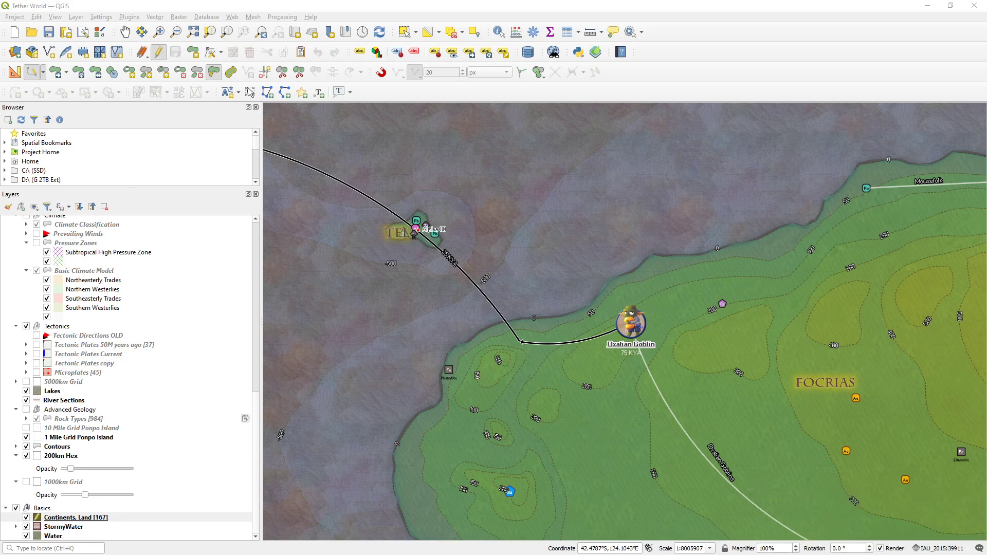
Switch to the browser with Azgaar's Fantasy Map Generator and maximize its window
drag(986, 86, 574, 54)
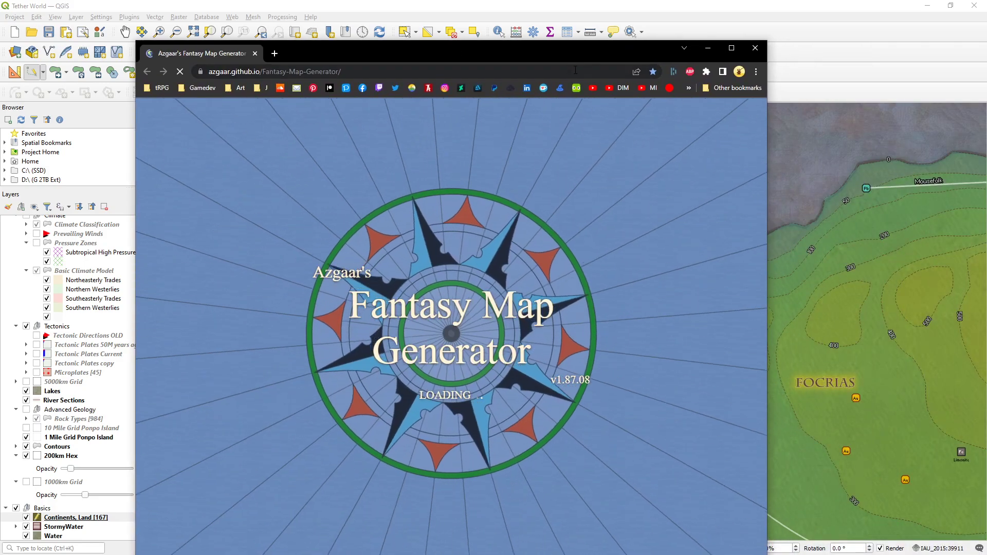
double_click(545, 53)
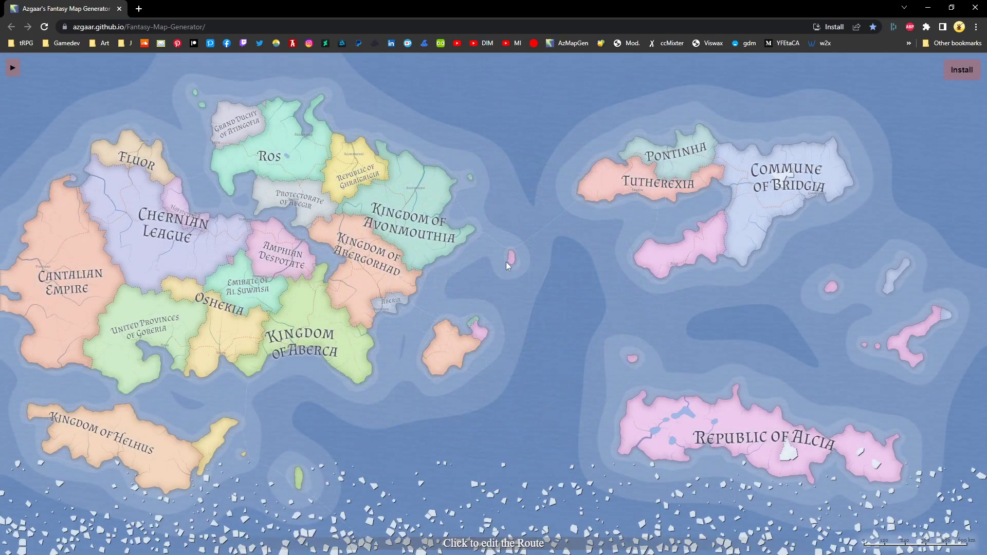
Inspect the burg details of Inverloch on the eastern coast of the Kingdom of Avonmouthia, then close them
scroll(285, 236, up, 2)
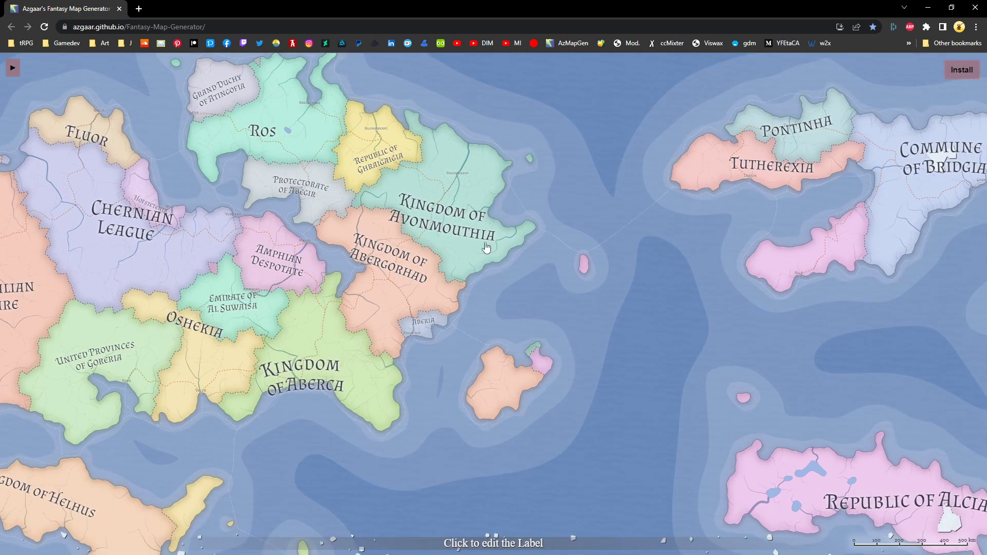
scroll(458, 307, up, 8)
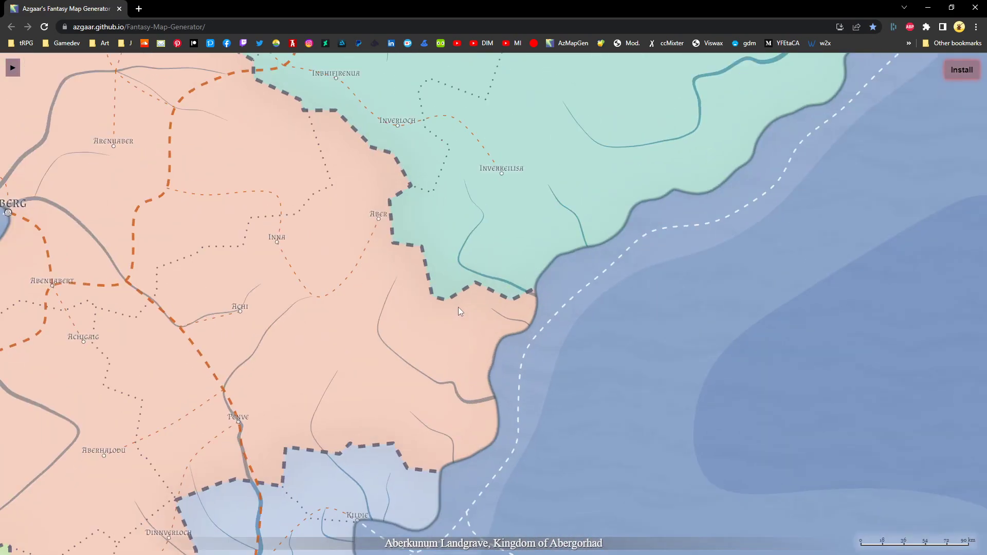
drag(652, 219, 558, 339)
drag(708, 291, 703, 395)
scroll(668, 239, up, 1)
scroll(668, 239, up, 6)
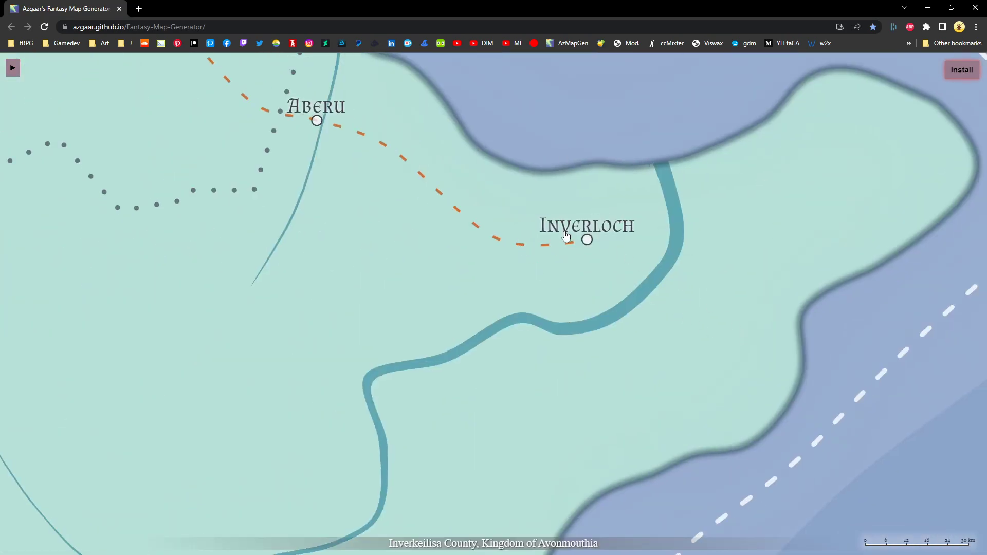
click(587, 241)
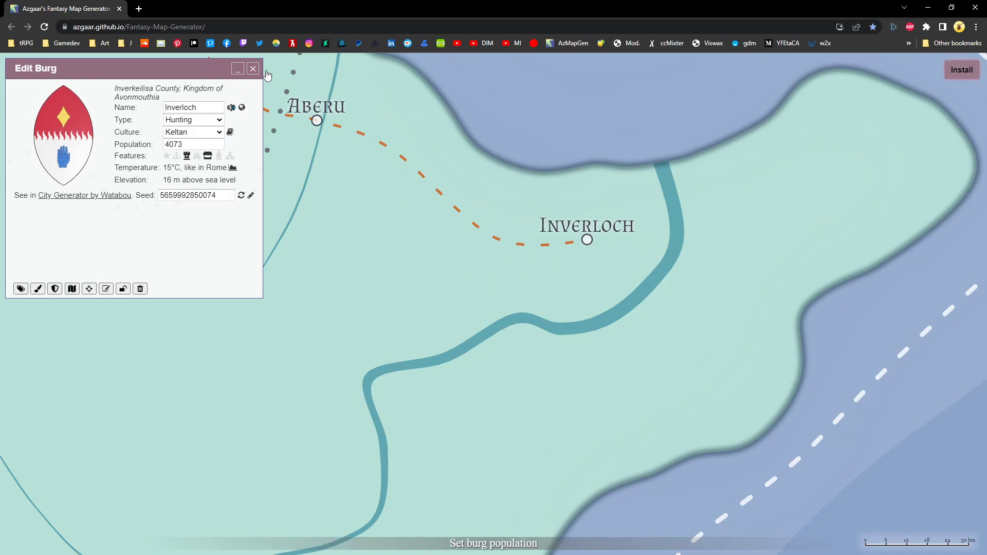
drag(110, 75, 195, 122)
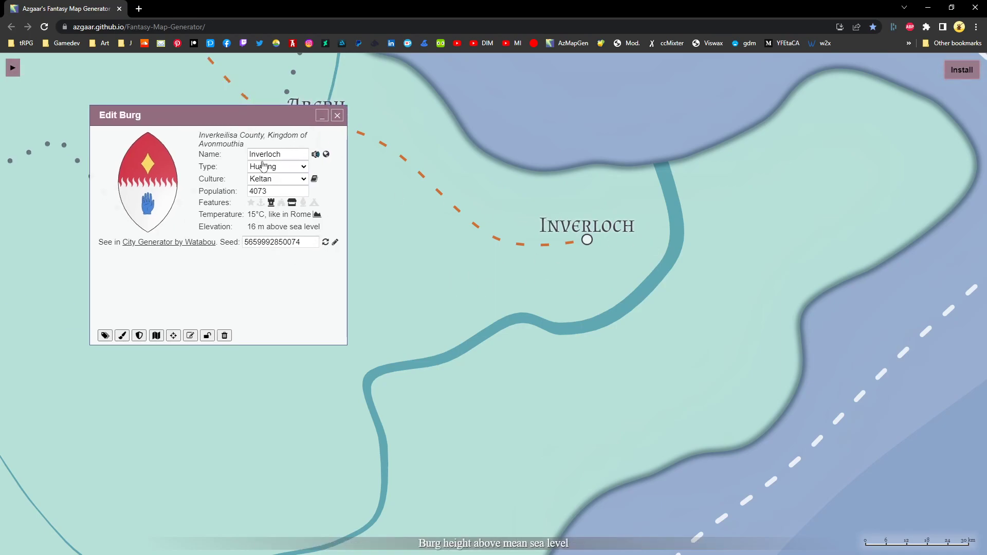
click(337, 115)
Return to the overview of the generated continents and open the map data export options
scroll(469, 255, down, 3)
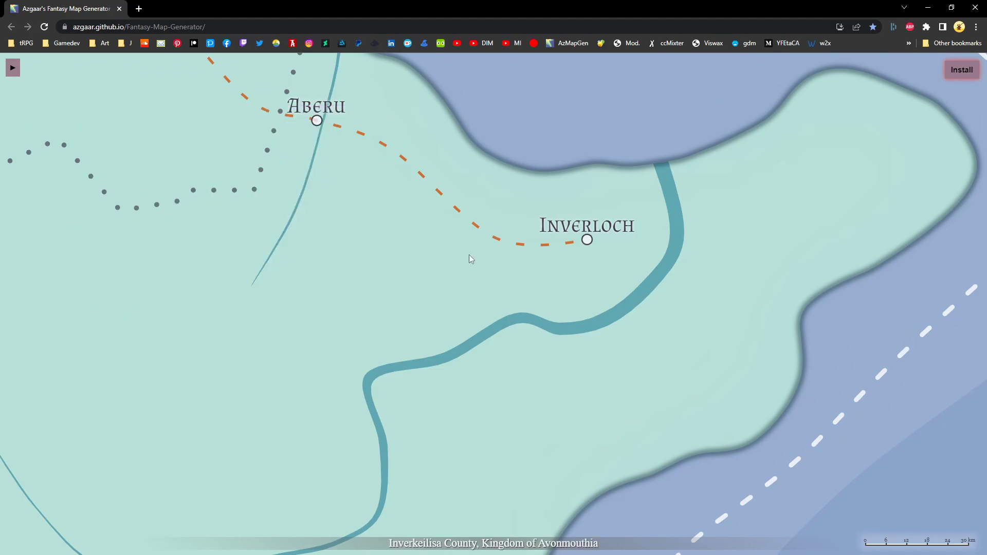
scroll(463, 255, down, 5)
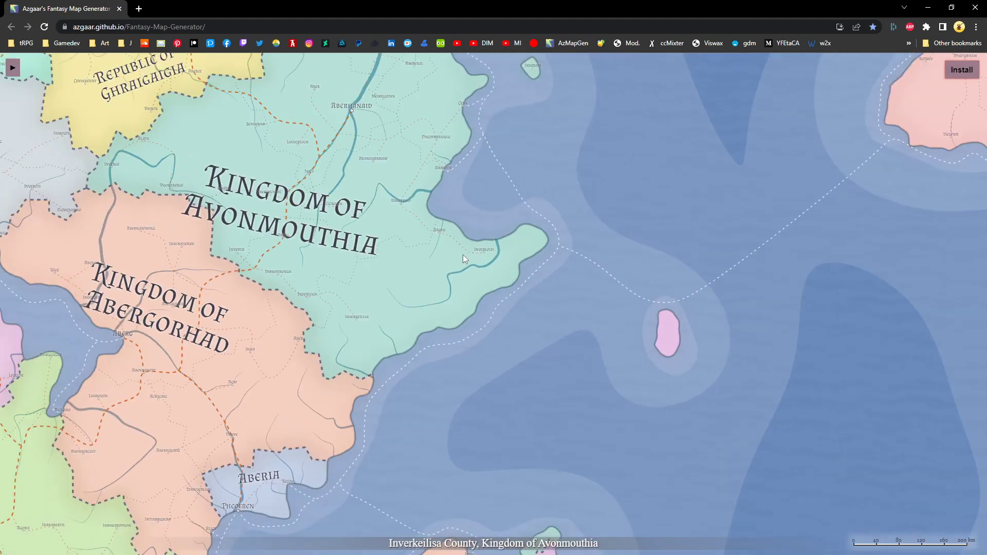
scroll(462, 246, down, 4)
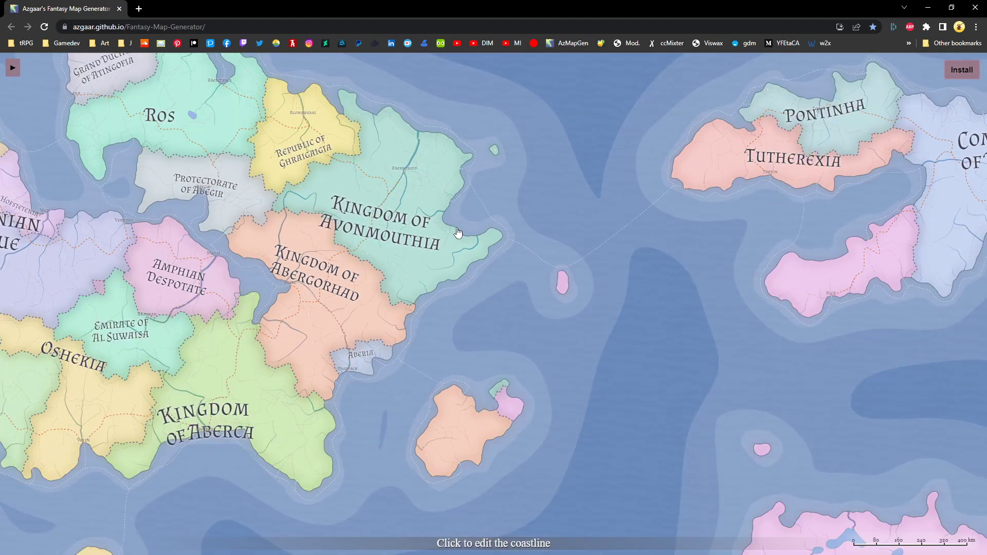
scroll(616, 231, down, 2)
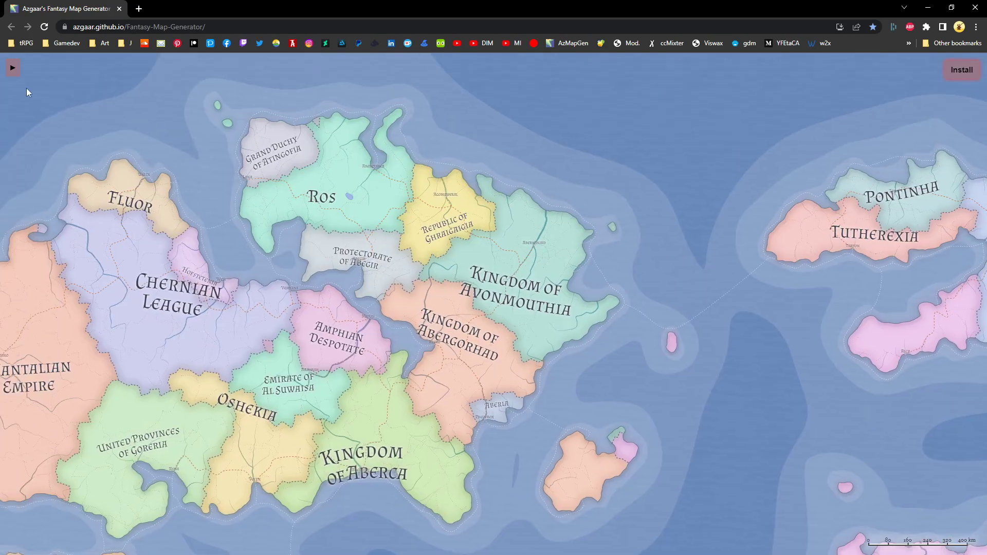
click(15, 67)
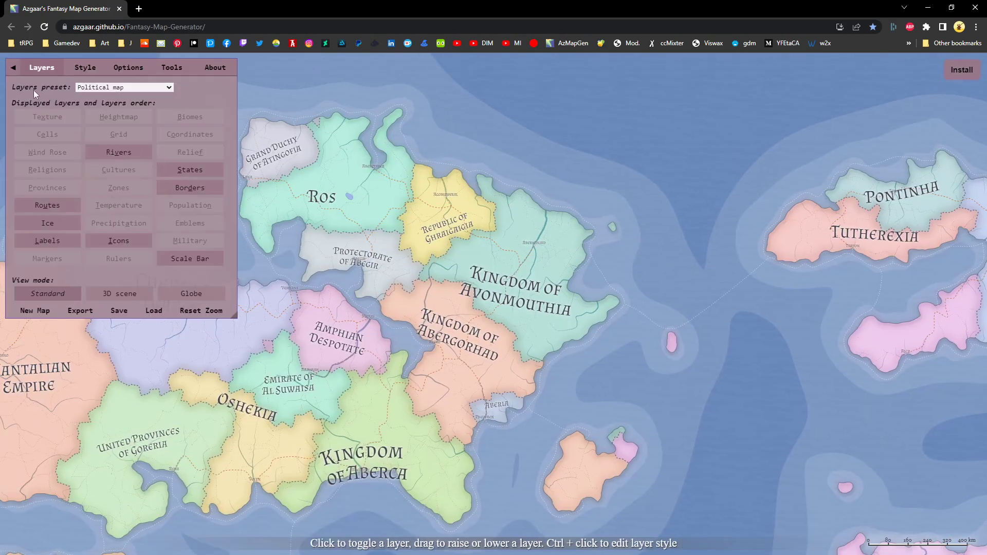
click(80, 311)
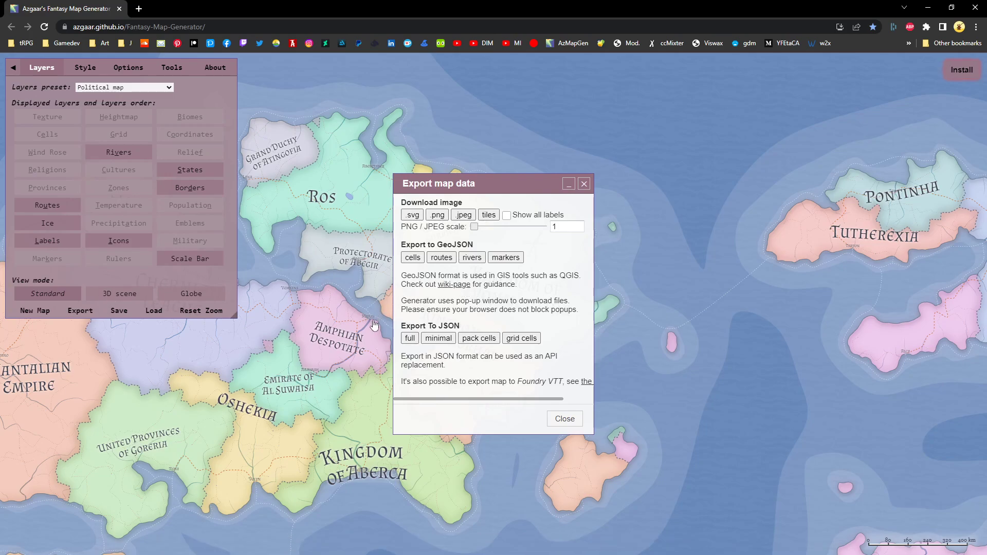
Open the wiki guide on GIS data export, look through its QGIS loading, processing and rendering sections, and close the page
click(453, 285)
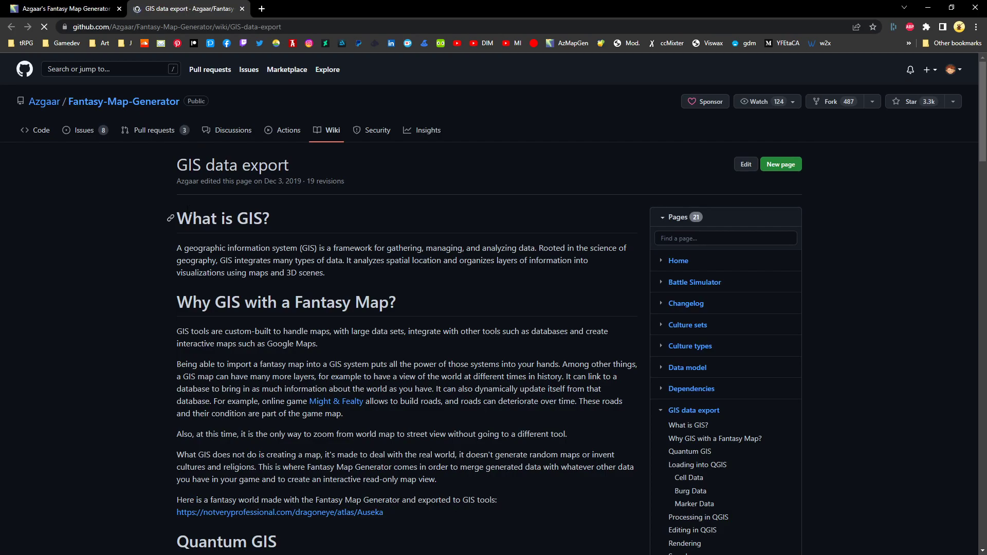
scroll(213, 221, down, 15)
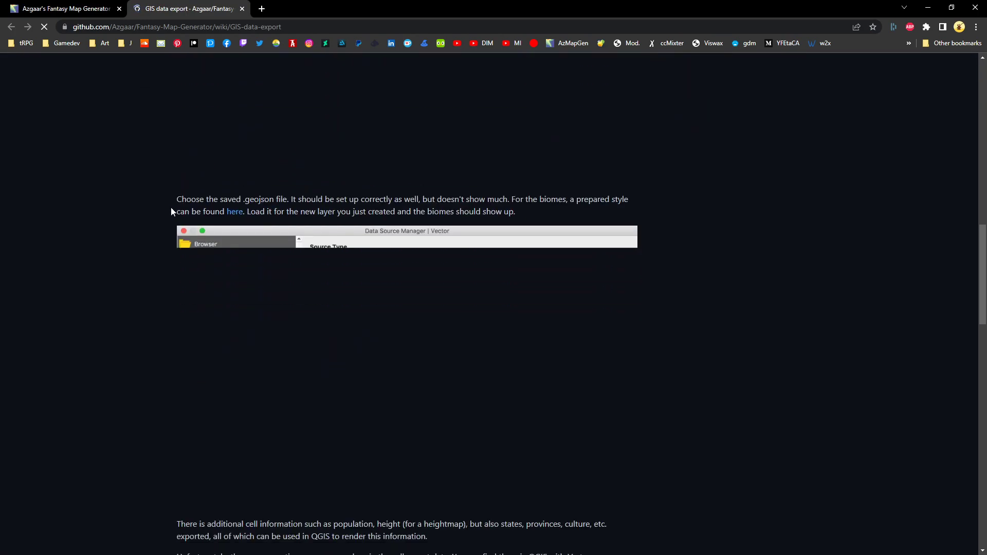
scroll(149, 197, down, 15)
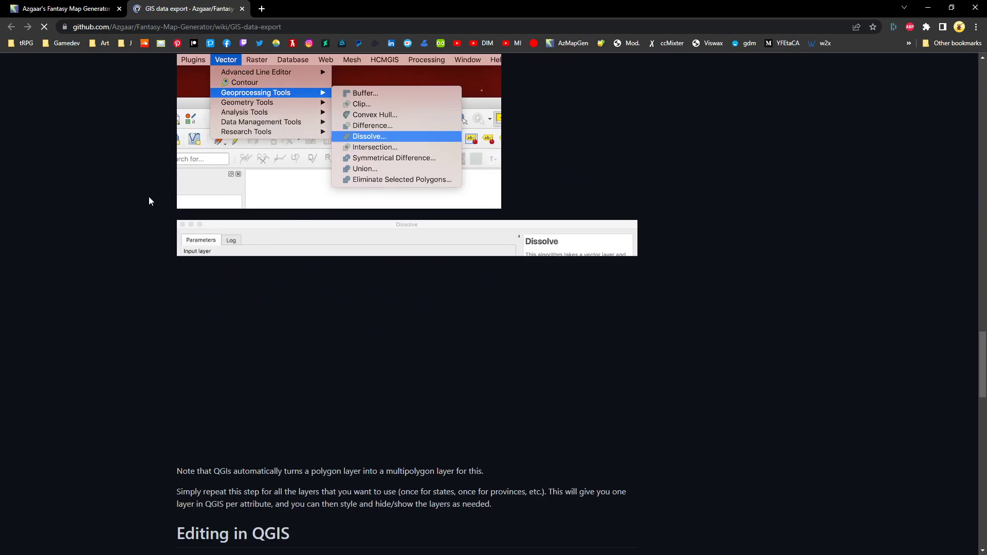
scroll(149, 198, down, 20)
scroll(147, 198, up, 18)
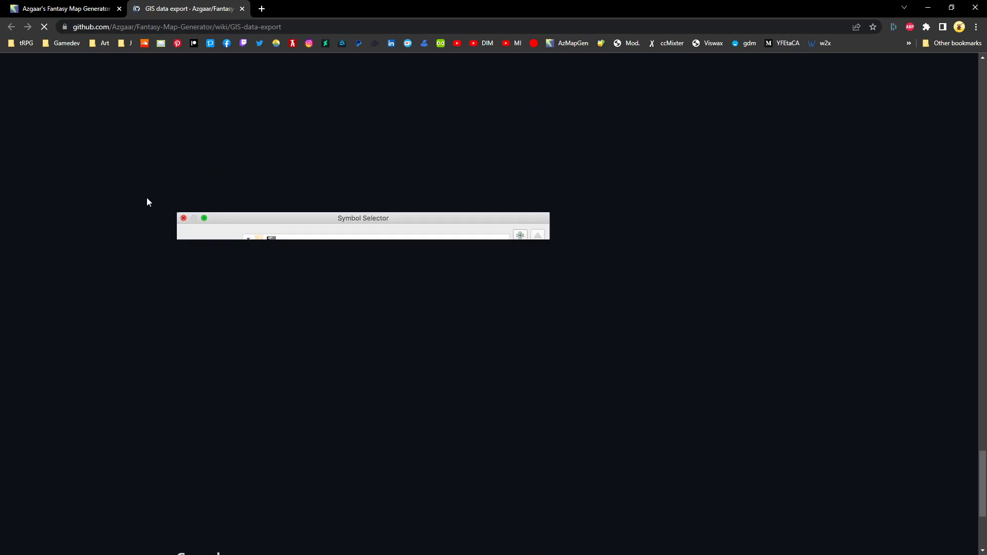
scroll(147, 239, up, 20)
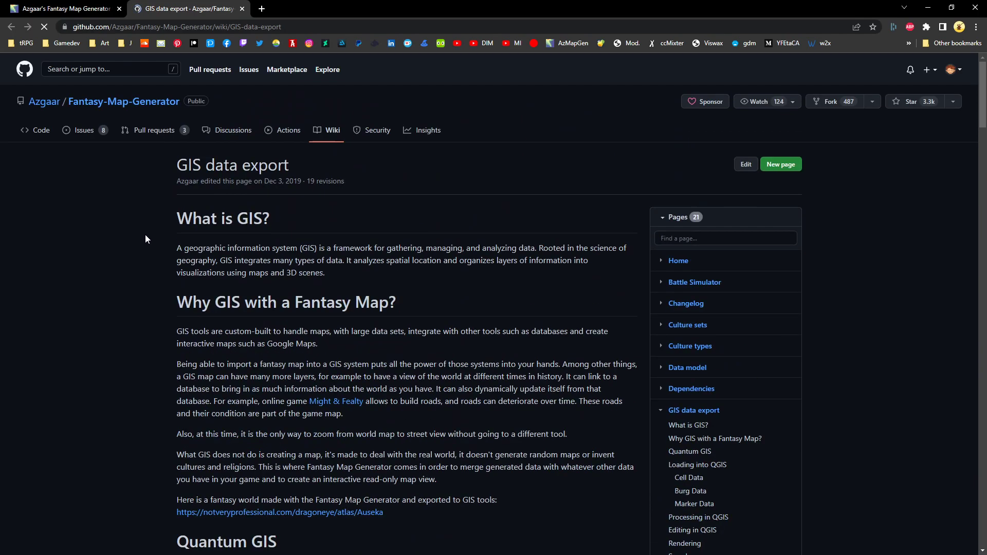
scroll(191, 175, down, 20)
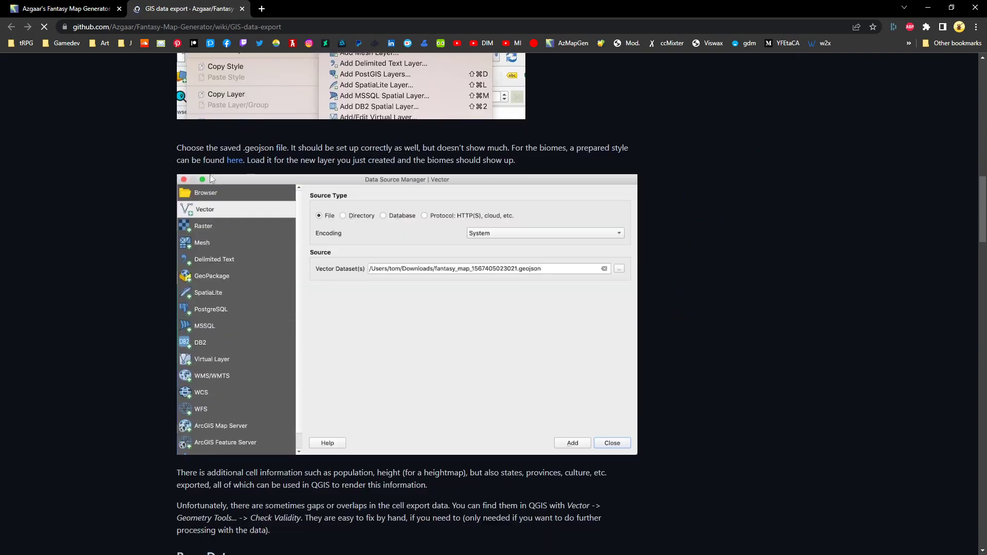
scroll(190, 175, up, 12)
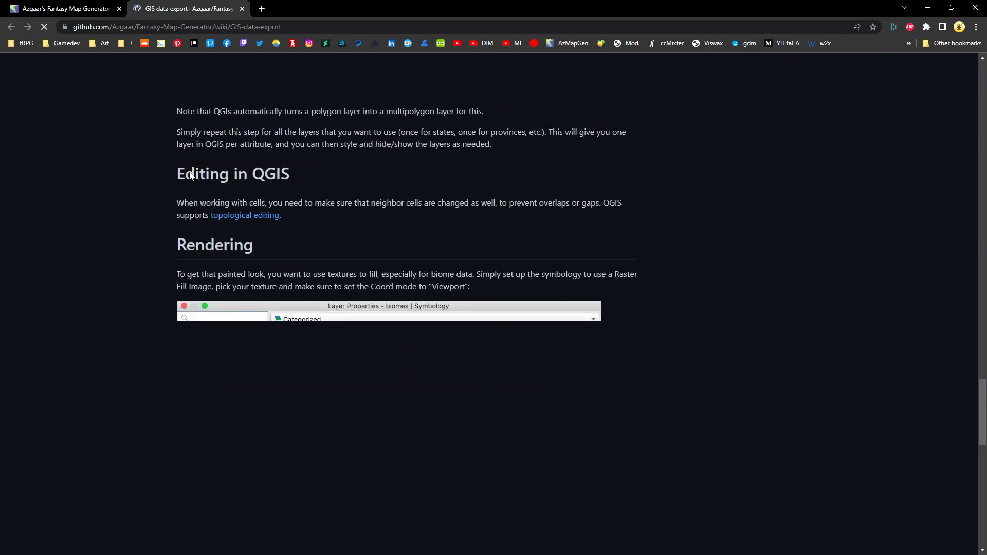
scroll(189, 175, up, 10)
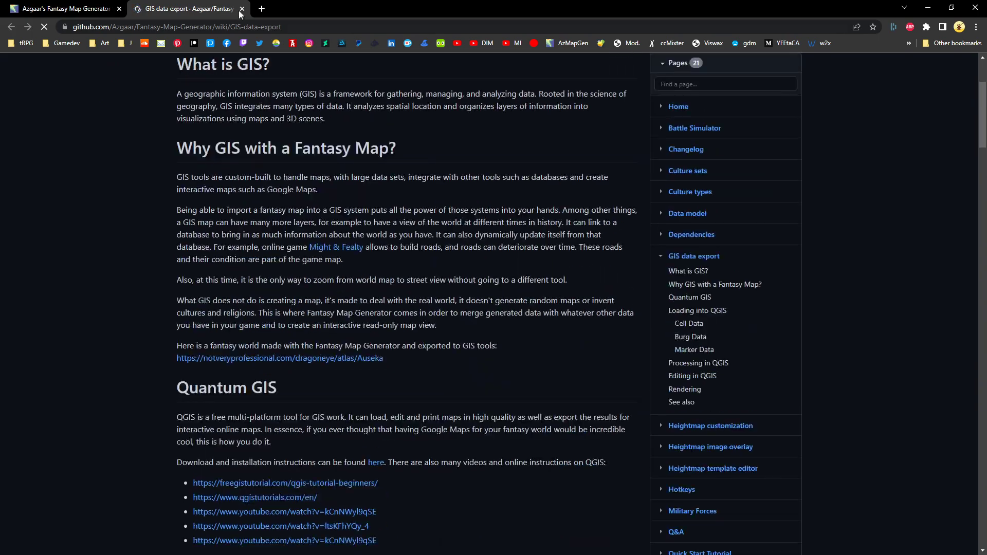
scroll(202, 254, down, 20)
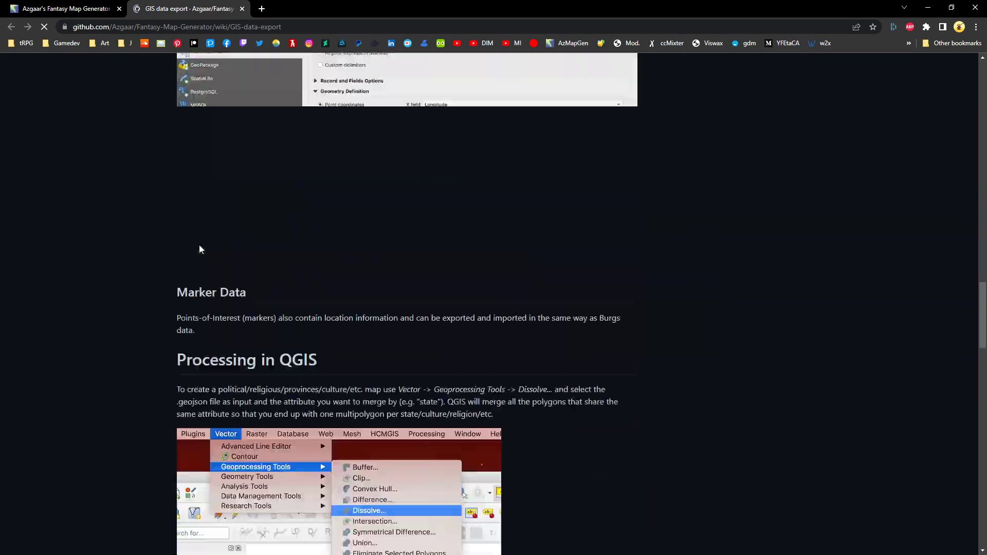
scroll(192, 254, up, 1)
scroll(192, 249, up, 20)
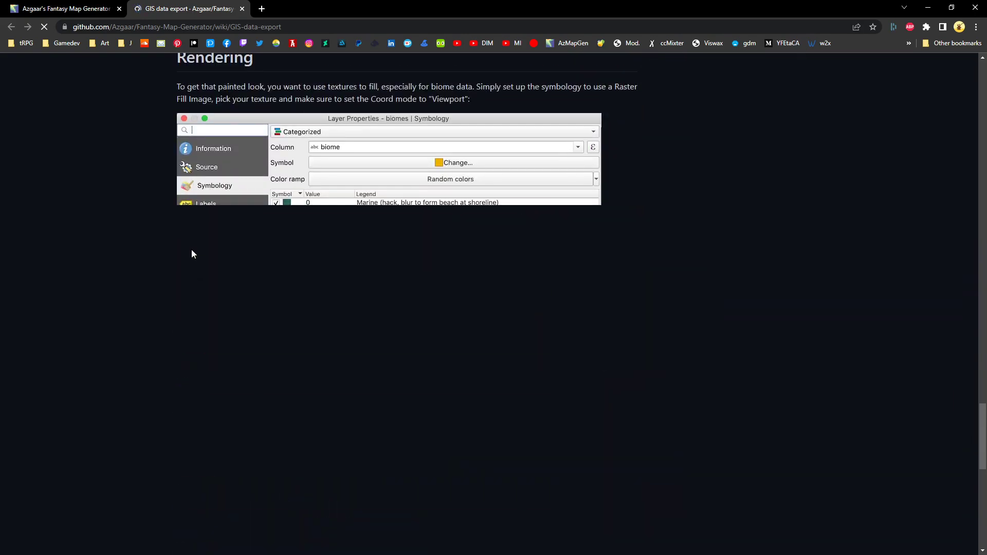
scroll(278, 251, up, 2)
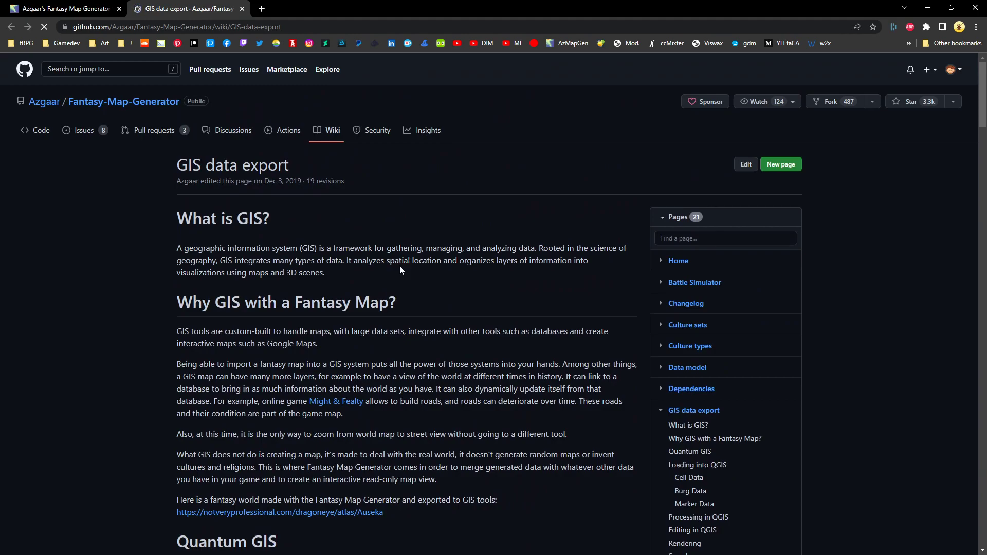
scroll(522, 487, down, 20)
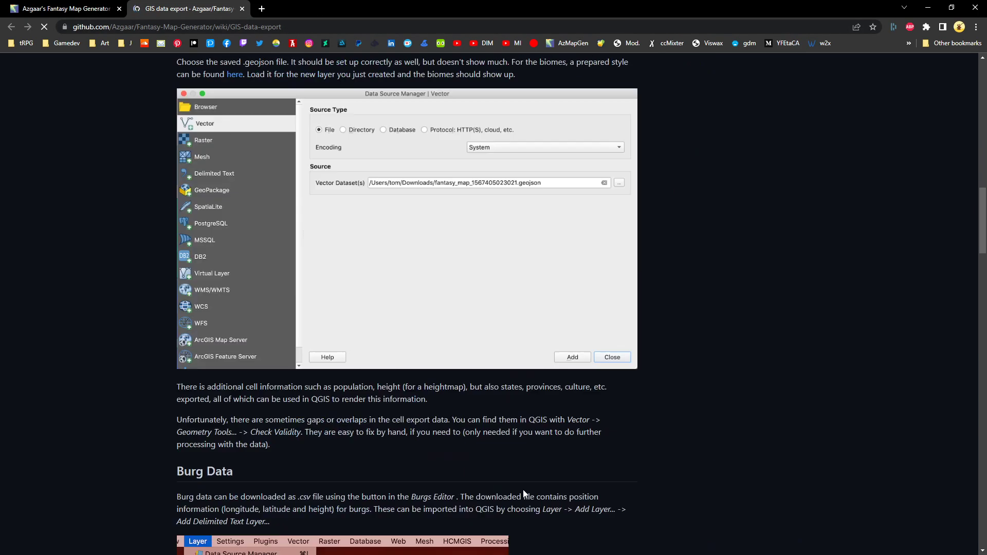
scroll(209, 264, up, 5)
scroll(131, 160, up, 20)
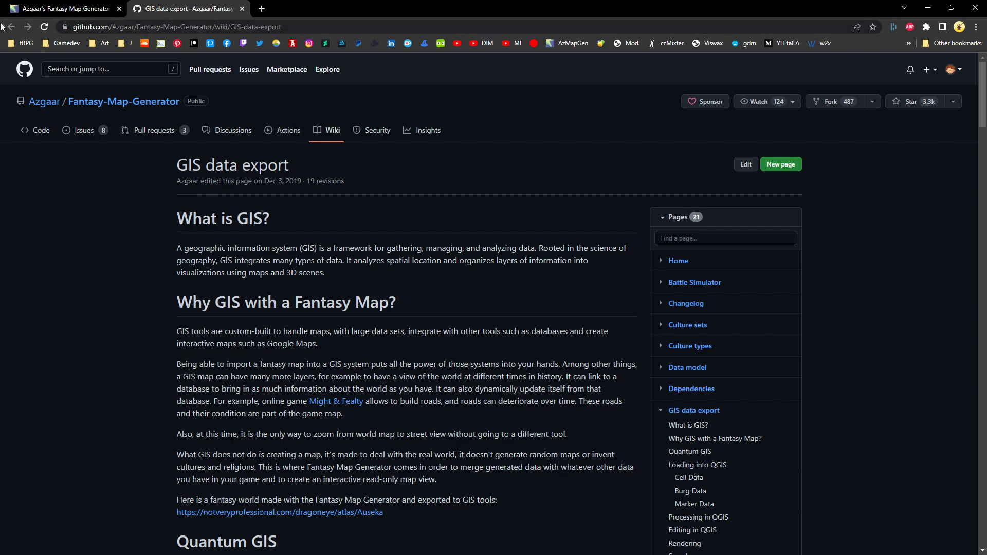
click(242, 9)
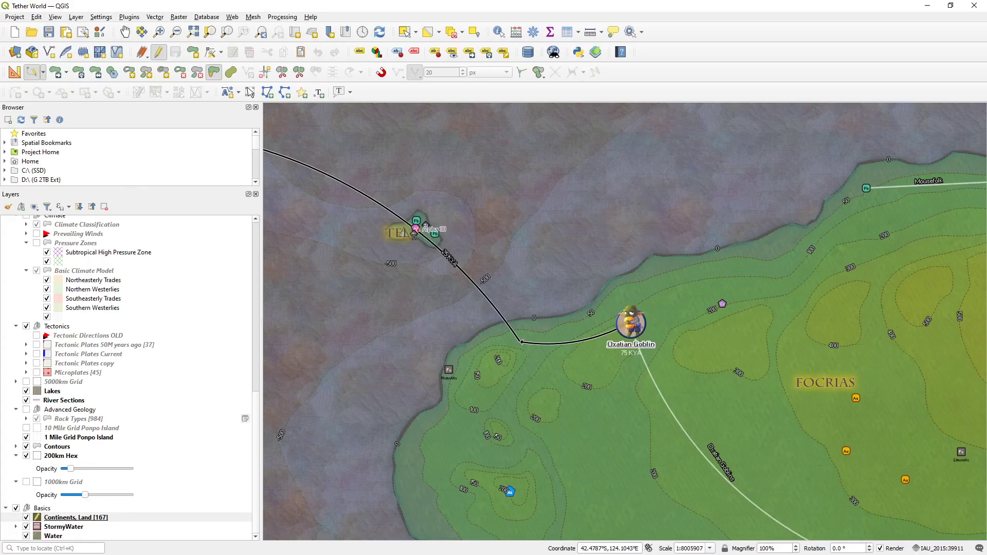
In GitHub Desktop, commit the Tether repository changes to main with the summary "dasg';klsdg'kl;gsd;'lk" and push them to origin
key(alt+Tab)
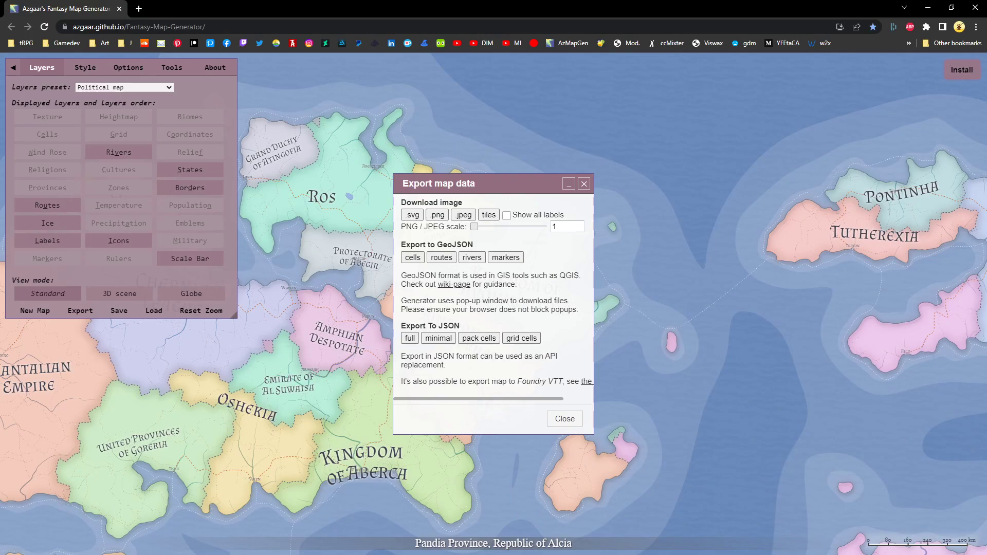
key(alt+Tab)
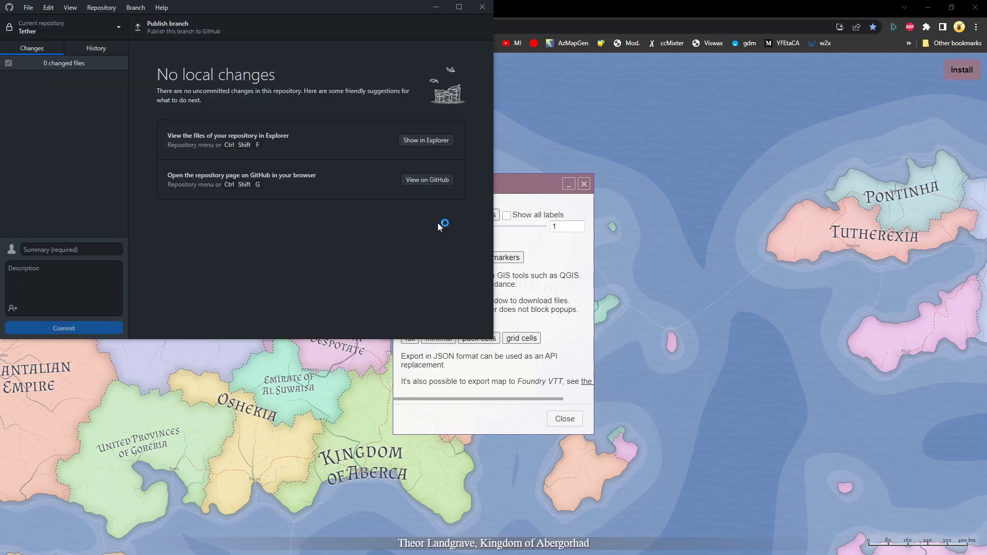
drag(224, 8, 352, 83)
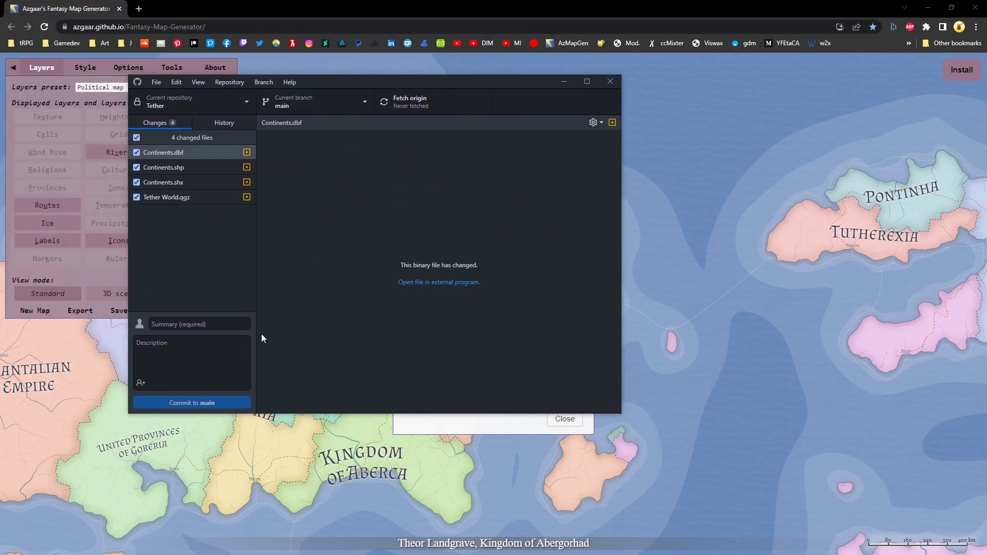
click(209, 325)
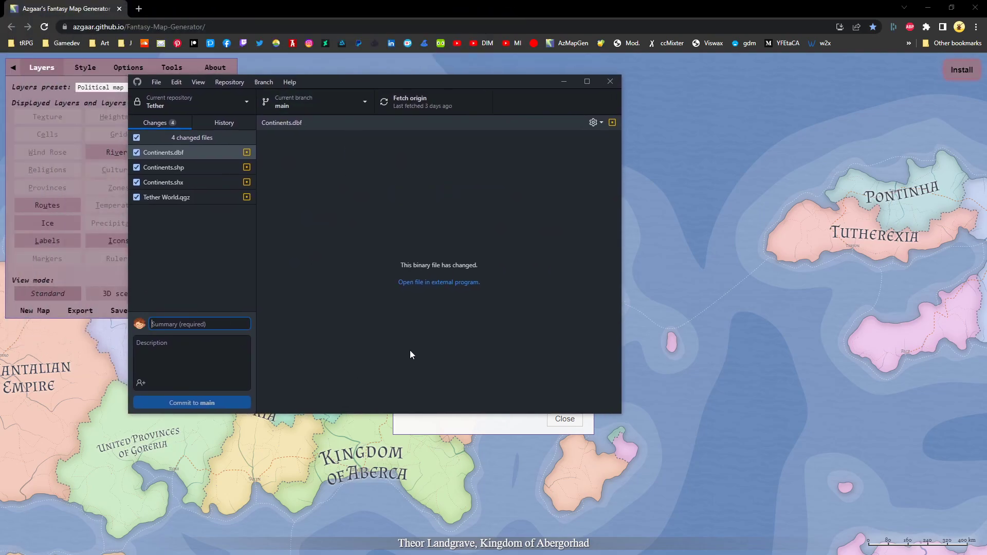
text(dasg';klsdg'kl;gsd;'lk)
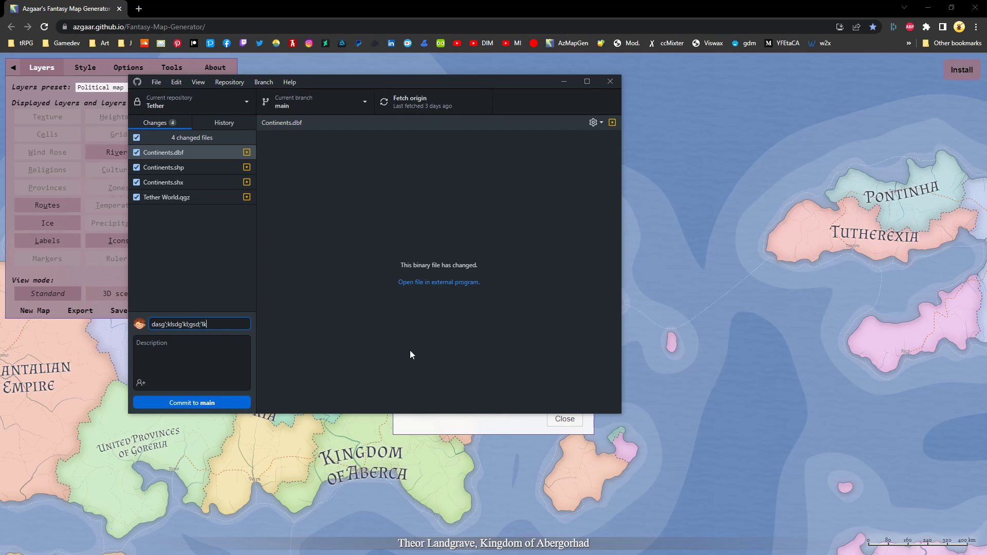
click(215, 402)
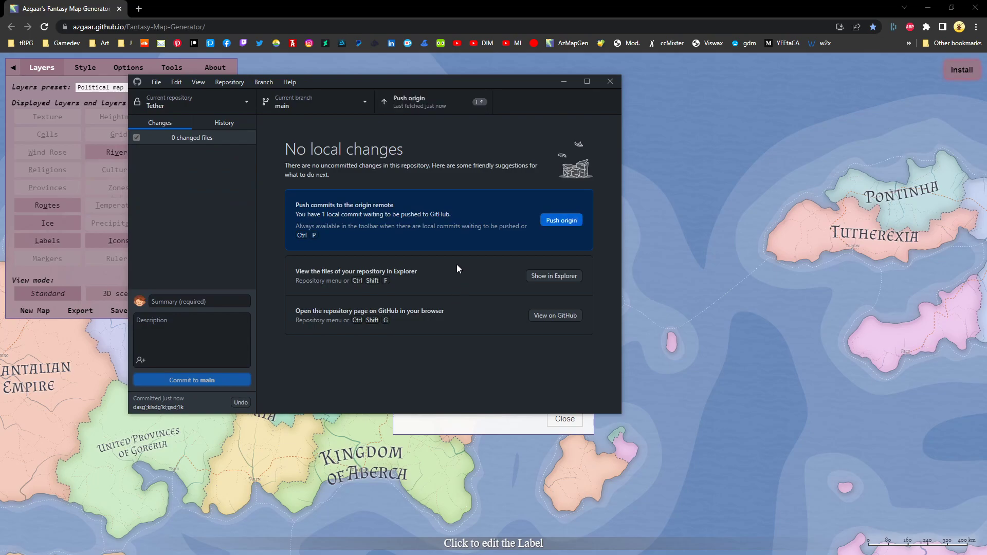
click(568, 222)
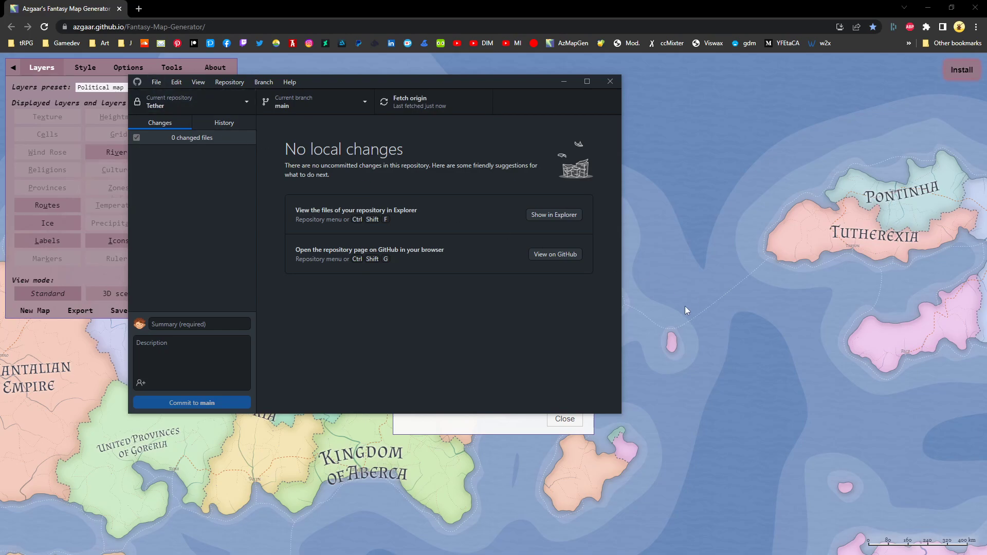
drag(684, 306, 668, 276)
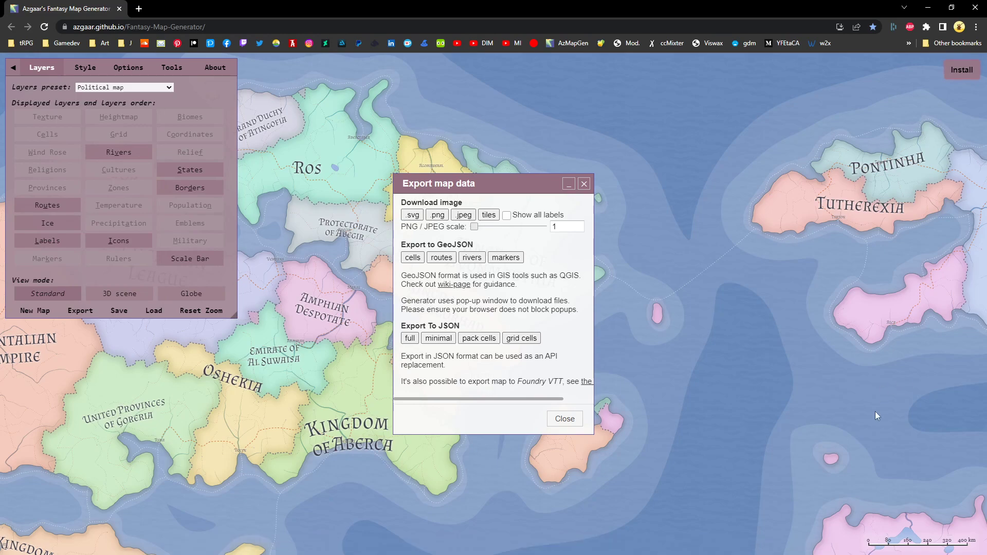
Close the map data export options, leave the map generator page without saving, and close GitHub Desktop
drag(764, 373, 821, 367)
click(575, 420)
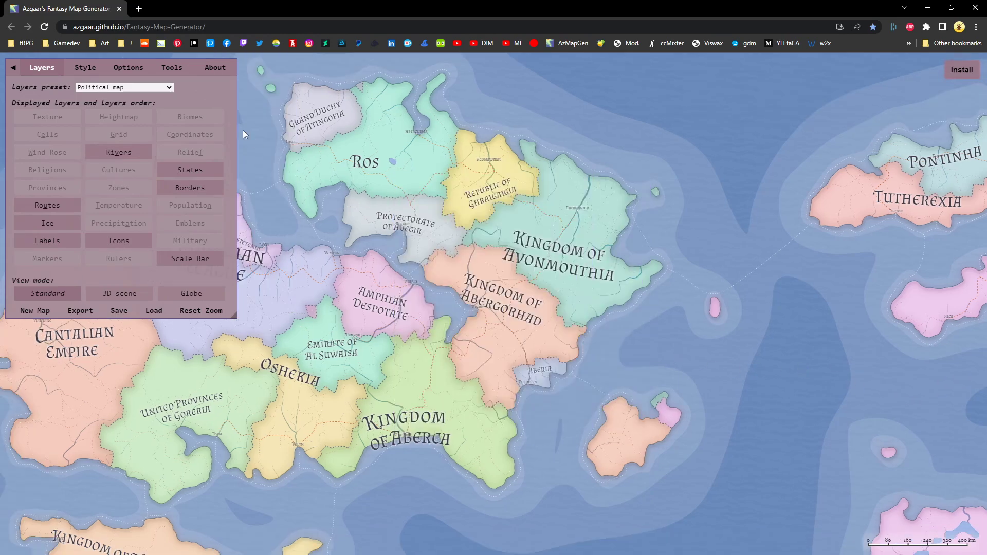
click(120, 9)
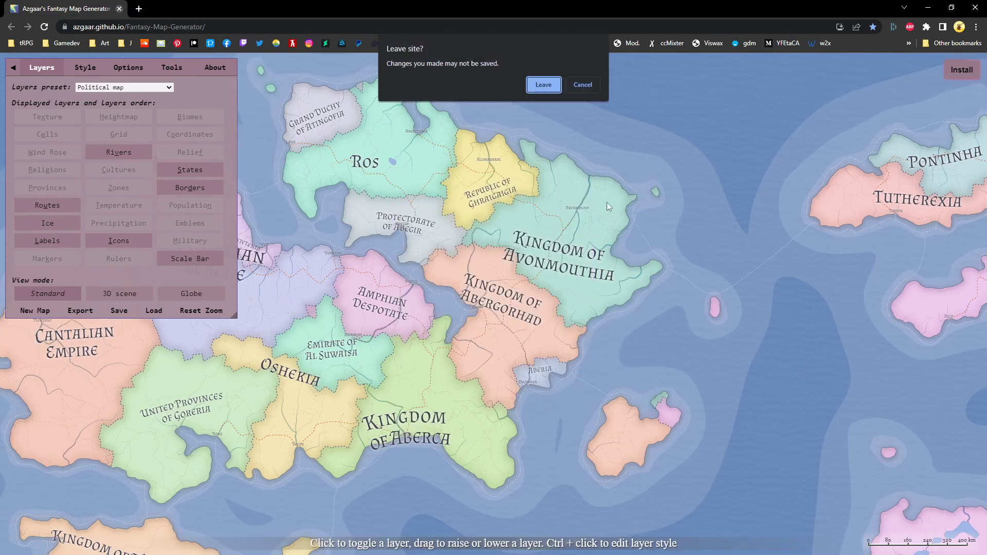
click(540, 85)
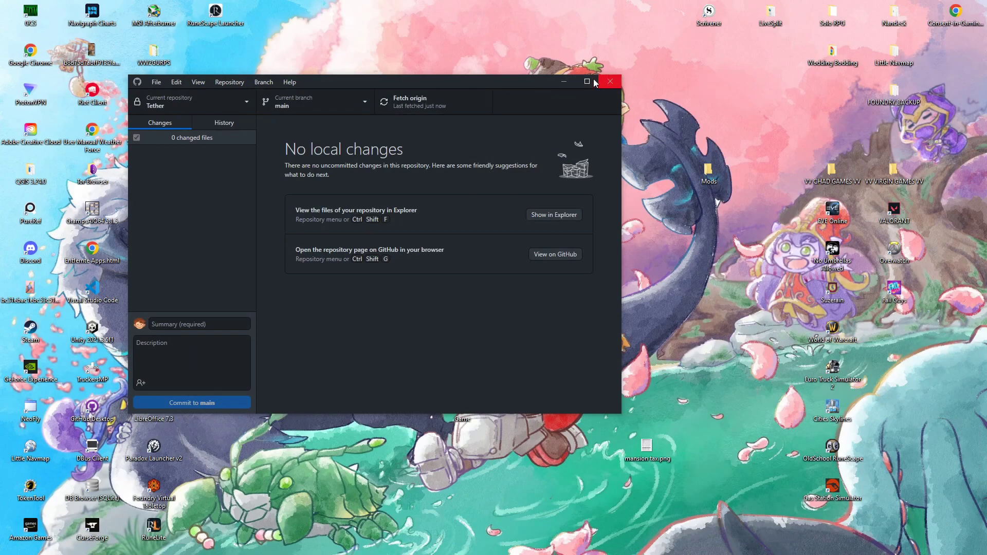
click(610, 82)
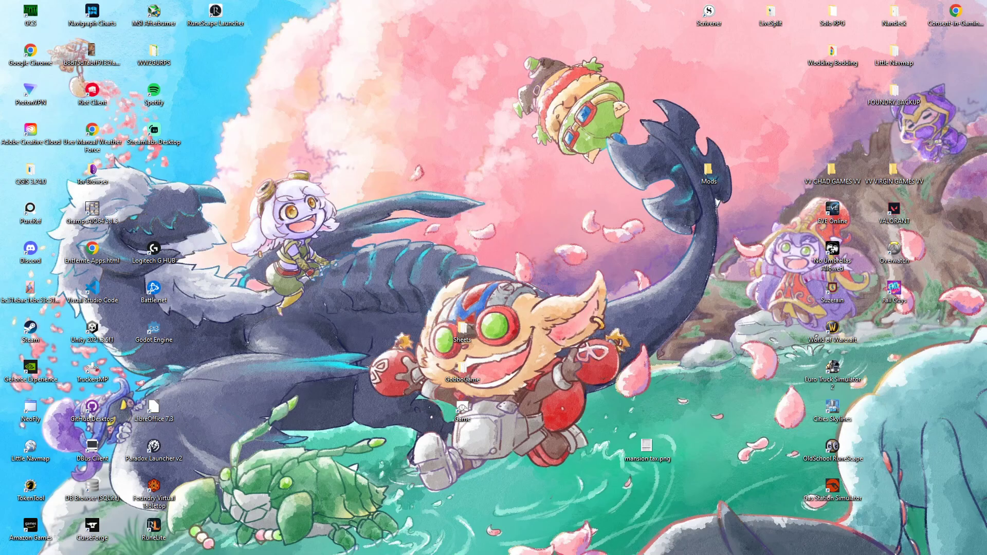
Switch to QGIS with the Tether World project and start a new empty project
key(alt+Tab)
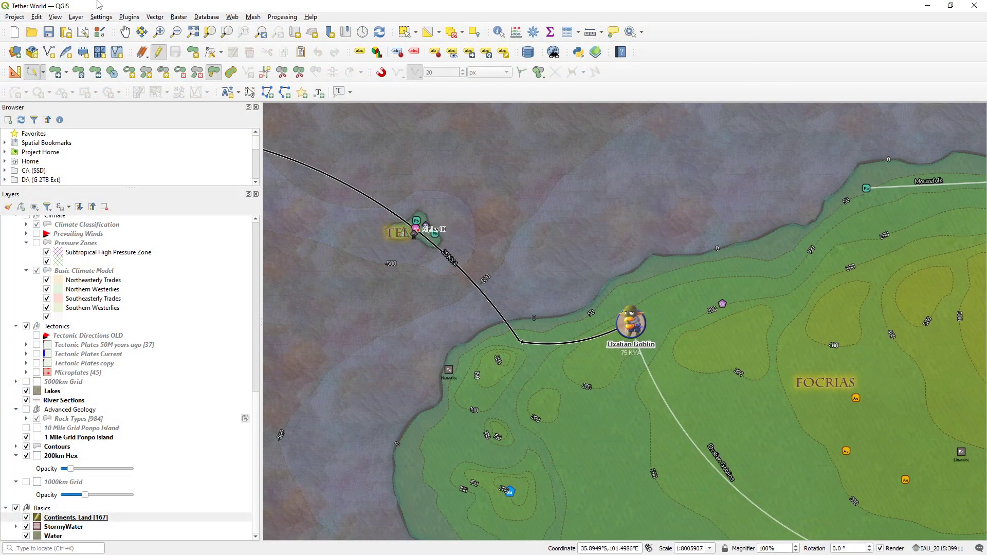
click(14, 17)
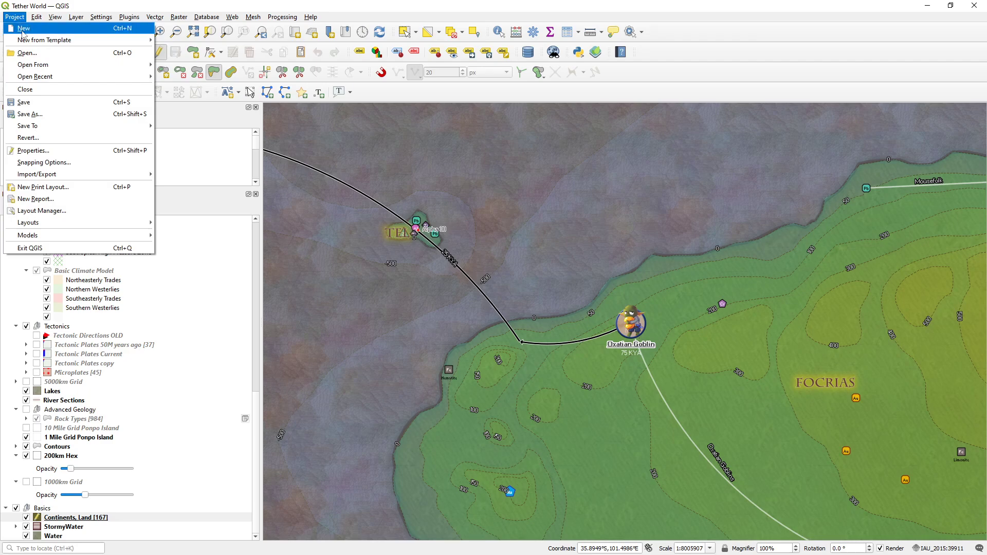
click(23, 28)
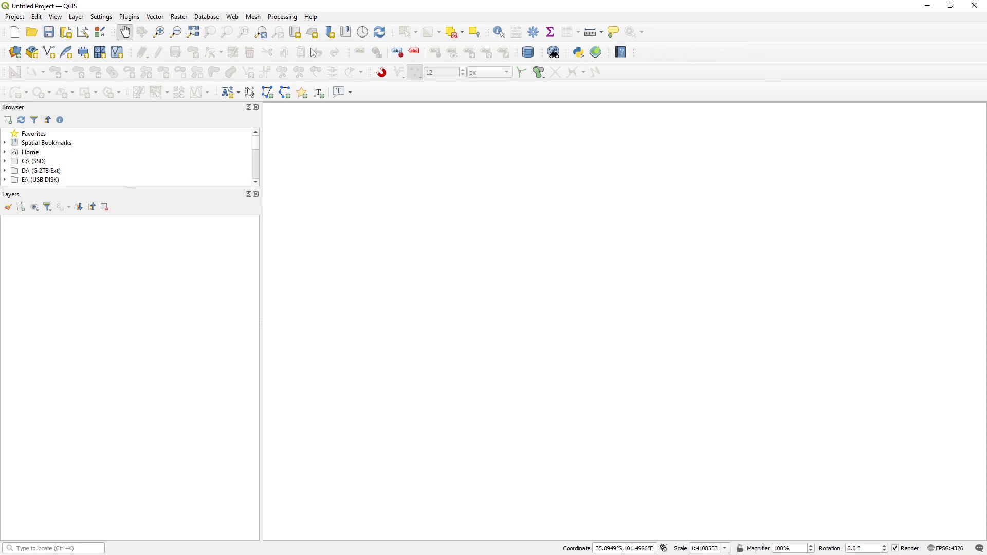
Toggle the Mesh Digitizing Toolbar off, on and off again, and look over the list of available panels and toolbars
right_click(678, 33)
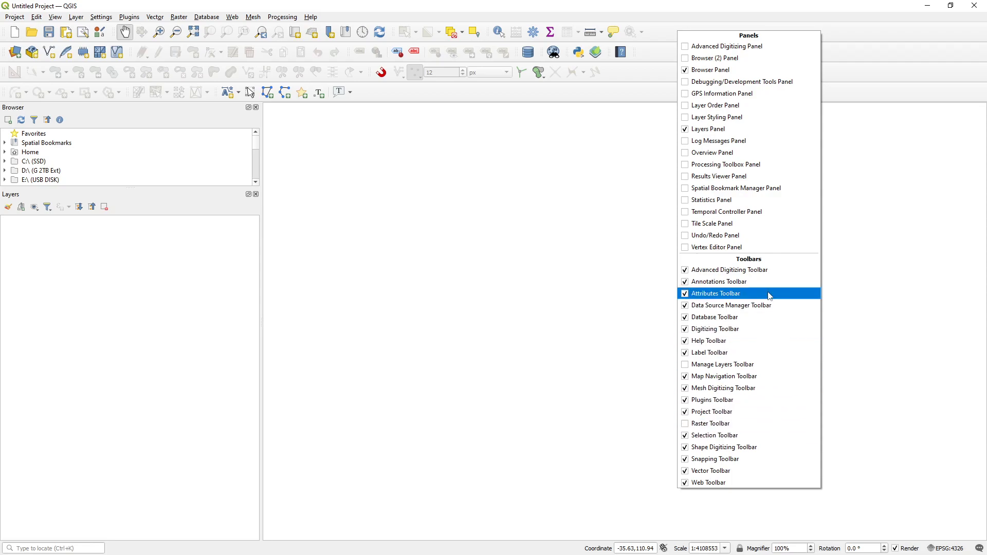
click(744, 389)
right_click(700, 71)
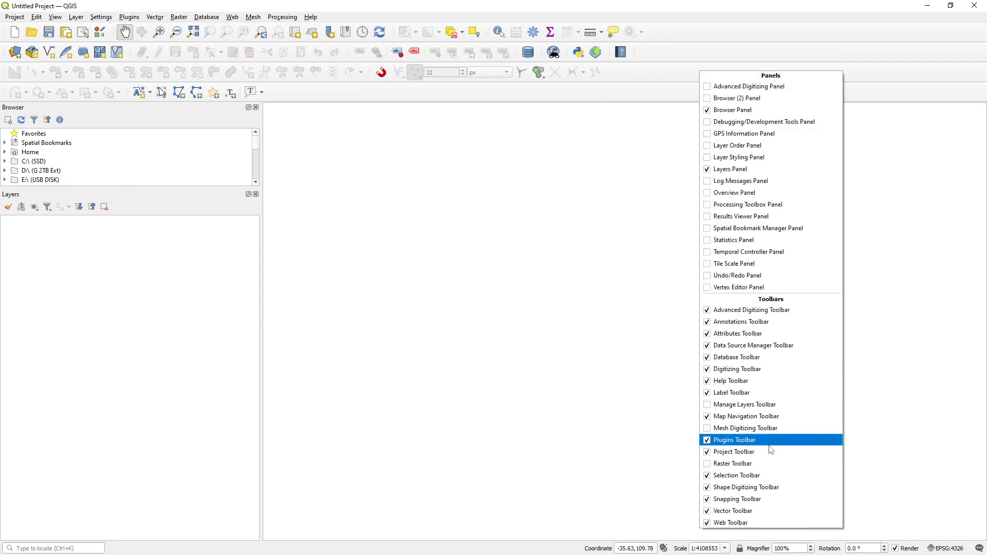
click(760, 428)
right_click(699, 97)
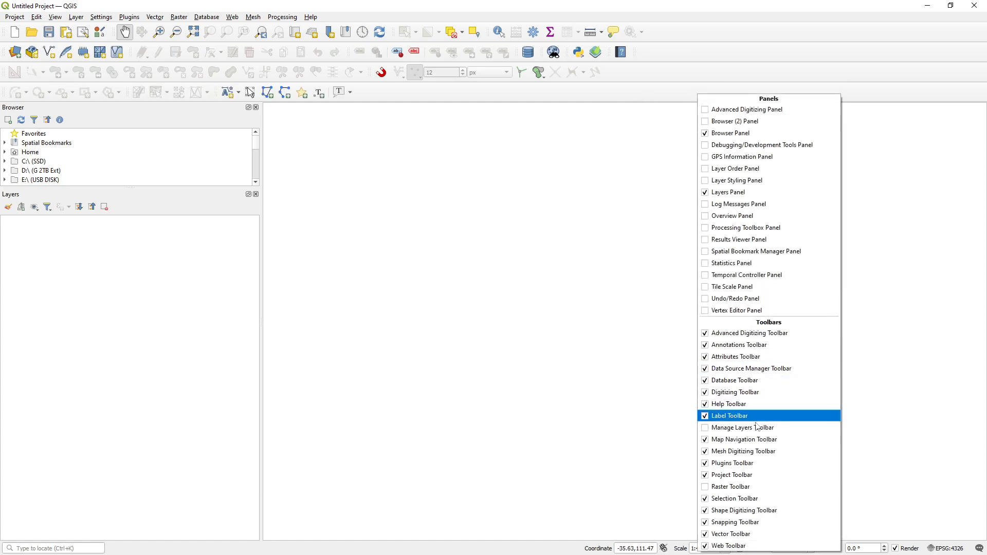
click(742, 453)
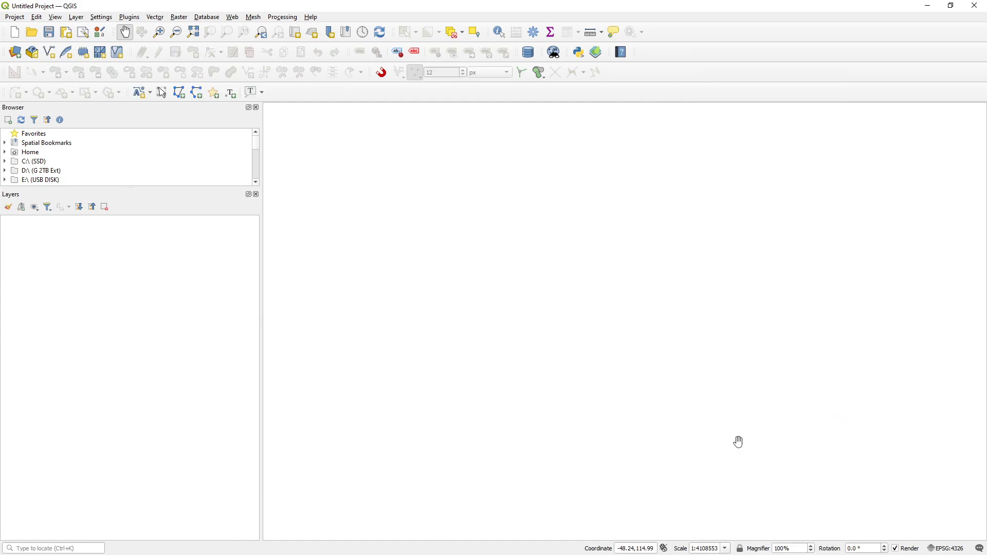
right_click(750, 77)
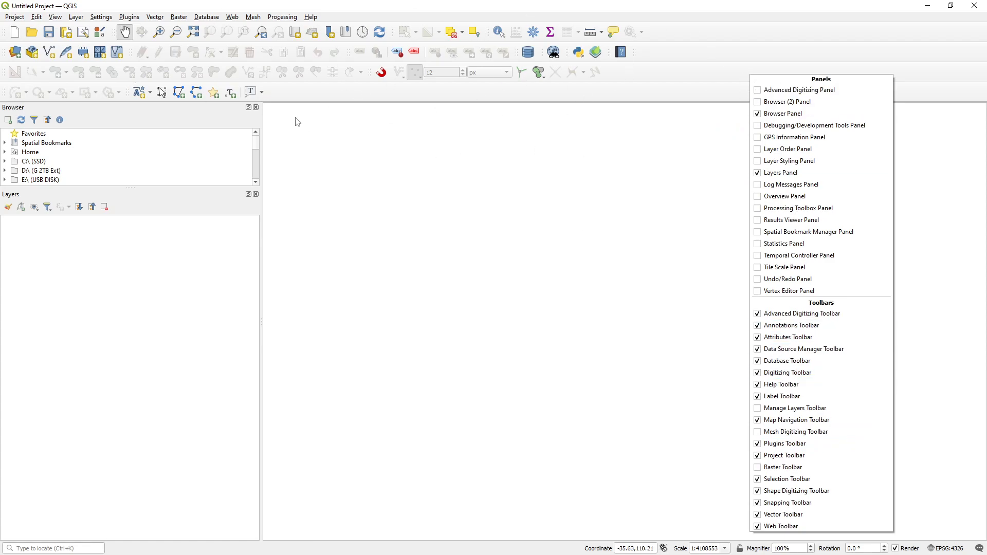
click(427, 90)
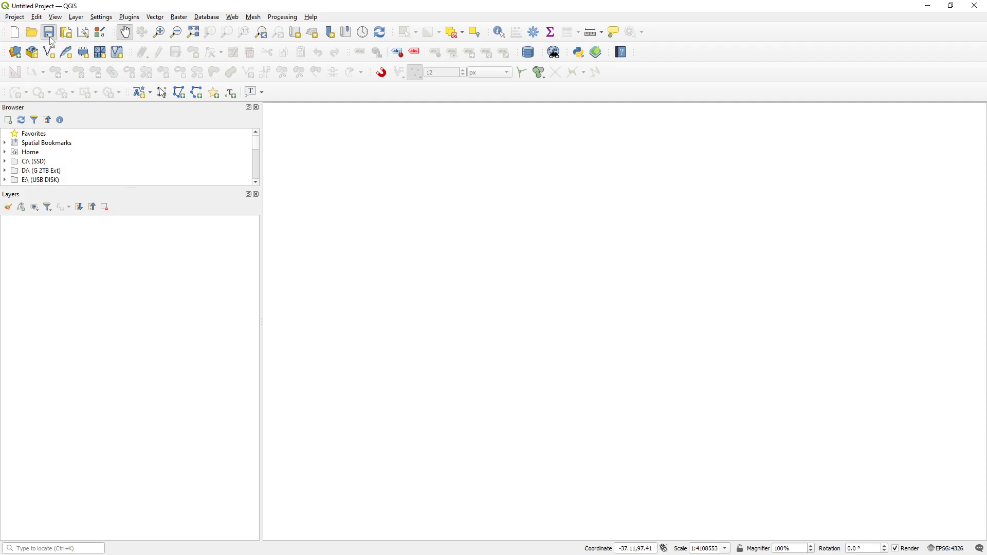
Save the new project as "Fantasy World" in the A World 2022-V2 folder on the G 2TB Ext (D:) drive
click(49, 35)
drag(141, 20, 396, 99)
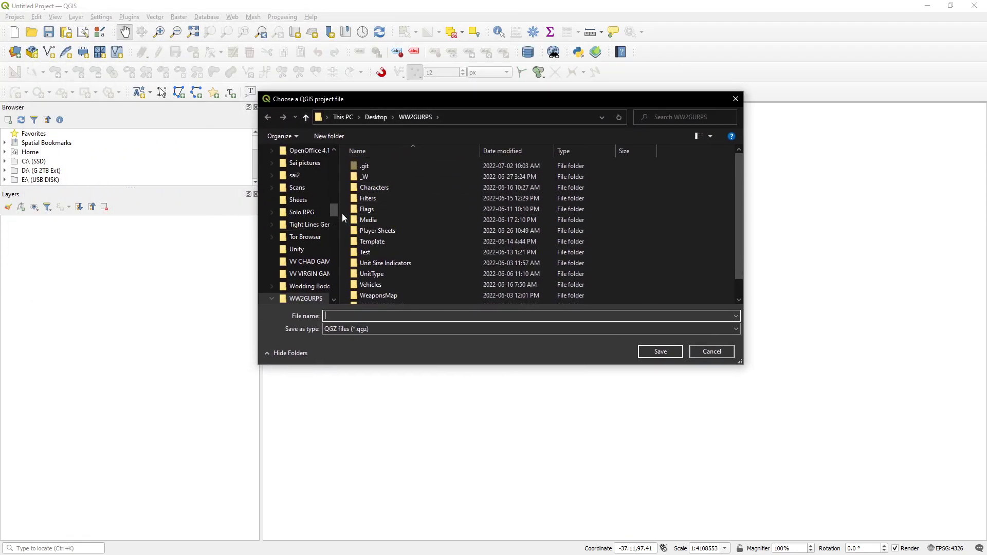
drag(333, 211, 338, 177)
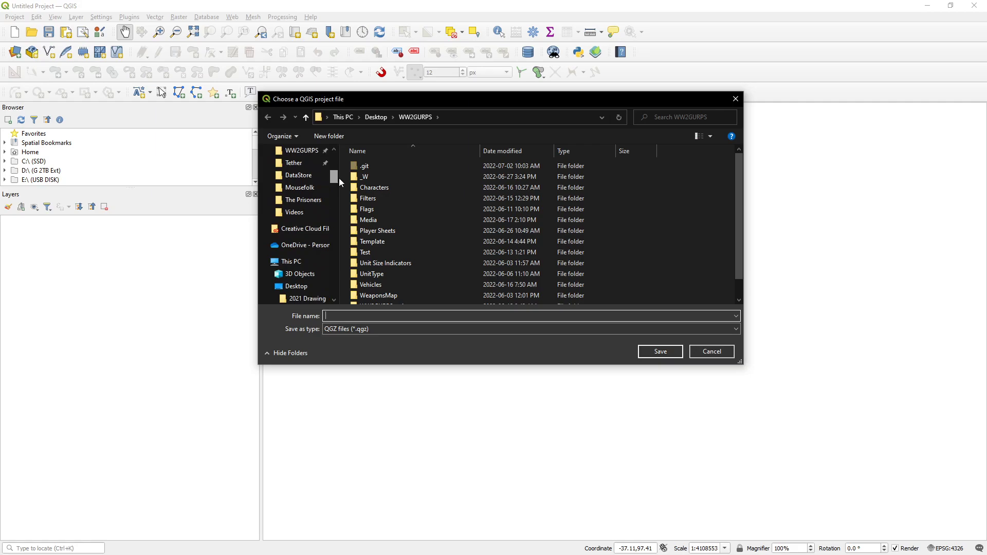
click(302, 263)
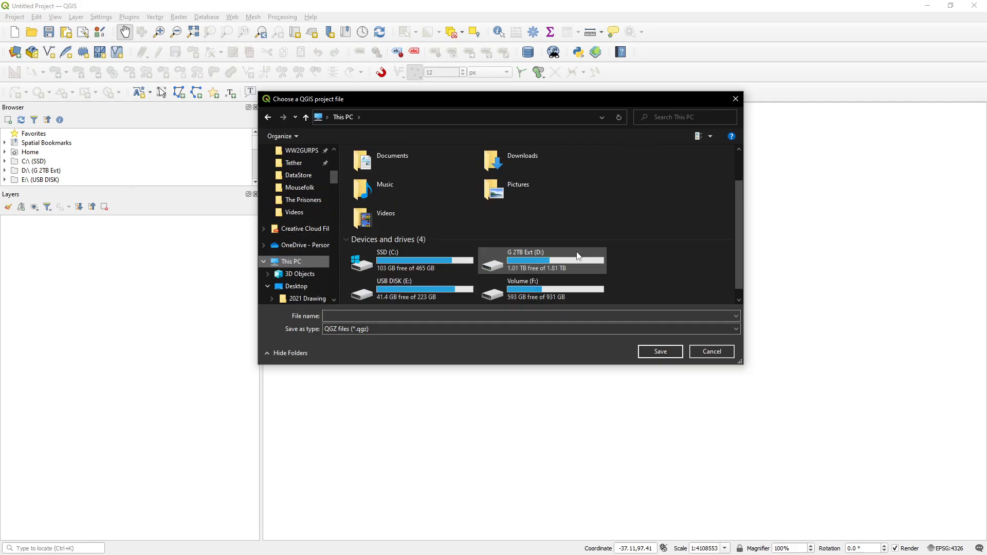
double_click(548, 263)
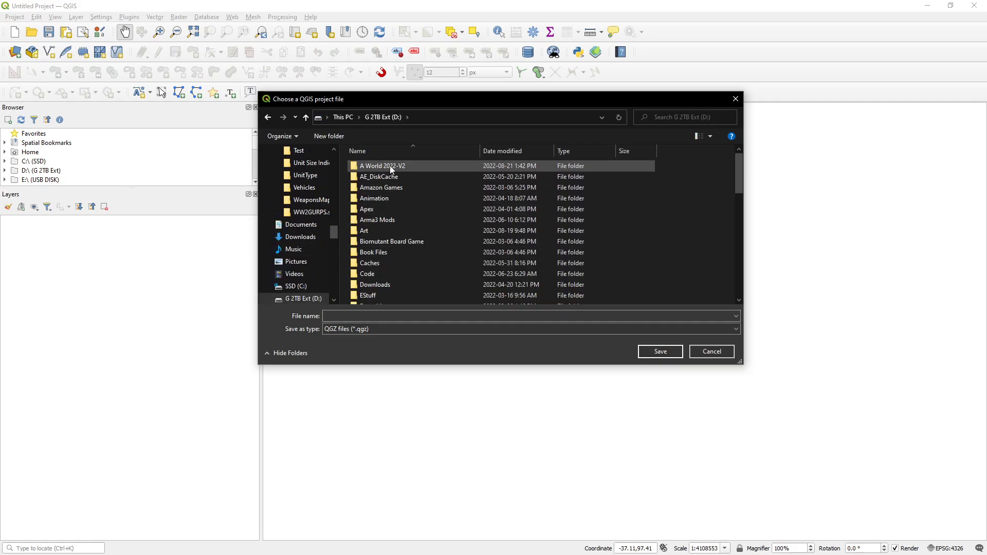
double_click(382, 165)
drag(384, 100, 420, 158)
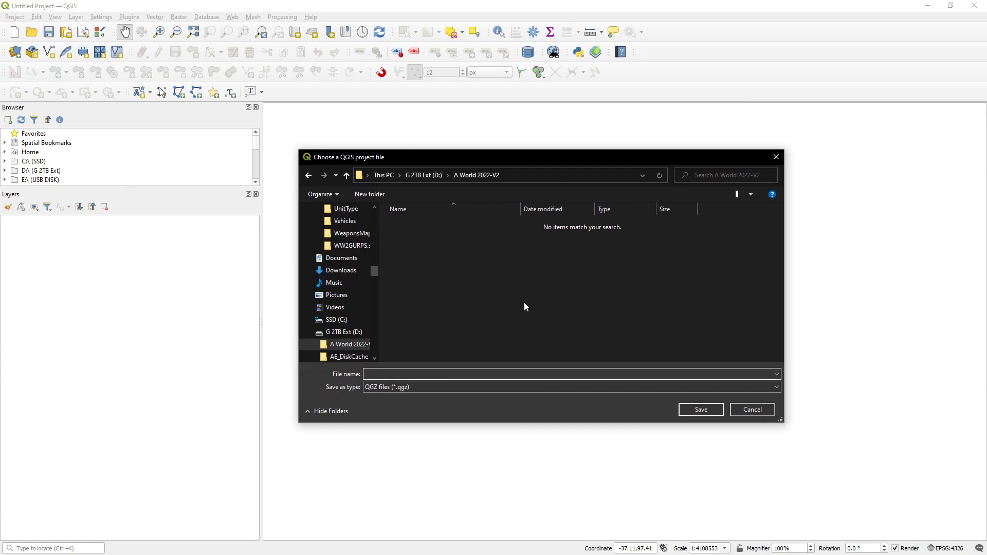
text(A World 2022)
key(ctrl+a)
text(Fantasy Worl)
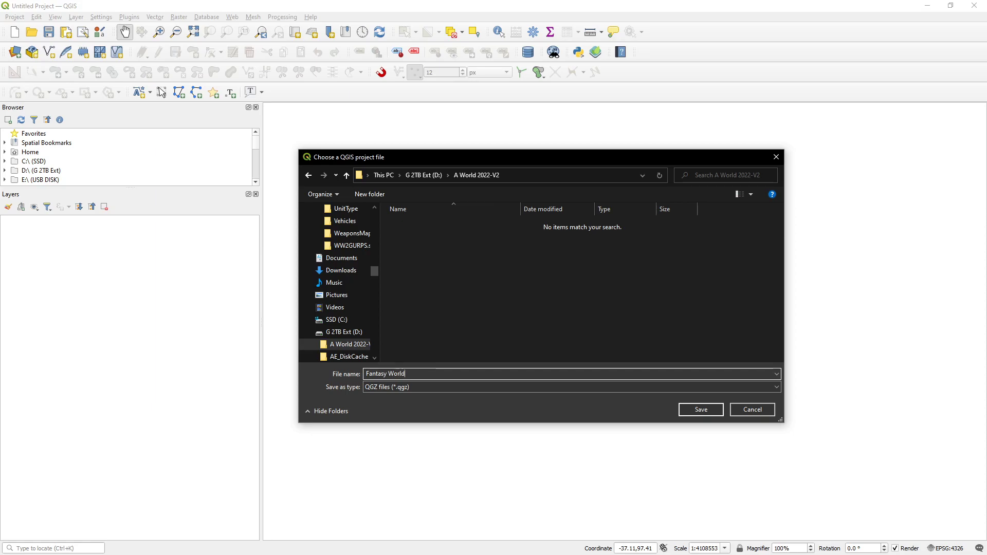
text(d)
key(Return)
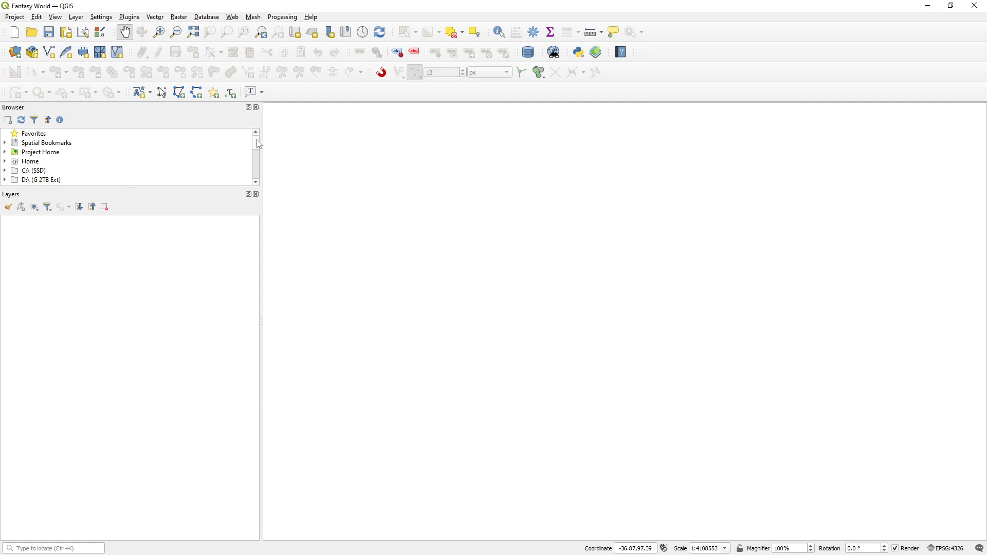
Add the Google Maps layer from the XYZ Tiles connections to the project and view it
drag(257, 141, 259, 140)
drag(258, 150, 259, 156)
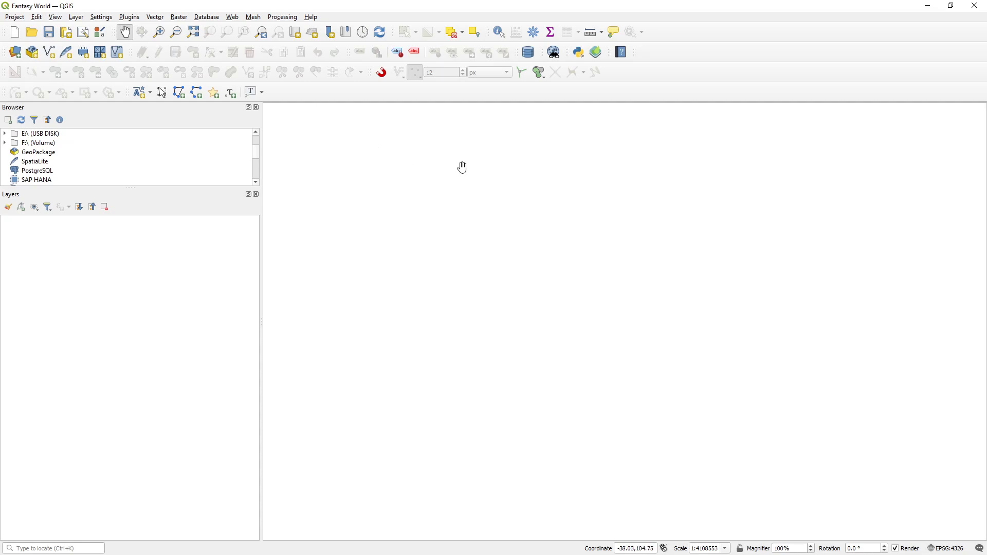
scroll(72, 159, down, 4)
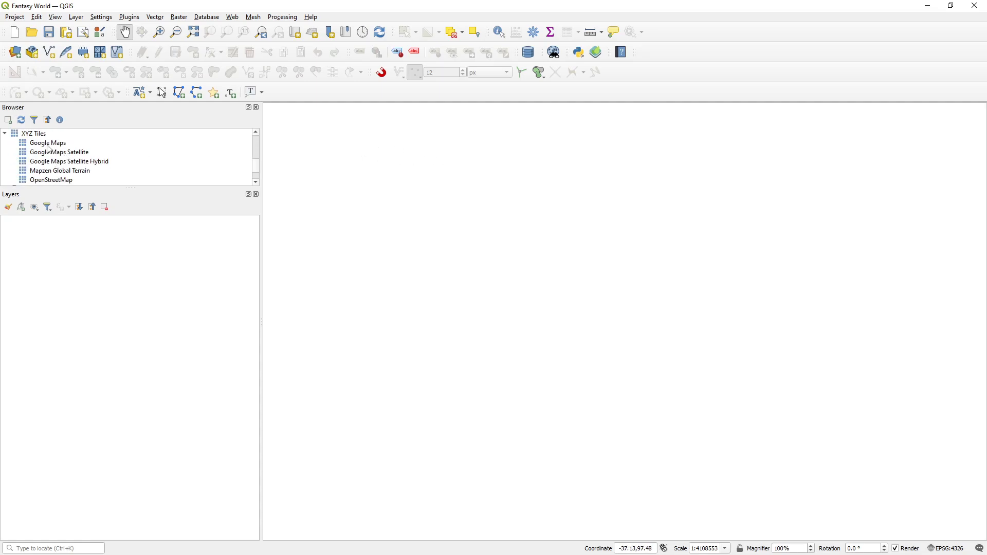
double_click(49, 145)
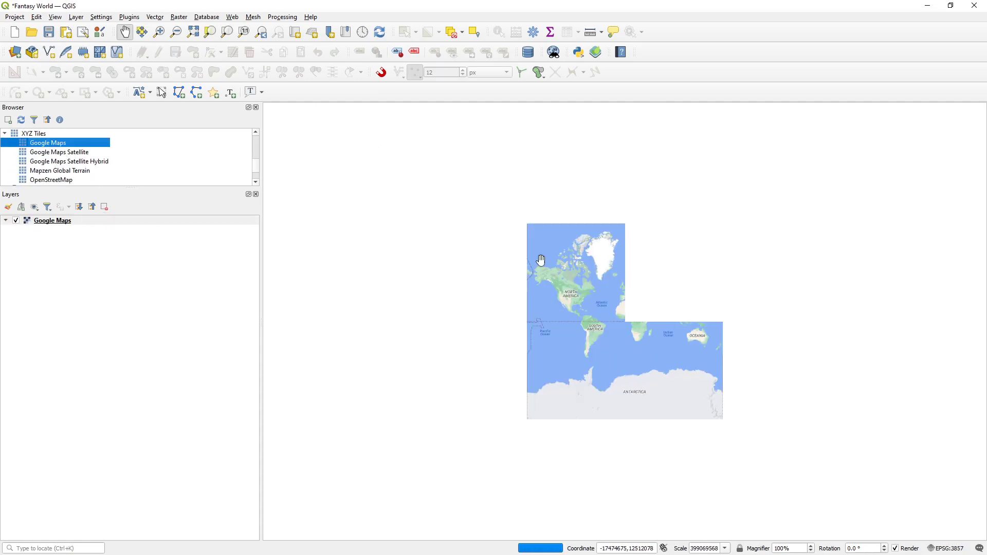
scroll(648, 288, up, 2)
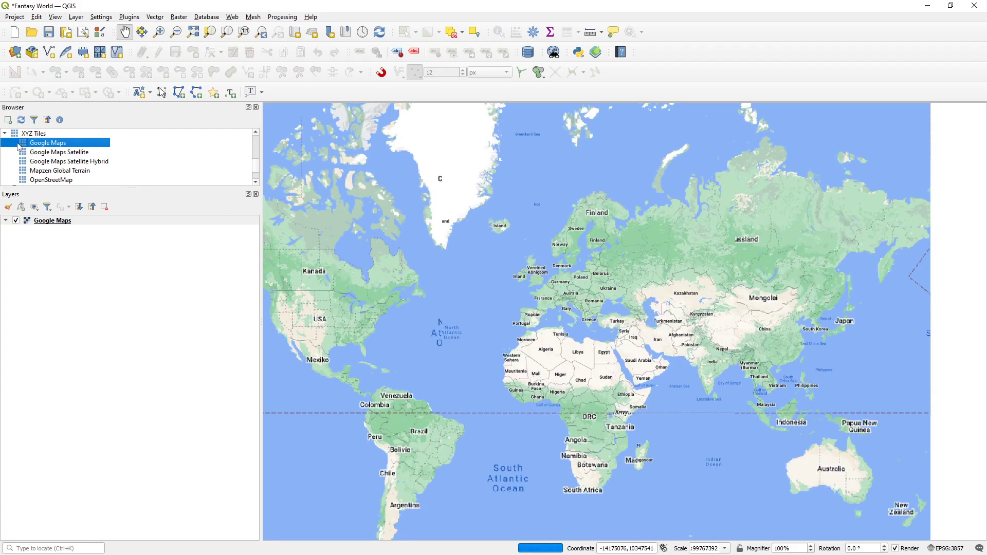
Remove the Google Maps layer from the project
right_click(51, 220)
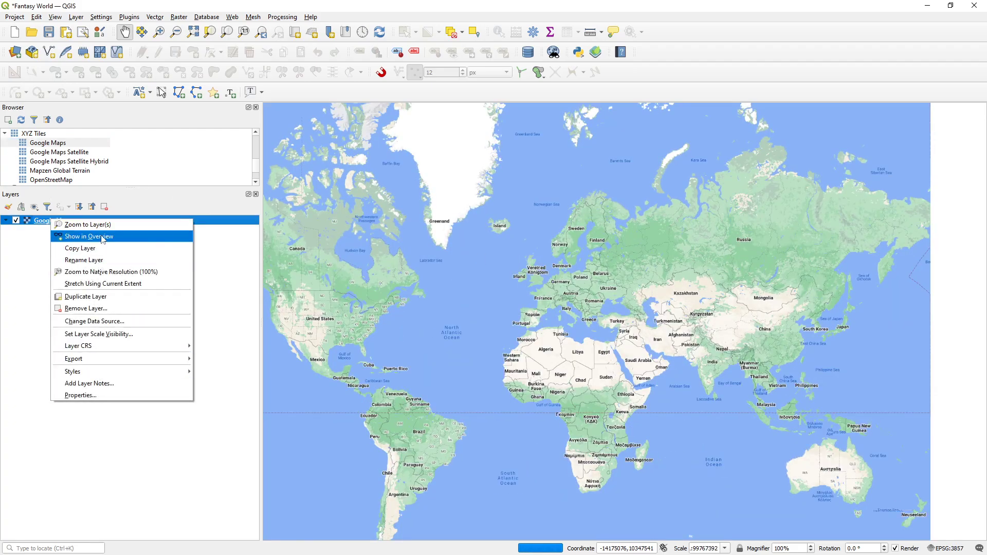
click(106, 308)
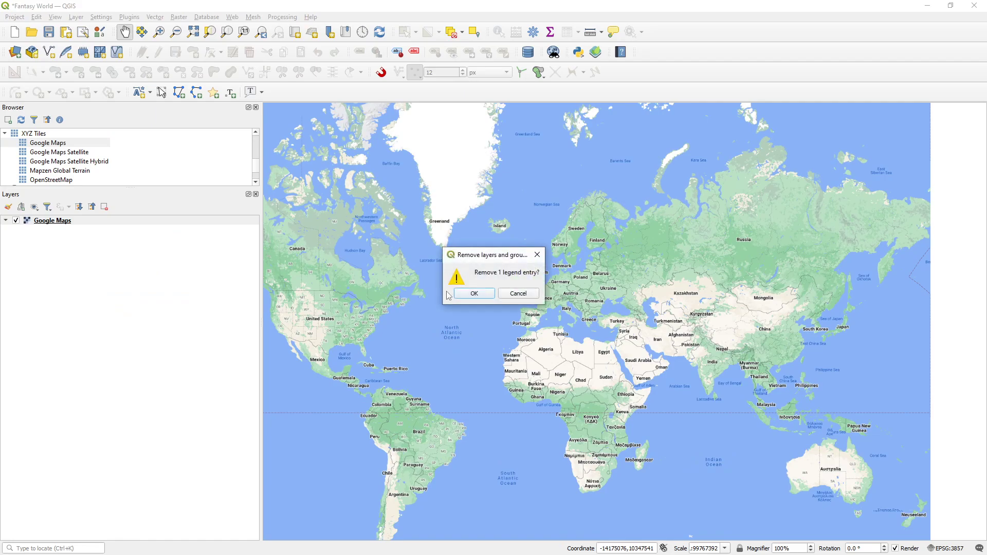
click(474, 294)
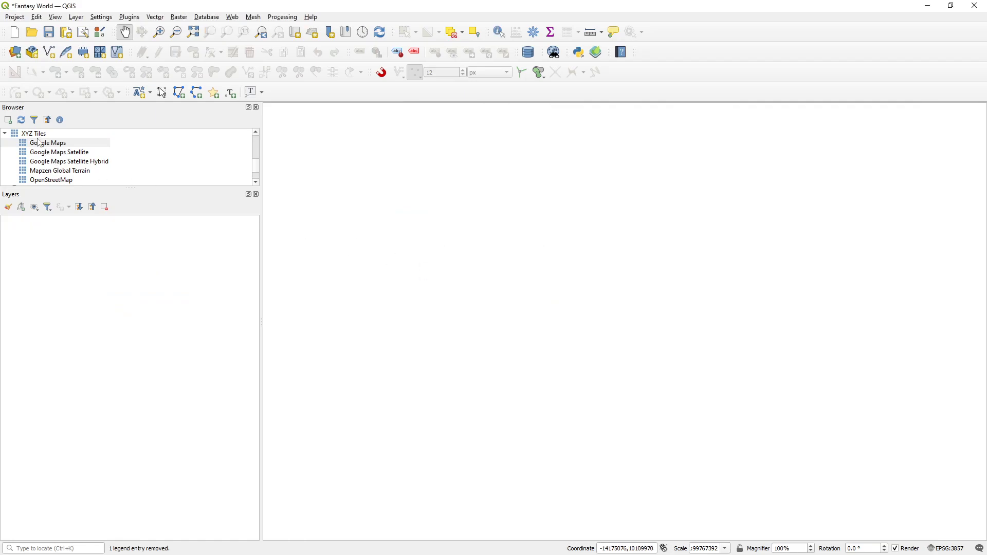
Look through the XYZ Tiles connections, such as OpenStreetMap and Mapzen Global Terrain, and the options for the Google Maps connection
scroll(43, 153, up, 1)
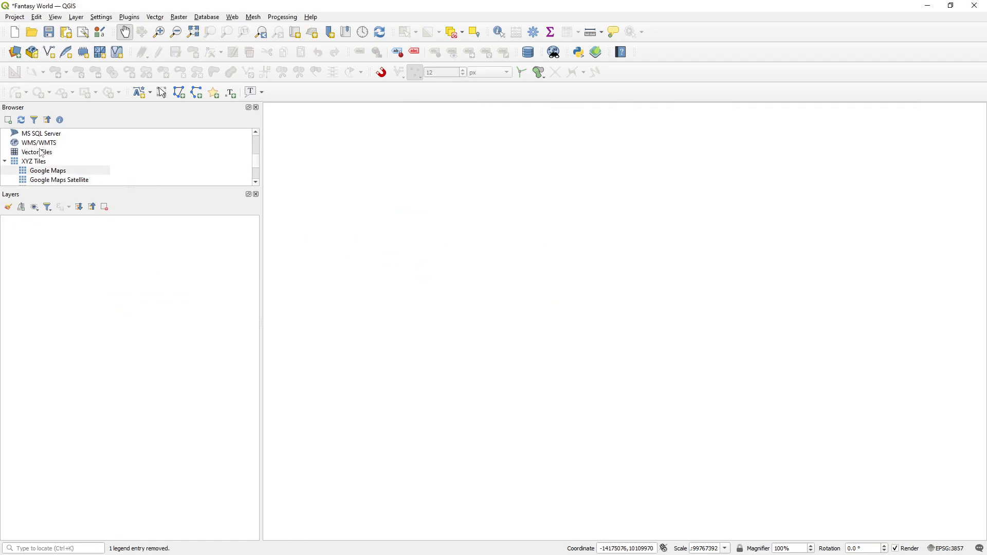
scroll(57, 181, down, 1)
click(62, 180)
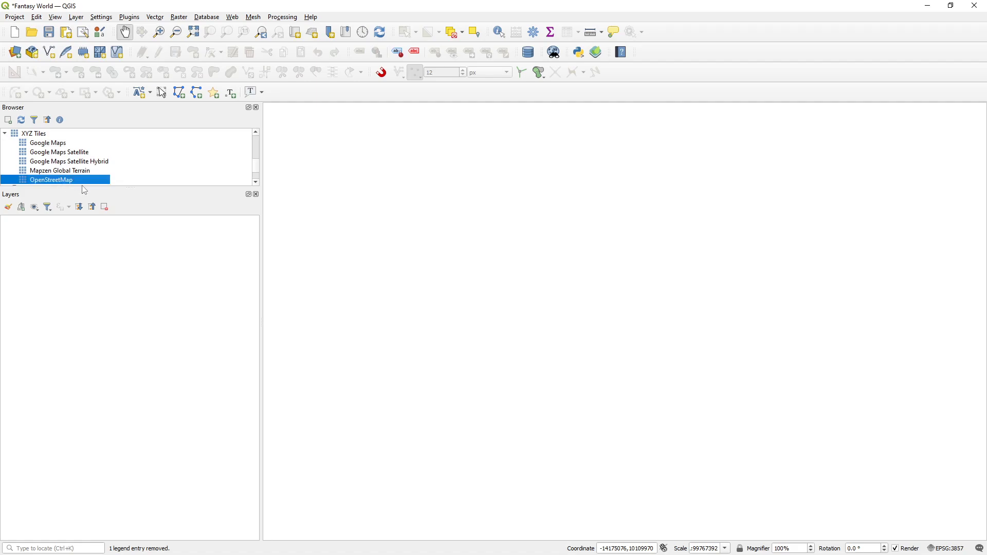
click(57, 171)
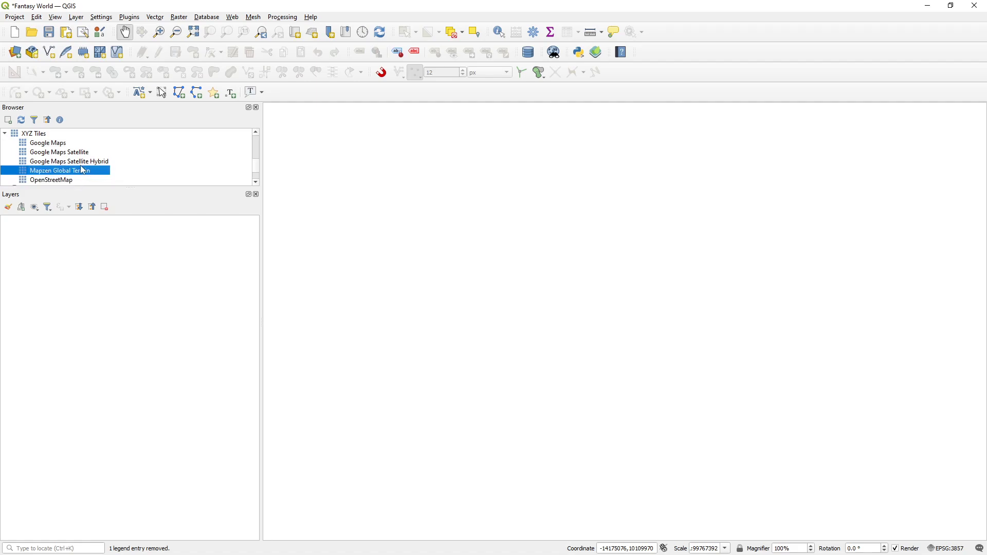
click(48, 145)
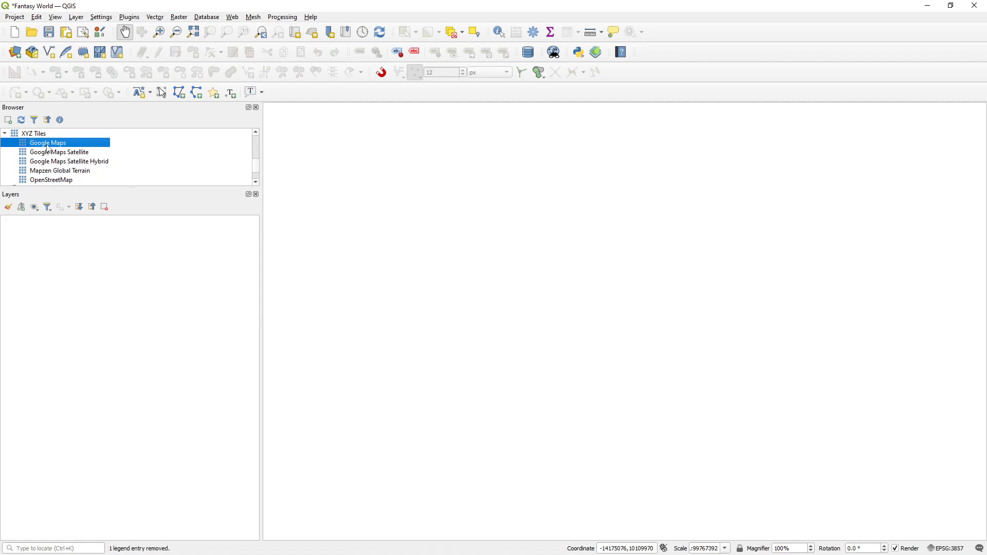
click(50, 162)
click(49, 144)
right_click(50, 147)
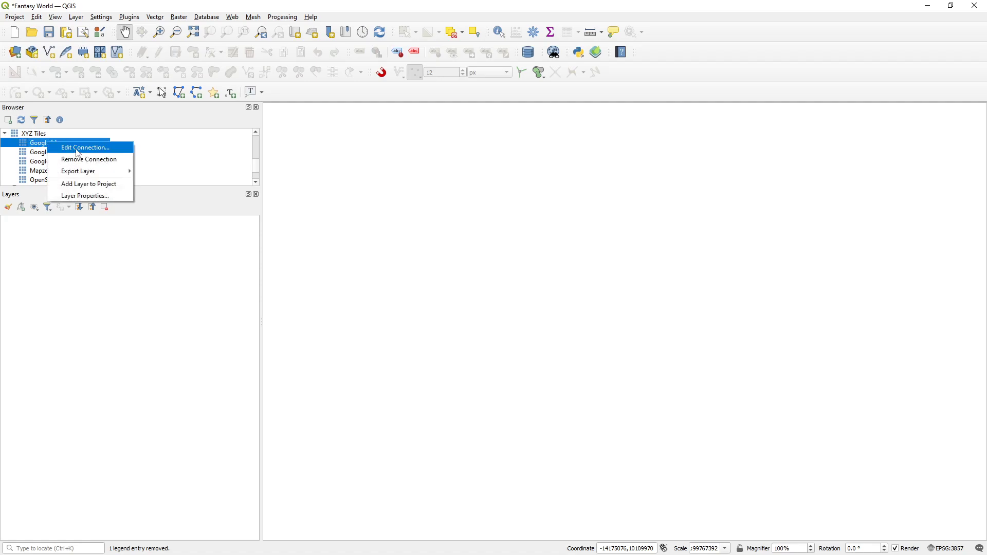
Open a blank new XYZ tile connection to examine its name and URL fields, and cancel it
right_click(29, 135)
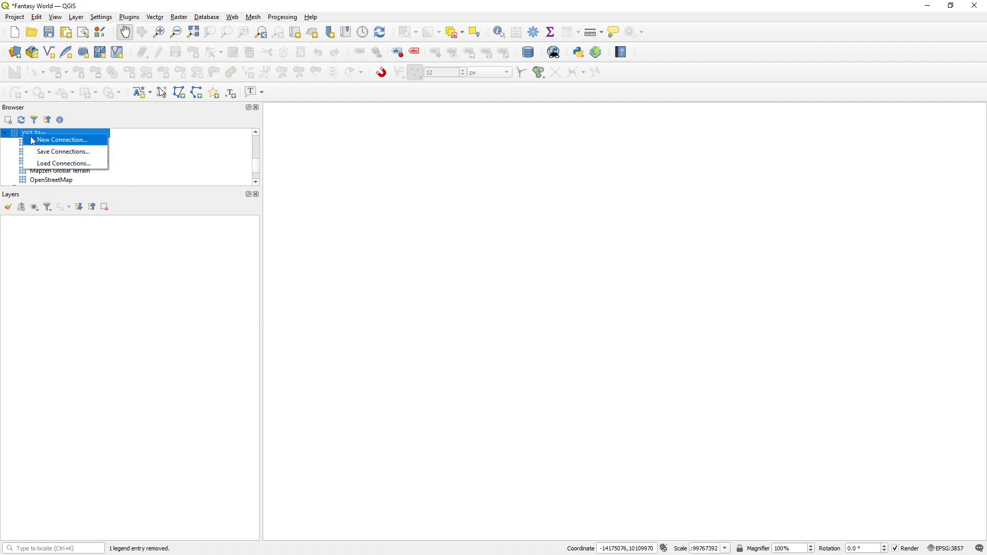
click(55, 143)
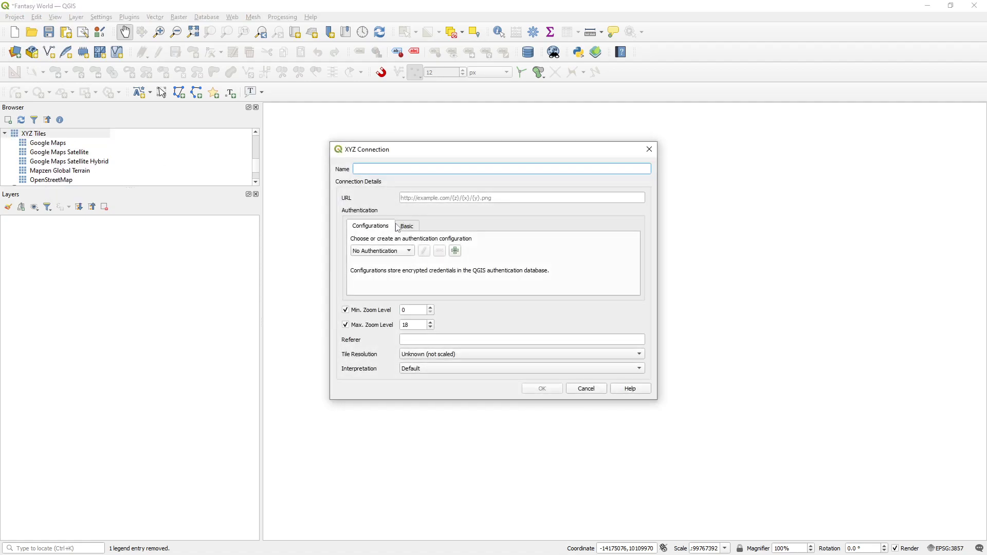
click(405, 200)
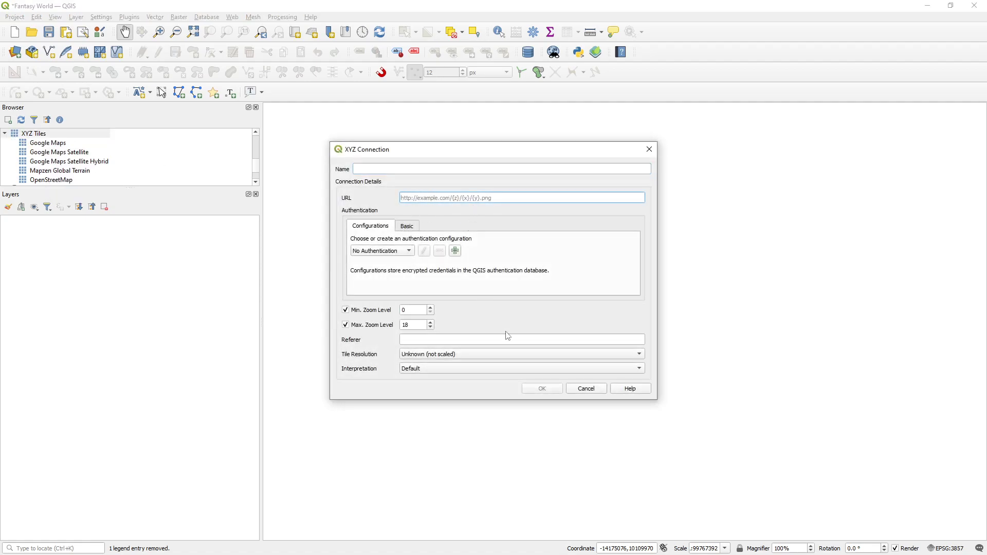
click(586, 389)
Open the Google Maps XYZ connection for editing, examine its tile URL, and cancel the edit
right_click(43, 143)
click(79, 147)
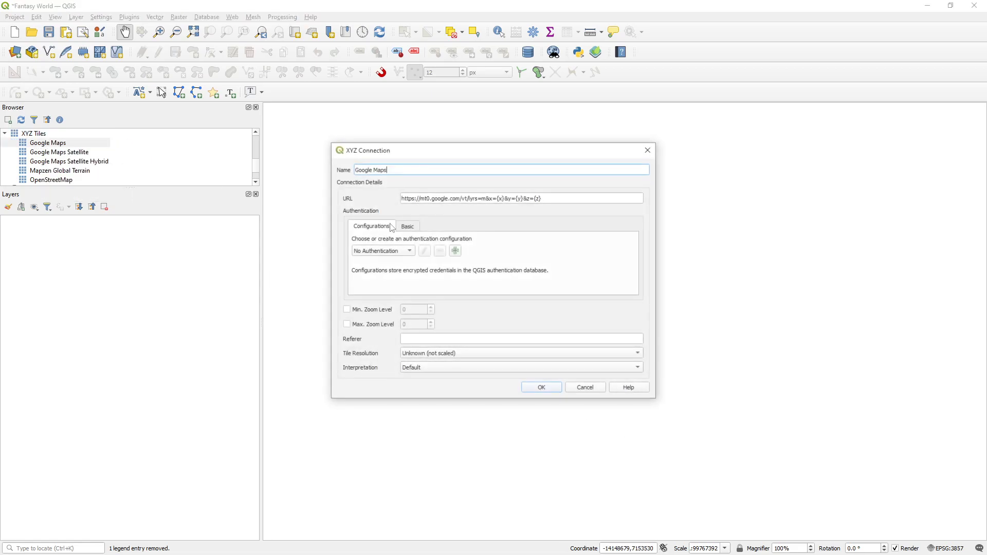
drag(560, 197, 379, 213)
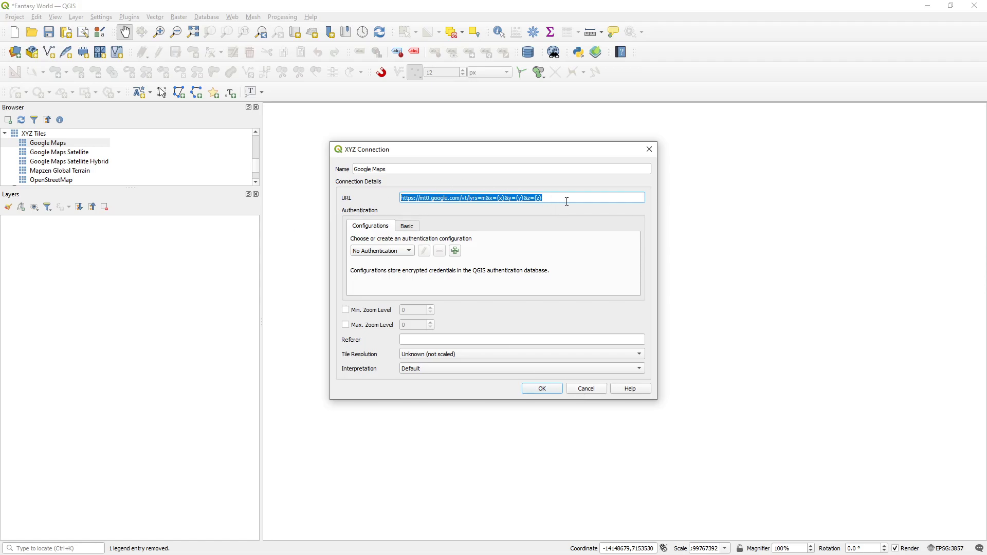
click(586, 388)
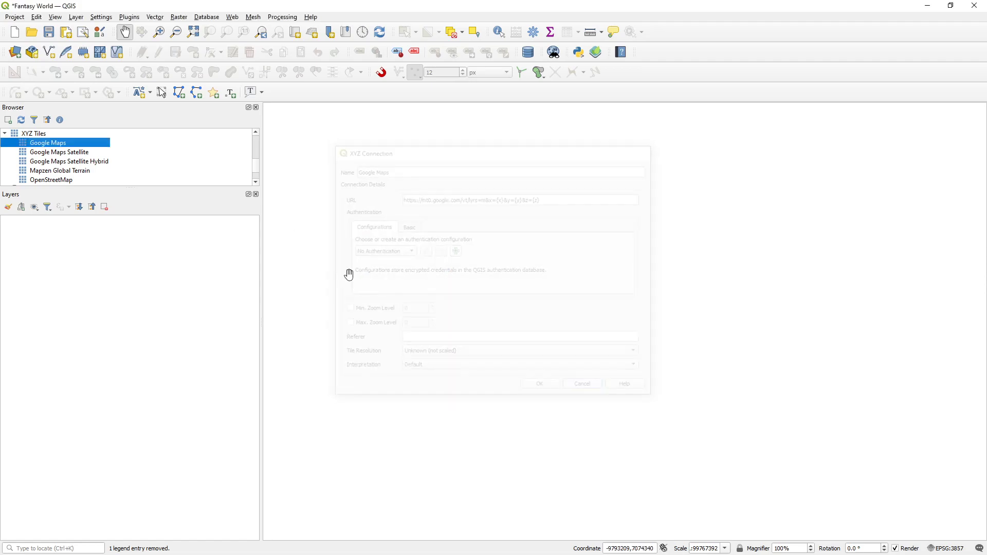
Examine the tile URLs of the Google Maps Satellite and Google Maps Satellite Hybrid connections, cancelling each edit
right_click(90, 152)
click(118, 160)
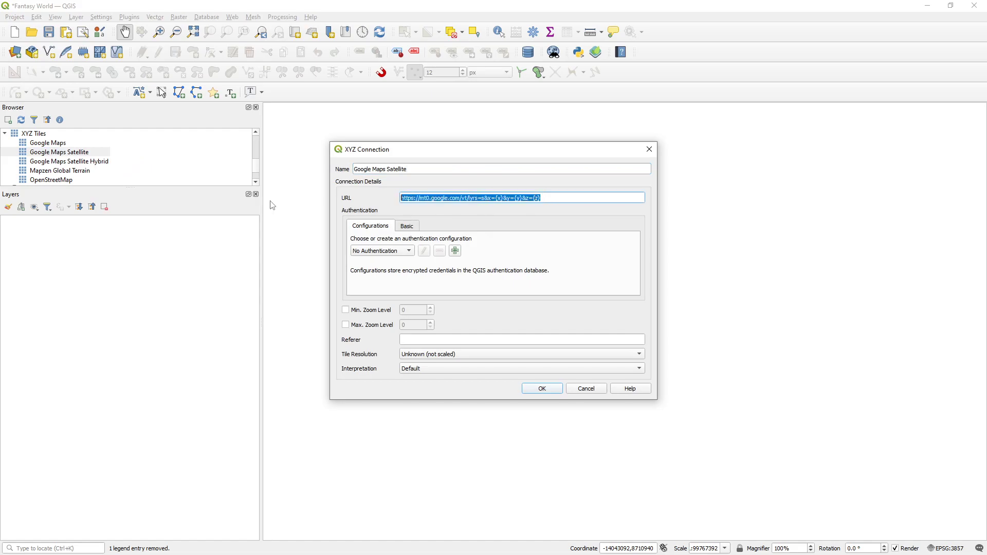
click(595, 389)
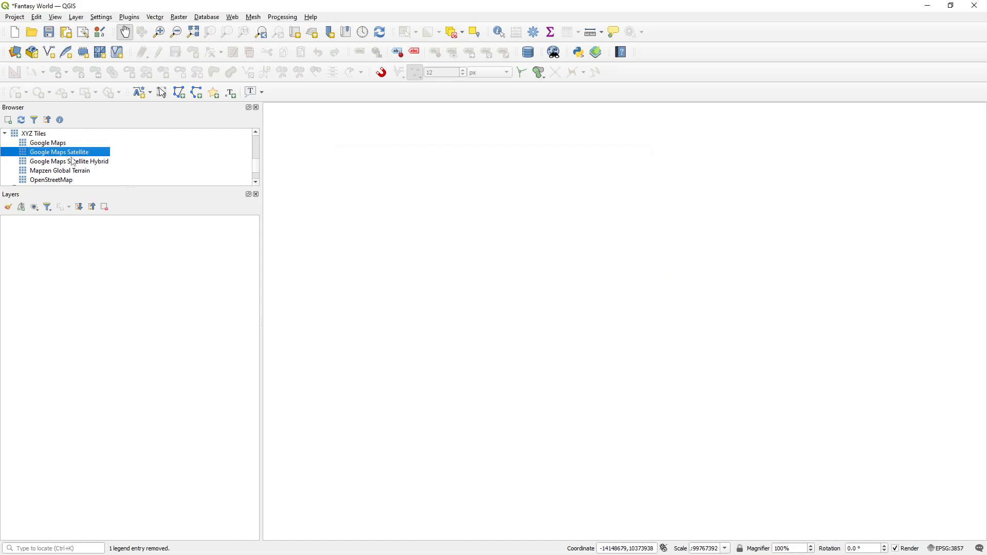
right_click(72, 159)
click(106, 165)
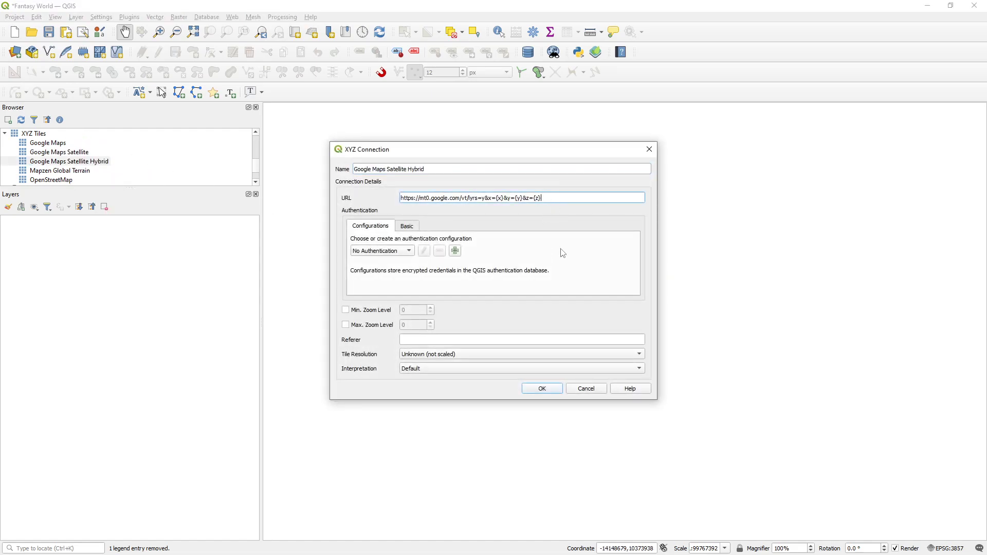
click(595, 392)
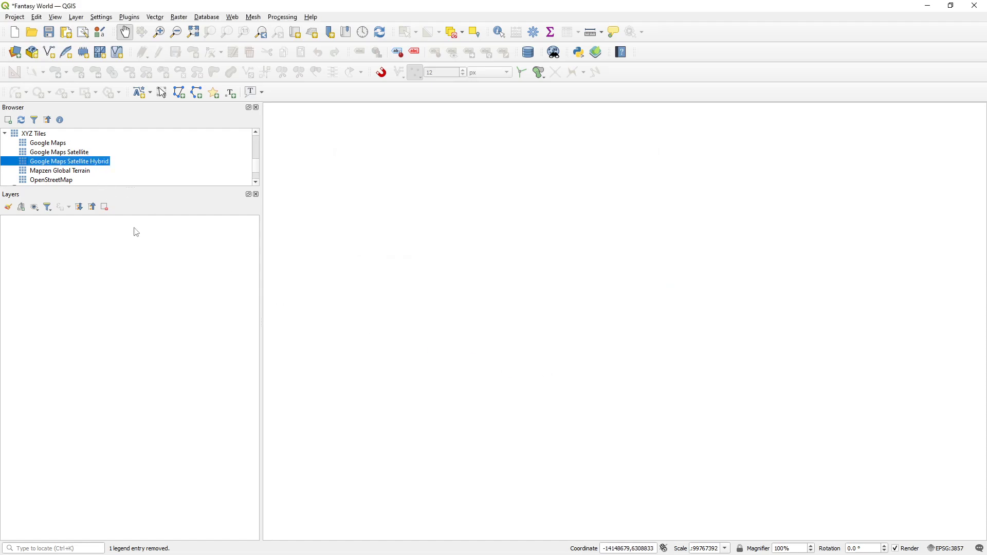
click(181, 278)
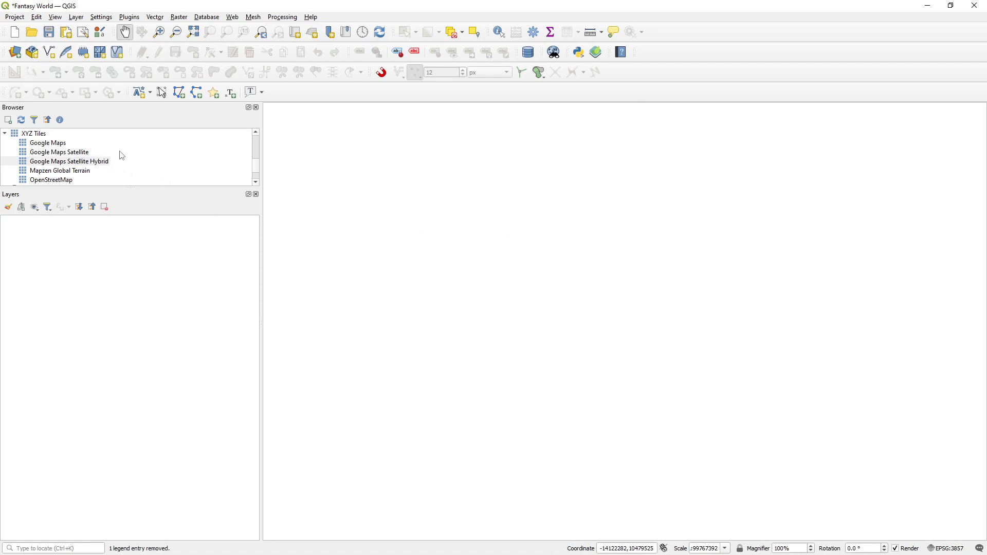
Open the project's coordinate reference system properties and search the predefined systems for "equire"
click(23, 18)
click(74, 150)
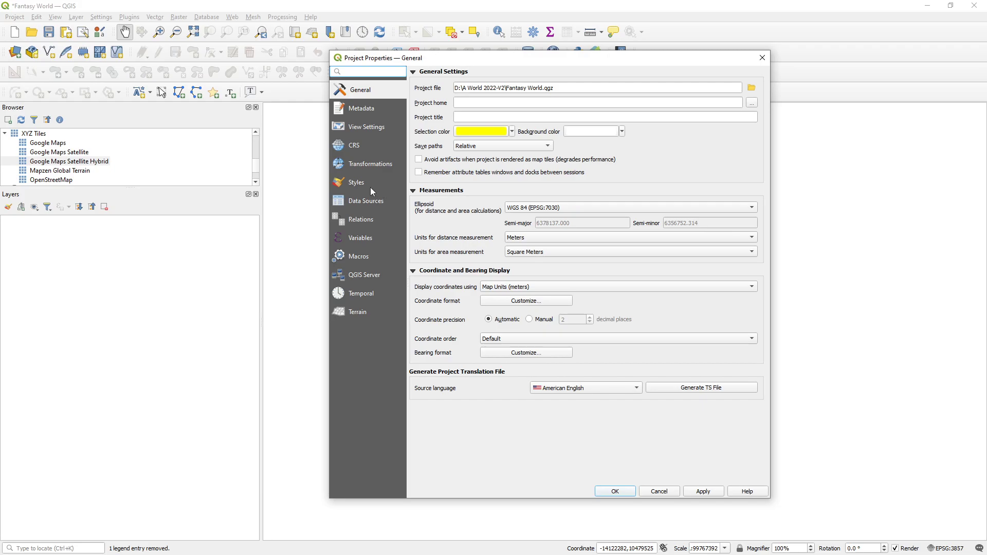
click(357, 144)
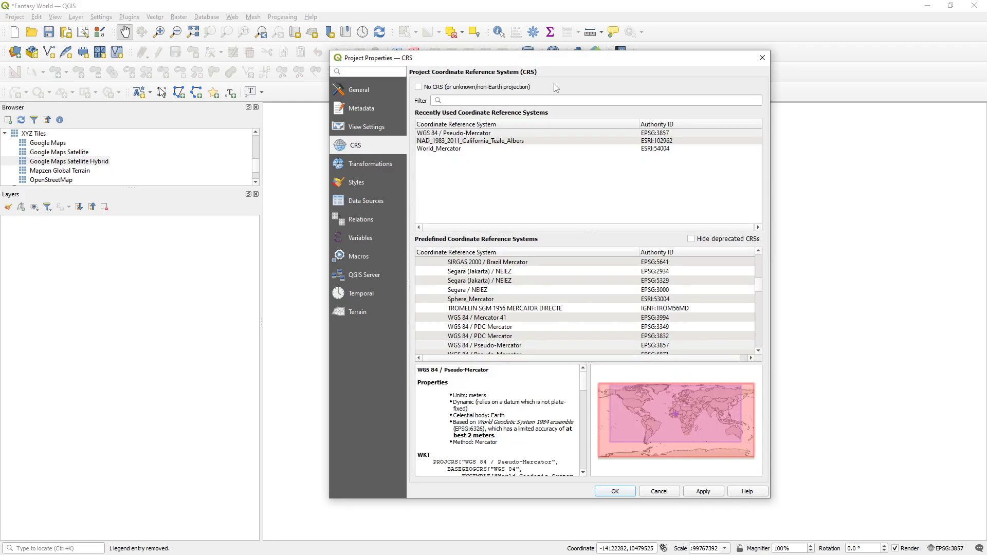
click(475, 103)
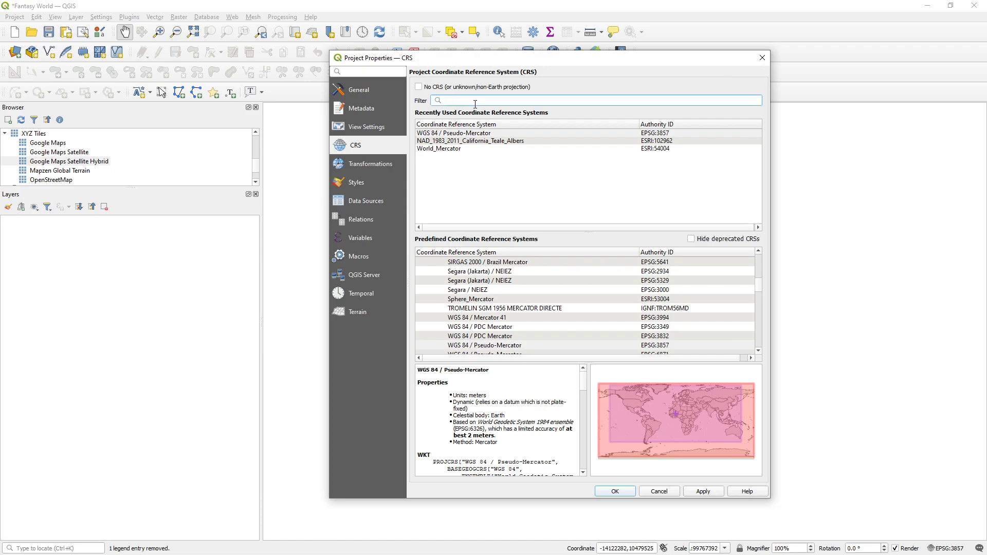
text(equi)
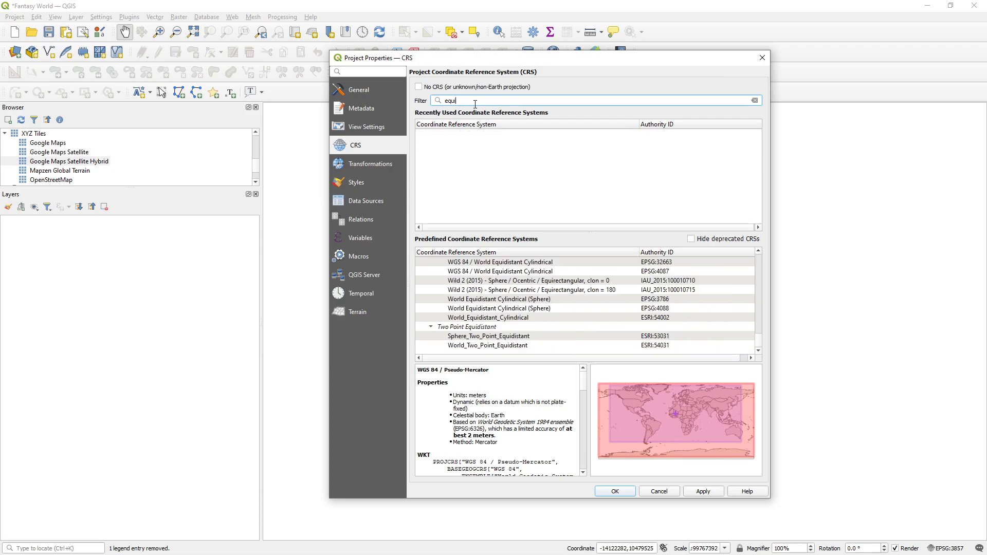
text(re)
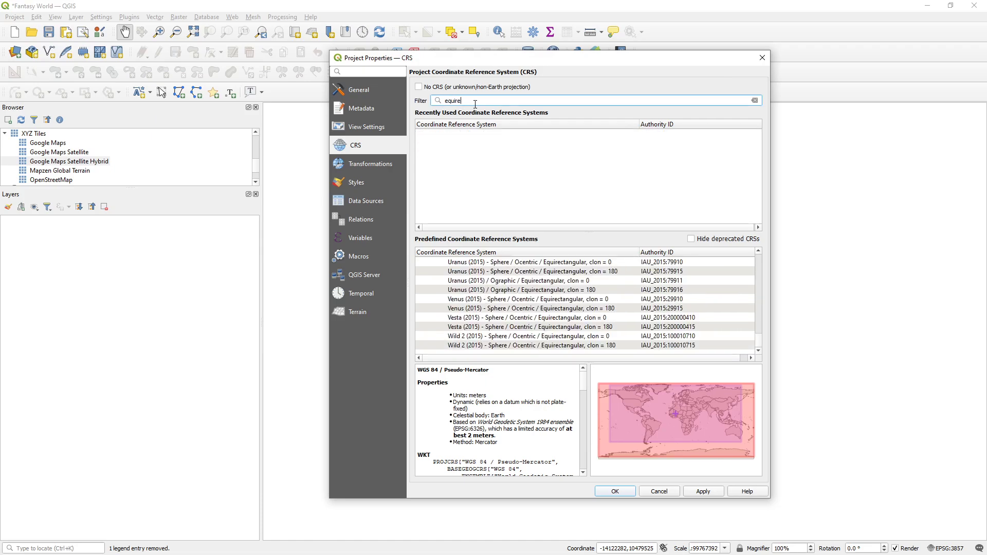
scroll(499, 306, up, 20)
scroll(499, 306, up, 15)
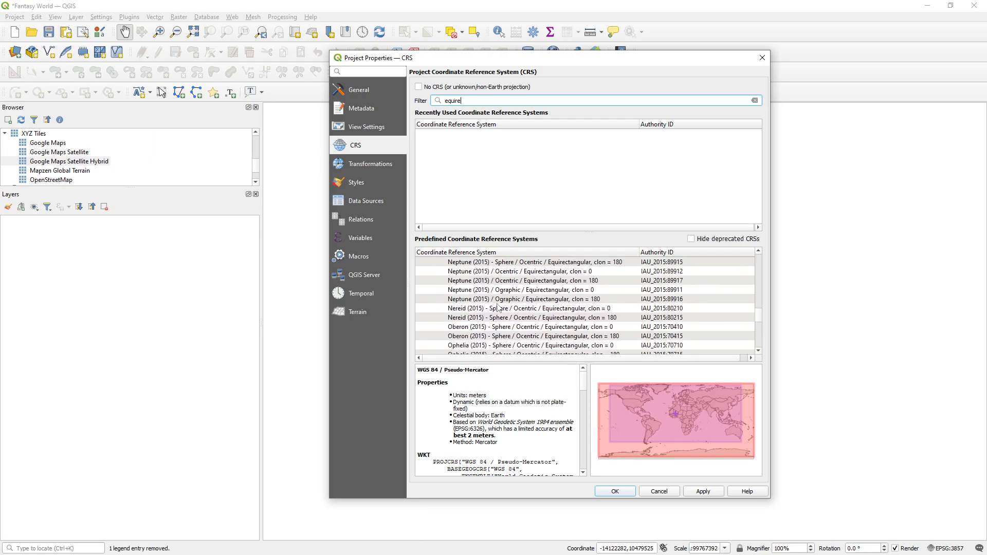
scroll(497, 308, up, 20)
scroll(499, 304, up, 12)
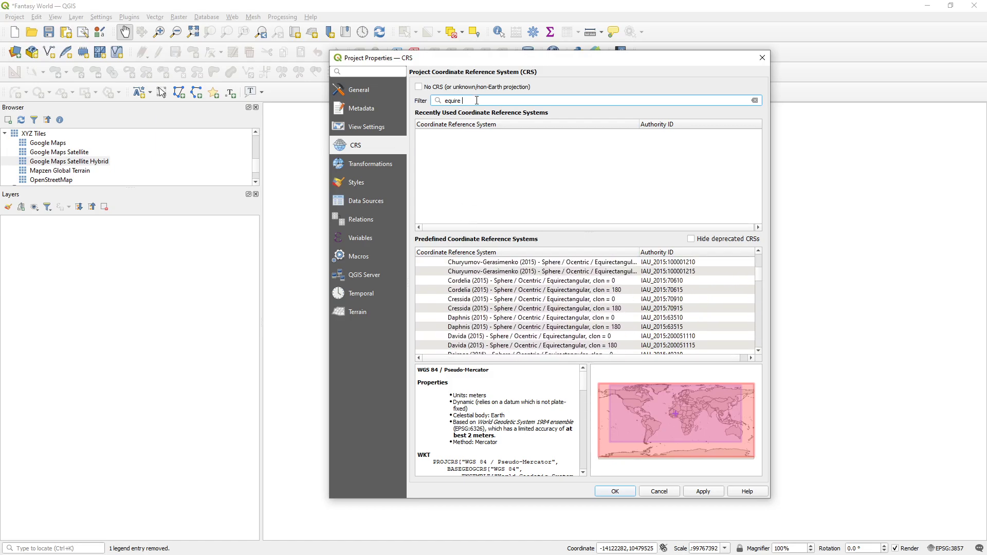
Filter the coordinate systems by "earth equi" and apply Earth (2015) / Ographic / Equirectangular, clon = 0 to the project
text(ear)
key(BackSpace)
key(ctrl+a)
text(earth equi)
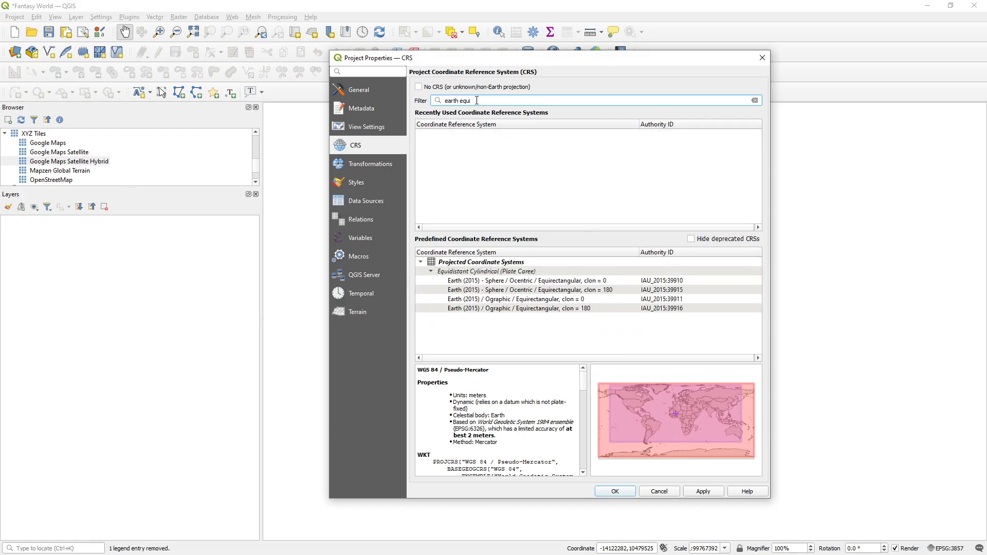
click(513, 301)
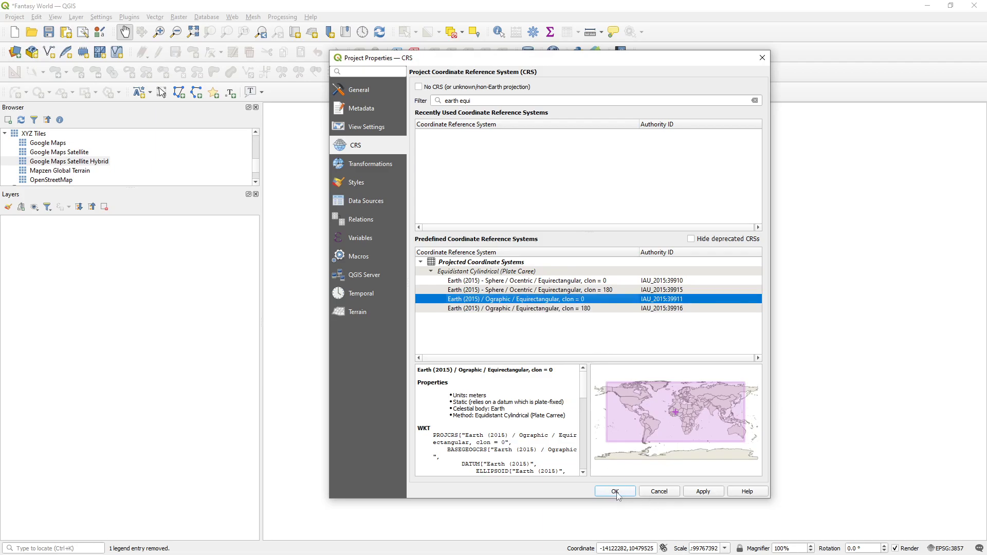
click(712, 493)
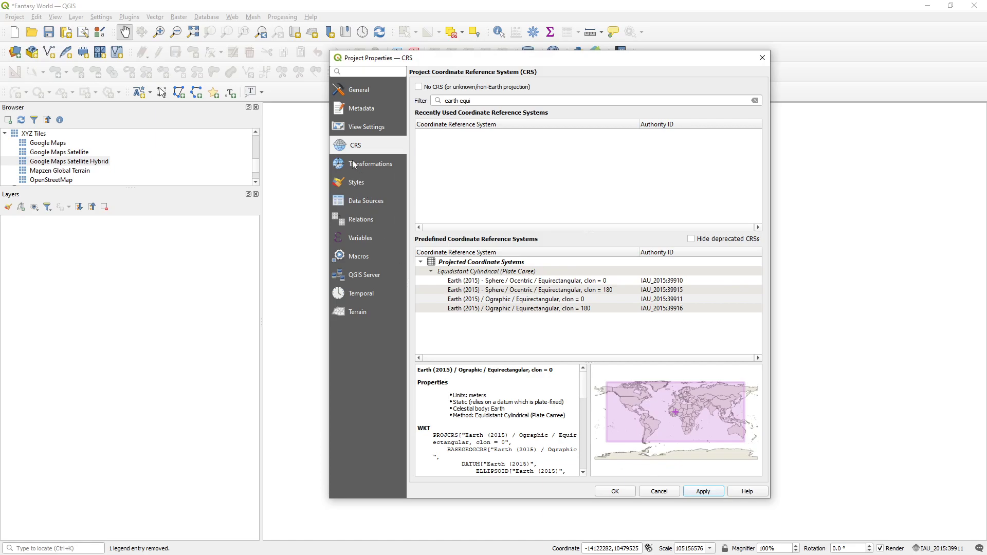
Examine the distance measurement units available in the project's general properties and close the properties
click(362, 92)
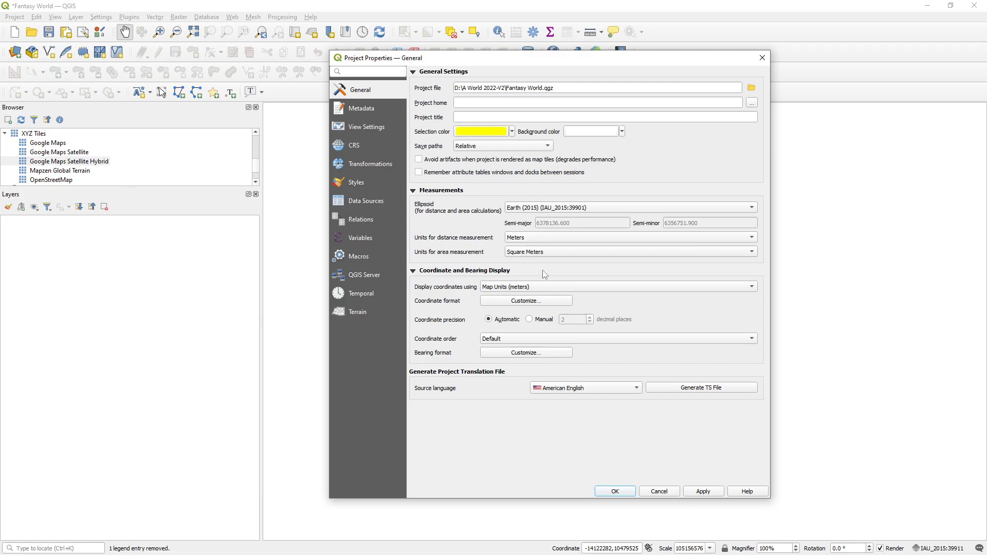
click(527, 237)
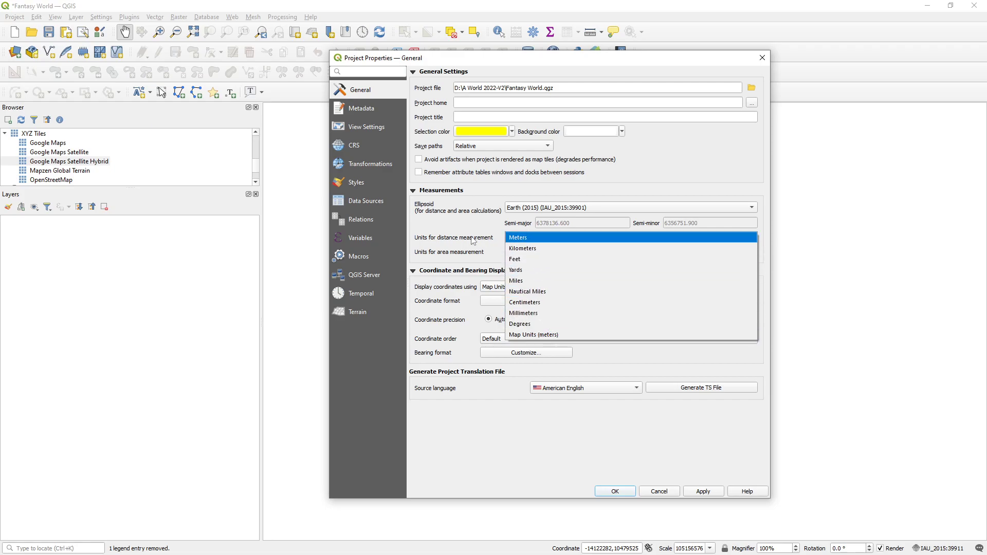
click(565, 238)
click(527, 240)
click(478, 240)
click(517, 240)
click(483, 242)
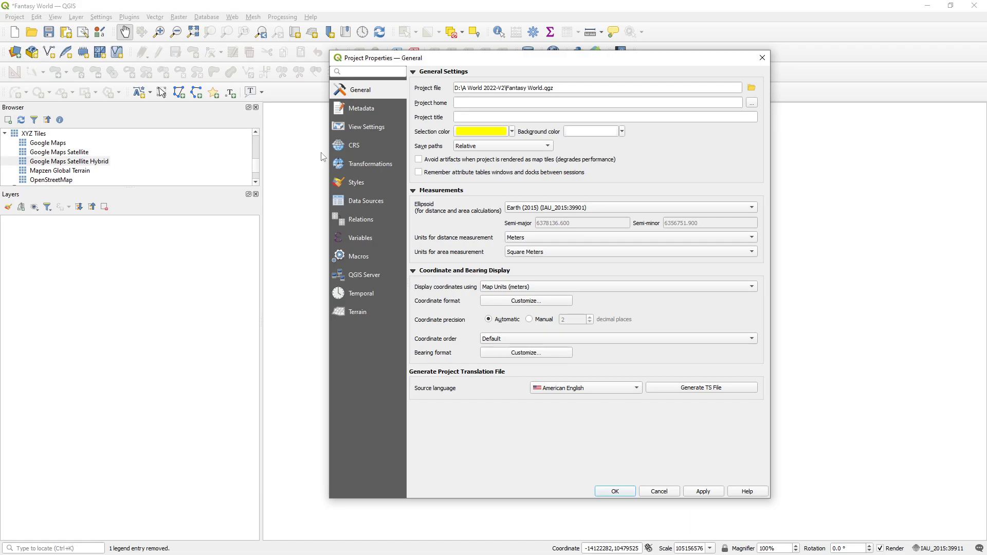
click(616, 491)
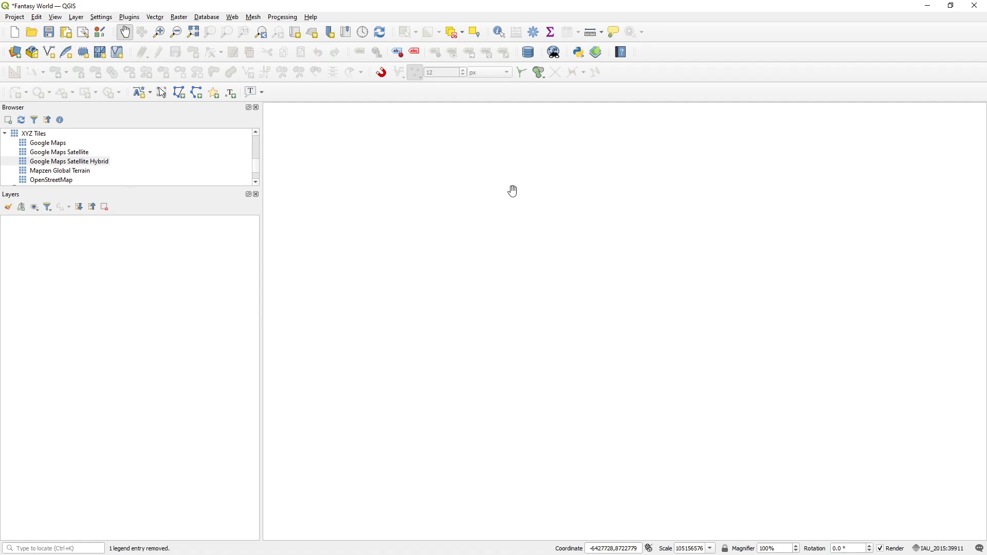
scroll(92, 170, down, 1)
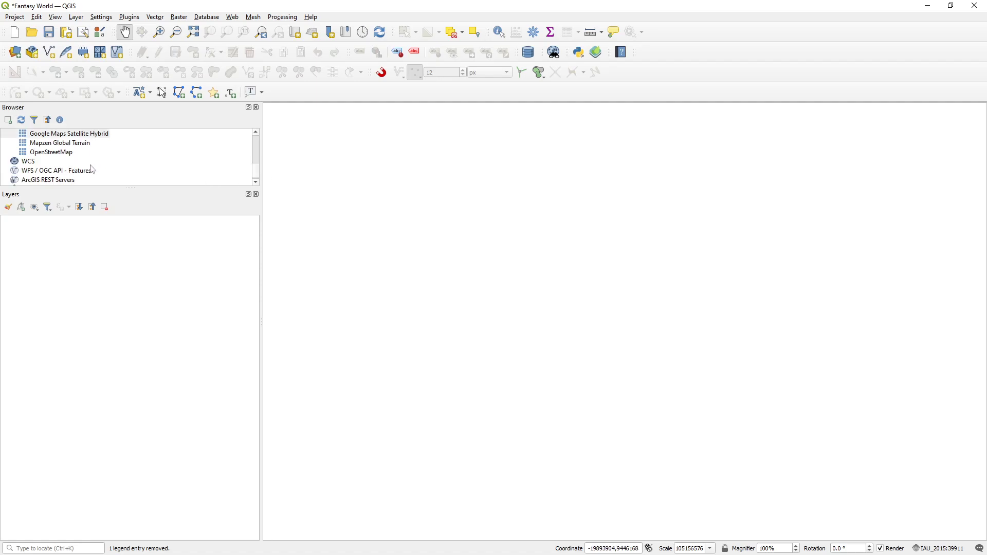
scroll(93, 170, up, 2)
scroll(92, 170, down, 1)
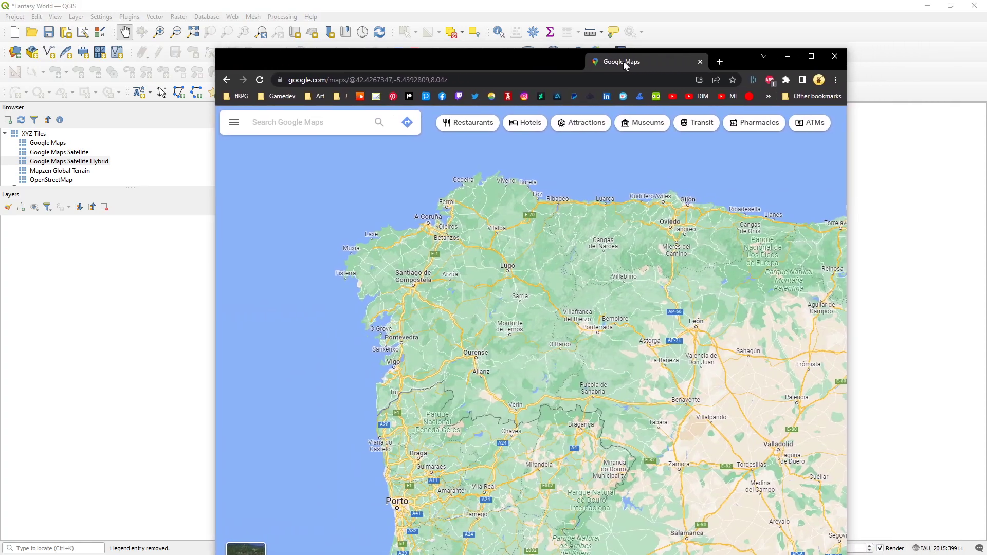
drag(623, 60, 986, 57)
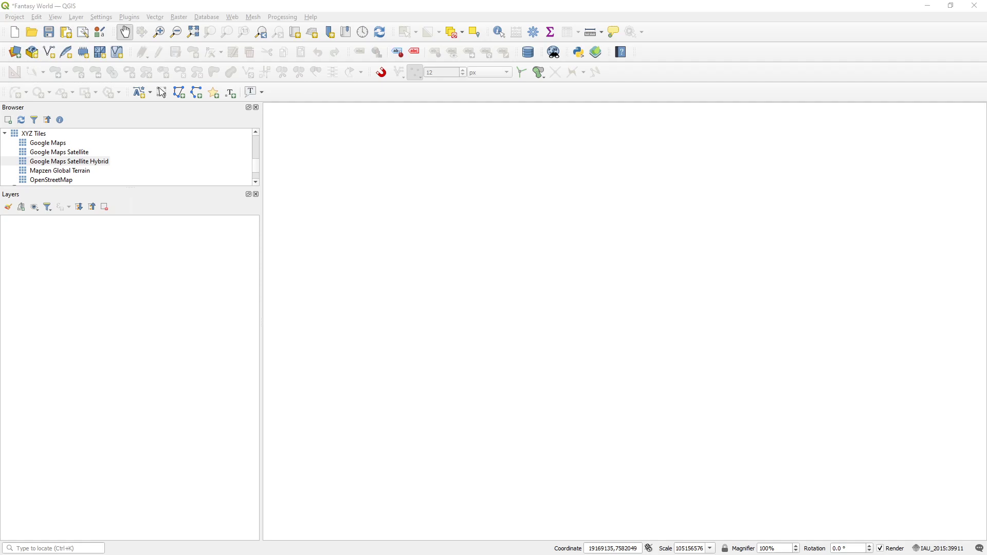
Start a new shapefile layer and set its file to Water in the A World 2022-V2 folder on the G 2TB Ext (D:) drive
click(107, 21)
mouse_move(76, 17)
mouse_move(107, 40)
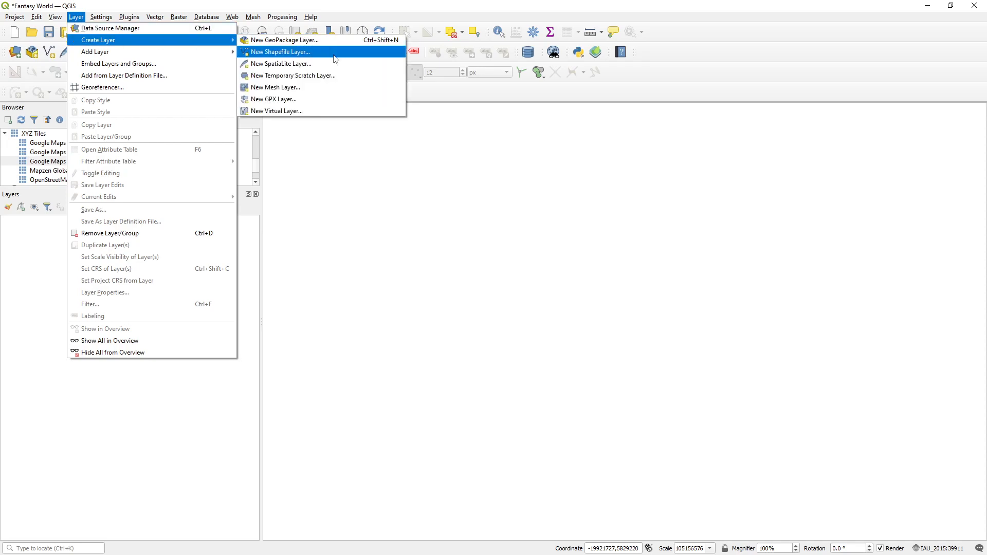
click(307, 53)
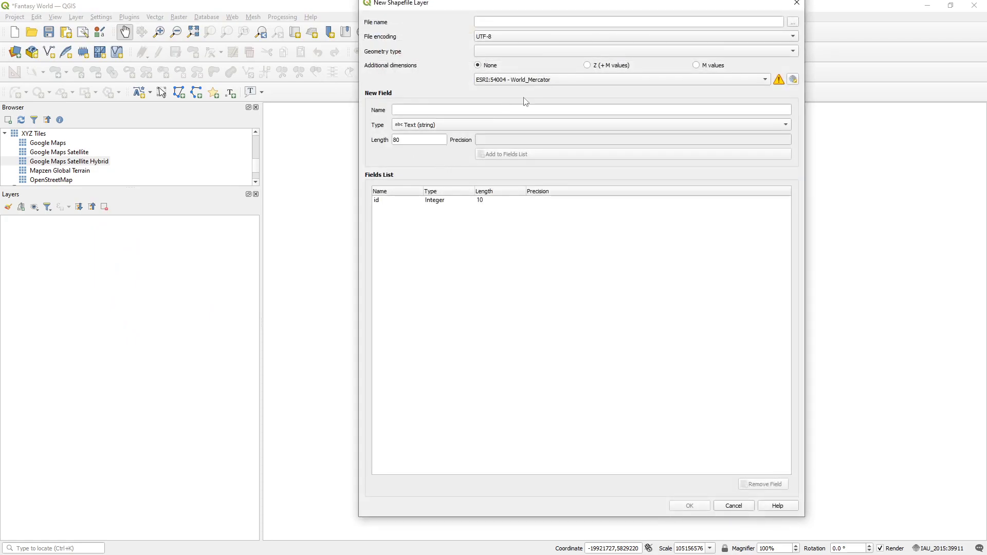
click(794, 22)
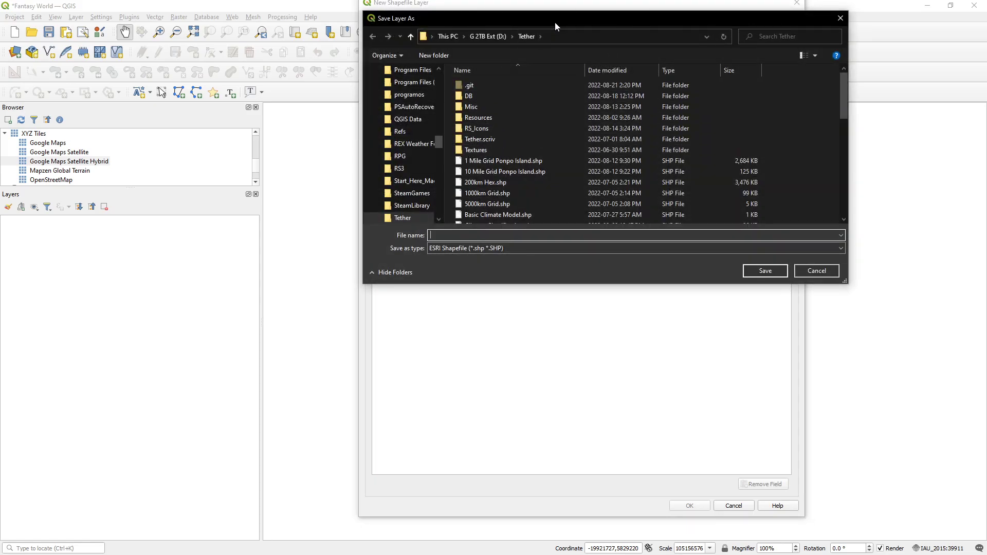
click(467, 103)
double_click(460, 150)
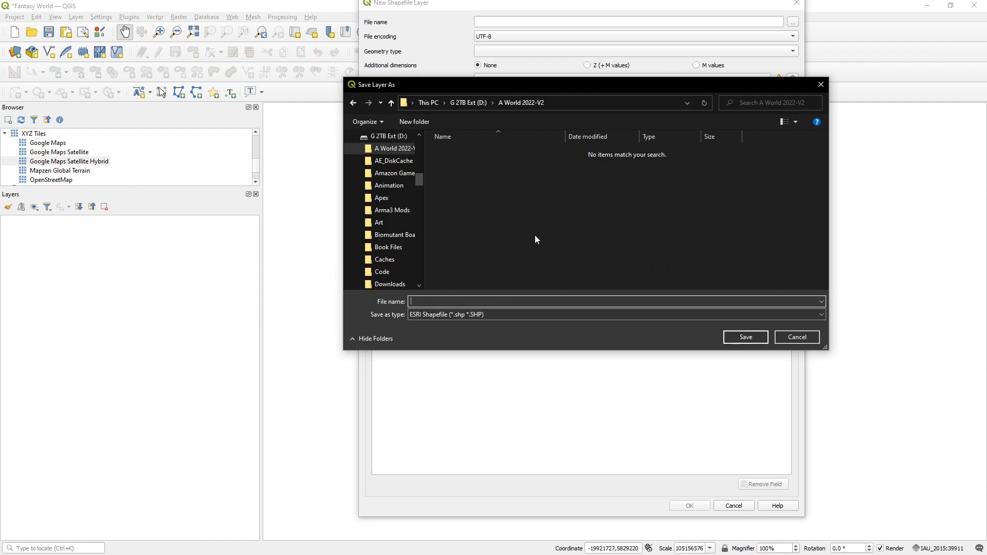
text(Water)
key(Return)
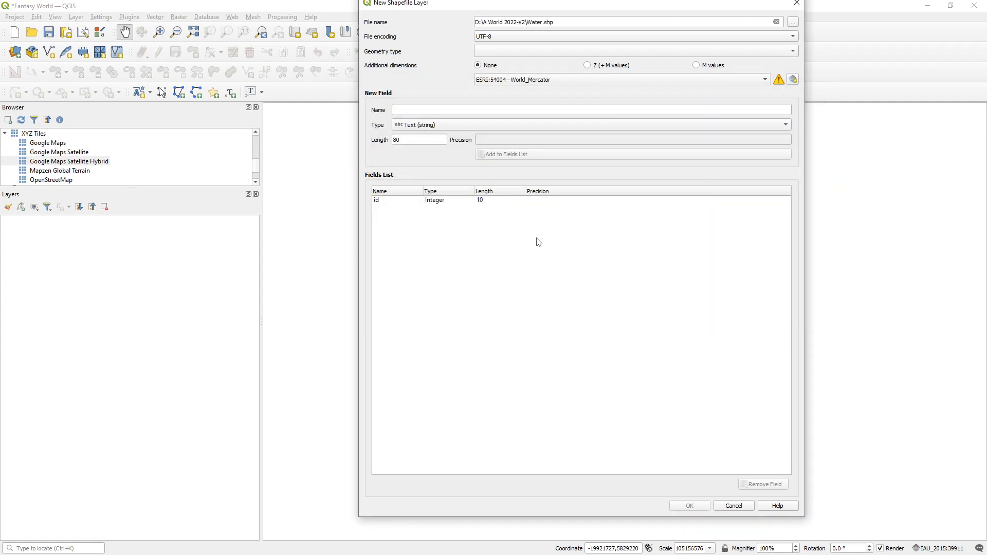
Set the Water shapefile's geometry type to Polygon and its CRS to the project CRS IAU_2015:39911, and create the layer
click(526, 51)
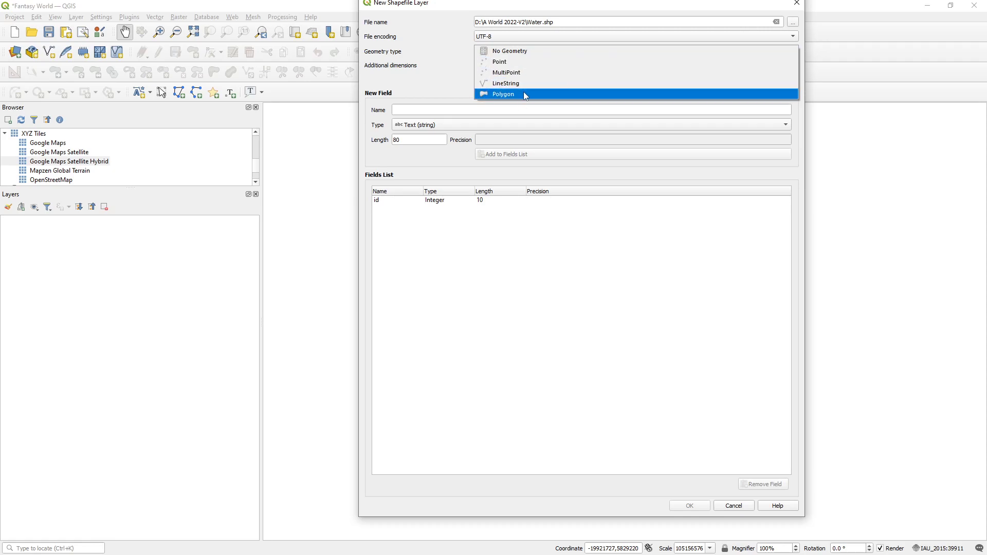
click(518, 102)
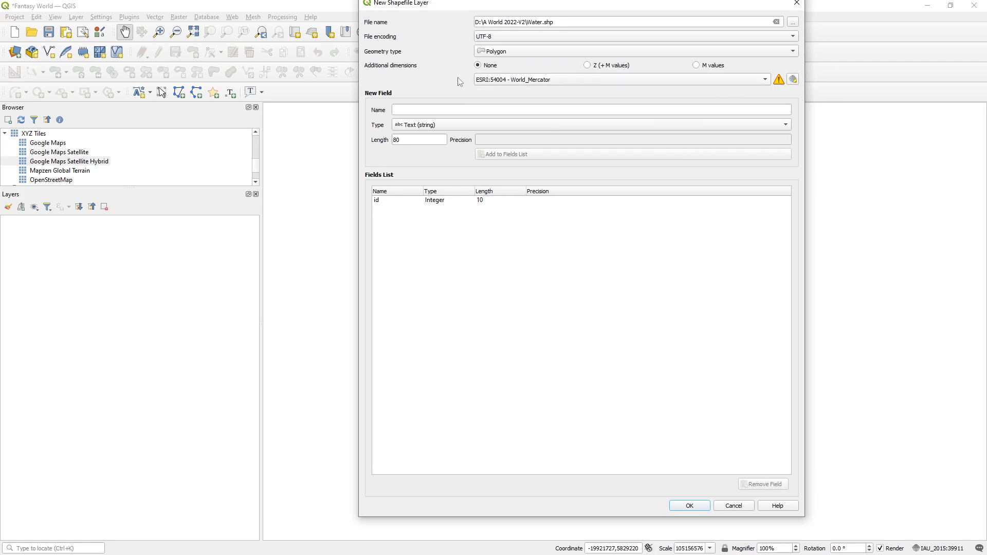
click(554, 82)
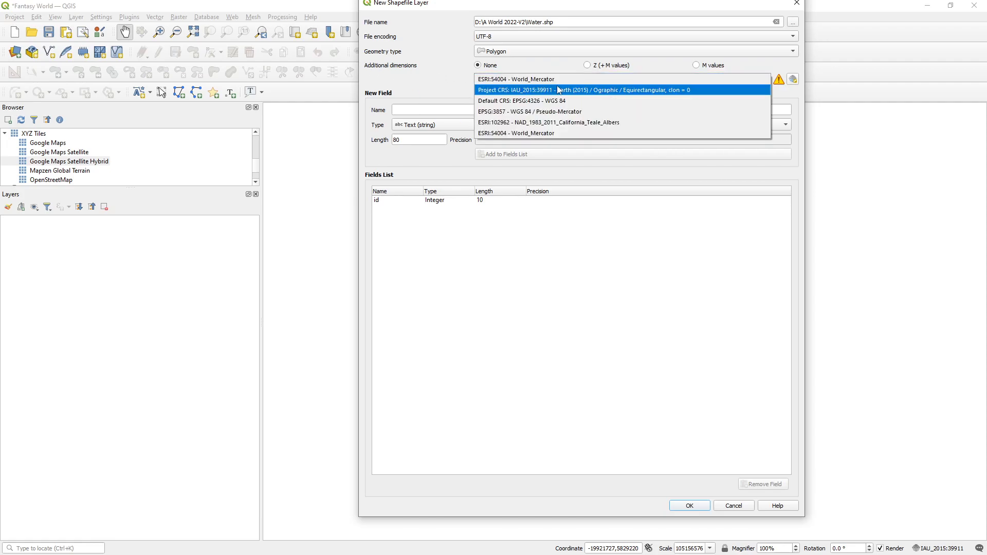
click(625, 97)
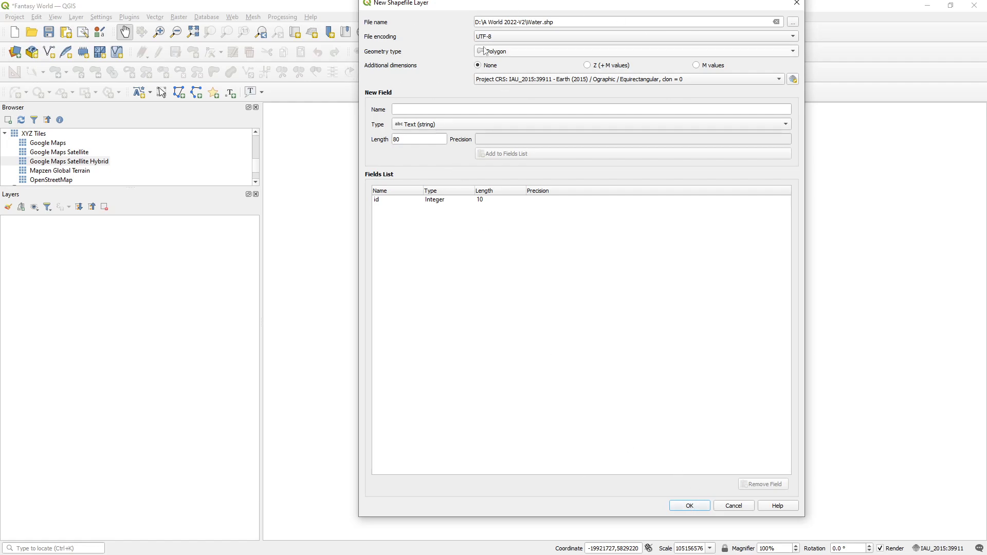
drag(465, 4, 460, 12)
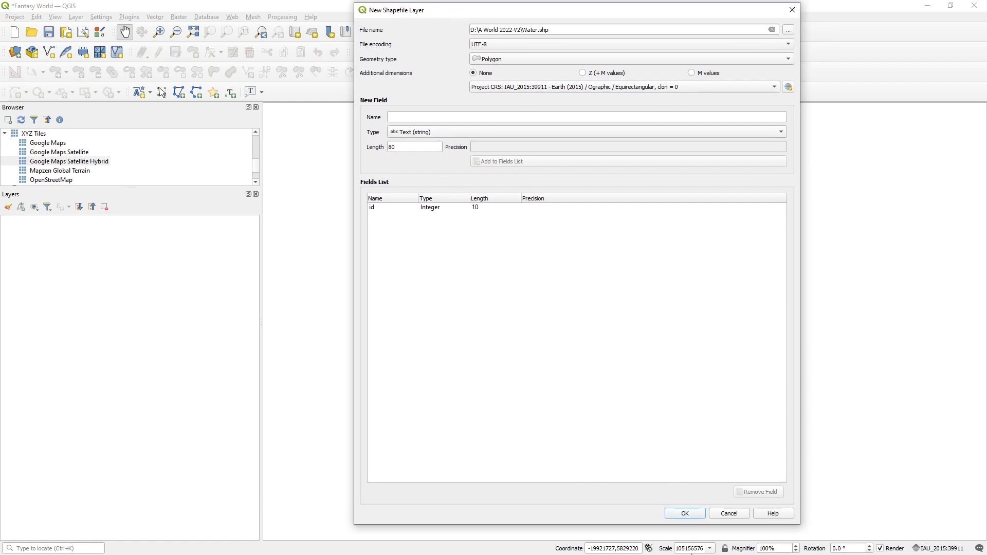
click(684, 514)
Add the OpenStreetMap XYZ tiles to the project and move the Water layer above them
scroll(476, 249, down, 2)
scroll(477, 248, up, 2)
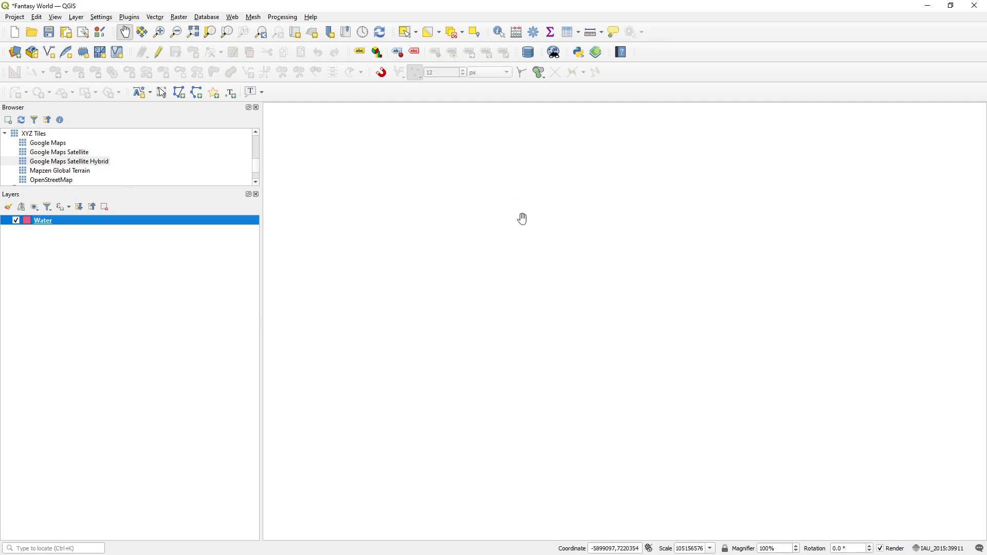
double_click(55, 181)
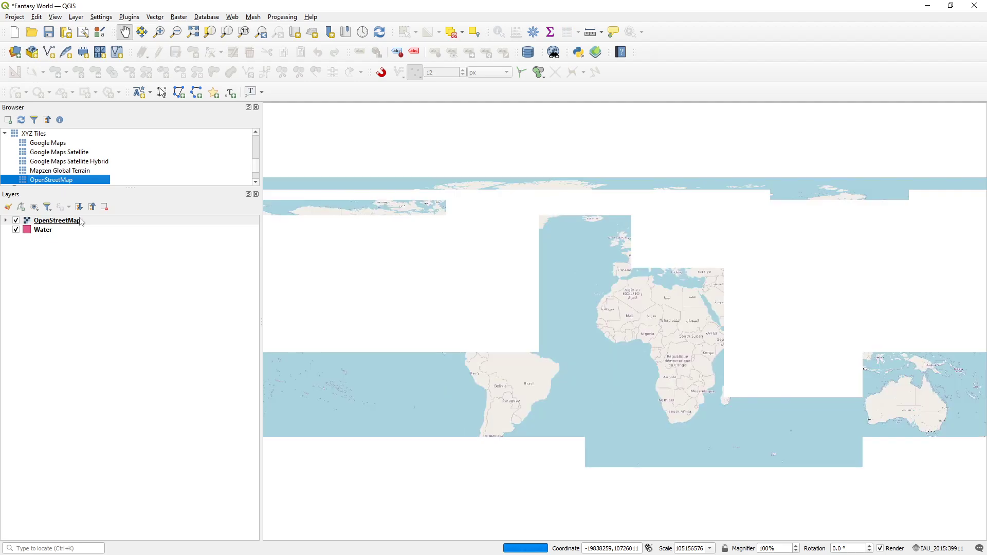
click(54, 232)
drag(55, 235, 58, 222)
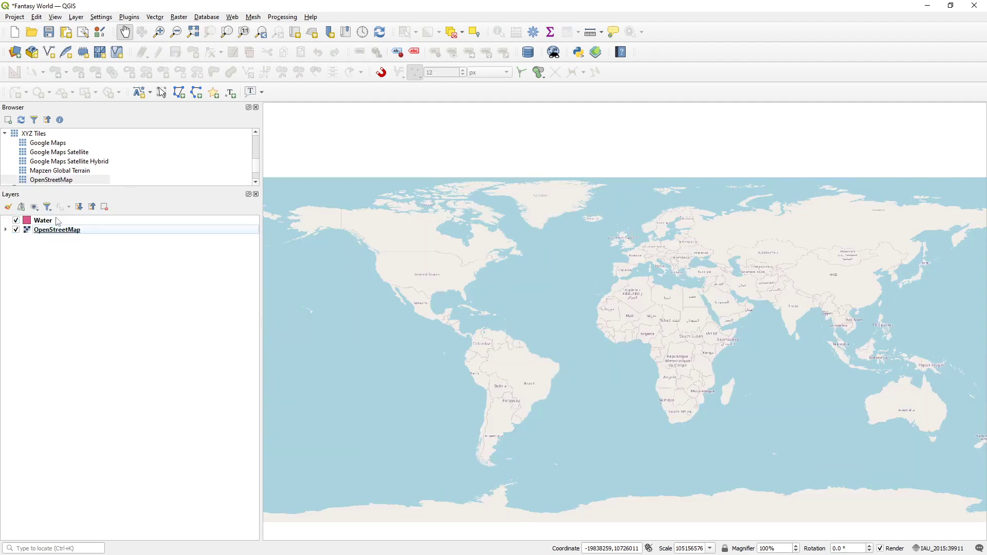
Make the Water layer editable and start adding a polygon feature, with stream digitizing off and straight segments in use
scroll(536, 278, down, 1)
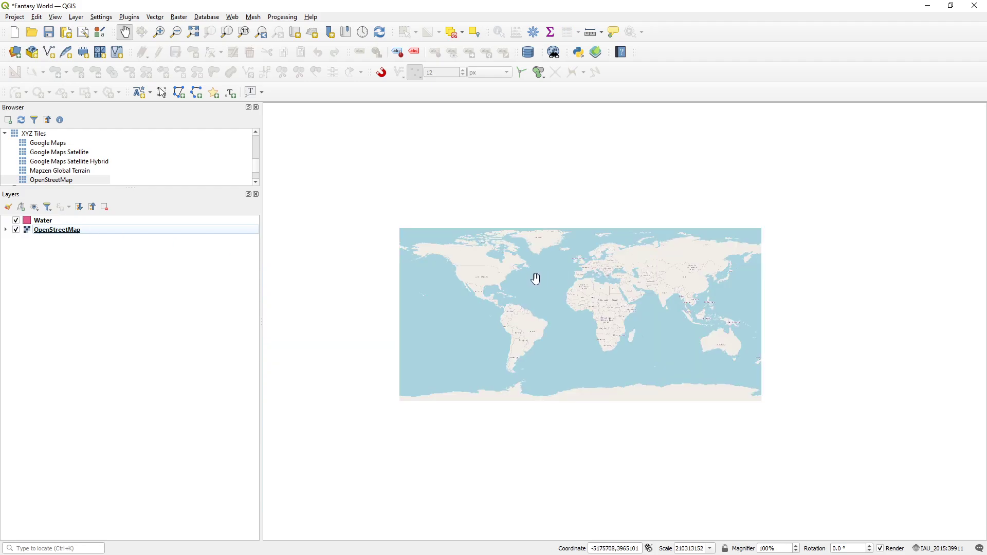
scroll(606, 308, up, 1)
drag(560, 293, 623, 283)
scroll(623, 284, down, 1)
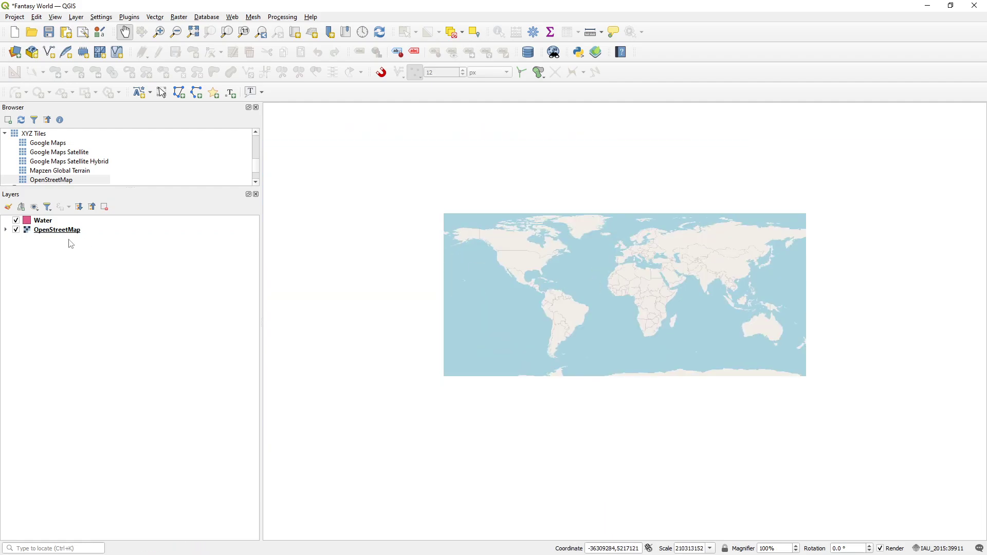
click(46, 222)
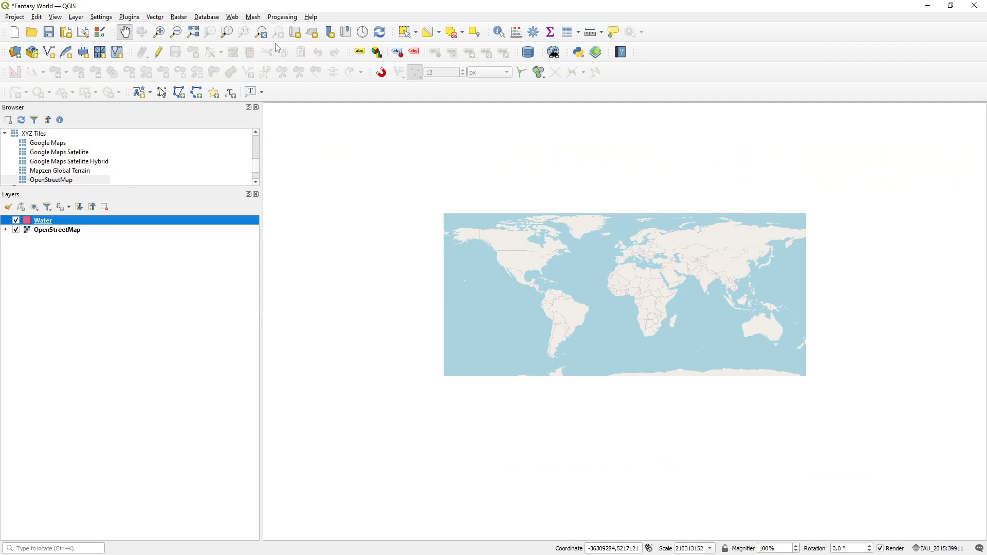
click(158, 52)
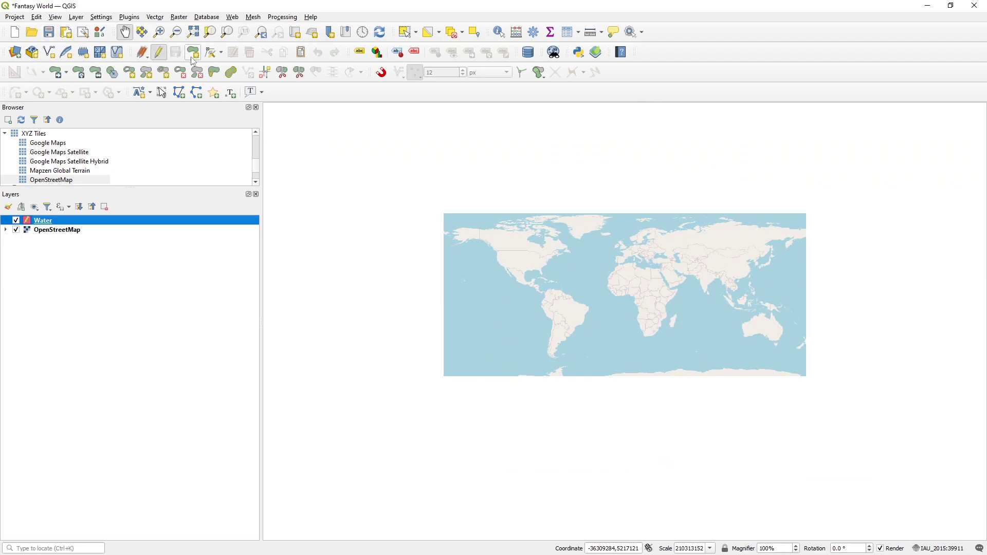
click(193, 51)
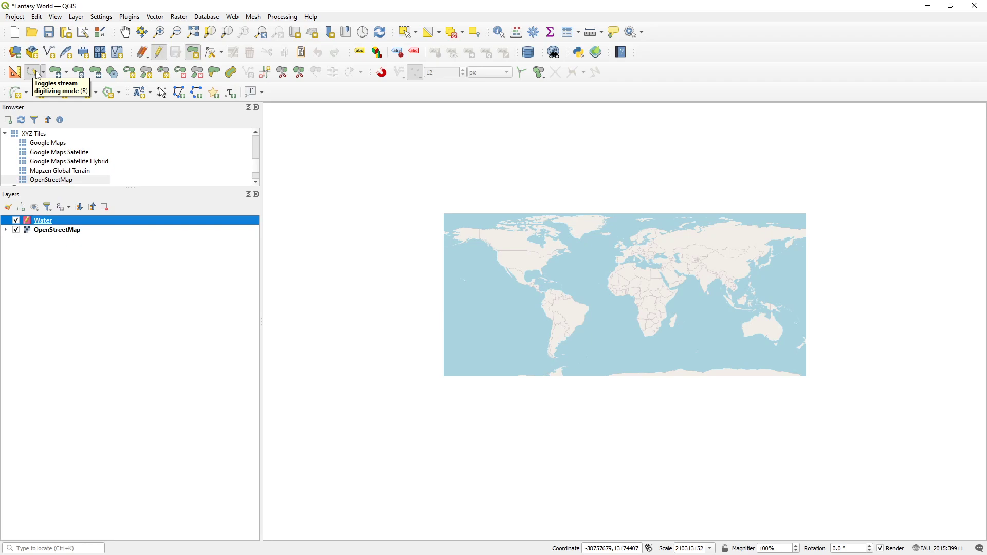
click(33, 76)
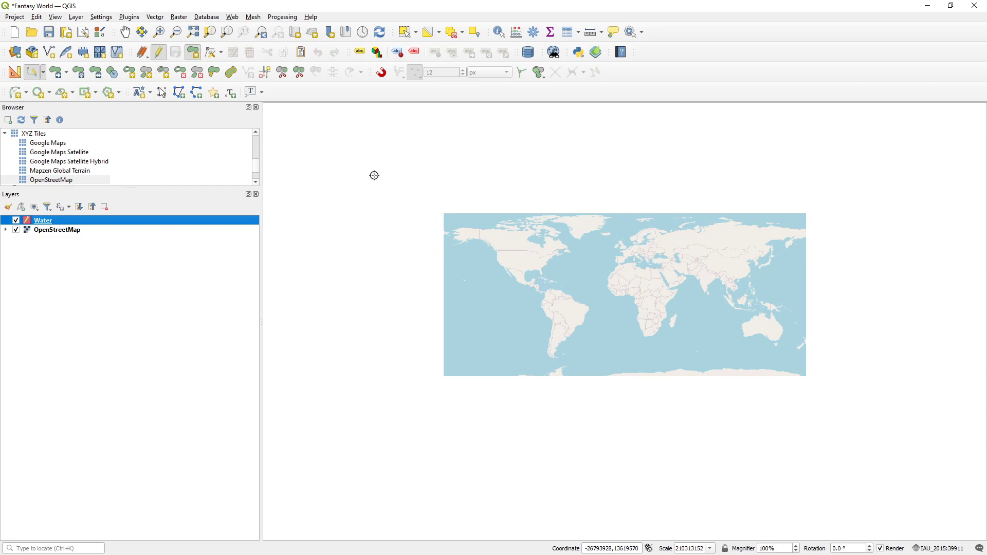
click(33, 73)
Draw a rectangular polygon on the Water layer through the four corners of the OpenStreetMap world map and give it id 0
click(444, 214)
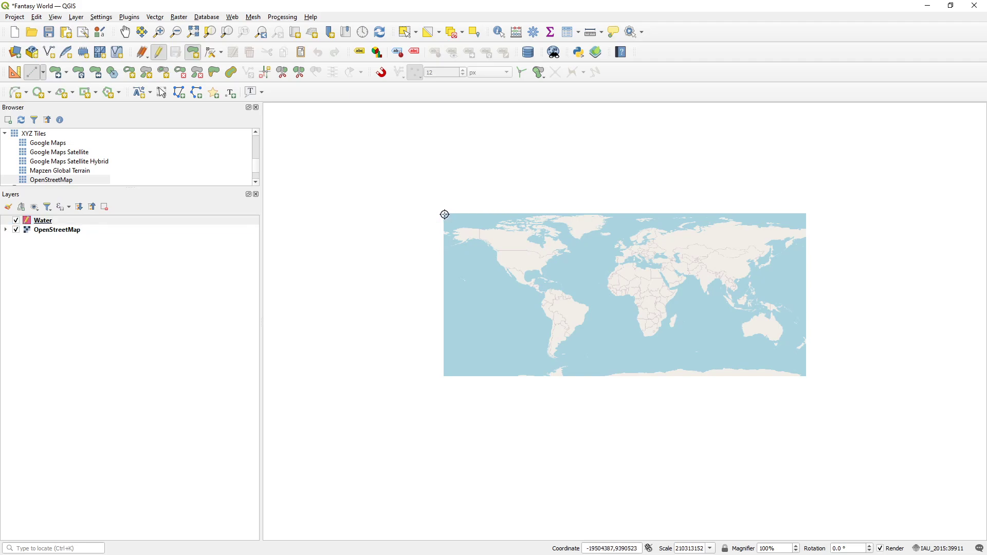
click(805, 215)
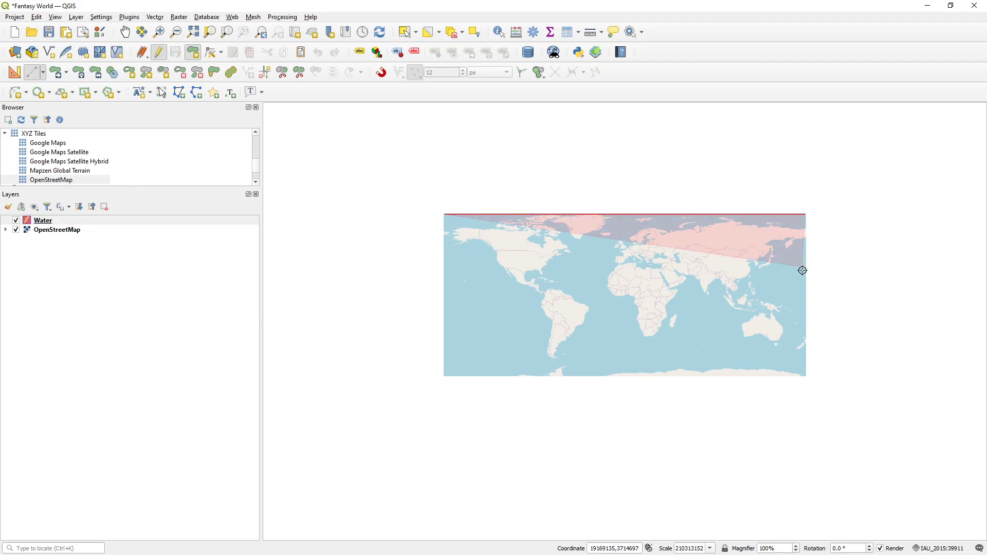
click(805, 376)
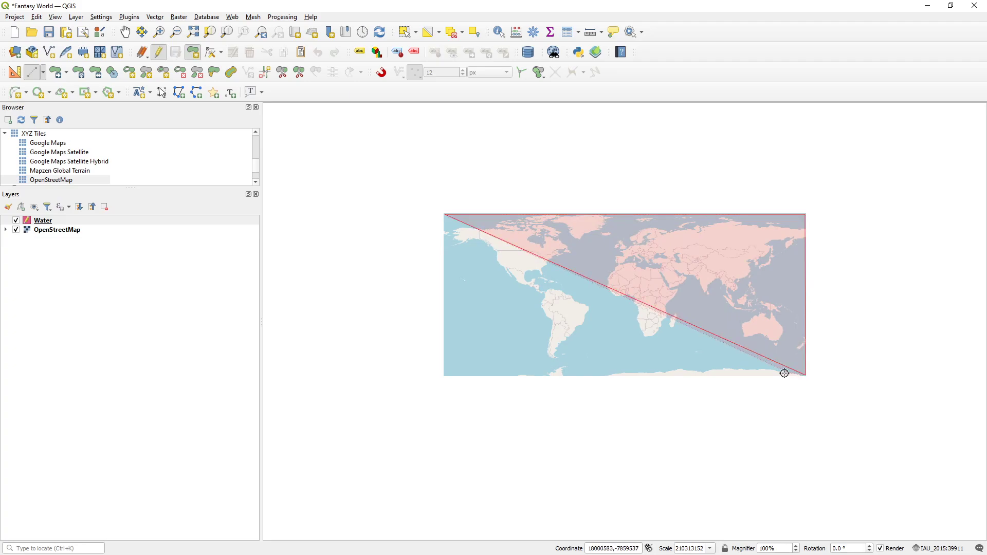
click(444, 375)
right_click(485, 265)
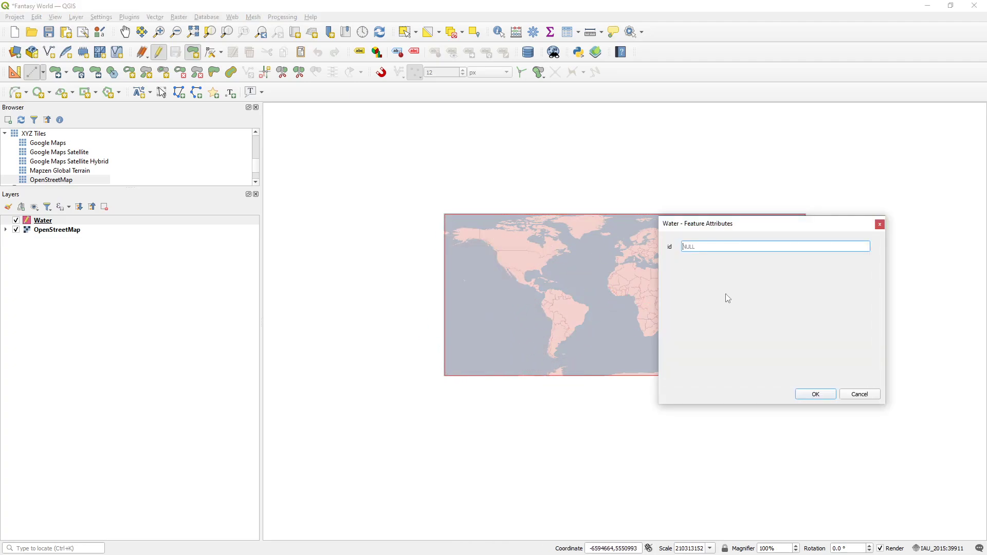
text(0)
key(Return)
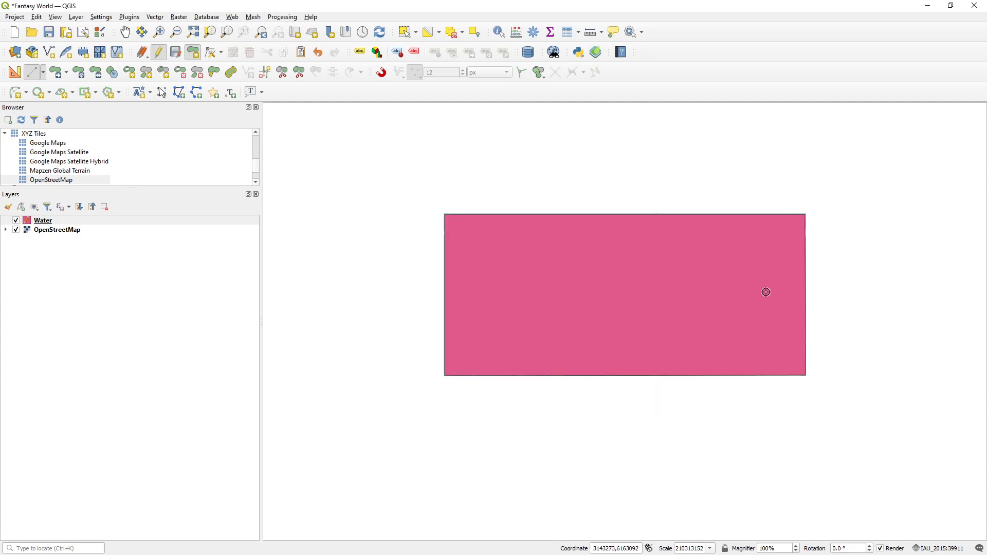
Open the Water layer's symbology properties, look through the preset fill symbols, and select its Simple Fill symbol layer
click(45, 222)
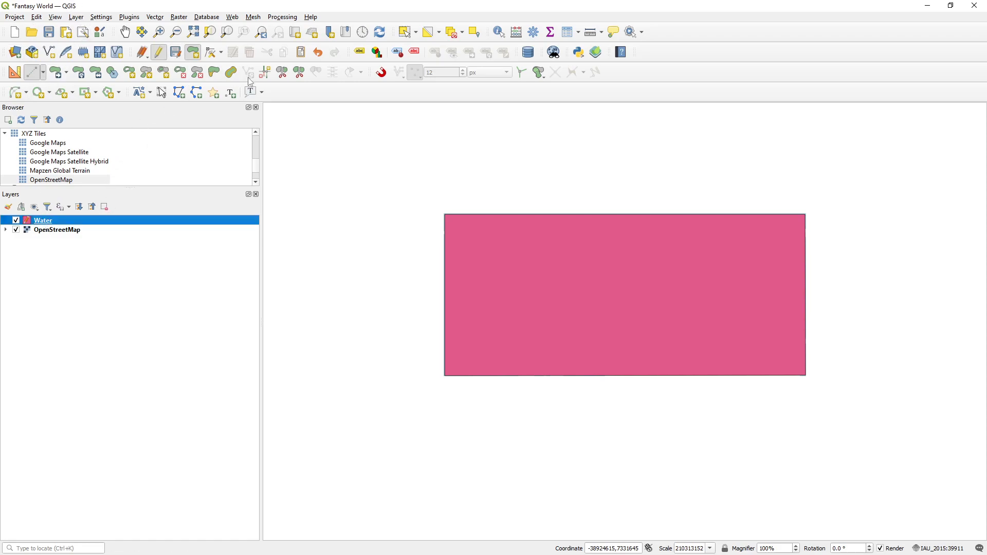
double_click(48, 222)
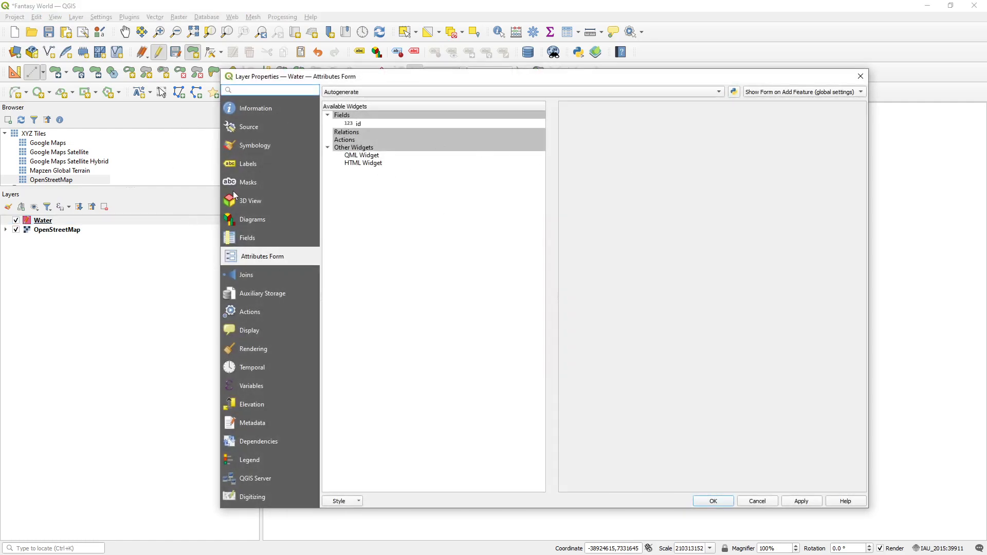
click(256, 147)
click(448, 117)
click(426, 107)
scroll(467, 325, down, 5)
scroll(467, 328, up, 3)
scroll(474, 324, down, 4)
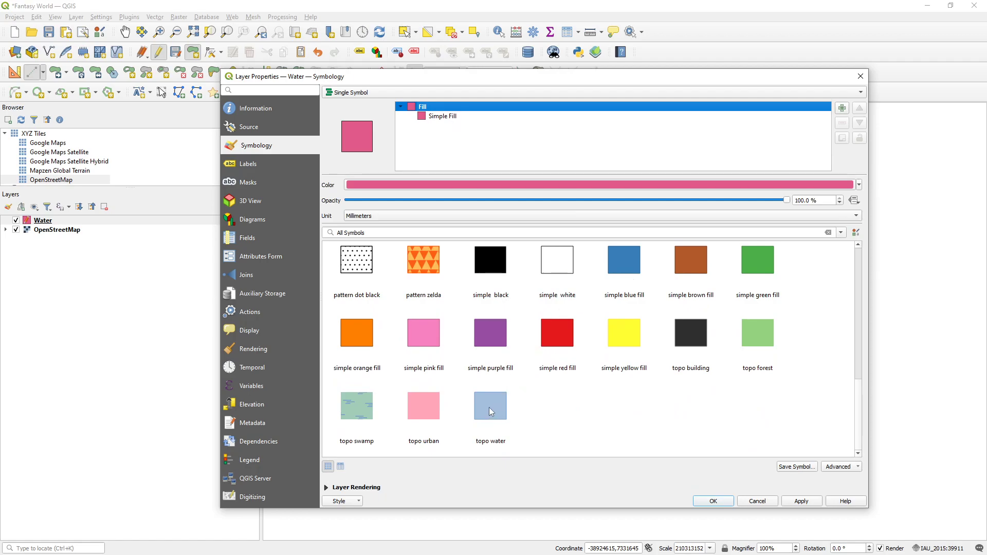
click(453, 115)
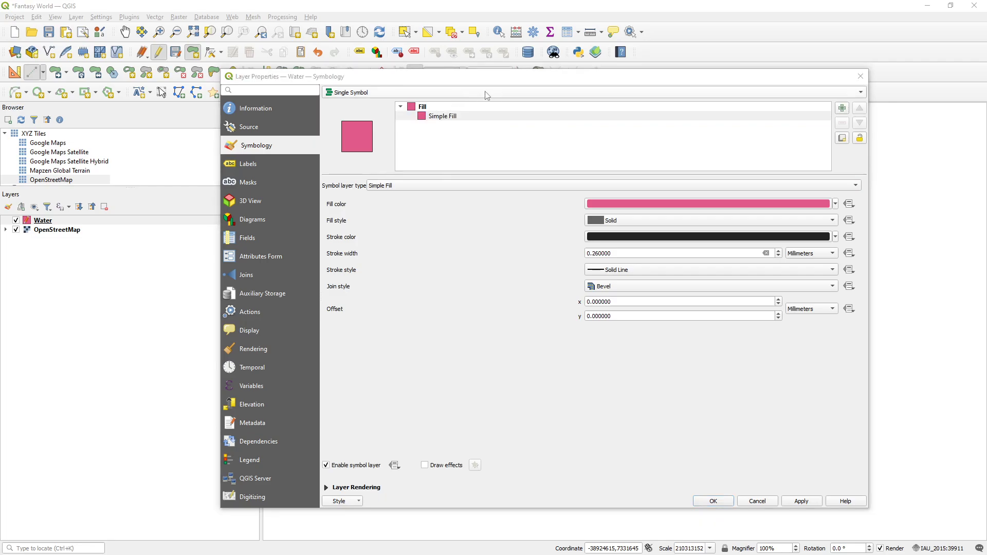
drag(479, 78, 488, 73)
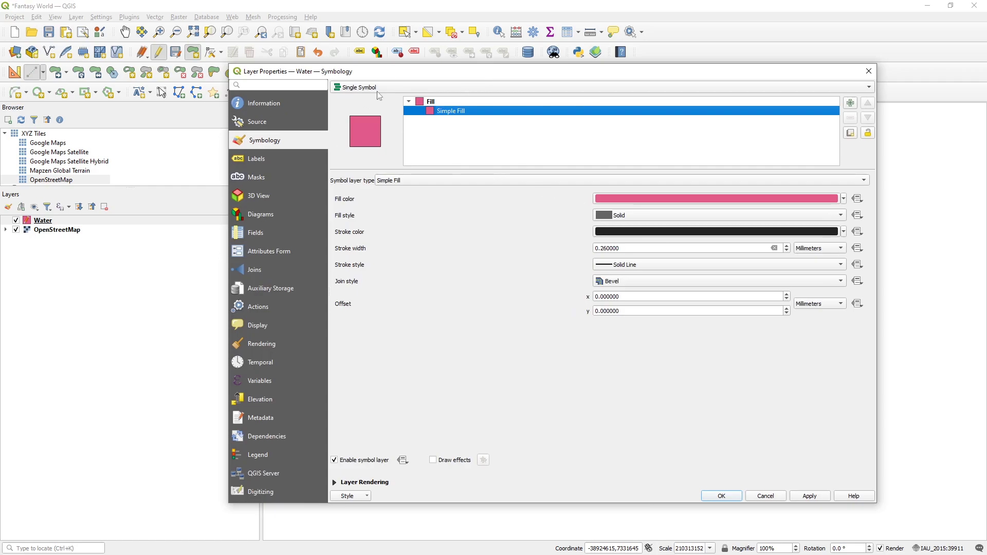
drag(384, 73, 367, 23)
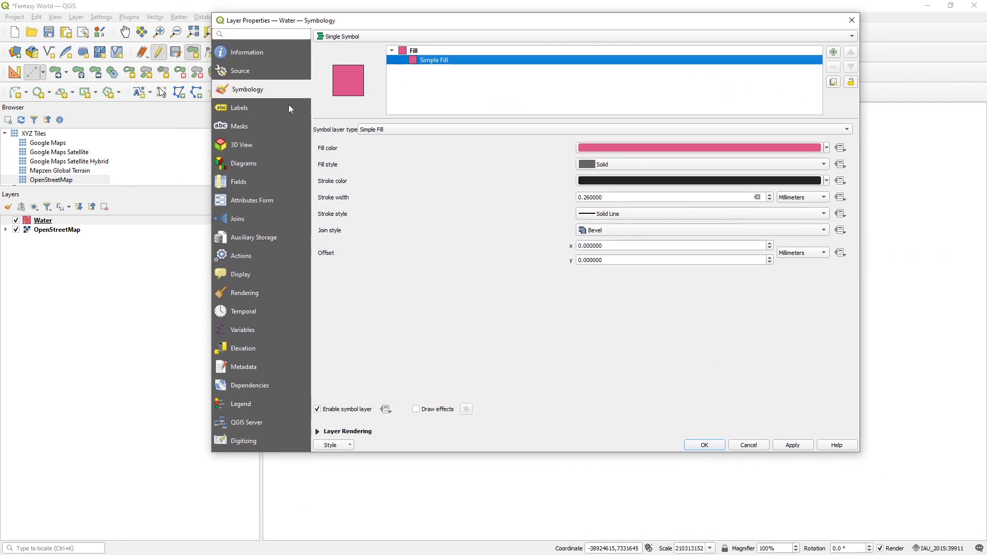
click(419, 53)
click(444, 61)
Open the Simple Fill's fill color selection and compare the color ramp, color wheel and color swatches modes
click(684, 149)
drag(582, 246, 534, 151)
click(441, 177)
click(465, 177)
click(442, 177)
click(465, 177)
click(441, 177)
click(464, 177)
click(441, 176)
click(486, 177)
click(441, 177)
click(465, 177)
click(441, 177)
click(465, 177)
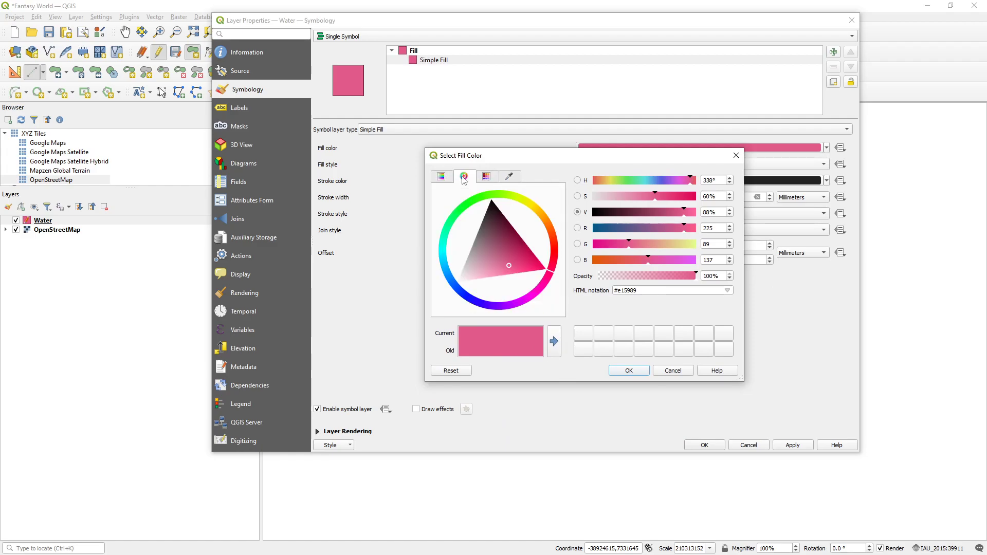
Sample a light blue from the screen as Water's fill color, adjust its green value to 182 (#8ab6f8), and apply the style
click(510, 177)
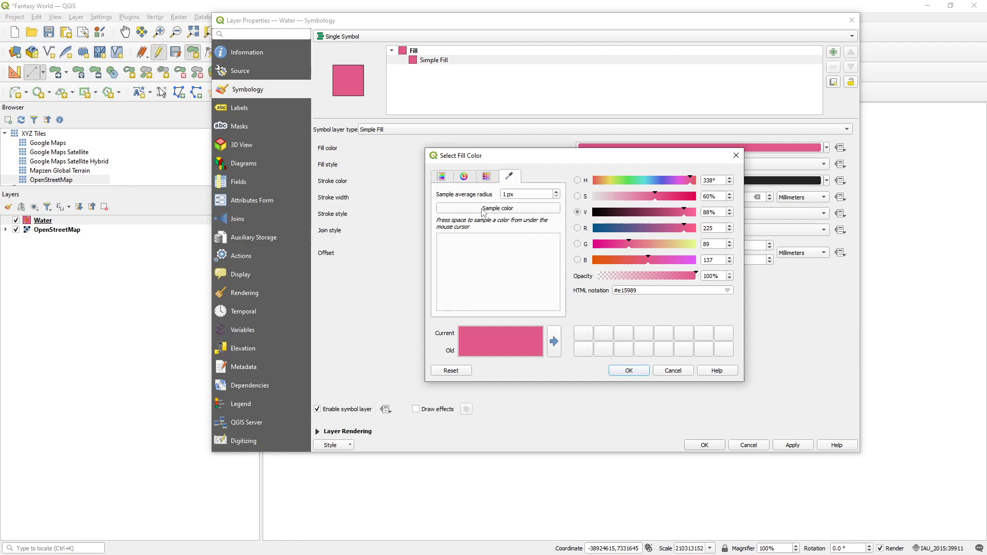
click(483, 209)
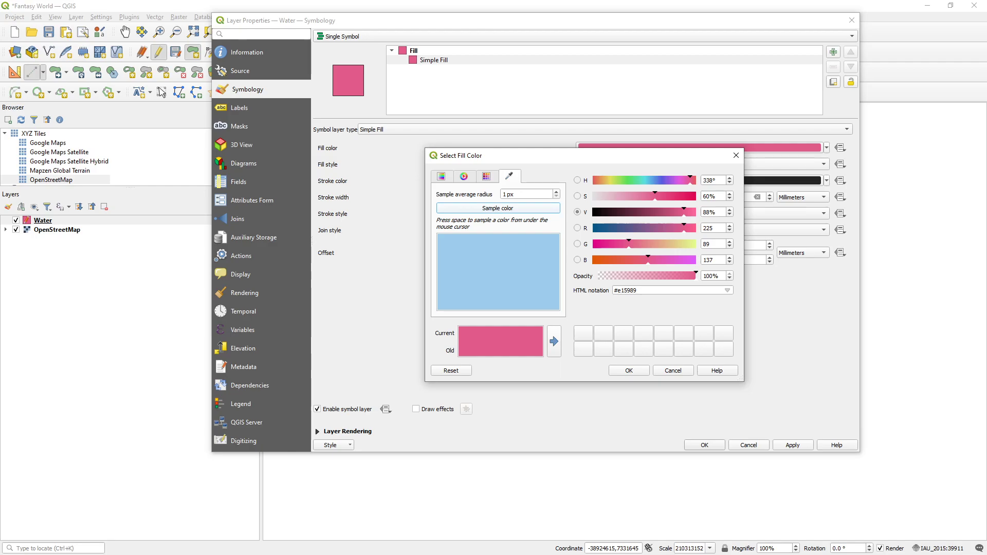
key(space)
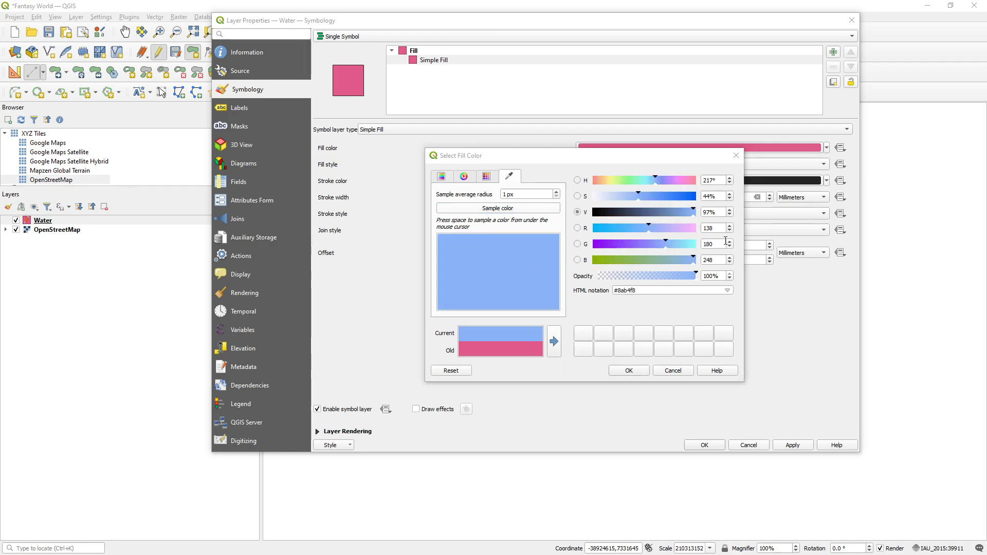
click(668, 246)
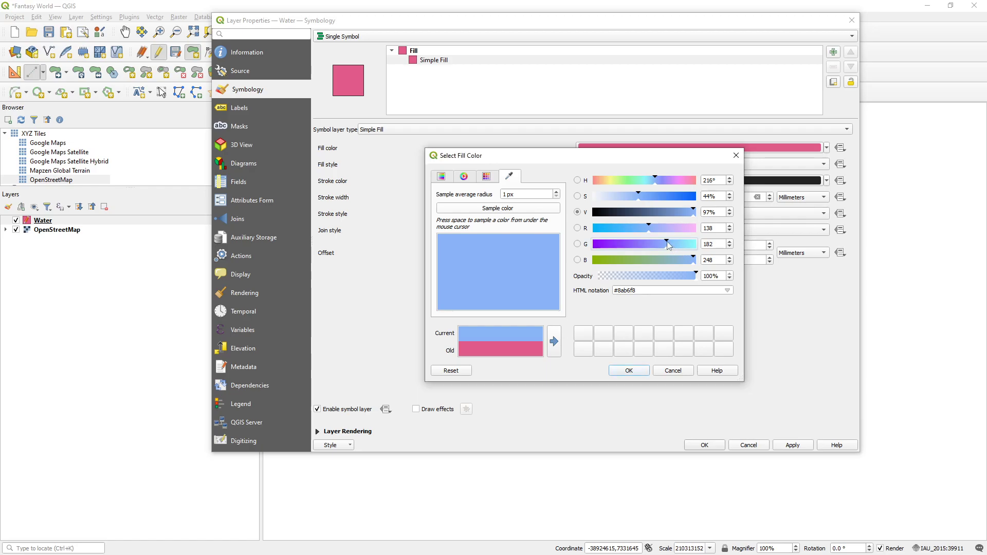
click(629, 370)
drag(455, 20, 491, 56)
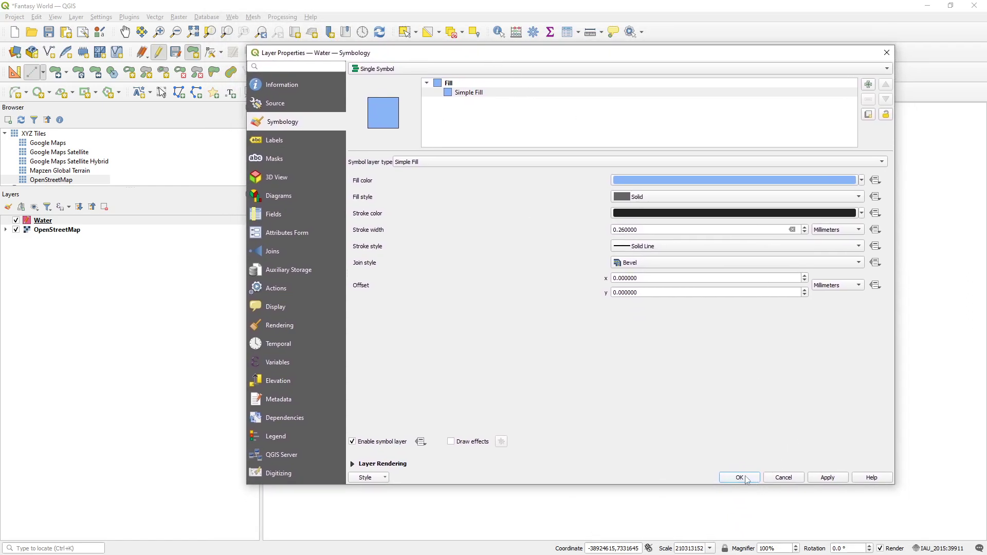
click(743, 479)
Examine how closely the Water polygon's edges match the extent of the OpenStreetMap layer
scroll(705, 306, up, 1)
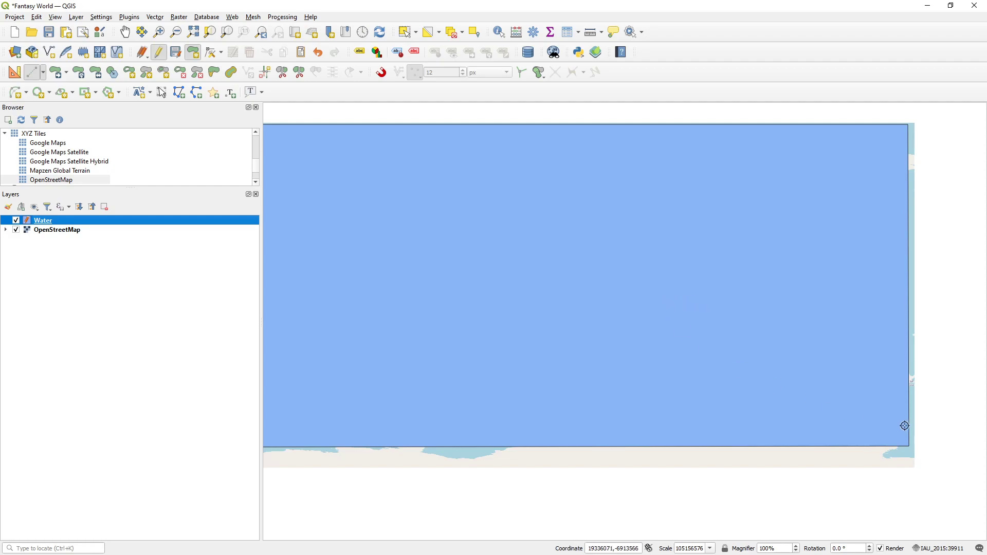
scroll(933, 445, up, 1)
scroll(888, 473, up, 1)
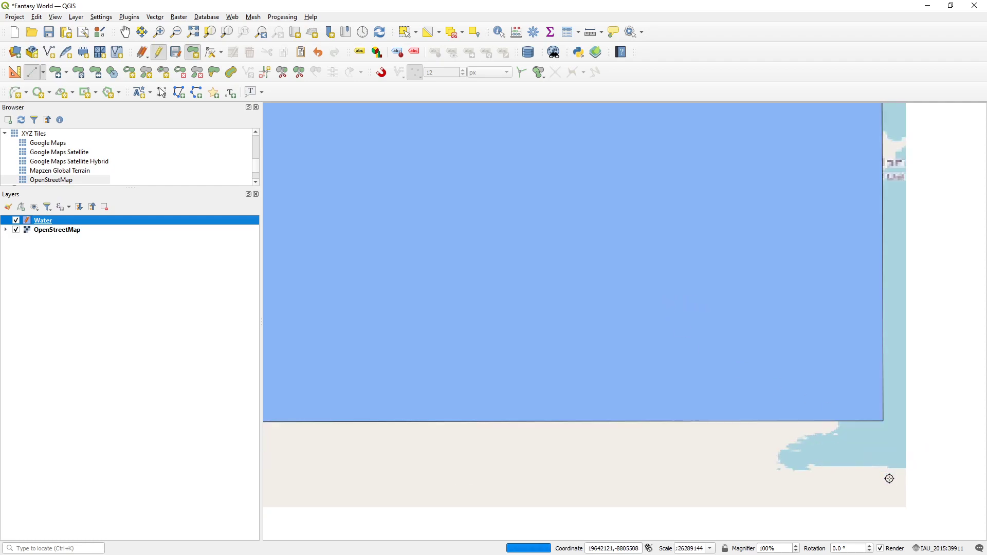
scroll(888, 473, down, 3)
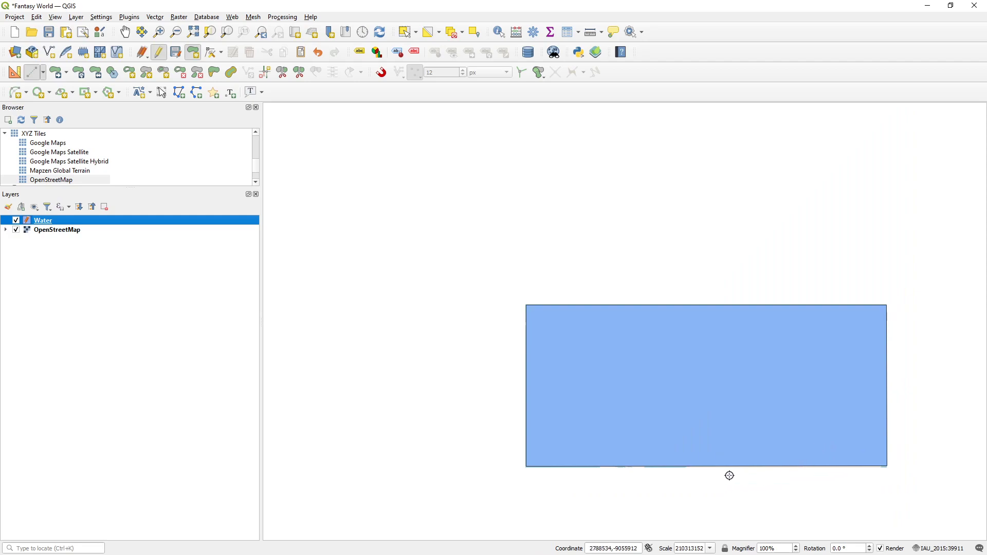
scroll(697, 476, up, 1)
scroll(708, 467, down, 1)
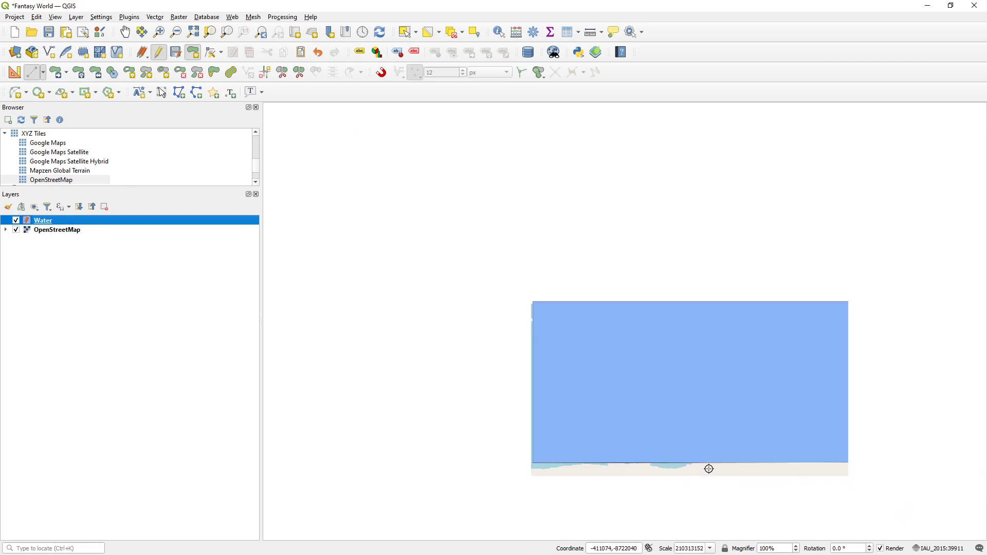
drag(791, 407, 725, 412)
scroll(684, 405, up, 1)
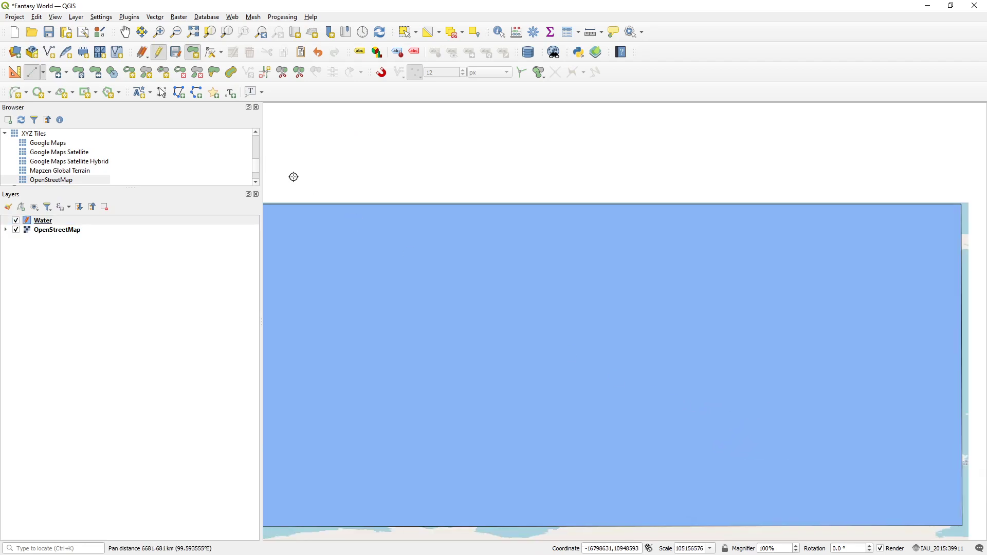
scroll(408, 228, down, 1)
scroll(442, 263, up, 1)
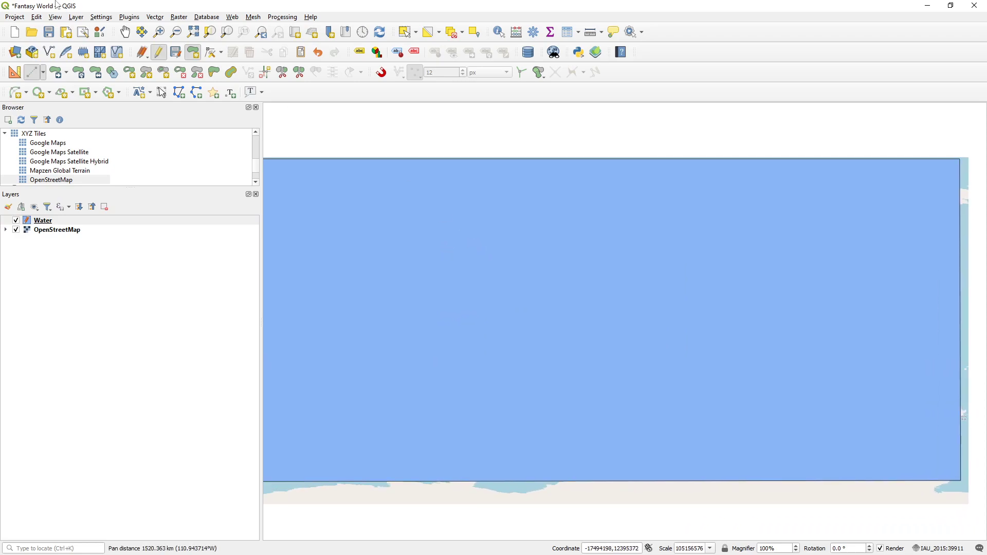
Examine the content cache directory and cache size in the program's network options, and cancel the options without changes
click(98, 18)
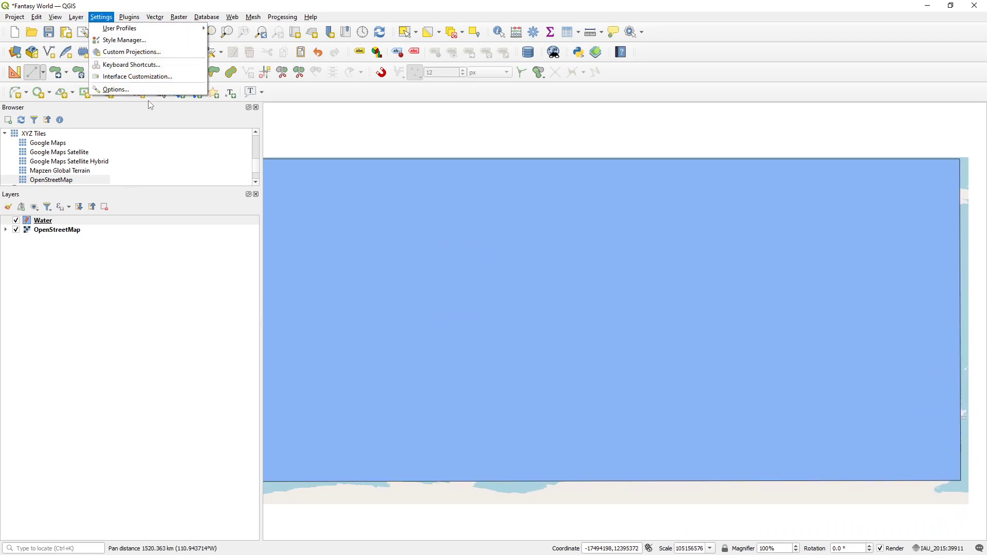
click(122, 90)
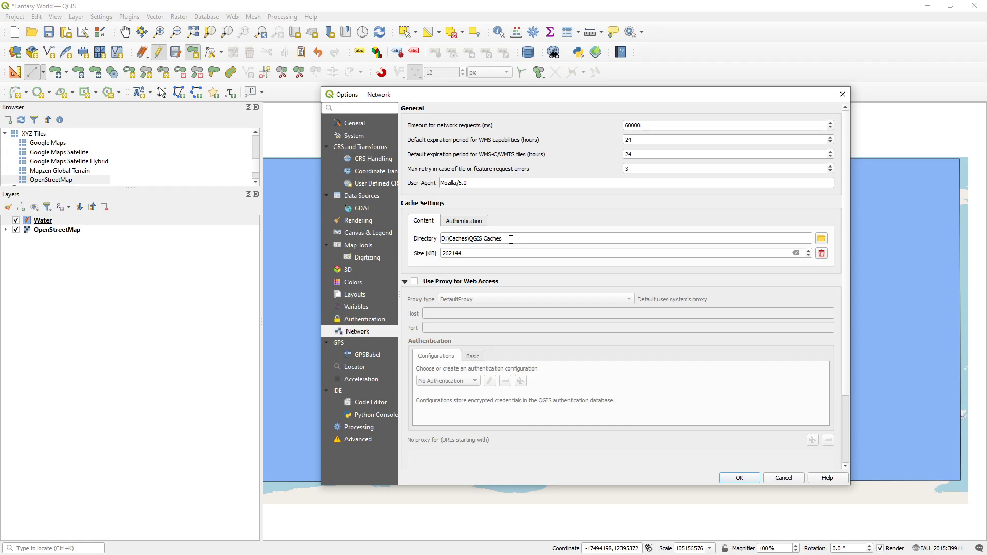
drag(513, 238, 440, 240)
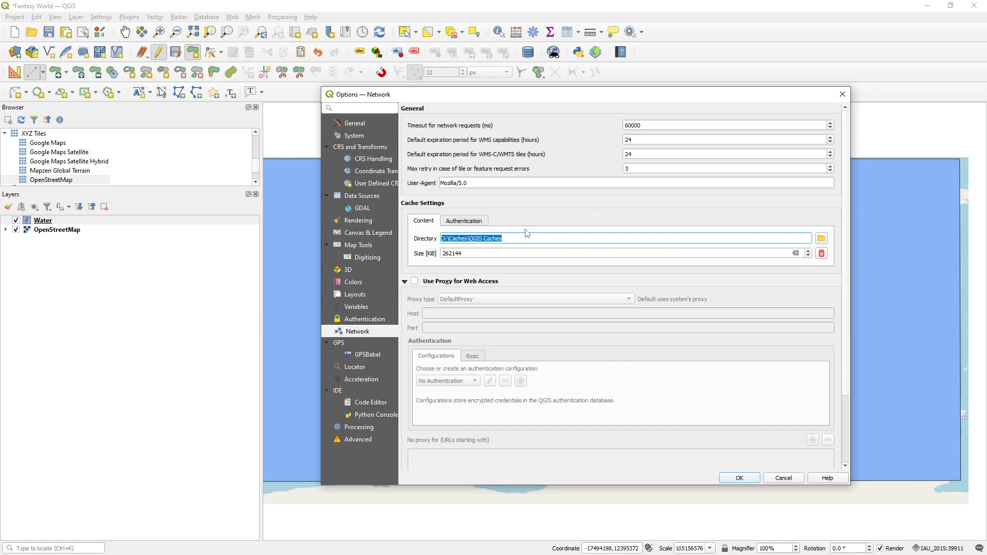
drag(511, 238, 441, 238)
drag(521, 239, 428, 235)
key(Tab)
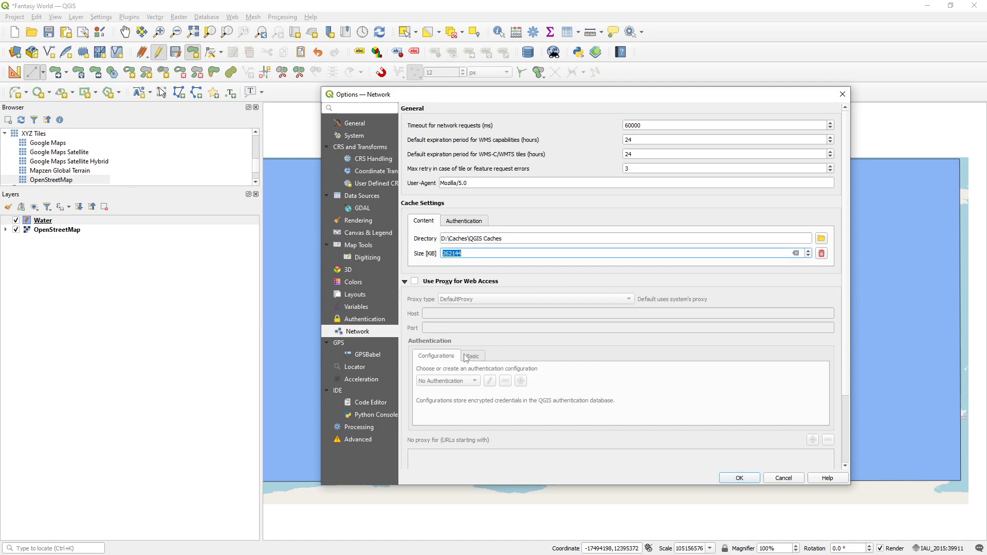
click(511, 253)
drag(556, 254, 411, 260)
click(463, 256)
click(791, 480)
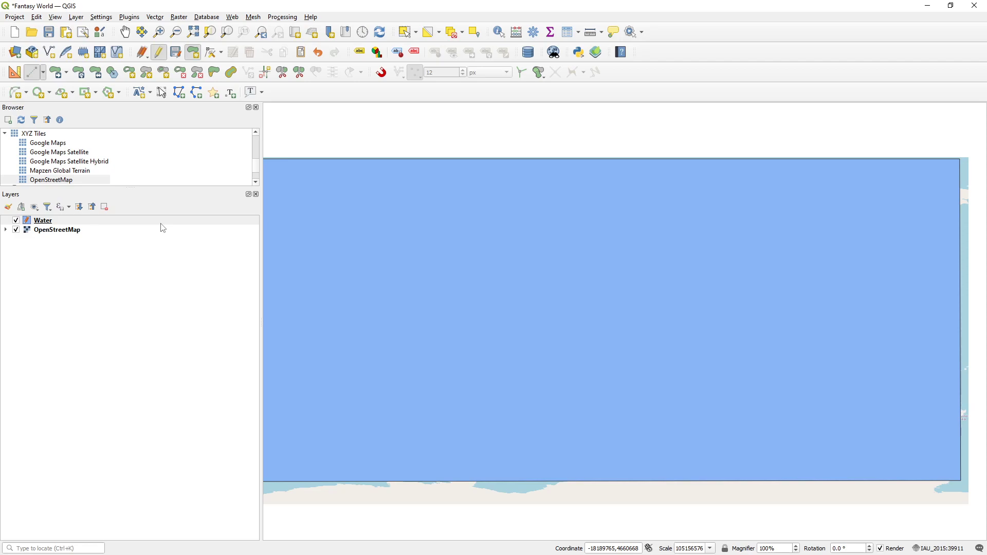
Start a new shapefile layer and set its file name to Continents in the A World 2022-V2 folder
drag(502, 276, 508, 289)
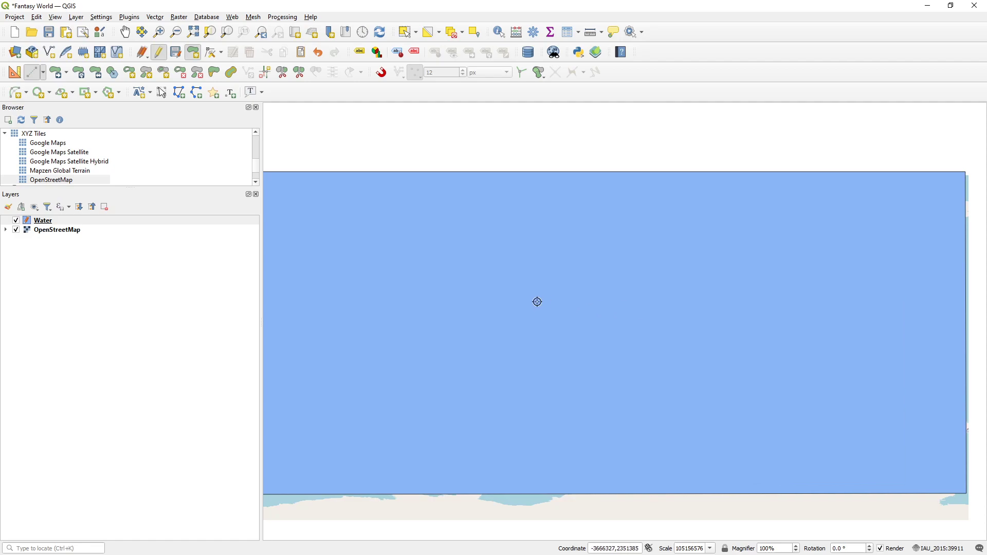
drag(595, 277, 489, 247)
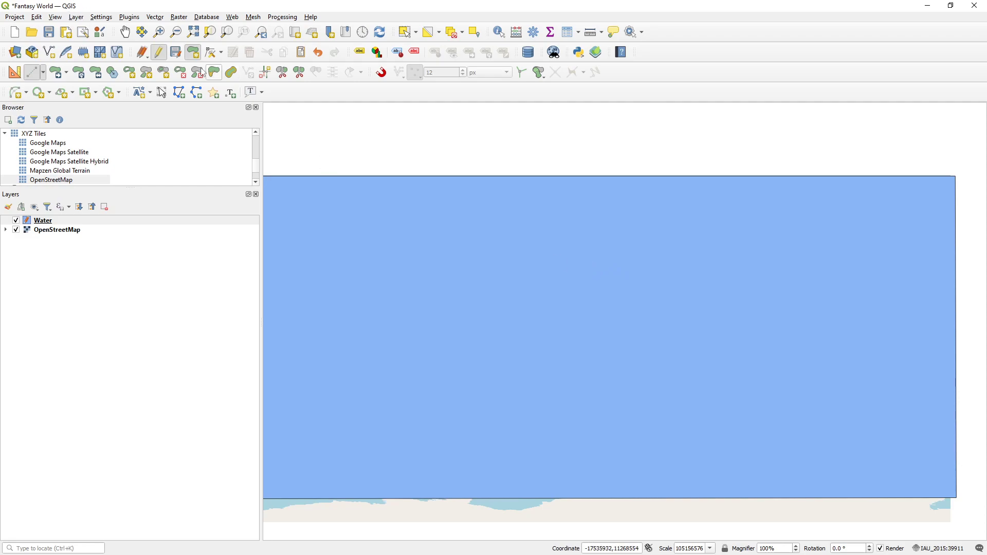
click(55, 17)
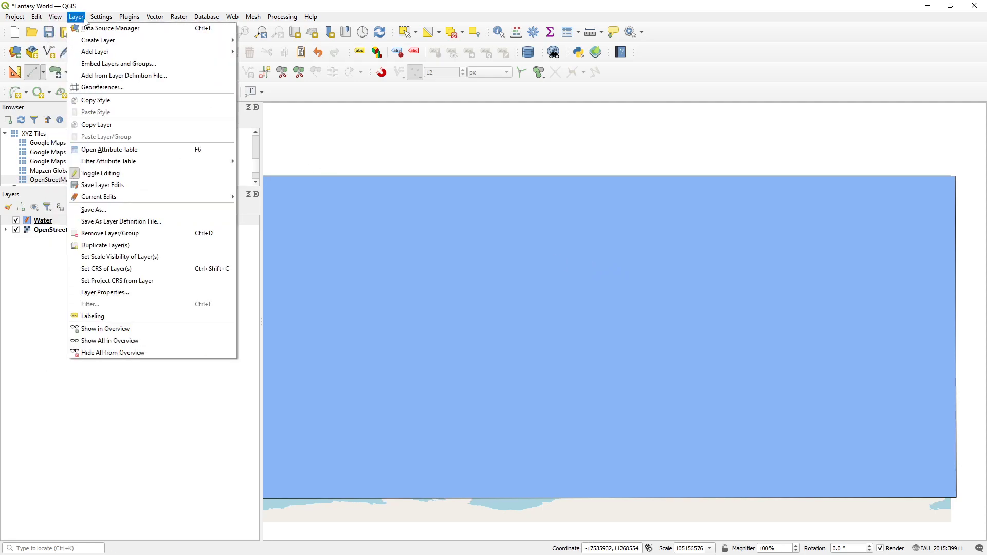
mouse_move(132, 45)
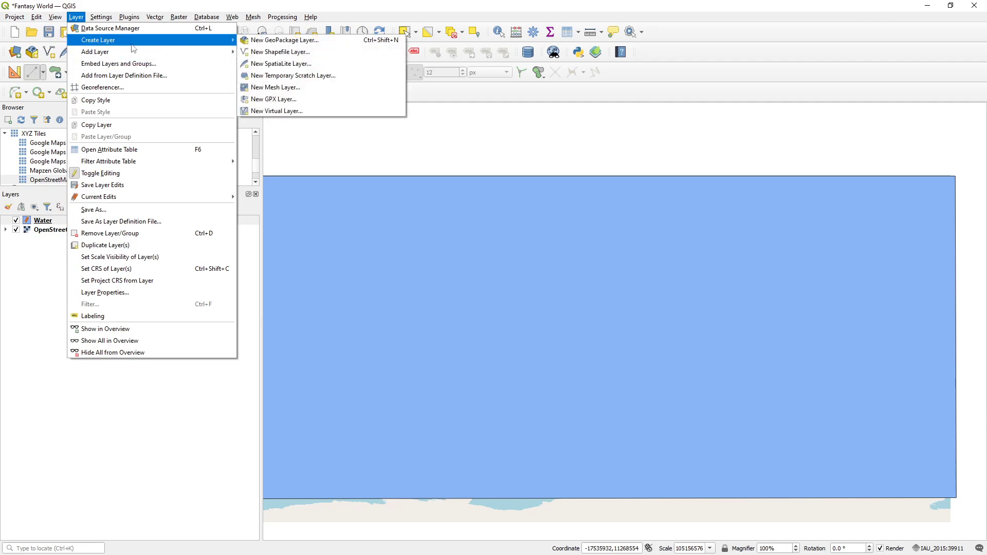
click(326, 53)
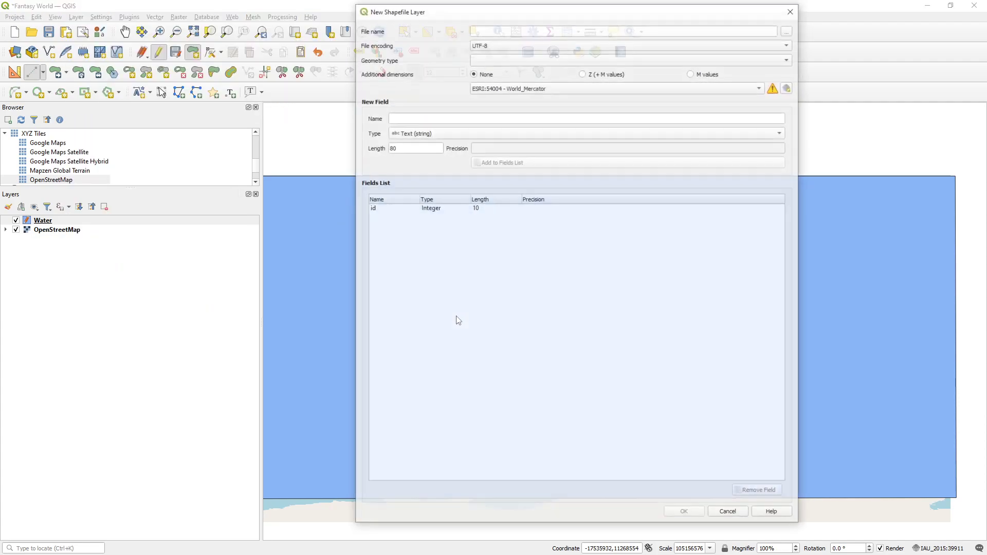
click(788, 31)
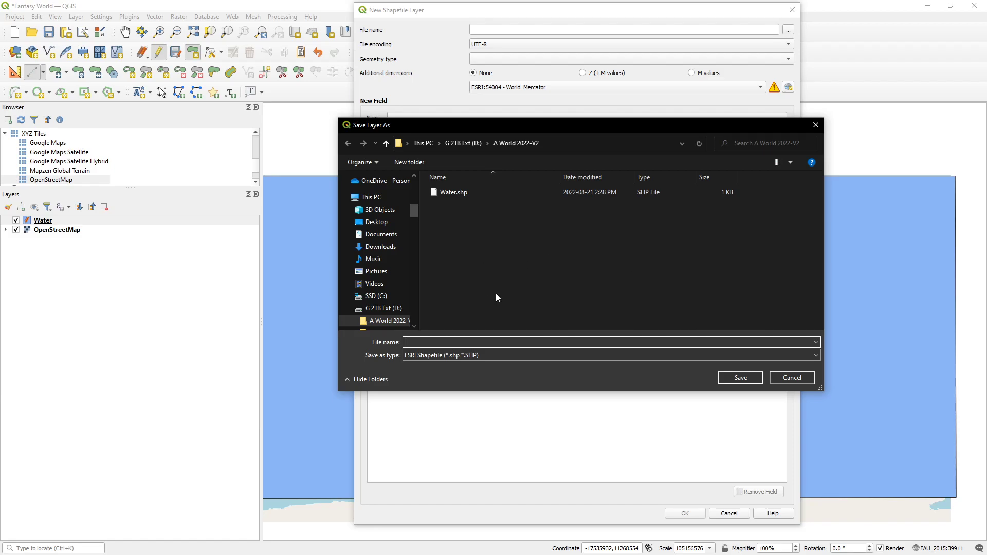
text(Contiun)
key(Return)
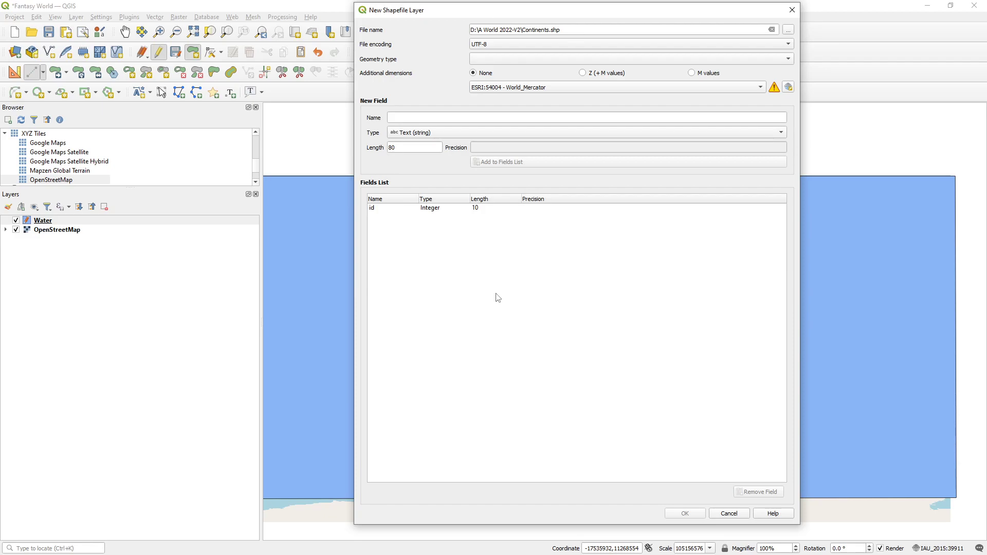
Set the new shapefile's geometry type to Polygon and its CRS to the project CRS, IAU_2015:39911
click(518, 60)
click(519, 102)
click(528, 89)
click(519, 97)
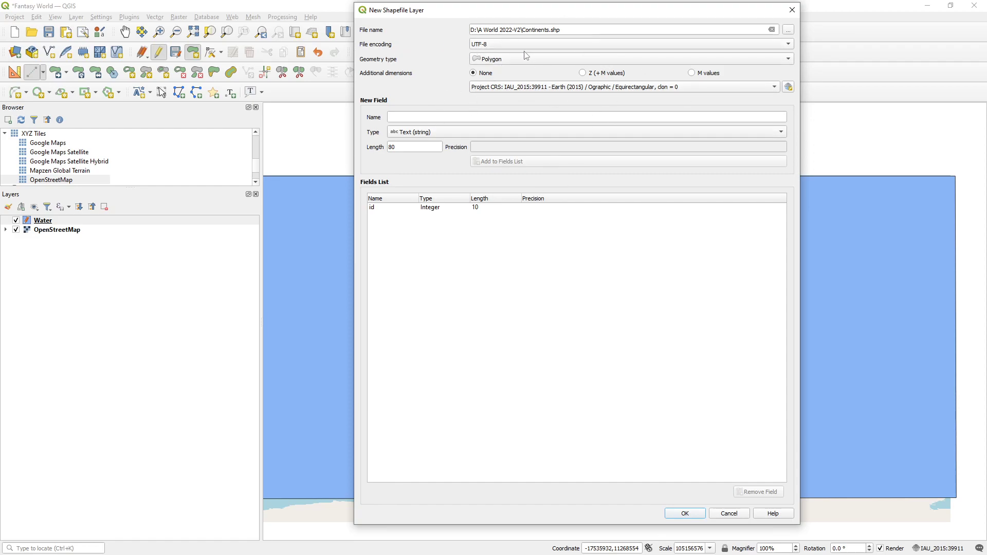
Look through the available file encodings and choose UTF-8 for the Continents shapefile
scroll(510, 48, up, 3)
click(492, 44)
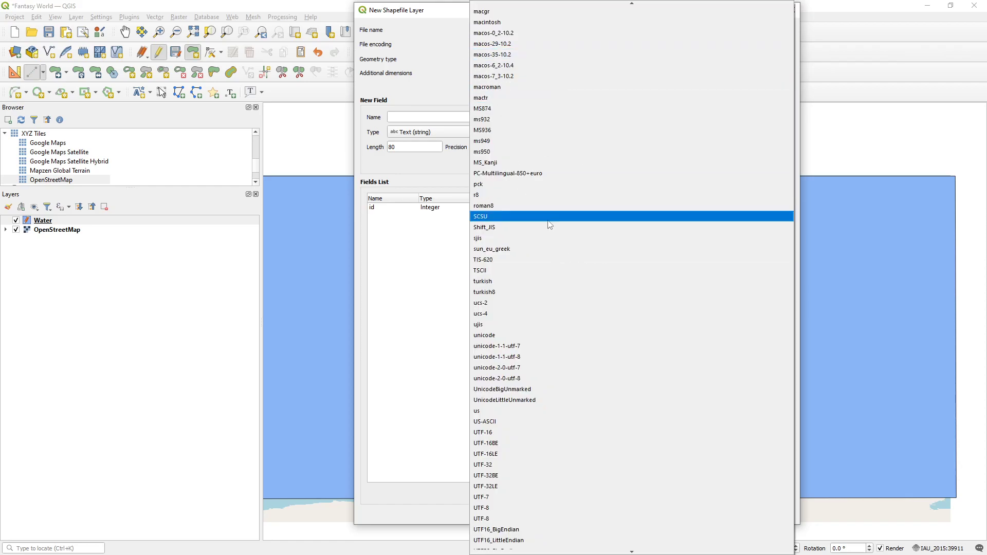
click(405, 32)
click(550, 49)
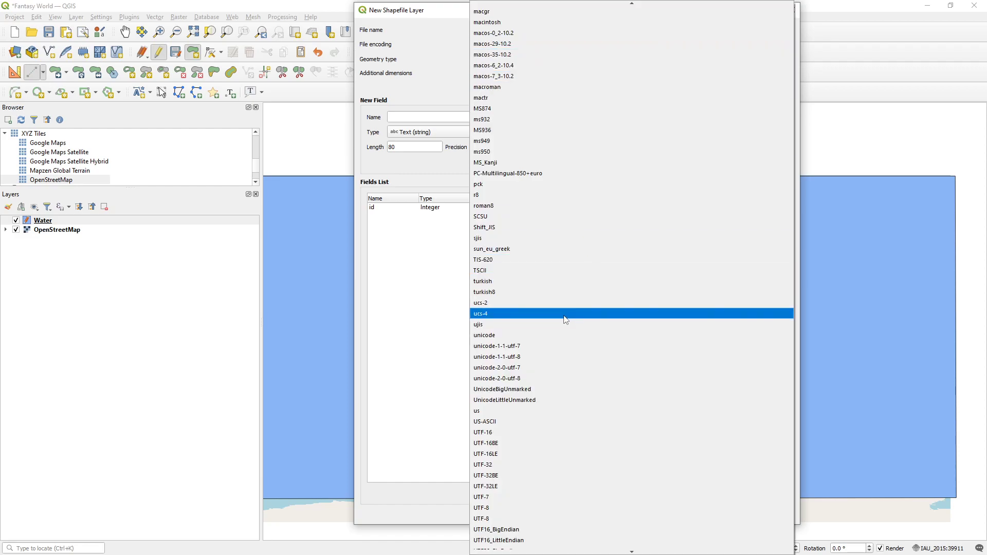
click(593, 516)
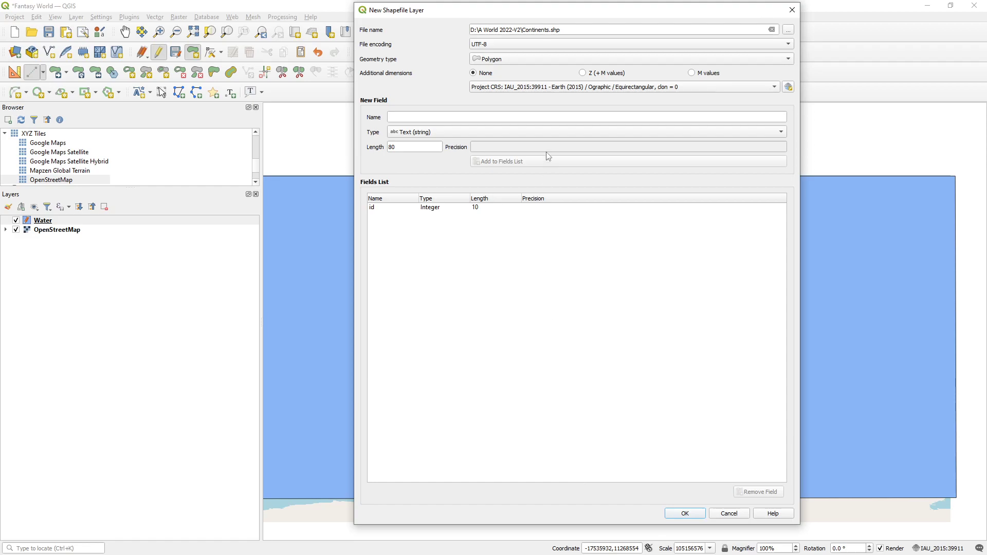
click(526, 44)
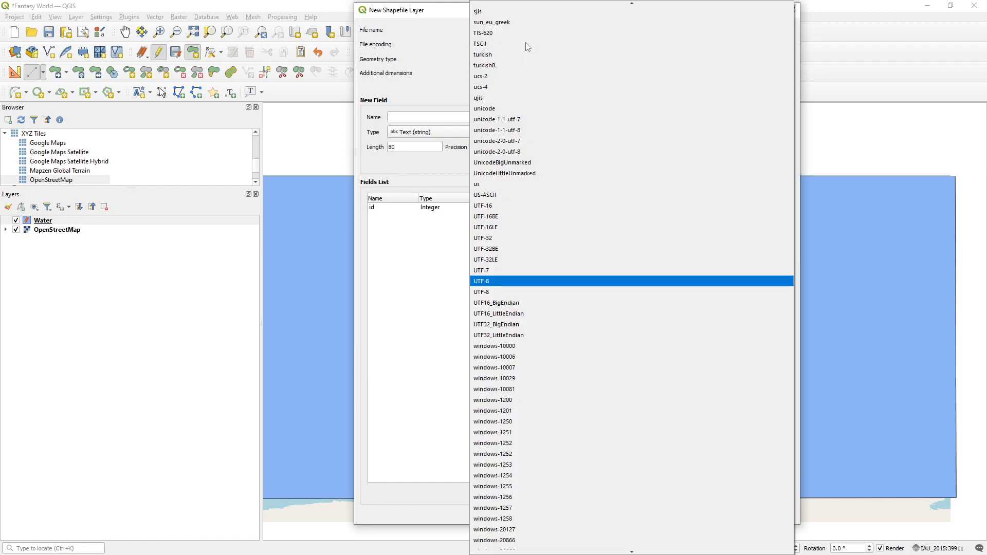
click(535, 293)
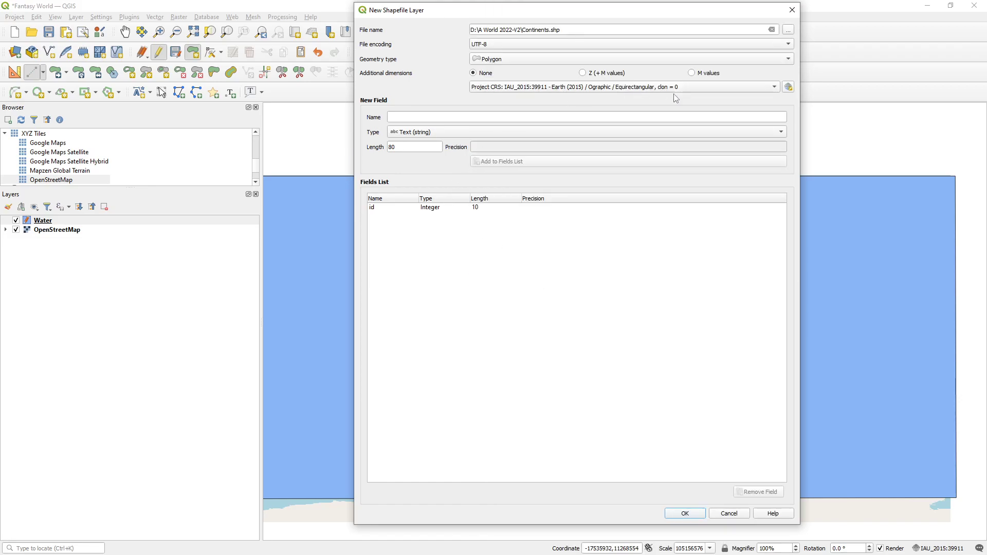
Add a text field called name with length 80 to the fields list and create the Continents layer
click(442, 117)
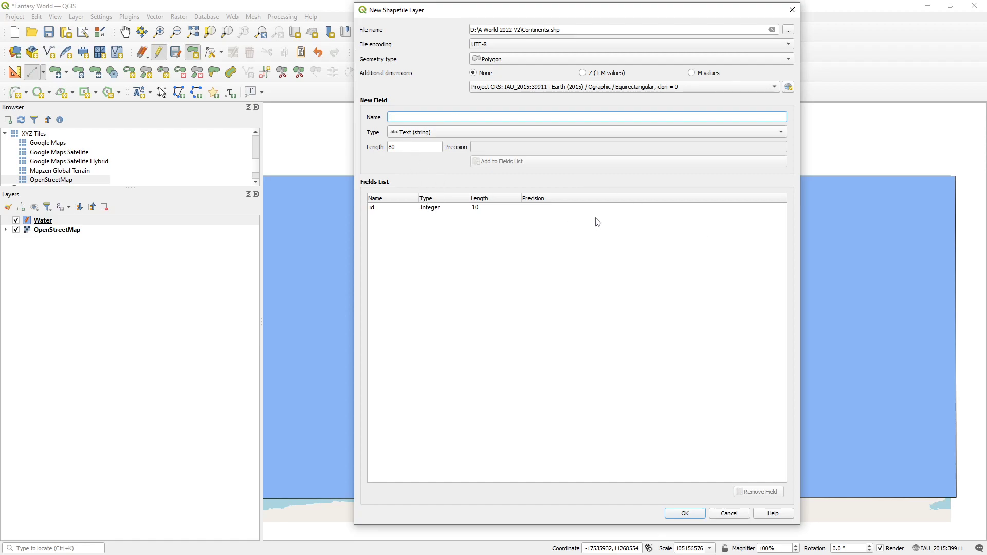
text(name)
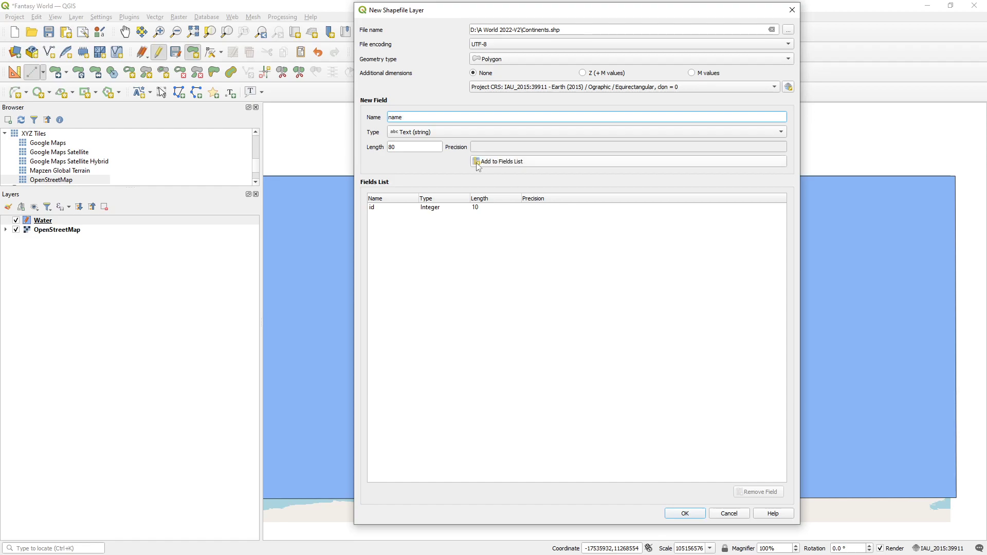
click(477, 163)
click(467, 216)
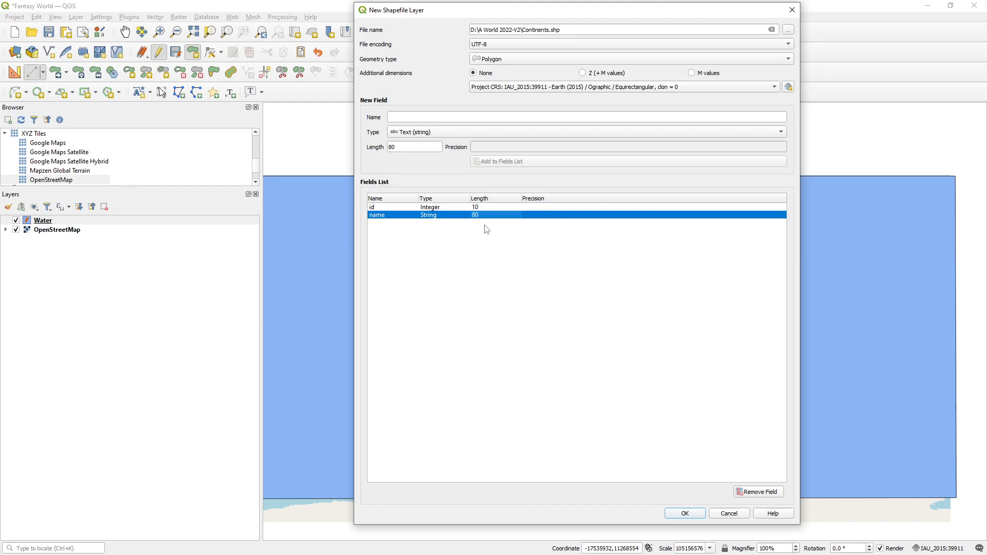
click(474, 207)
click(461, 215)
click(685, 513)
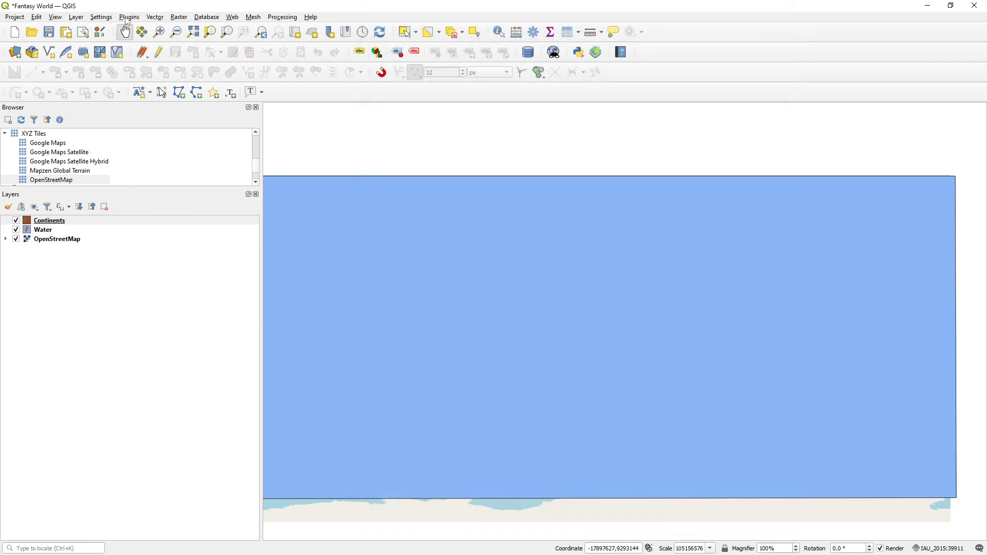
Turn on editing for the Continents layer, start adding a polygon feature, and switch to Stream Digitizing
click(160, 55)
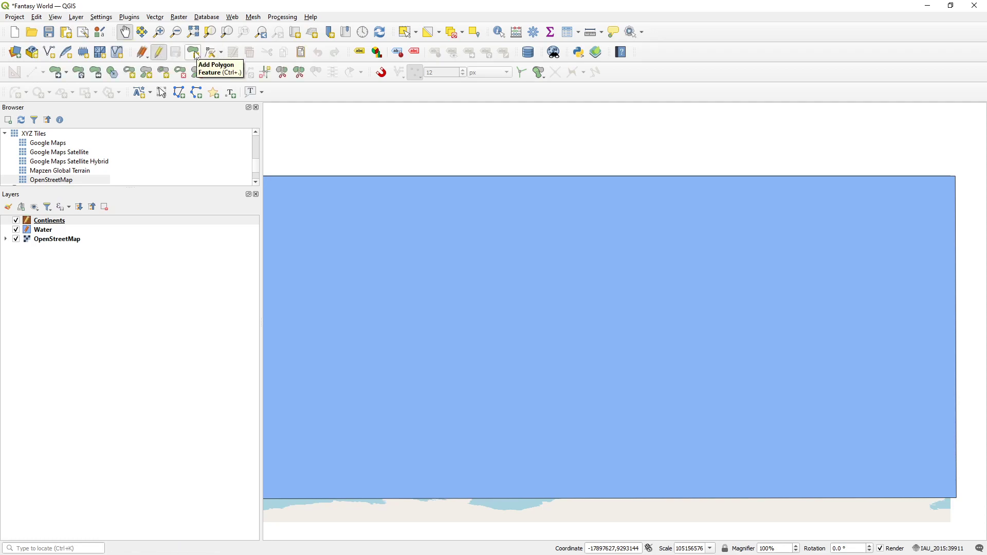
click(195, 55)
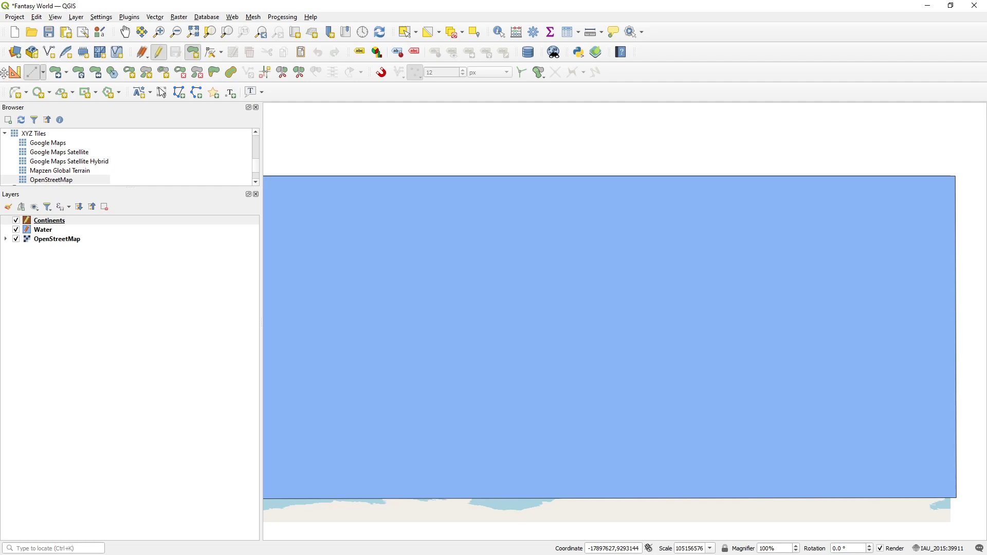
click(44, 72)
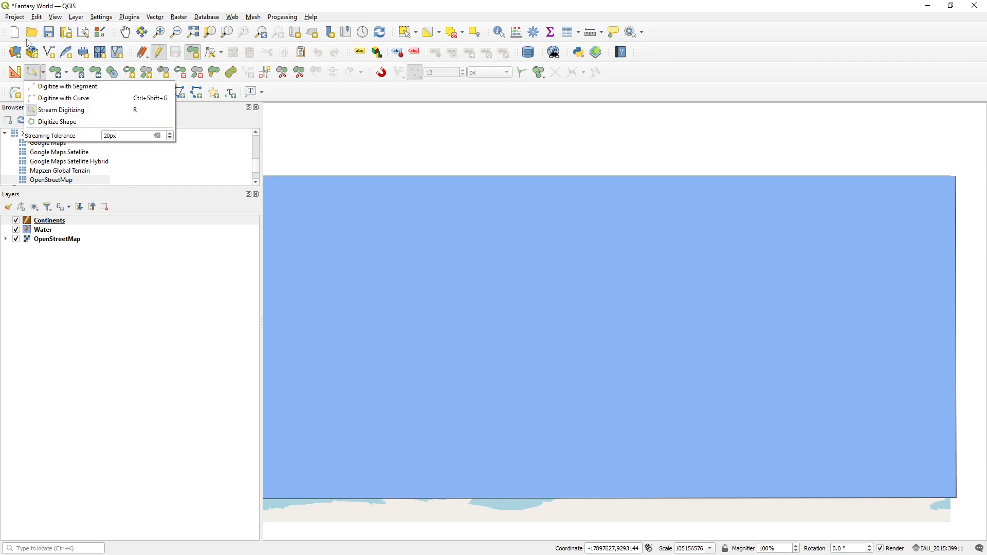
click(101, 17)
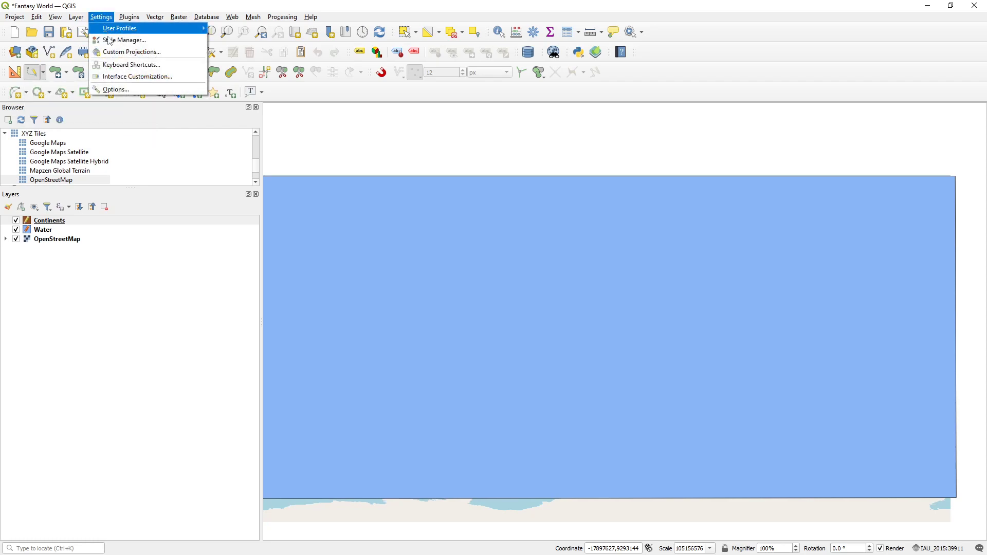
click(201, 321)
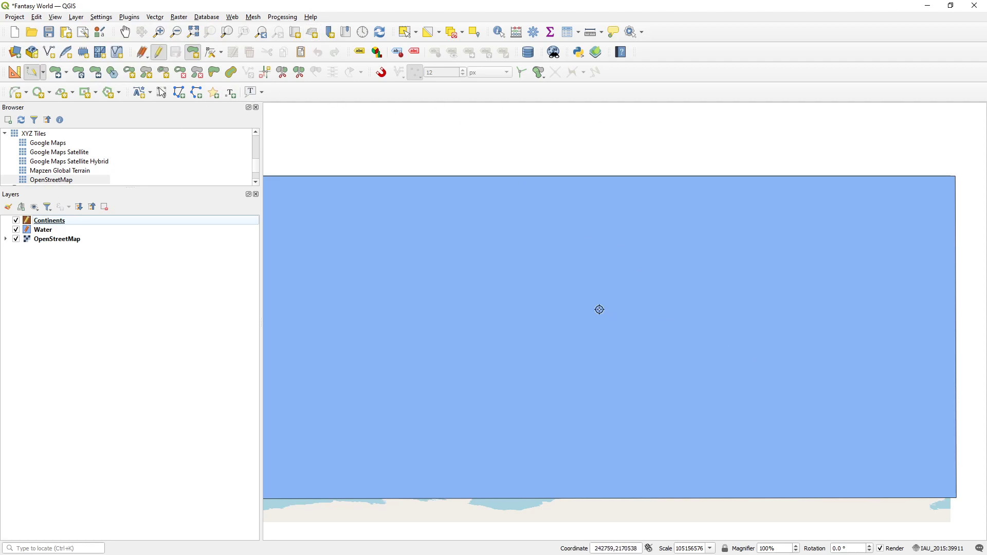
Set the streaming tolerance for stream digitizing to 1 px
drag(560, 306, 579, 323)
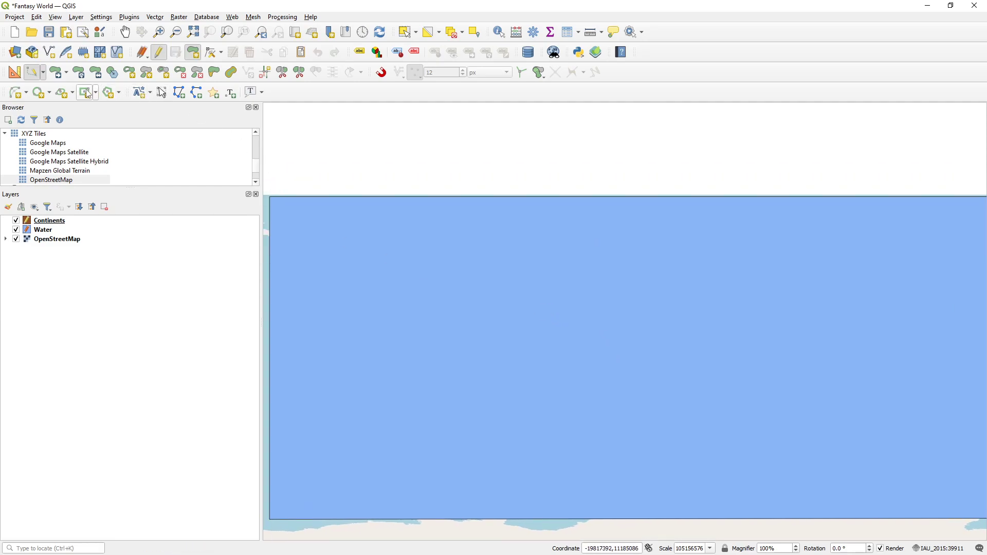
click(44, 76)
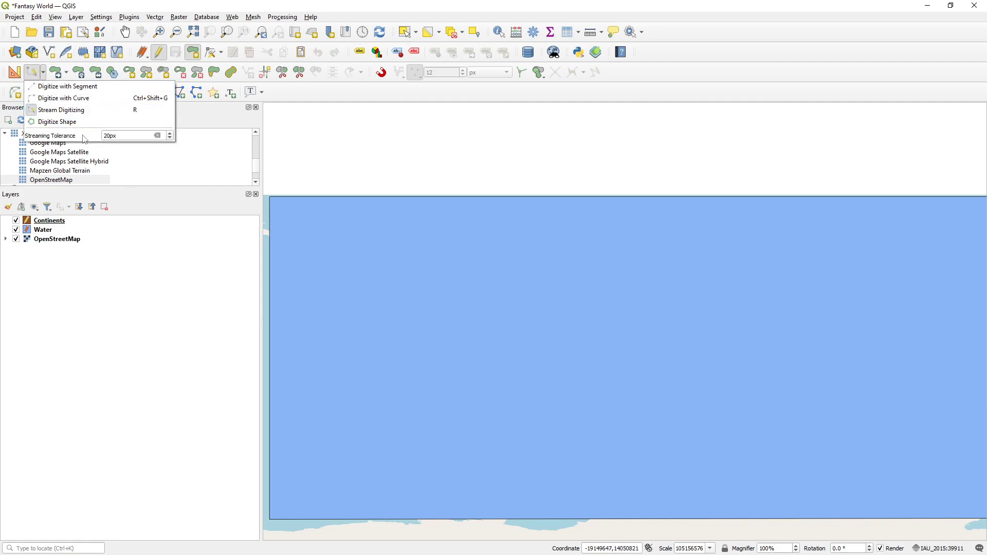
drag(133, 137, 106, 136)
text(1)
click(165, 289)
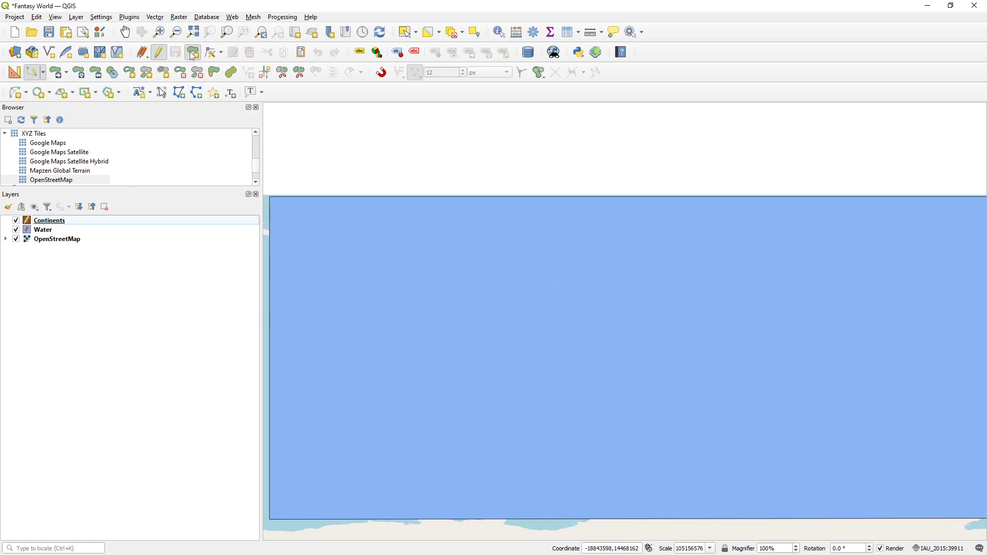
Sketch a trial freehand landmass polygon over the Water area with stream digitizing and discard it at the attributes form
click(586, 258)
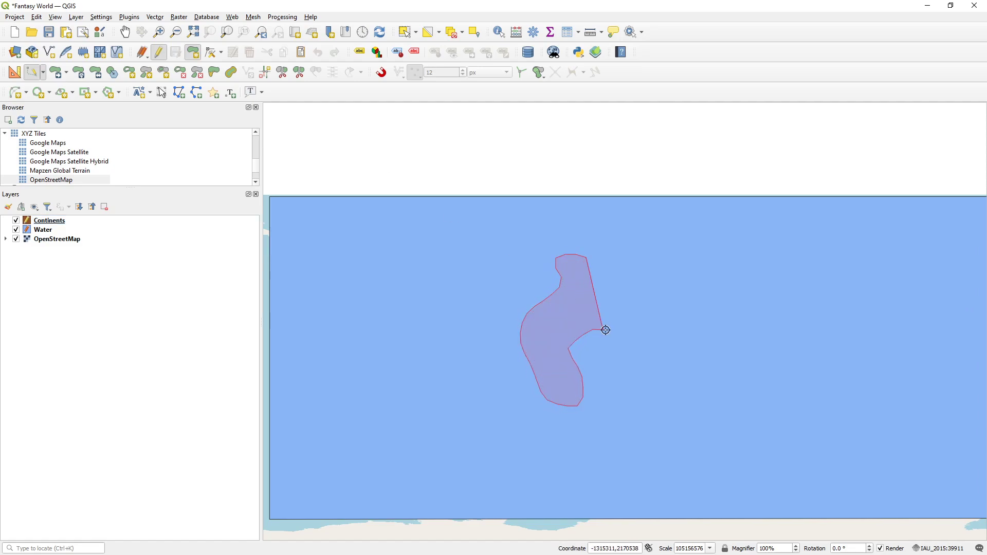
right_click(613, 290)
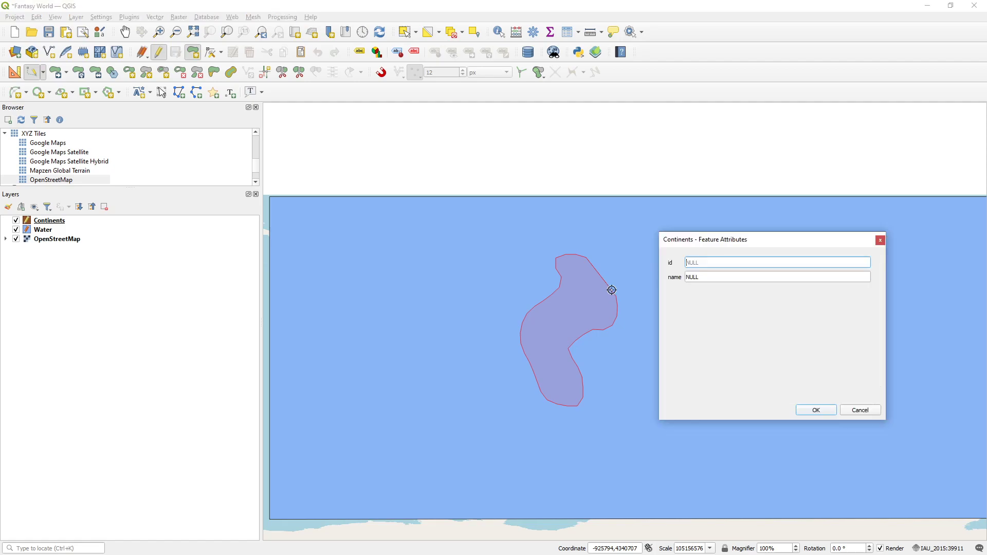
click(865, 411)
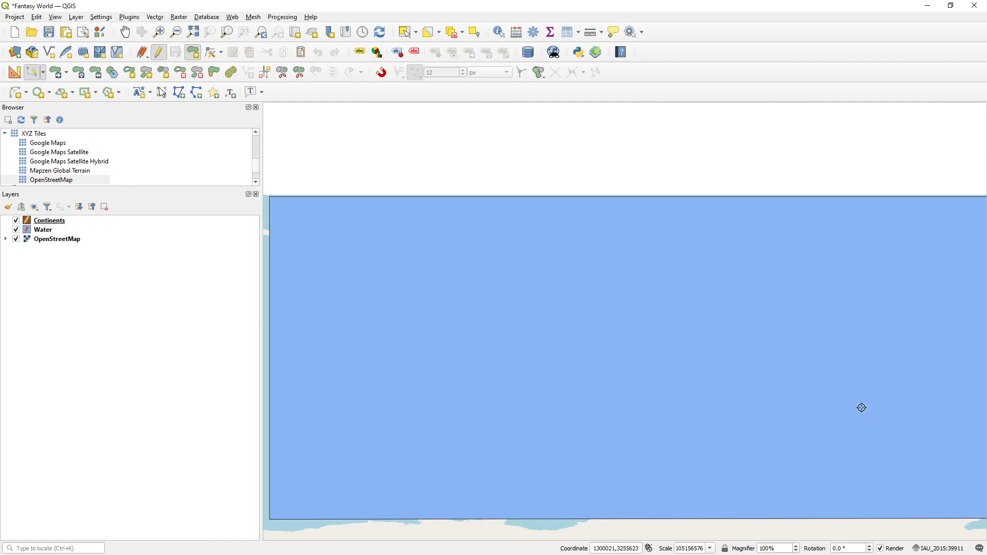
Keep Stream Digitizing active, sketch another trial landmass with a long southern peninsula over the Water area, and discard it
click(43, 73)
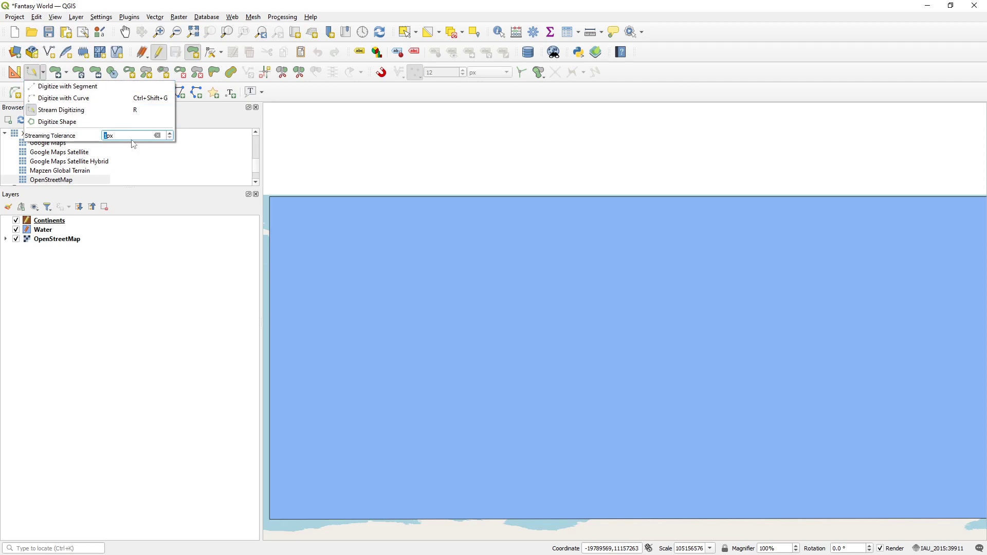
click(110, 111)
click(572, 224)
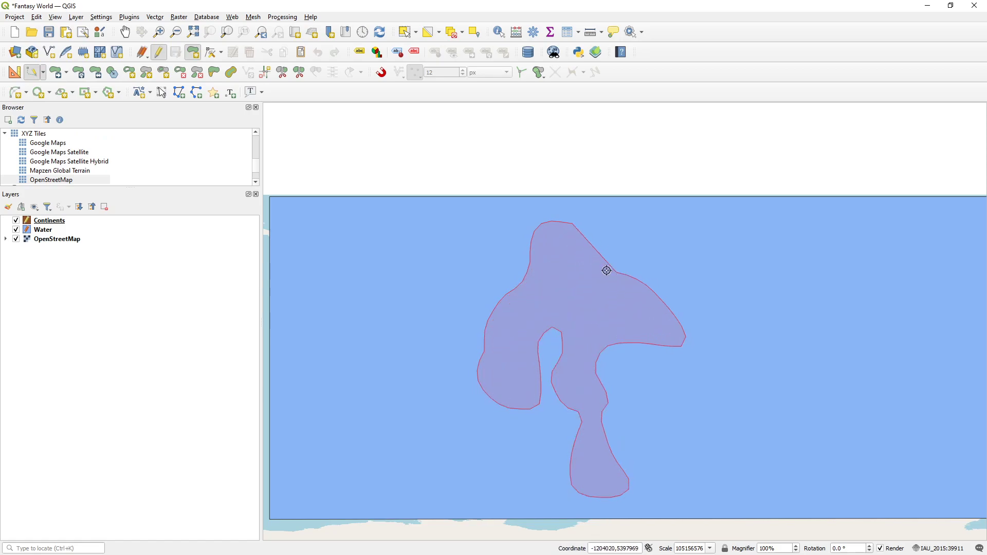
right_click(584, 222)
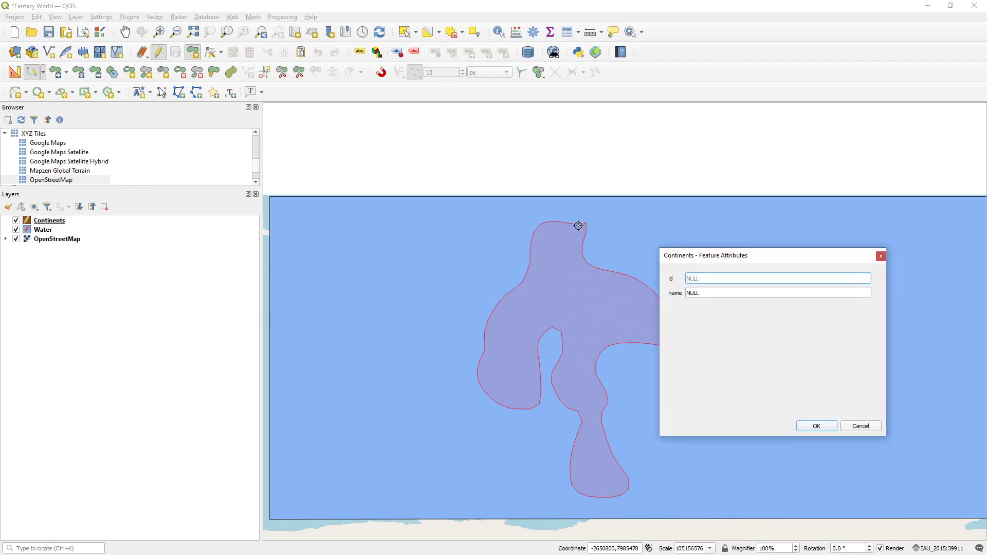
click(860, 425)
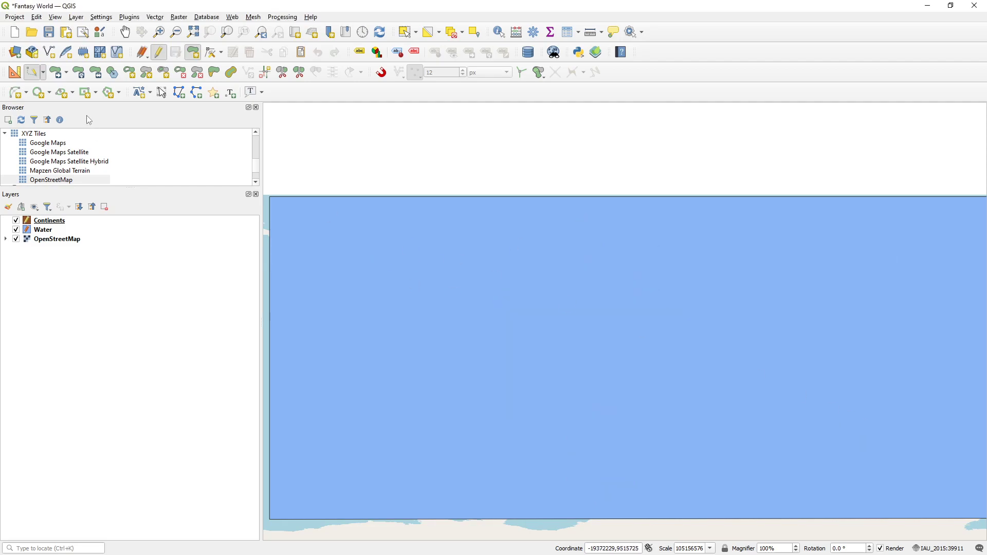
Set the streaming tolerance to 5 px, sketch a trial landmass polygon with it, and discard the feature
click(44, 73)
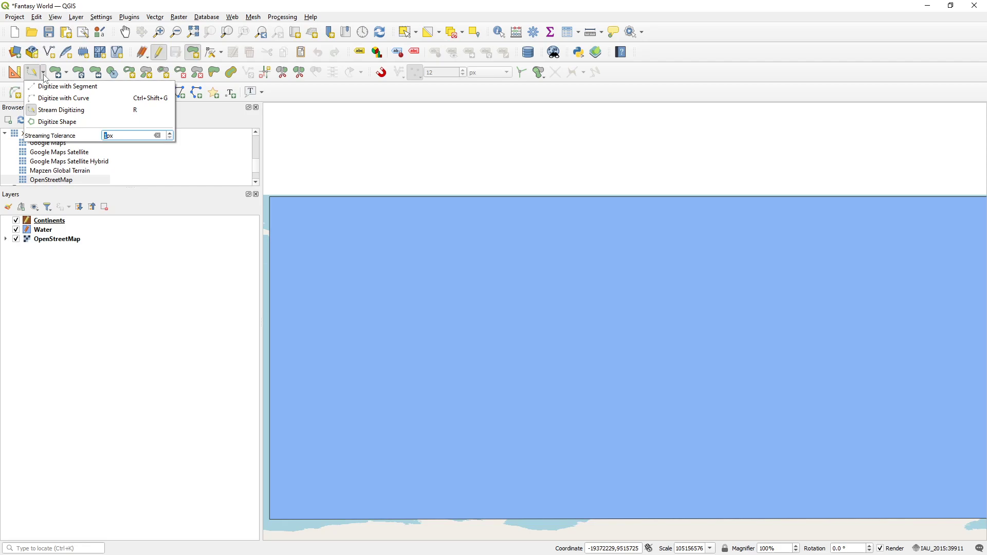
double_click(131, 135)
text(5)
key(Return)
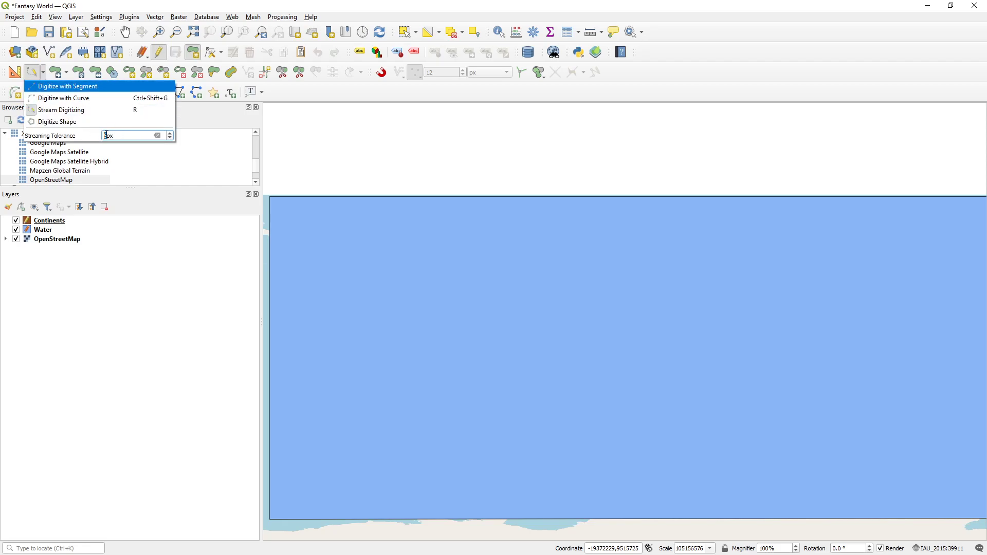
click(319, 3)
click(539, 222)
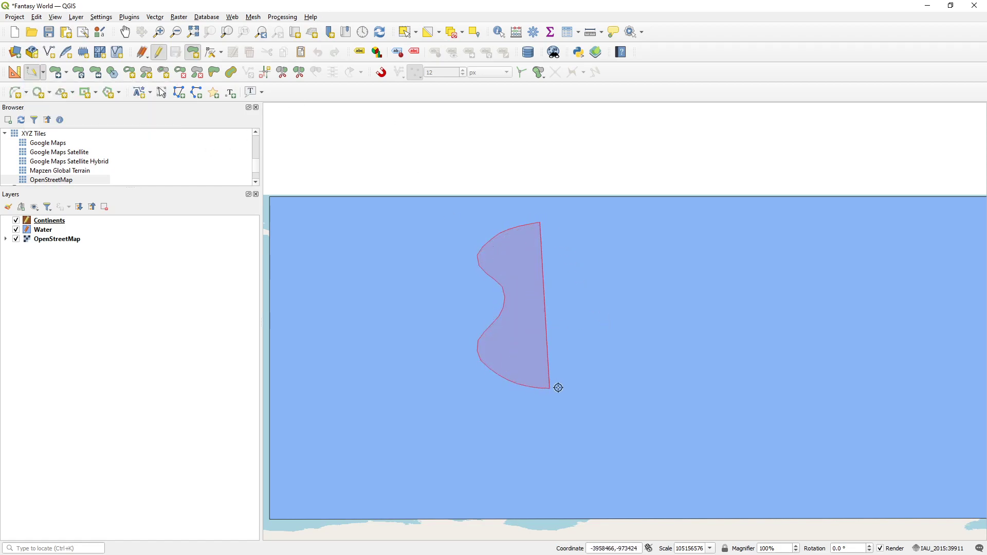
right_click(553, 254)
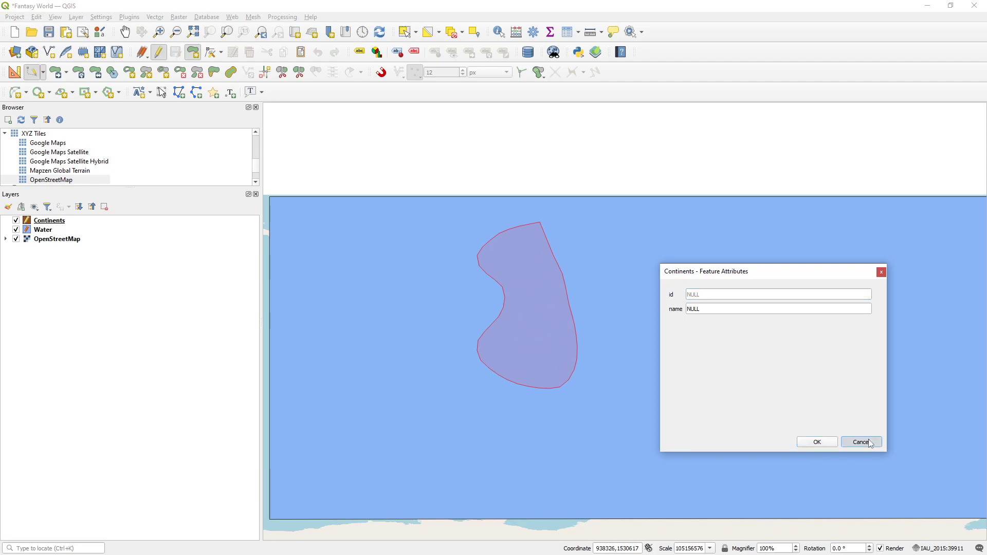
click(861, 441)
Set the streaming tolerance to 20 px, sketch a trial landmass polygon with it, and discard the feature
click(43, 72)
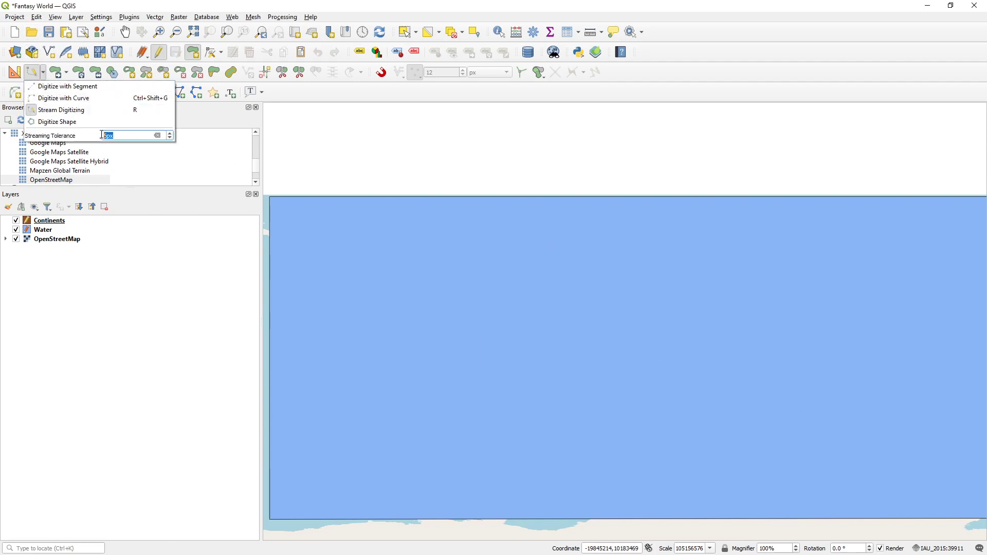
text(20)
click(427, 2)
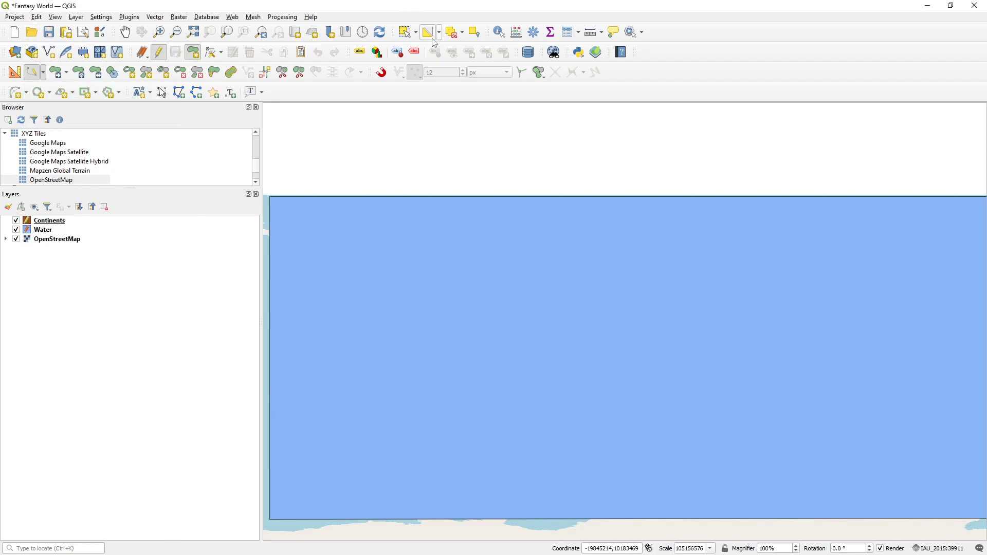
click(568, 224)
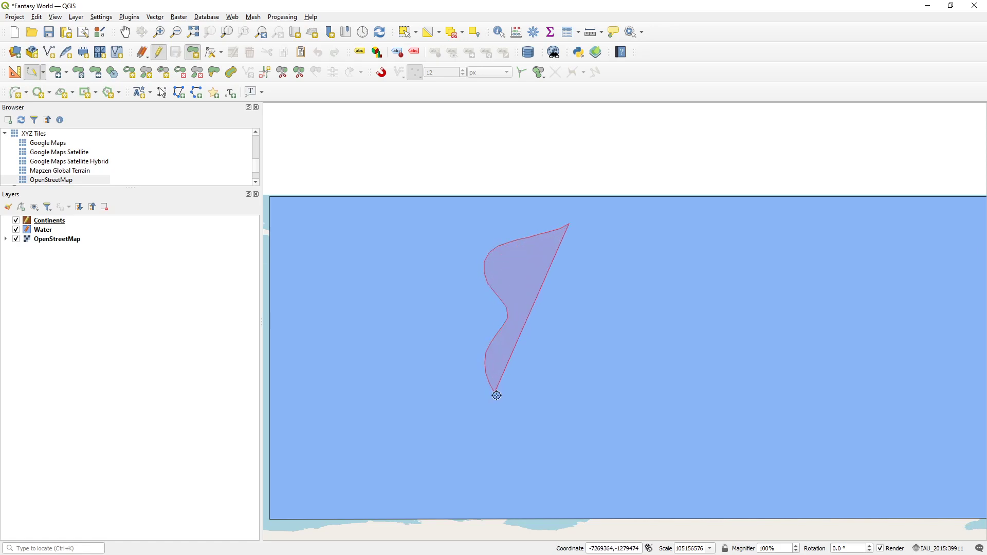
right_click(599, 236)
click(862, 459)
Set the streaming tolerance to 50 px, sketch a trial landmass polygon with it, and discard the feature
click(44, 75)
drag(120, 136, 103, 136)
text(50)
click(469, 233)
click(481, 233)
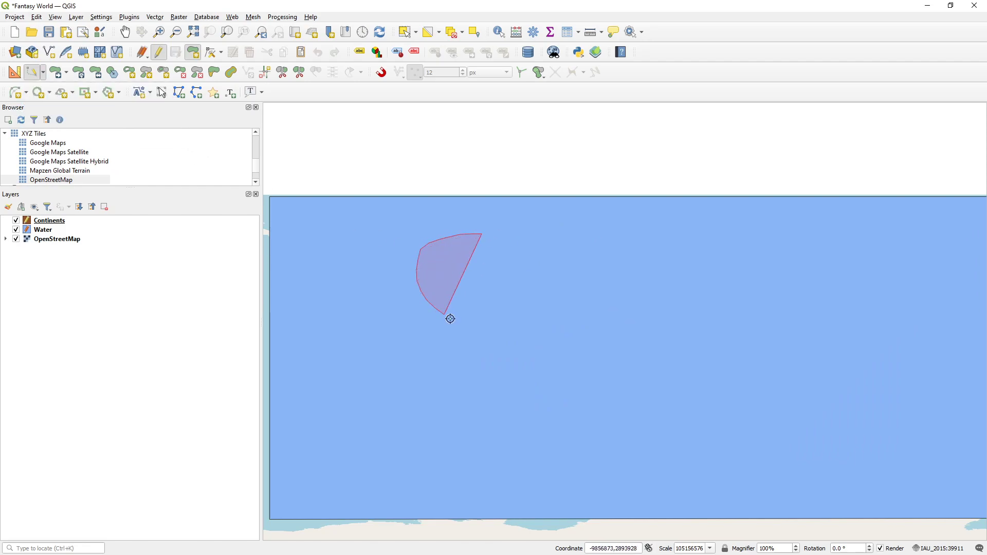
right_click(481, 221)
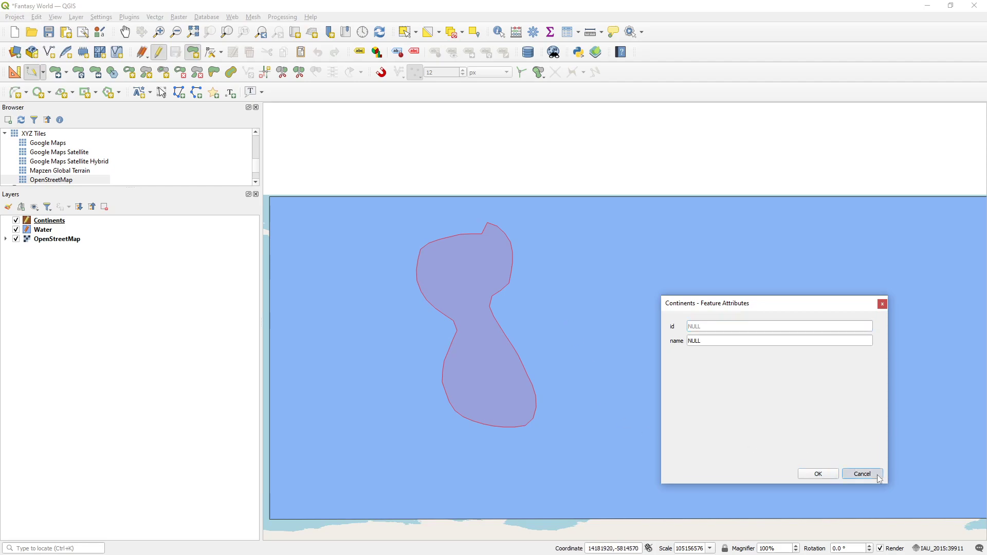
click(862, 473)
Set the streaming tolerance for stream digitizing back to 20 px
click(43, 72)
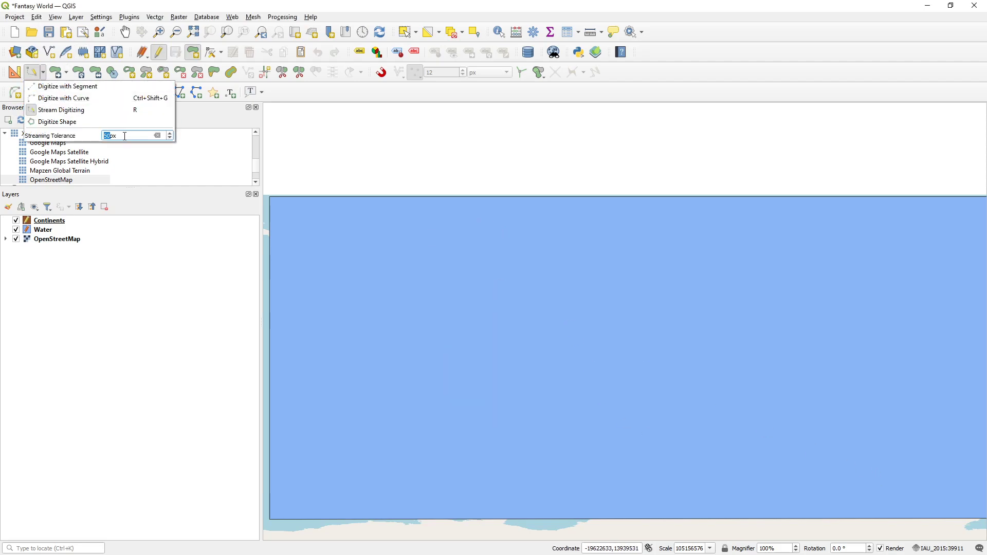
click(124, 135)
text(20)
key(Return)
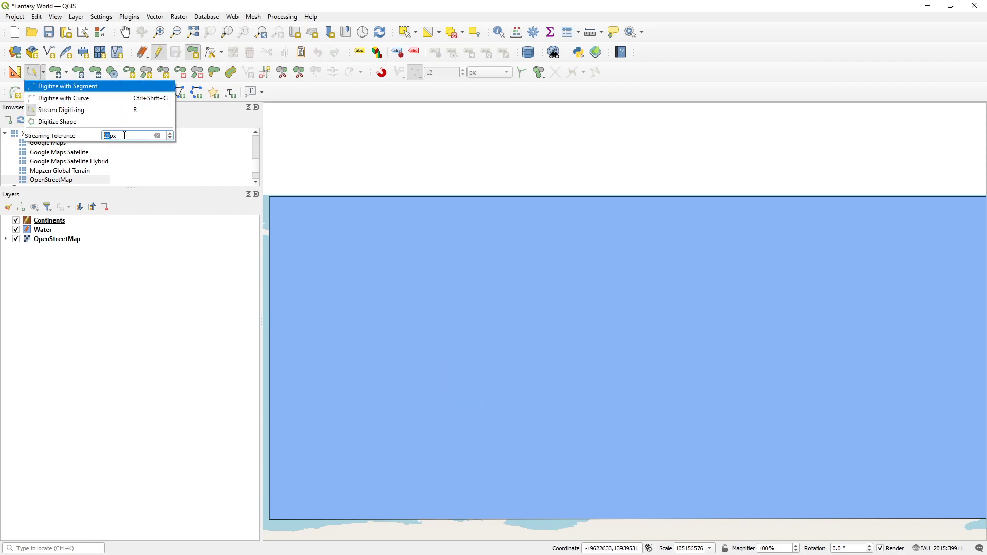
click(337, 2)
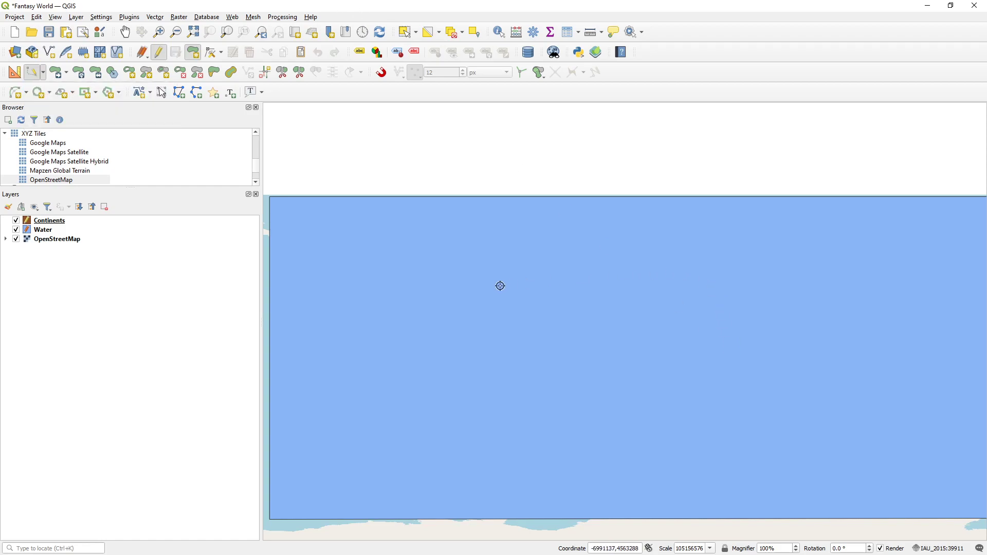
Try drawing a small continent with several finger-like peninsulas in the middle of the Water area and discard it
drag(518, 303, 482, 279)
drag(399, 277, 419, 278)
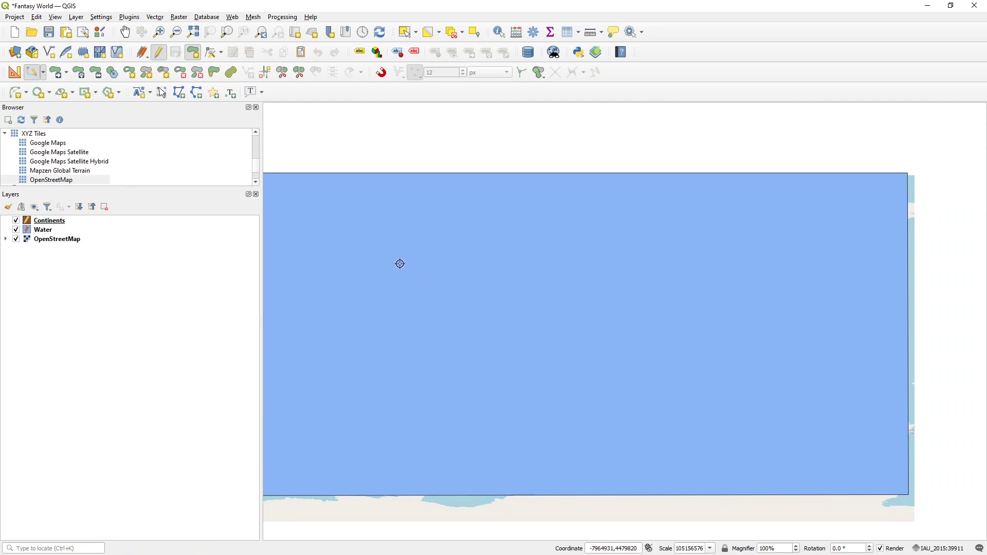
drag(401, 257, 449, 268)
drag(371, 257, 398, 252)
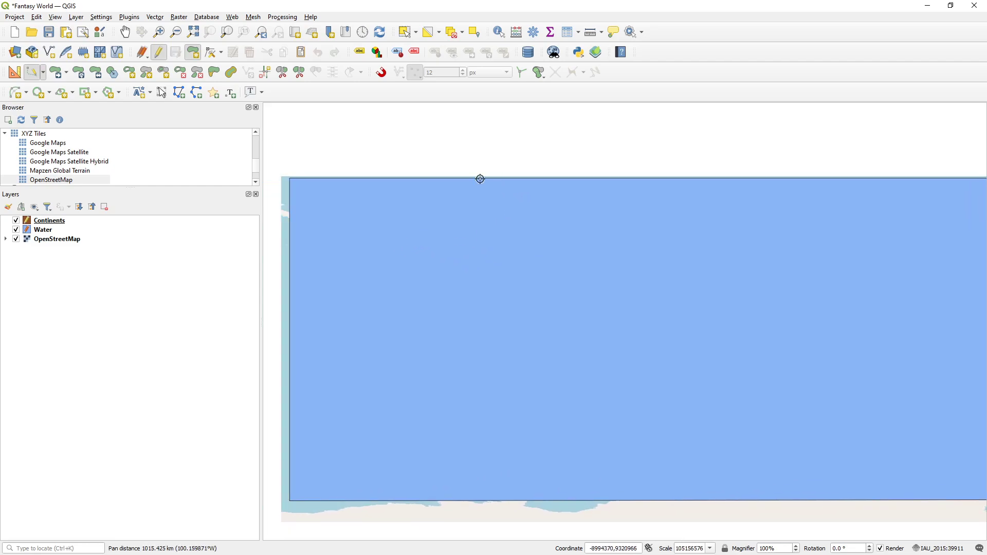
drag(551, 233, 427, 233)
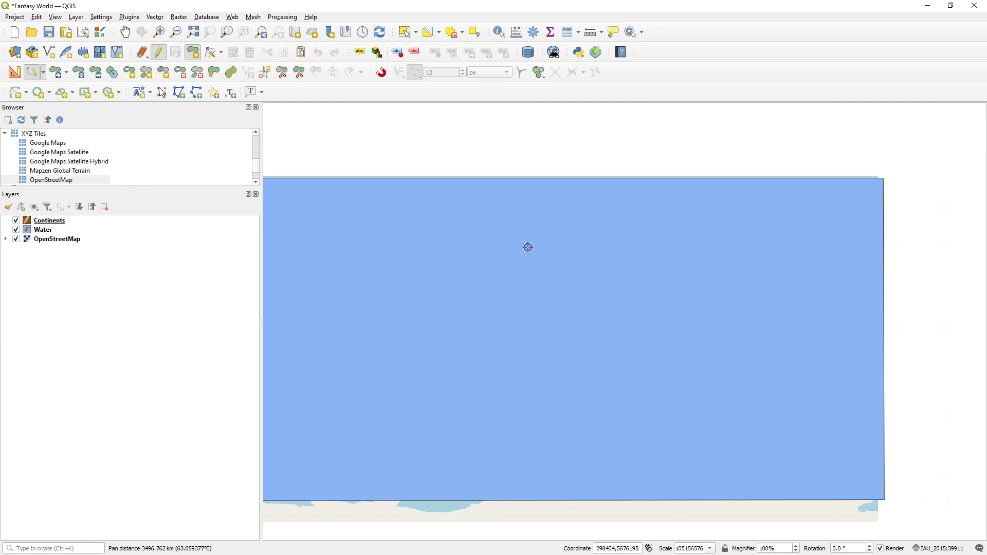
click(645, 307)
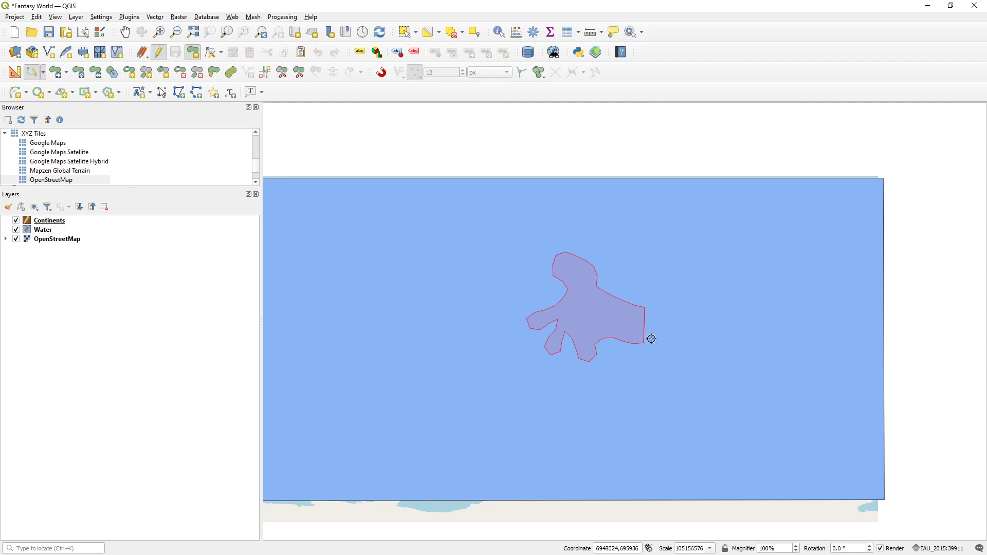
right_click(652, 339)
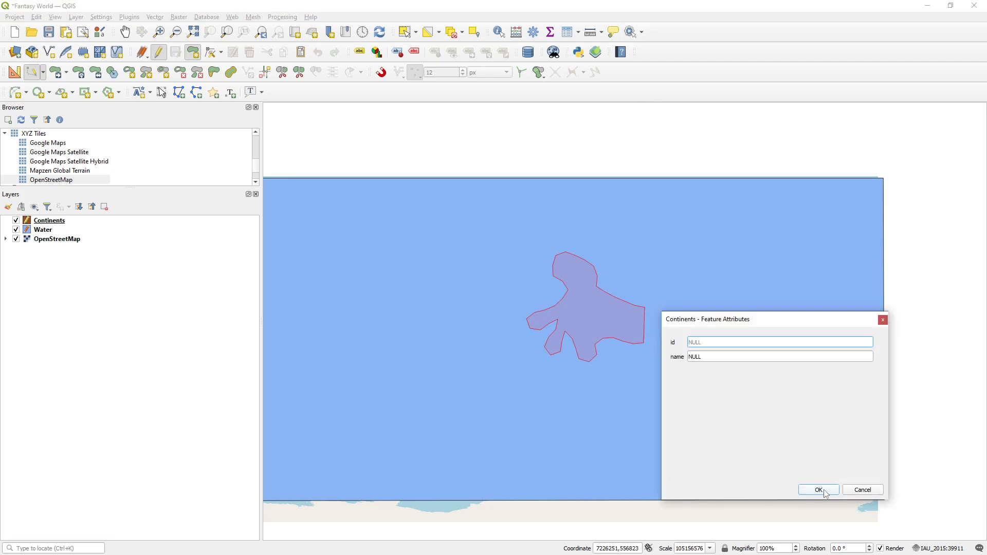
click(862, 489)
Stream-digitize a continent with a narrow western peninsula in the Water area and save it with id 1 and name Renata
click(623, 303)
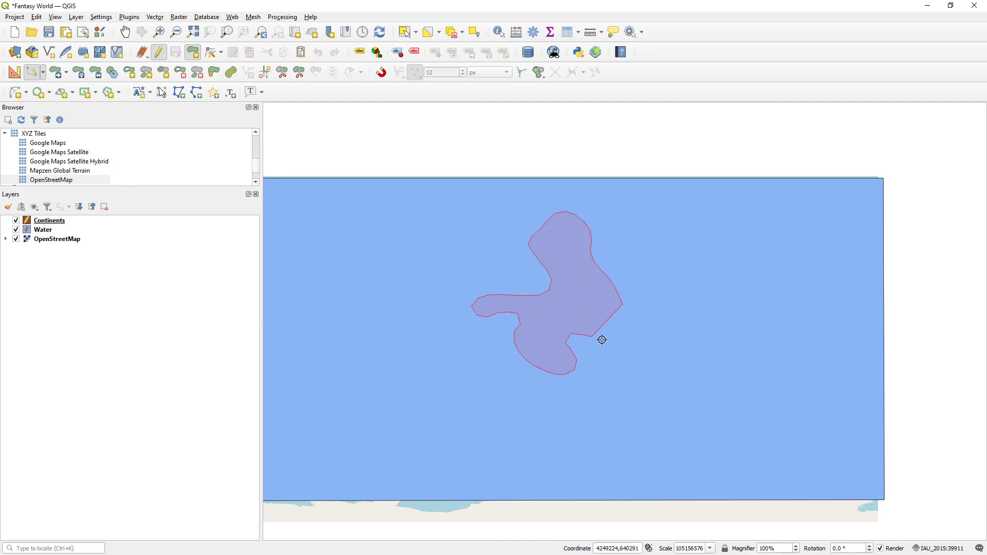
right_click(626, 318)
drag(701, 341, 723, 231)
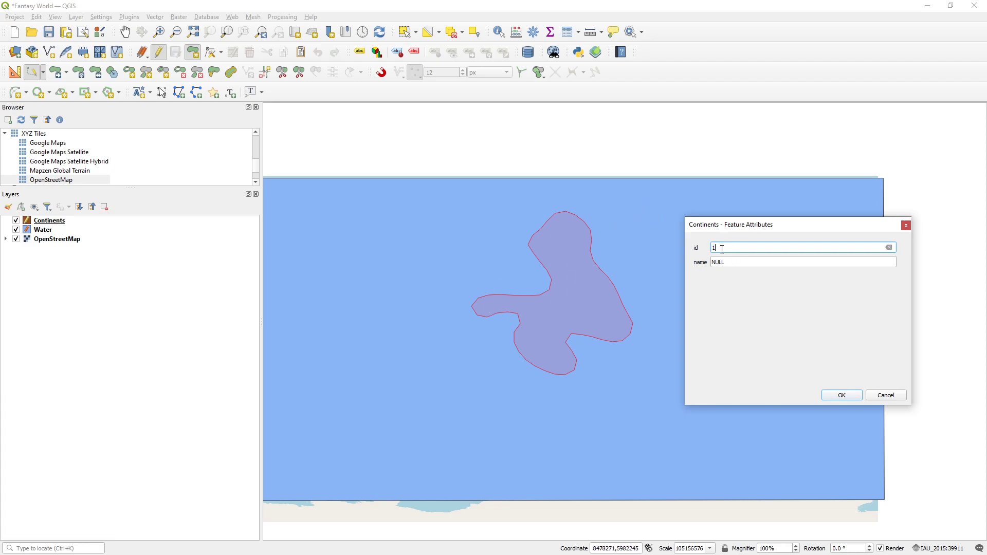
text(1)
key(Tab)
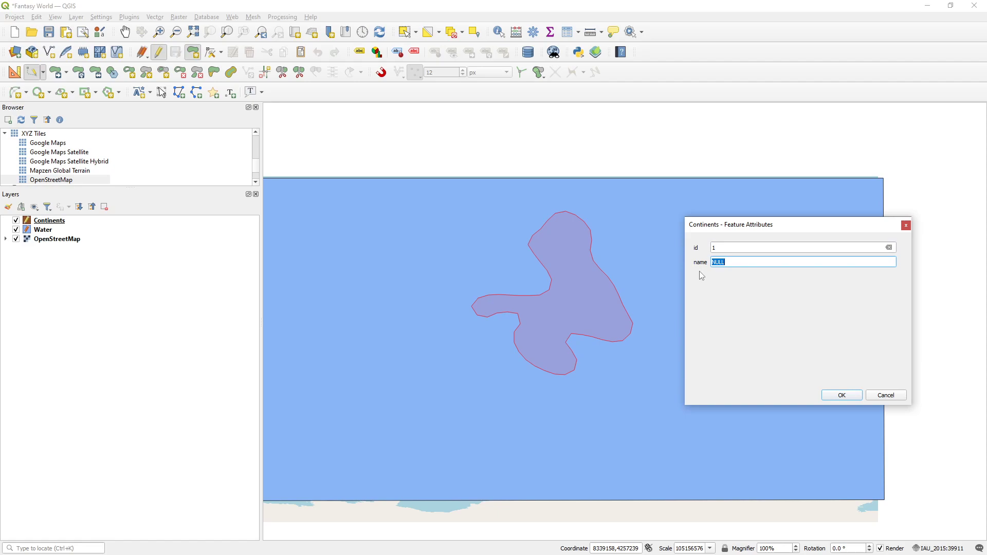
text(Renata)
key(Return)
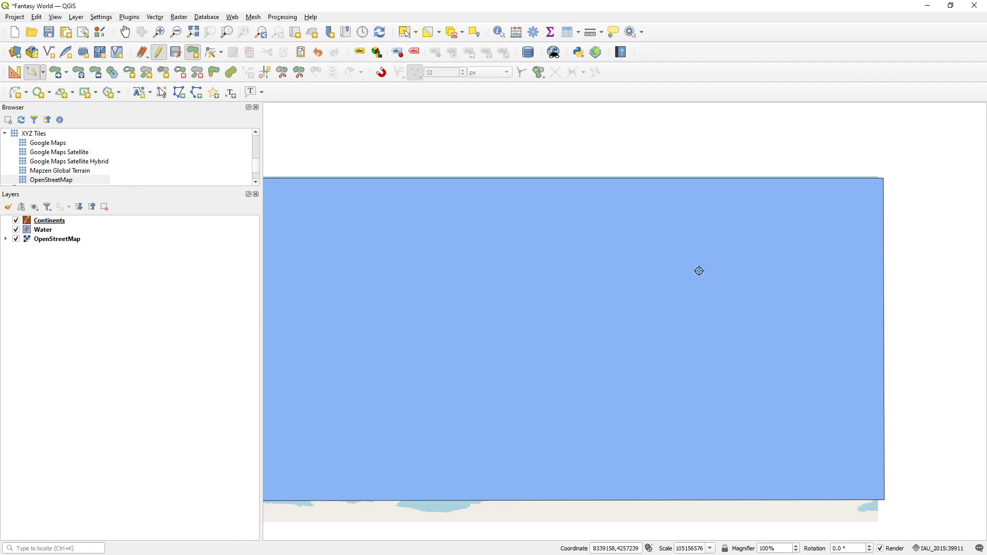
Change the Simple Fill color of the Continents layer to a very light, nearly white grey and apply it
drag(378, 317, 413, 319)
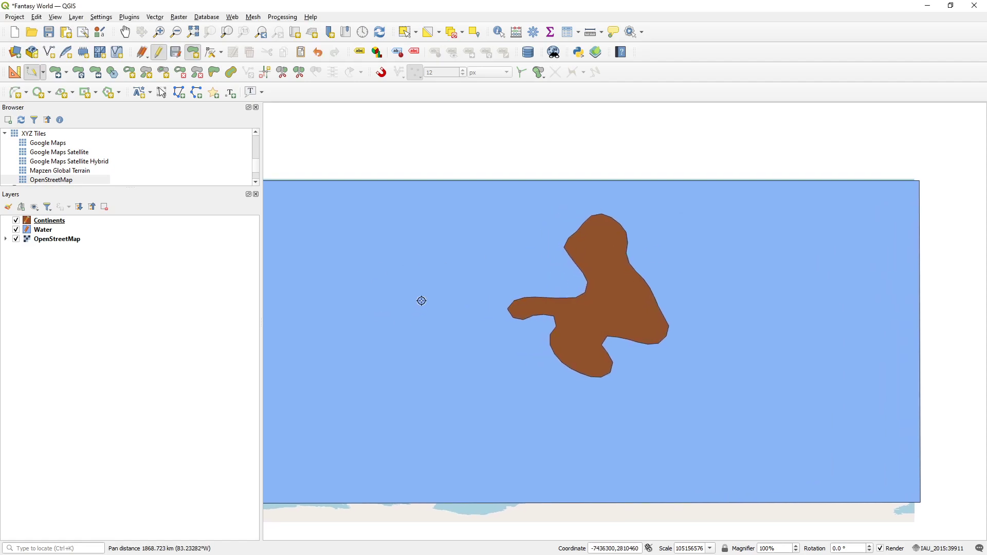
double_click(48, 222)
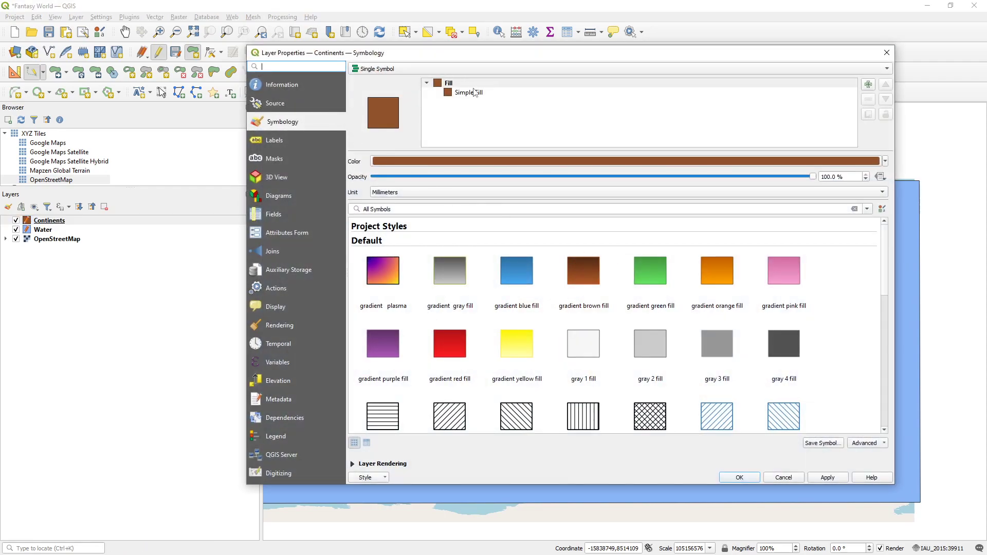
click(472, 93)
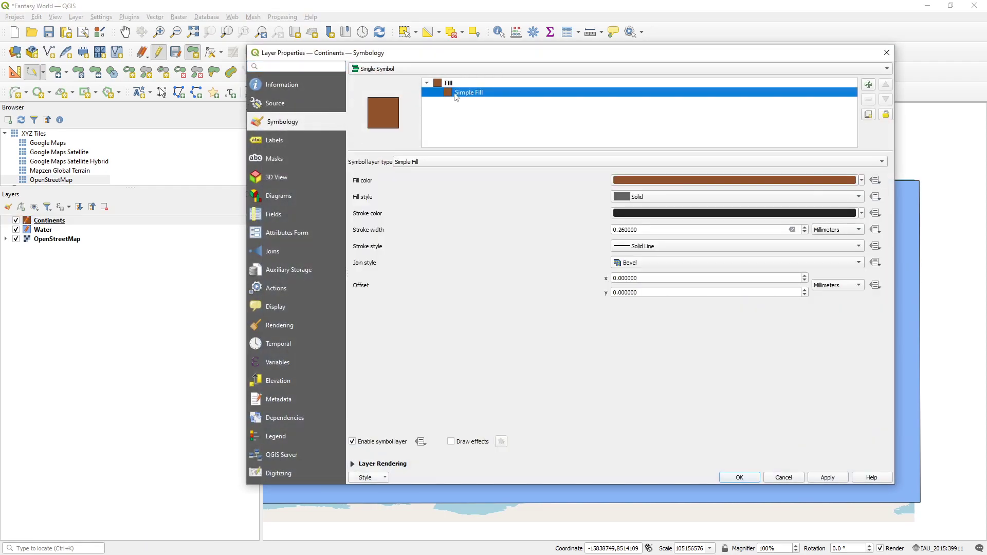
click(622, 180)
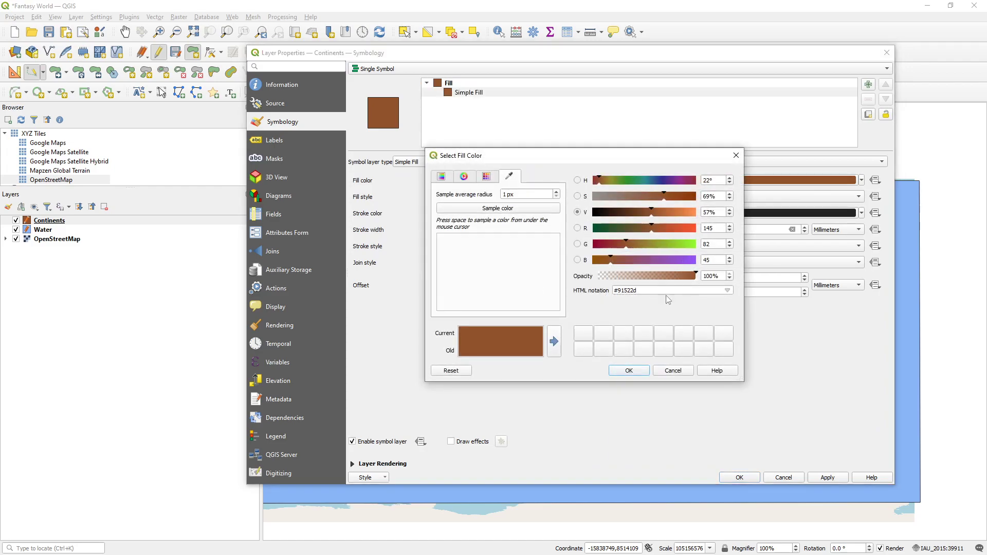
drag(627, 196, 528, 192)
drag(681, 212, 697, 252)
drag(692, 212, 688, 218)
click(629, 371)
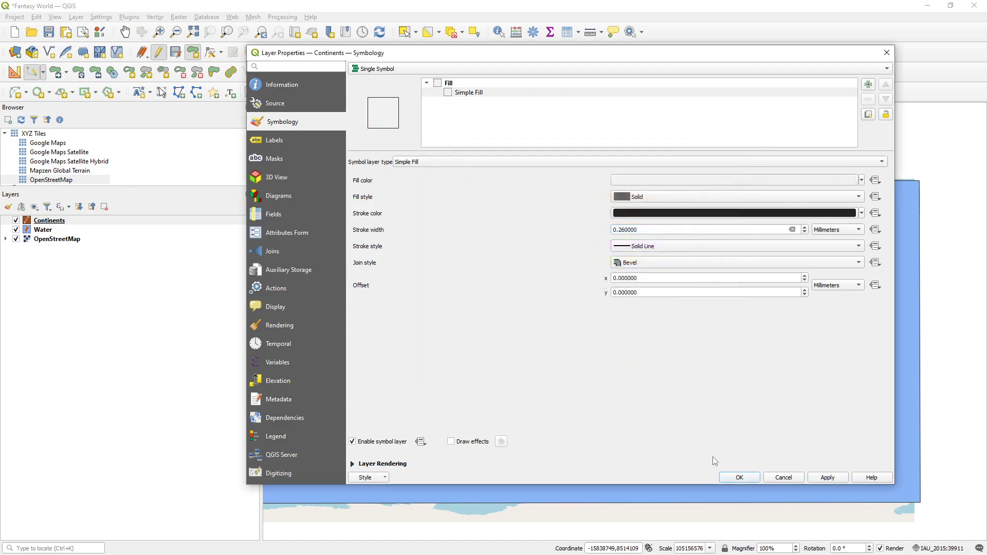
click(740, 478)
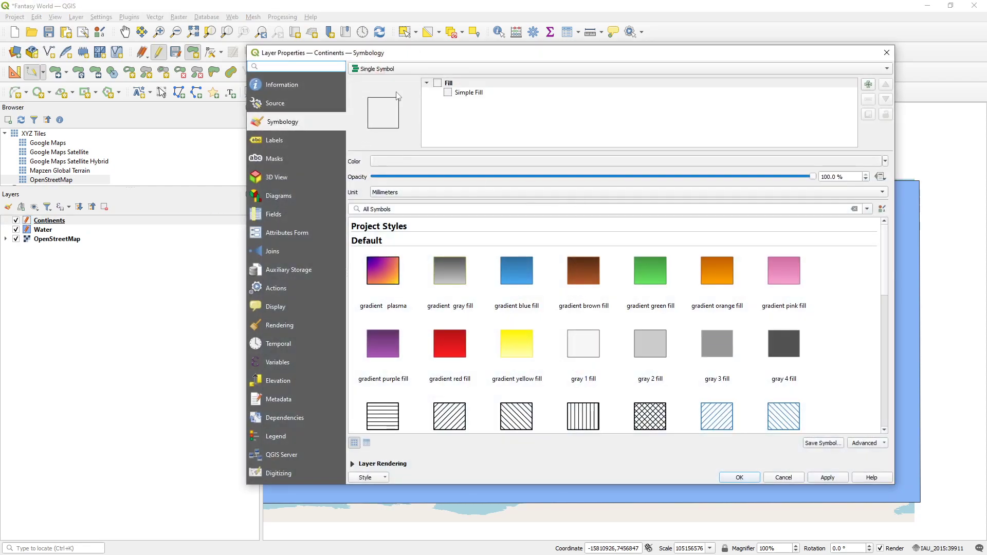
Set the Simple Fill stroke style of the Continents layer to No Pen and view the continent up close
click(473, 93)
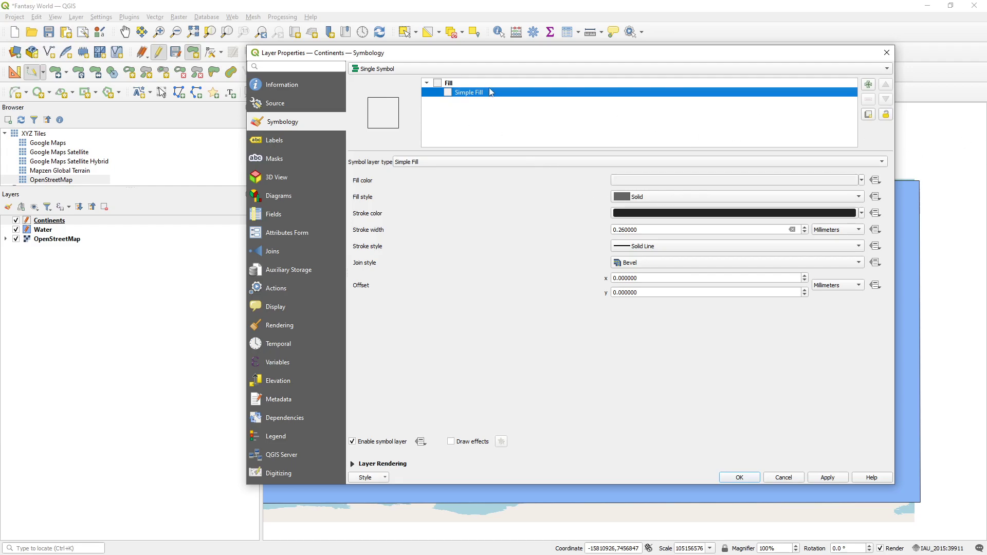
click(647, 248)
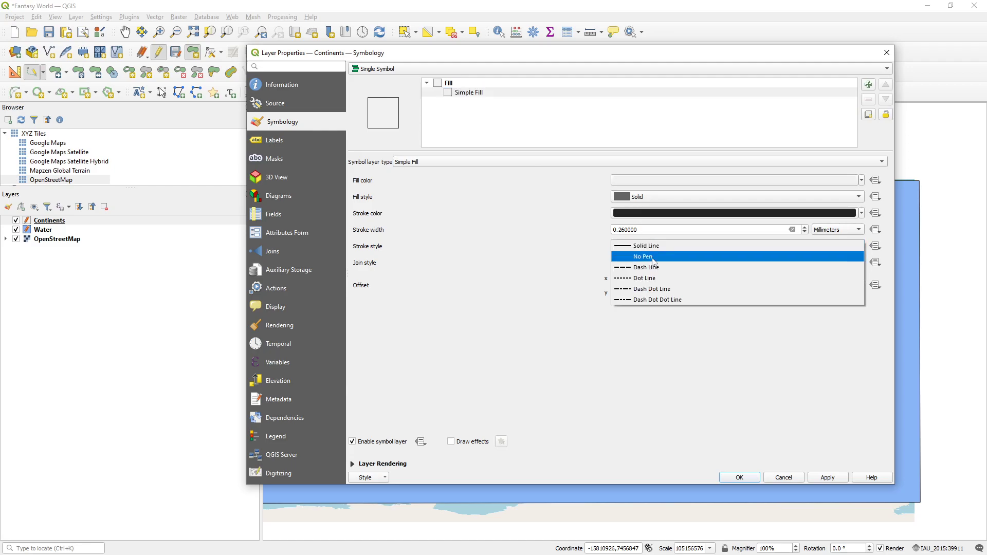
click(652, 257)
click(735, 477)
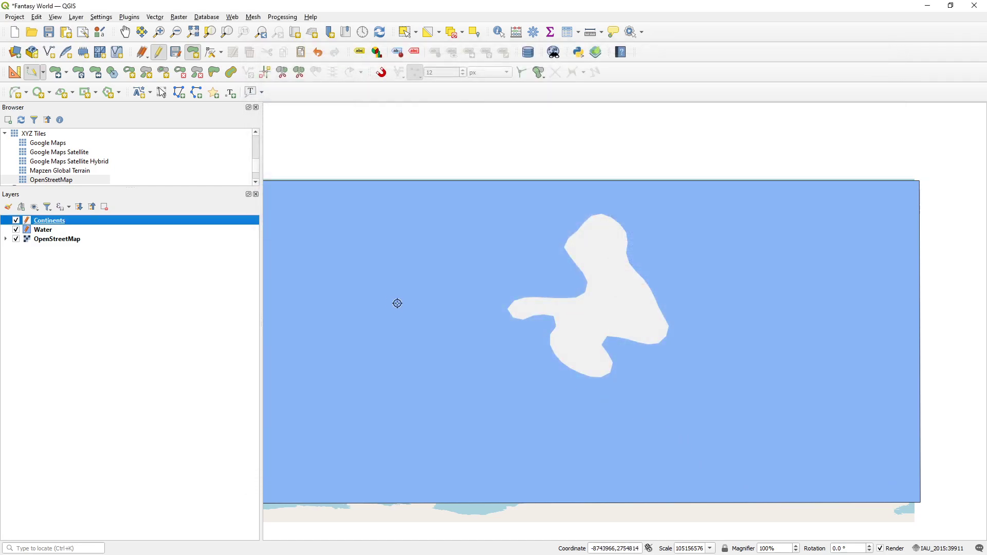
drag(576, 321, 545, 344)
scroll(526, 294, up, 1)
scroll(538, 284, down, 1)
scroll(539, 285, up, 1)
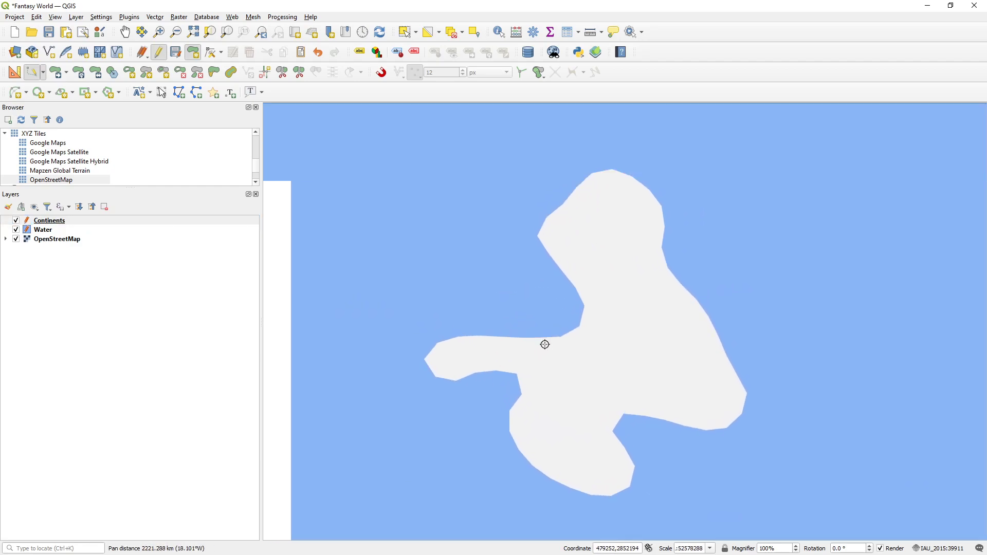
Stream-digitize a second continent with two northern lobes and a broad southern part in the open water west of Renata
scroll(543, 272, down, 1)
drag(532, 306, 584, 283)
scroll(561, 273, up, 1)
scroll(578, 269, down, 1)
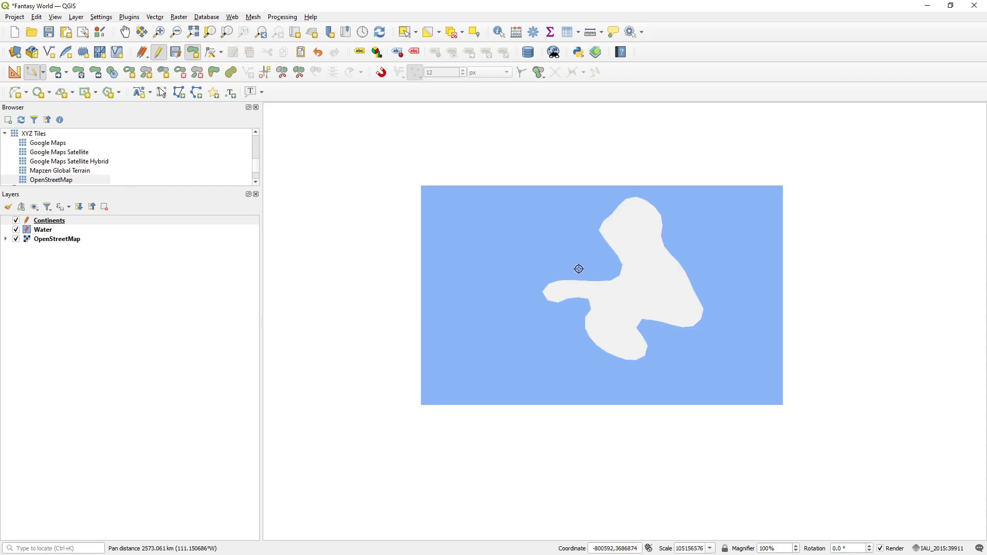
scroll(617, 259, up, 1)
drag(622, 247, 572, 260)
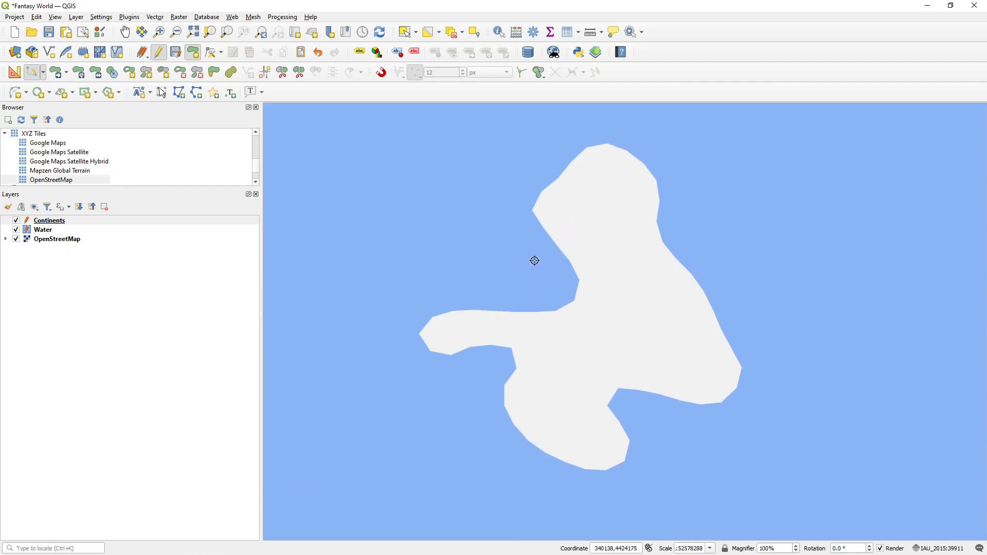
drag(474, 271, 619, 255)
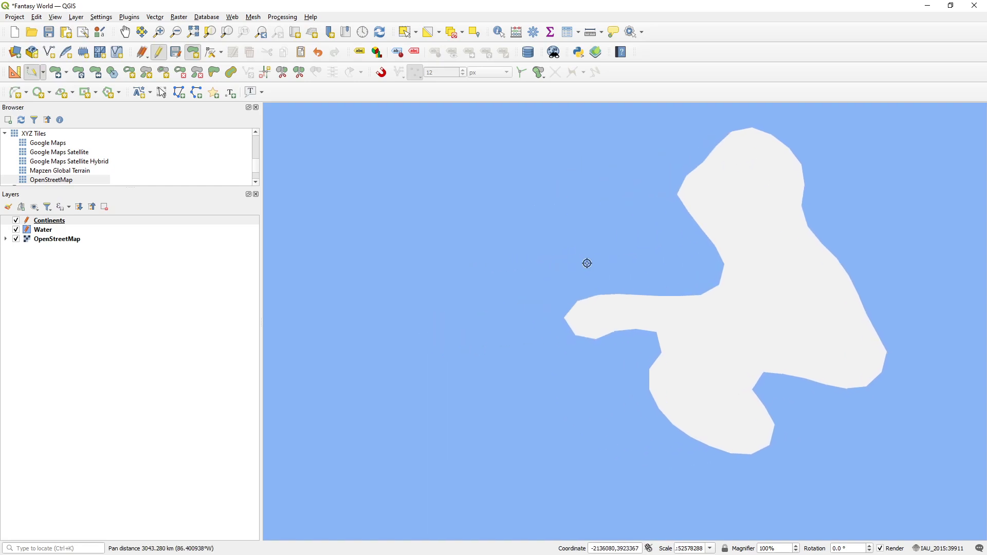
scroll(530, 238, down, 1)
drag(509, 238, 541, 244)
scroll(530, 254, up, 1)
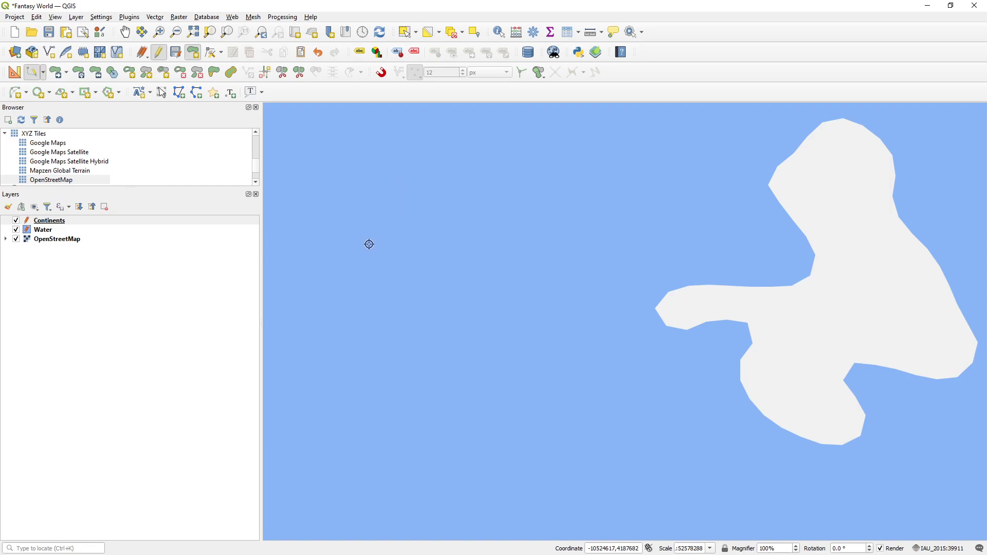
click(383, 267)
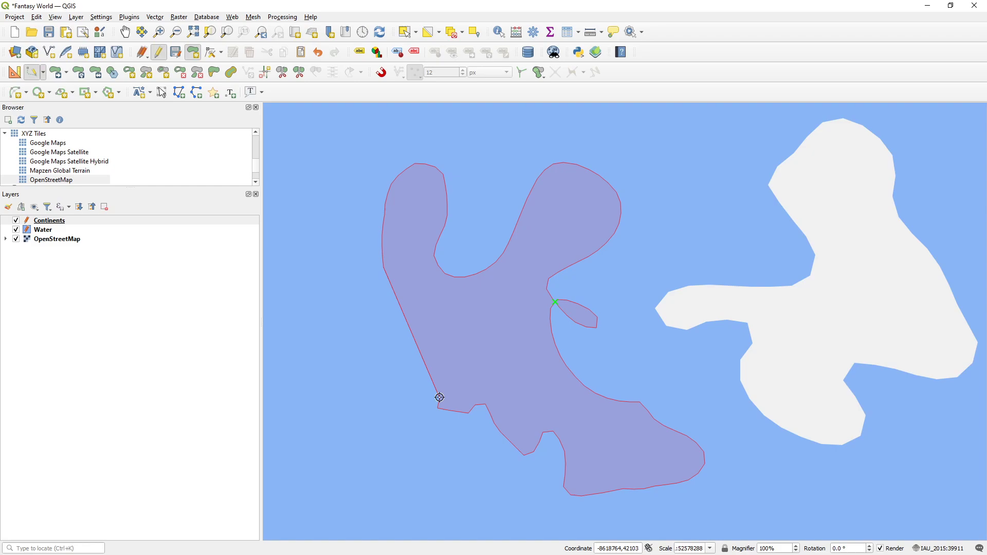
click(441, 393)
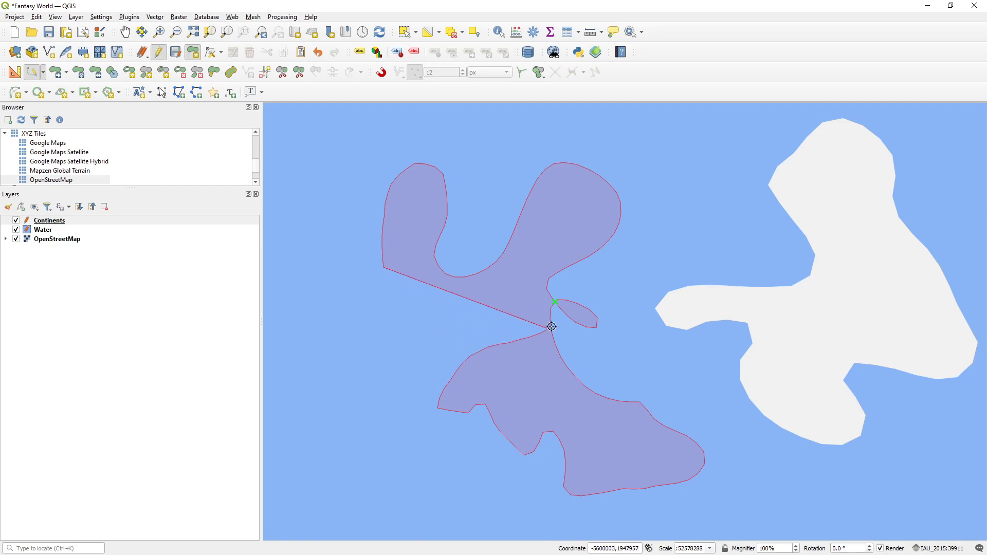
click(553, 321)
click(555, 318)
click(557, 310)
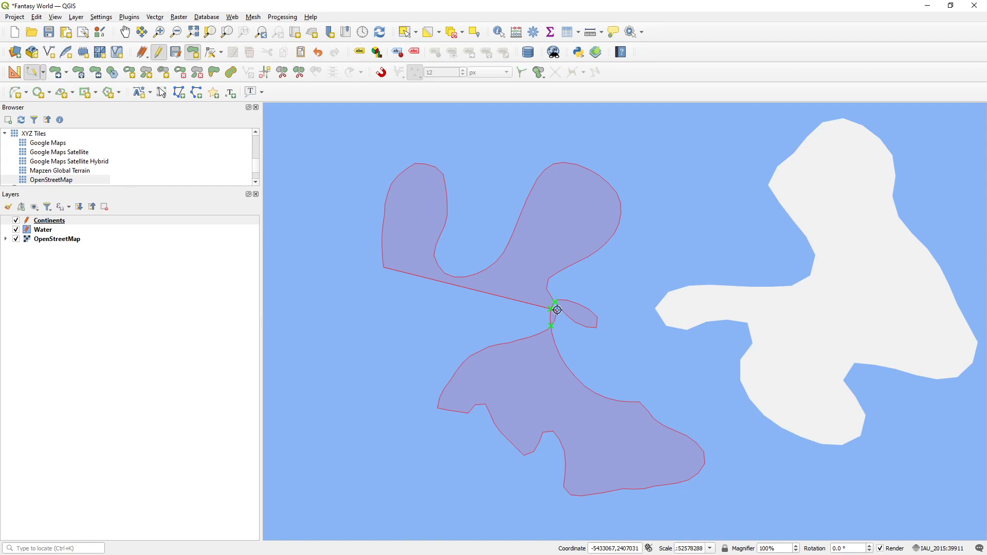
Remove the latest vertices of the continent sketch back to the coast just below its northeastern lobe
key(Delete)
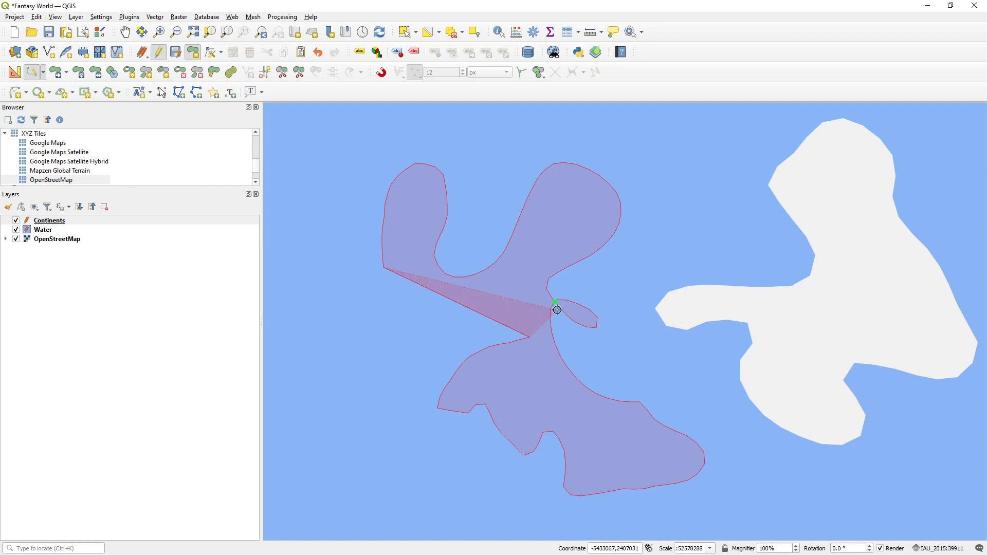
key(Delete)
key(Delete)
key(Delete)
key(Delete)
key(Delete)
key(Delete)
key(Delete)
key(Delete)
key(Delete)
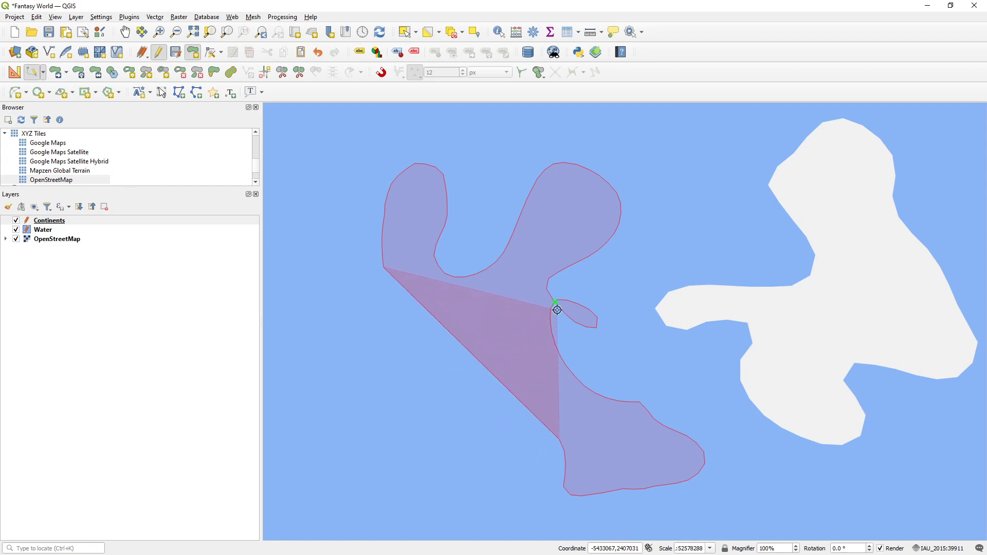
key(Delete)
key(Delete)
key(Delete)
key(Delete)
key(Delete)
key(Delete)
key(Delete)
key(Delete)
key(Delete)
key(Delete)
key(Delete)
key(Delete)
key(Delete)
key(Delete)
key(Delete)
key(Delete)
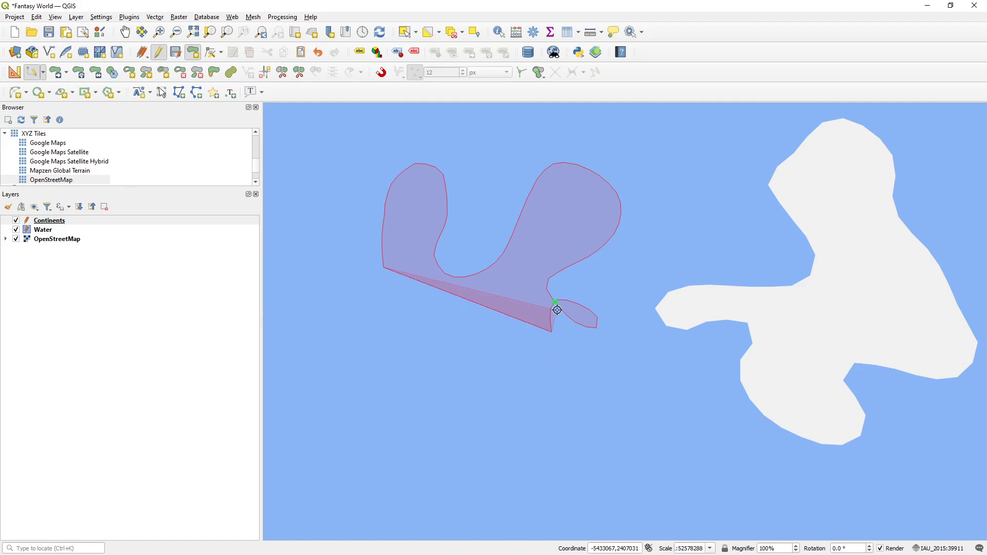
key(Delete)
key(Delete)
key(Delete)
key(Delete)
key(Delete)
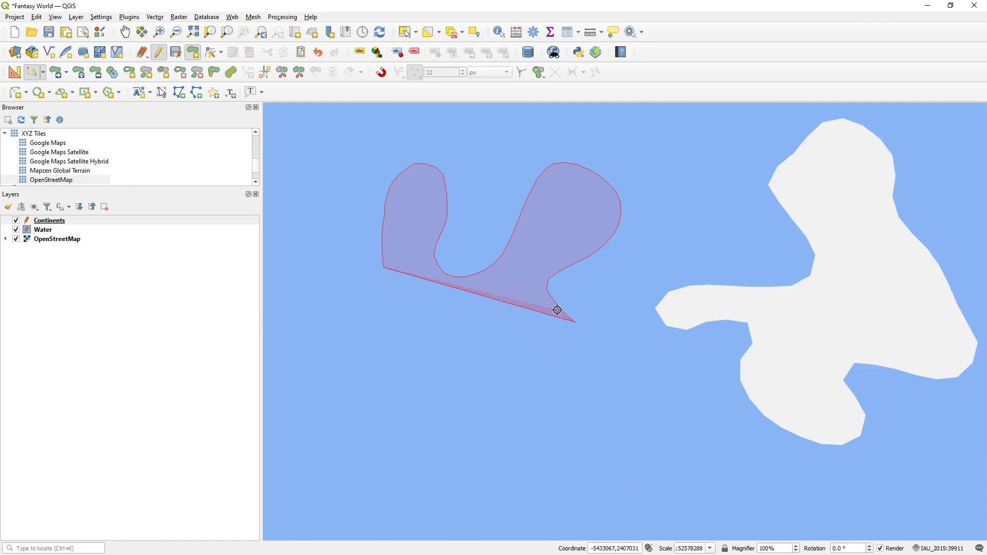
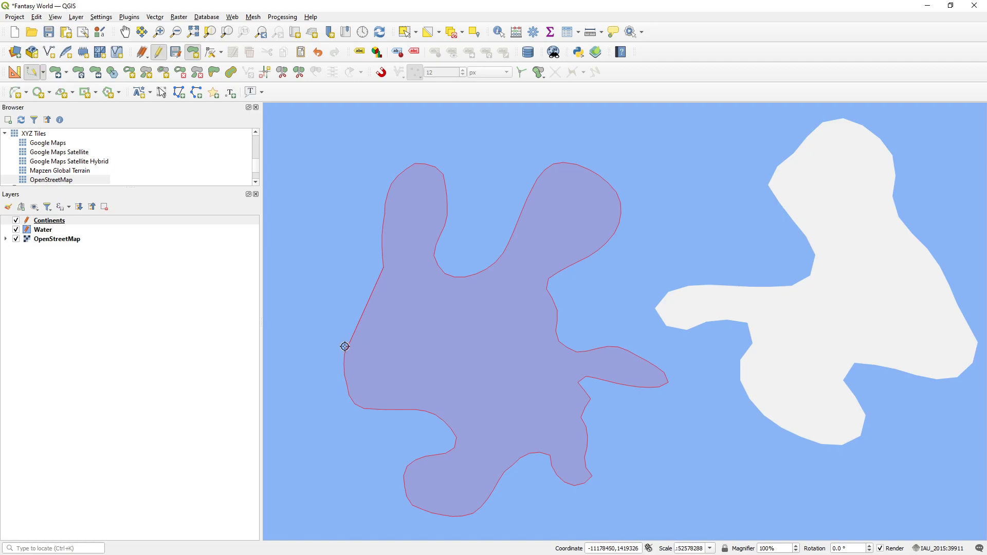
Complete the western continent with a new southern coast and narrow eastern peninsula, and save it with the name Apple
right_click(345, 347)
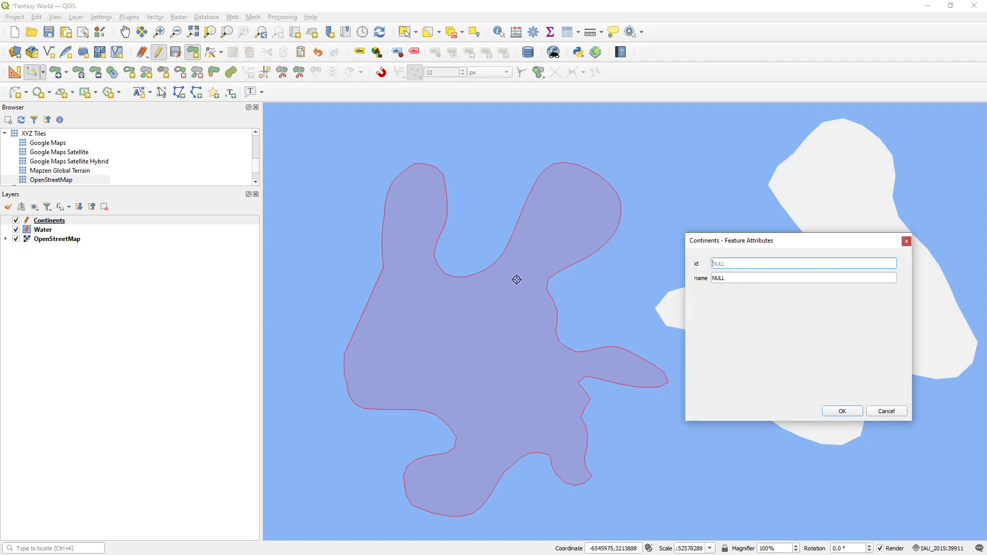
drag(727, 245, 663, 246)
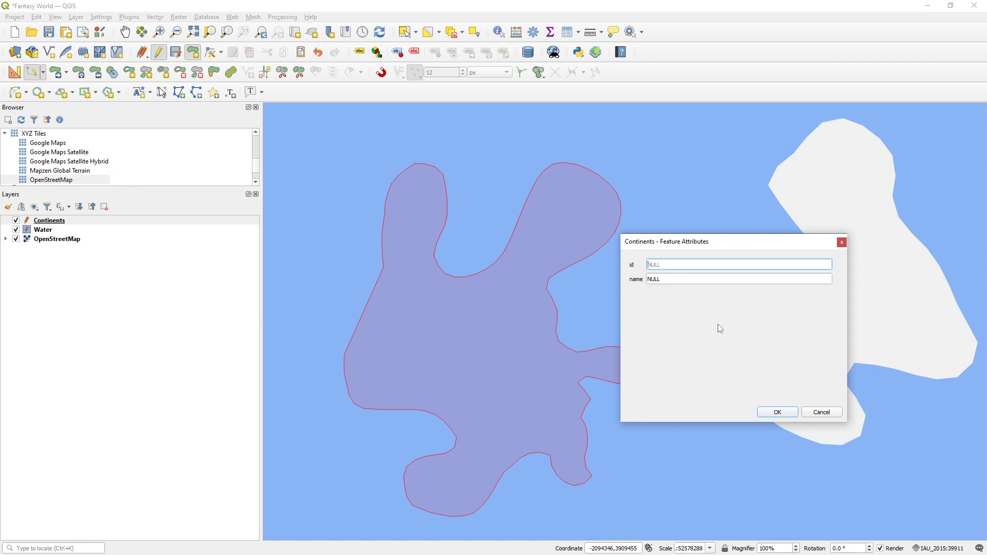
click(667, 278)
text(Apple)
key(Return)
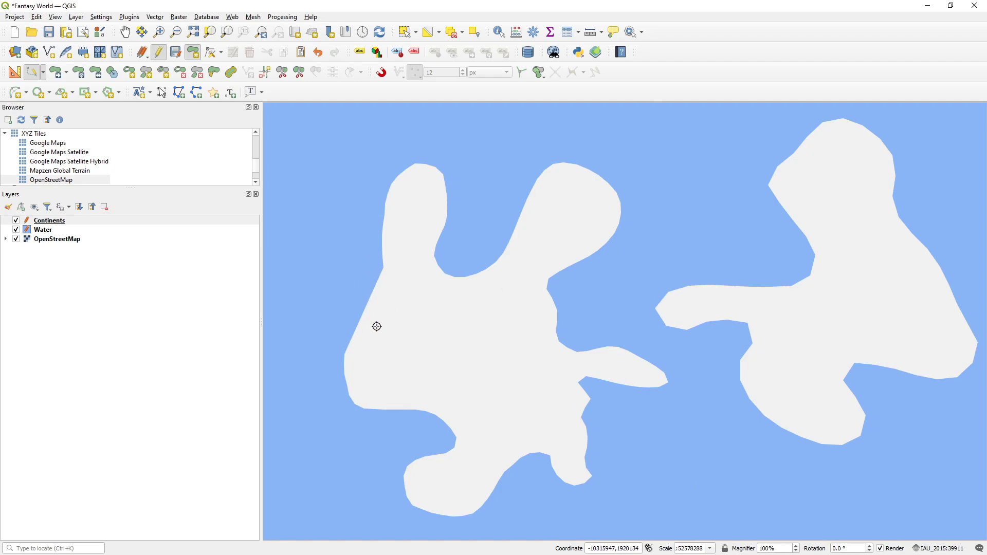
Save the project and the pending edits of the Water and Continents layers
click(50, 33)
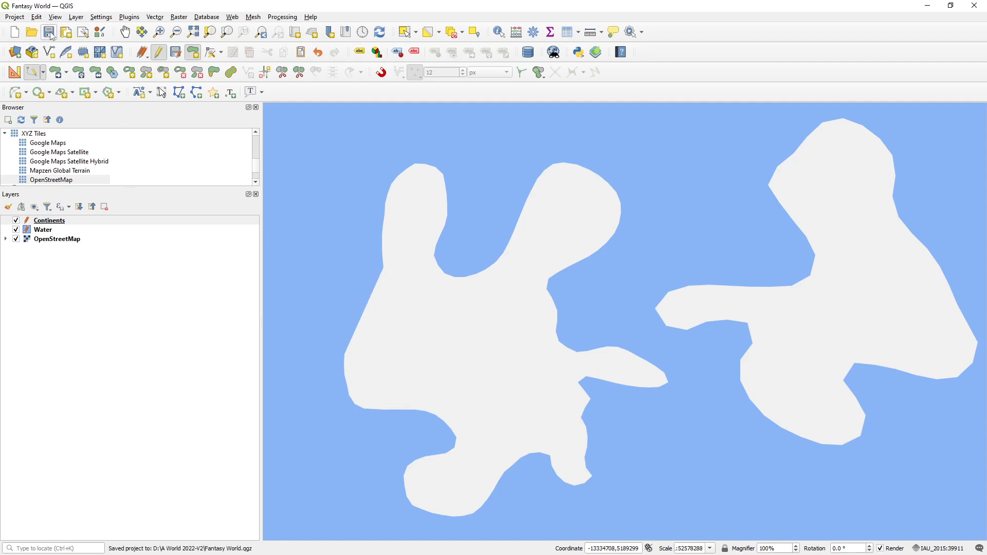
click(57, 231)
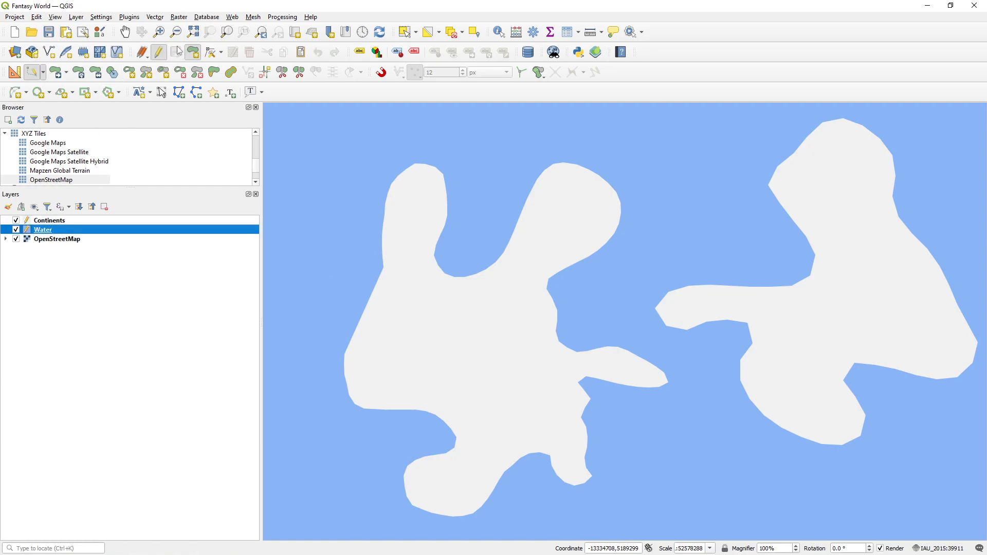
click(55, 221)
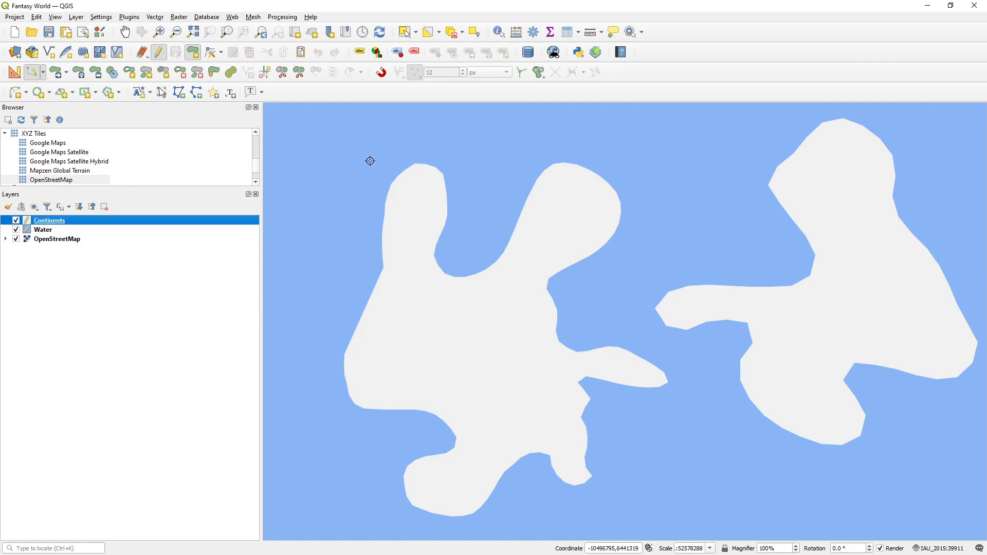
Try to reshape the straight stretch of the western continent's west coast with Reshape Features
drag(372, 305, 461, 297)
scroll(427, 286, up, 1)
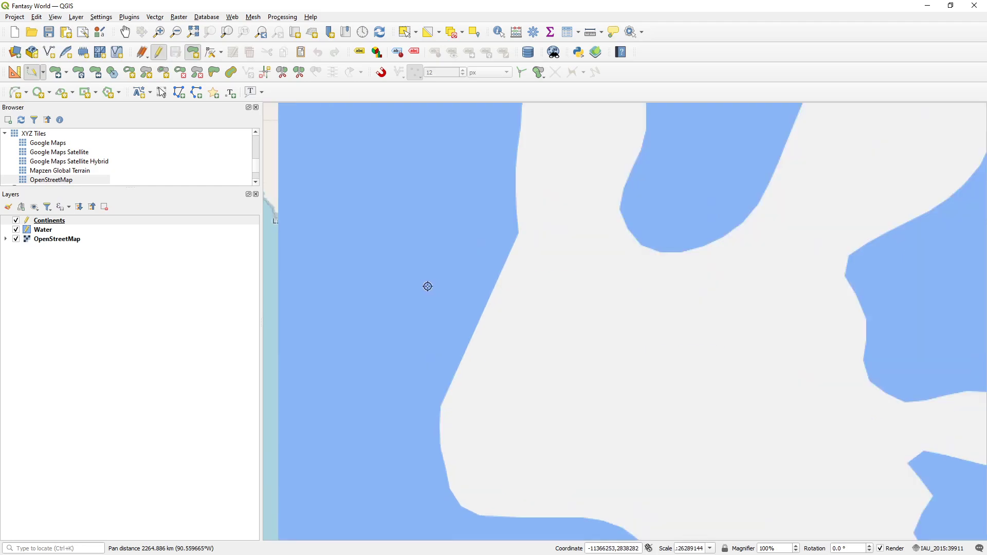
click(215, 77)
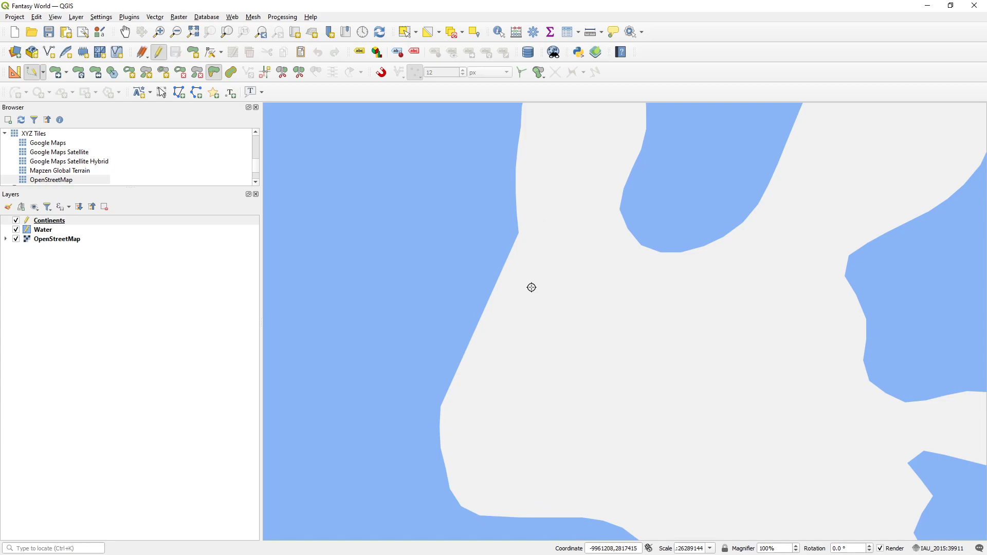
click(522, 212)
mouse_move(473, 240)
mouse_down()
mouse_move(480, 255)
mouse_move(460, 273)
mouse_move(468, 304)
mouse_move(423, 310)
mouse_up()
right_click(422, 311)
drag(523, 226, 502, 234)
mouse_move(501, 236)
mouse_down()
mouse_move(474, 267)
mouse_move(469, 306)
mouse_move(431, 379)
mouse_move(445, 411)
mouse_up()
right_click(446, 413)
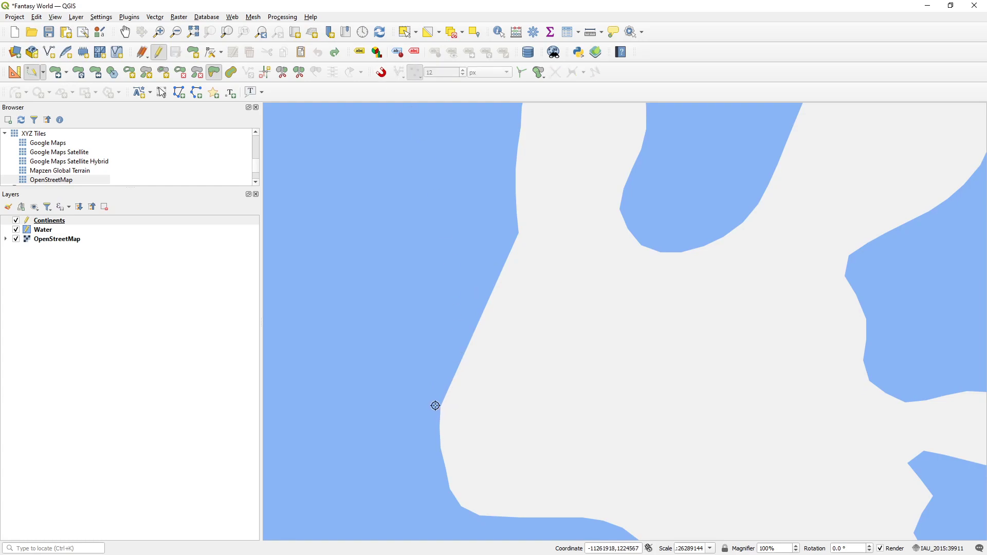
Reshape the western continent's straight west coast into an irregular shoreline bulging outward with small headlands and inlets
click(528, 231)
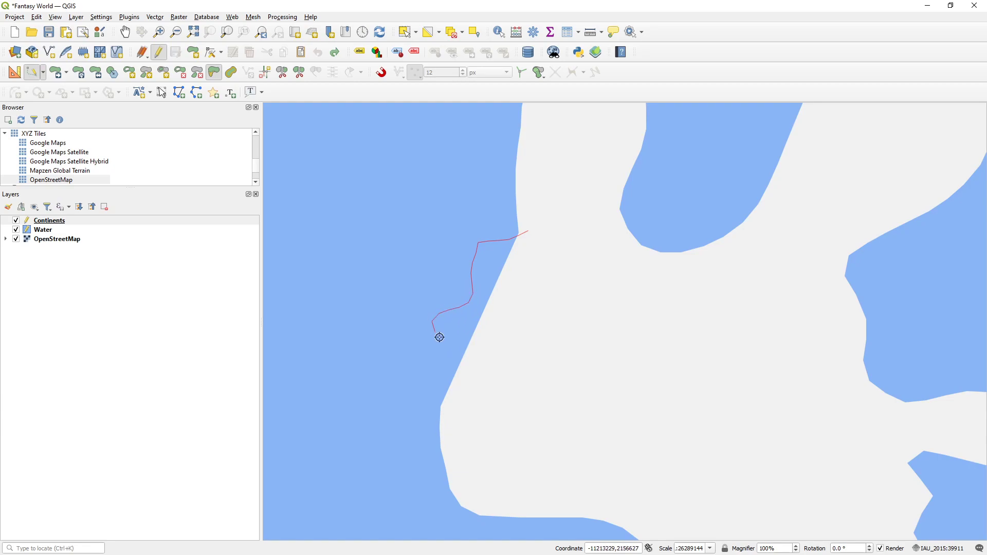
right_click(464, 417)
drag(442, 205, 460, 295)
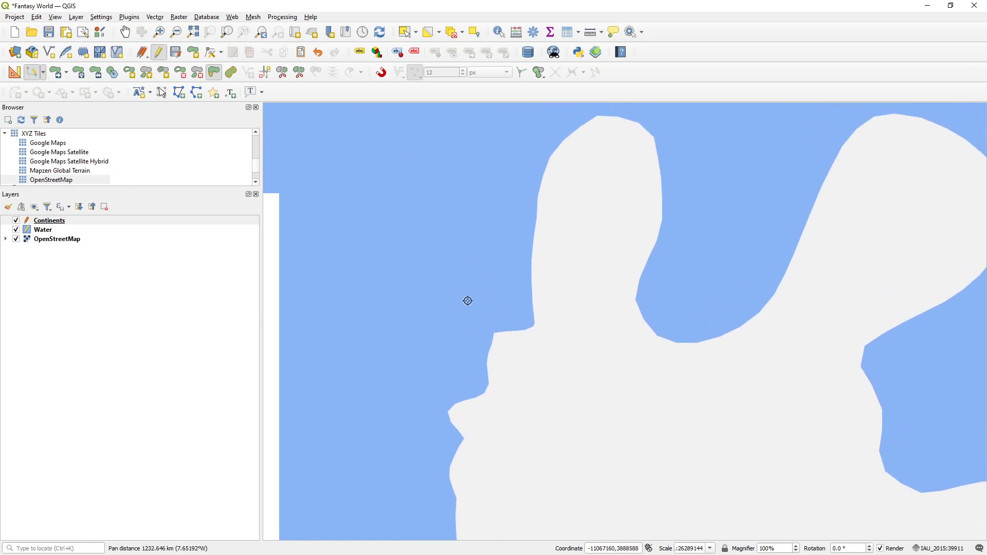
Examine the coastlines of both continents and the surrounding Water area
scroll(529, 236, down, 2)
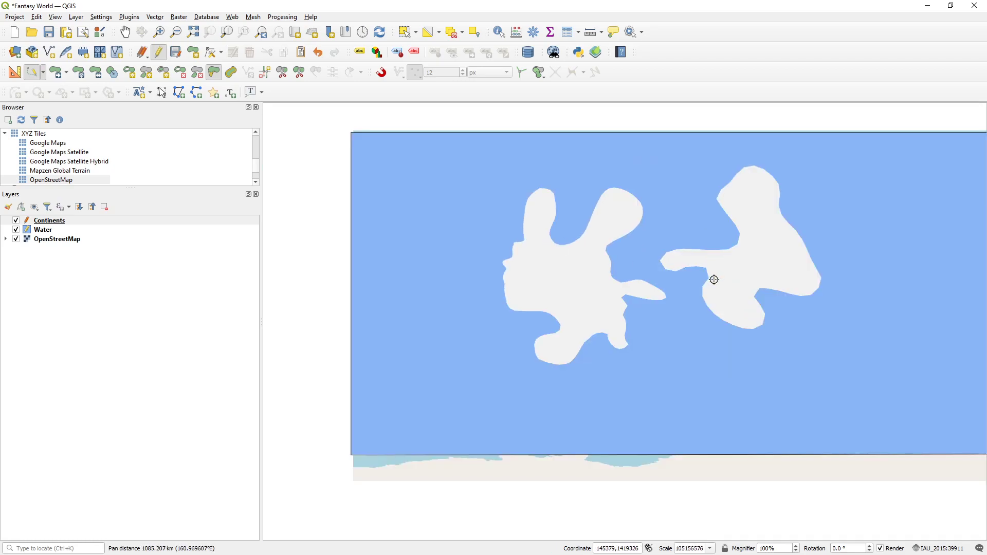
scroll(626, 269, up, 2)
drag(625, 269, 609, 170)
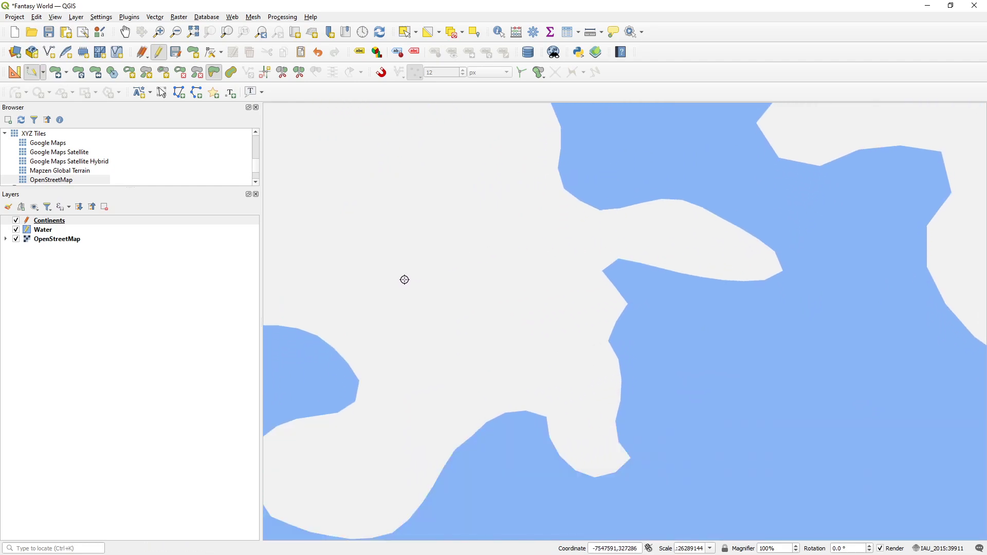
scroll(537, 263, down, 1)
drag(620, 231, 663, 389)
scroll(594, 302, down, 1)
drag(680, 320, 563, 266)
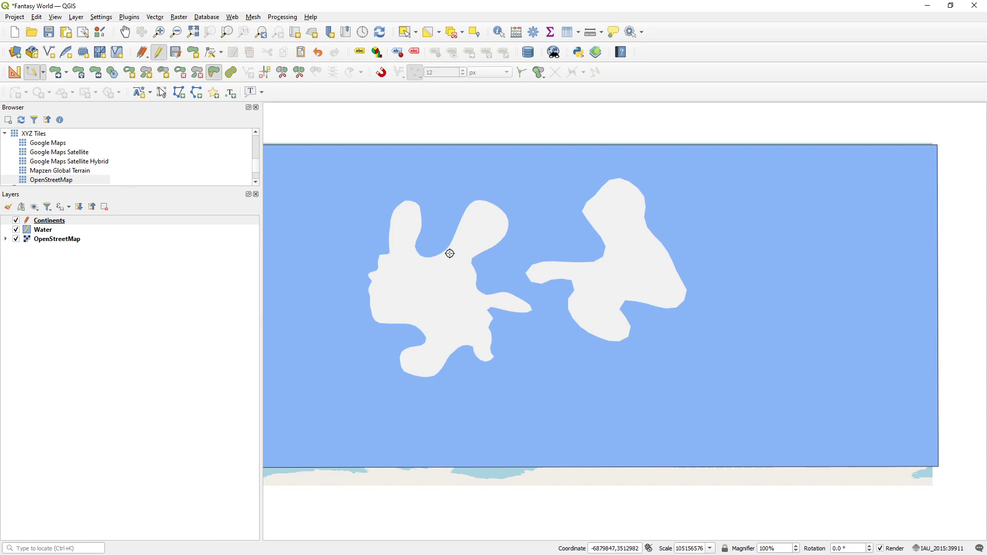
drag(431, 258, 484, 260)
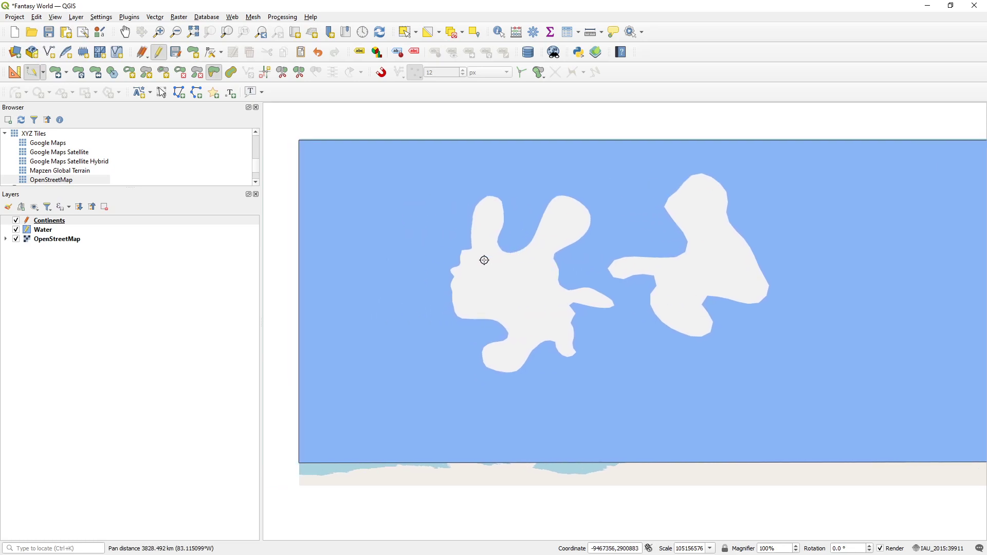
scroll(491, 261, up, 1)
drag(628, 281, 456, 242)
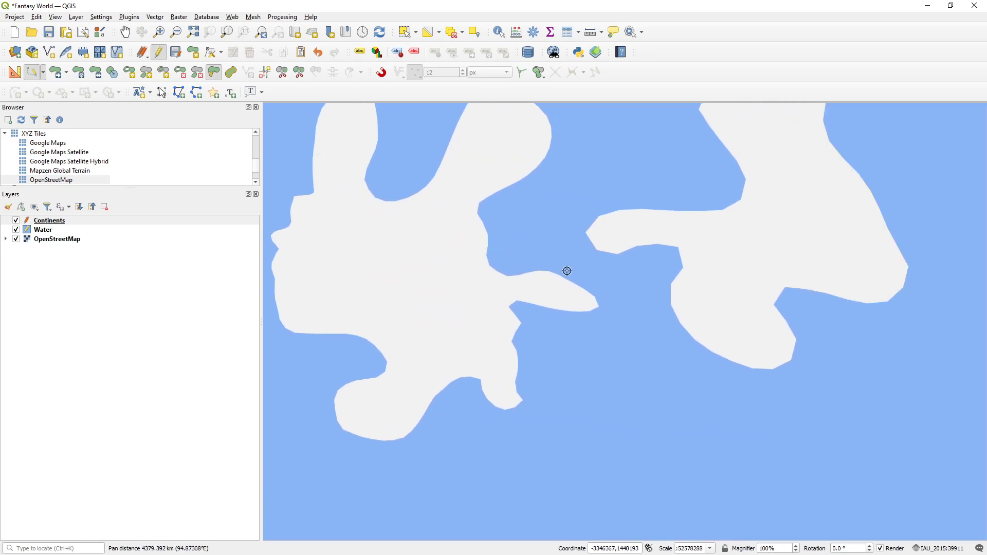
drag(653, 325, 530, 246)
drag(591, 286, 622, 271)
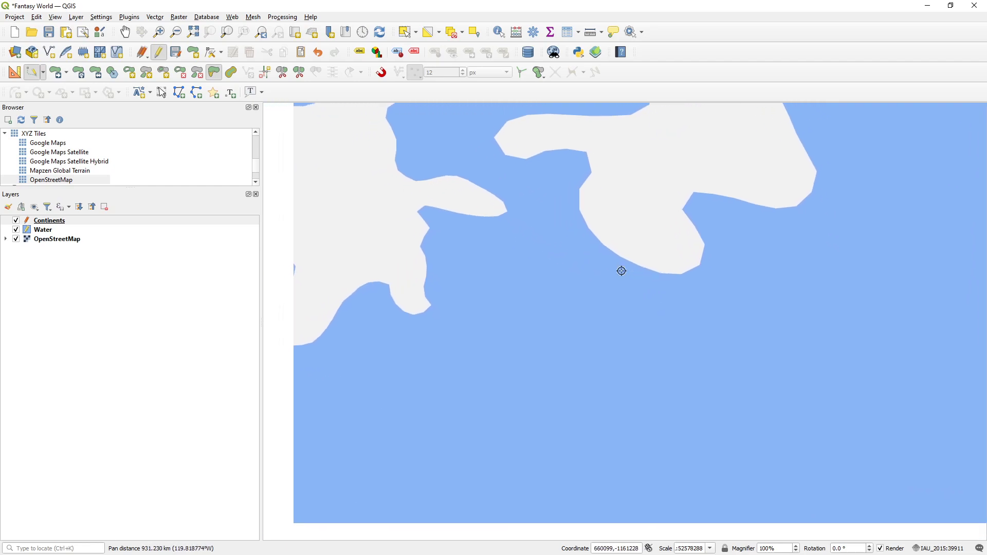
drag(520, 256, 581, 256)
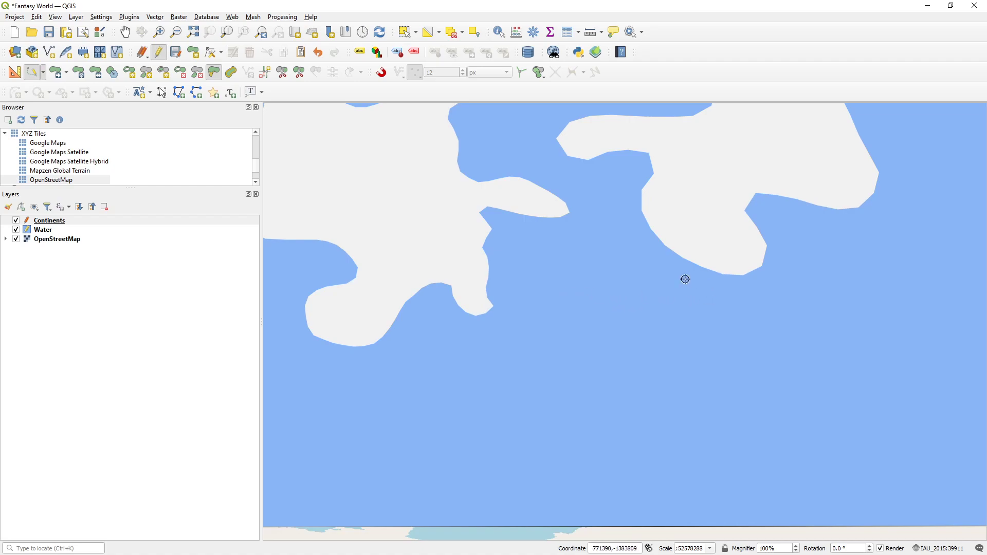
drag(718, 319, 599, 346)
scroll(526, 260, down, 1)
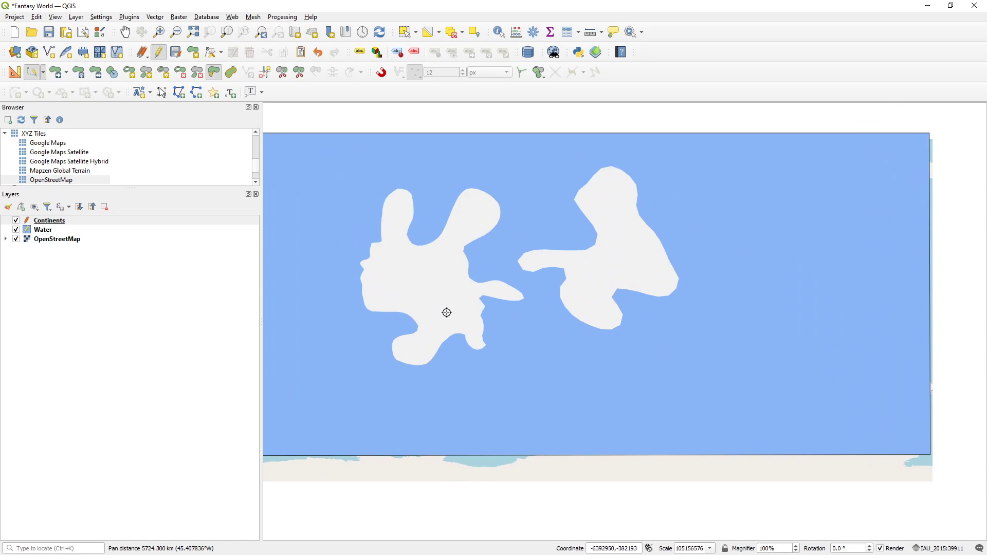
Save the project and the Continents layer's reshaping edits
click(49, 32)
click(176, 52)
Set the Continents layer's labeling mode to Single Labels in its properties
right_click(58, 220)
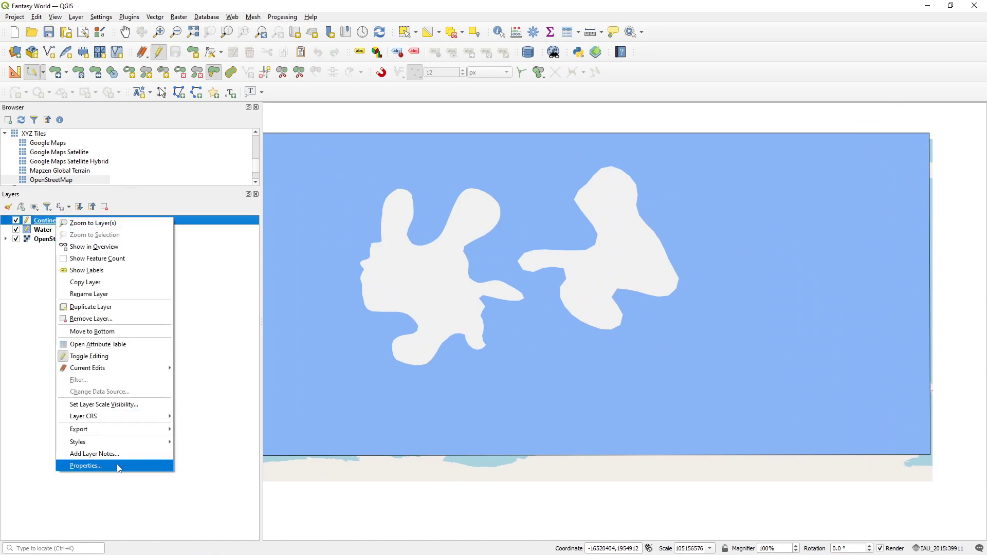
click(118, 468)
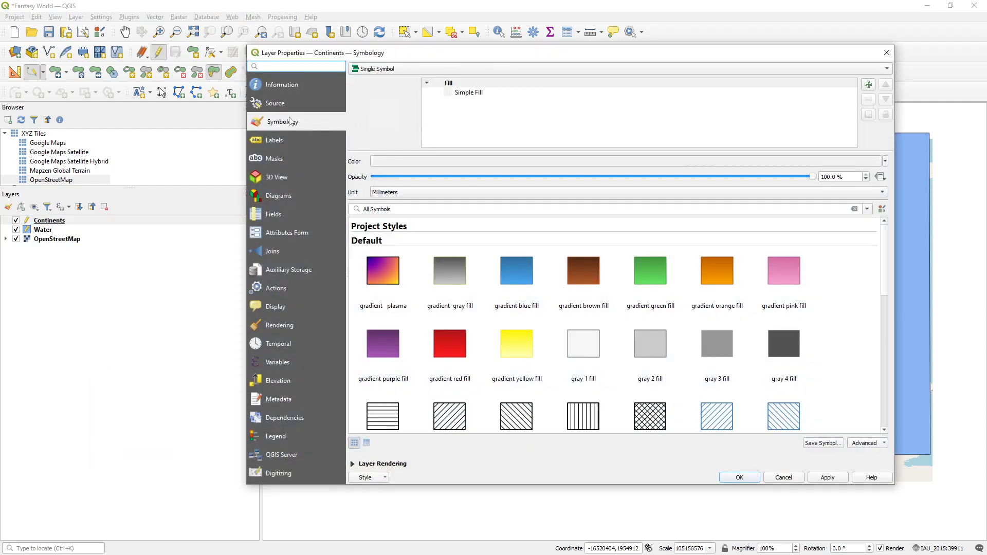
click(286, 140)
click(390, 69)
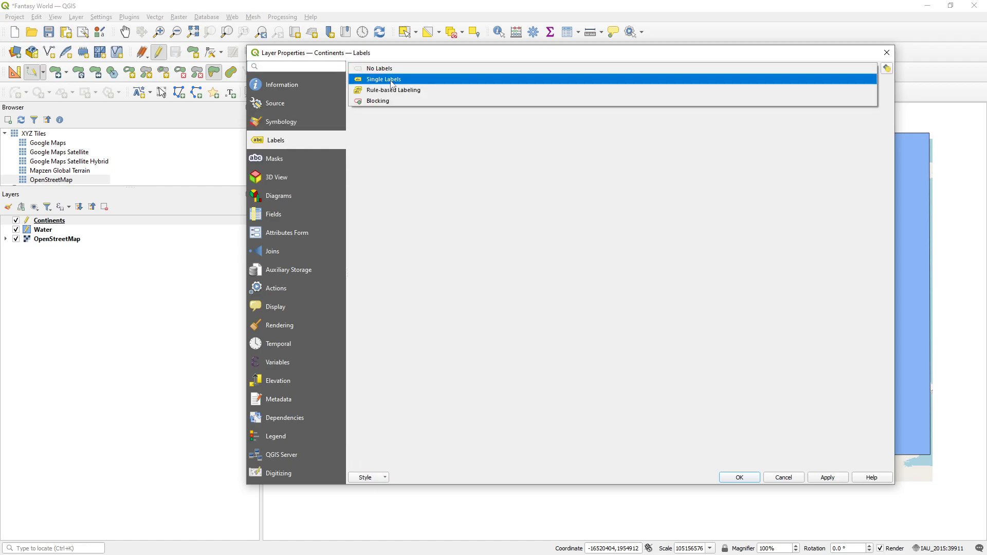
click(391, 79)
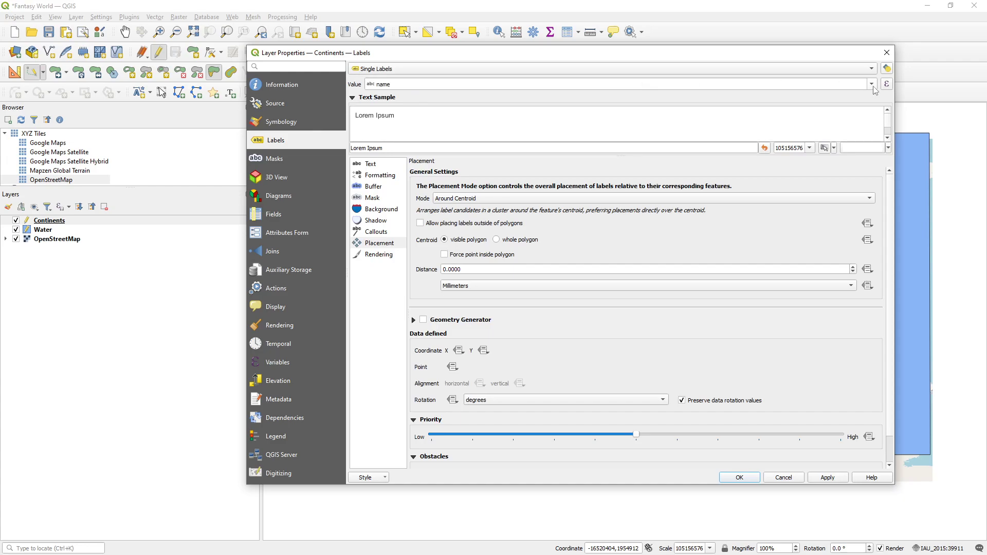
Set the Continents label text to the Roboto font in the Black style
click(373, 165)
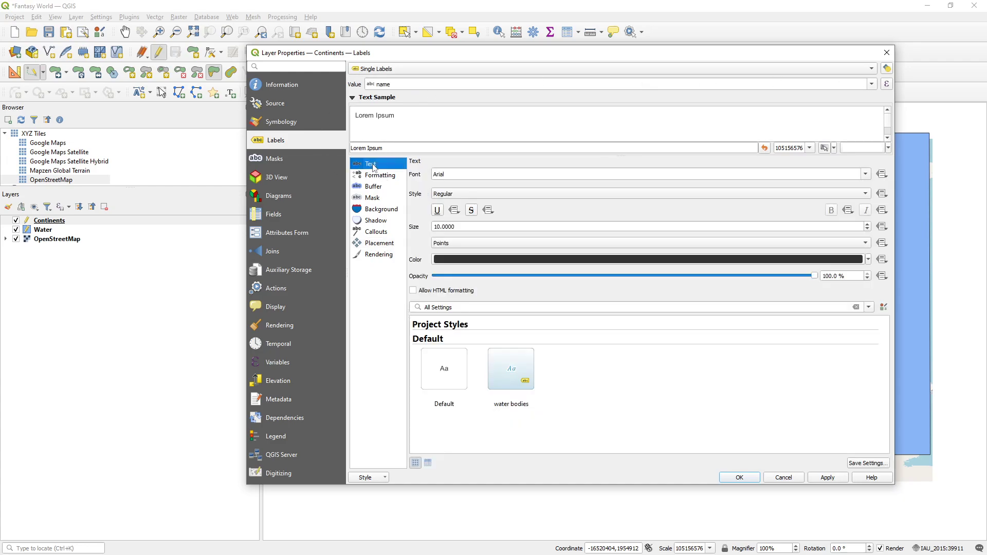
click(464, 174)
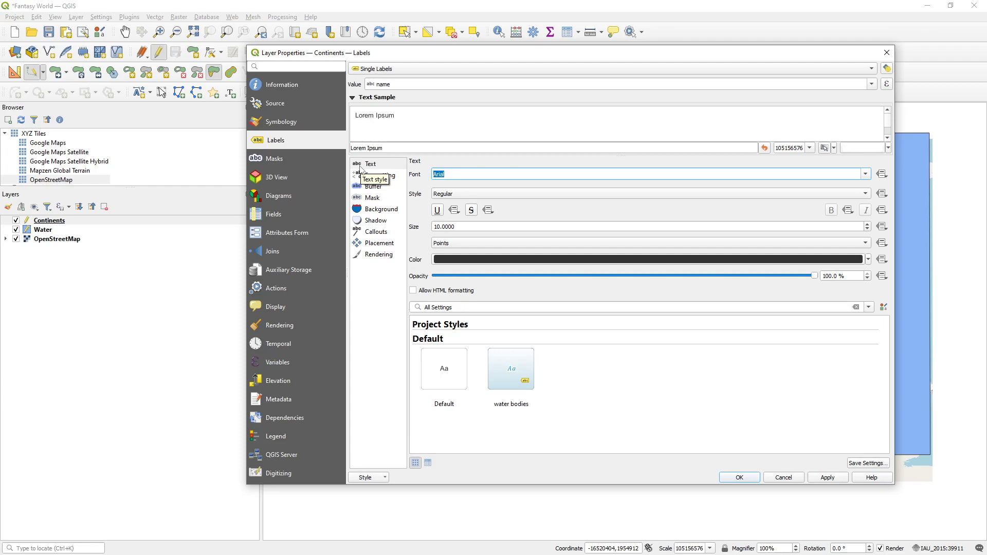
text(Roboto)
key(Tab)
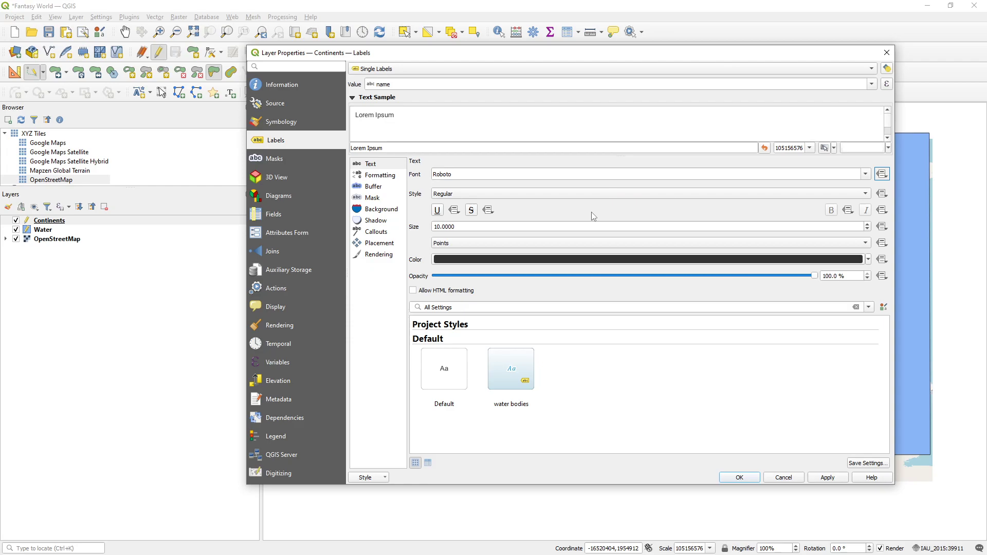
click(477, 197)
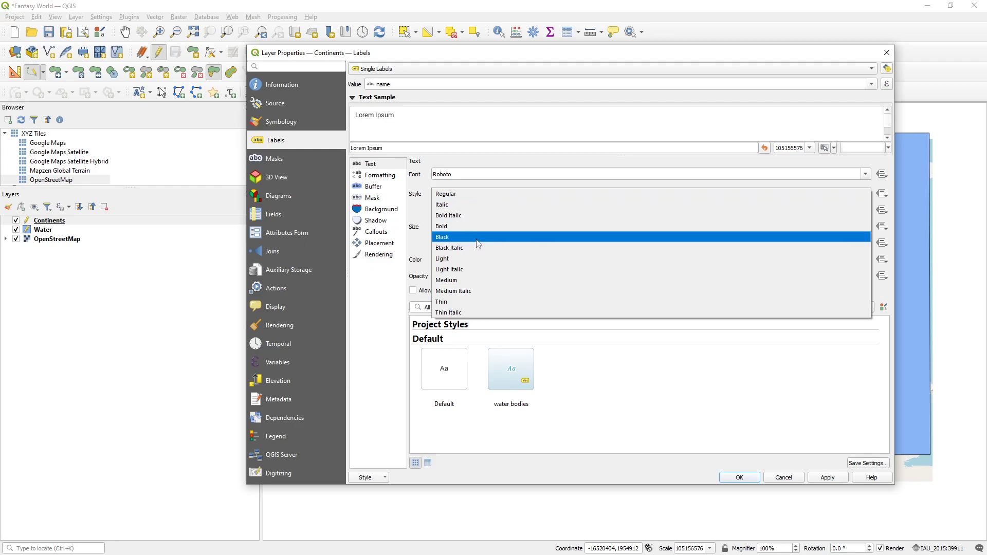
click(477, 238)
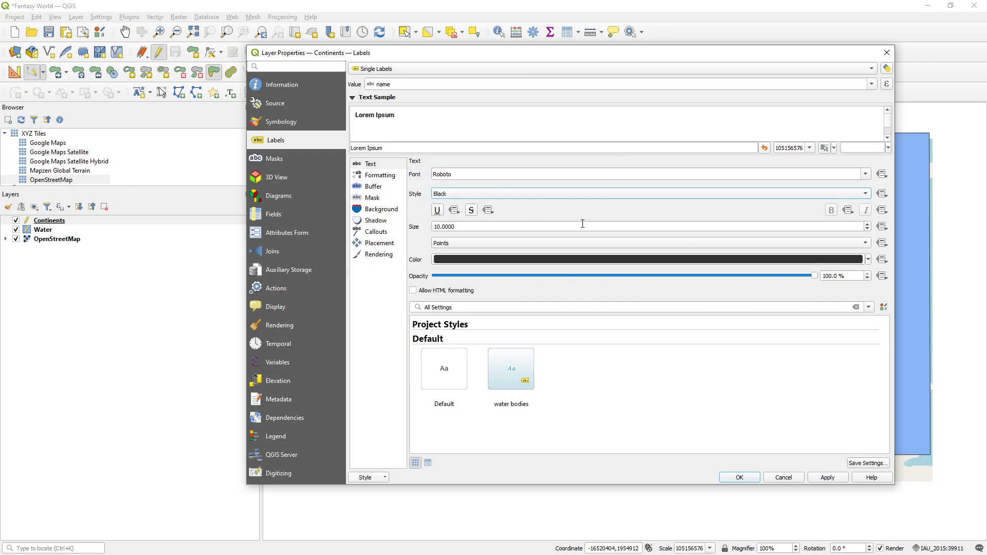
Add a text buffer at 50% opacity to the Continents labels and accept the layer properties
click(372, 188)
click(423, 175)
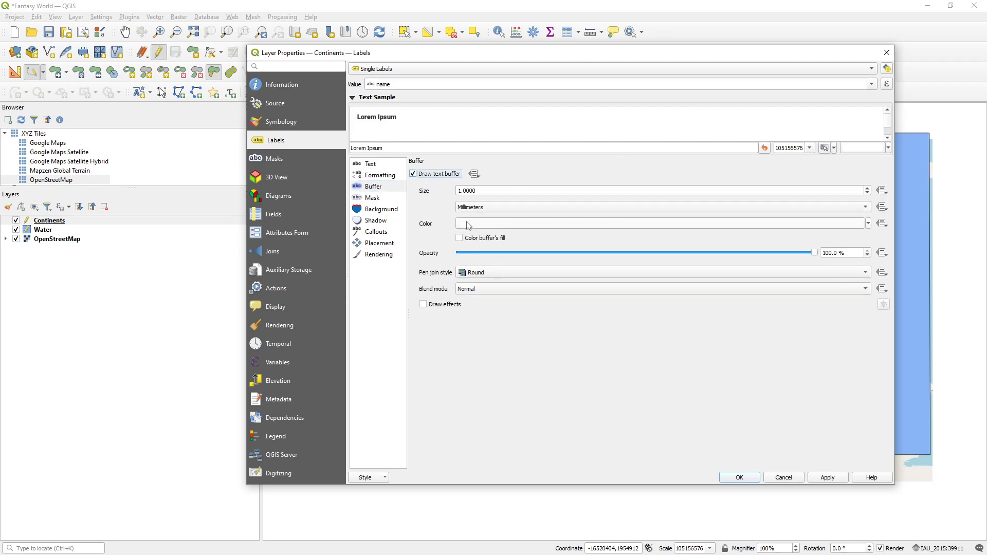
click(854, 225)
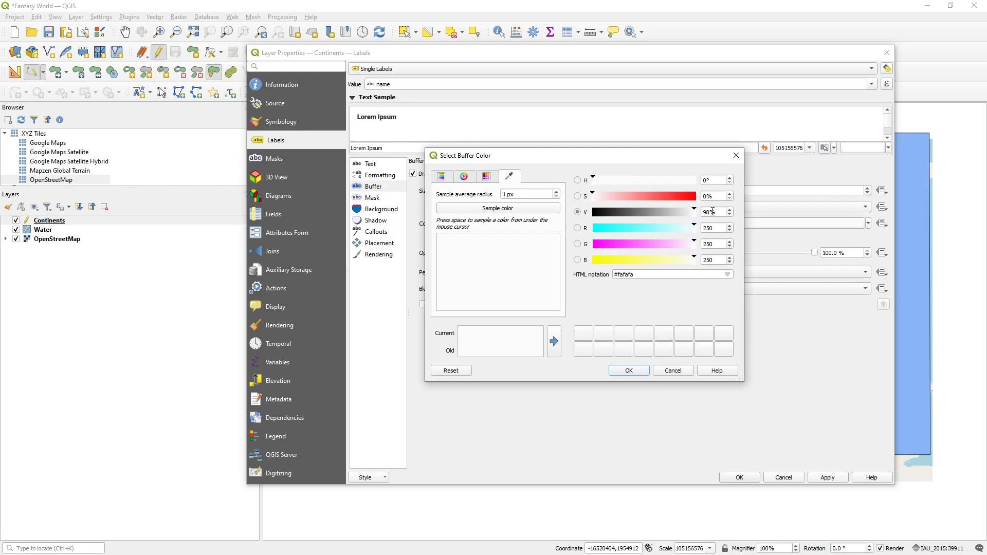
click(680, 370)
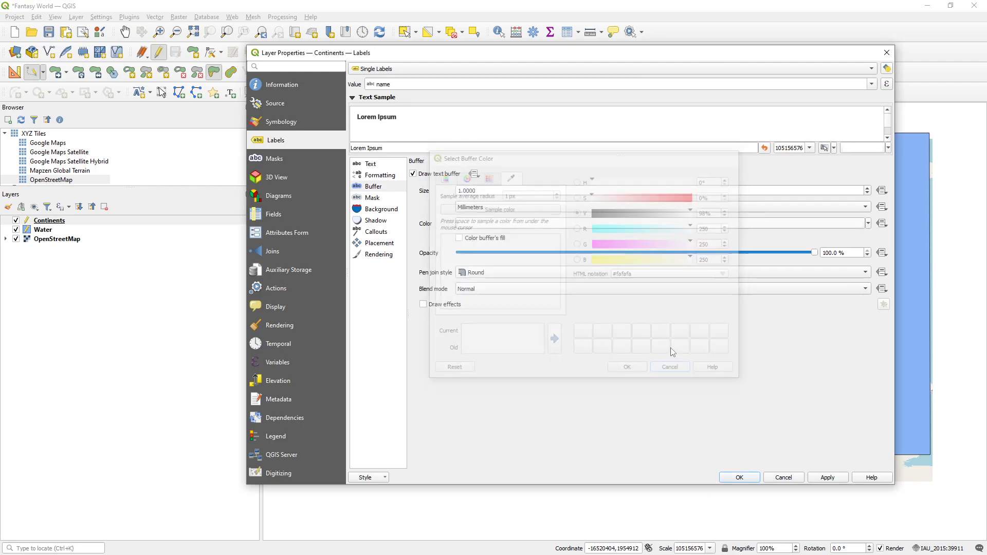
click(510, 194)
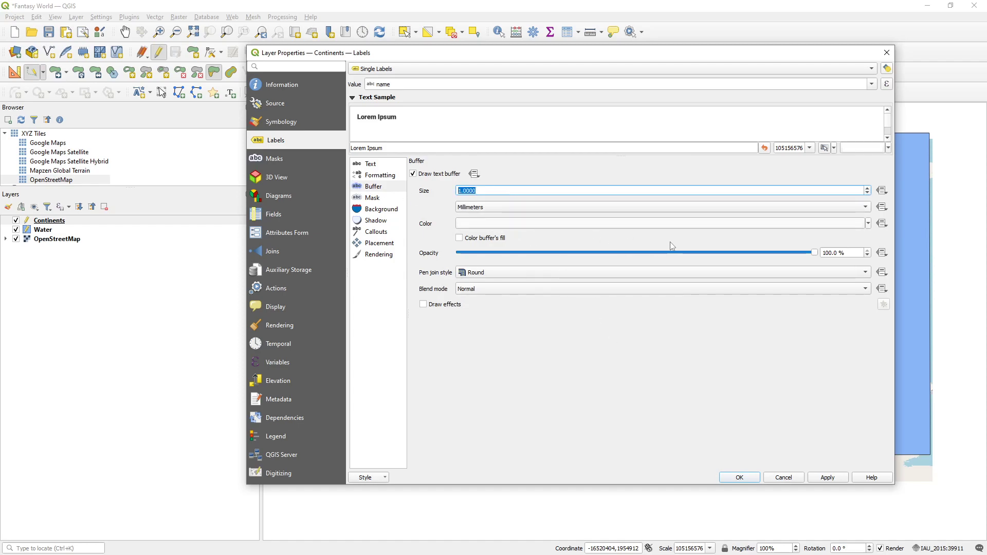
drag(815, 253, 684, 251)
drag(650, 252, 637, 252)
click(834, 253)
text(50)
click(755, 366)
click(747, 478)
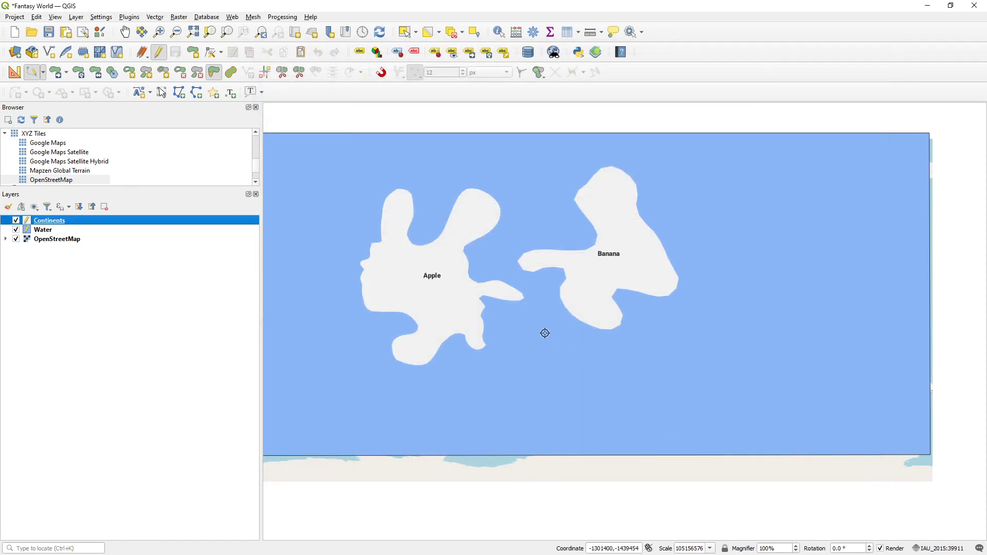
Change the Continents label font style to Bold and accept the layer properties
scroll(458, 283, up, 1)
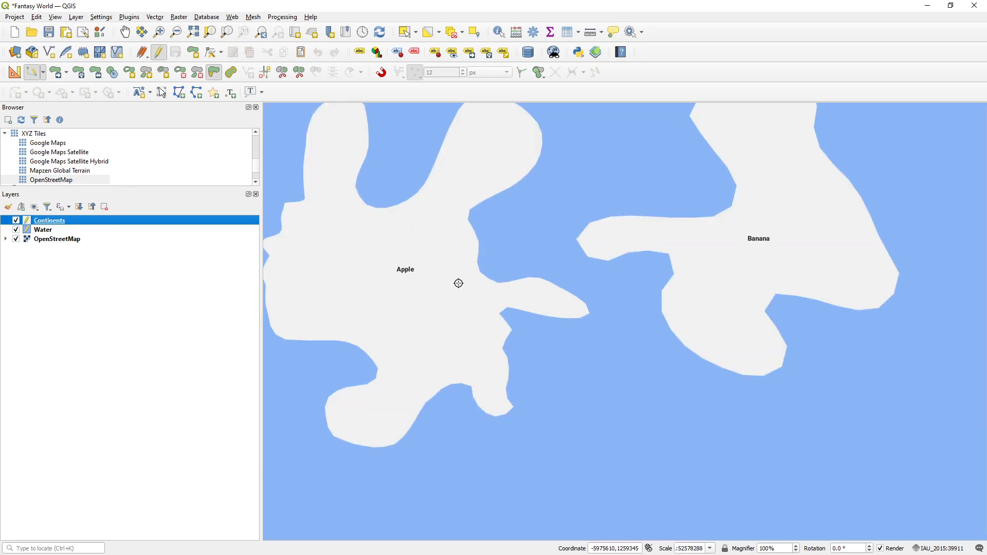
double_click(76, 224)
click(371, 164)
click(471, 193)
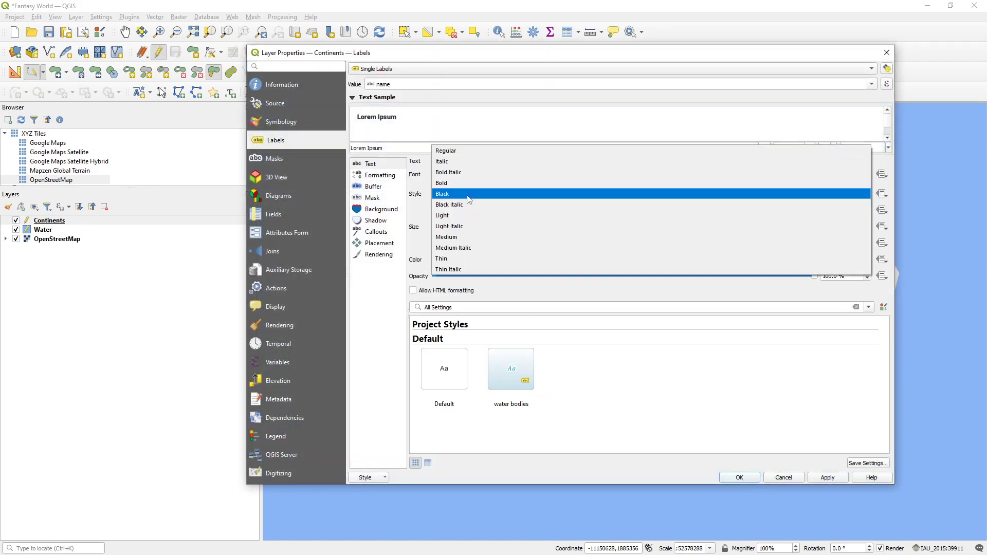
click(464, 184)
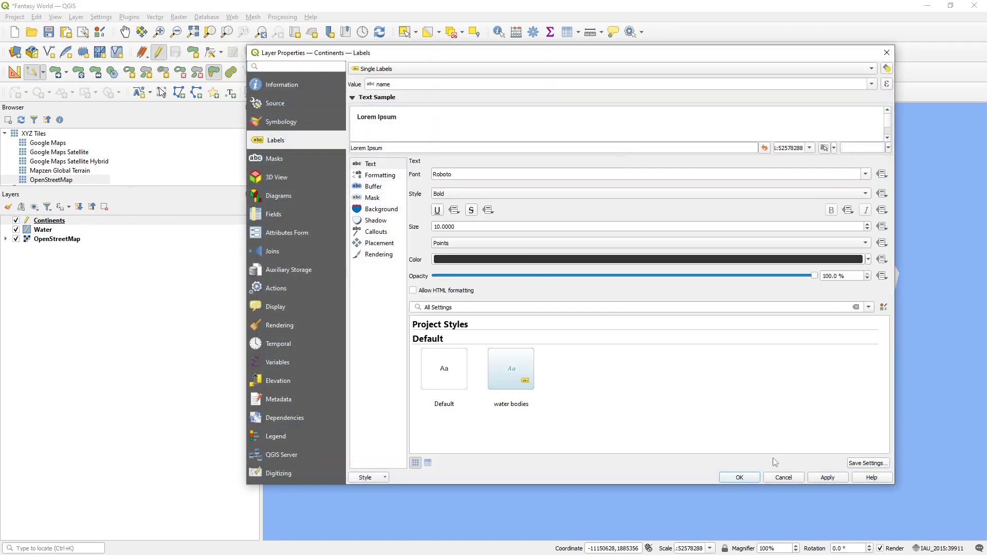
click(739, 477)
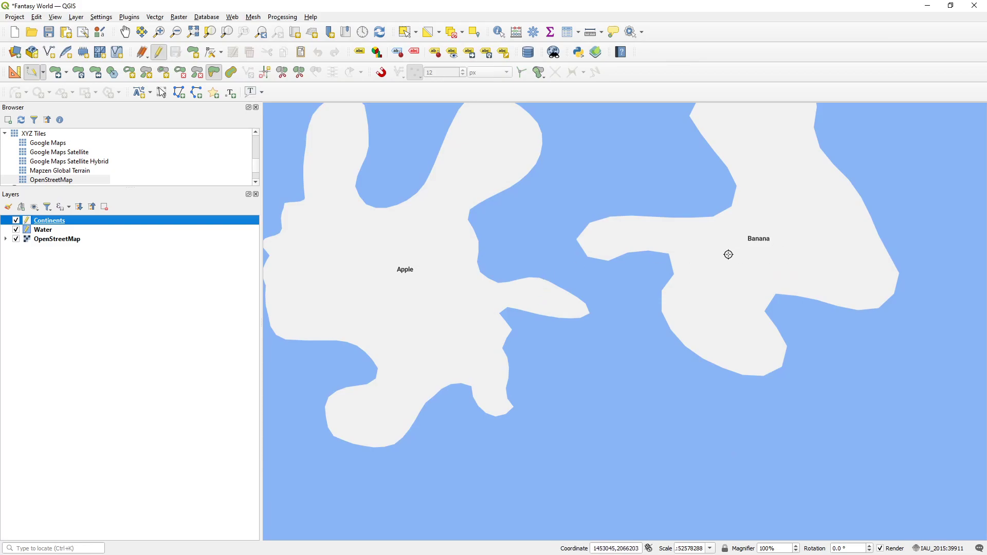
Lower the Continents label buffer's opacity to 35.2% and save the project
drag(484, 265, 546, 311)
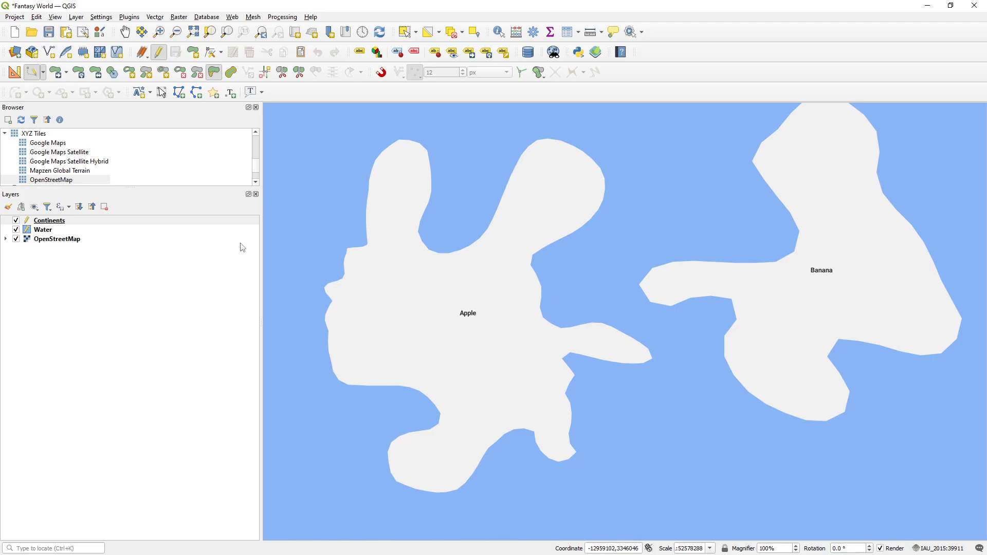
click(56, 222)
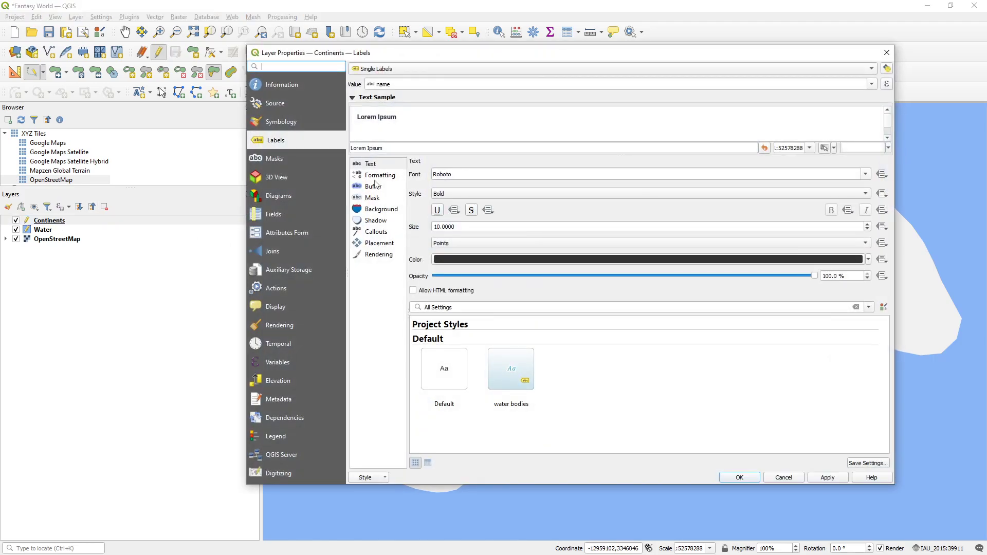
click(374, 187)
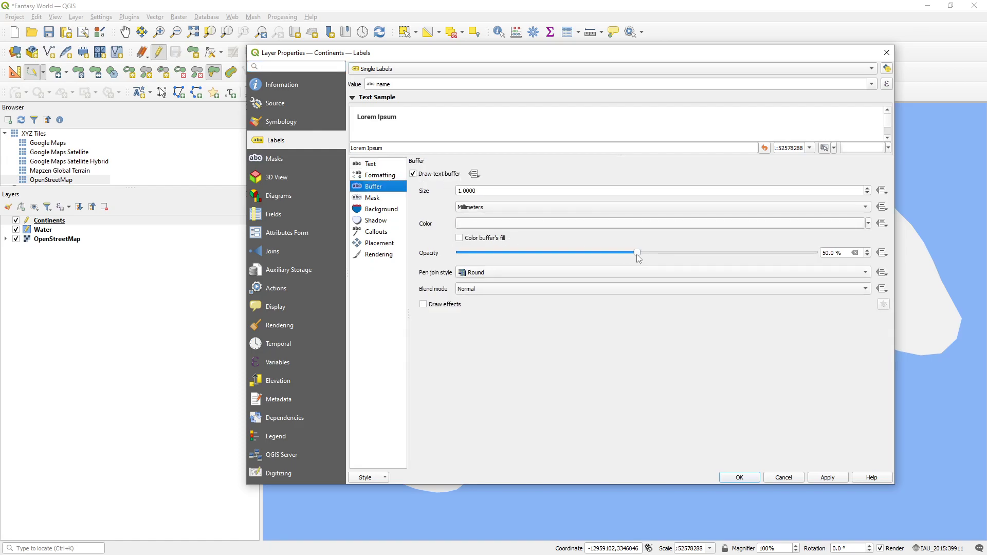
drag(638, 257, 585, 259)
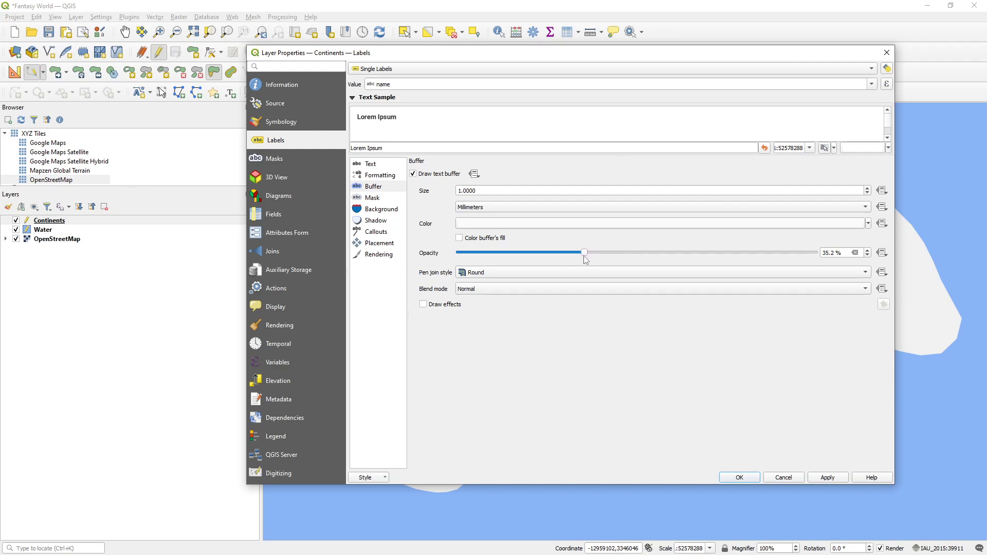
click(740, 477)
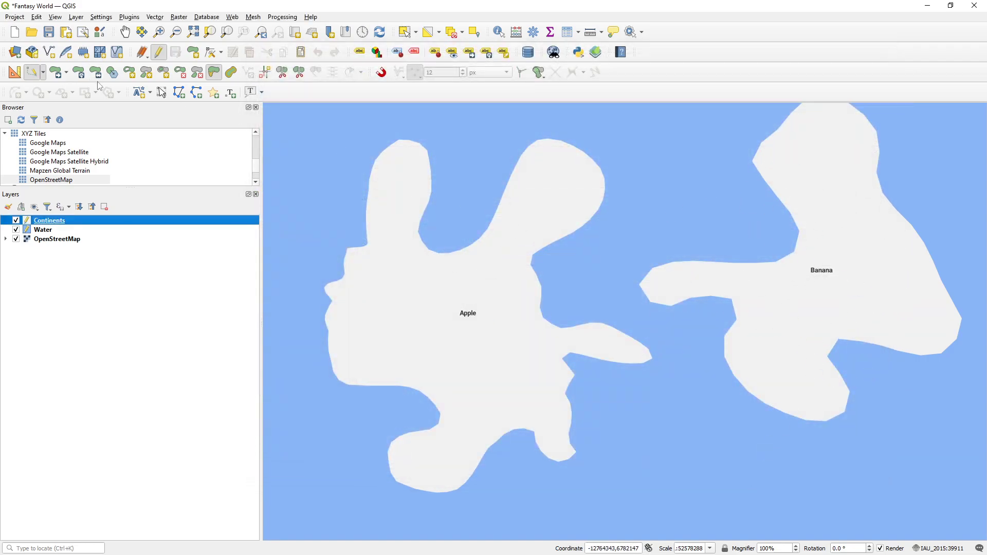
click(49, 32)
Start a new shapefile layer with the file name Contours in the A World 2022-V2 folder
click(75, 18)
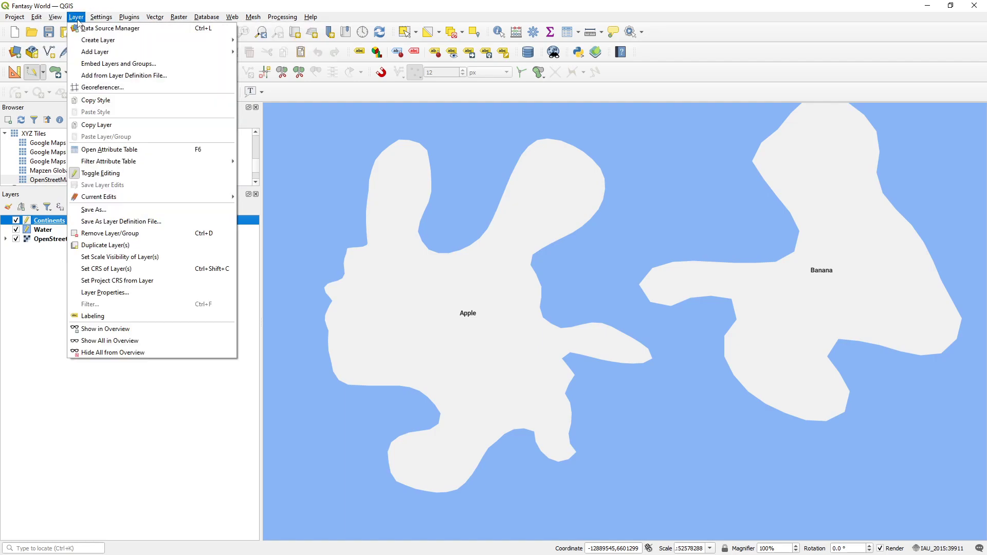
mouse_move(128, 43)
click(277, 54)
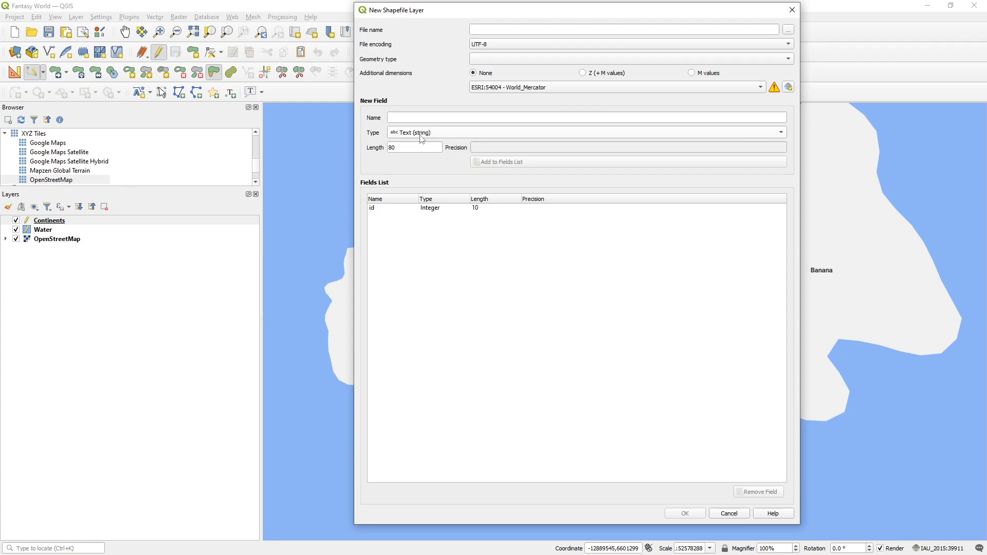
click(788, 29)
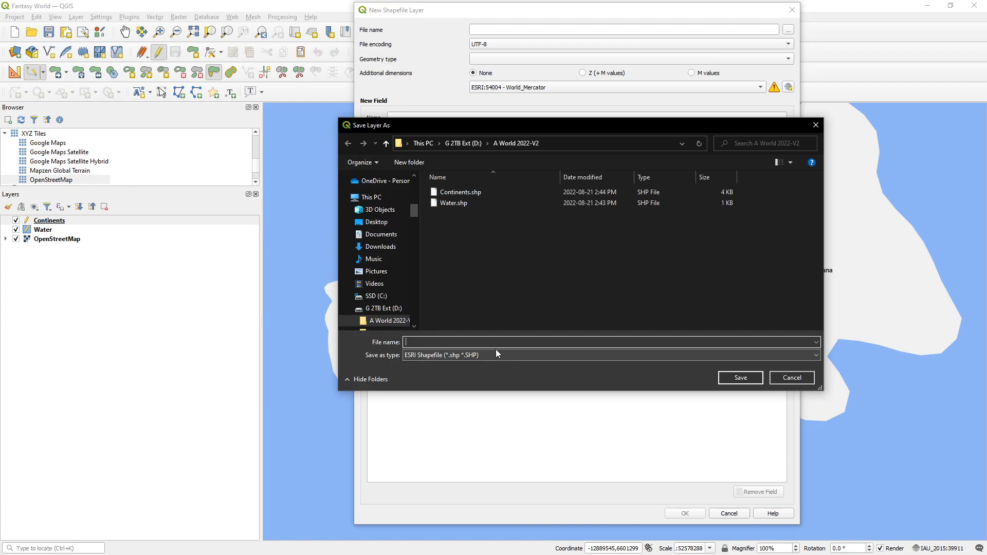
text(Contour Ma)
key(BackSpace)
key(BackSpace)
key(BackSpace)
text(s)
key(Return)
Set the new shapefile's geometry type to Polygon and its CRS to the project CRS, IAU_2015:39911
click(569, 61)
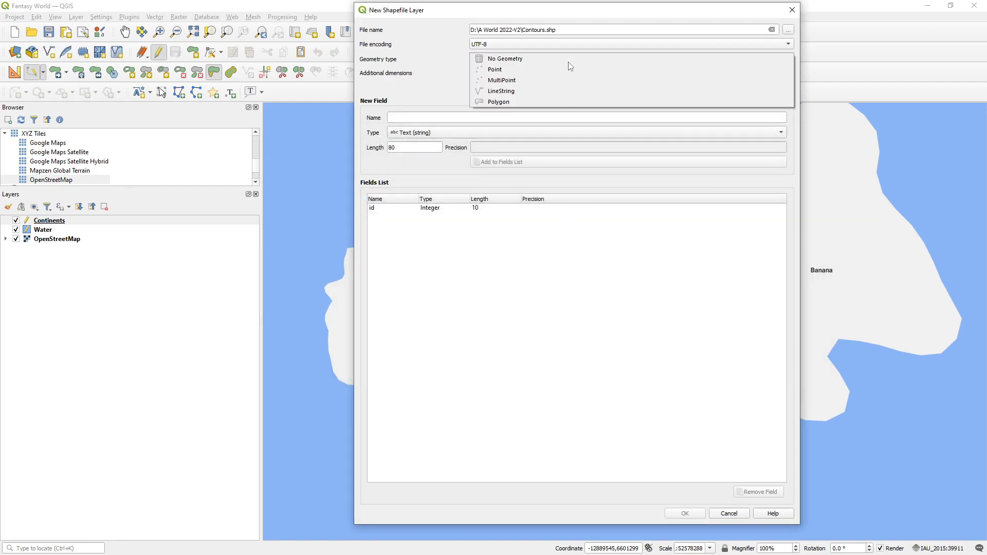
click(509, 103)
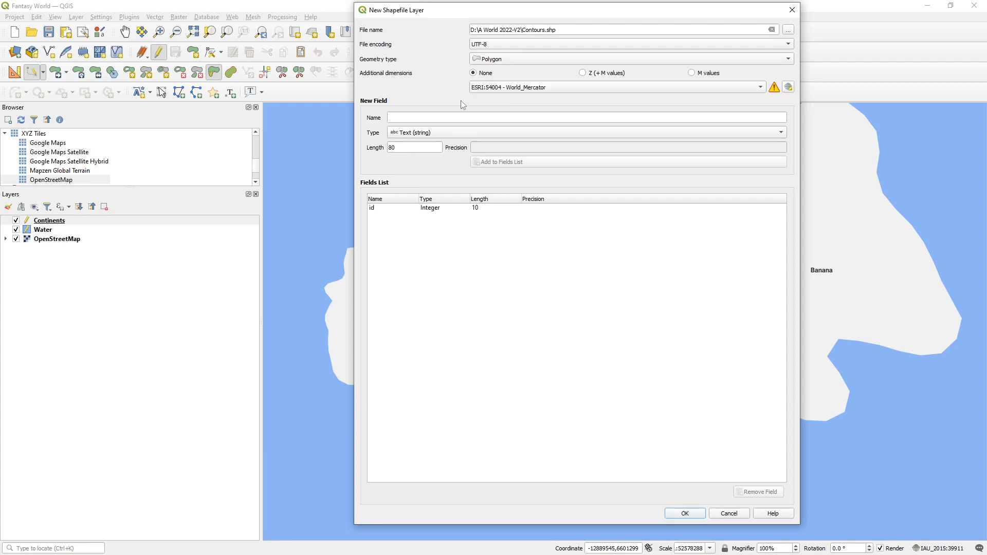
click(565, 85)
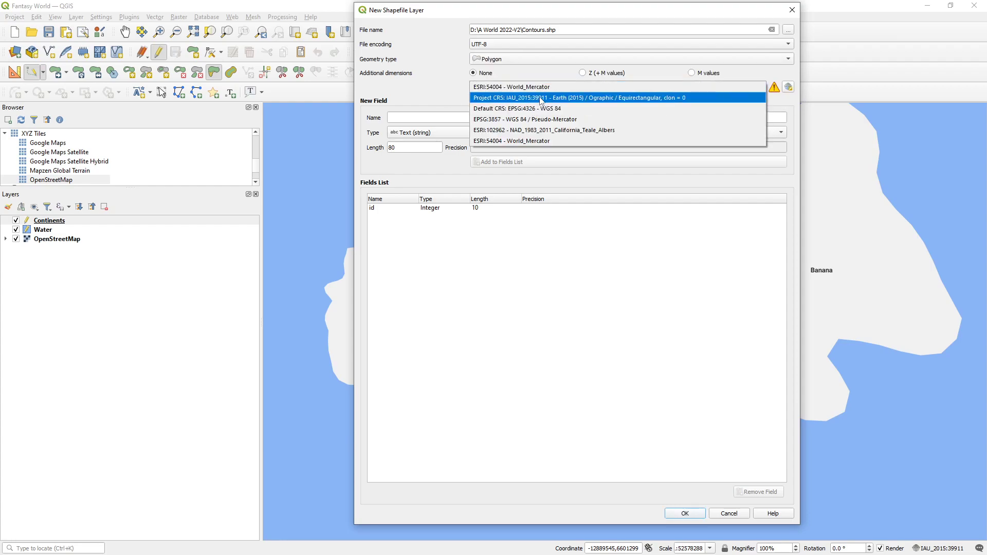
click(556, 97)
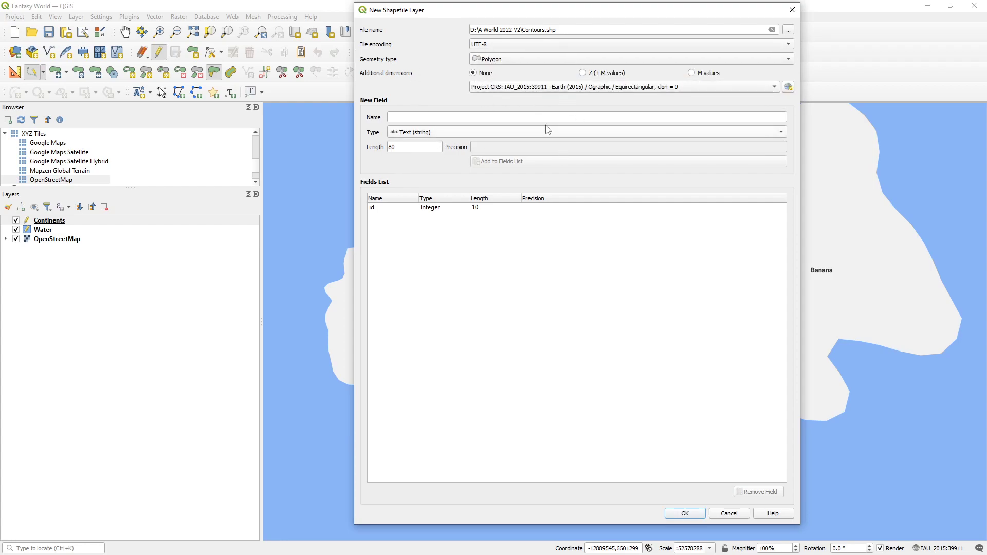
Add a 32-bit integer field named height to the fields list and create the Contours layer
click(418, 132)
click(419, 139)
click(420, 117)
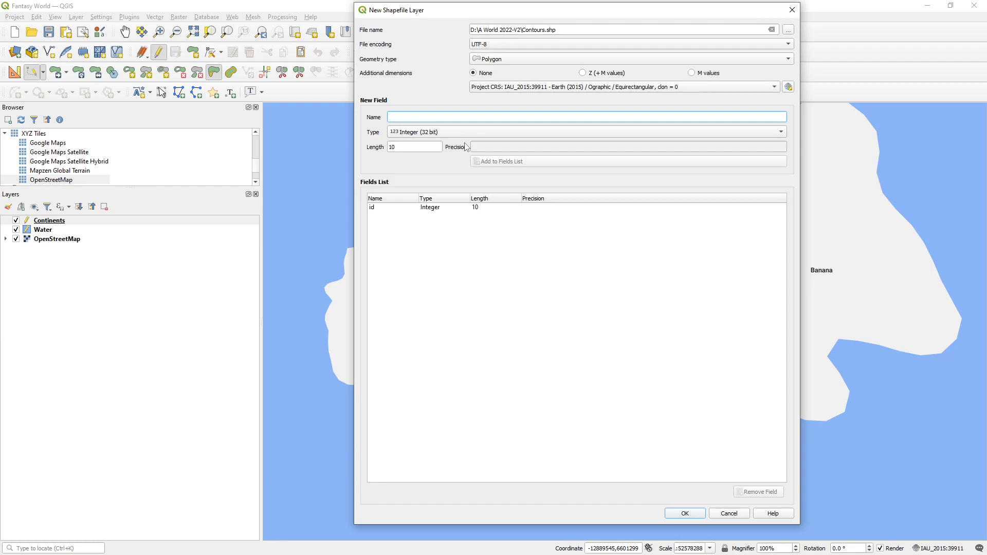
text(height)
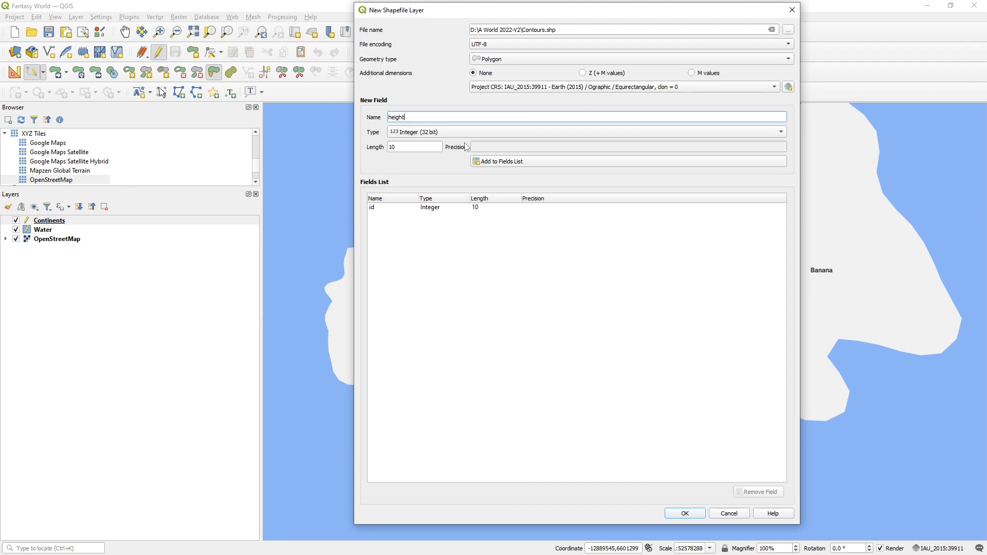
click(505, 161)
click(401, 215)
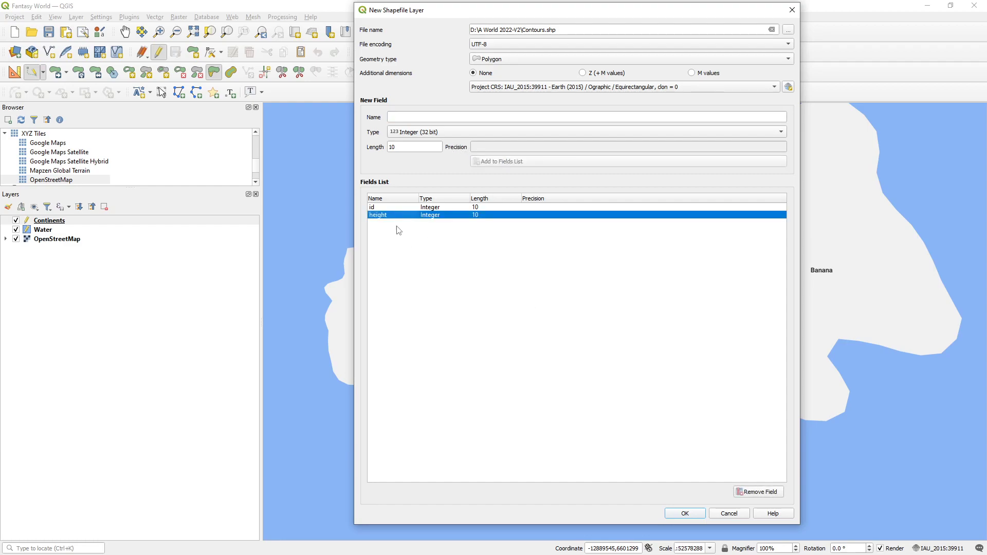
click(685, 514)
Save the project with the new Contours layer
click(55, 35)
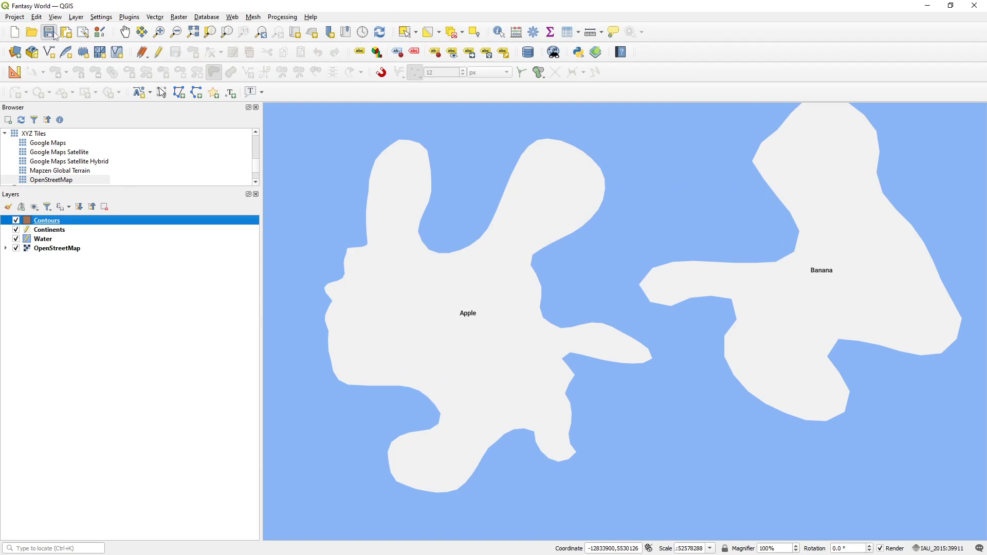
double_click(48, 222)
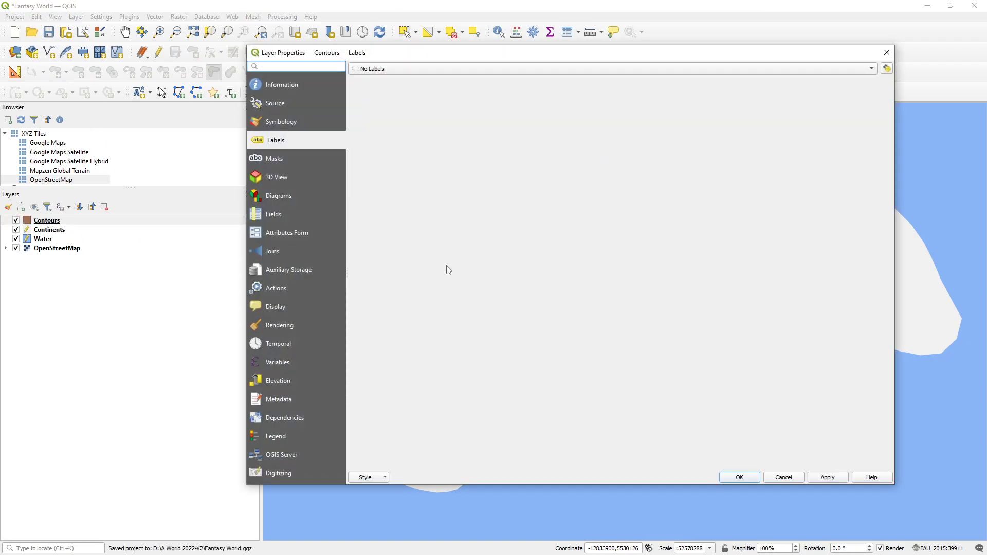
click(789, 477)
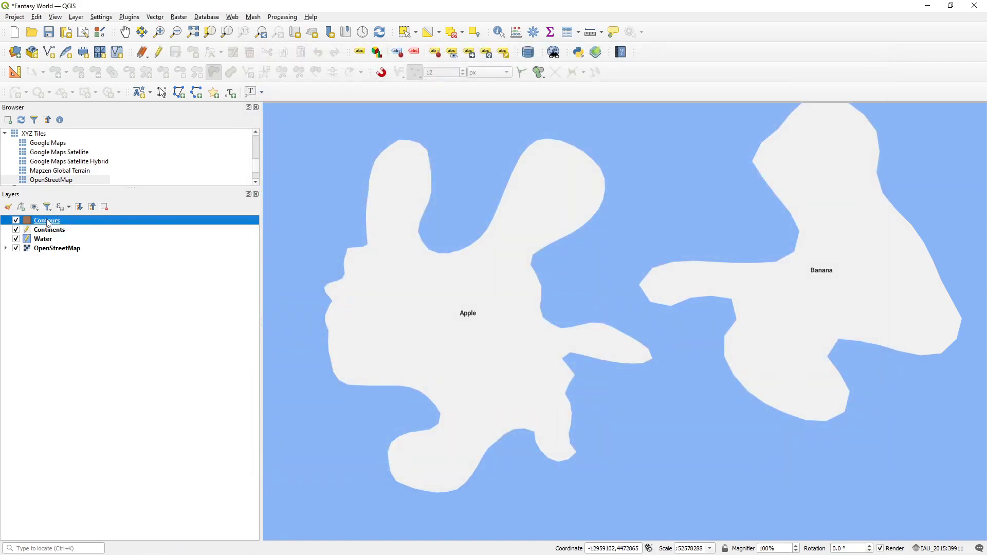
Set the default value of the Contours layer's id field to maximum(id)+1 and save the project
double_click(47, 221)
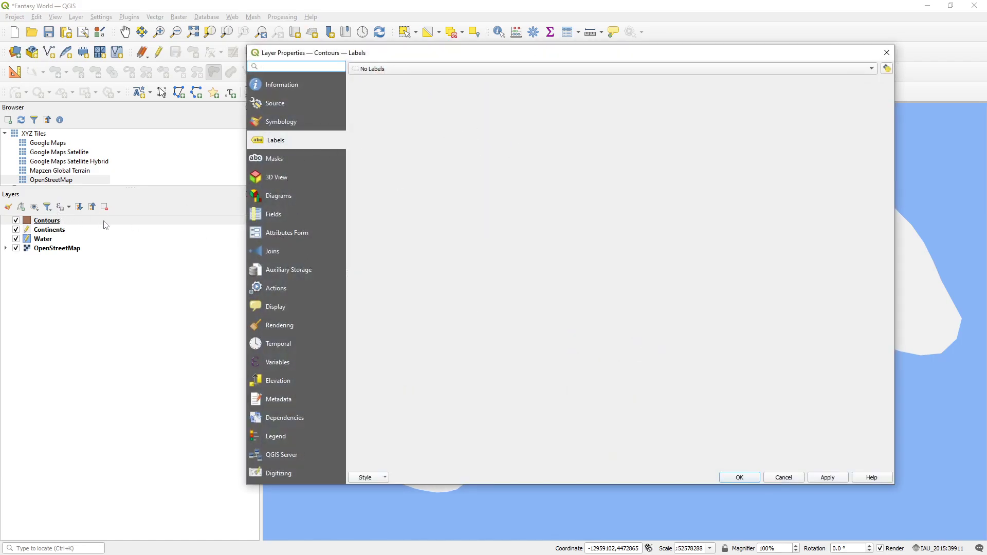
click(288, 232)
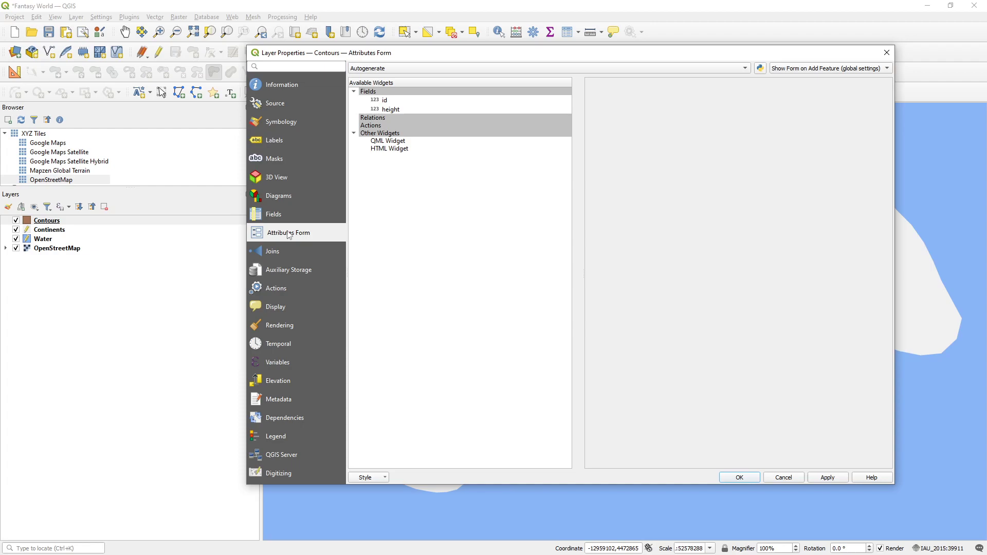
click(393, 105)
click(673, 344)
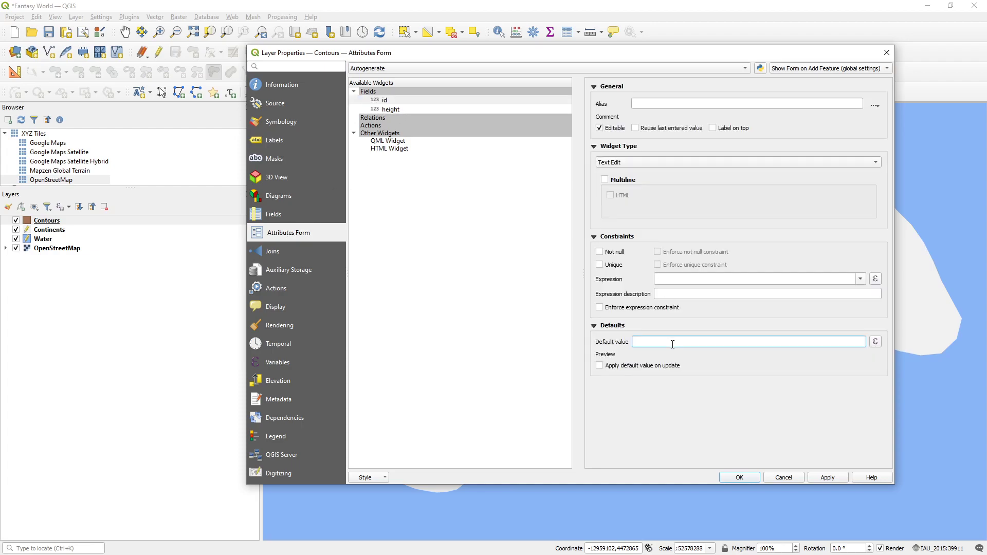
text(maximum()
text(id)+1)
drag(670, 330, 471, 325)
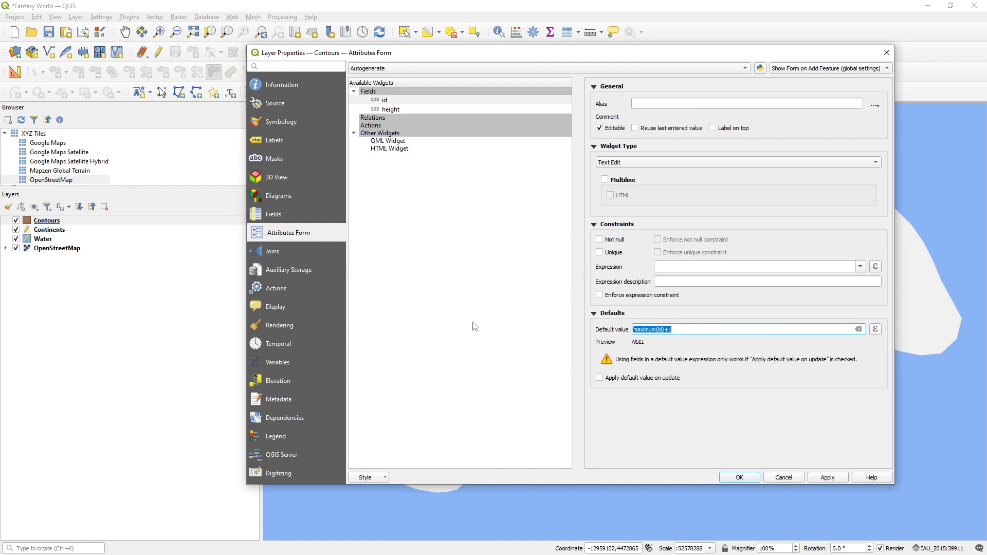
click(693, 333)
drag(670, 329, 549, 327)
click(712, 332)
drag(671, 329, 516, 331)
click(725, 329)
click(751, 477)
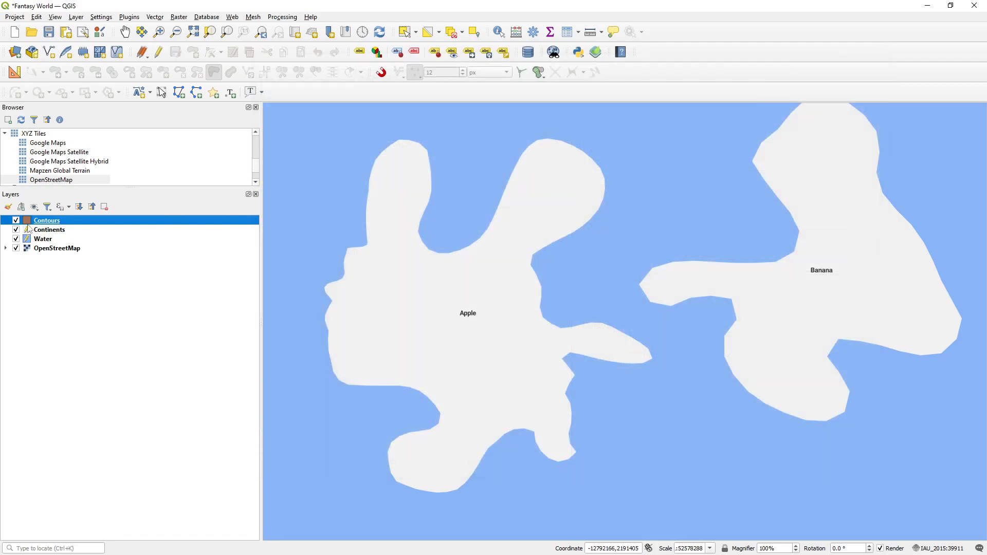
click(49, 32)
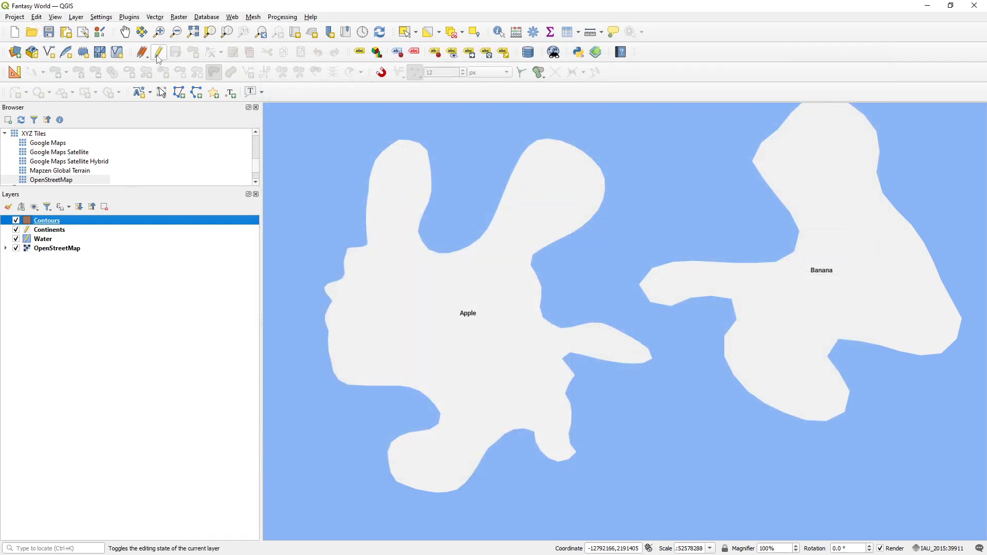
Enable editing on the Contours layer and start adding a polygon feature
click(158, 54)
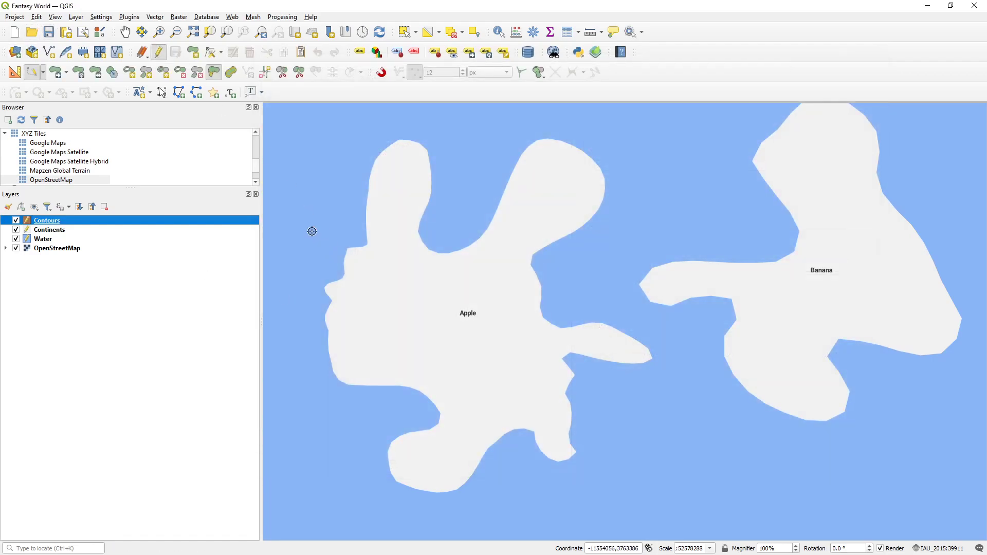
click(195, 55)
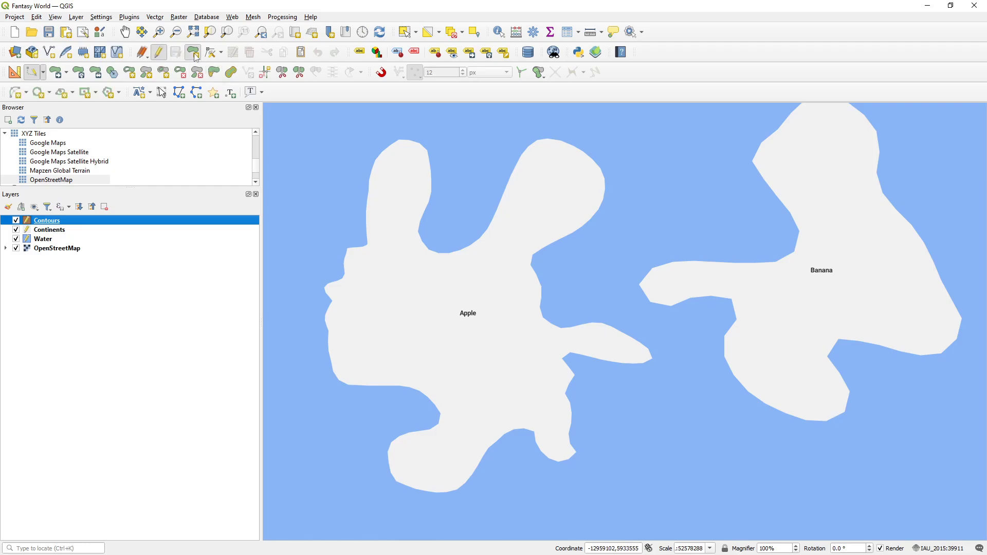
Turn on snapping, switch it to Advanced Configuration and open the project snapping options
click(381, 74)
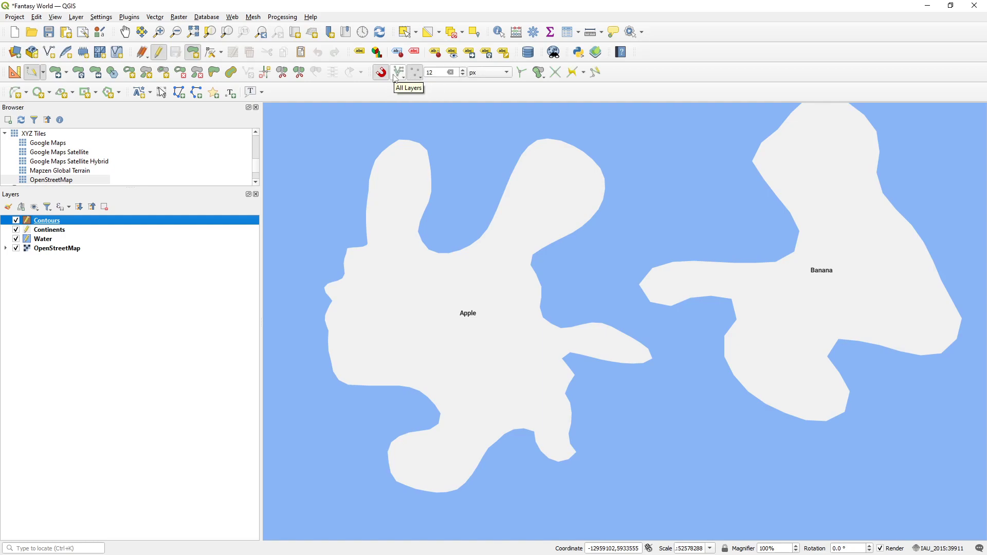
click(400, 76)
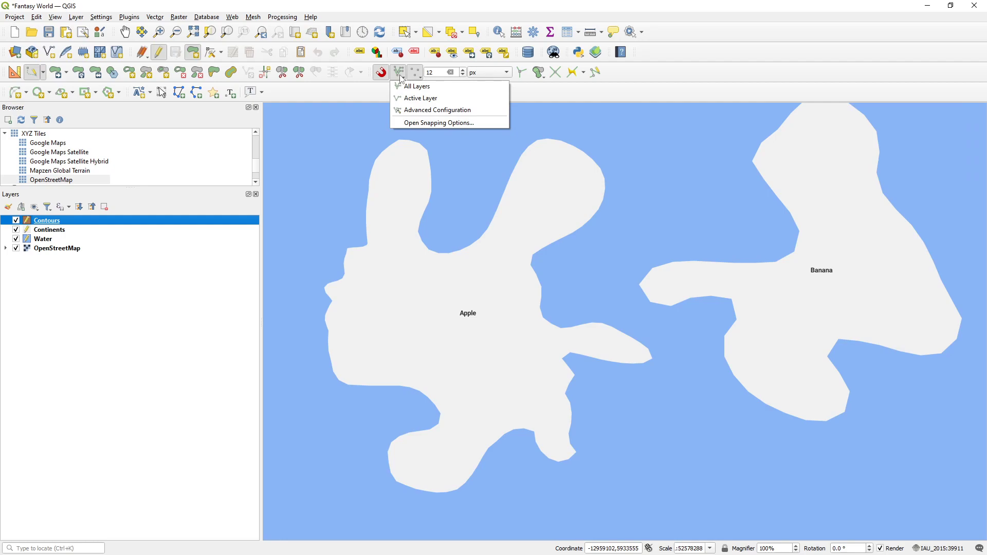
click(430, 111)
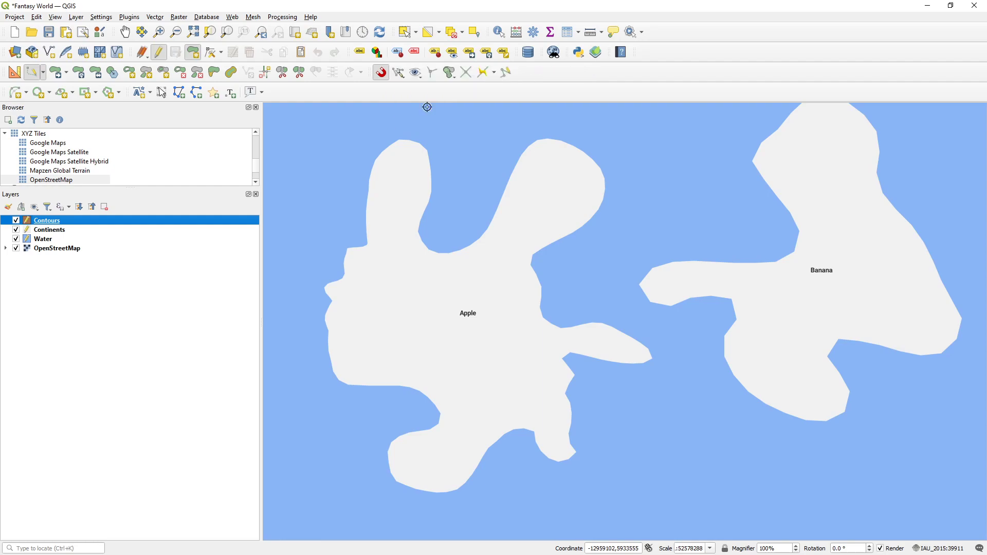
click(399, 74)
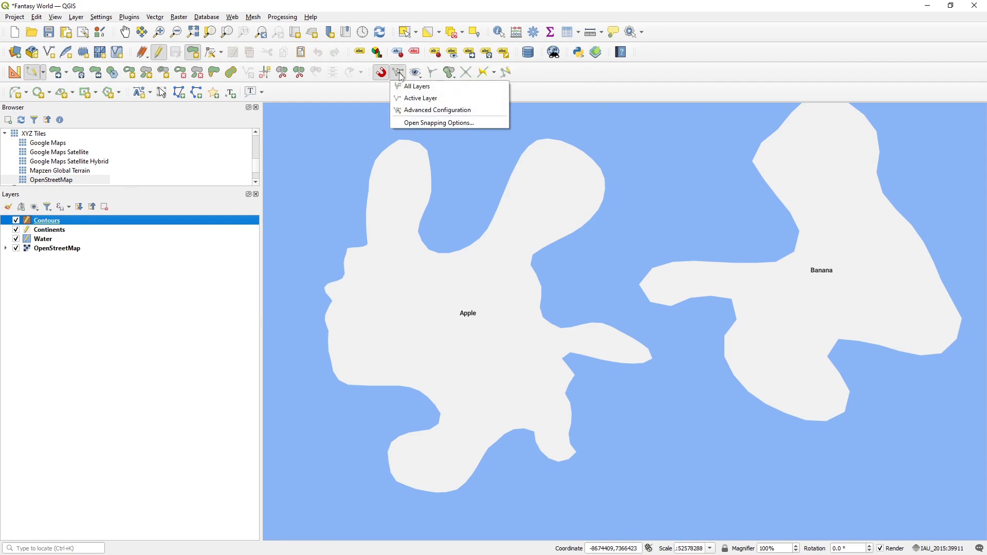
click(432, 125)
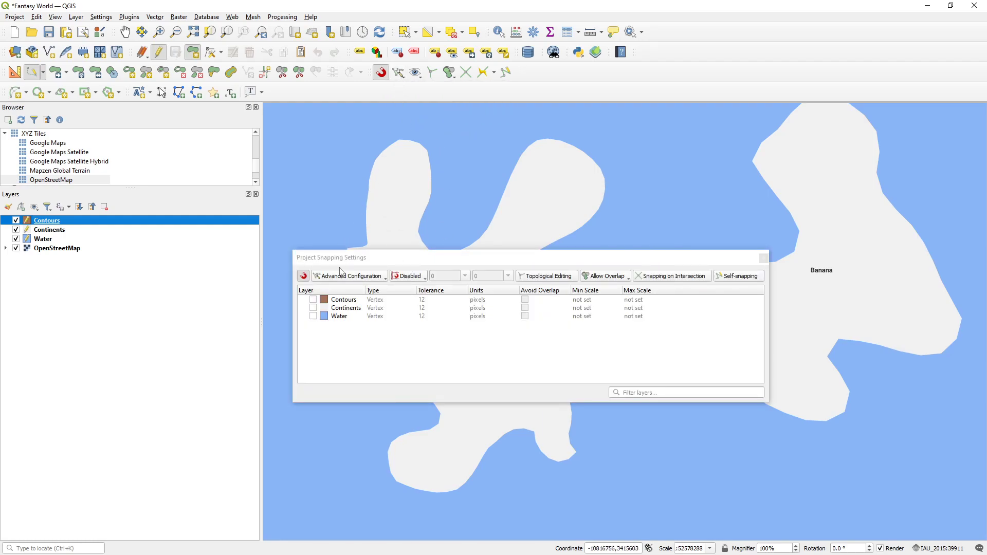
drag(363, 252, 363, 221)
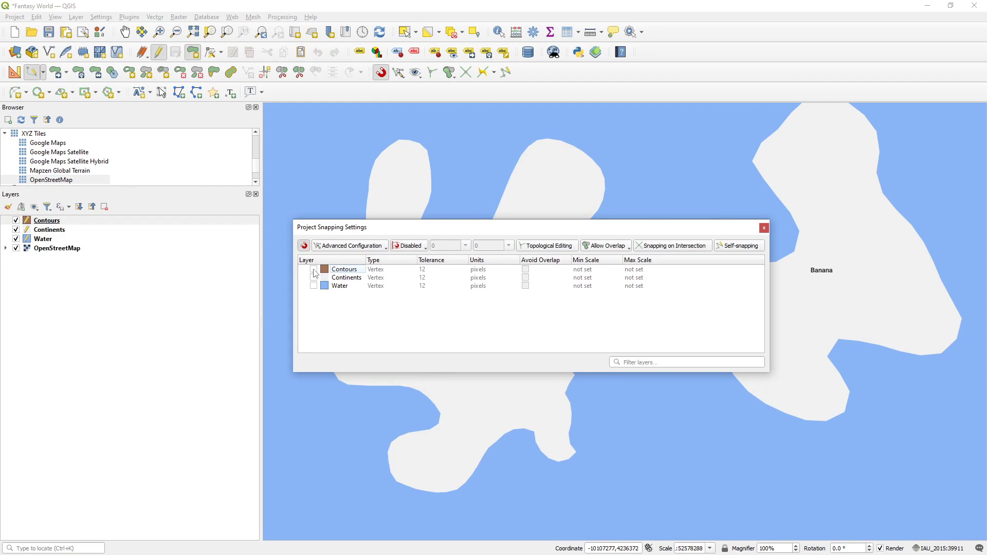
Enable snapping to the Continents layer with a tolerance of 24 pixels, then save the project
click(314, 278)
double_click(429, 277)
drag(430, 278, 411, 280)
key(Return)
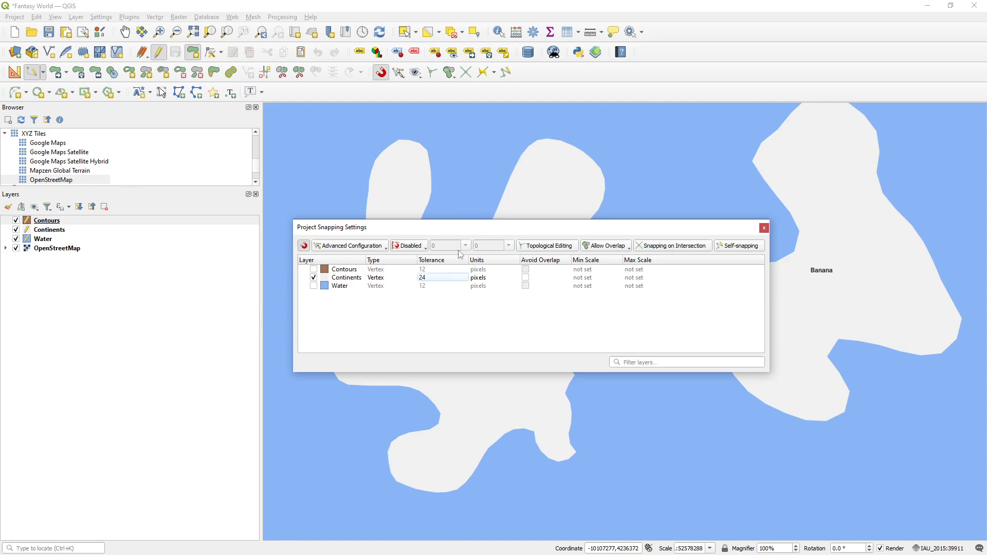
drag(424, 229, 424, 252)
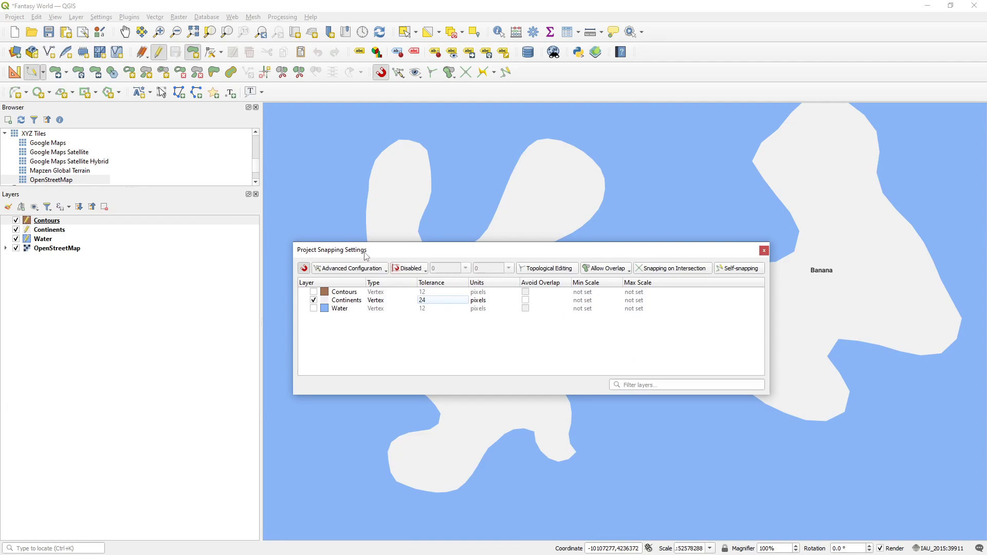
drag(370, 256, 382, 248)
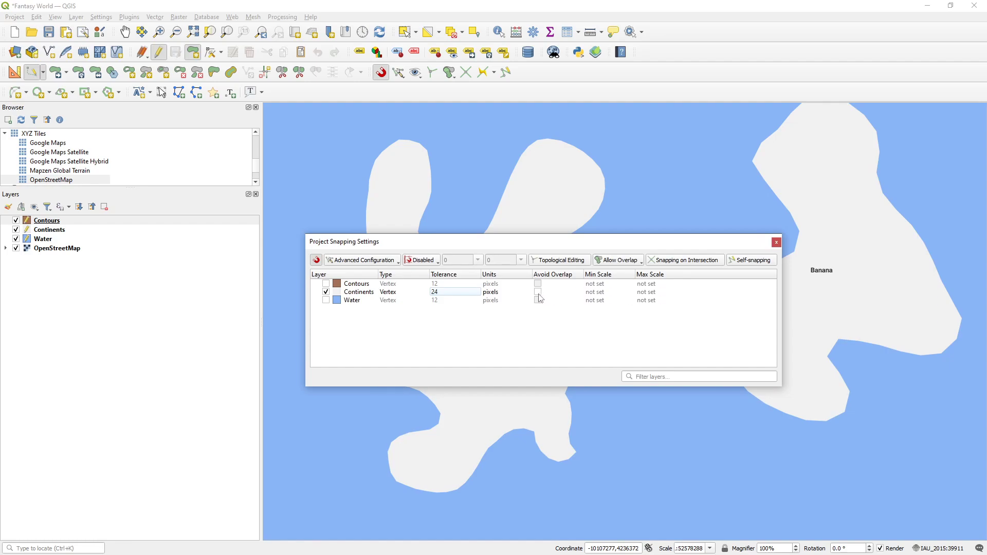
click(777, 243)
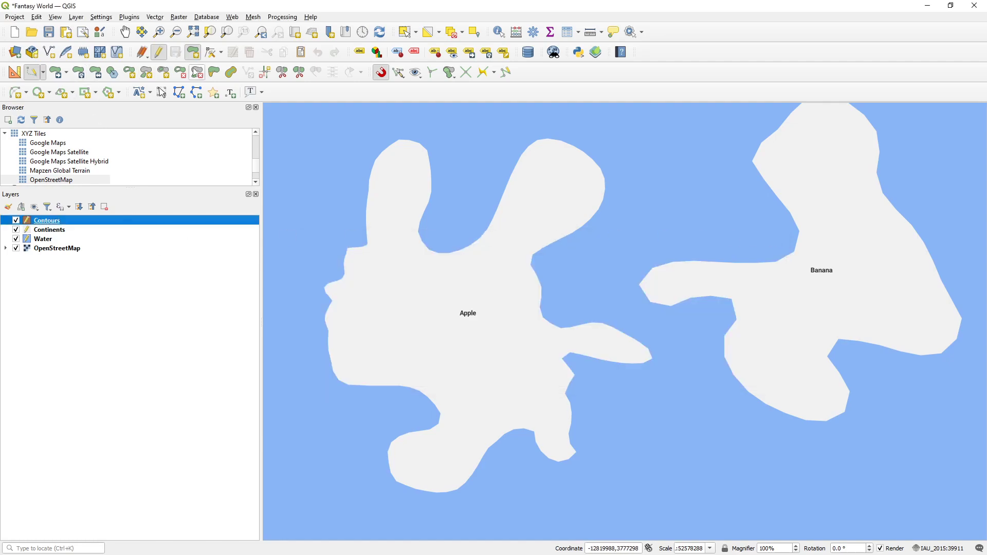
click(48, 32)
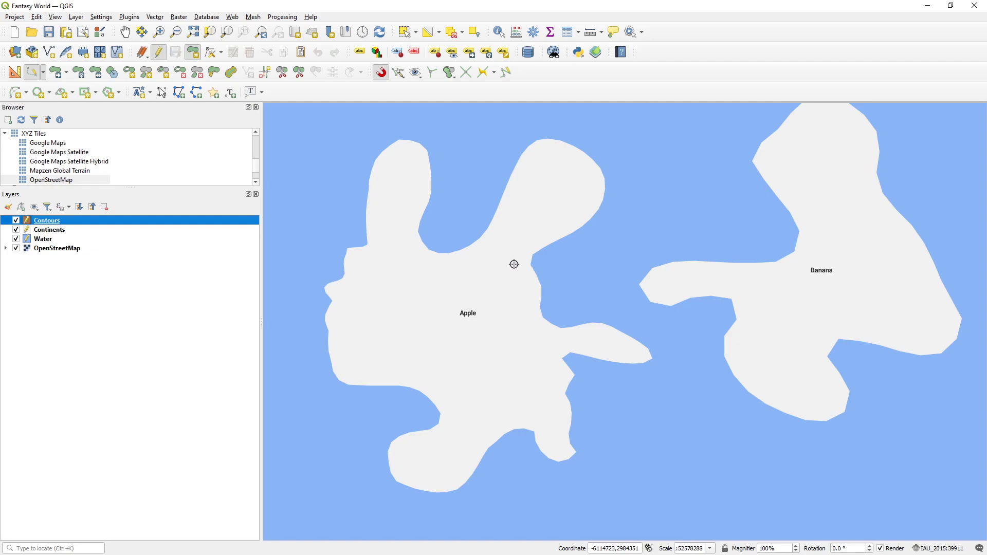
Review the snapping settings and examine how the cursor snaps along Apple's eastern coastline
click(399, 73)
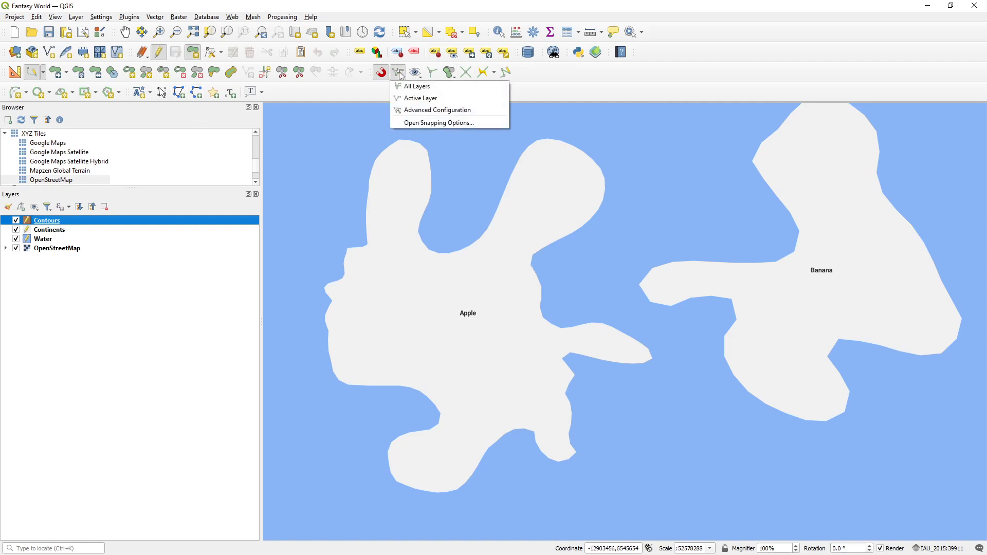
click(418, 122)
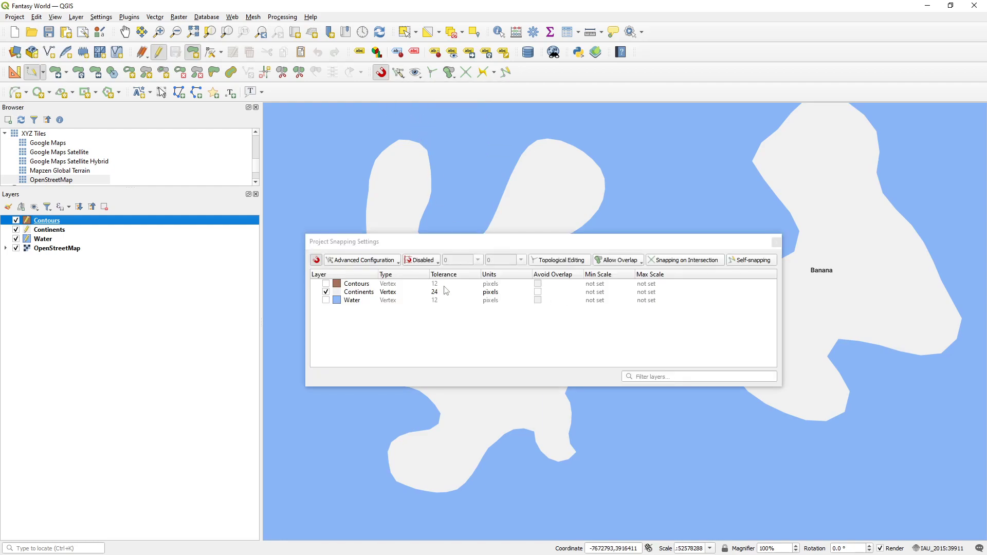
click(776, 242)
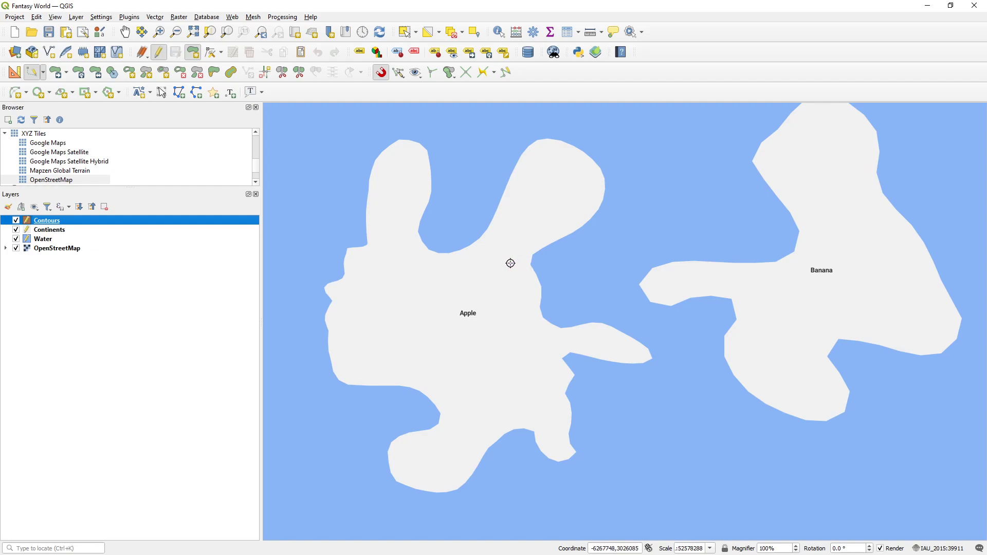
scroll(537, 260, up, 1)
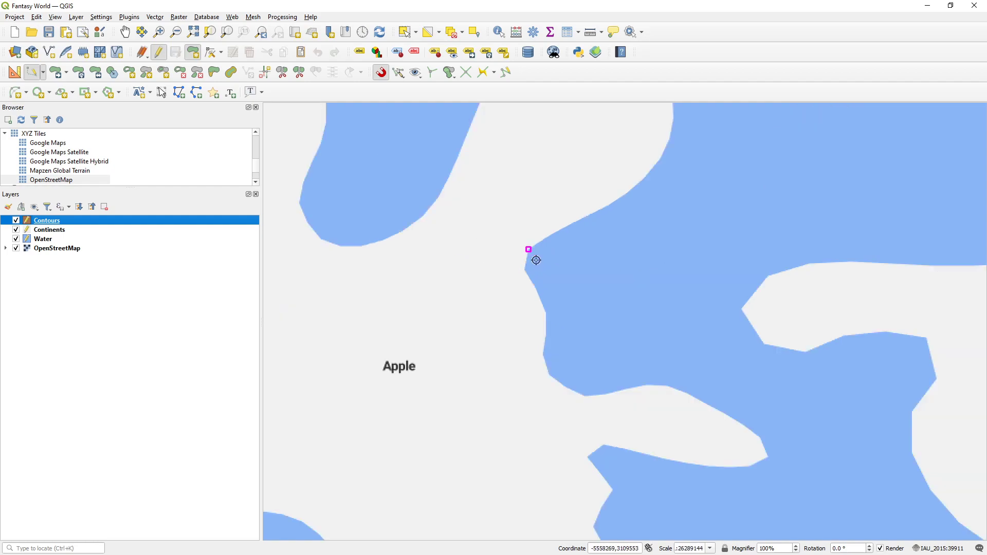
scroll(536, 260, up, 3)
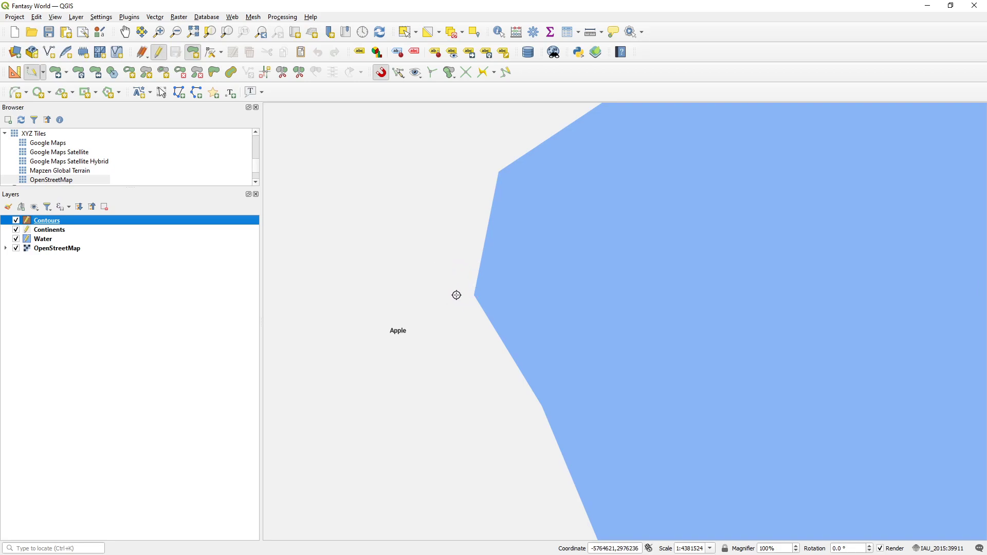
scroll(446, 286, down, 1)
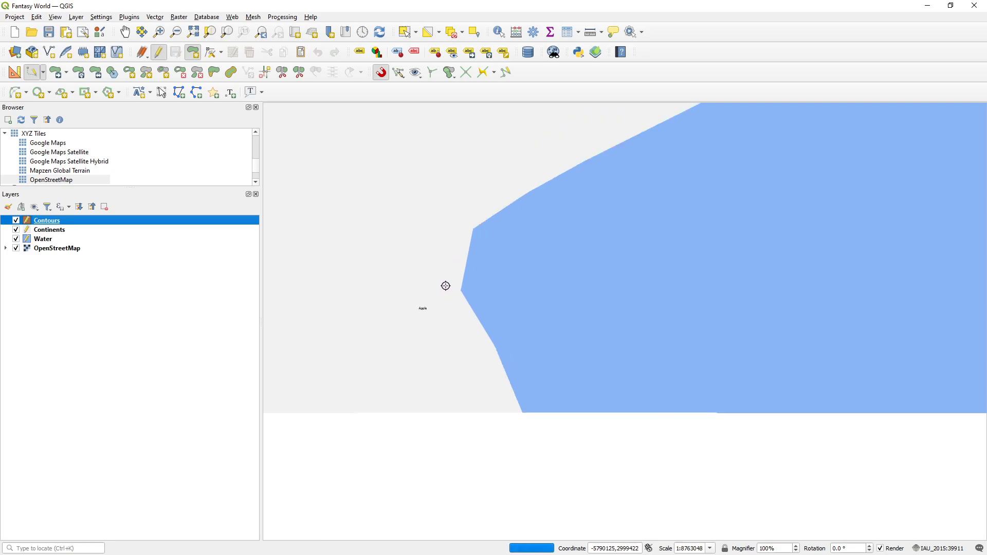
scroll(446, 286, down, 3)
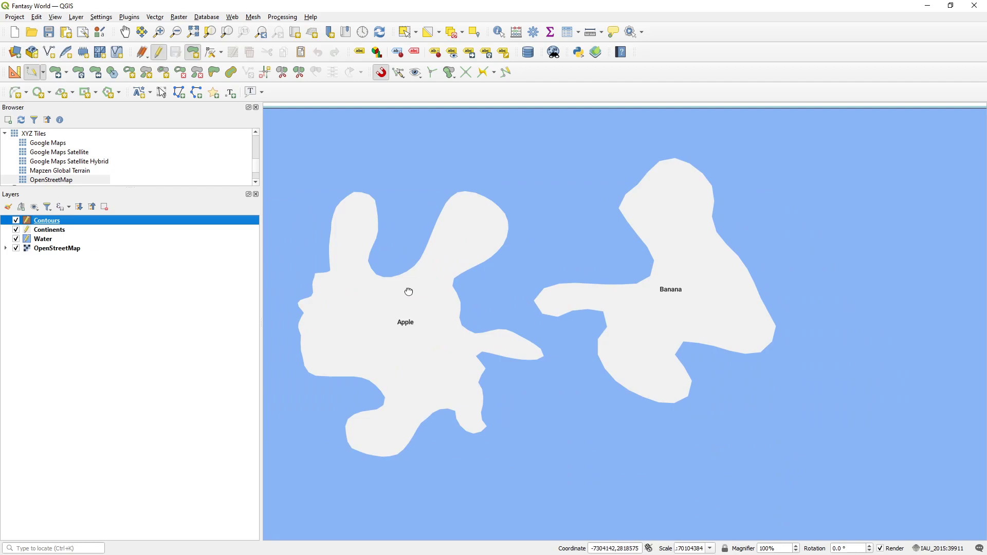
drag(409, 290, 487, 304)
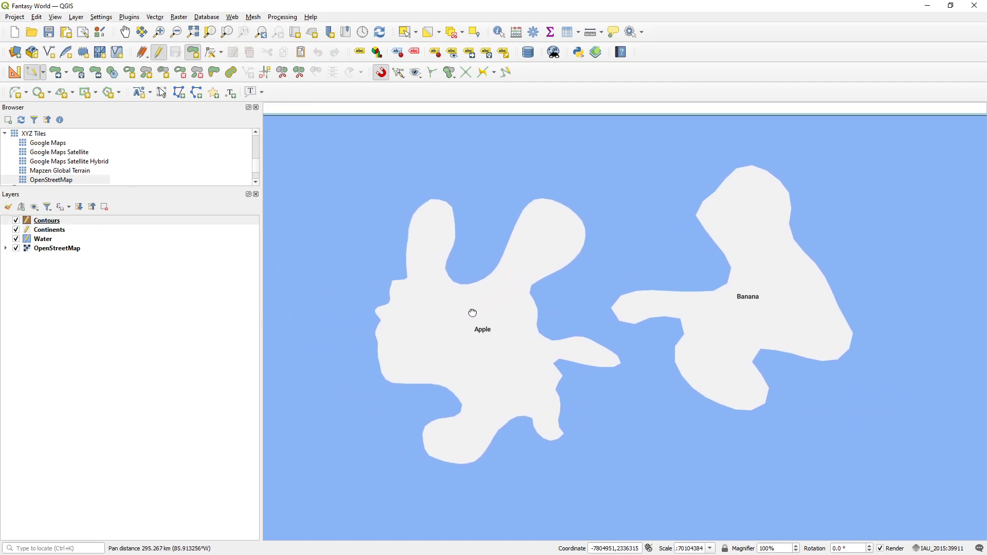
Add Segment to the snapping types of the Continents layer in the project snapping settings
click(400, 76)
click(419, 122)
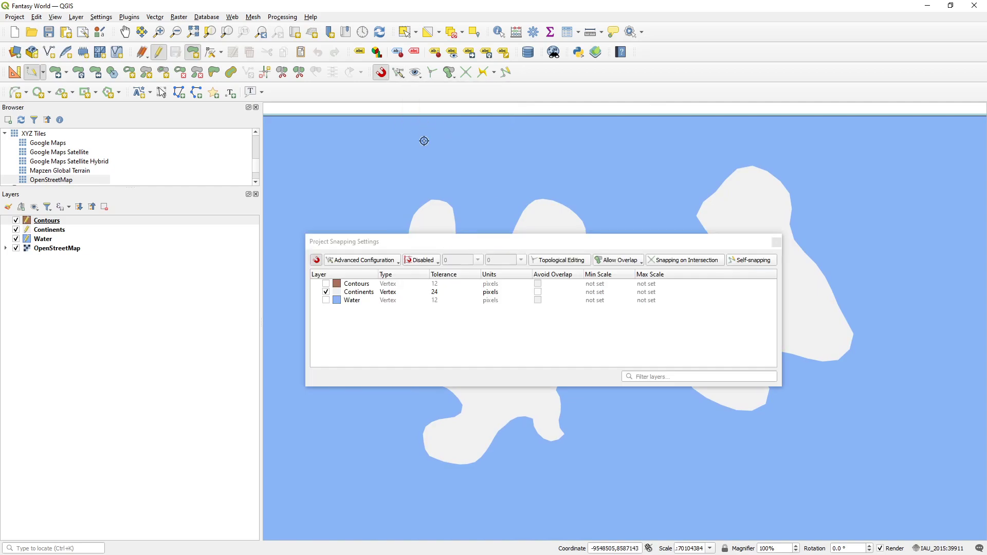
click(399, 294)
click(404, 292)
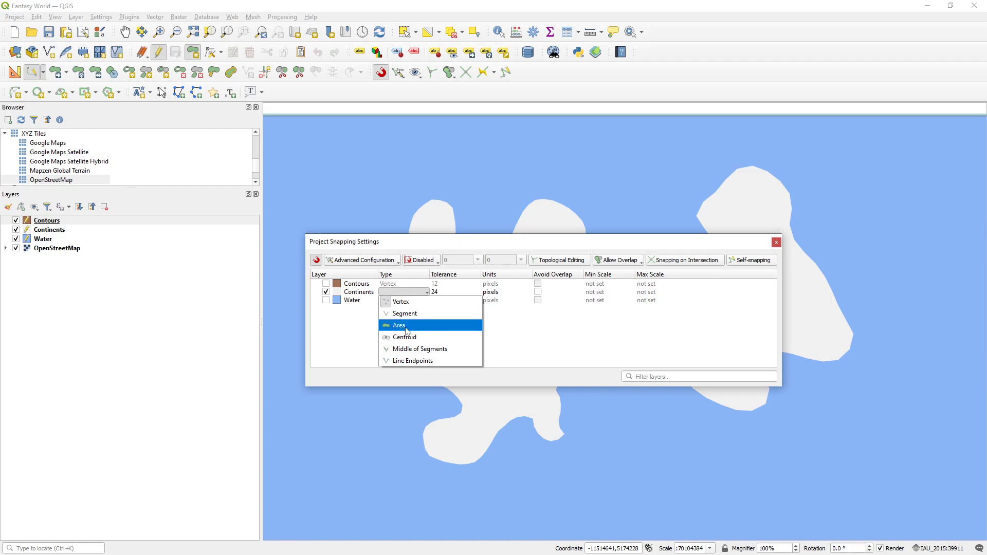
click(484, 251)
click(395, 294)
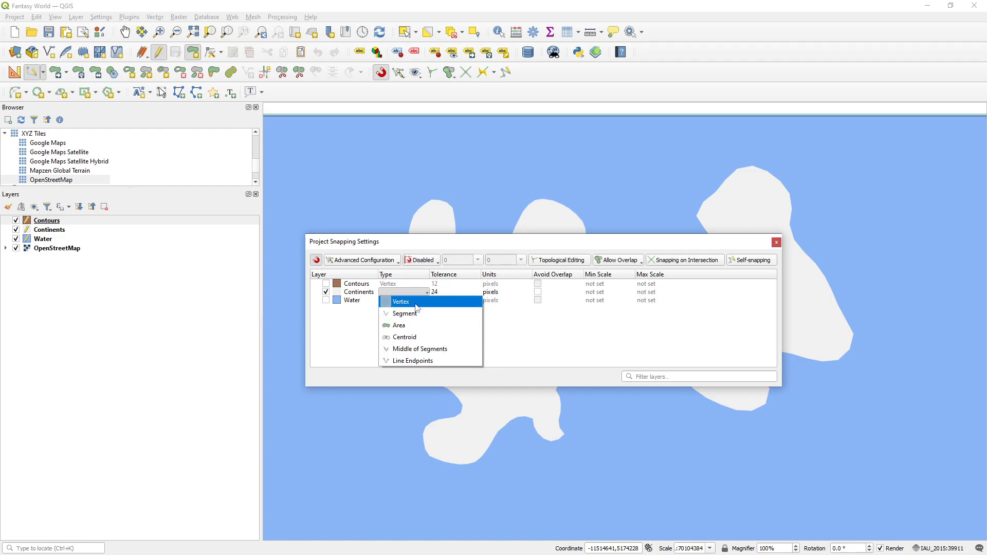
click(433, 312)
click(776, 241)
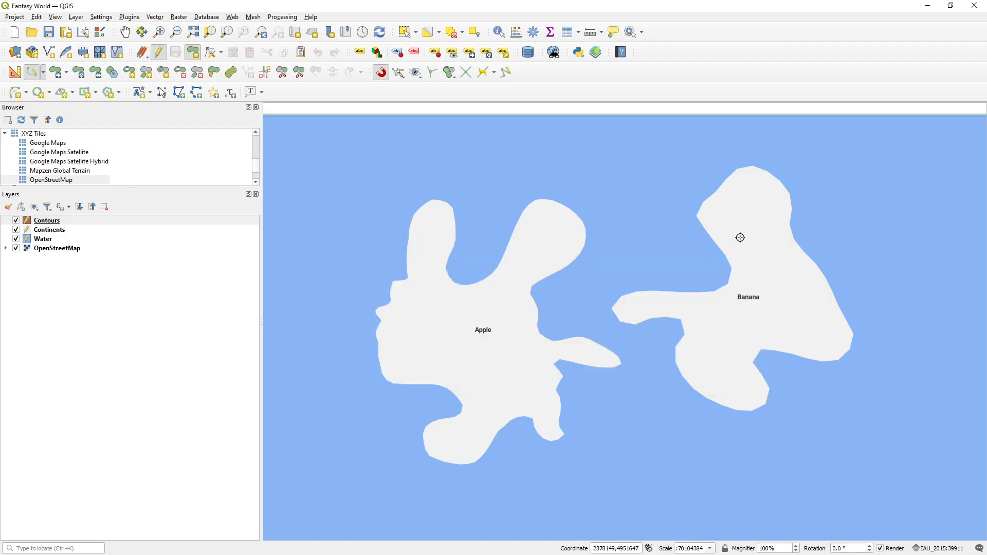
Digitize a Contours polygon around the whole Apple continent, snapping its points to the coastline
scroll(492, 302, up, 2)
scroll(507, 306, down, 2)
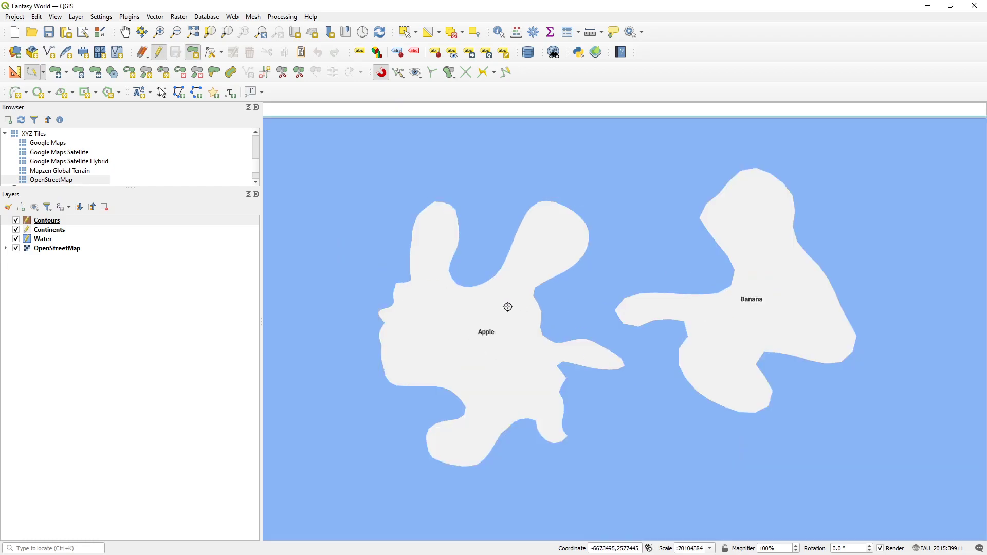
click(544, 315)
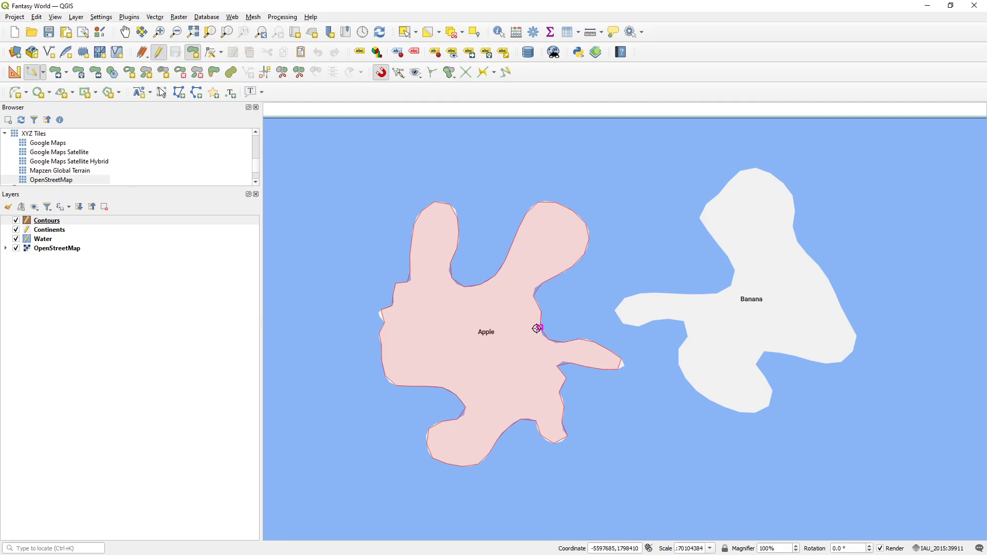
right_click(536, 328)
Give the new contour polygon id 1 and height 0, and save the Contours layer edits
click(671, 295)
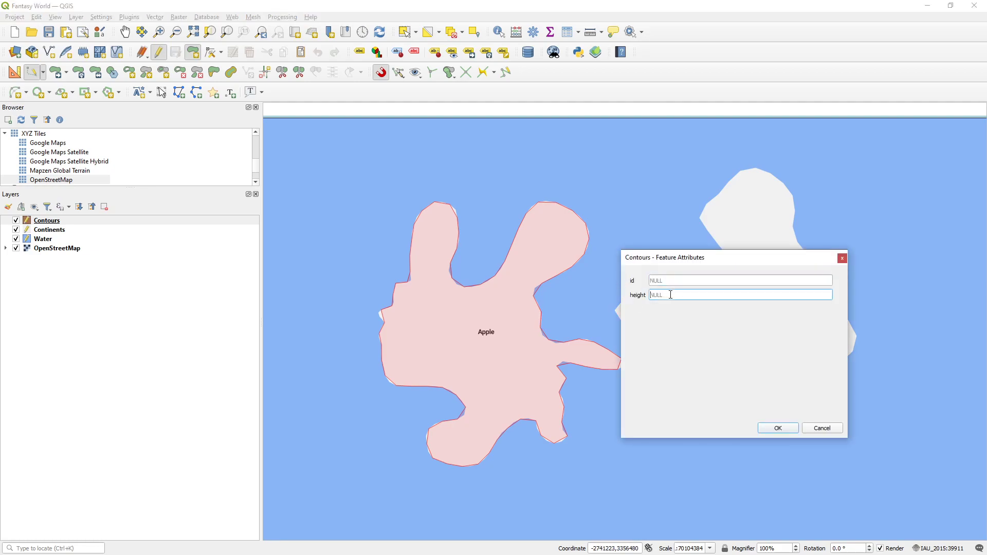
drag(655, 260, 649, 179)
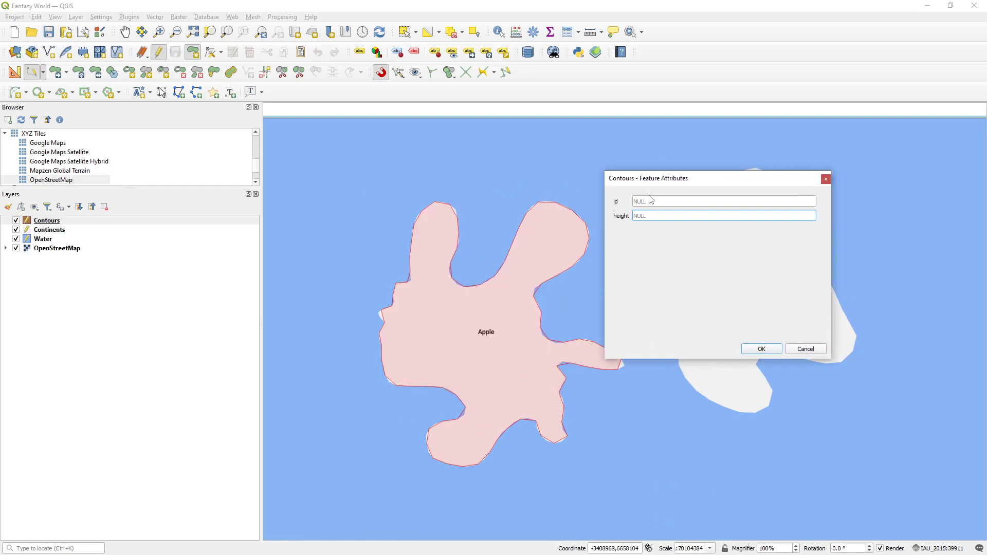
click(664, 201)
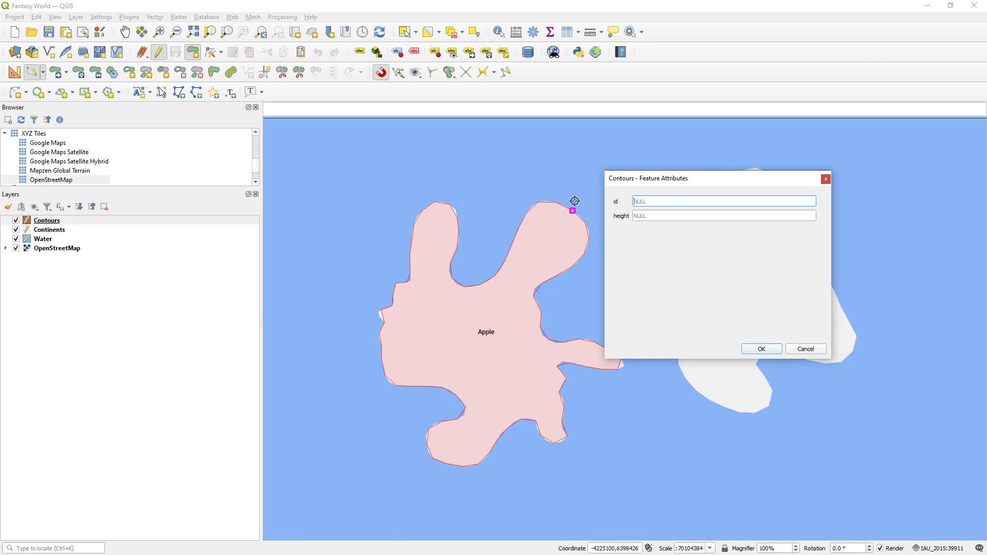
click(679, 216)
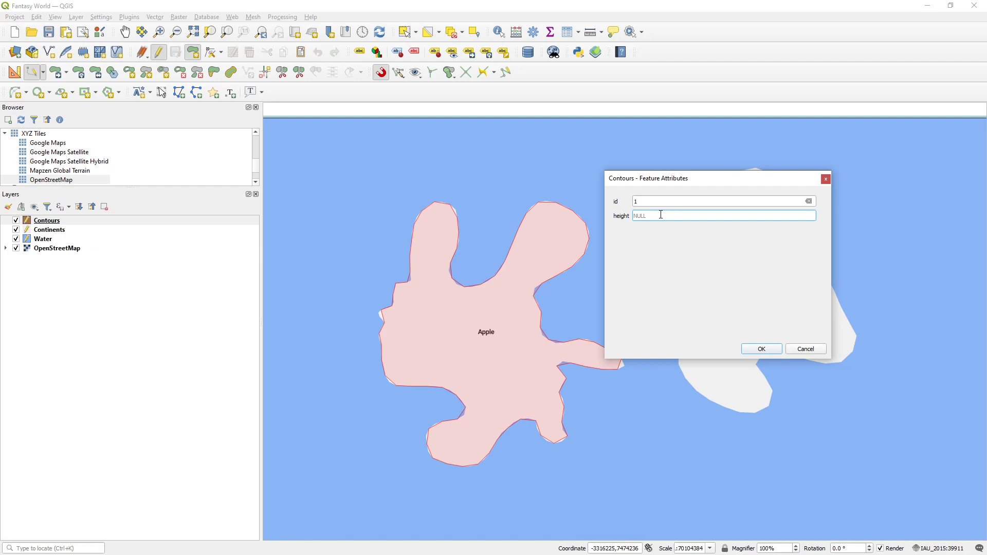
text(0)
key(Return)
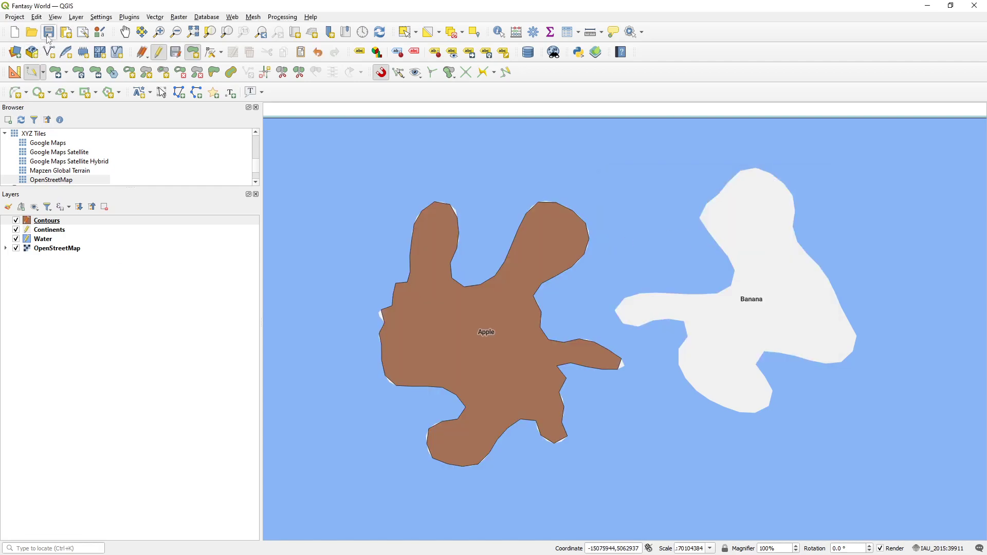
click(176, 53)
Examine how closely the contour polygon follows Apple's coastline, especially around the eastern peninsula
scroll(614, 370, up, 1)
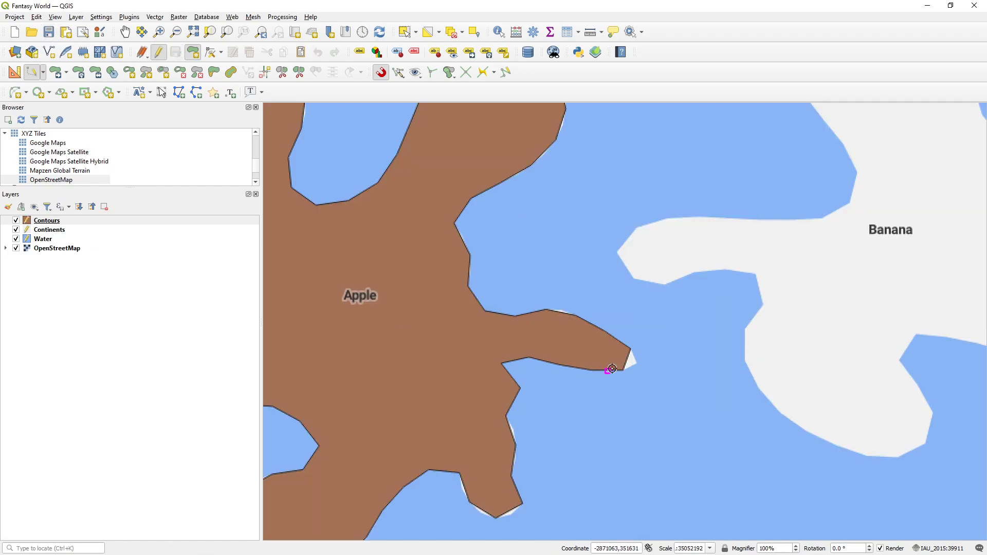
scroll(583, 343, down, 1)
scroll(534, 341, up, 1)
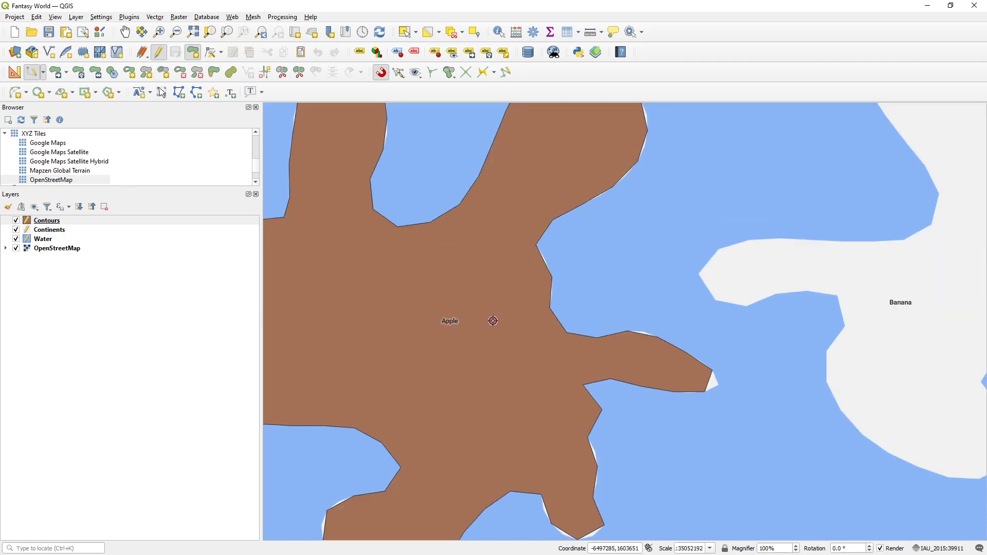
scroll(491, 321, down, 1)
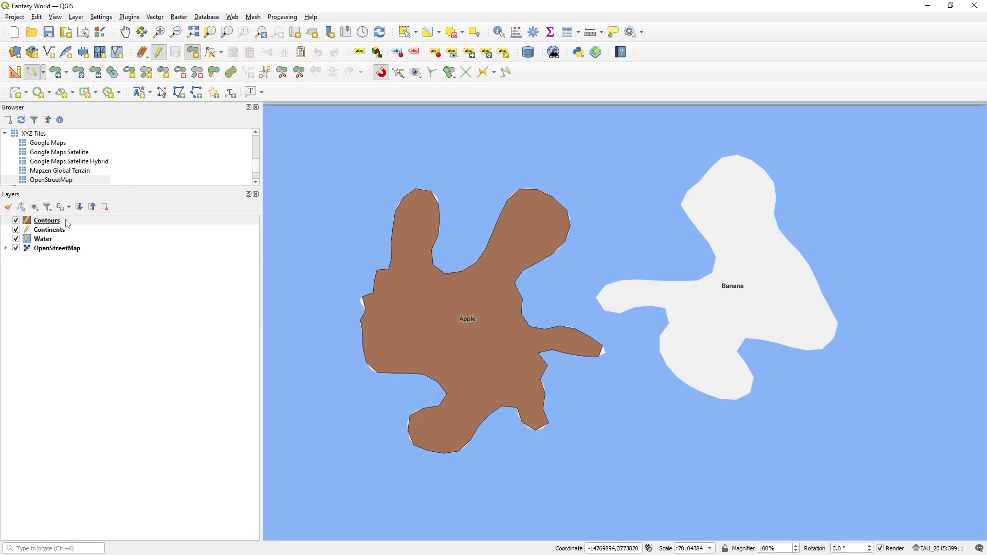
scroll(446, 304, up, 1)
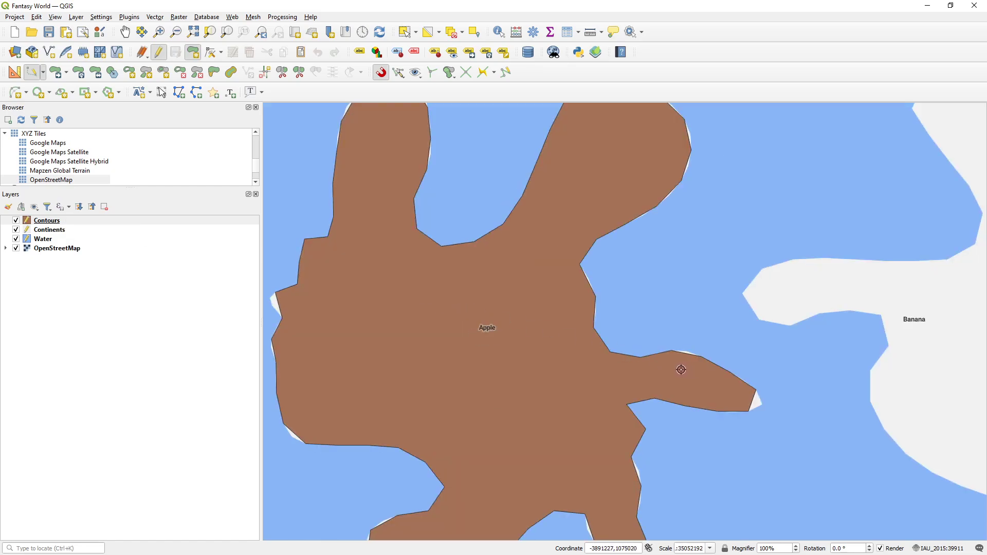
scroll(698, 396, up, 1)
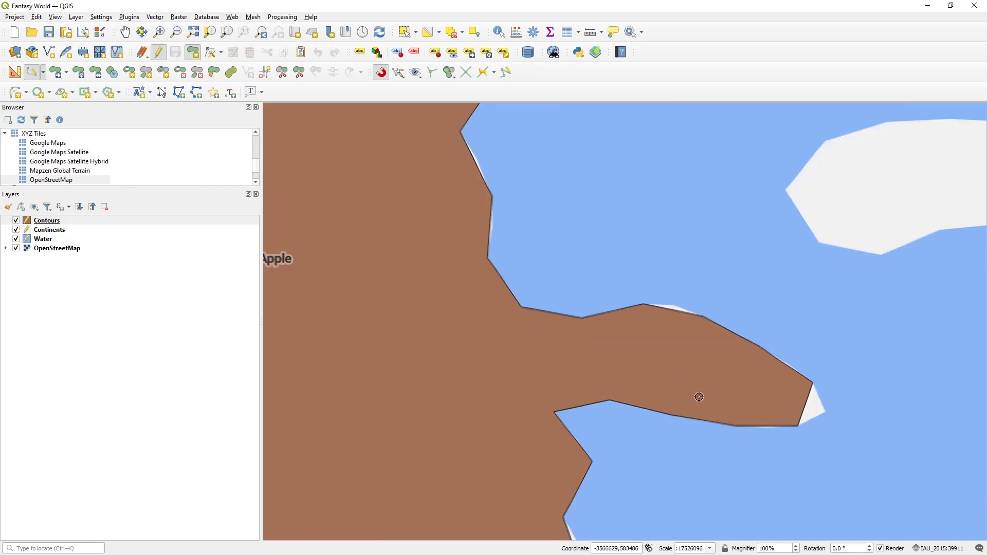
click(541, 427)
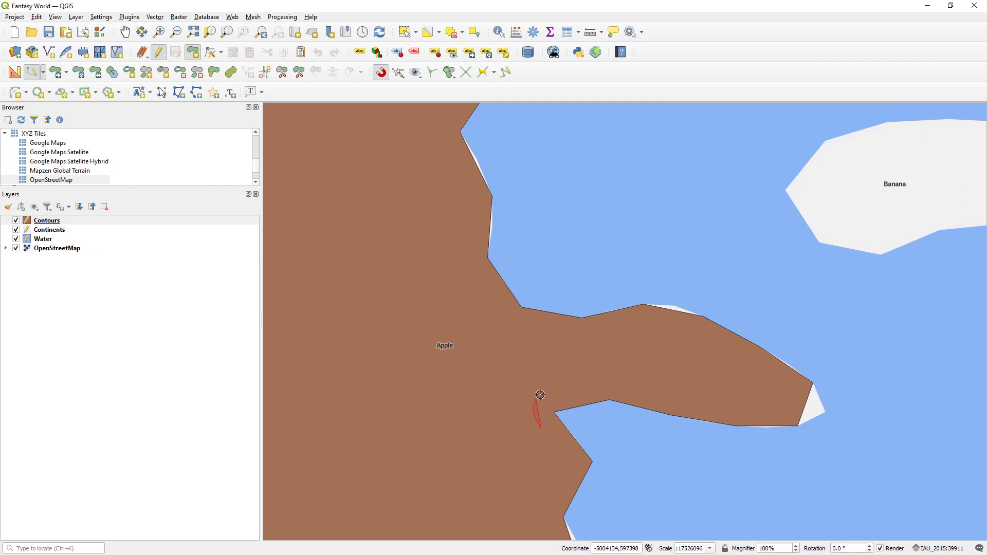
right_click(665, 393)
click(804, 363)
Turn off snapping and digitize a small Contours polygon near Apple's west coast, giving it id 2 and a height value
click(383, 73)
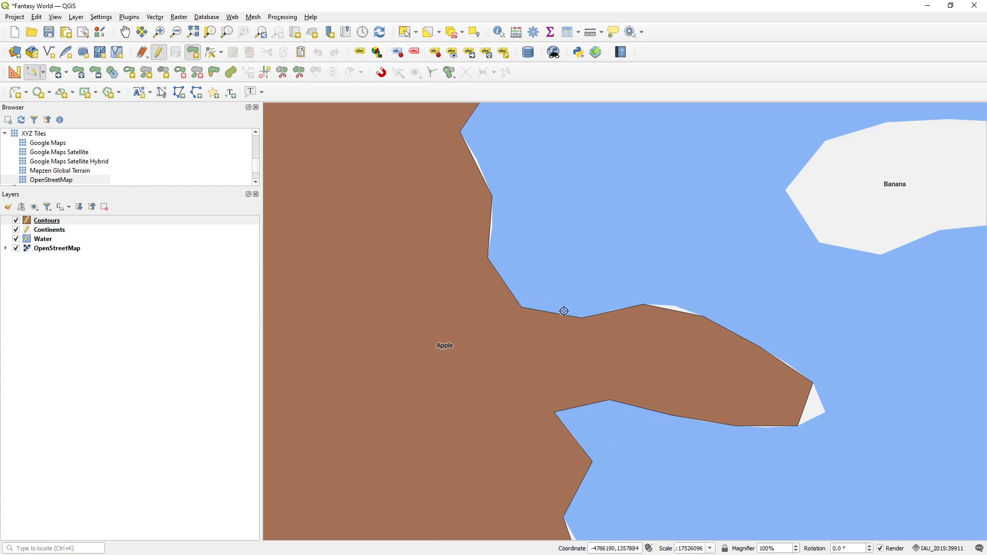
scroll(564, 311, down, 1)
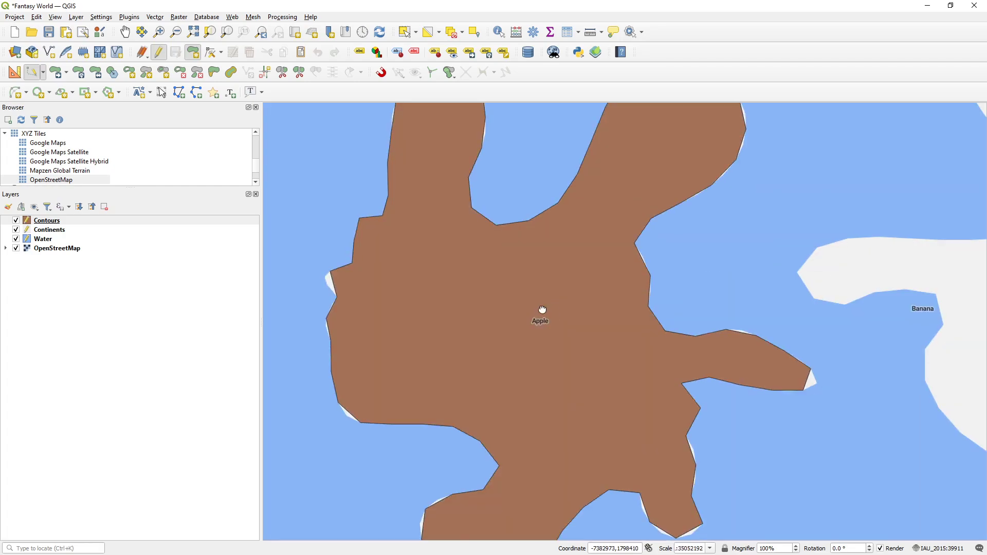
drag(543, 310, 598, 311)
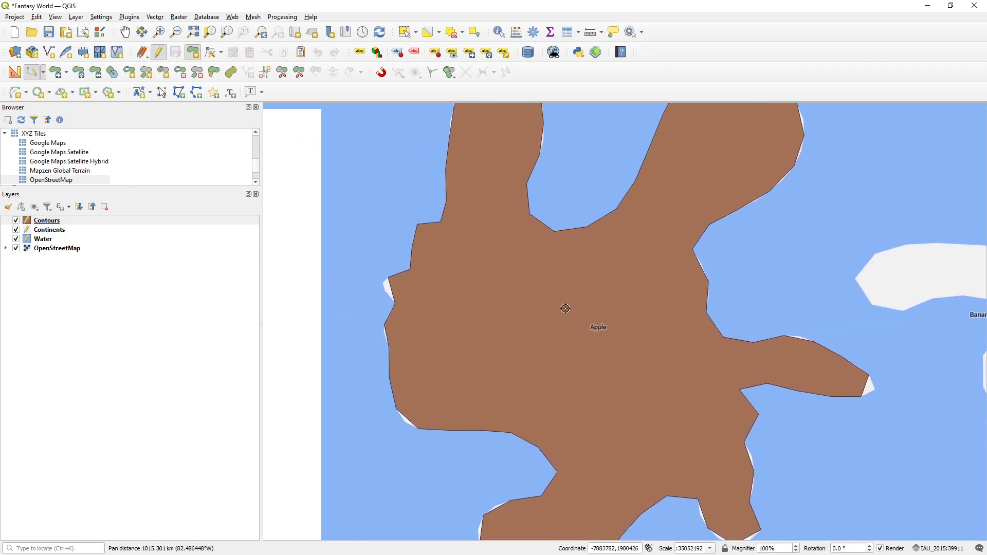
scroll(483, 306, up, 1)
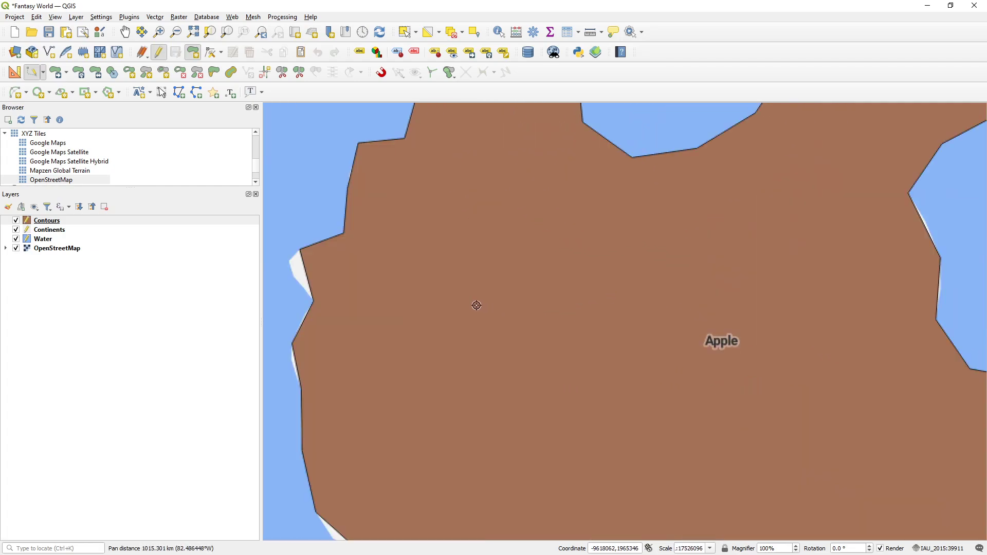
click(419, 291)
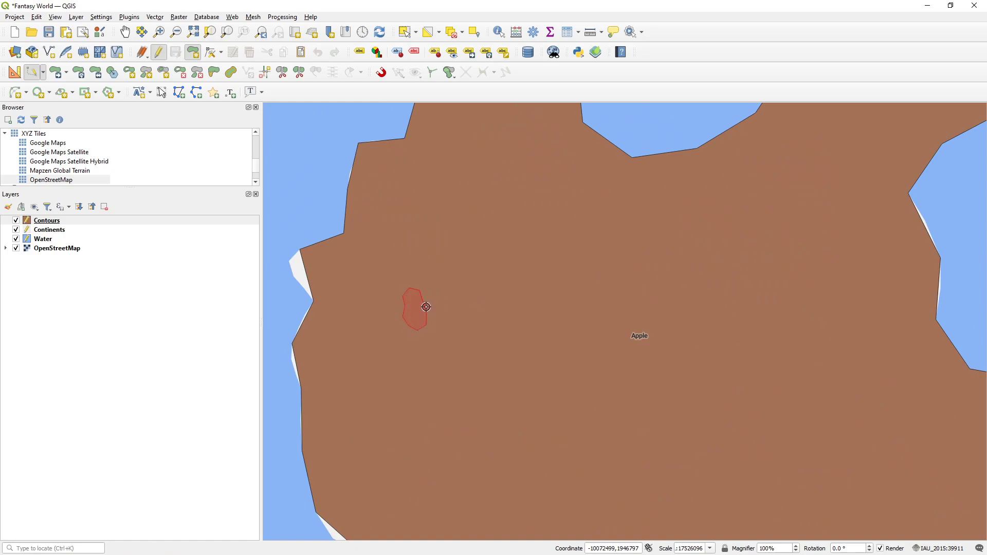
right_click(426, 300)
click(669, 248)
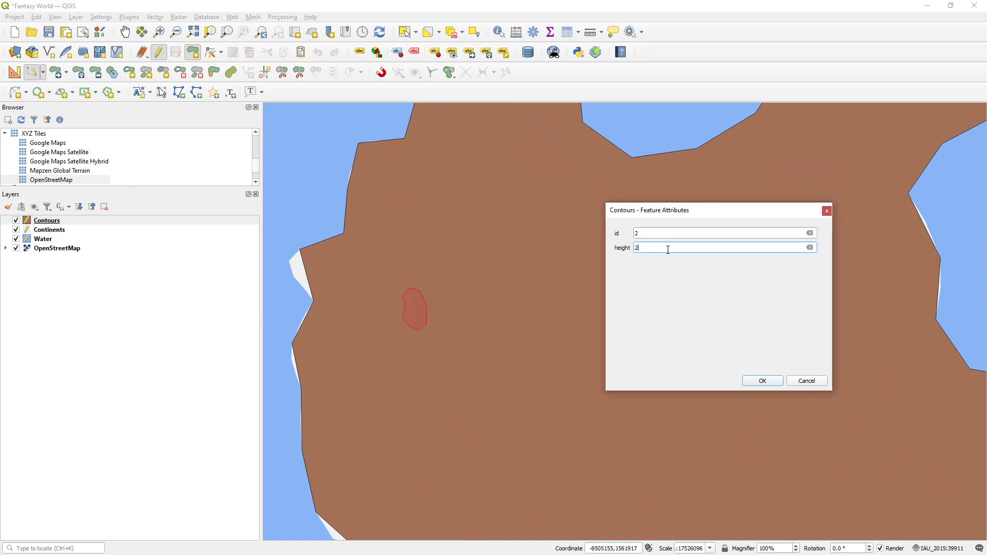
key(Return)
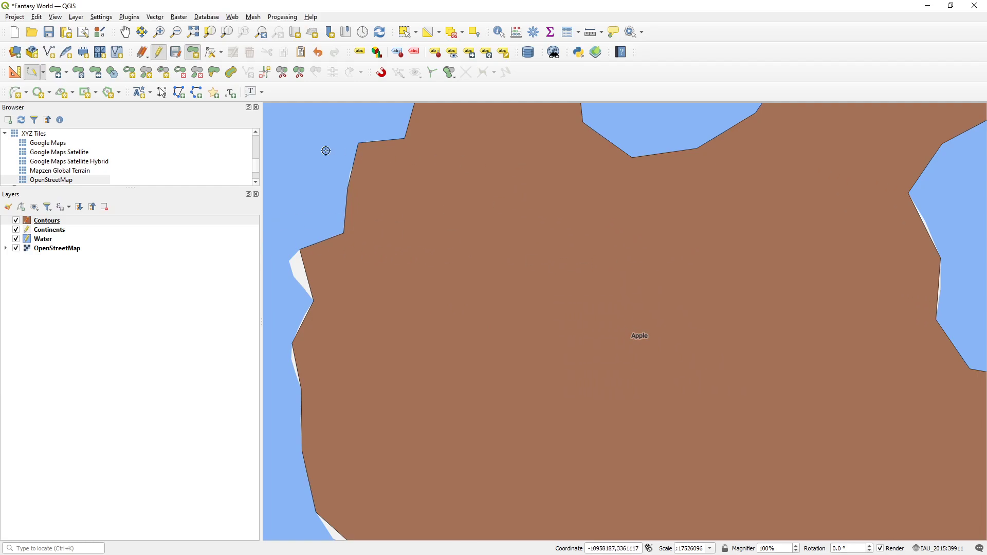
Digitize a curved Contours polygon north of the Apple label, fill in id 3 and its height, and save the layer edits
click(626, 235)
right_click(654, 222)
text(3)
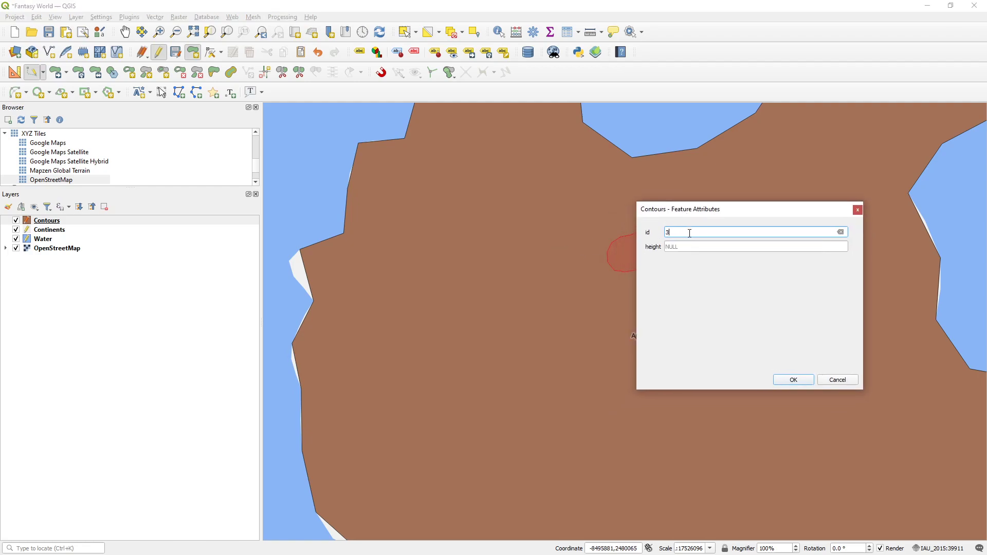
click(673, 247)
text(2000)
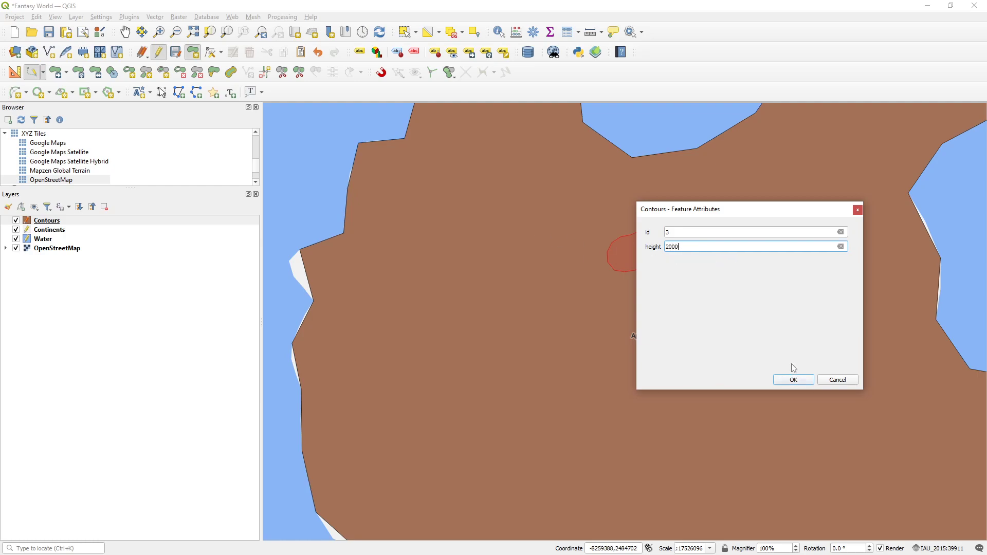
double_click(671, 246)
text(196)
click(796, 380)
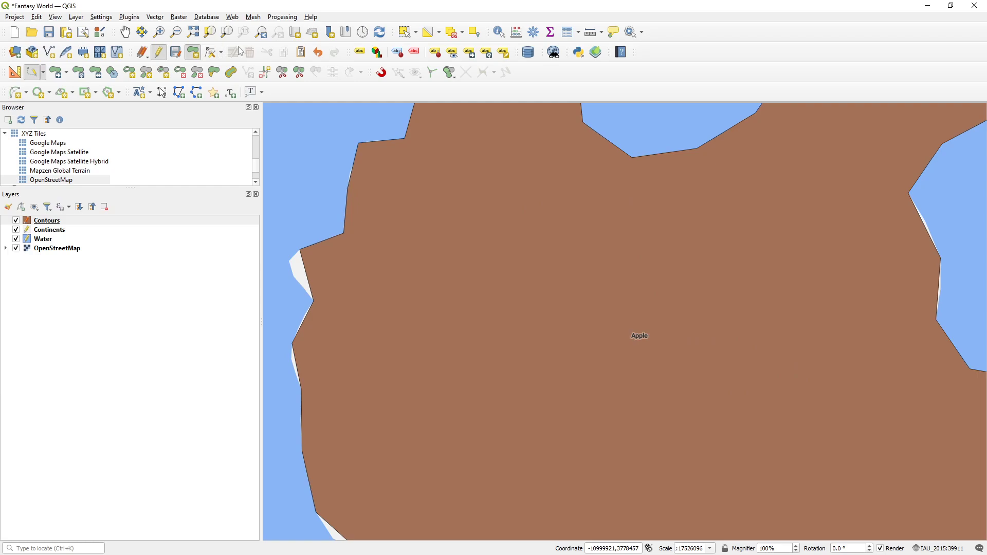
click(176, 52)
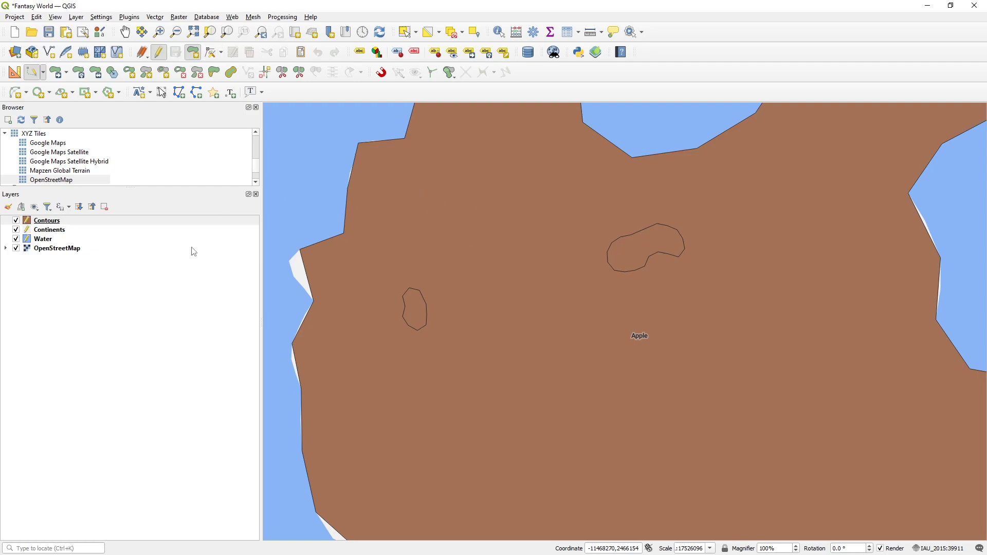
click(58, 223)
double_click(58, 223)
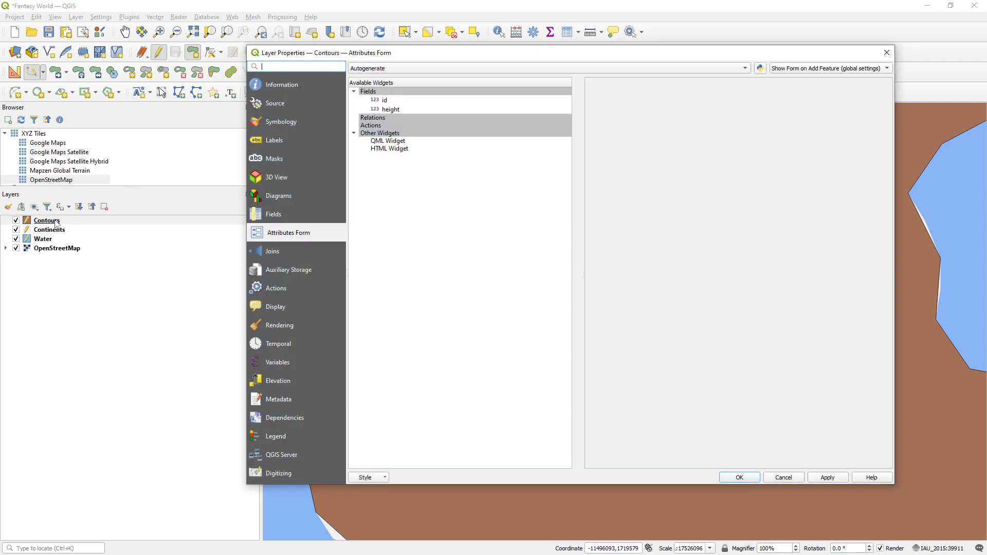
drag(338, 59, 199, 91)
click(689, 510)
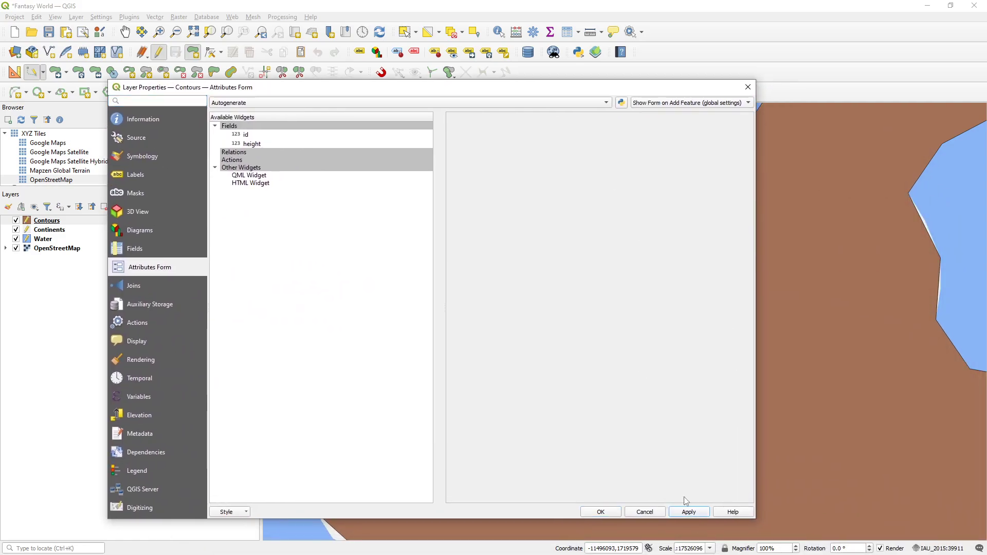
click(654, 512)
Digitize a larger Contours polygon around the curved one north of the Apple label with height 1000, and save the layer edits
click(649, 206)
mouse_move(629, 203)
mouse_down()
mouse_move(594, 236)
mouse_move(571, 302)
mouse_move(677, 296)
mouse_move(709, 229)
mouse_move(674, 204)
mouse_up()
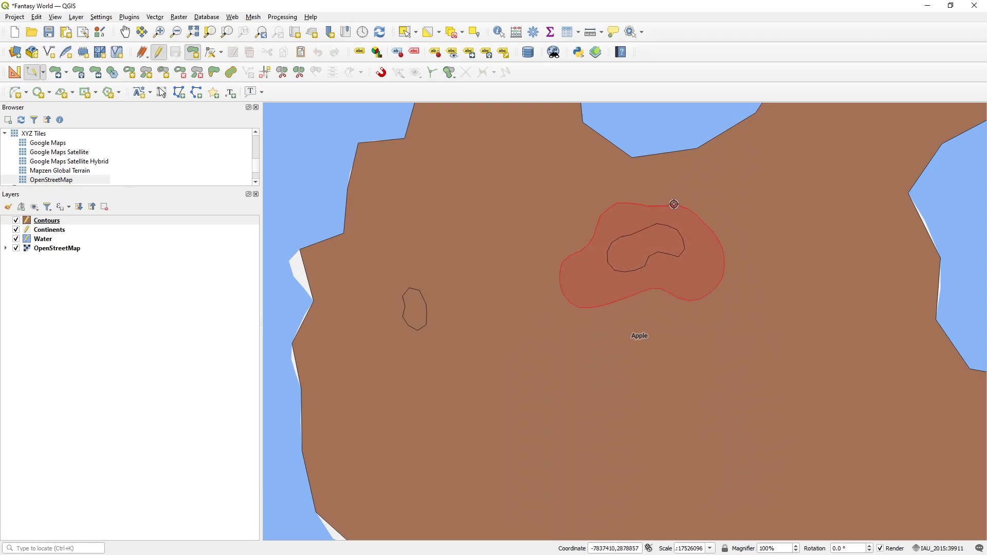
right_click(674, 204)
click(701, 263)
text(1000)
click(794, 396)
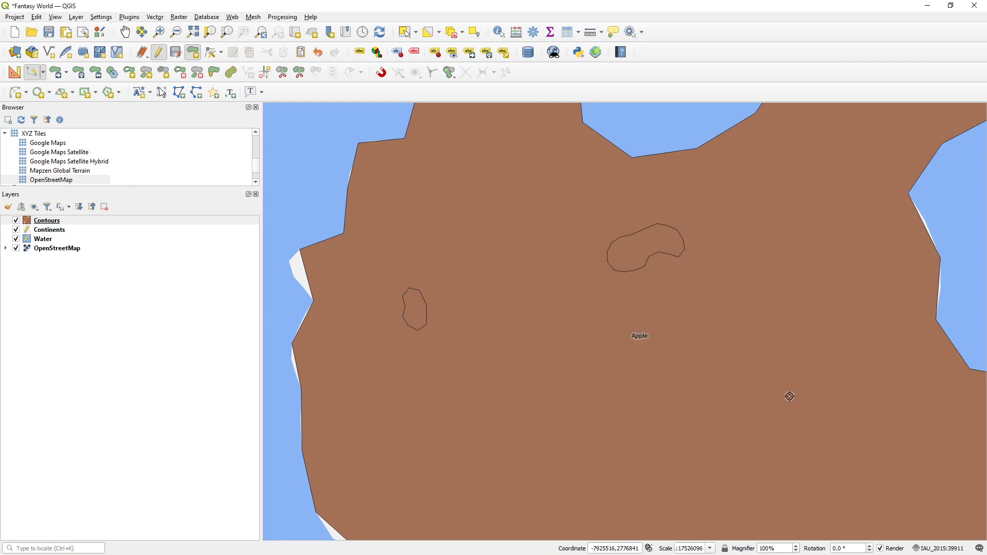
click(175, 53)
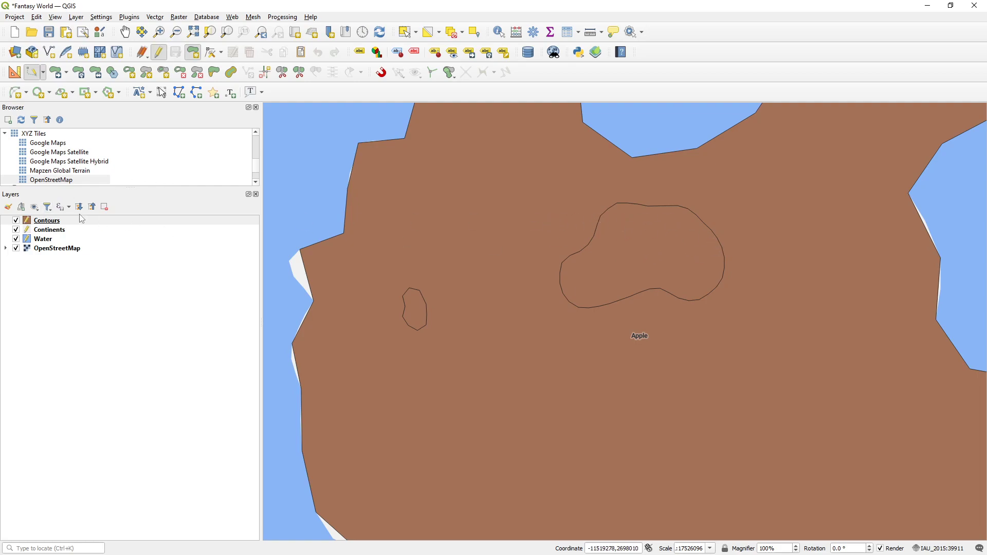
Enable control of the feature rendering order in the Contours layer's symbology properties
right_click(62, 218)
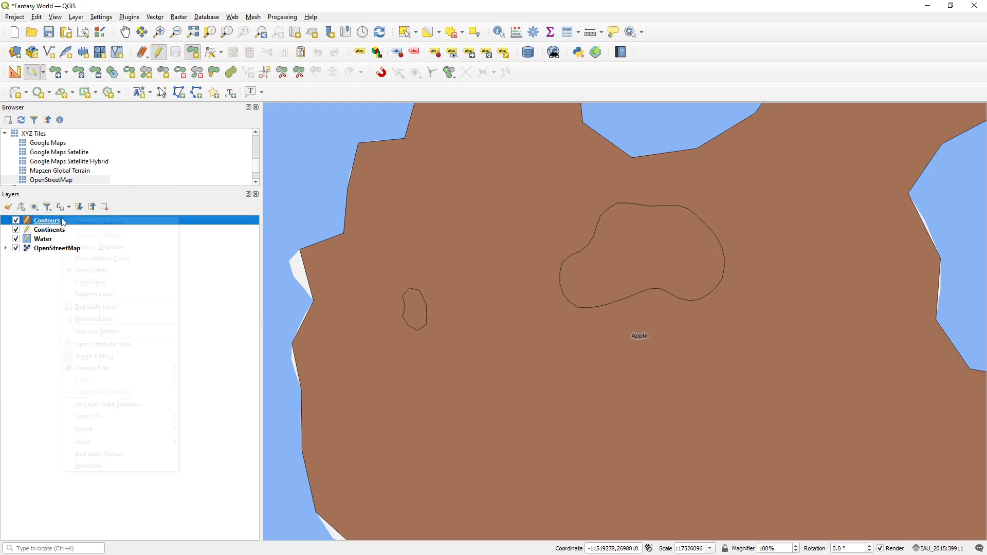
click(141, 467)
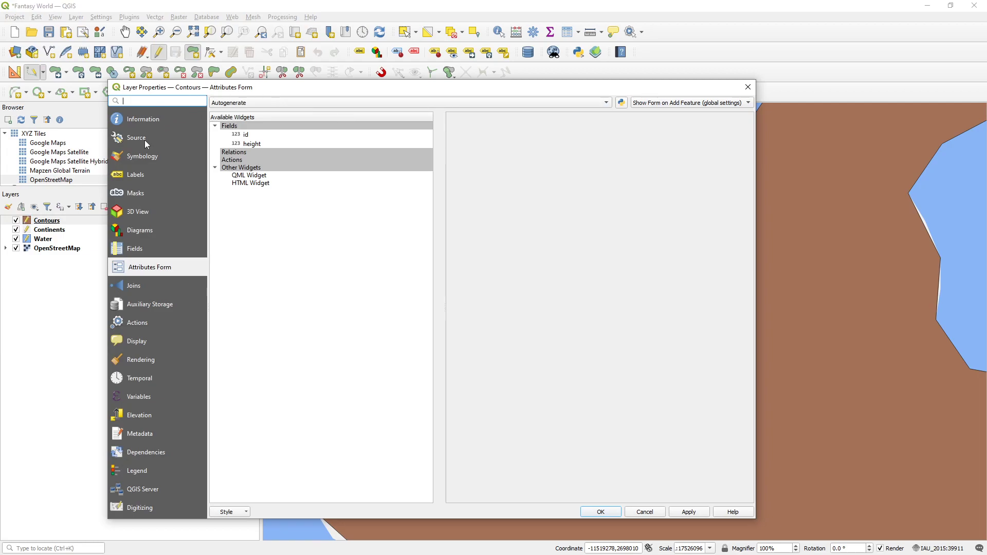
click(141, 157)
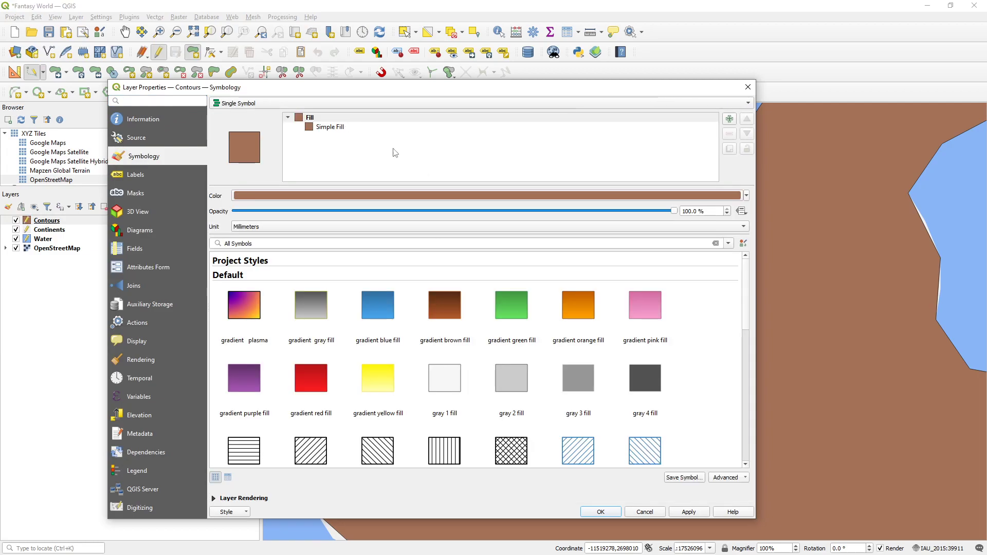
click(244, 498)
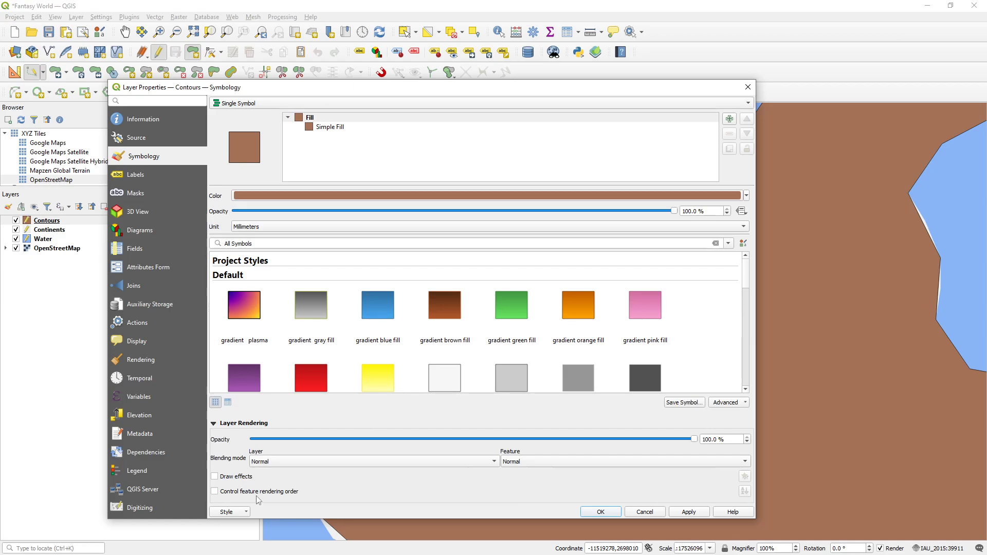
click(215, 492)
drag(755, 491, 761, 466)
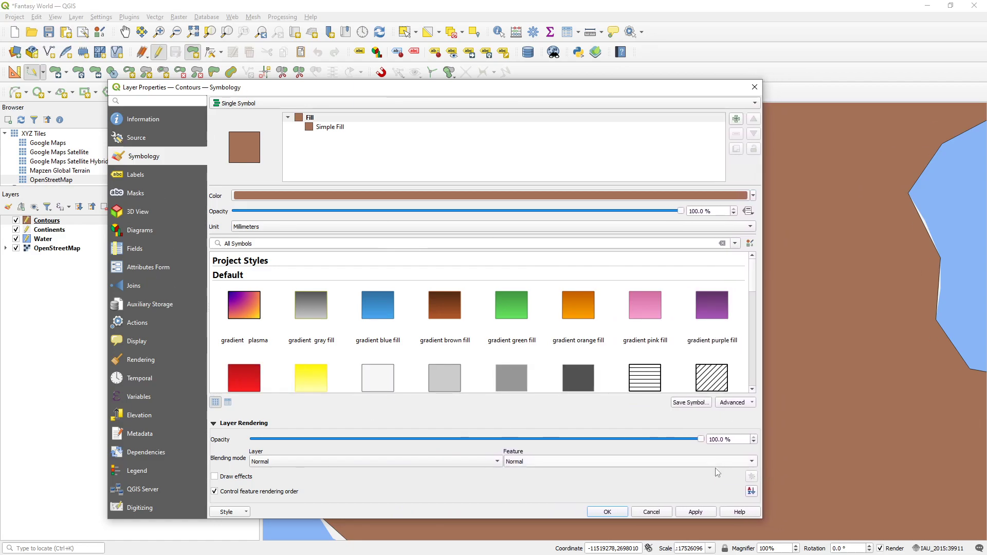
Define the Contours rendering order by the height field, Descending, apply it to the layer, and save the project
click(751, 492)
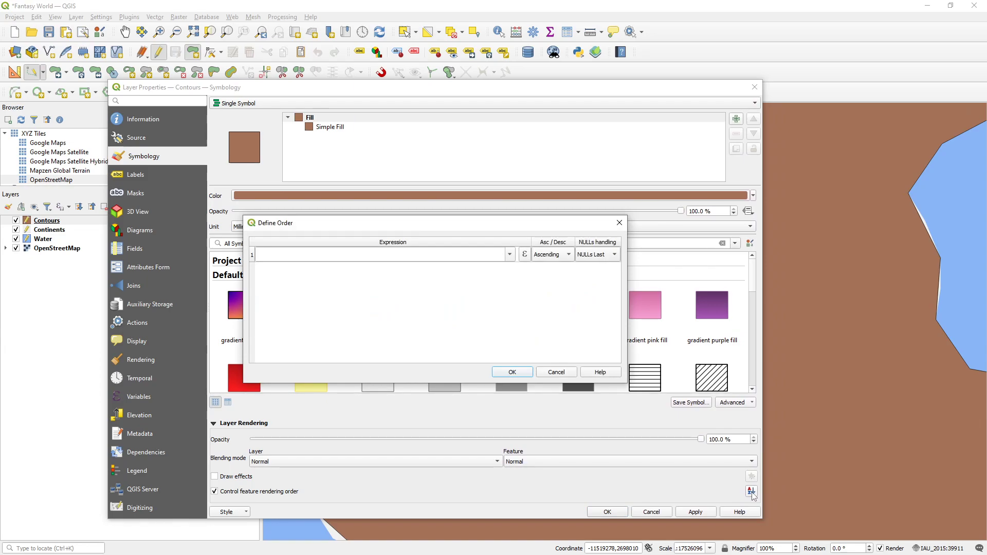
click(509, 254)
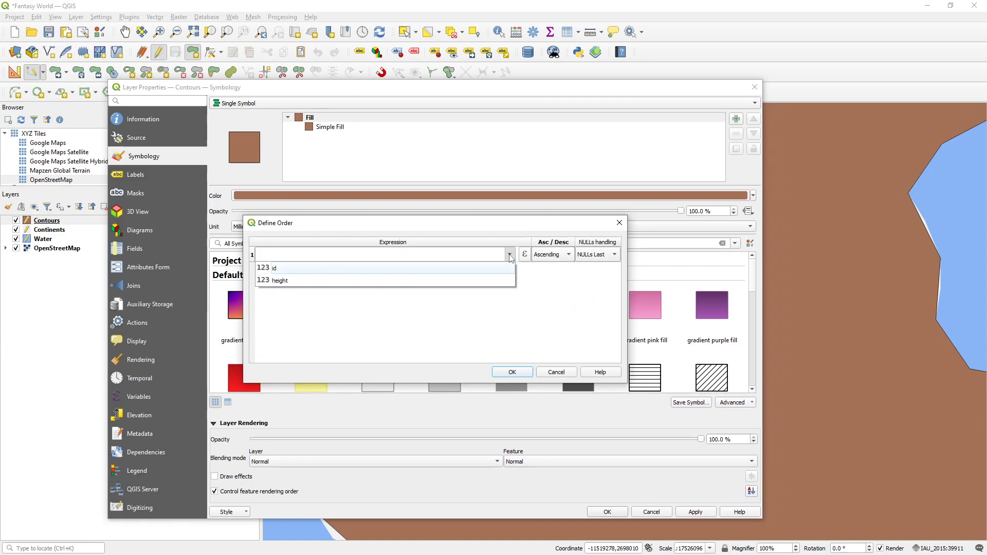
click(281, 282)
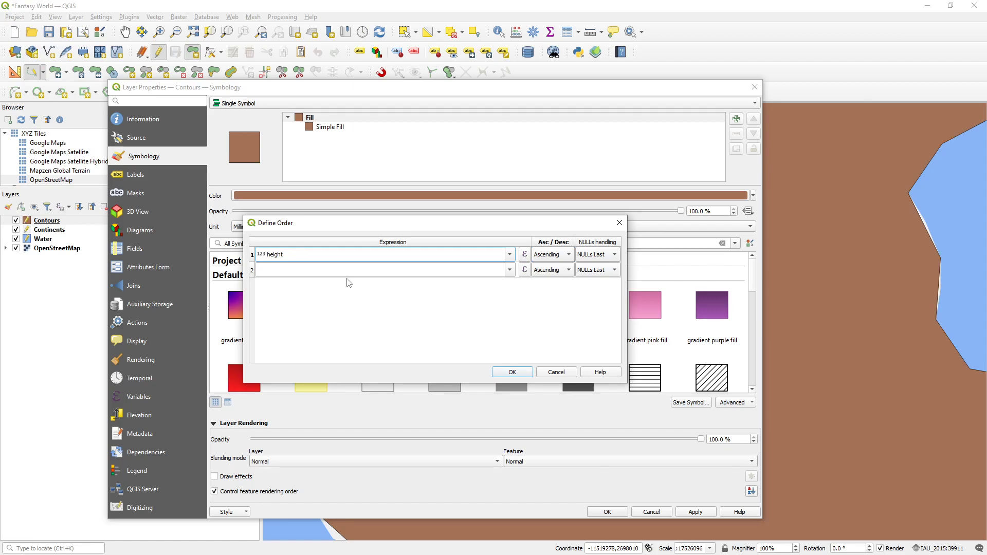
click(572, 277)
click(556, 254)
click(556, 266)
drag(415, 224, 506, 205)
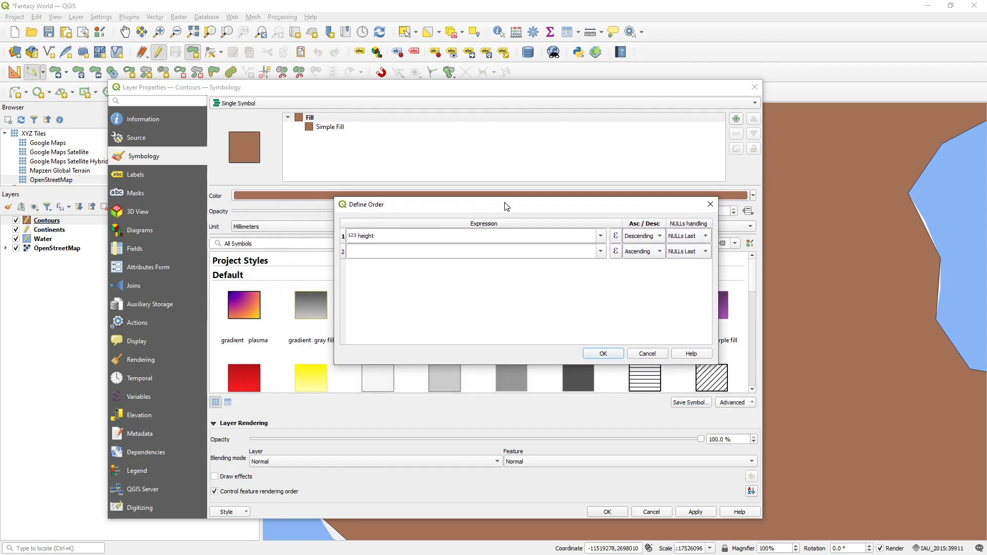
click(603, 354)
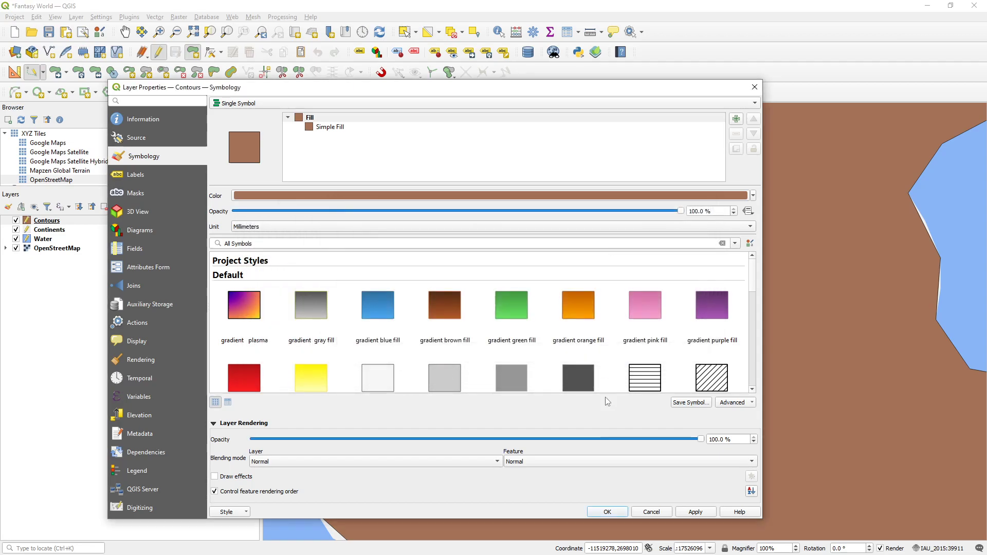
click(607, 512)
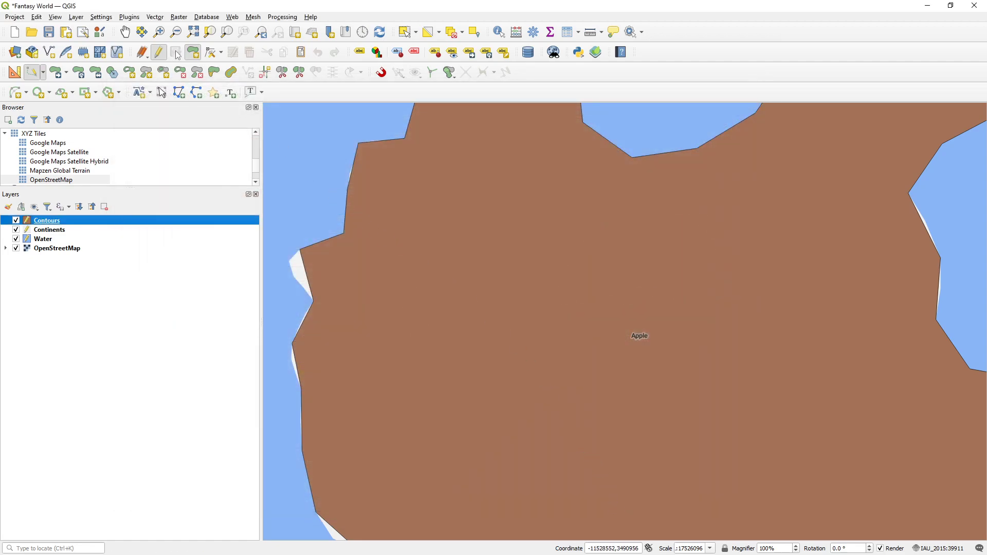
click(49, 31)
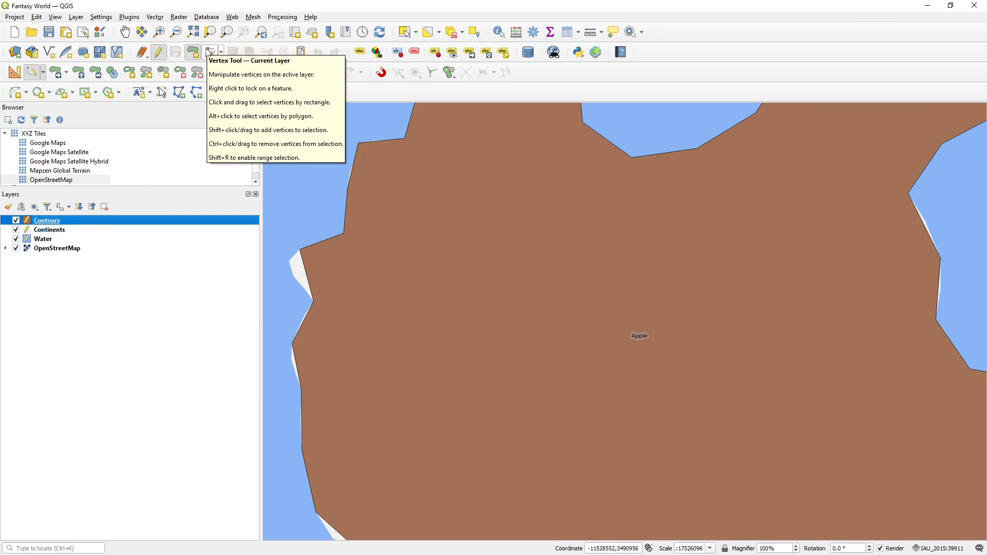
Change the height rendering order of the Contours layer to Ascending and save the project
double_click(106, 220)
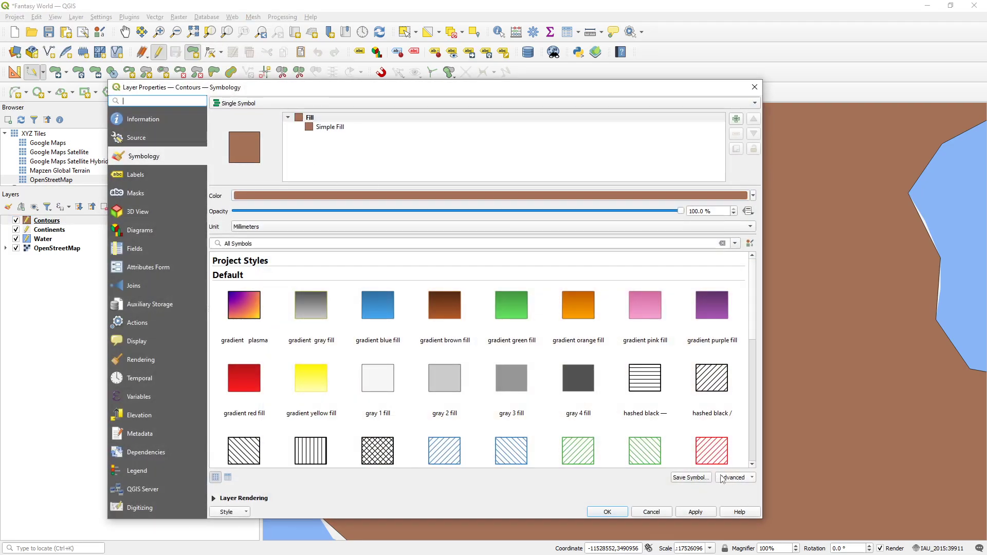
click(256, 498)
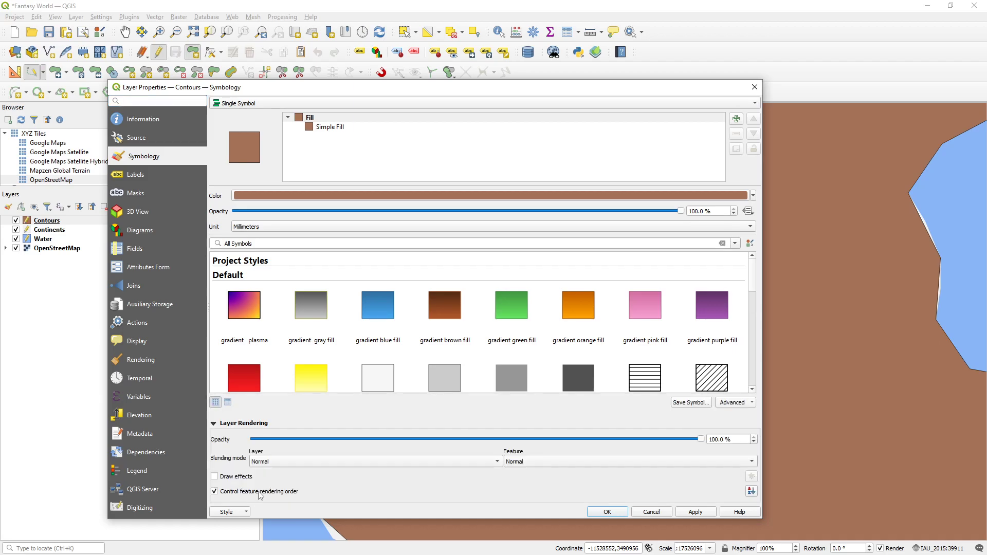
click(751, 492)
click(559, 255)
click(561, 255)
click(512, 372)
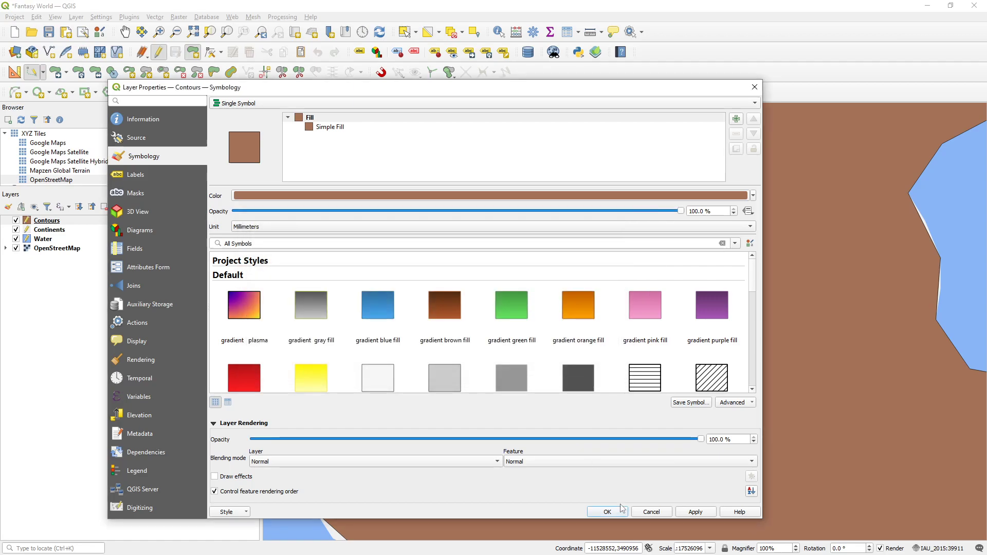
click(617, 512)
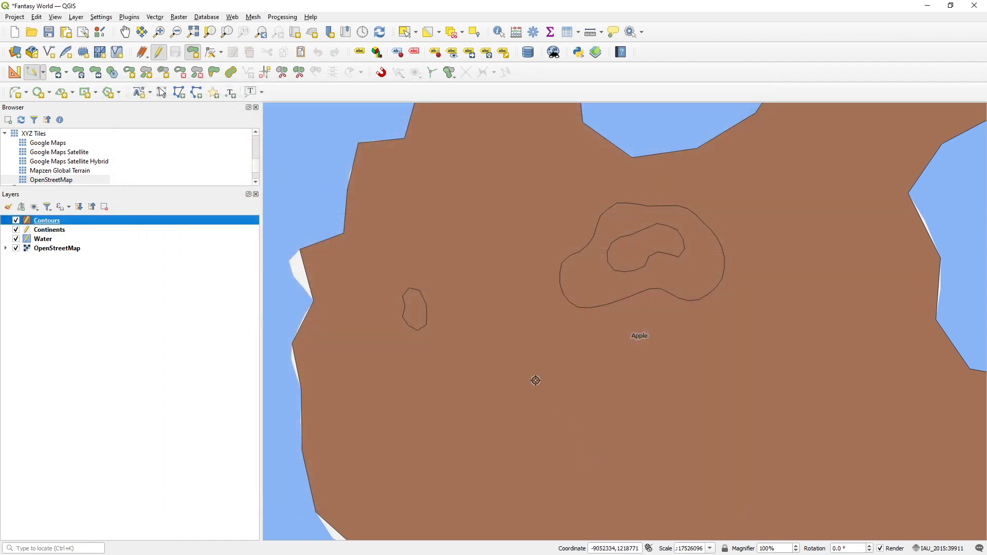
click(50, 33)
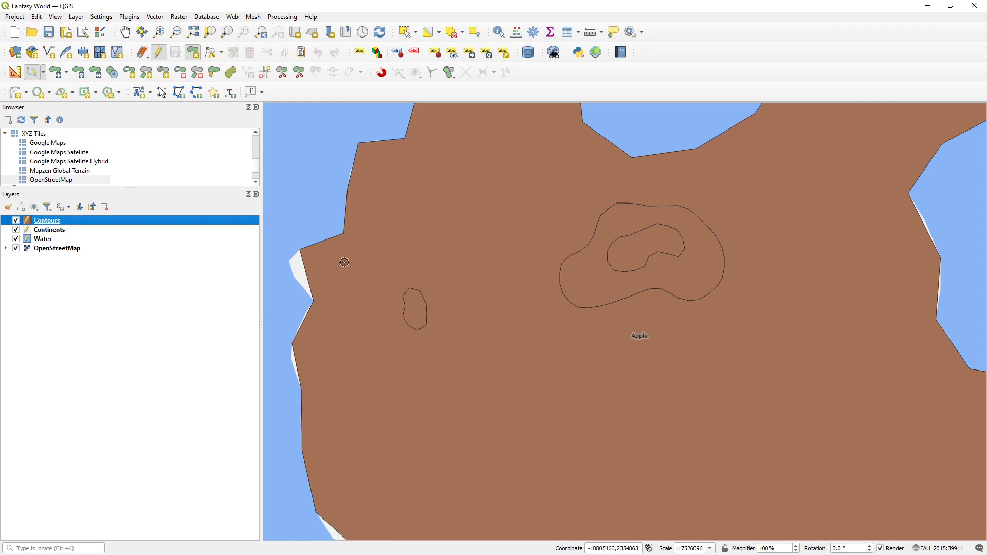
Label the Contours layer with Single Labels using the id field, apply the labels, and save the project
double_click(53, 222)
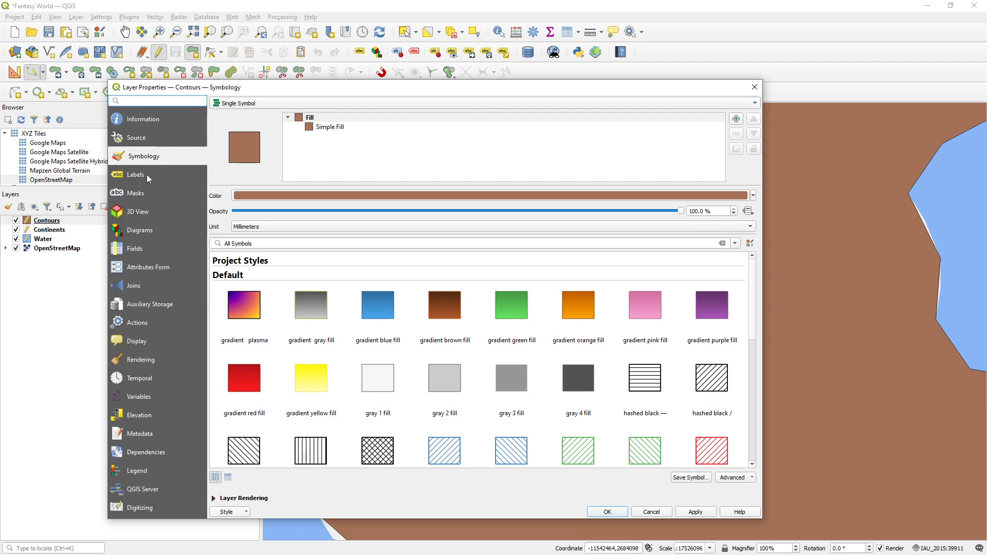
click(147, 176)
click(282, 104)
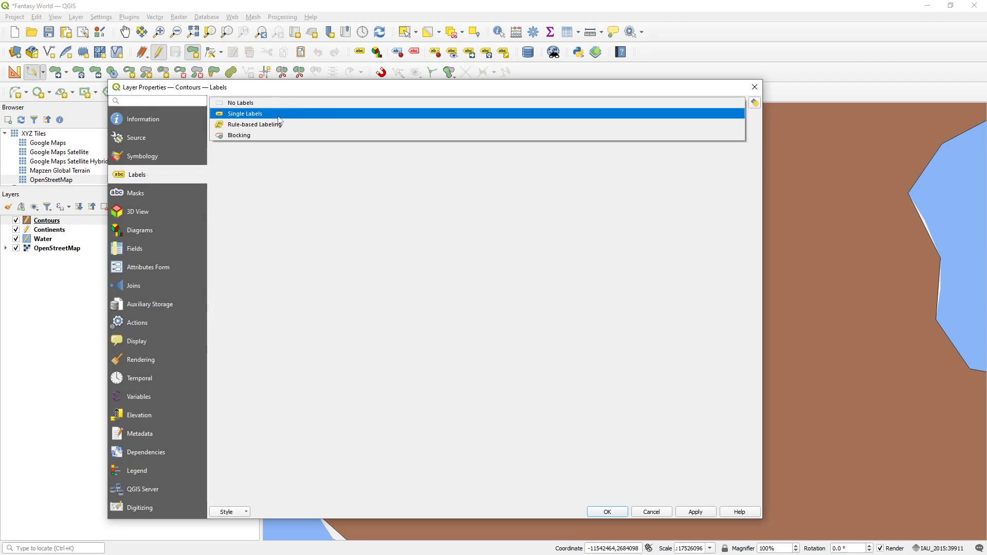
click(271, 124)
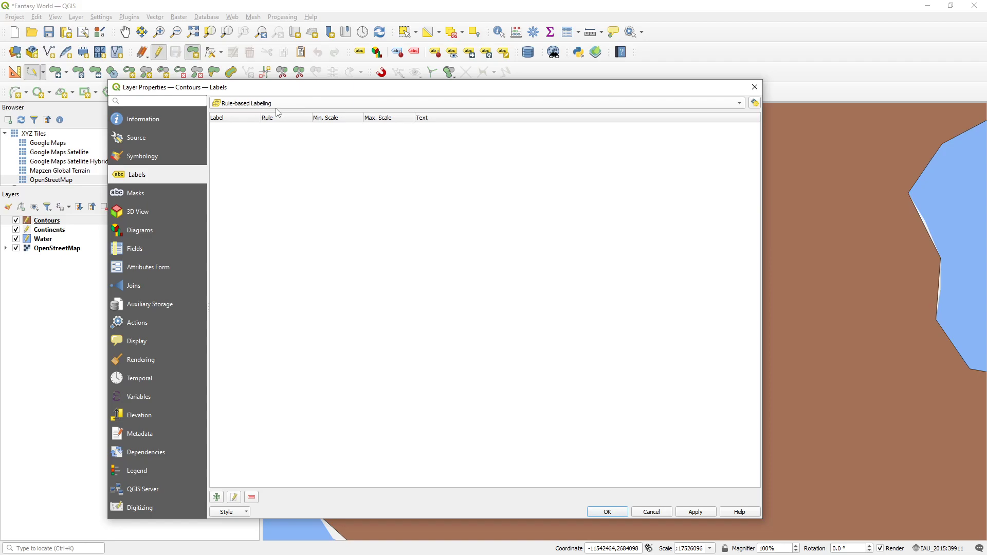
click(261, 106)
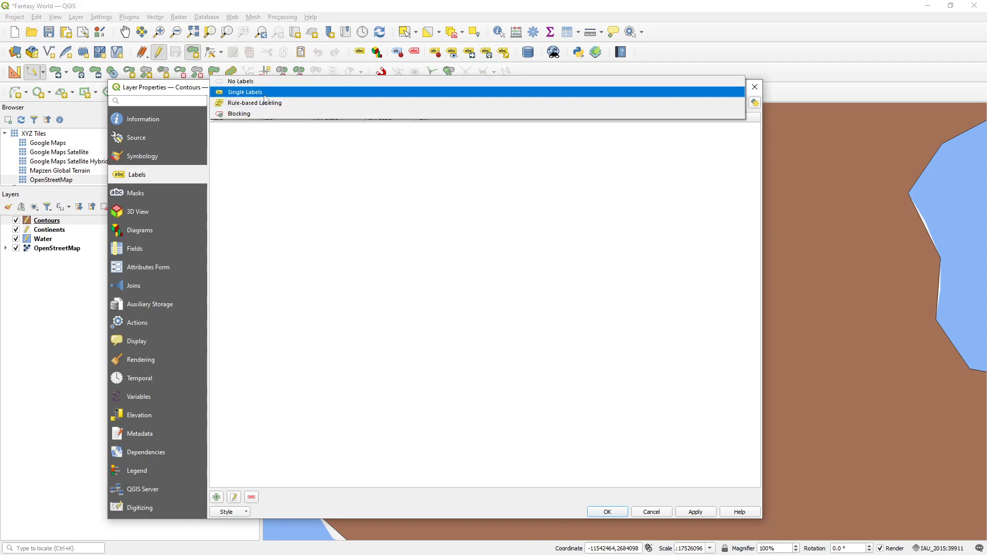
click(262, 92)
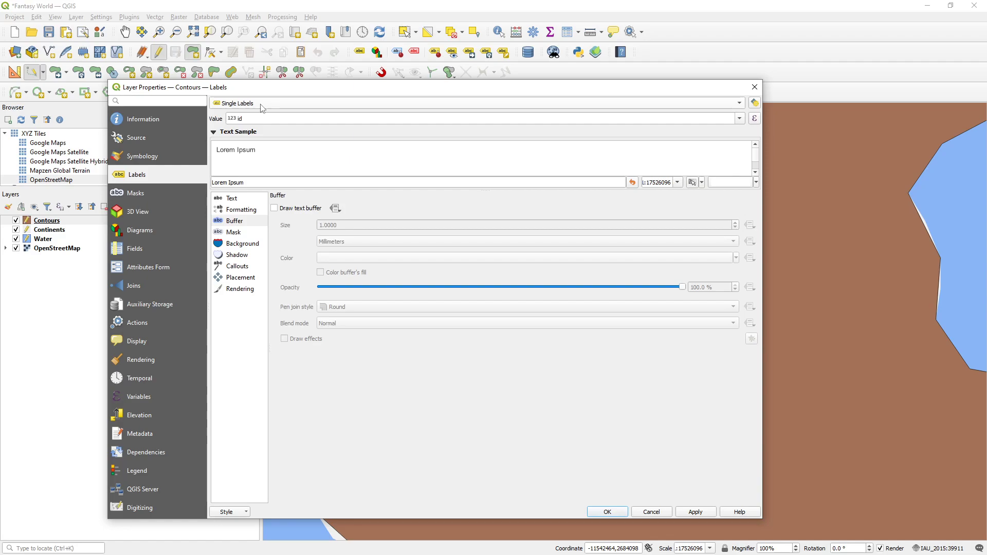
click(260, 106)
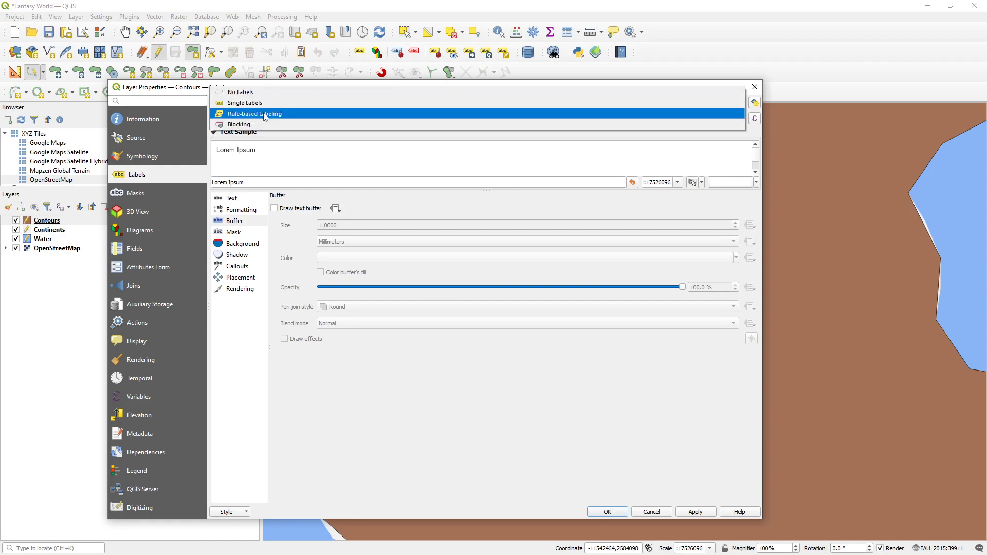
click(265, 114)
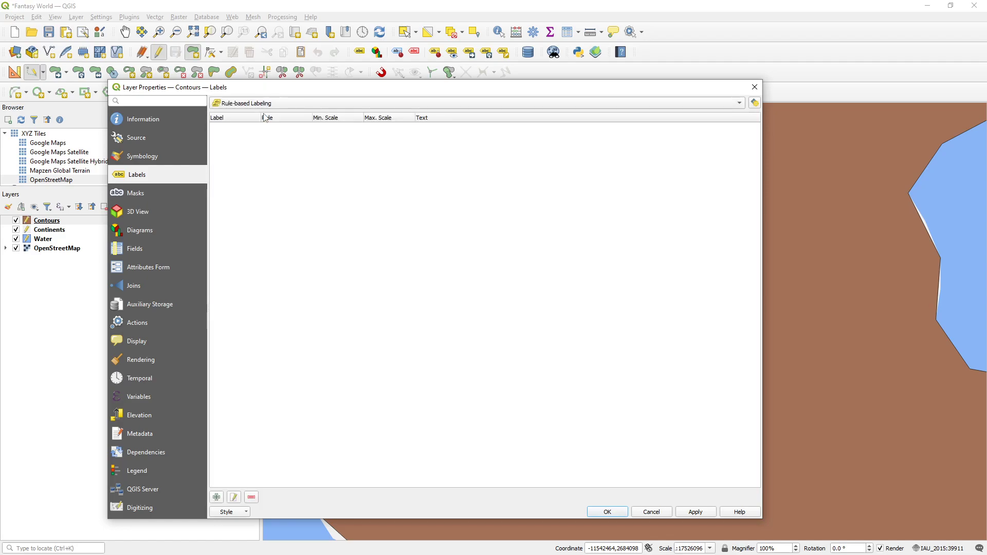
click(262, 105)
click(262, 93)
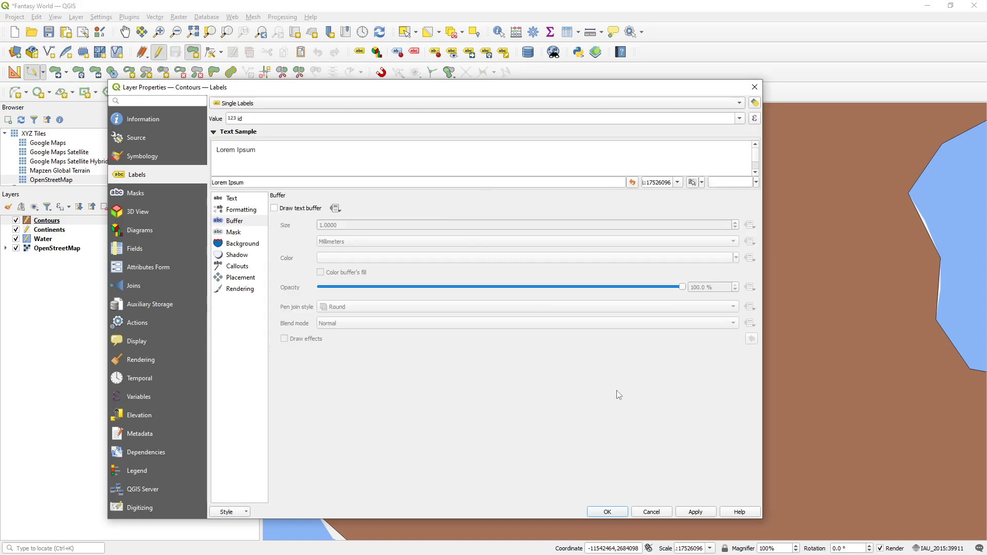
click(607, 513)
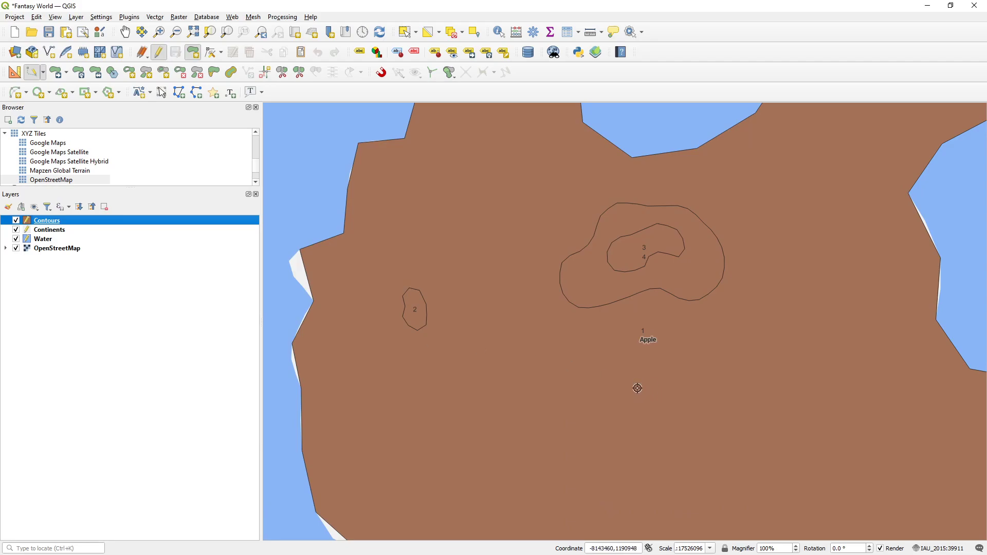
click(49, 32)
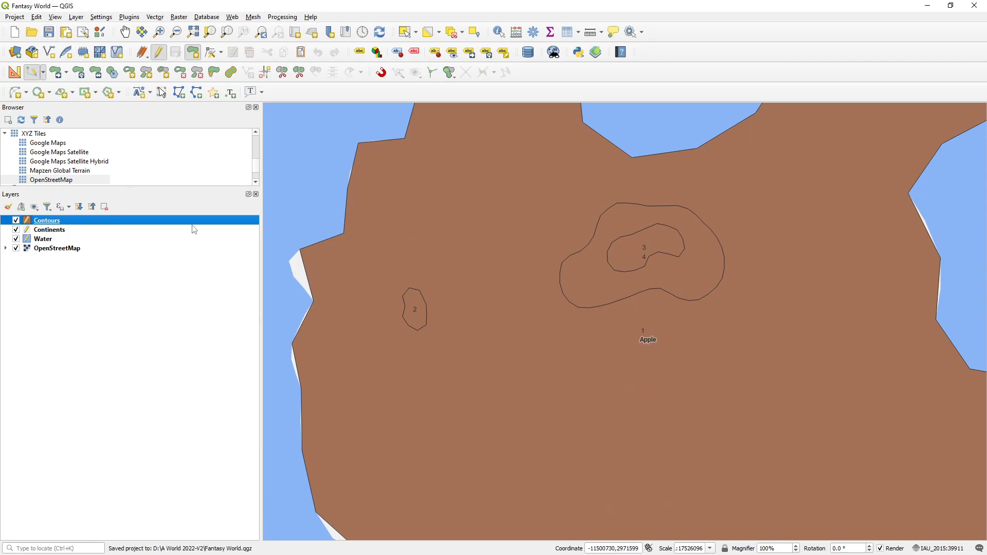
Switch the Contours labels to Rule-based Labeling and open the unfiltered rule for editing
double_click(115, 222)
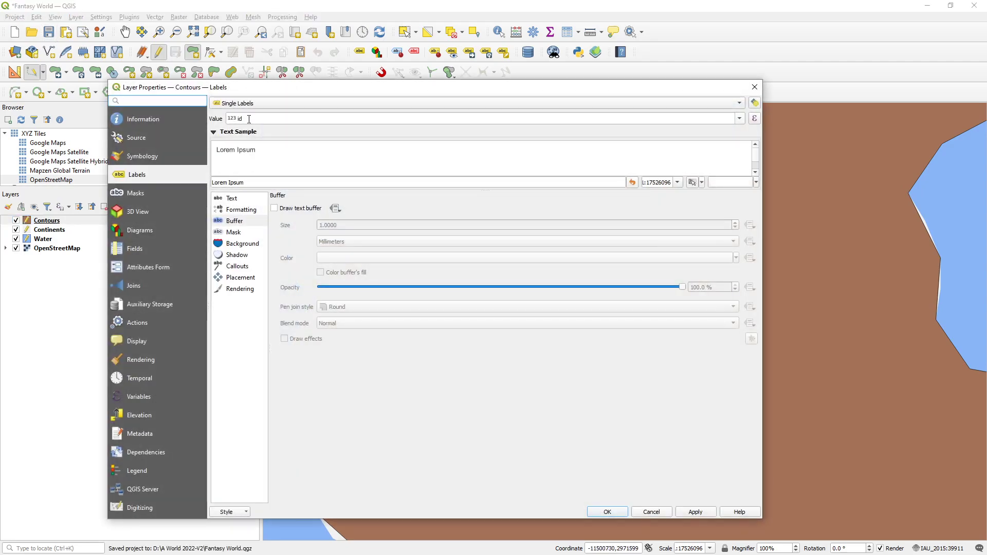
click(244, 105)
click(248, 113)
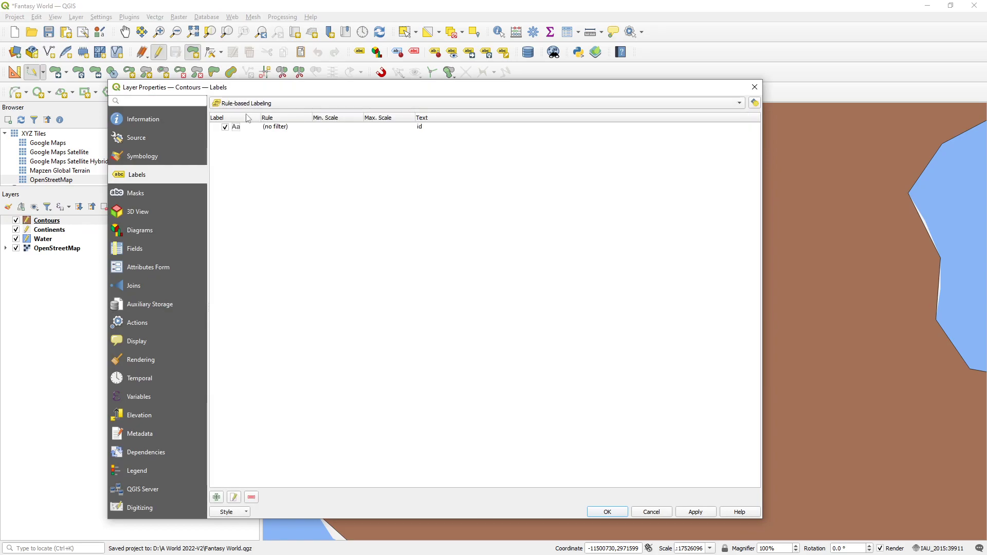
click(267, 129)
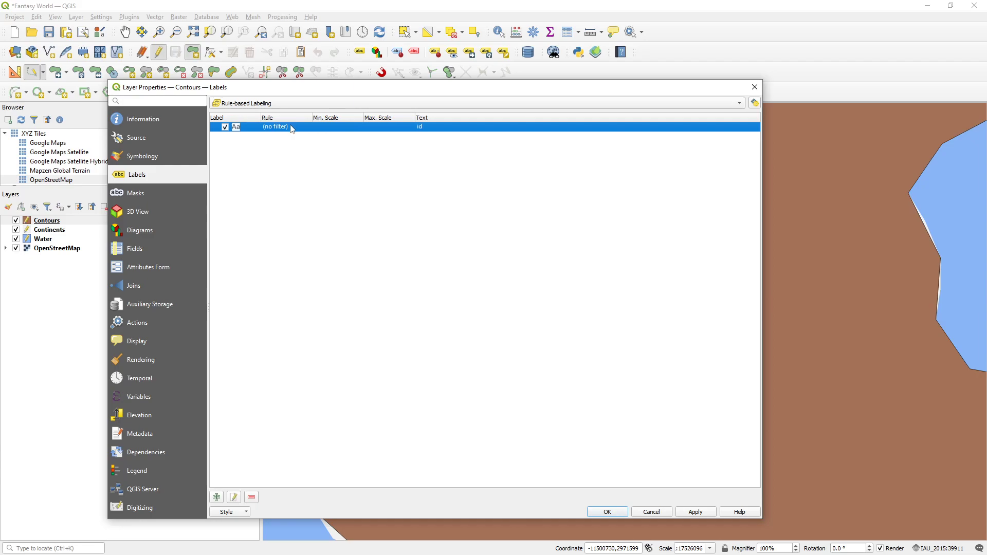
double_click(273, 131)
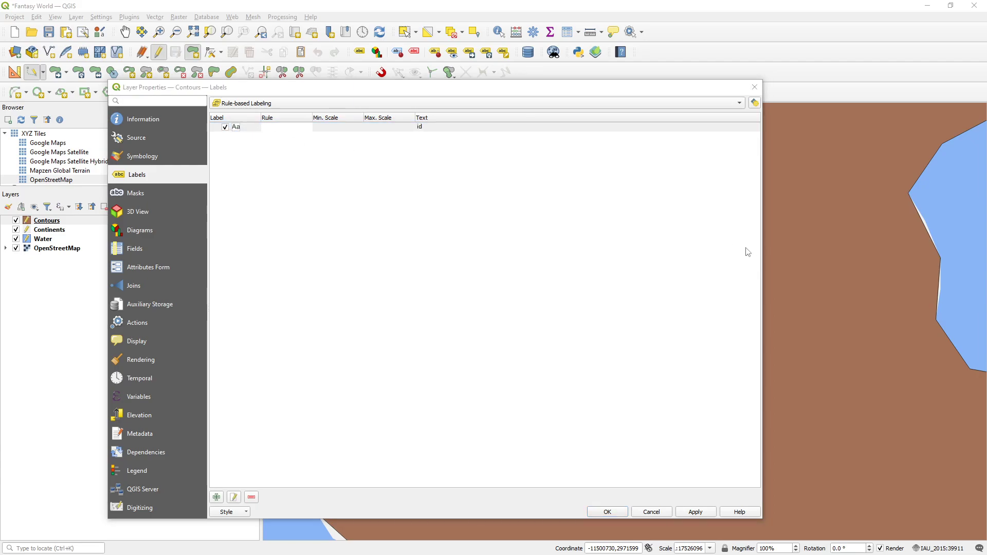
Set the label value of the rule to the height field
drag(836, 105, 369, 64)
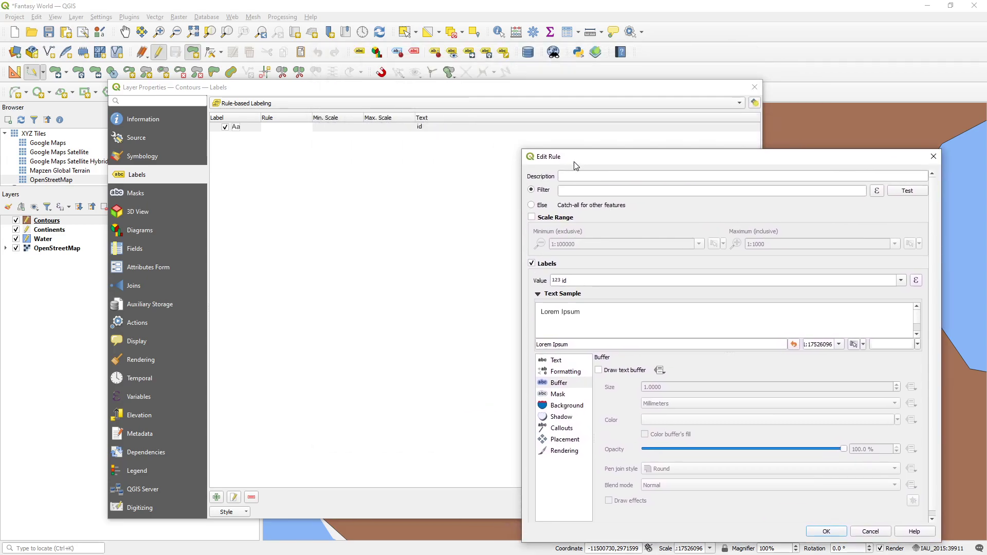
drag(575, 165, 460, 97)
click(443, 294)
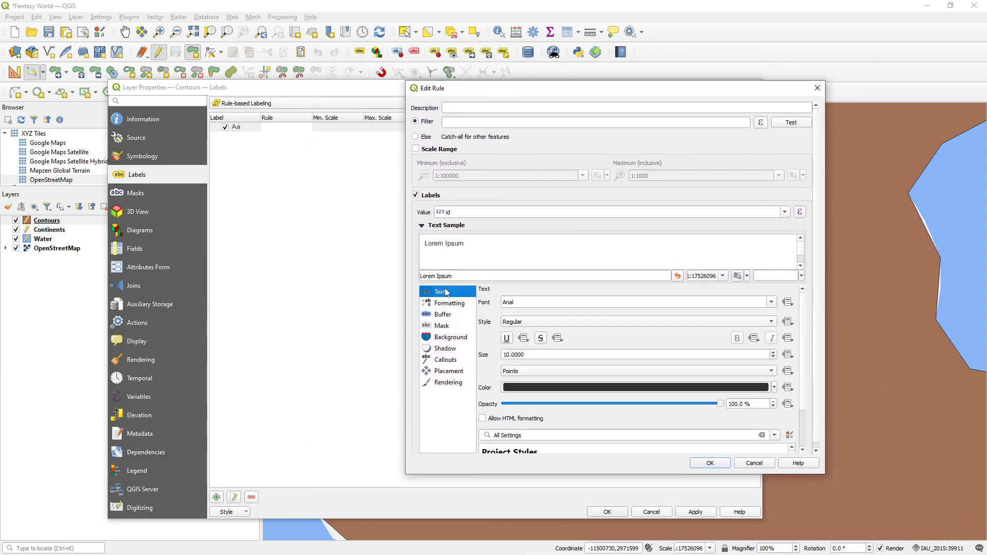
click(785, 213)
click(707, 238)
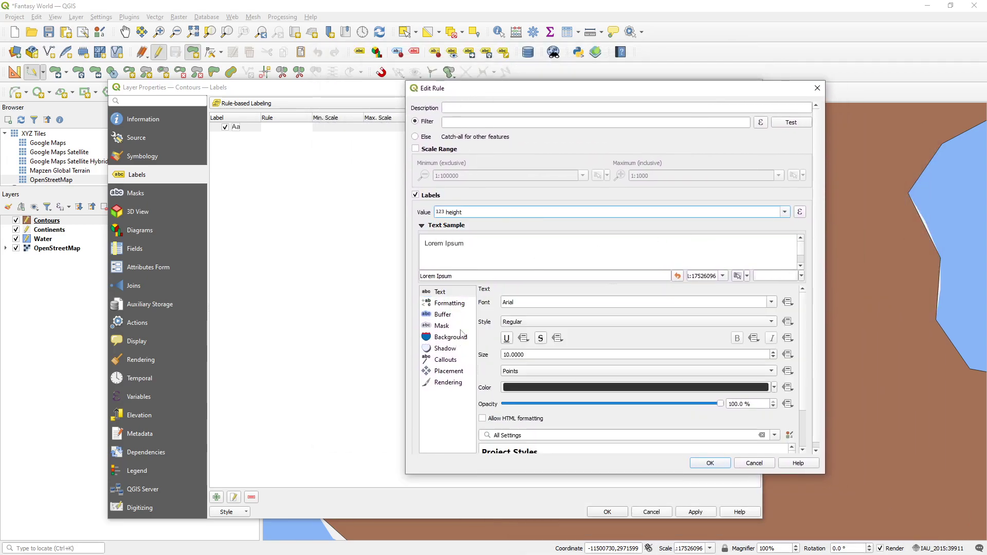
drag(569, 87, 550, 94)
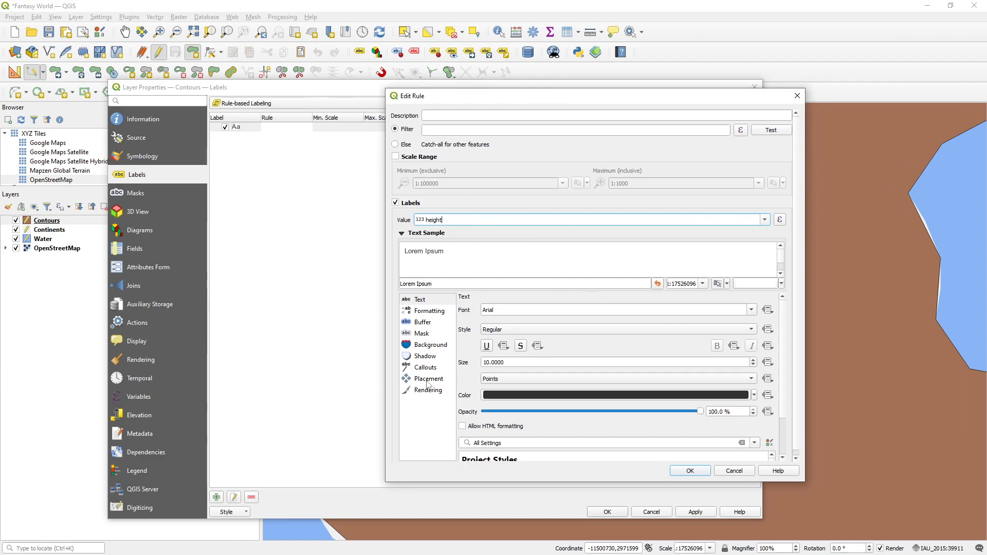
Enable the text buffer for the height labels and set their font to Small Fonts
click(424, 322)
click(462, 310)
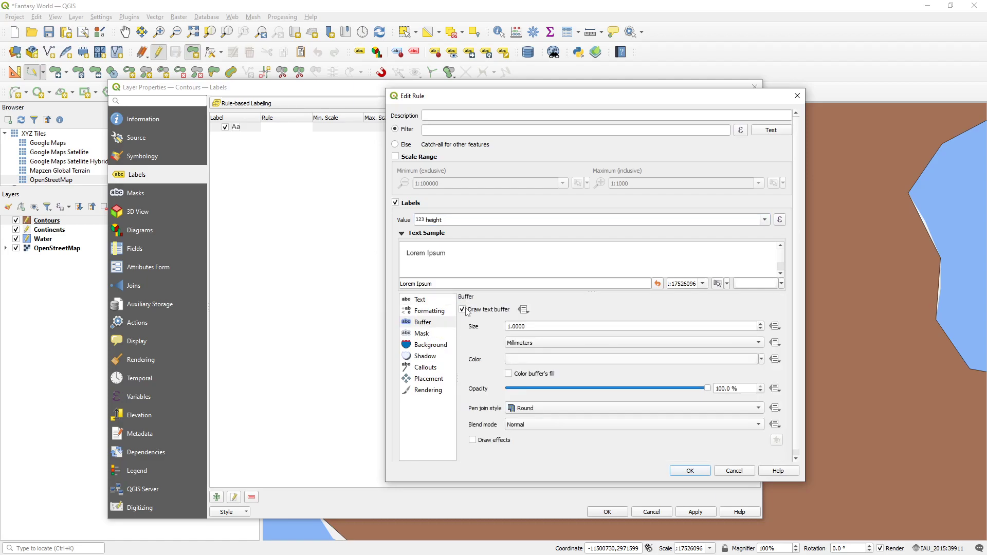
click(427, 302)
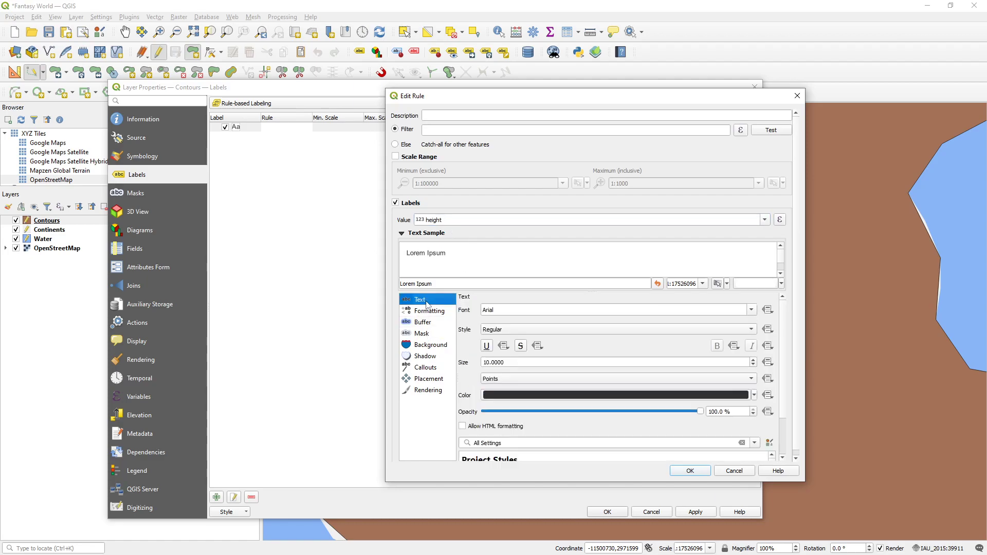
click(508, 311)
key(ctrl+a)
text(Small Fonts)
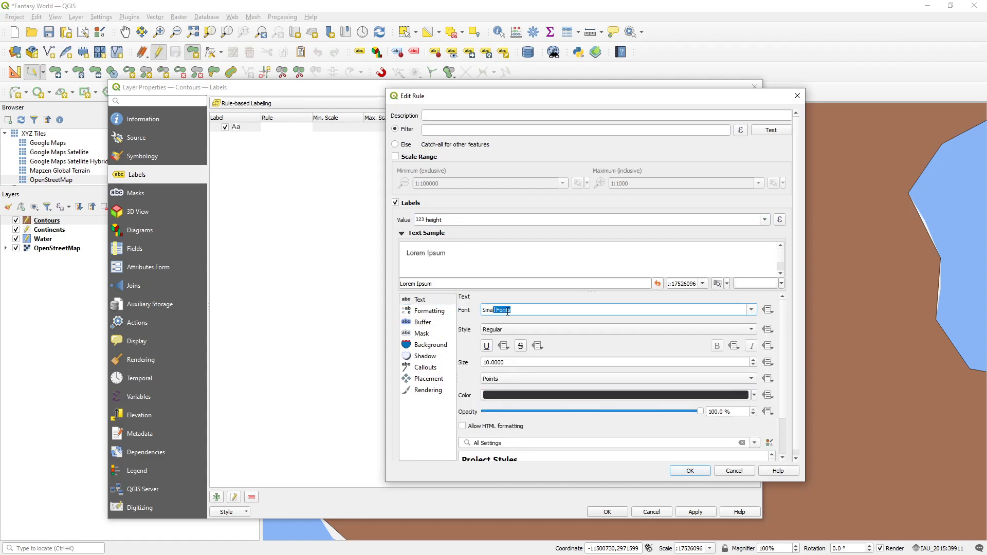
key(Return)
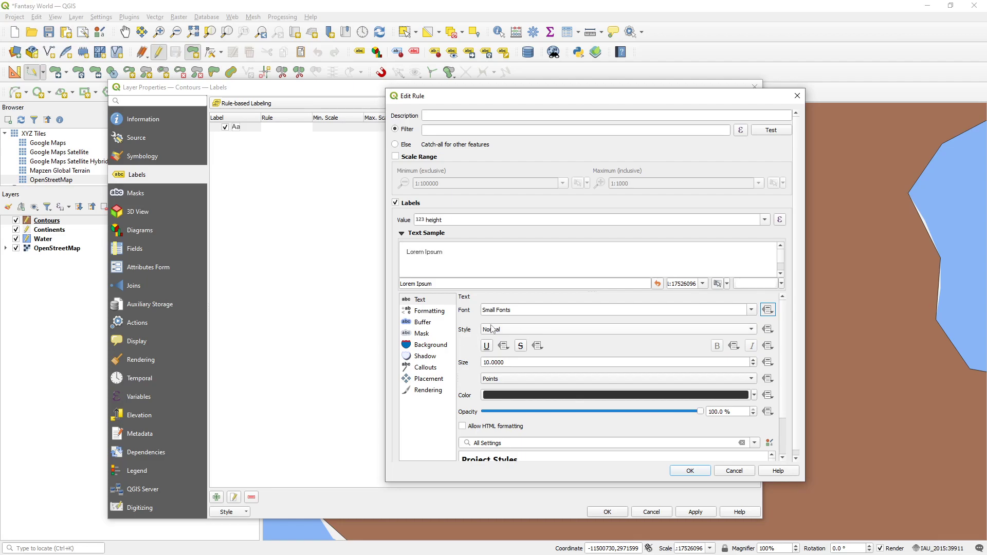
Set the text buffer size of the height labels to 0.5 millimetres
click(446, 323)
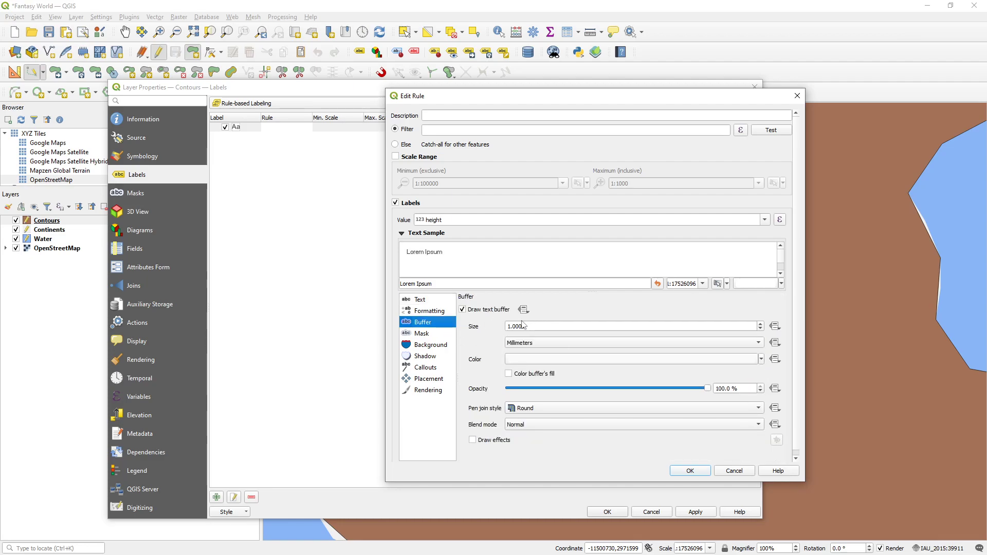
click(548, 326)
drag(547, 325, 443, 322)
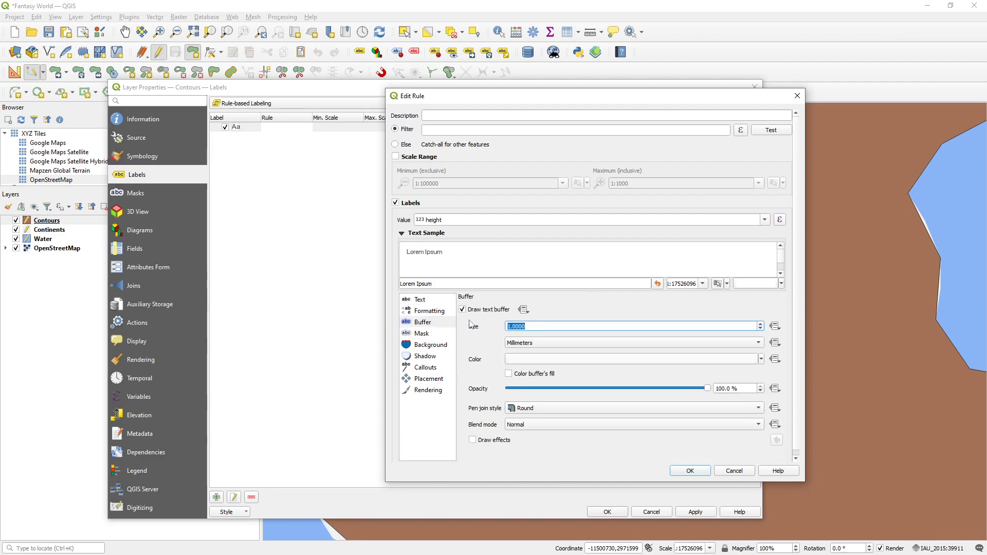
text(0.5)
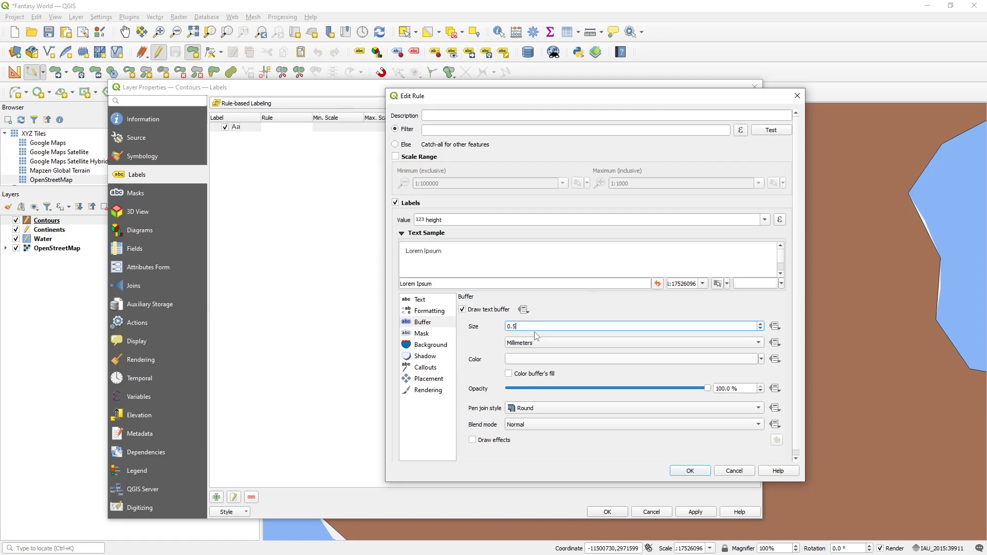
click(427, 301)
click(430, 322)
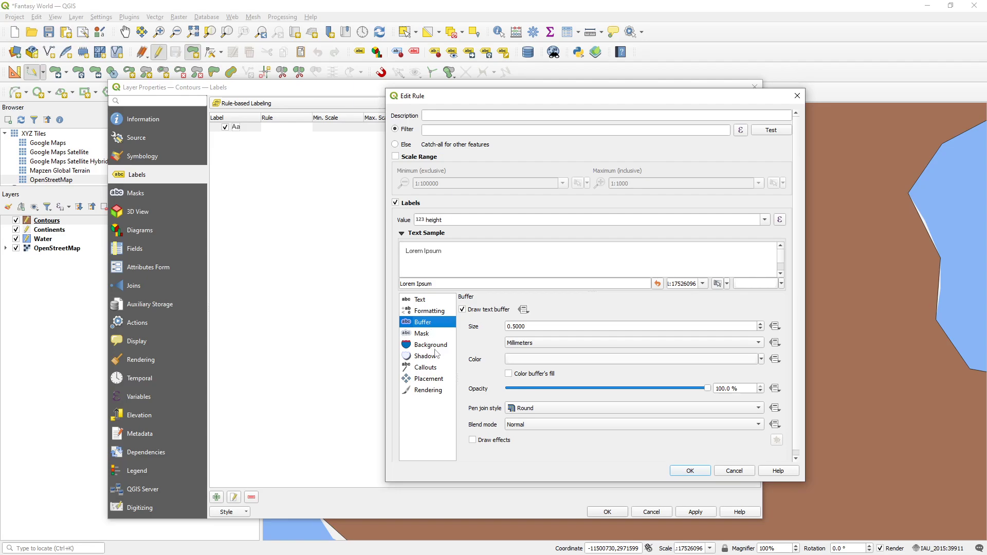
Place the height labels with the Using Perimeter (Curved) mode, allowing only the On line position
click(433, 380)
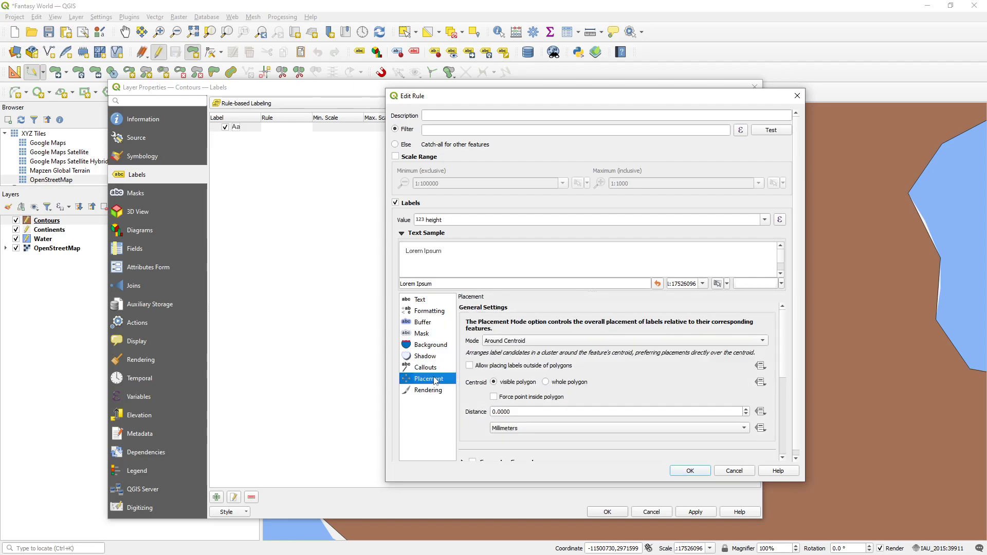
click(512, 342)
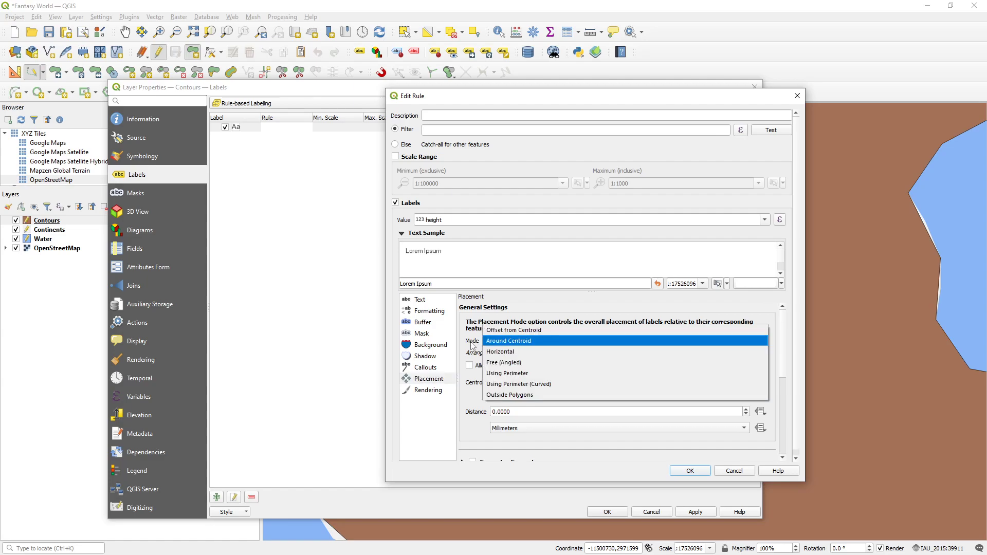
click(526, 384)
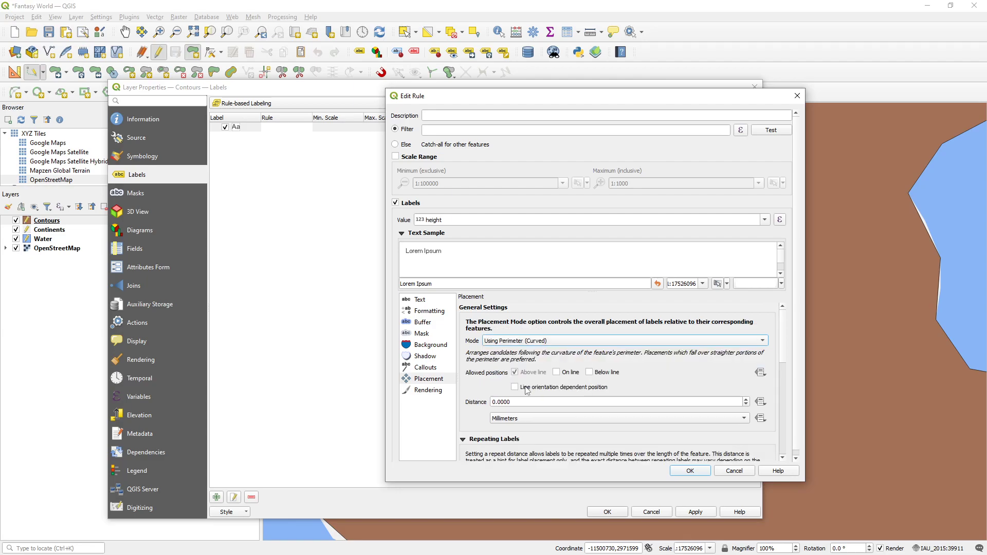
click(557, 373)
click(514, 373)
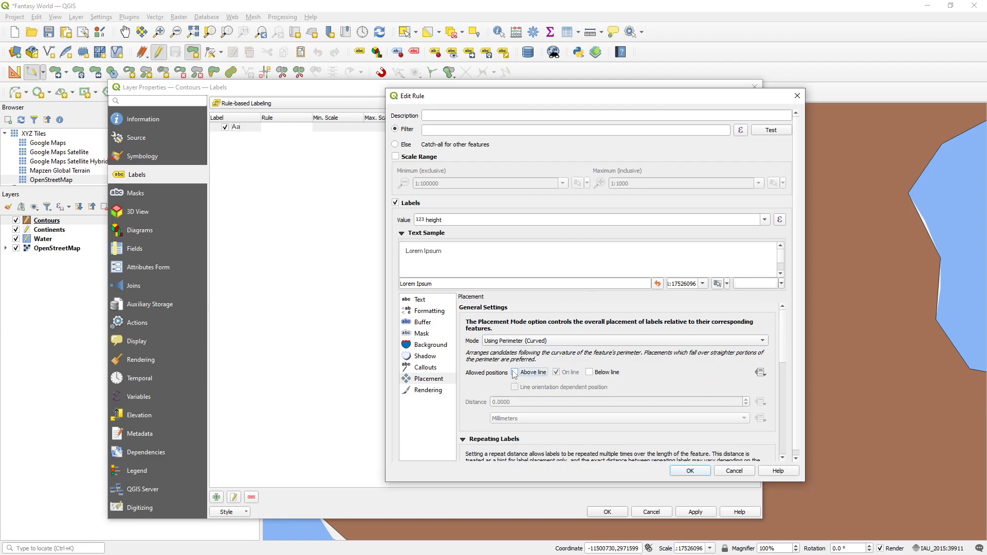
Enter a repeat distance in millimetres so the height labels recur along each contour
scroll(515, 363, down, 4)
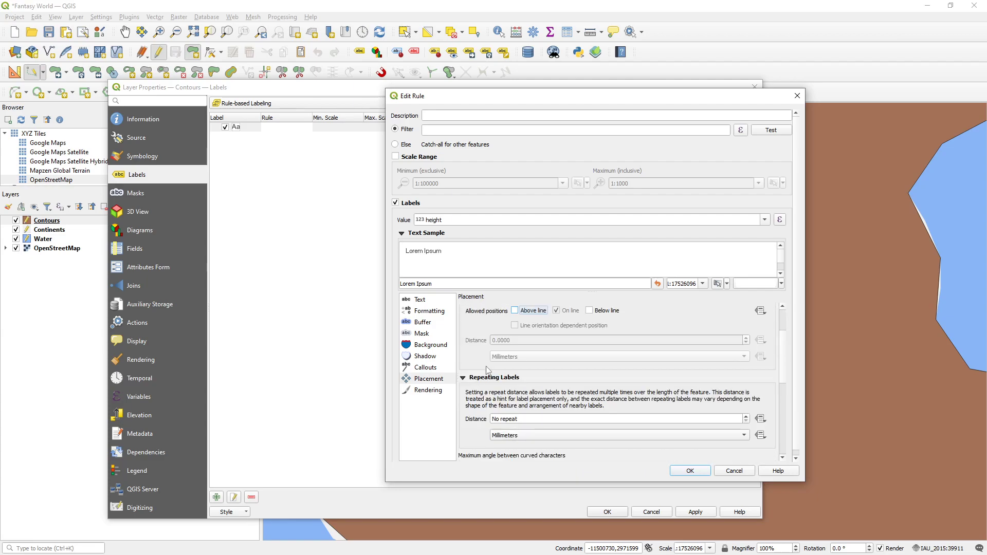
click(522, 387)
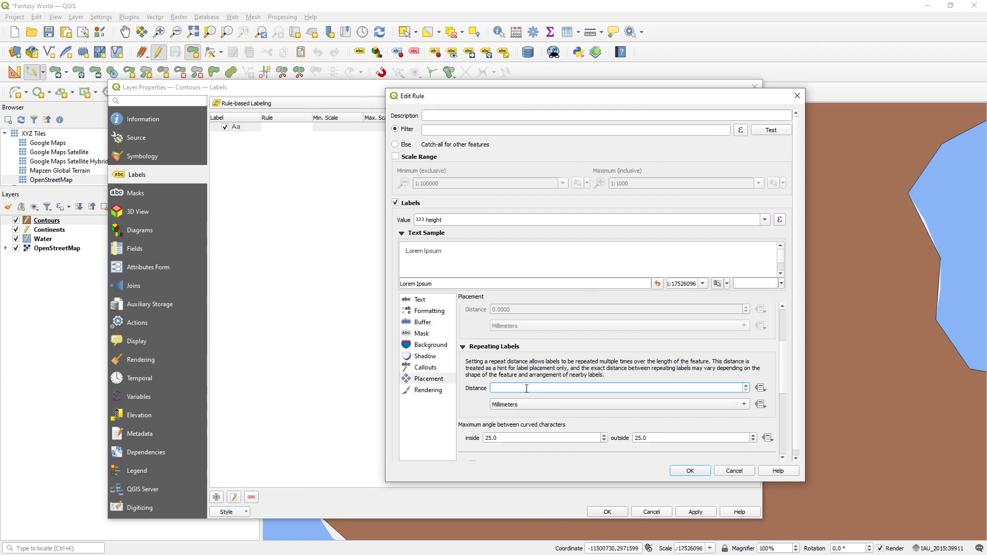
click(524, 403)
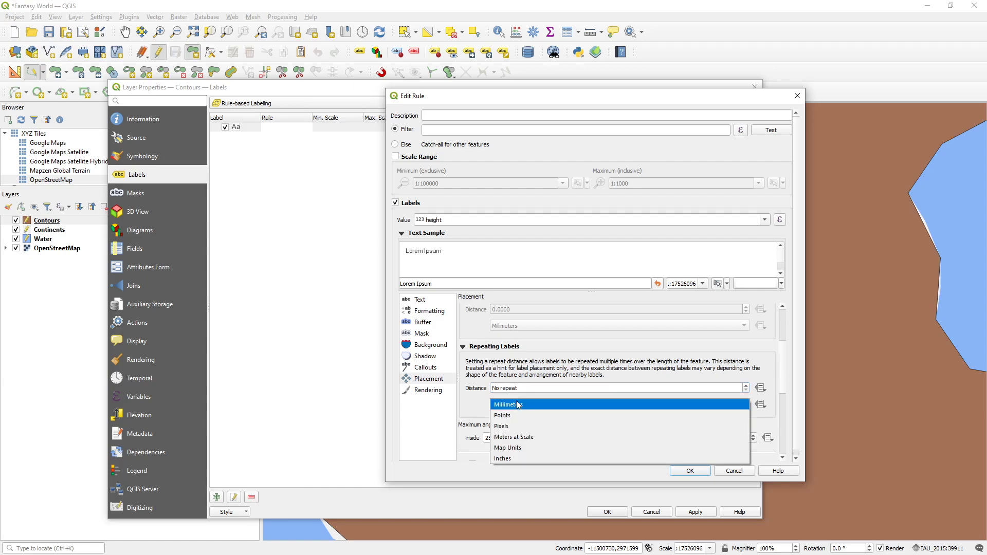
click(519, 406)
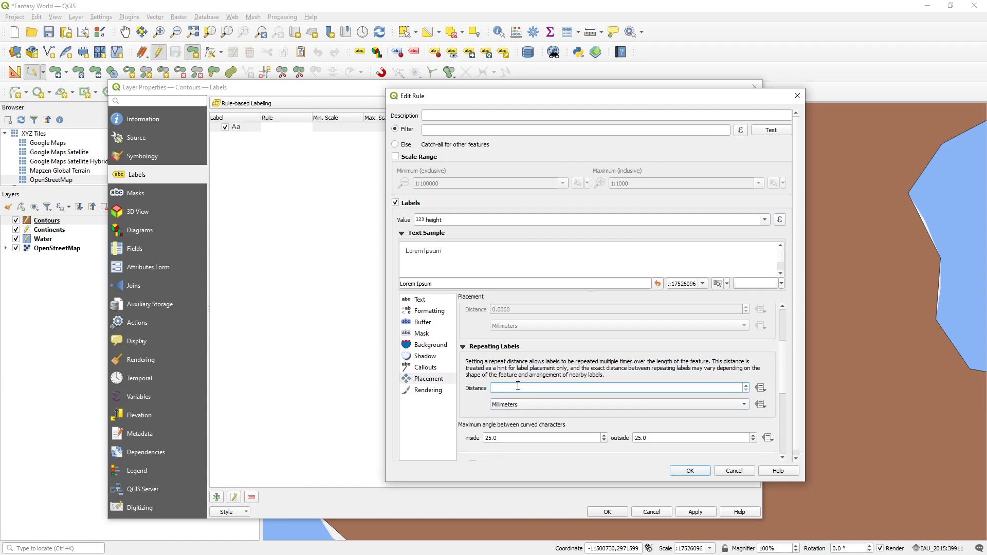
text(10)
key(BackSpace)
key(BackSpace)
text(5)
drag(517, 386, 456, 392)
Accept the label rule, apply it to the Contours layer, and uncover the map to check the labels
click(700, 472)
click(683, 512)
drag(559, 95, 654, 391)
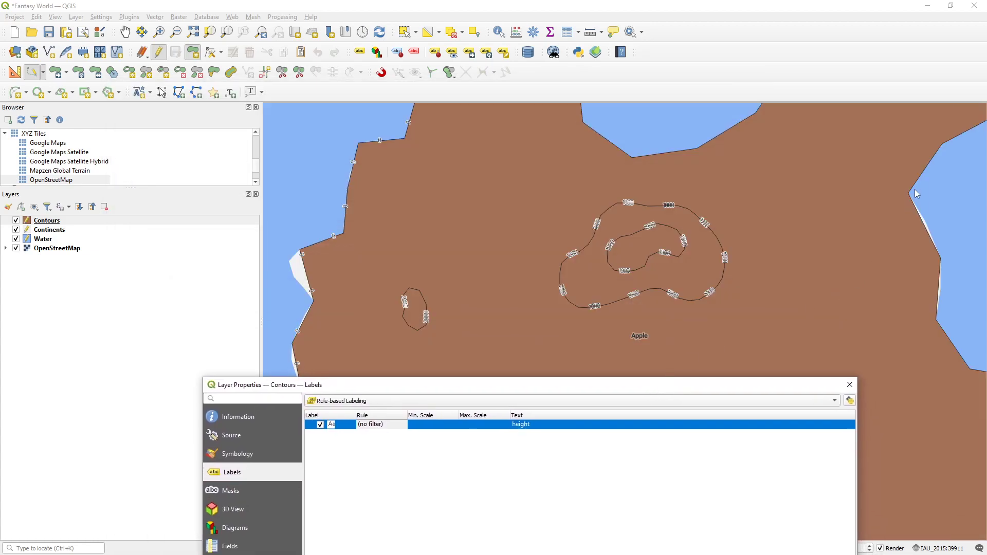
Set the height labels' repeat distance to 45 millimetres, accept the rule, and uncover the map to check the label spacing
drag(597, 388, 623, 347)
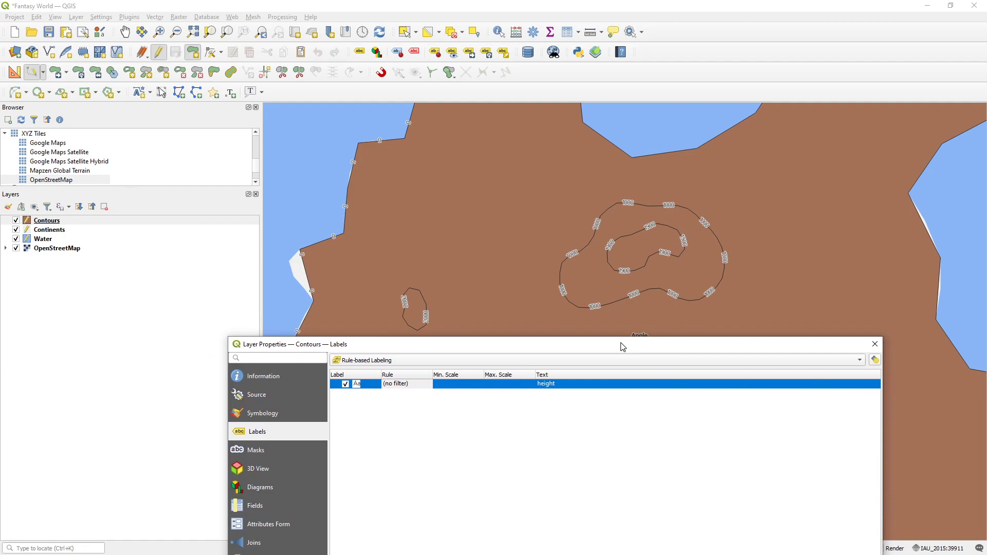
drag(623, 347, 652, 110)
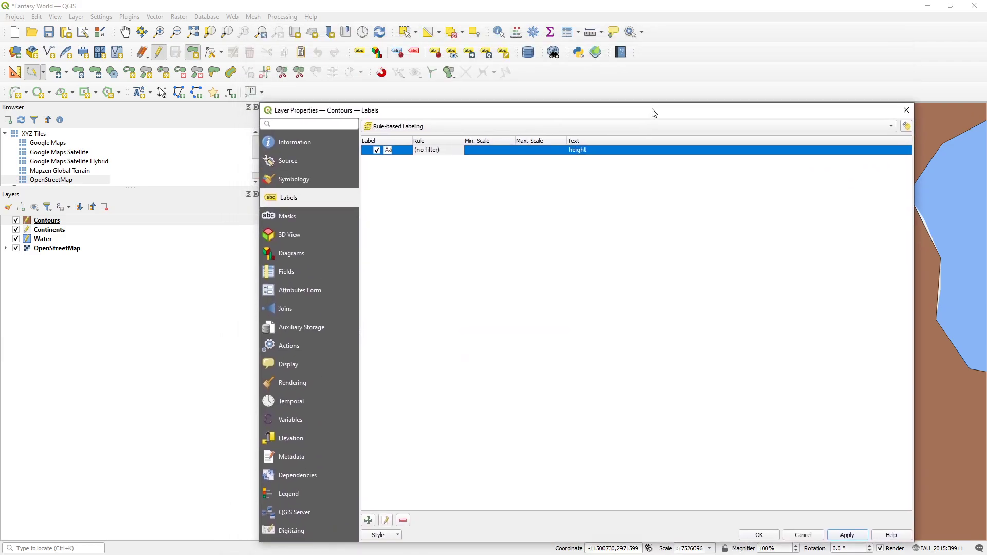
double_click(398, 156)
scroll(494, 376, down, 5)
click(493, 327)
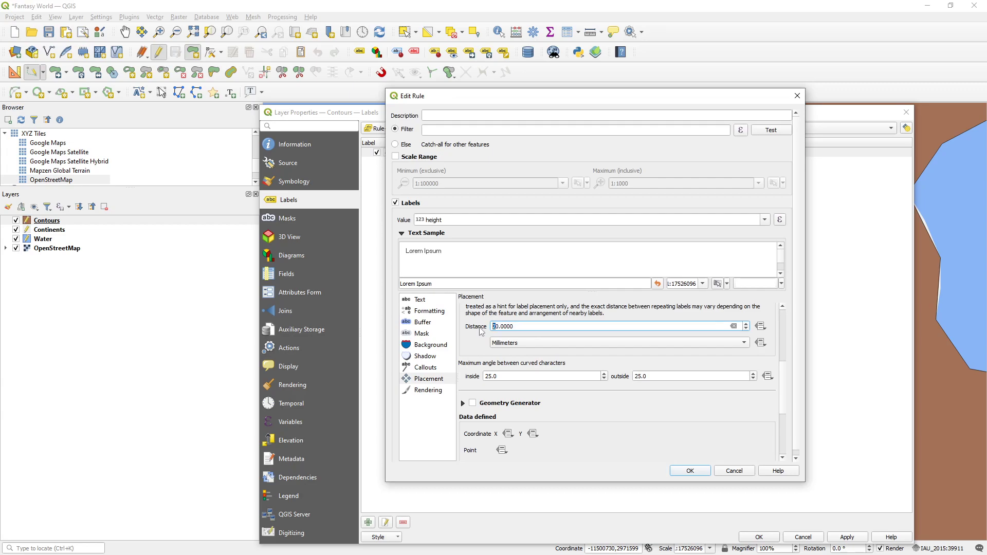
text(45)
click(690, 471)
drag(460, 114, 565, 326)
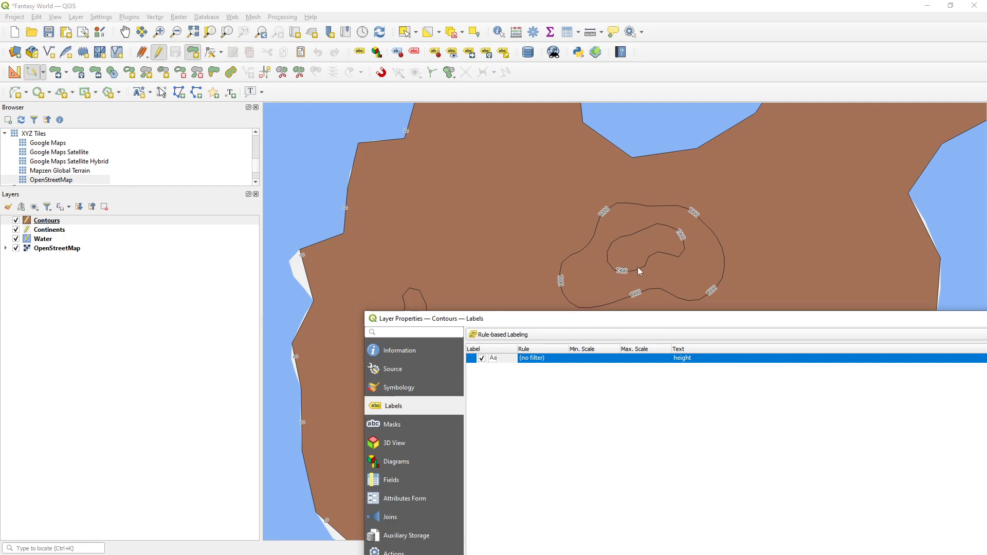
Replace the height label value with the expression format_number(height), and preview it on the next feature before accepting it
drag(625, 323, 621, 196)
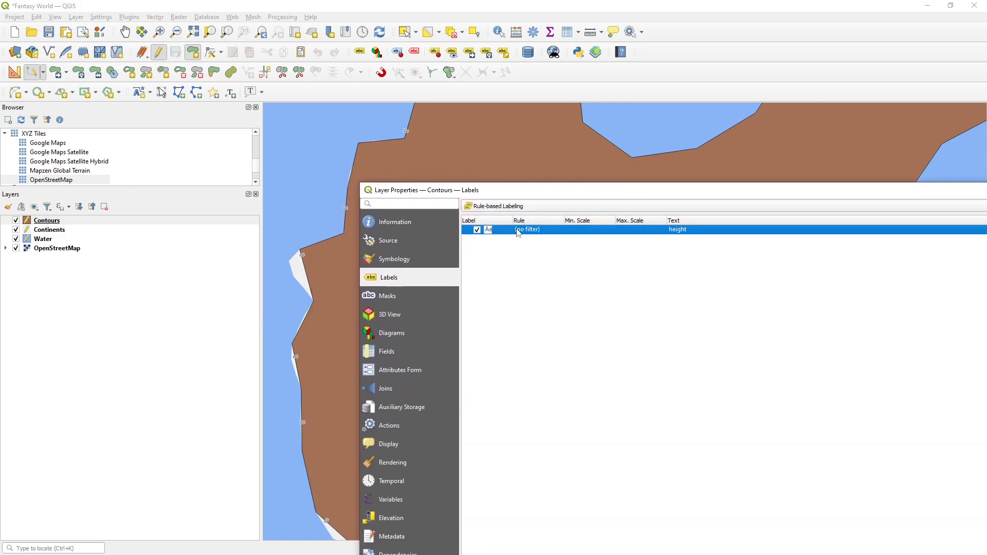
double_click(518, 230)
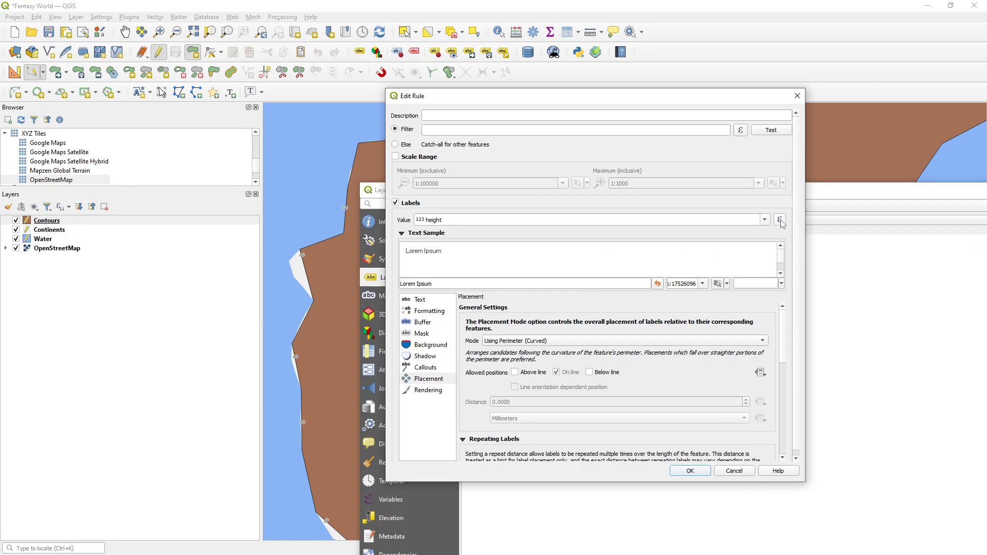
drag(446, 221, 423, 222)
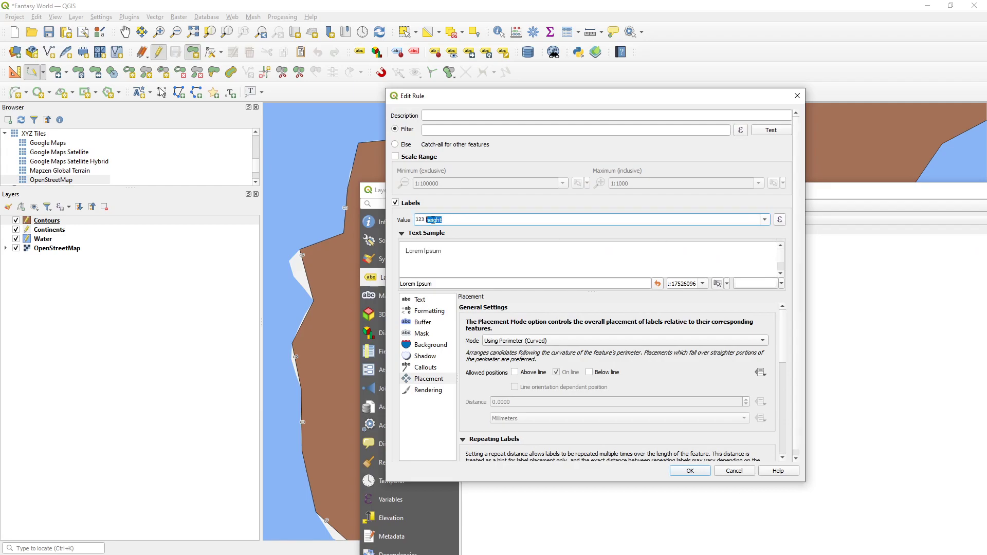
click(780, 220)
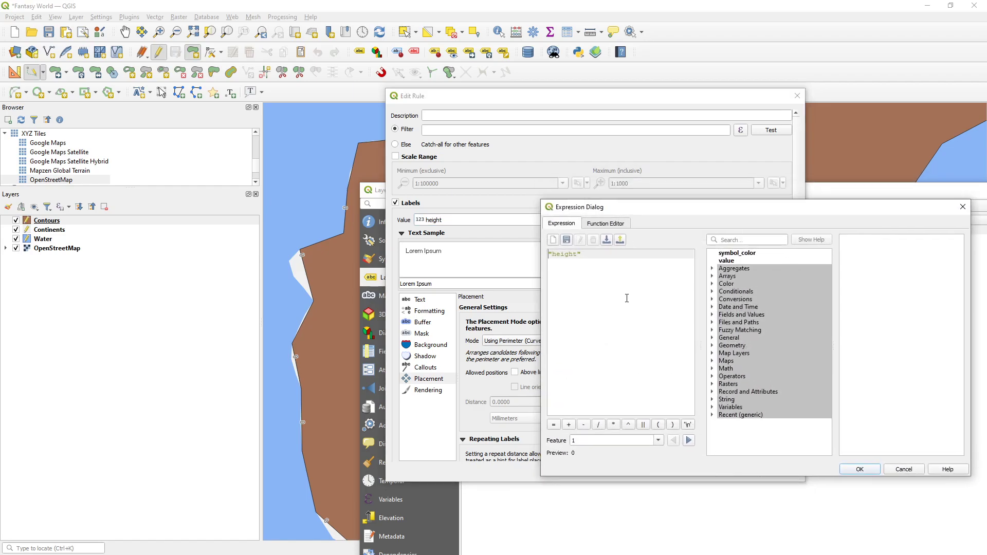
key(ctrl+a)
click(627, 298)
text(format_numb)
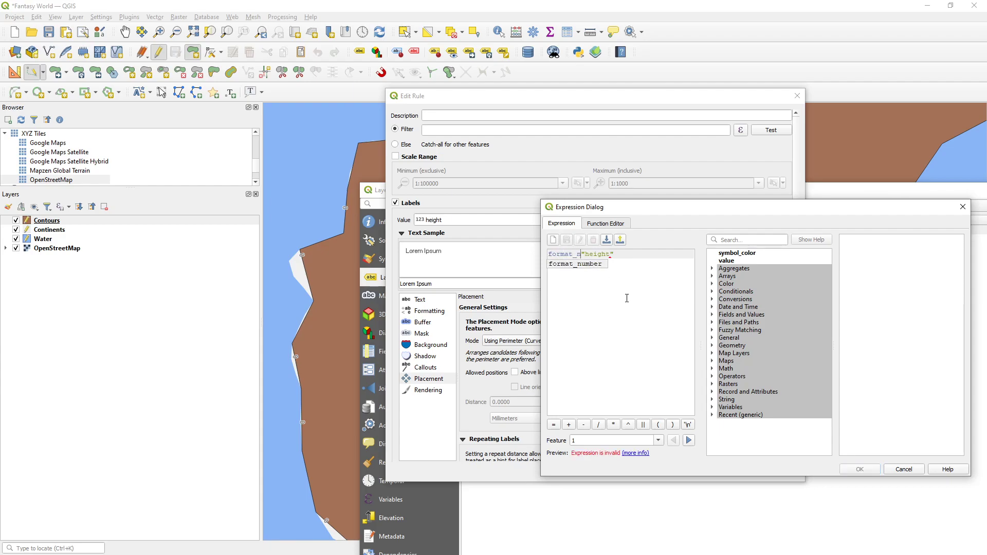
text(er()
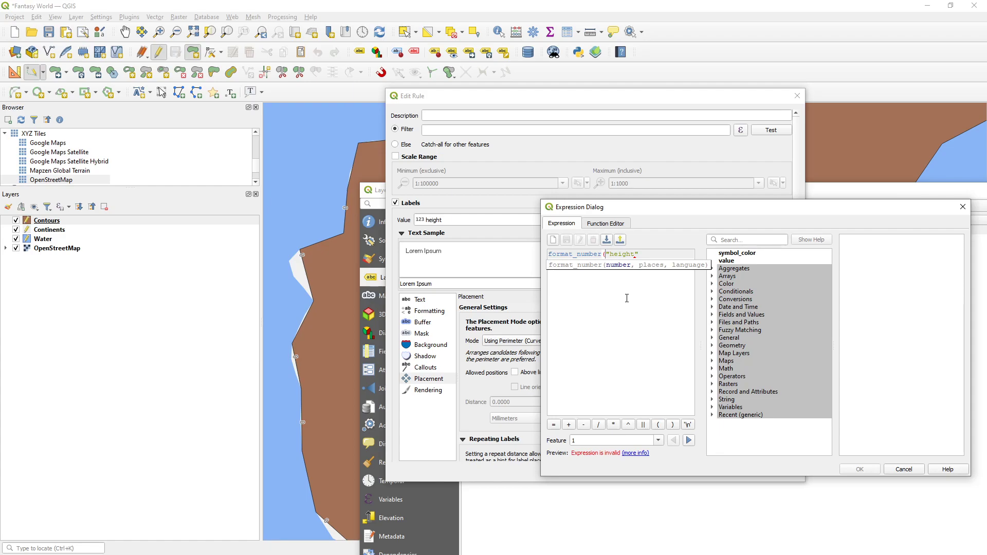
key(Delete)
key(End)
key(BackSpace)
text(,)
key(BackSpace)
text())
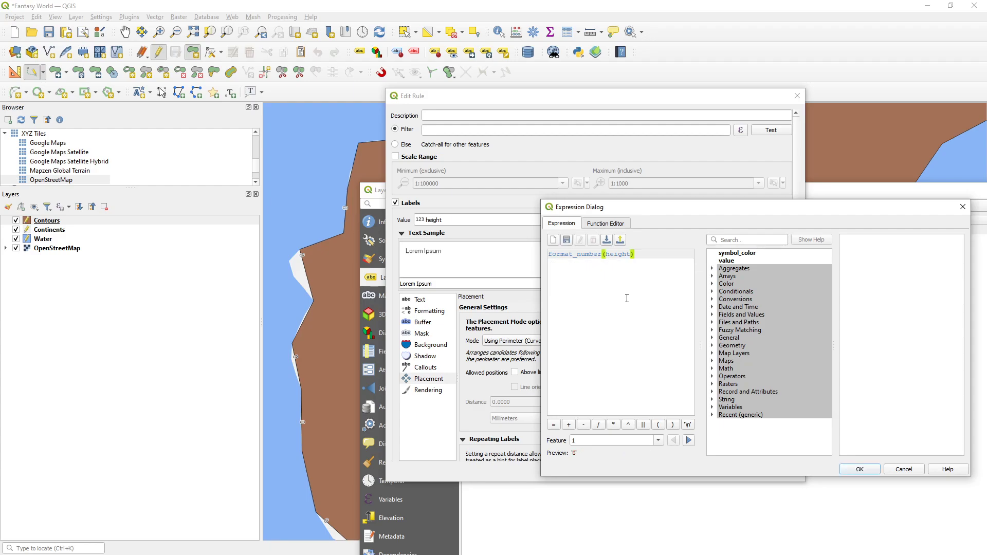
text(,)
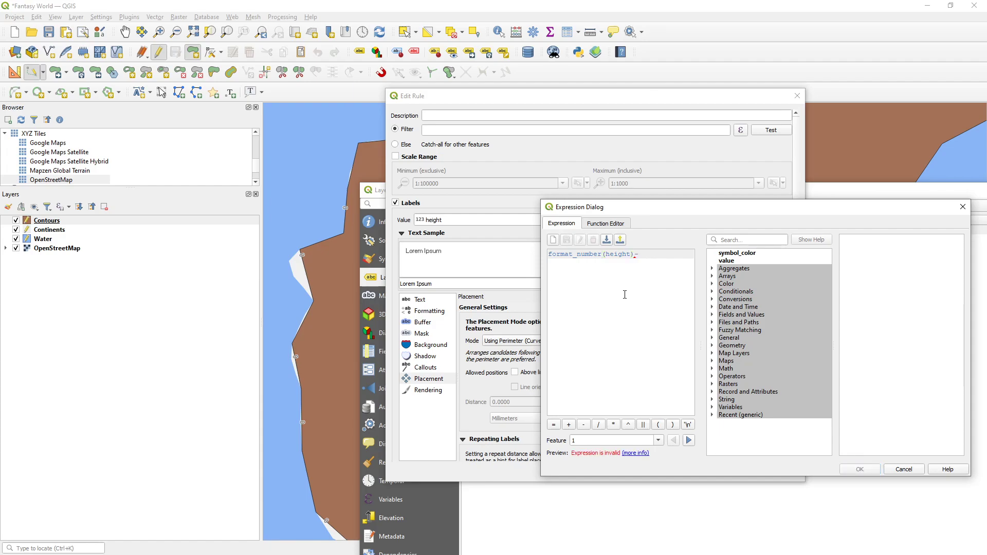
key(BackSpace)
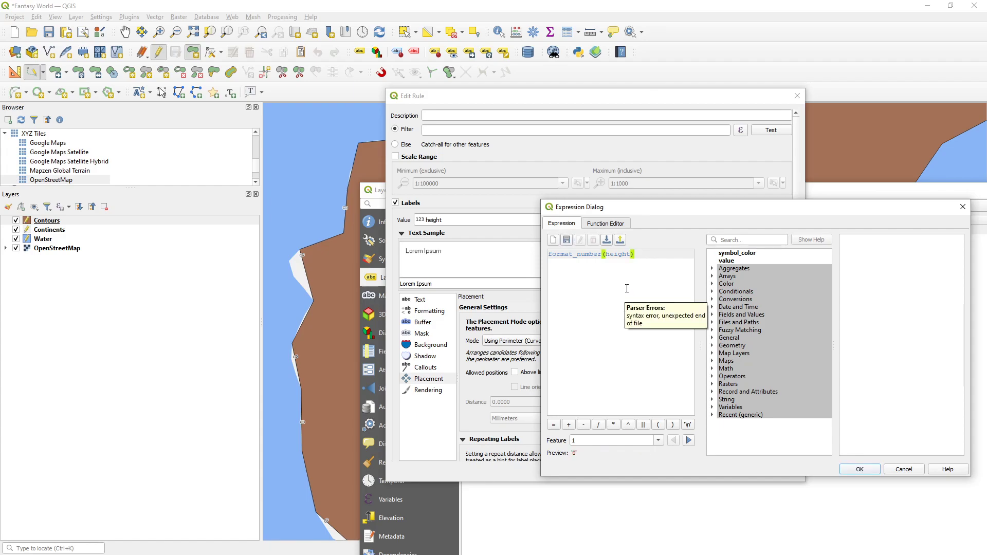
click(689, 441)
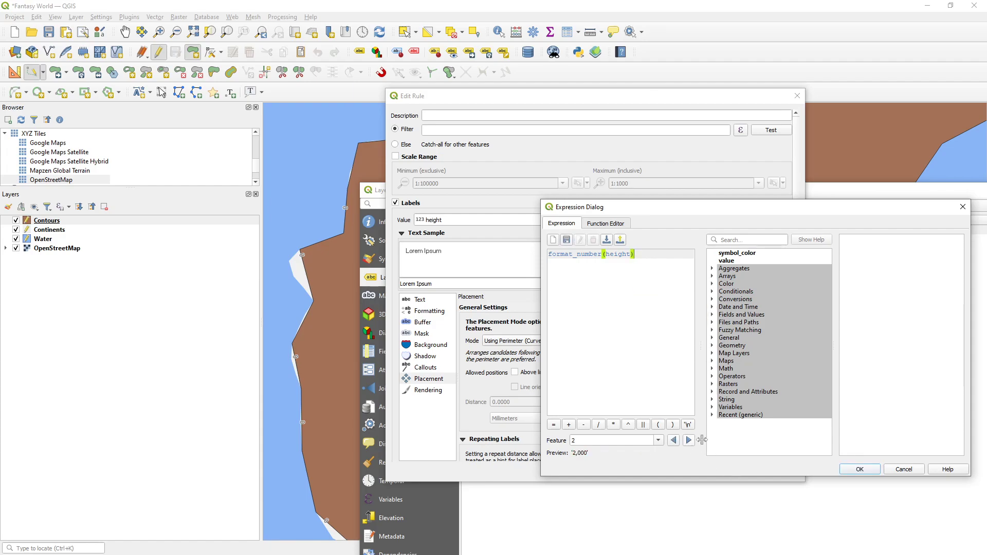
click(862, 469)
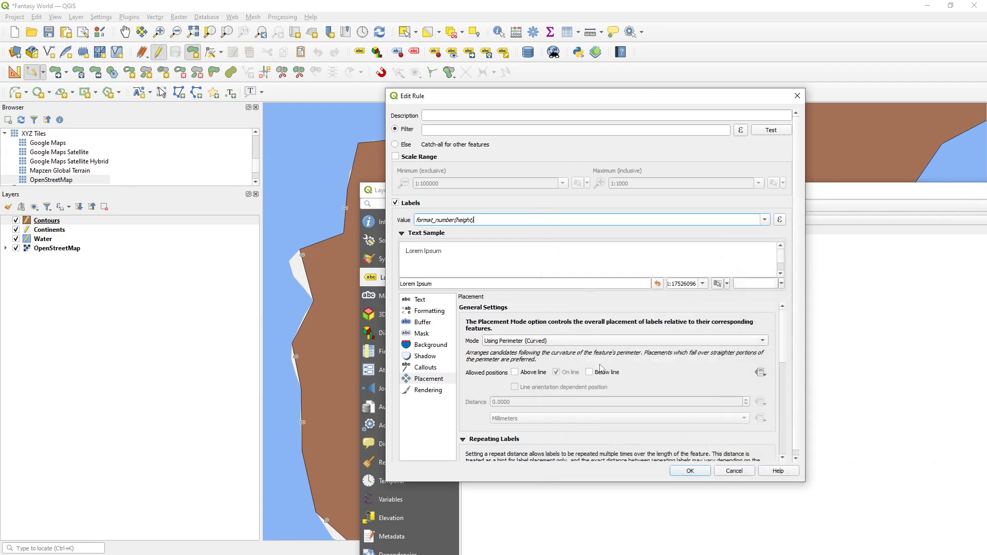
Accept the edited label rule and the Contours layer properties, and save the project
click(689, 471)
drag(717, 194, 538, 57)
click(696, 486)
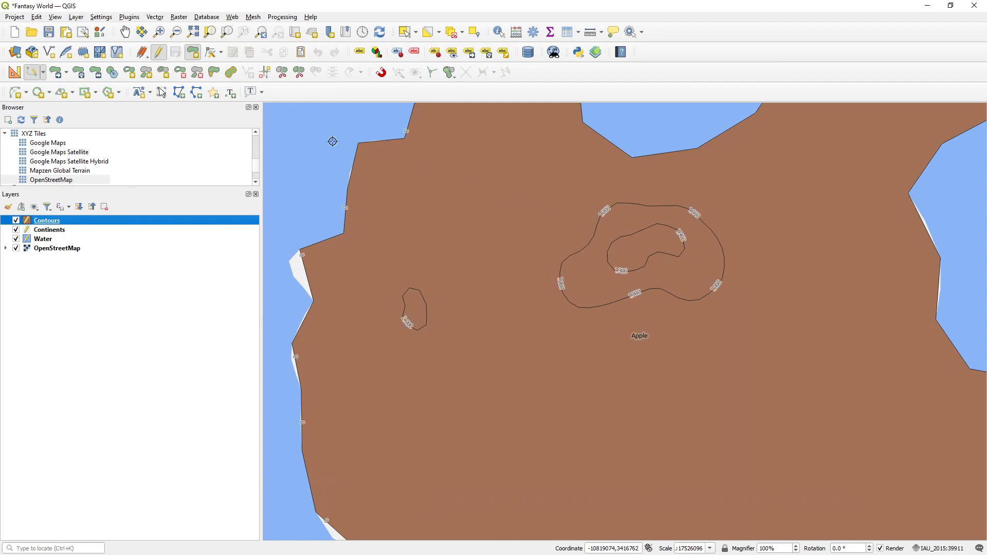
click(49, 33)
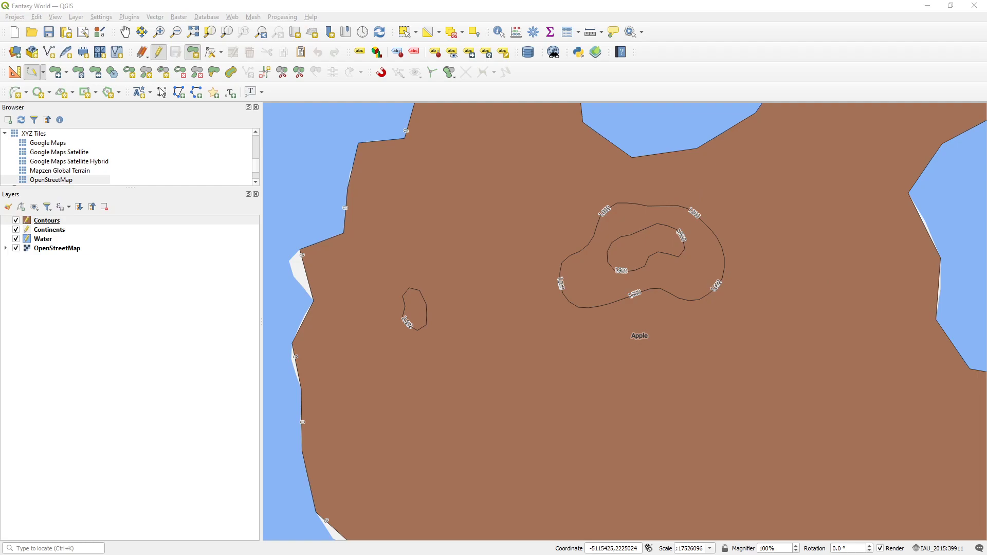
Switch to Google Maps and examine how the terrain contours are drawn and labelled close up in a mountainous area
drag(986, 154, 633, 83)
drag(643, 252, 473, 238)
scroll(473, 238, up, 3)
drag(247, 175, 445, 264)
scroll(445, 263, up, 5)
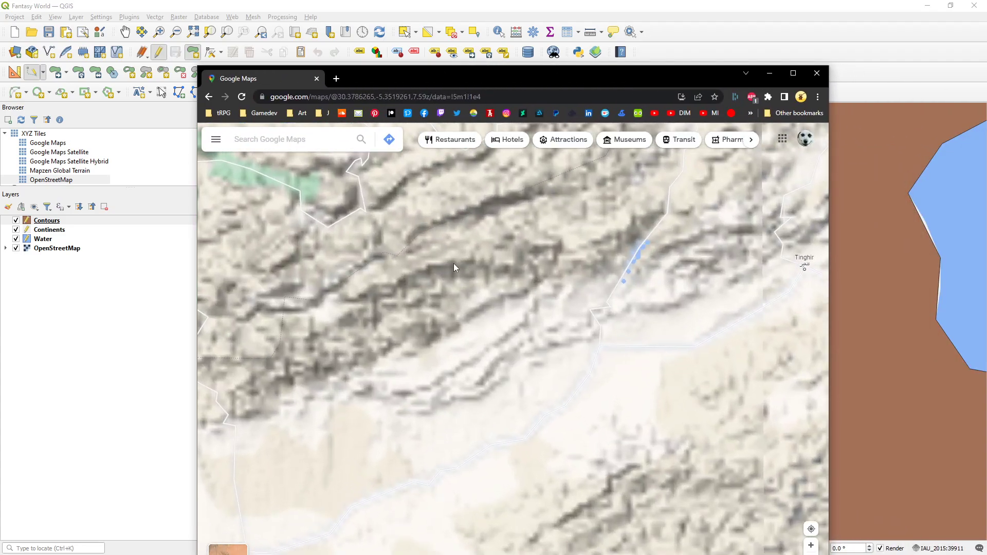
scroll(419, 264, up, 4)
scroll(415, 342, up, 5)
scroll(411, 335, up, 1)
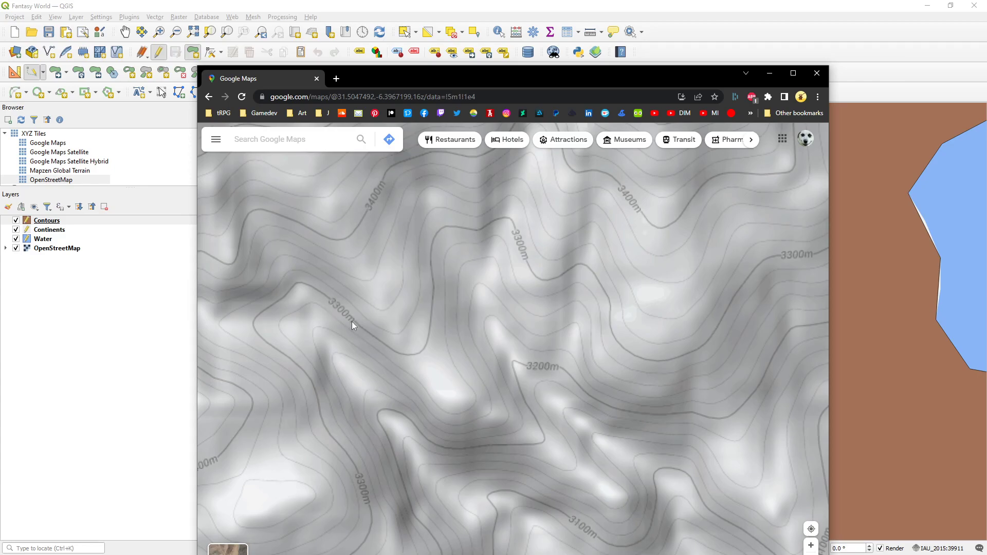
drag(368, 82, 986, 154)
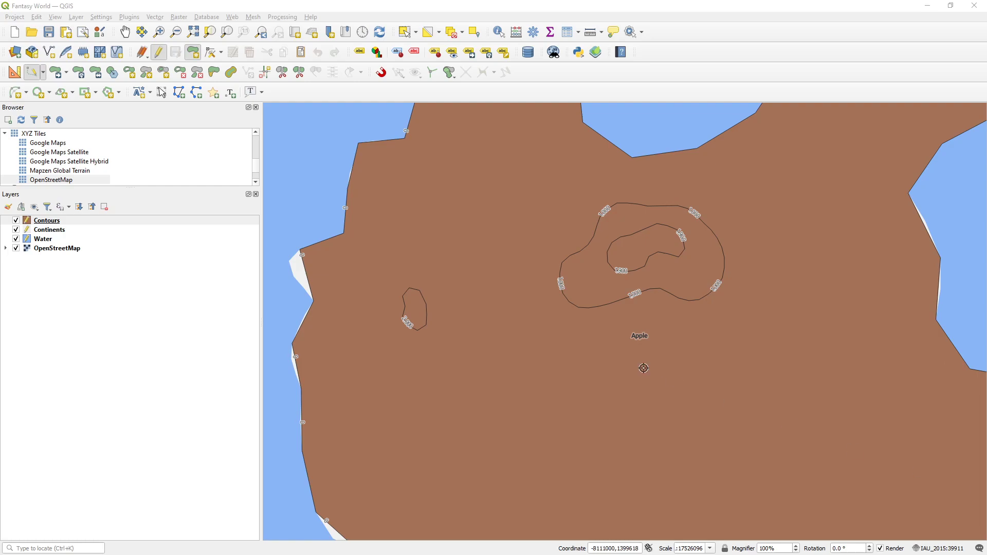
click(66, 222)
double_click(66, 222)
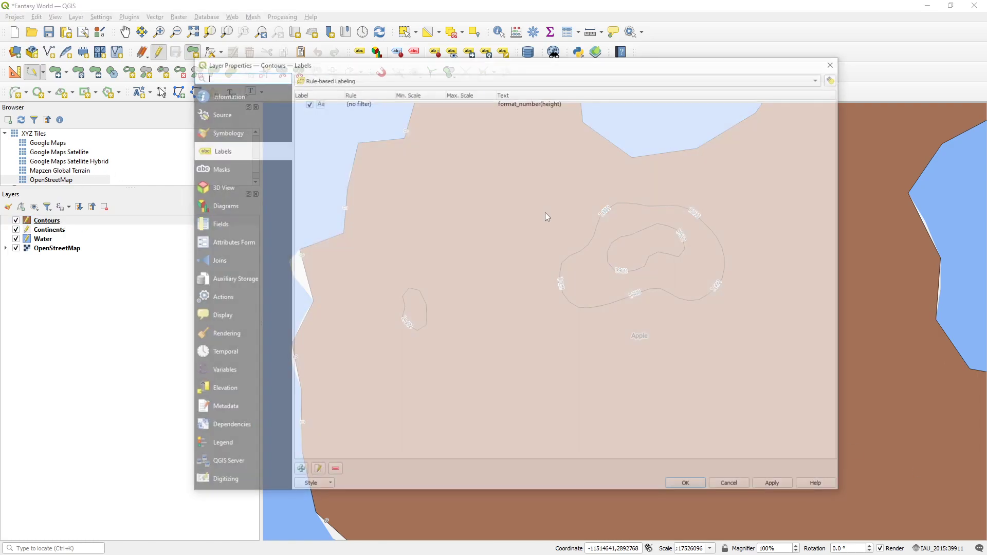
click(741, 489)
drag(714, 240, 573, 261)
drag(567, 230, 701, 247)
drag(522, 202, 433, 204)
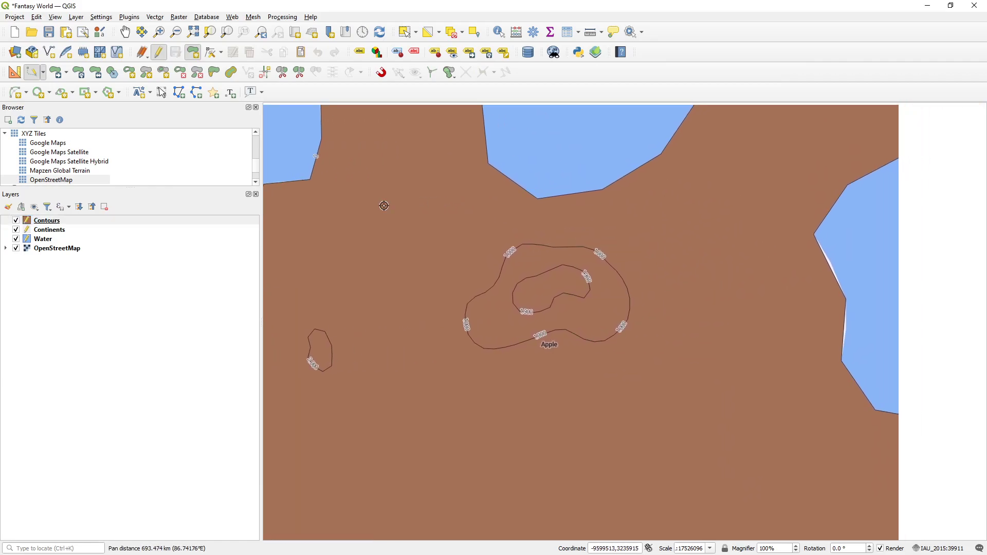
Change the Contours layer's symbology to Graduated, using the height field as its value
click(68, 223)
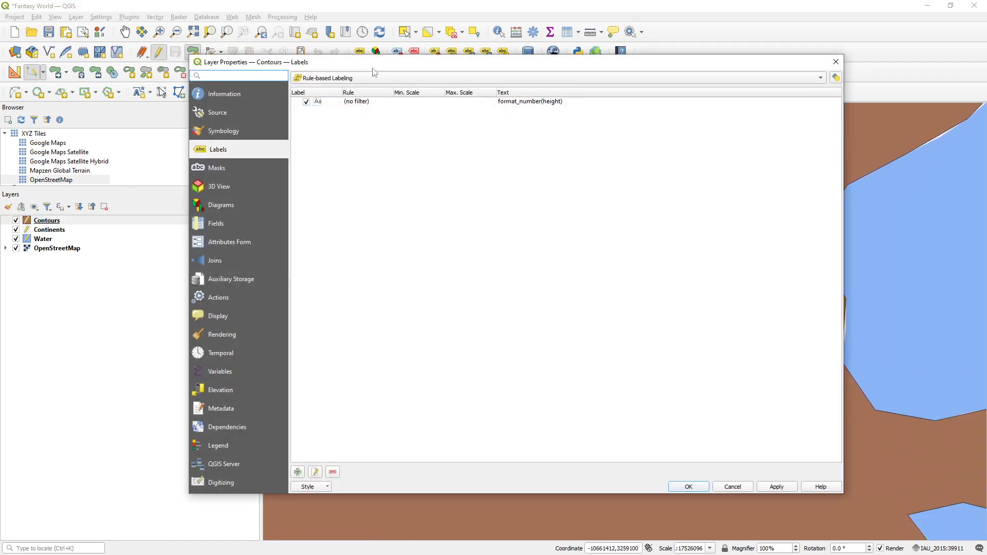
drag(360, 64, 454, 91)
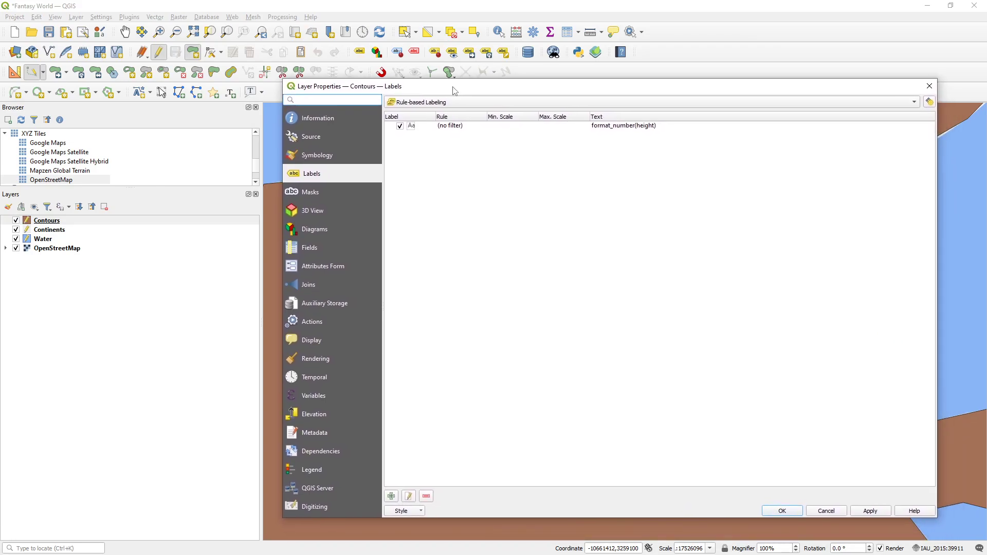
click(332, 161)
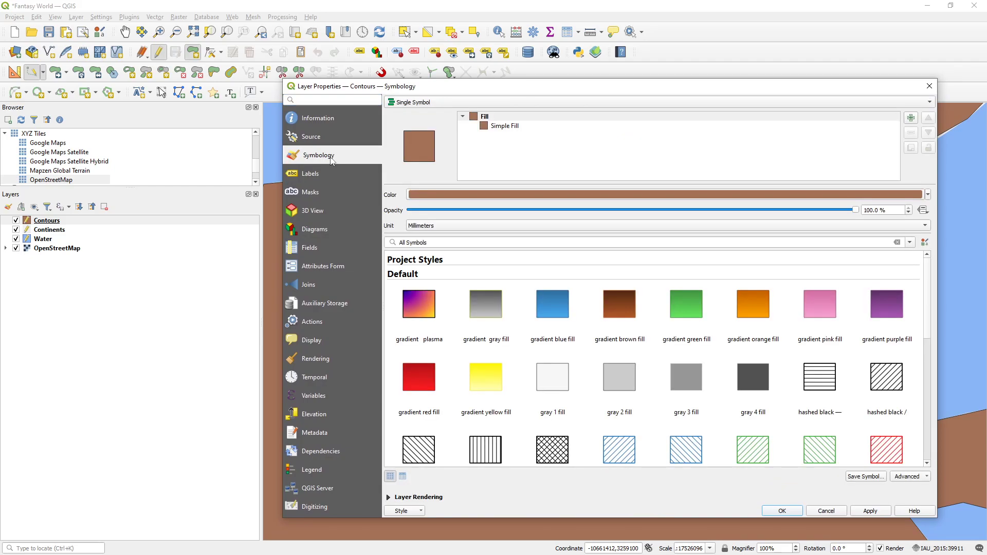
click(412, 102)
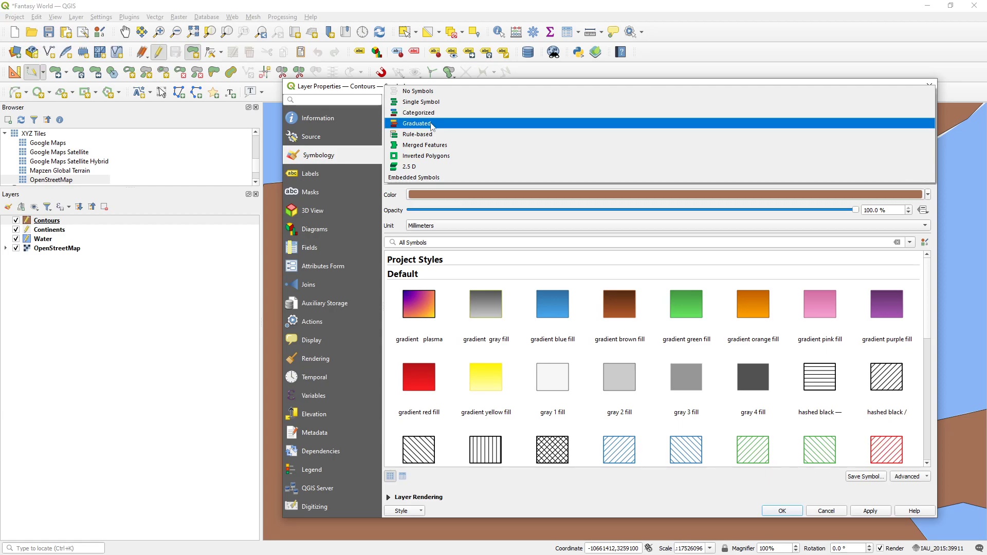
click(432, 124)
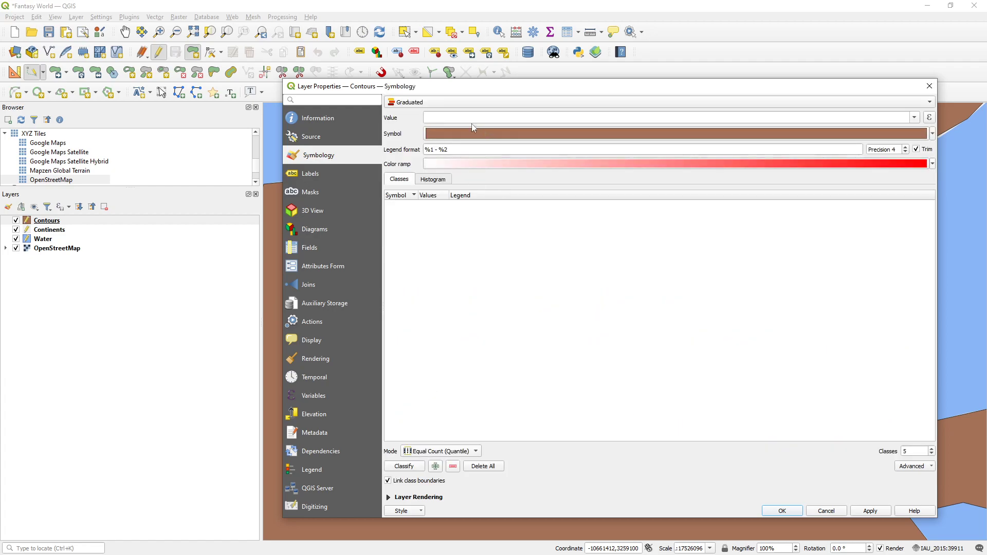
click(920, 117)
click(451, 141)
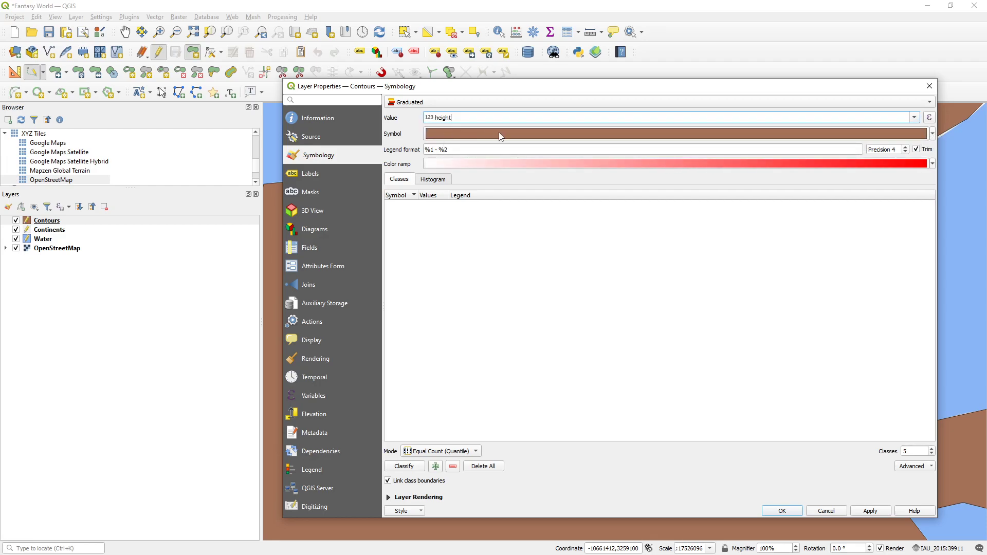
Examine the color ramp's type and color options and the available preset ramps for the graduated symbology
click(917, 165)
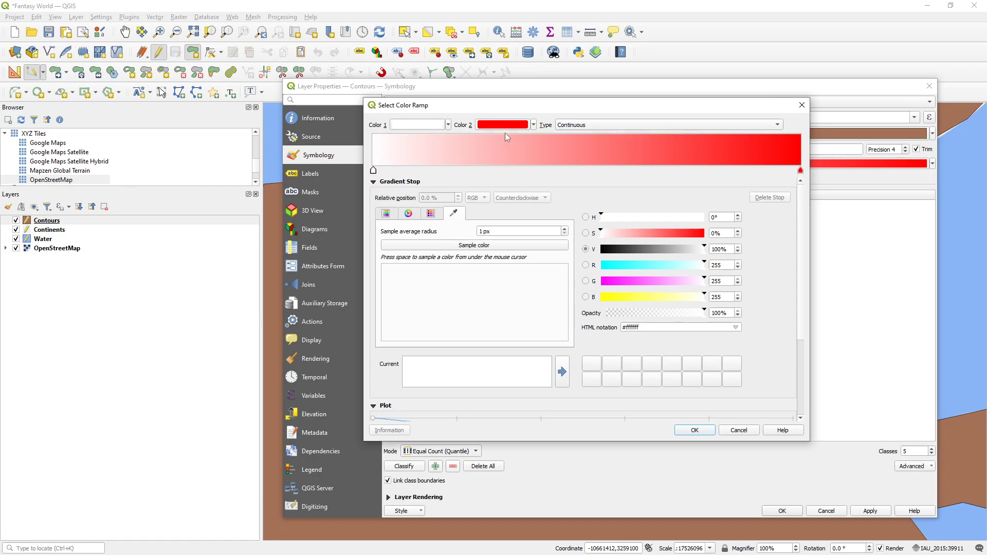
click(609, 130)
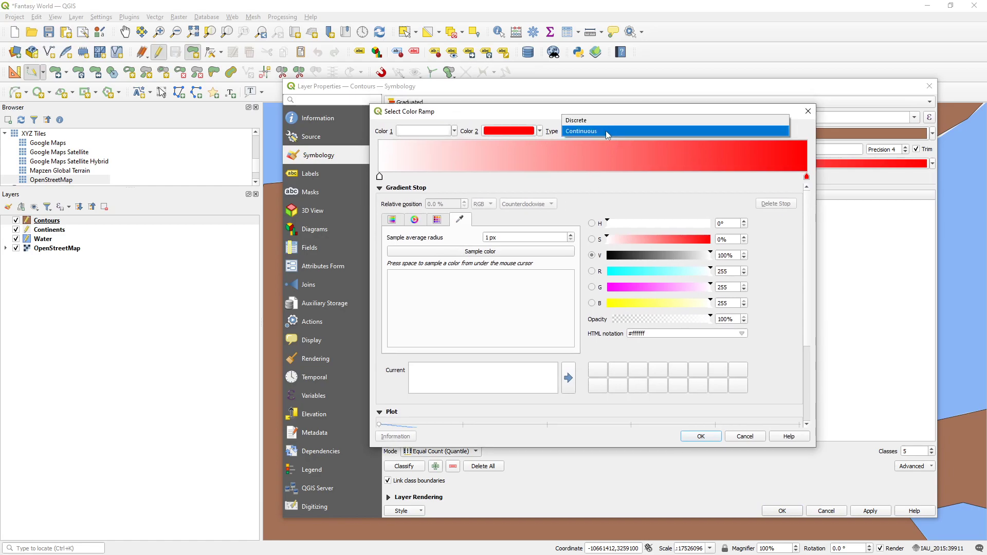
click(606, 130)
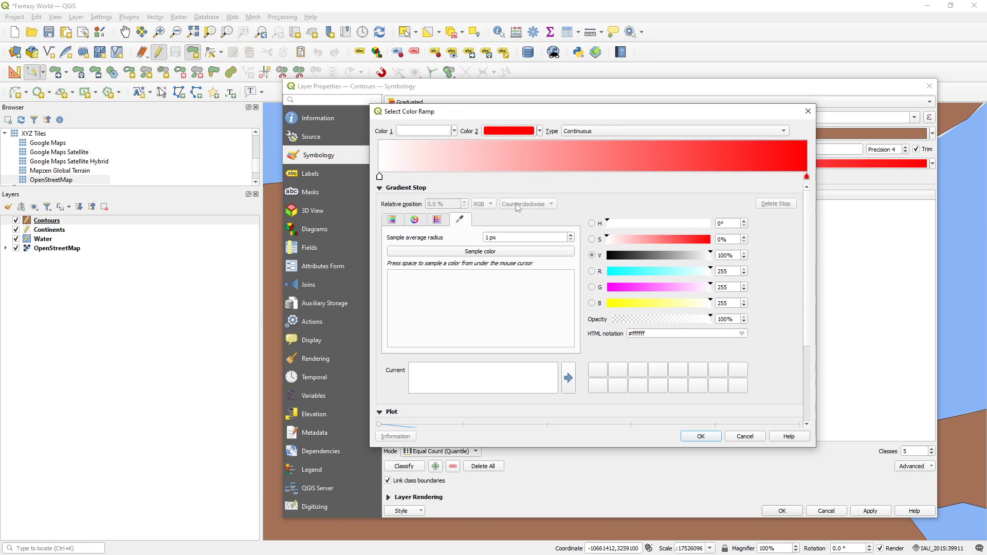
click(454, 131)
click(454, 132)
click(808, 111)
click(933, 164)
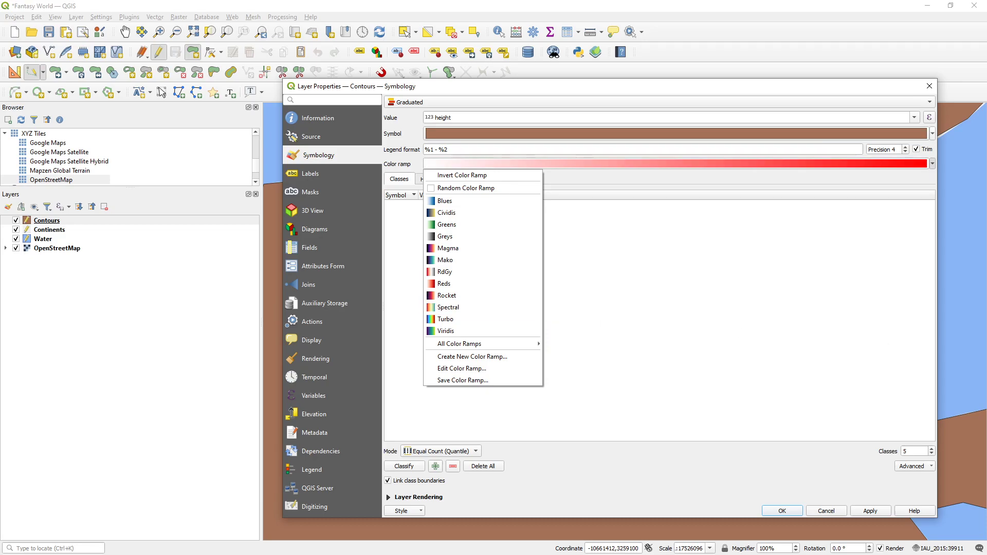
click(986, 355)
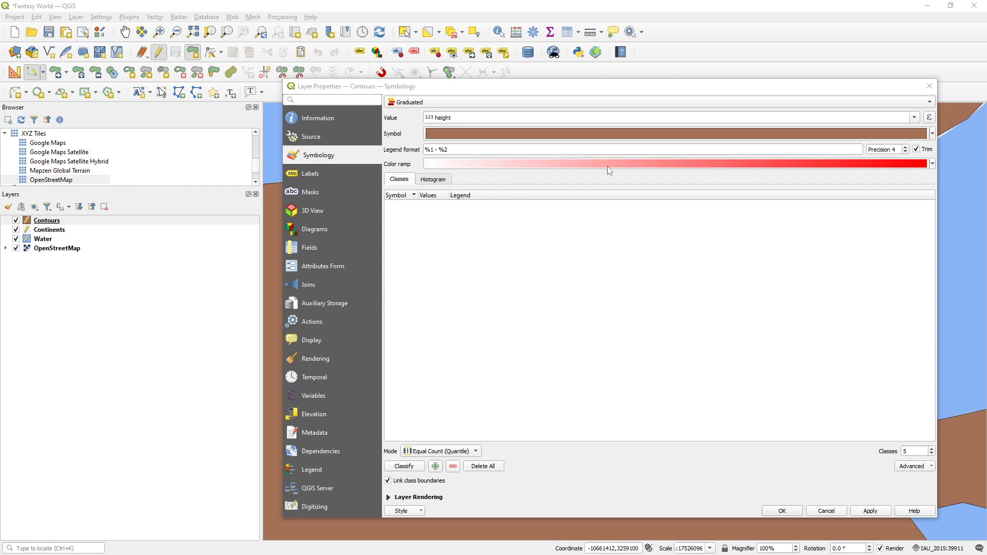
click(933, 164)
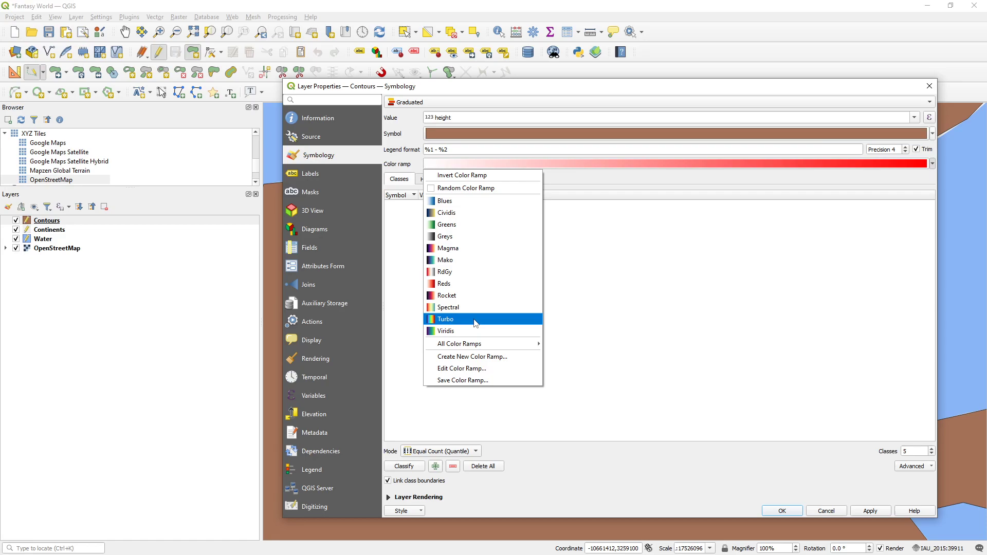
click(623, 323)
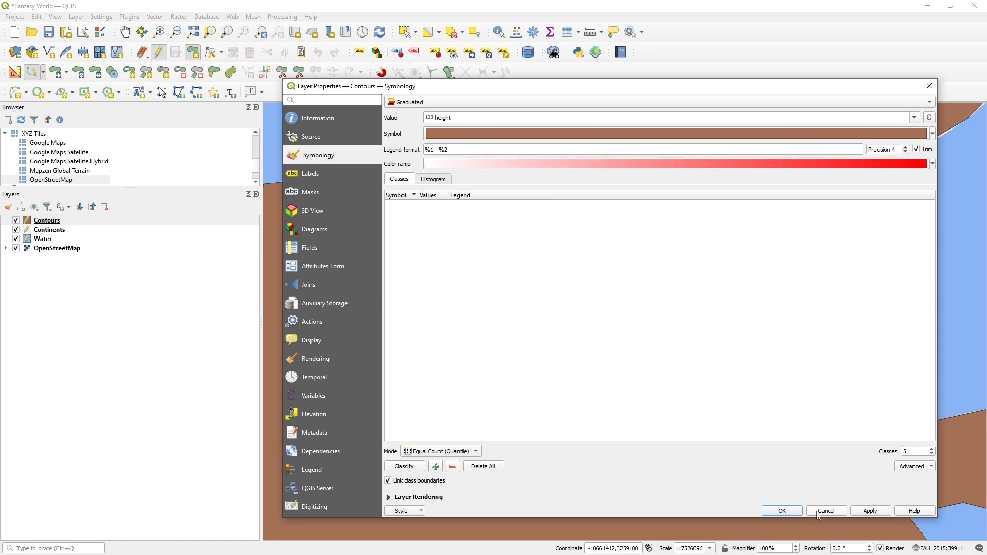
Accept the Contours layer's graduated symbology and save the Fantasy World project
click(782, 511)
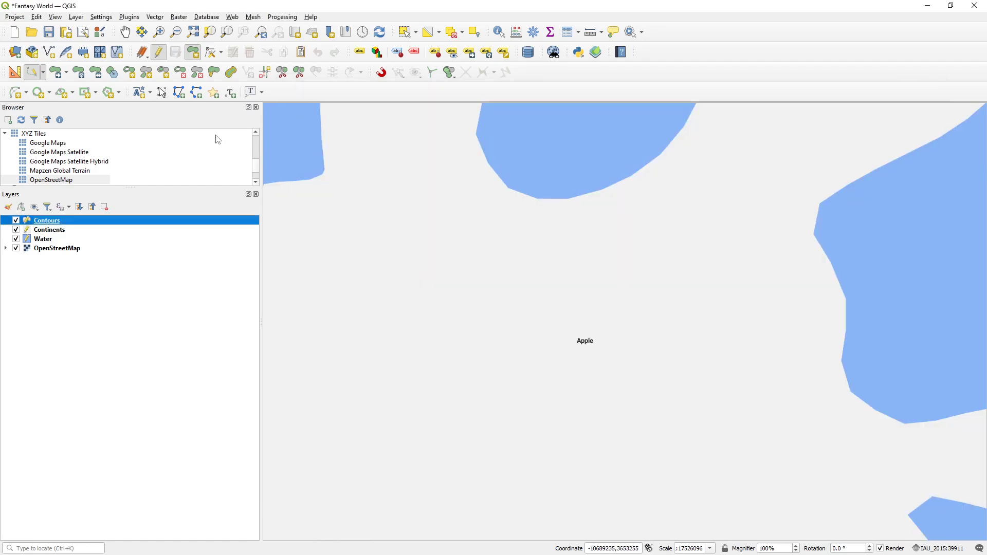
click(49, 32)
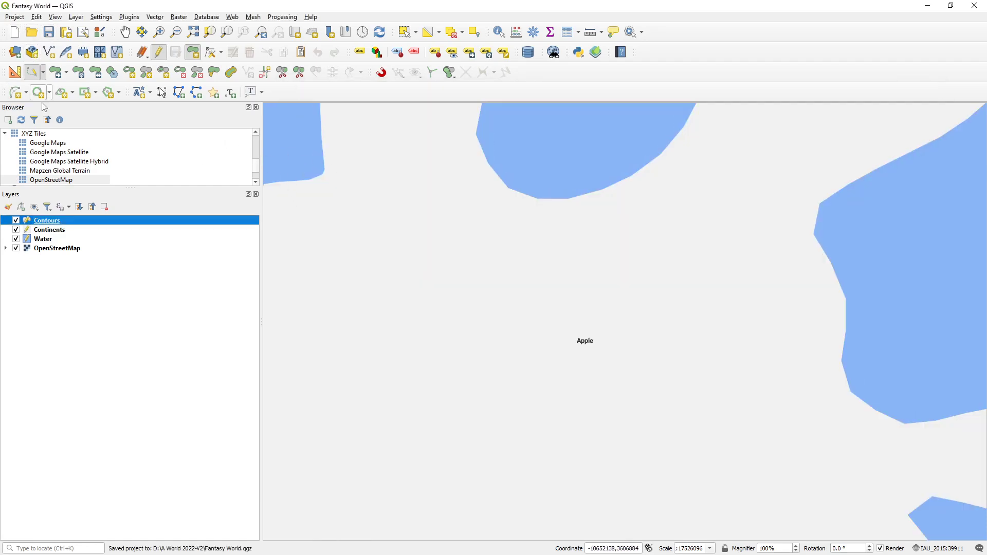
double_click(55, 221)
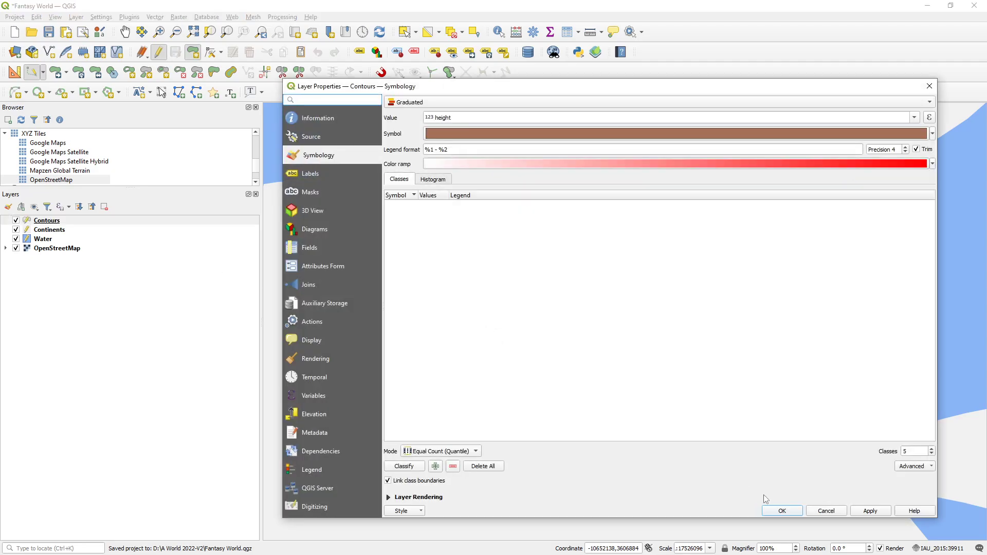
click(825, 512)
click(15, 17)
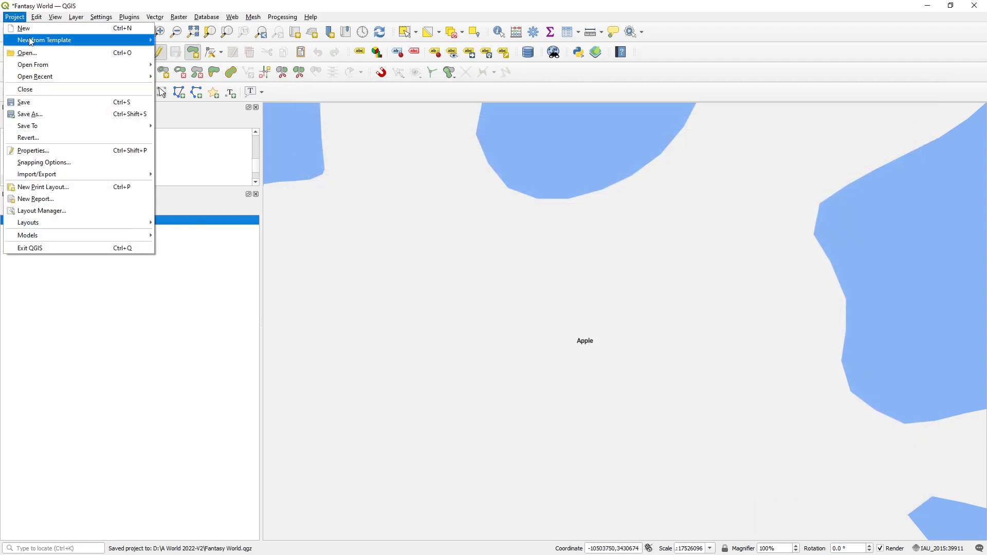
click(40, 105)
Open the recent project Tether World
click(14, 17)
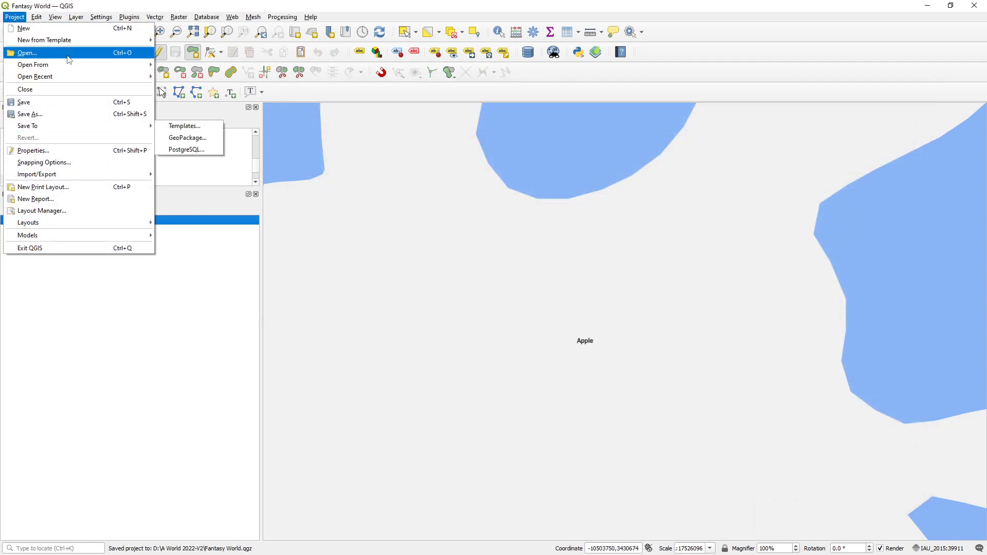
mouse_move(84, 82)
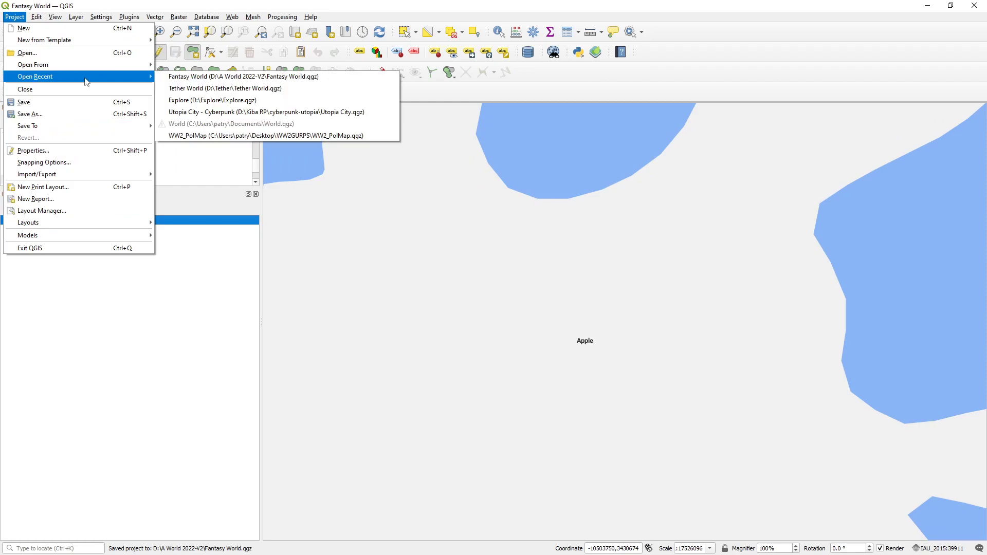
click(233, 93)
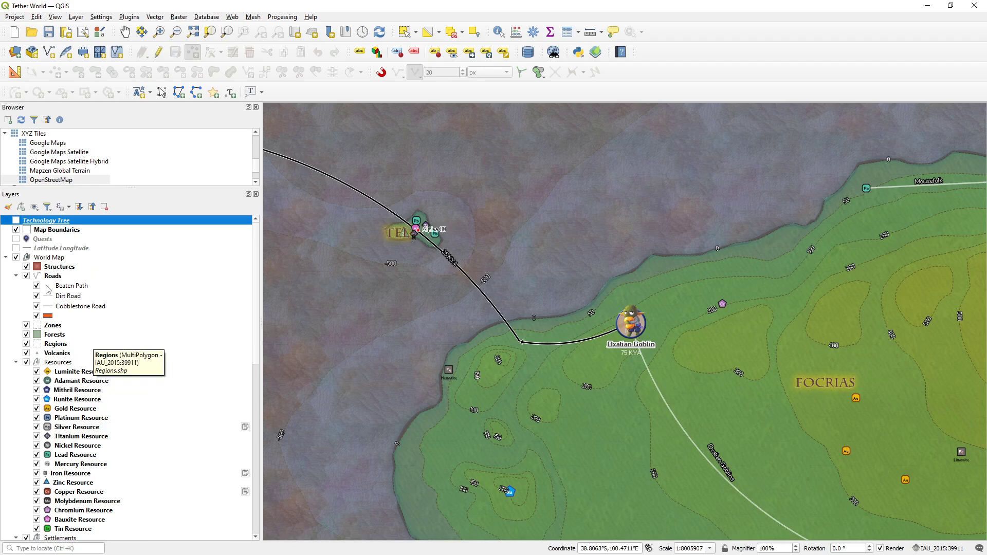
Open the symbology of Tether World's Contours layer and examine its graduated height classes and colors
scroll(136, 315, down, 8)
scroll(136, 315, down, 6)
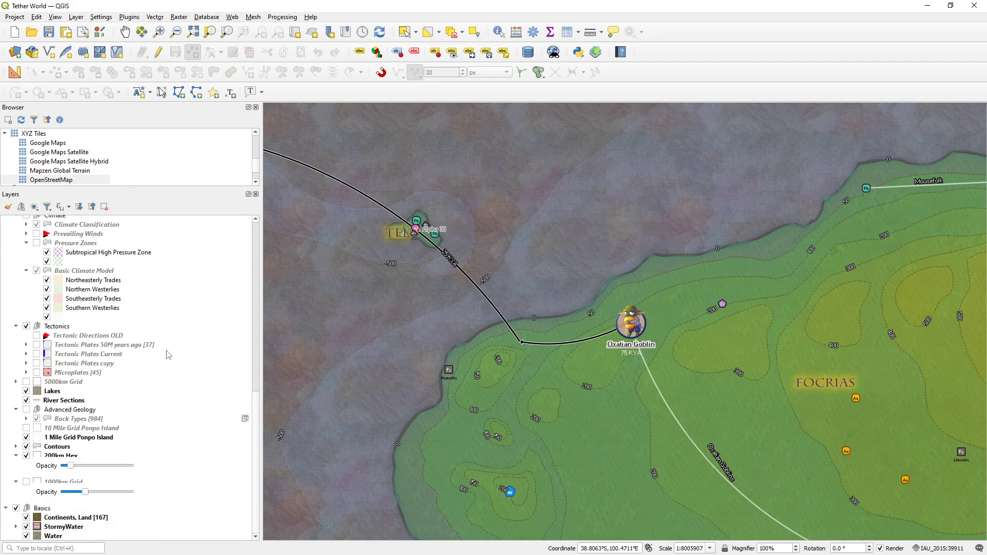
click(71, 447)
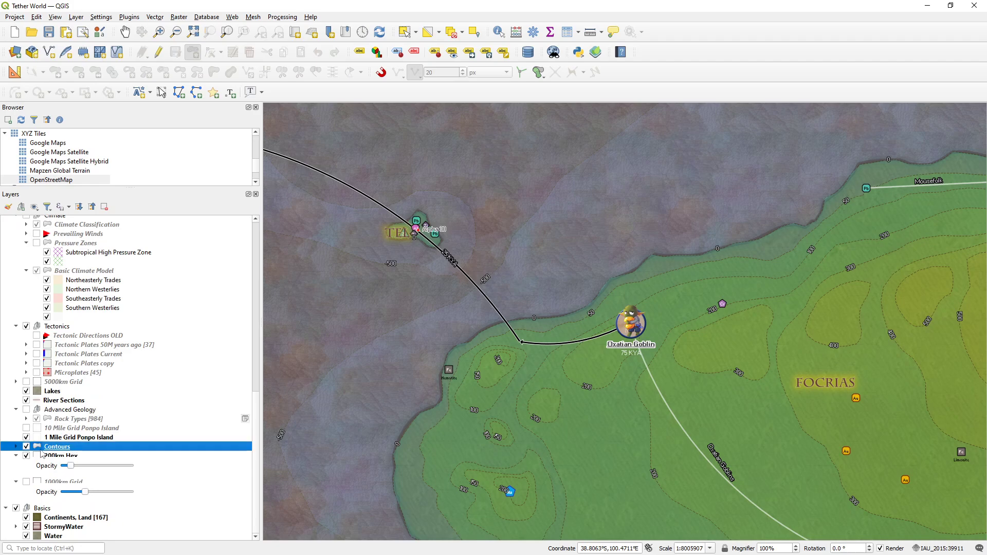
double_click(52, 451)
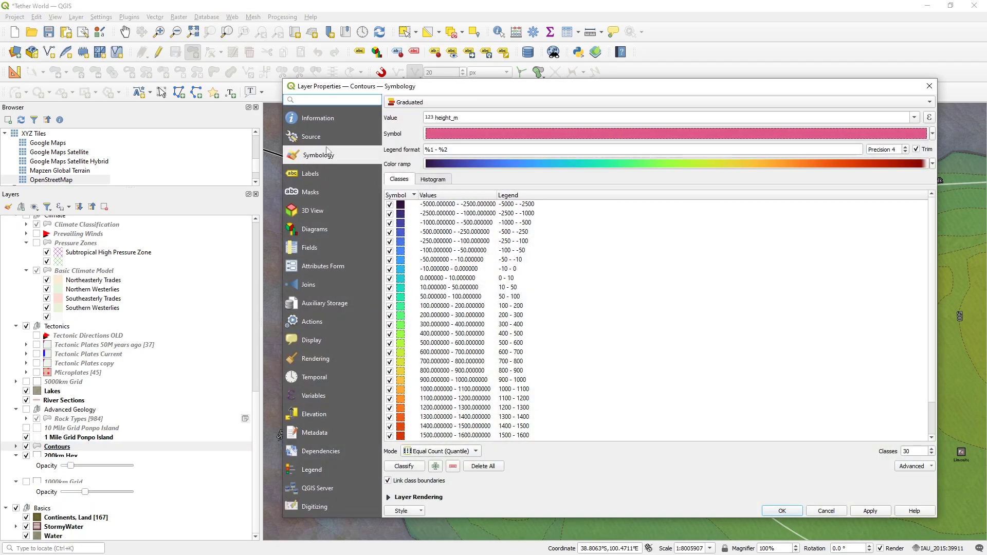
scroll(428, 216, down, 2)
scroll(447, 280, up, 2)
scroll(499, 327, down, 1)
scroll(496, 324, up, 1)
Save the Contours color ramp to the Default styles as "Contour Map Babipoki", accept the layer properties, and save the project
click(933, 164)
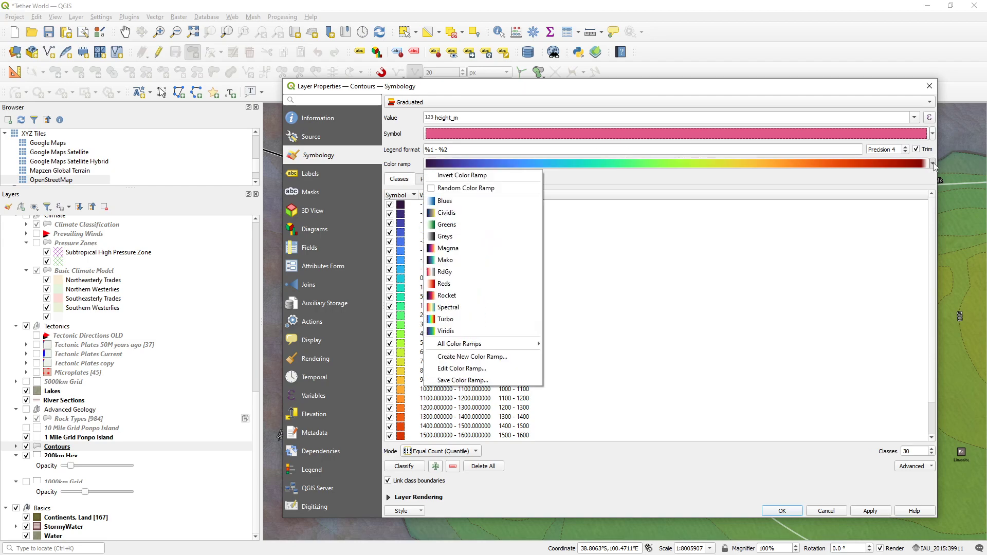
click(477, 381)
click(640, 256)
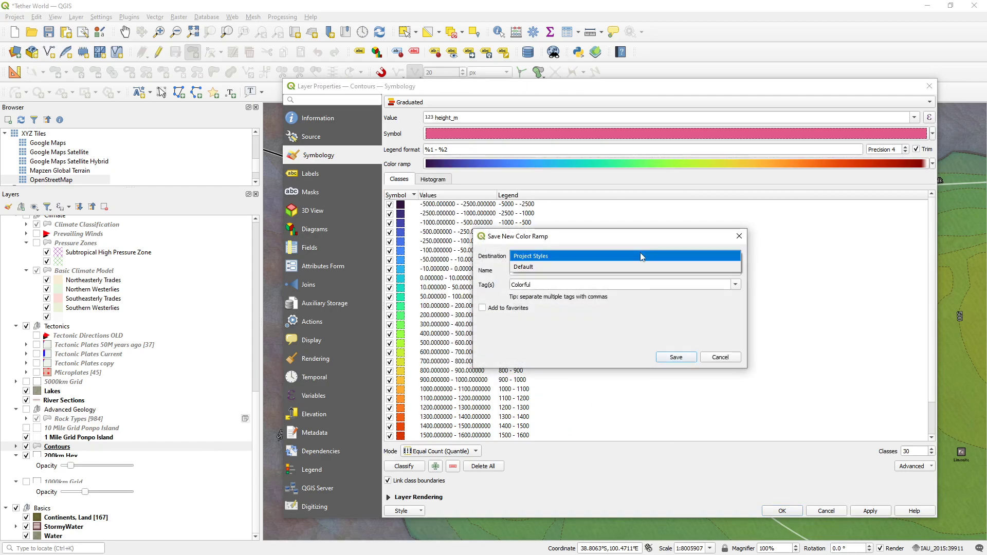
click(608, 268)
click(729, 271)
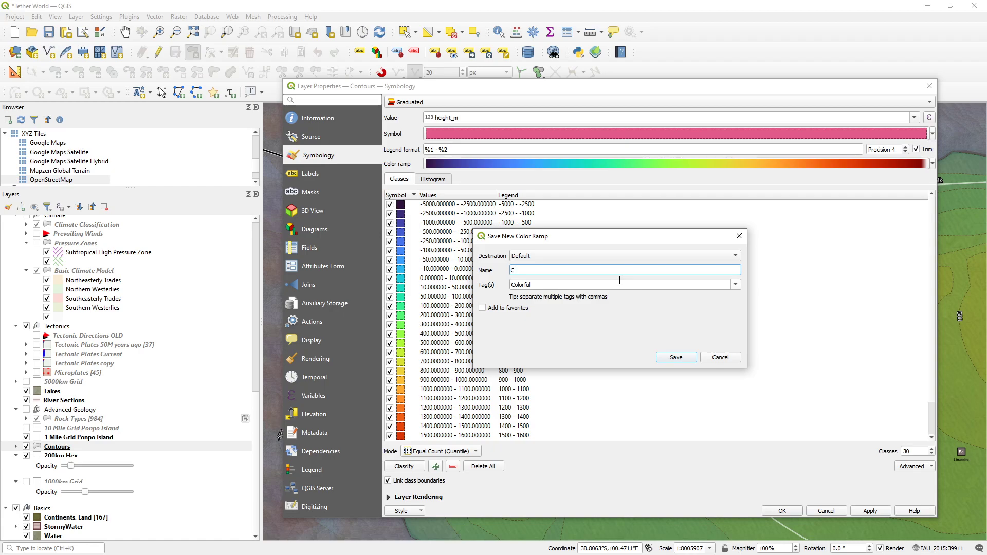
text(Contour Map Babipoki)
click(675, 357)
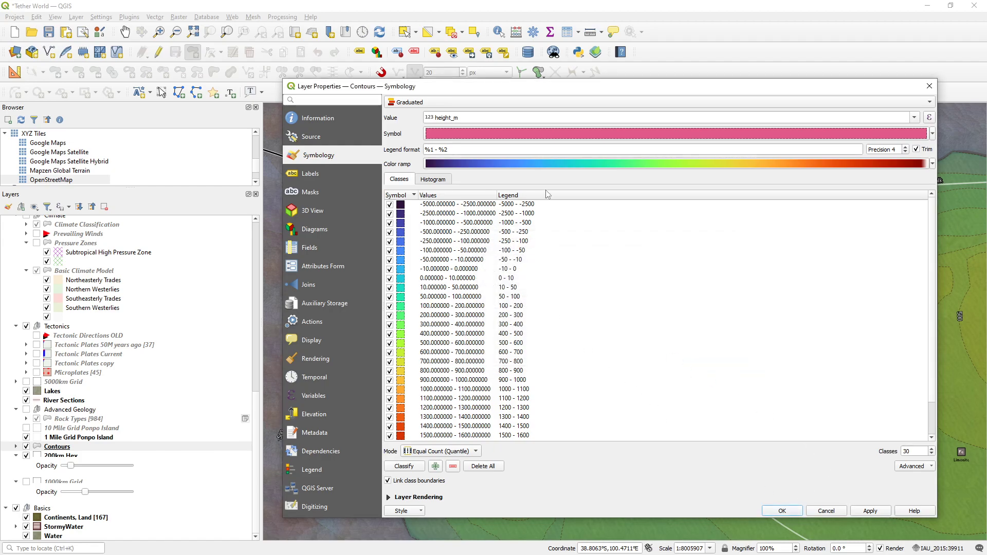
click(794, 512)
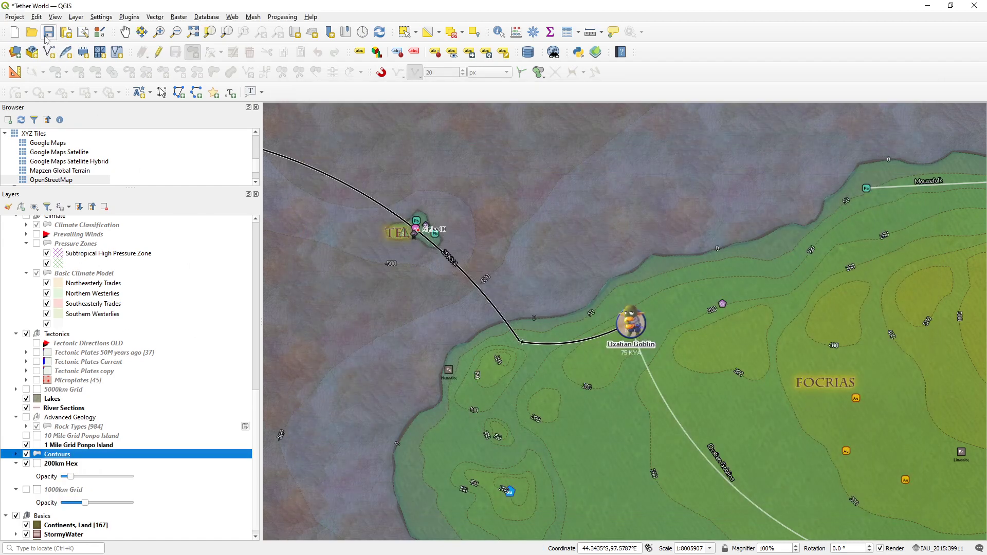
key(ctrl+s)
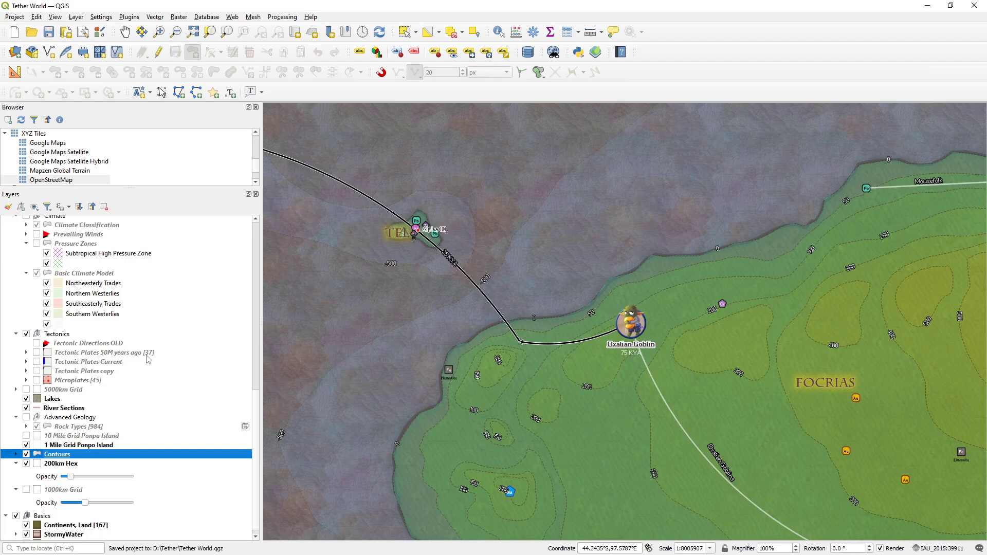
Copy the style of Tether World's Contours layer
right_click(95, 454)
mouse_move(173, 422)
mouse_move(242, 424)
click(311, 337)
Reopen the recent Fantasy World project
click(14, 17)
mouse_move(124, 77)
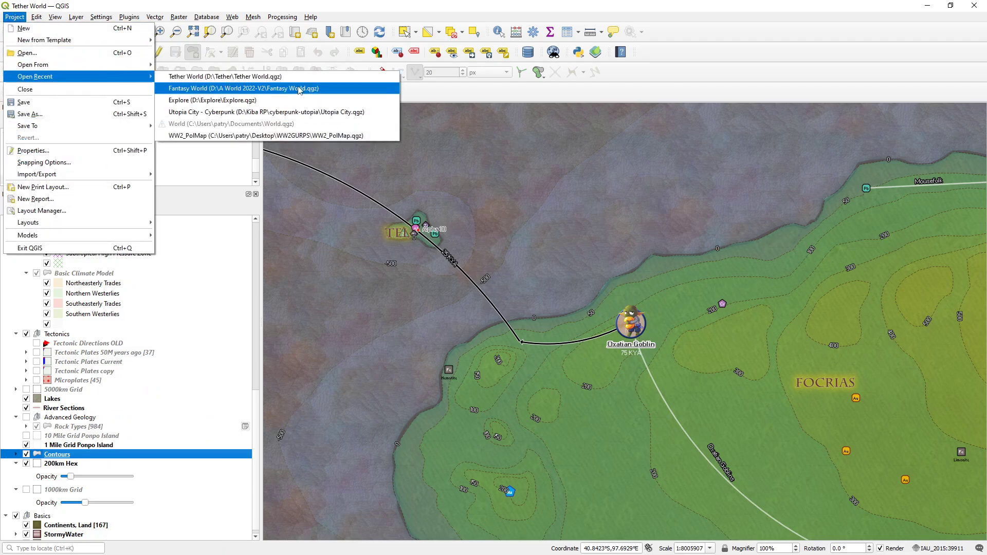
click(299, 89)
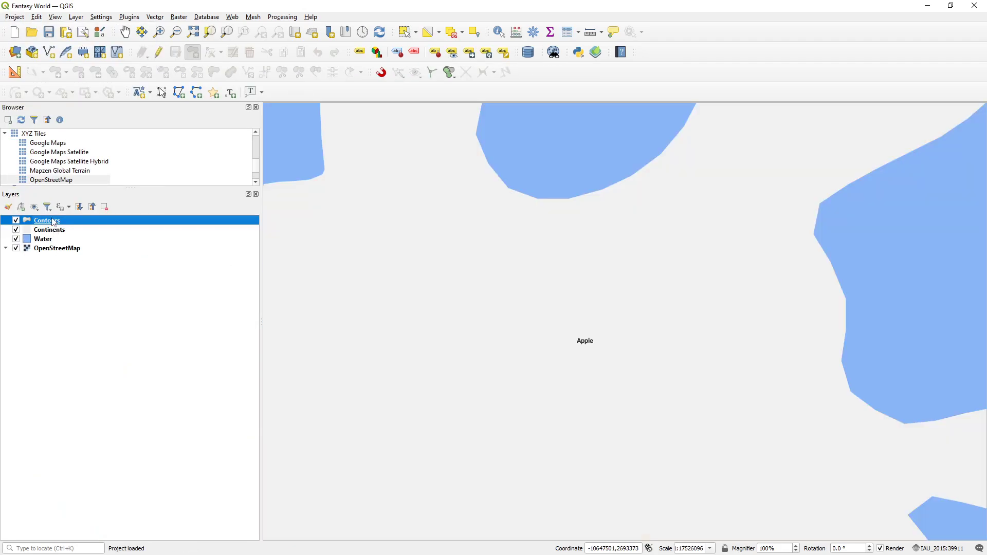
Paste only the copied symbology onto the Contours layer and expand its list of height classes
right_click(52, 220)
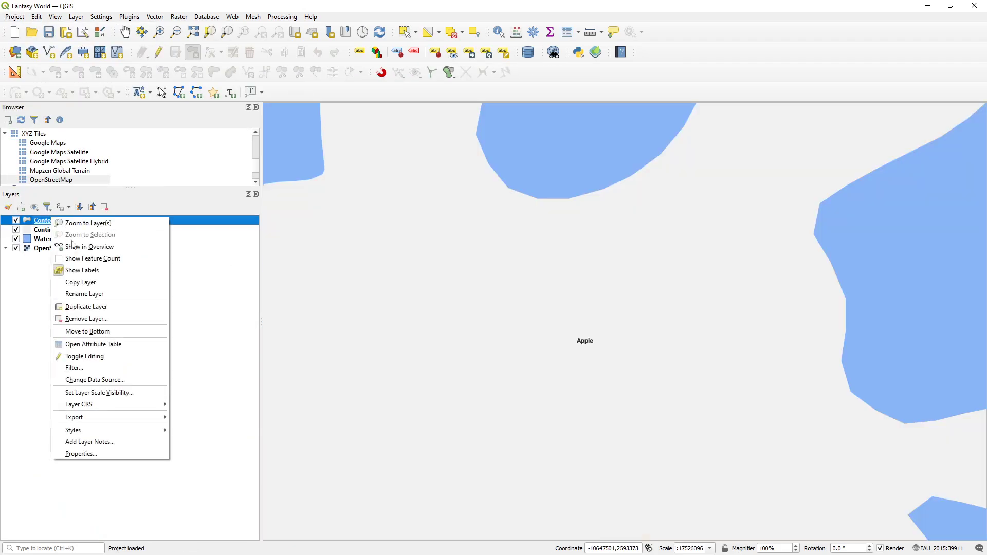
mouse_move(140, 432)
mouse_move(226, 443)
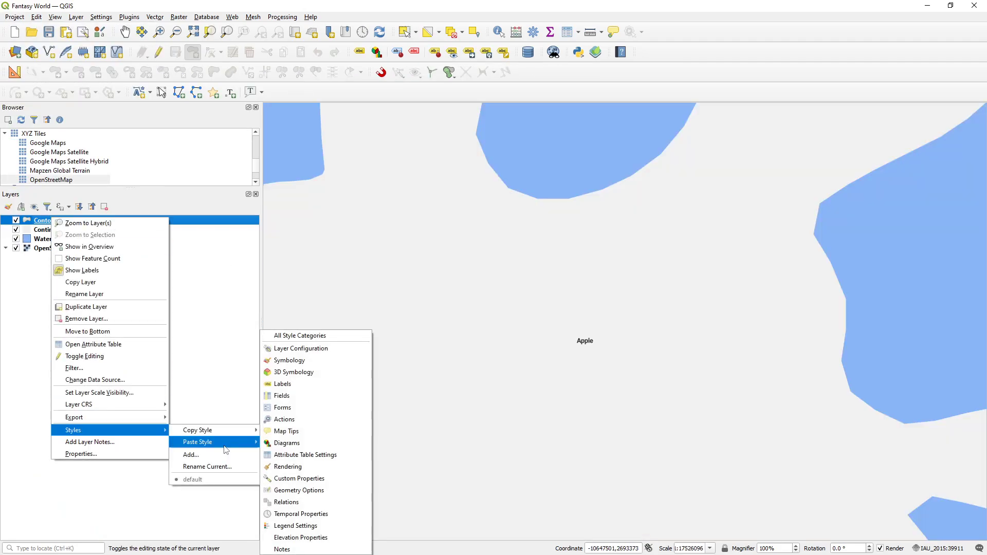
click(303, 360)
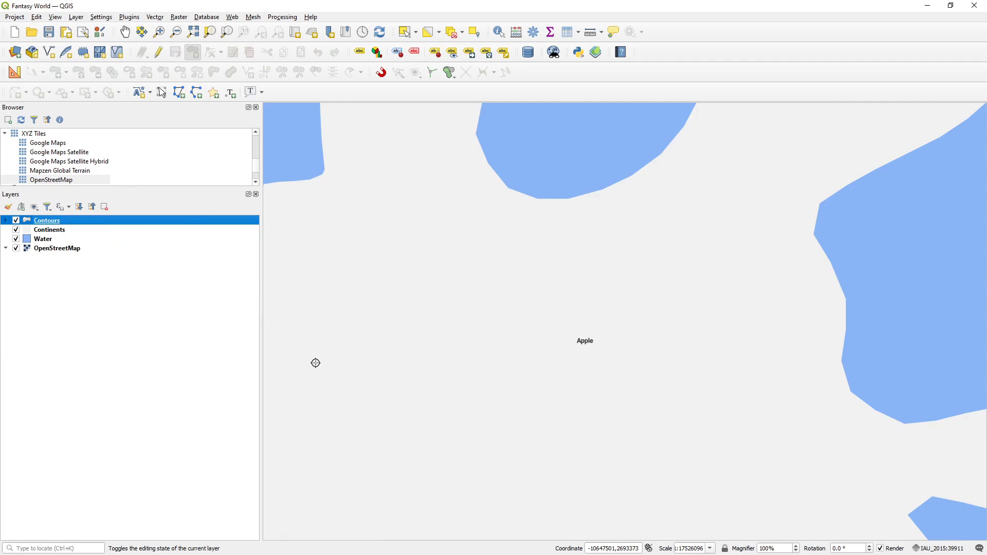
click(5, 220)
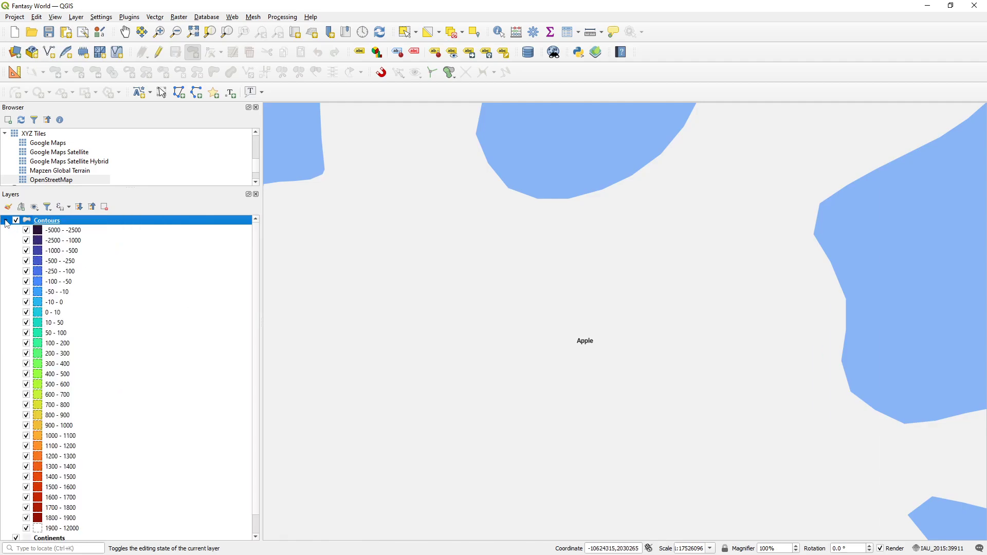
scroll(101, 327, down, 1)
click(16, 221)
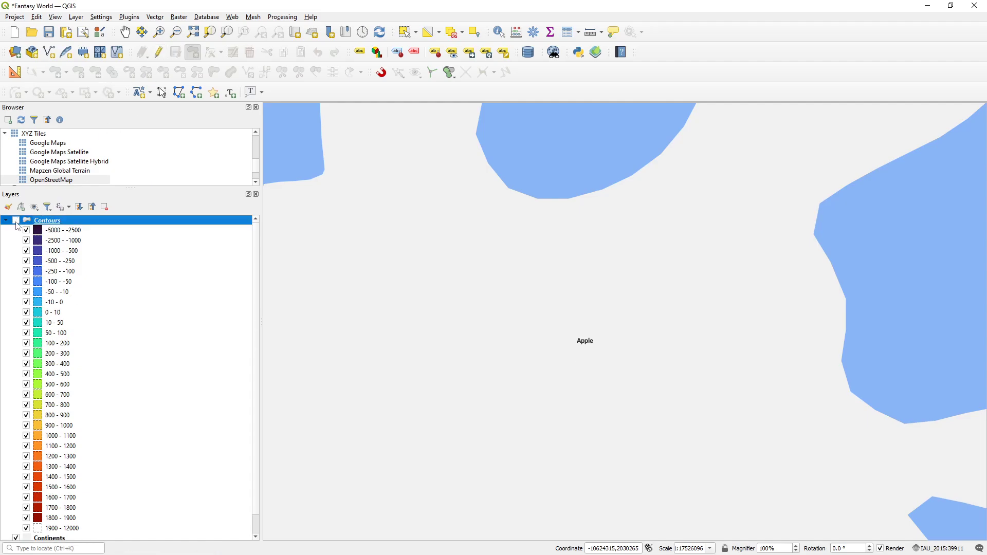
Set the Contours layer's graduated symbology value to the height field and accept the properties
double_click(47, 221)
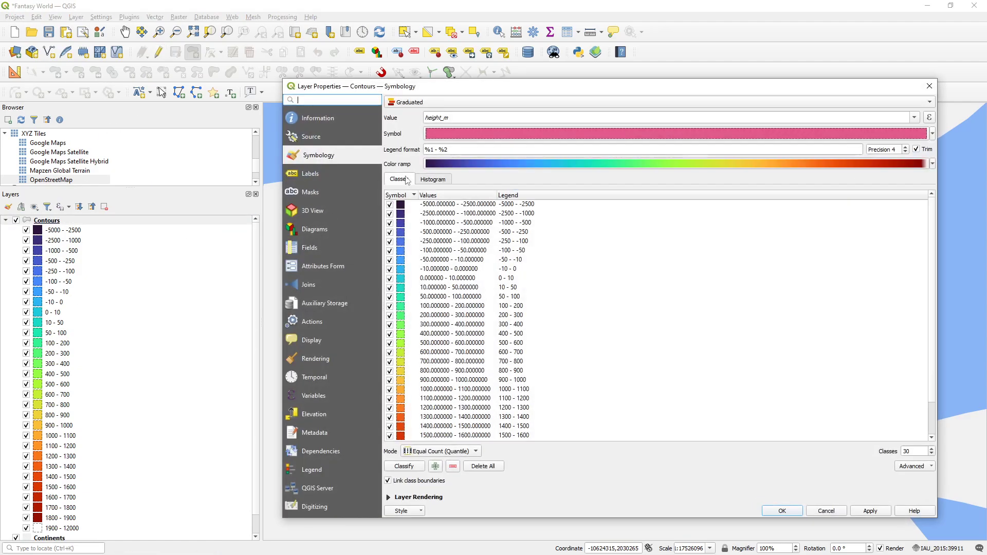
click(915, 118)
click(540, 140)
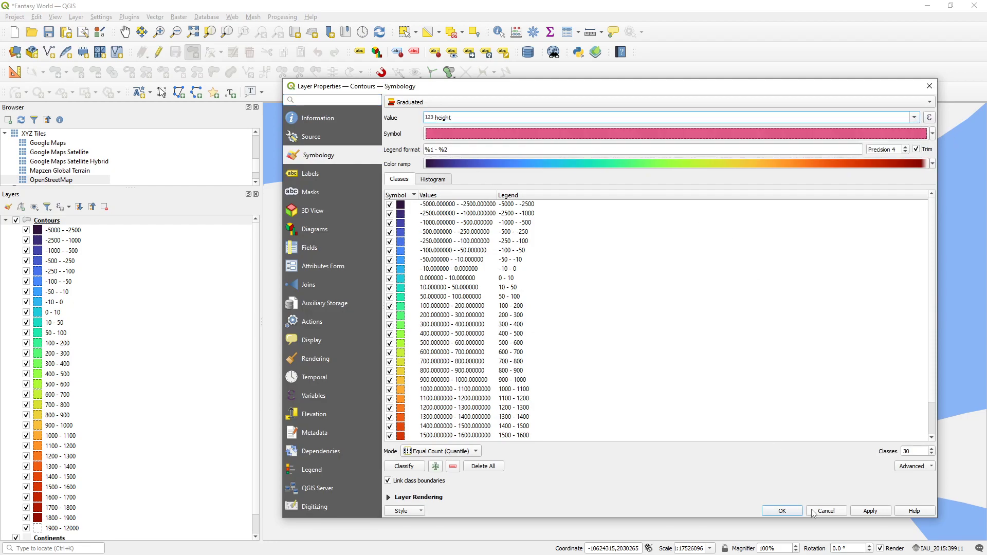
click(795, 511)
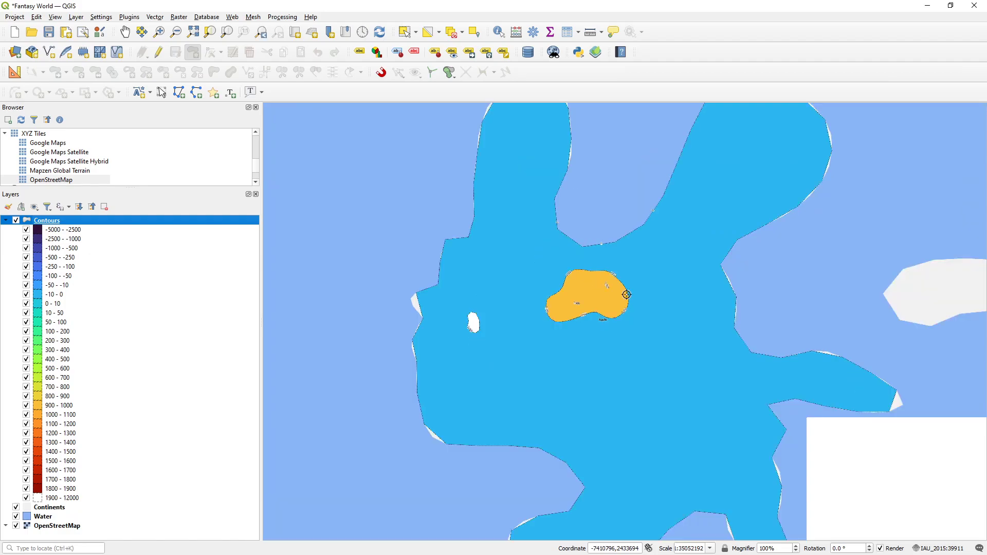
Examine the height coloring of the contours on the Apple continent and the class ranges in the Contours symbology
scroll(627, 294, down, 1)
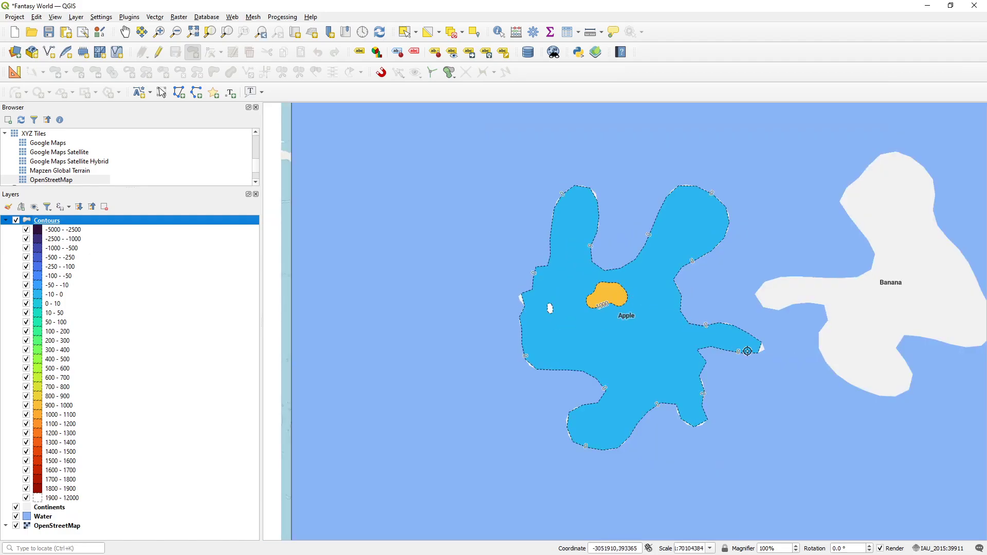
scroll(747, 351, up, 2)
scroll(745, 348, down, 1)
drag(462, 242, 557, 294)
scroll(545, 293, up, 2)
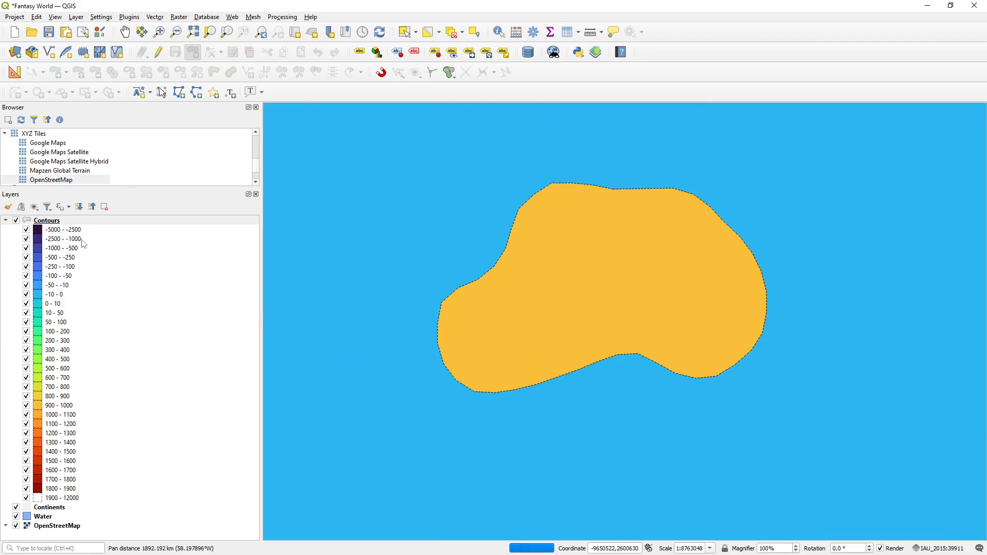
click(77, 223)
double_click(77, 227)
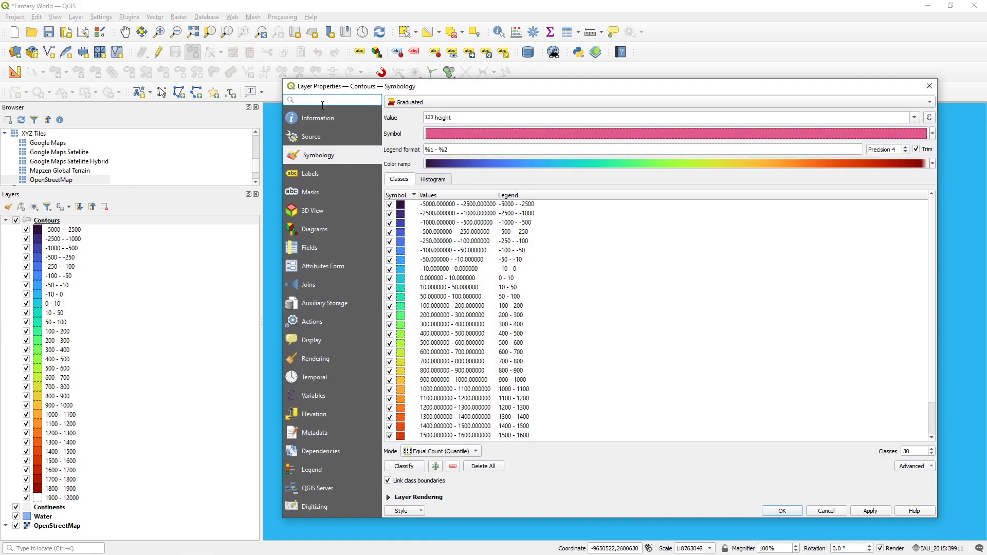
drag(374, 90, 368, 123)
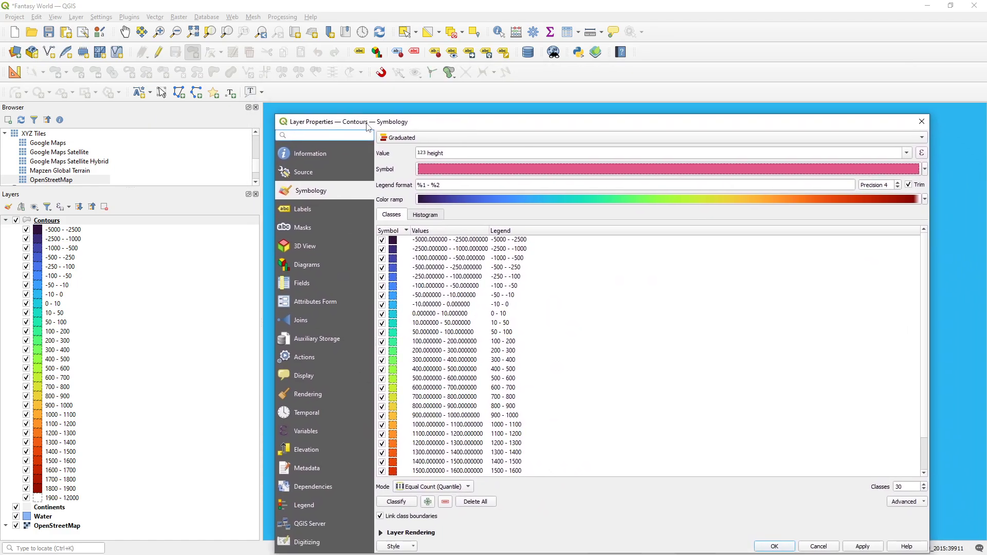
click(831, 548)
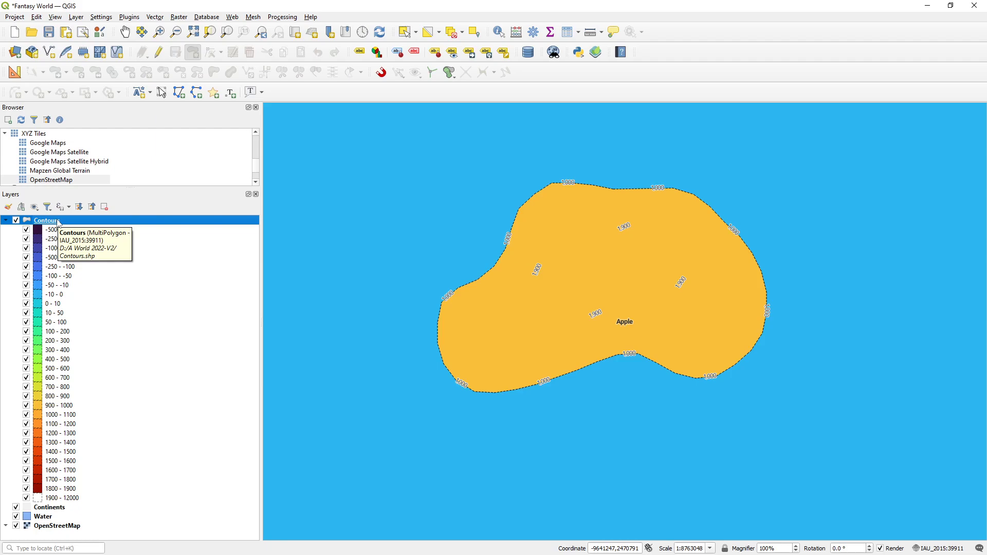
Add the opacity slider as an embedded legend widget for the Contours layer and accept the properties
right_click(58, 222)
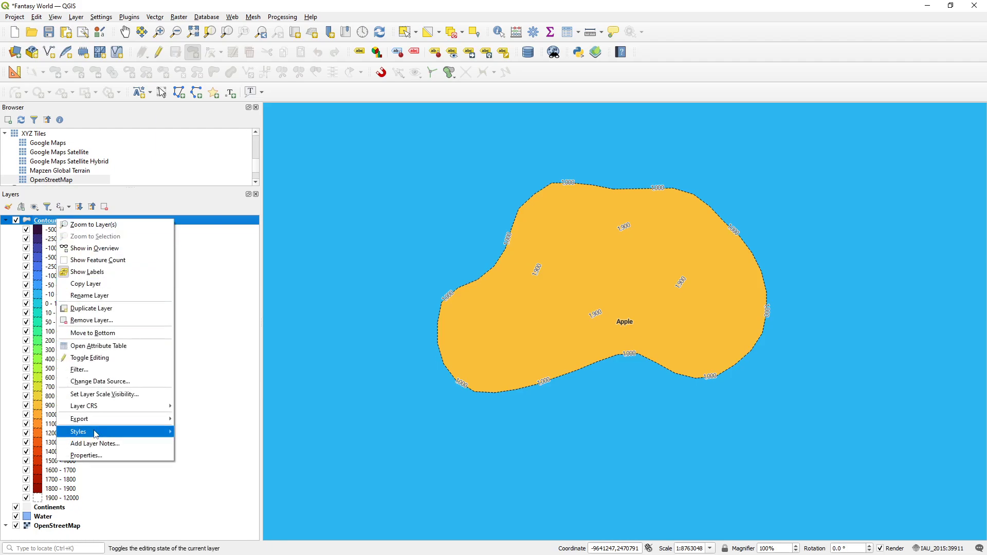
click(109, 452)
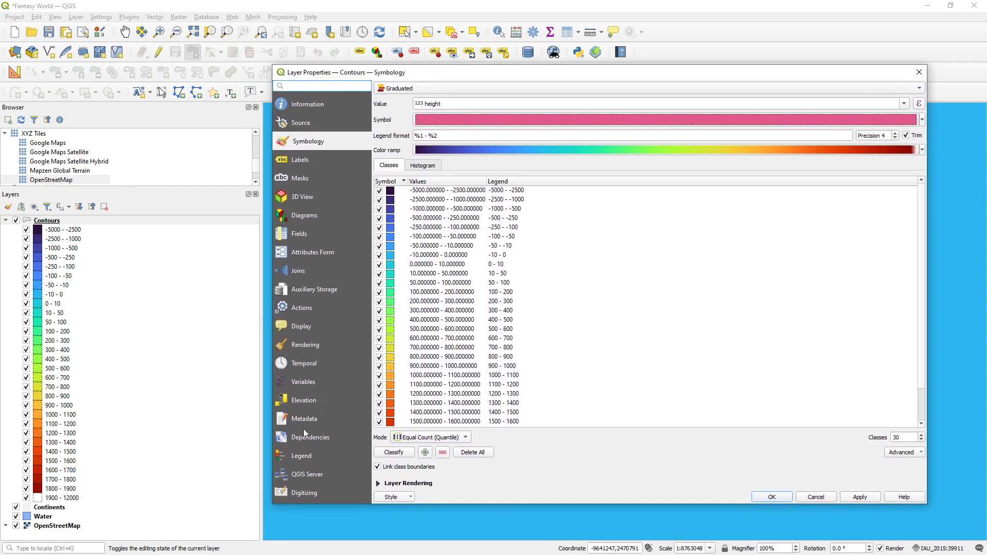
click(314, 457)
click(418, 388)
click(650, 425)
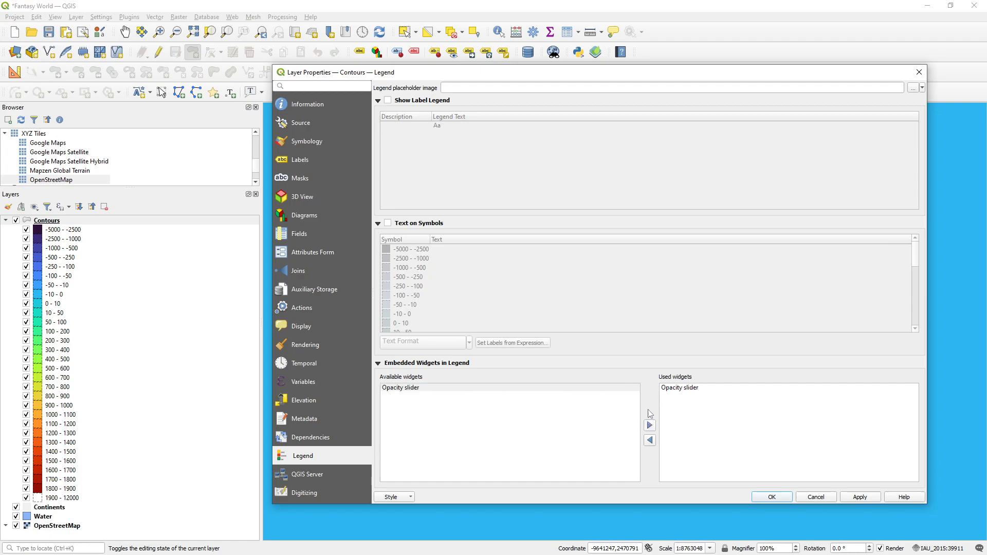
click(674, 387)
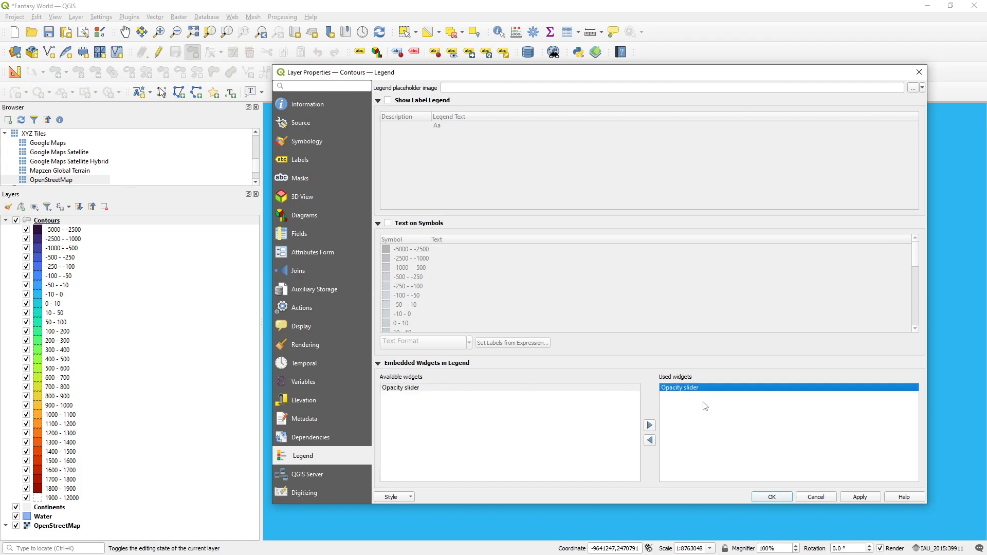
click(781, 498)
Show the Contours legend entries and lower the layer's opacity to about 68%
click(5, 220)
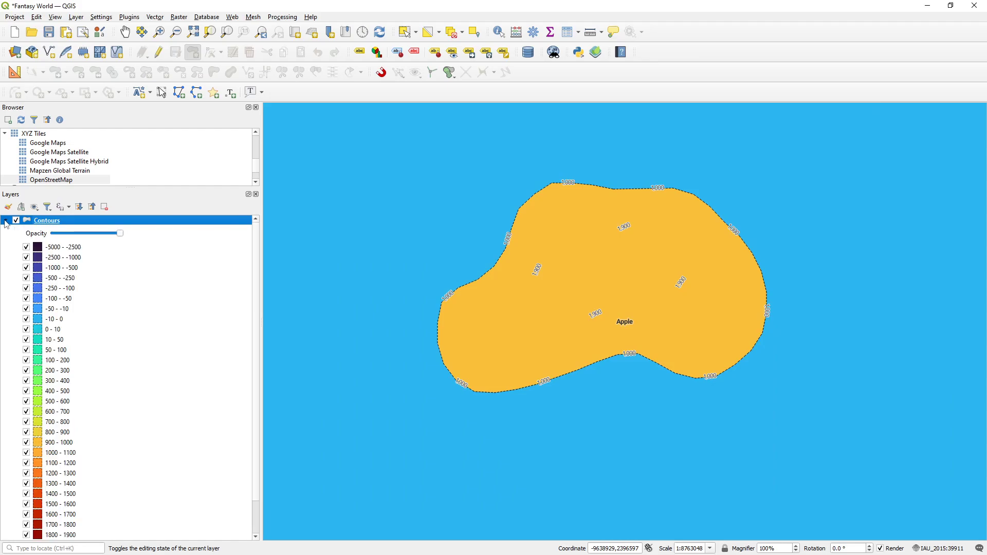
drag(120, 233, 100, 235)
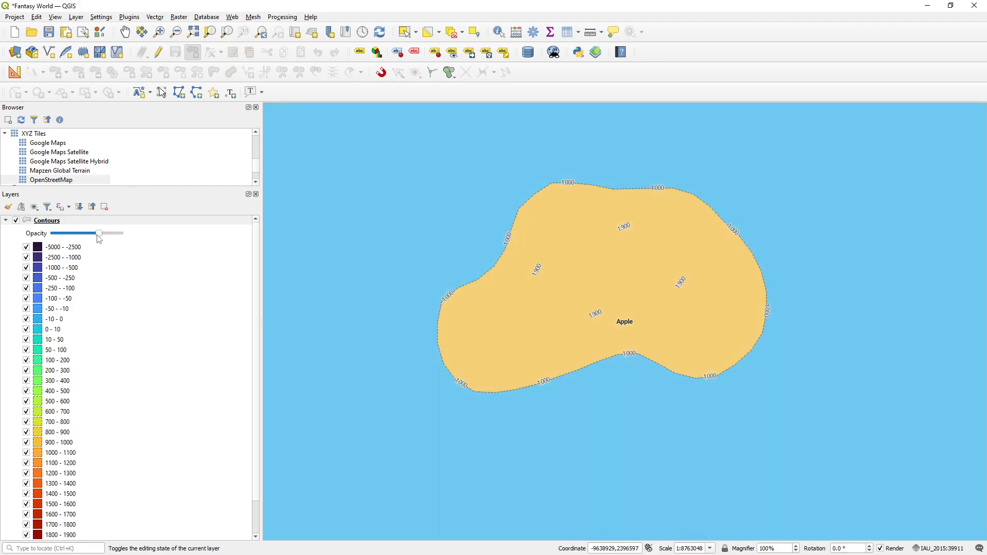
scroll(514, 326, down, 2)
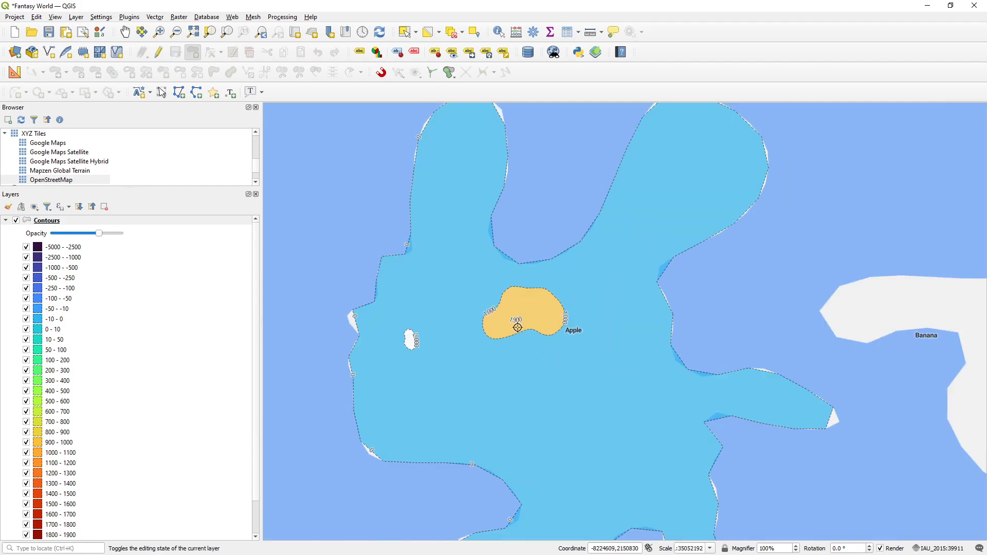
Define the Contours layer's feature rendering order so the 1900 contour draws above the 1000 contour, and save the project
click(55, 221)
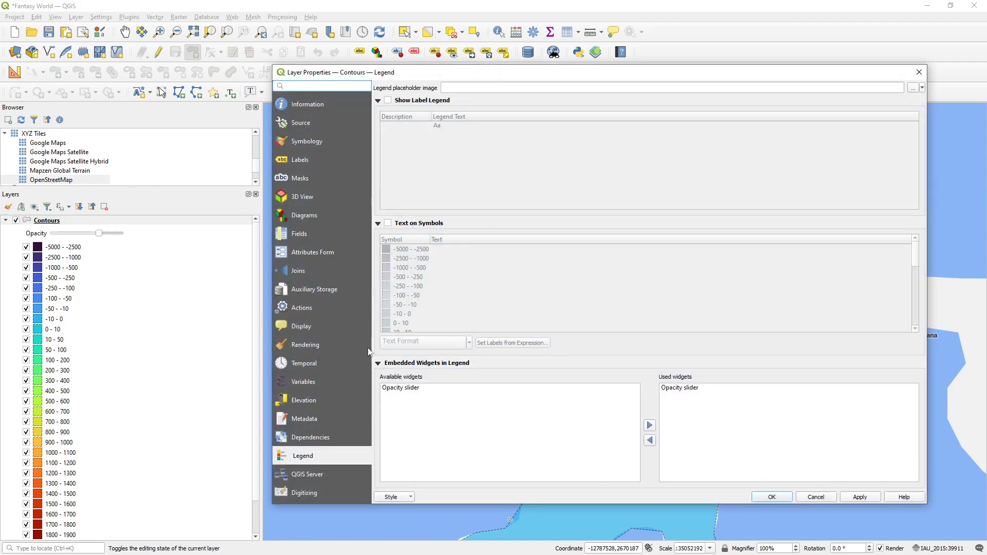
click(307, 142)
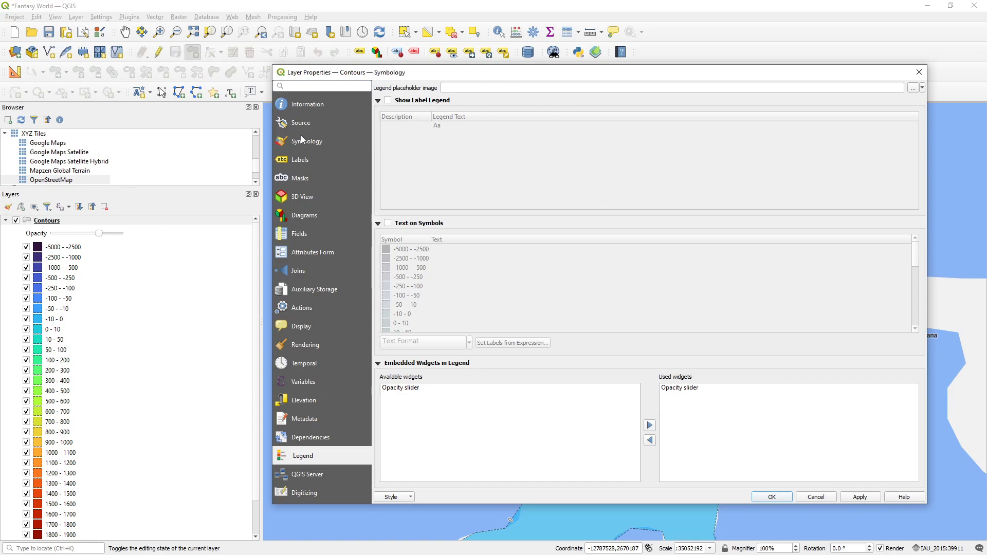
click(396, 484)
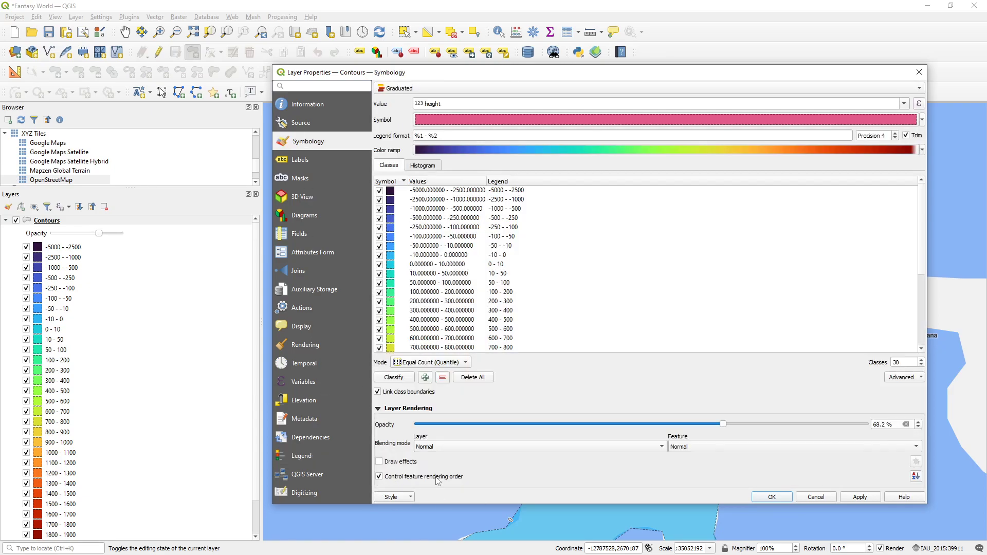
click(915, 476)
click(674, 239)
click(489, 268)
click(677, 357)
click(774, 497)
drag(655, 359, 699, 311)
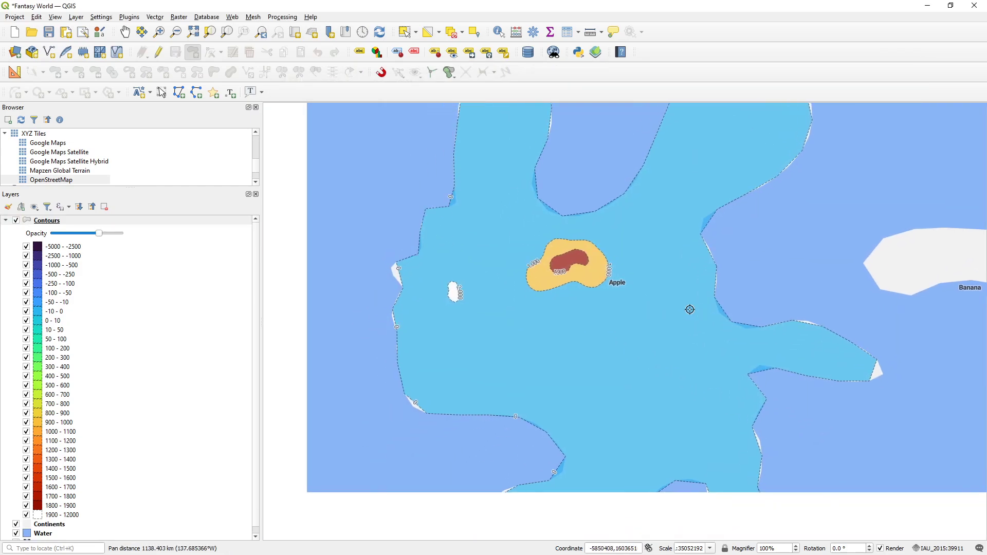
drag(595, 264, 574, 278)
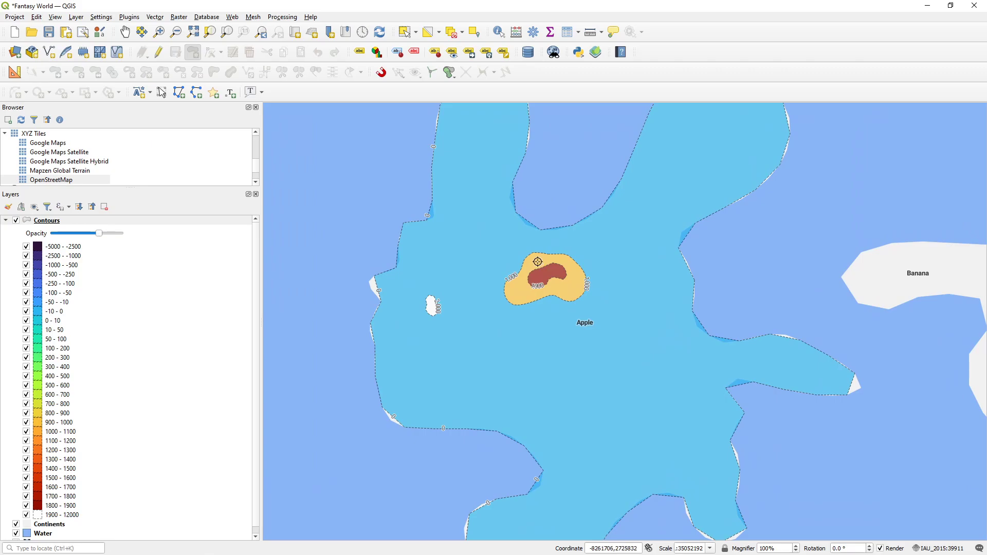
click(48, 31)
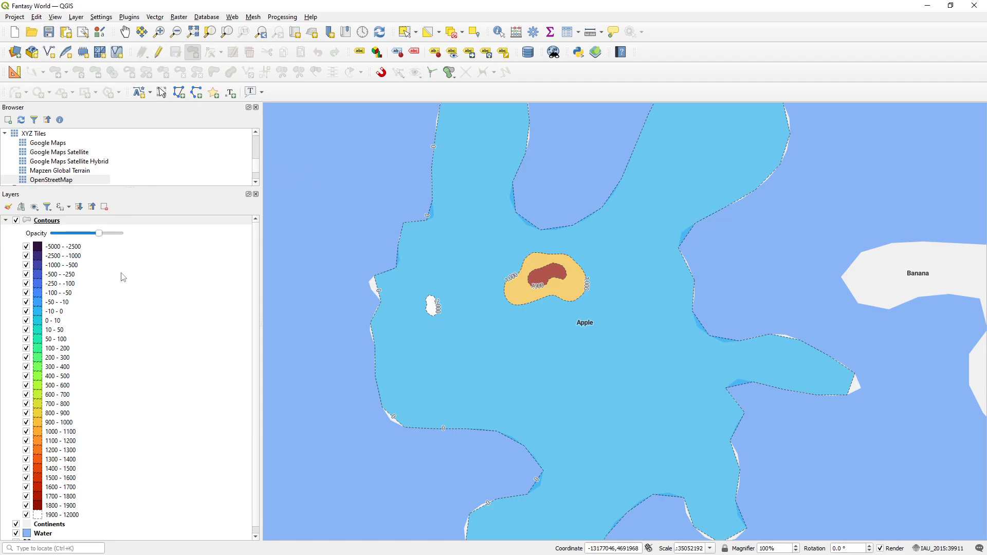
Collapse the list of height classes under the Contours layer
click(46, 221)
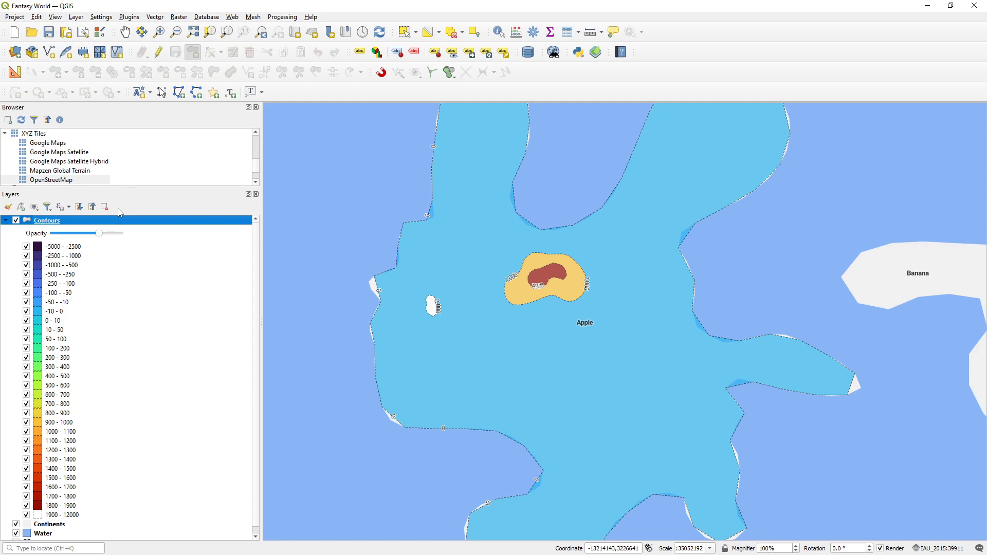
scroll(530, 254, up, 1)
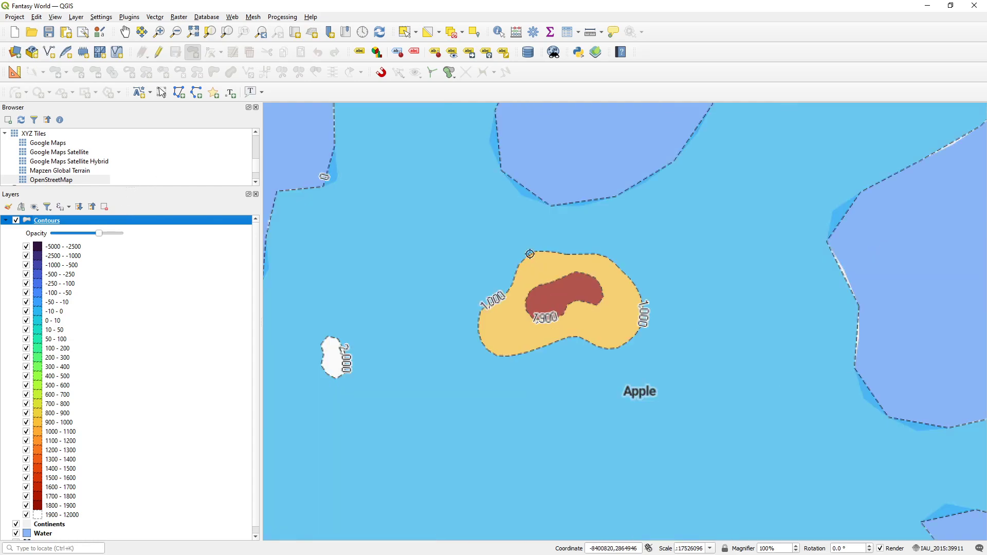
scroll(530, 254, up, 1)
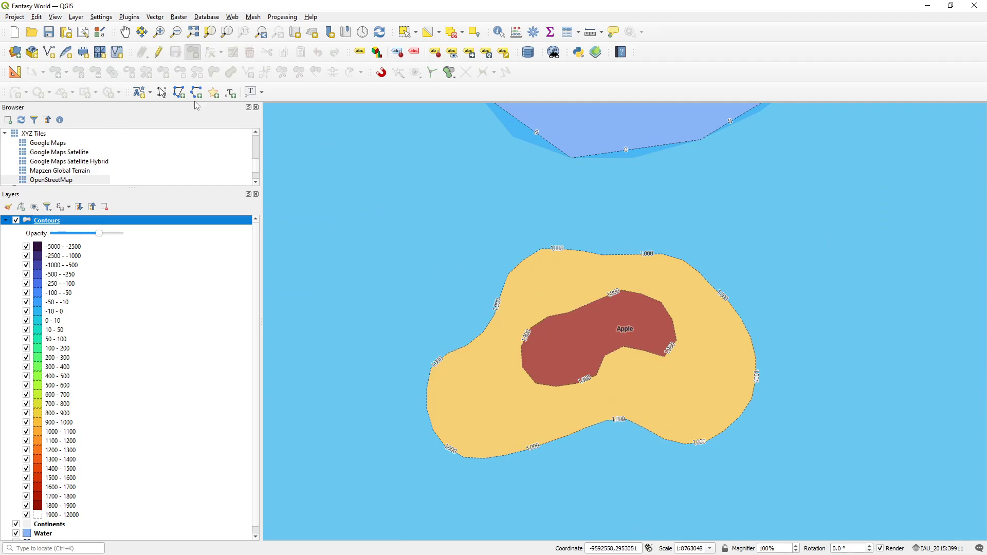
click(5, 220)
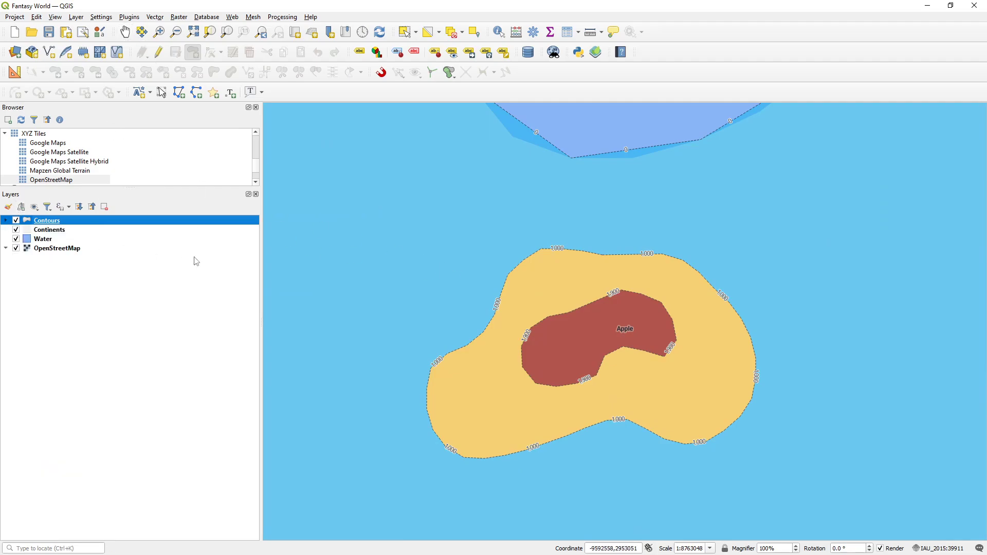
Examine the stacked height contours on the Apple continent and along its coastline
drag(563, 304, 539, 258)
scroll(637, 281, down, 2)
scroll(519, 288, up, 1)
scroll(538, 258, down, 1)
scroll(581, 271, up, 1)
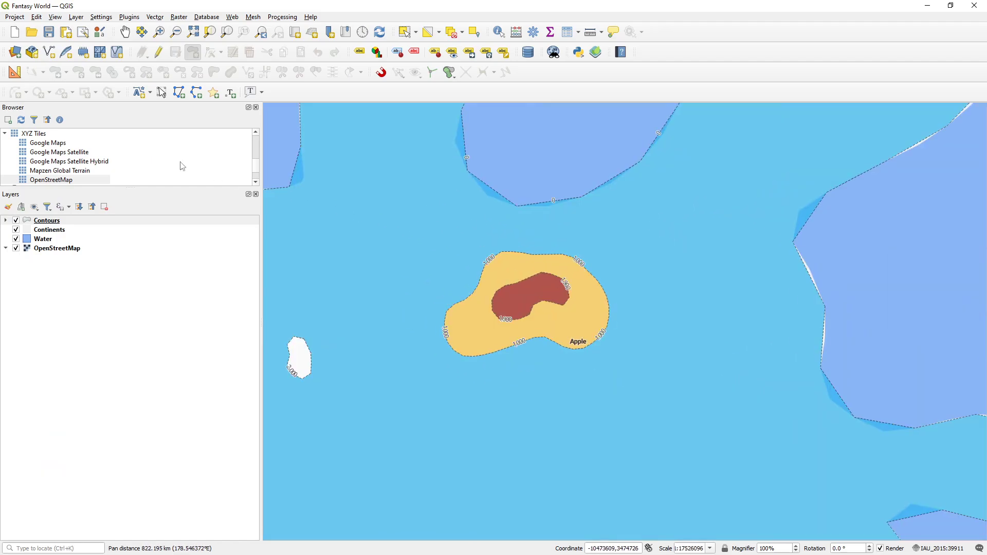
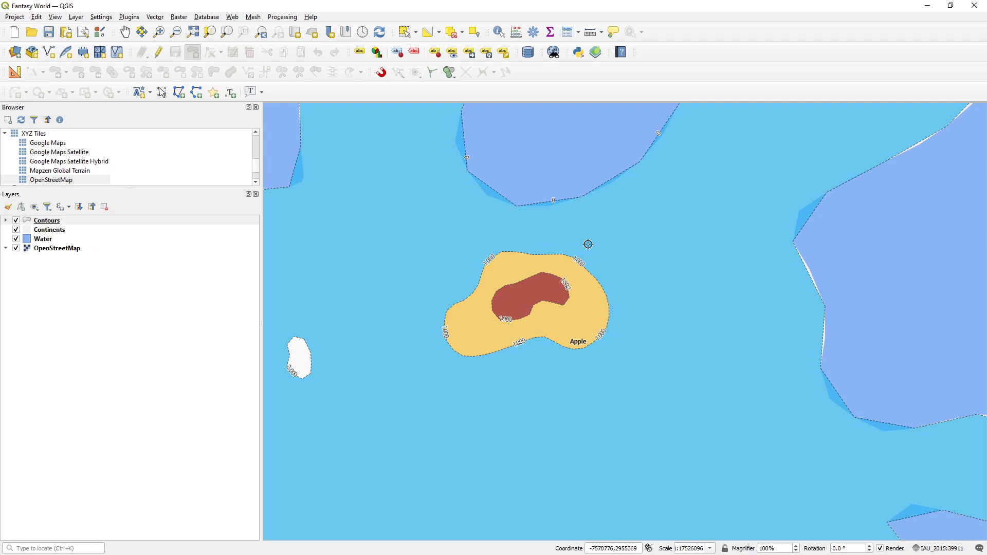
drag(483, 249, 513, 247)
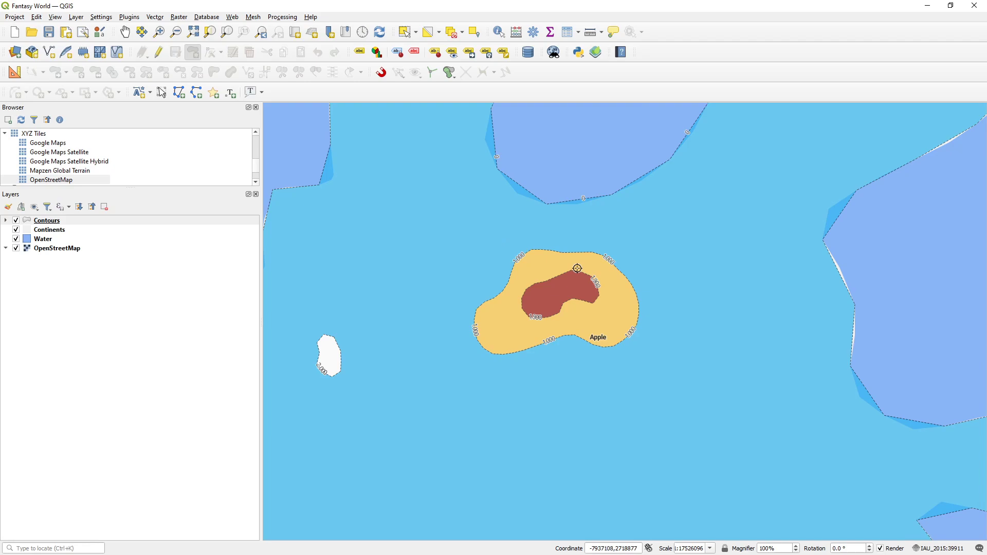
scroll(684, 277, down, 1)
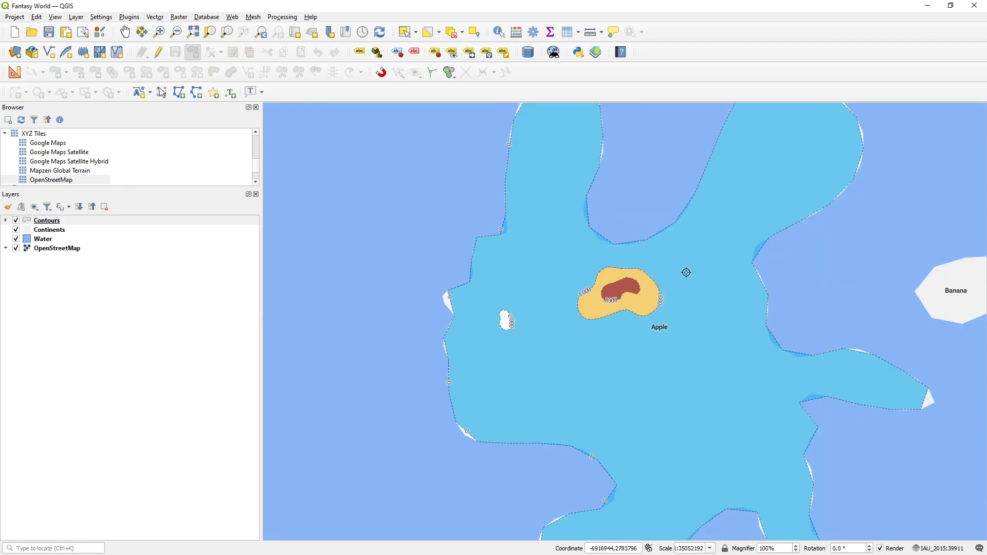
drag(738, 231, 611, 240)
scroll(610, 397, up, 1)
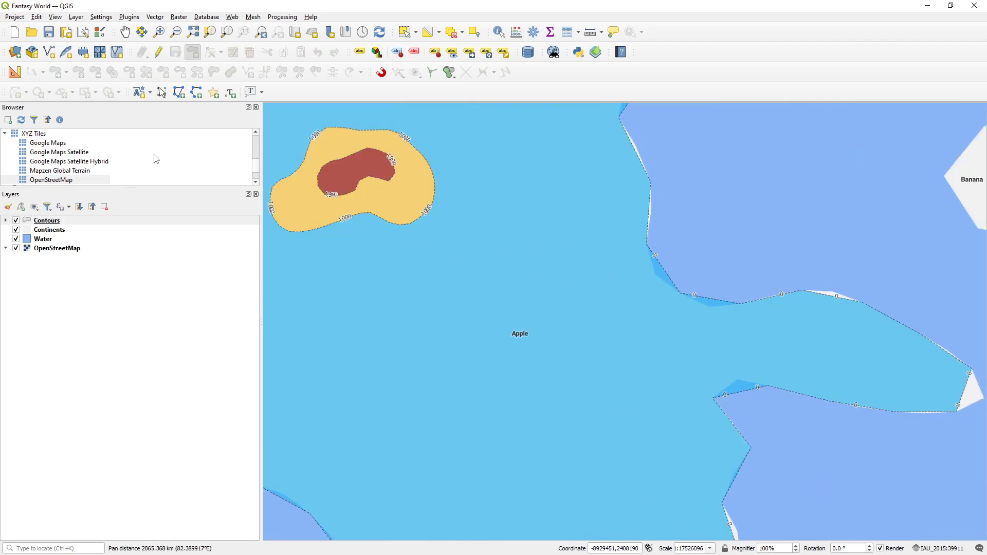
drag(418, 232, 621, 331)
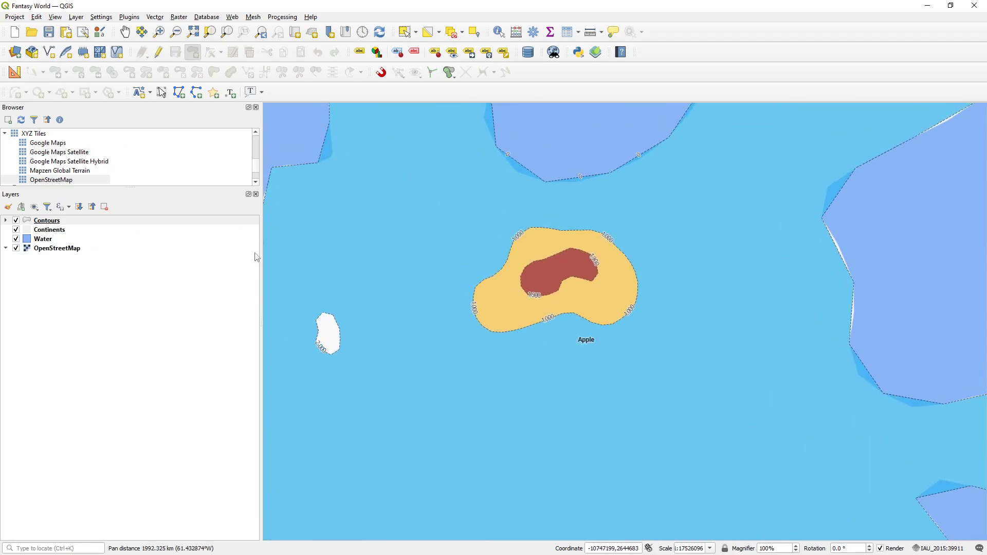
Review the simple fill settings and stroke style options of the Contours symbol, closing the dialogs without applying changes
double_click(57, 222)
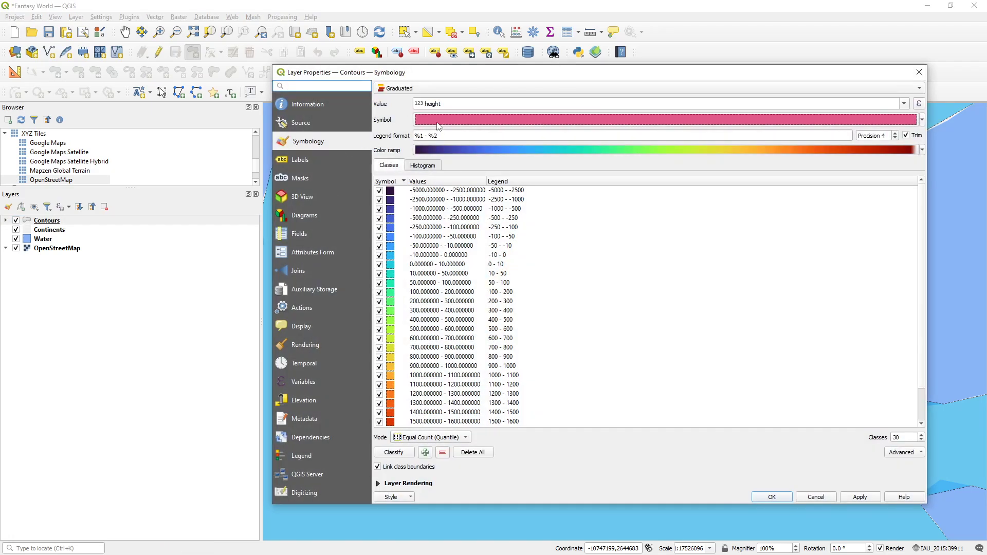
click(447, 125)
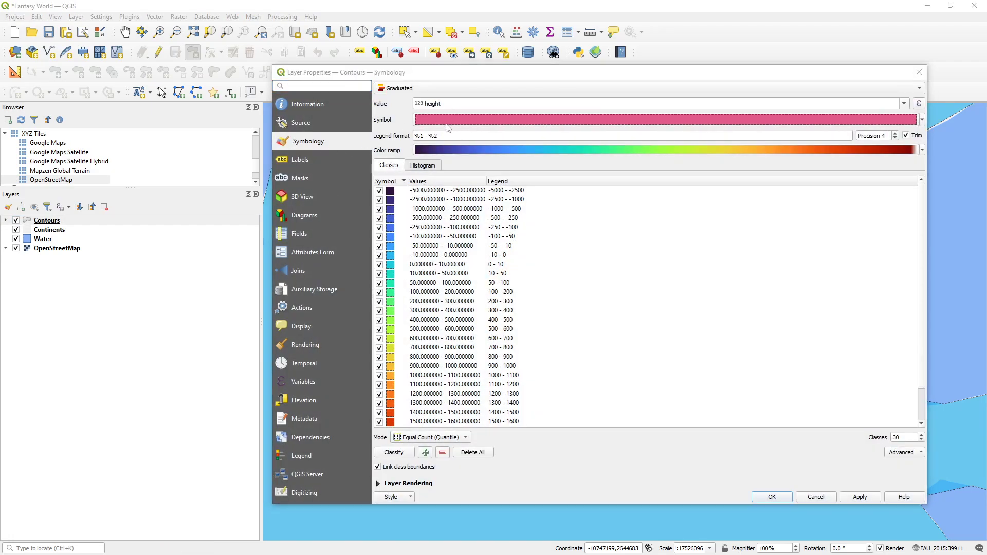
click(715, 181)
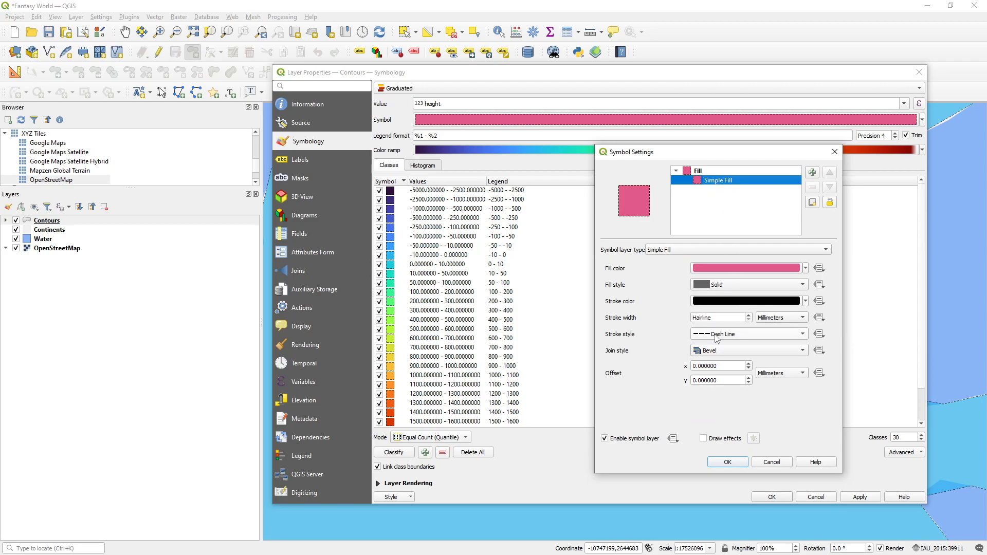
click(742, 340)
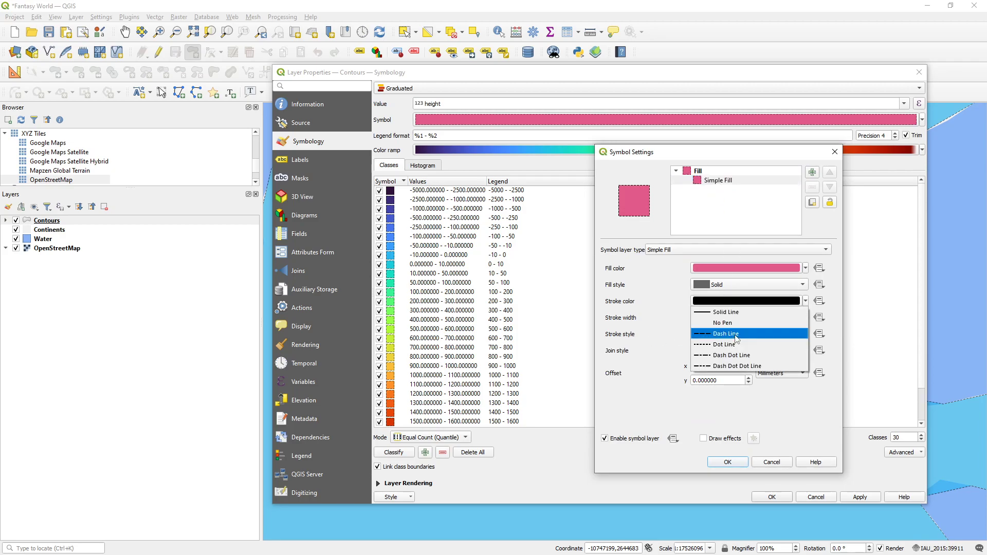
click(667, 340)
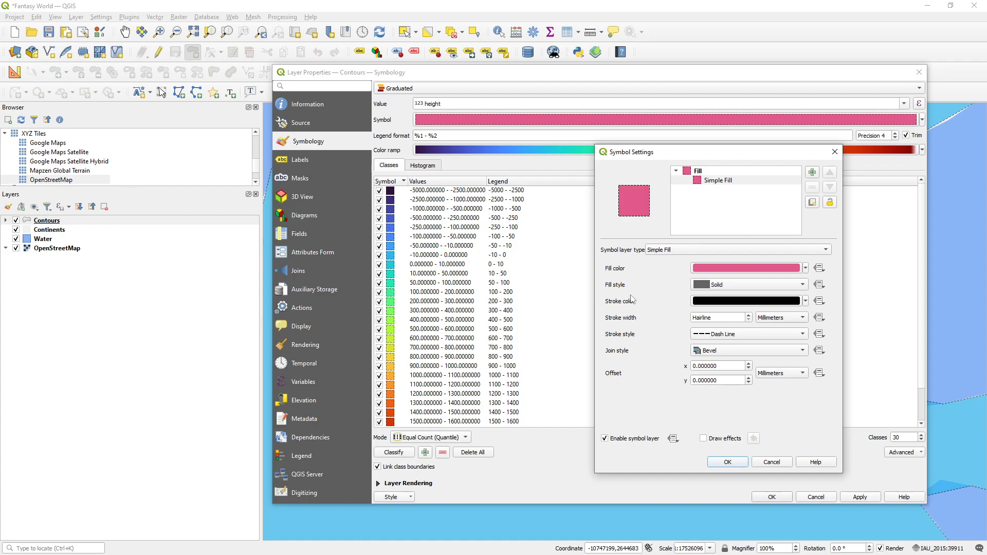
drag(634, 160, 608, 162)
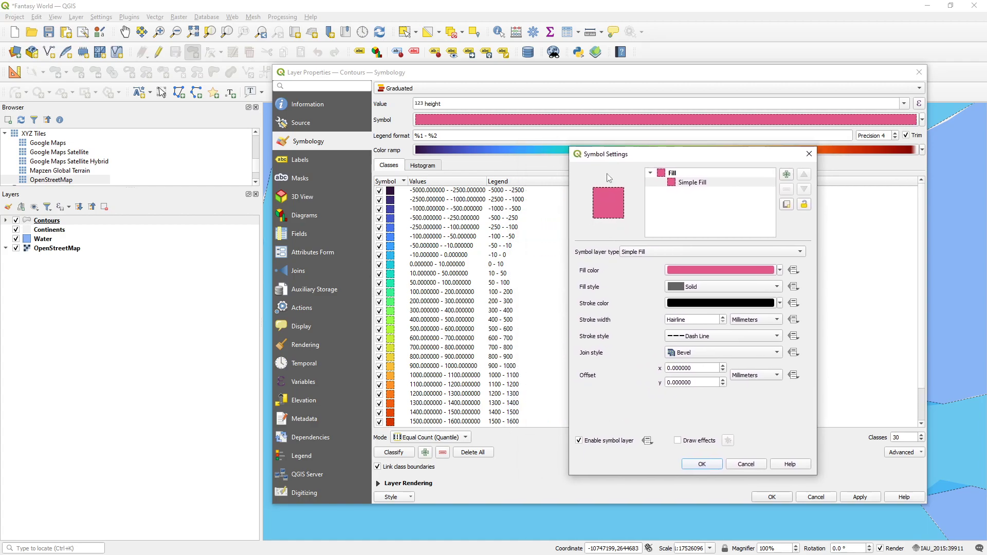
click(747, 465)
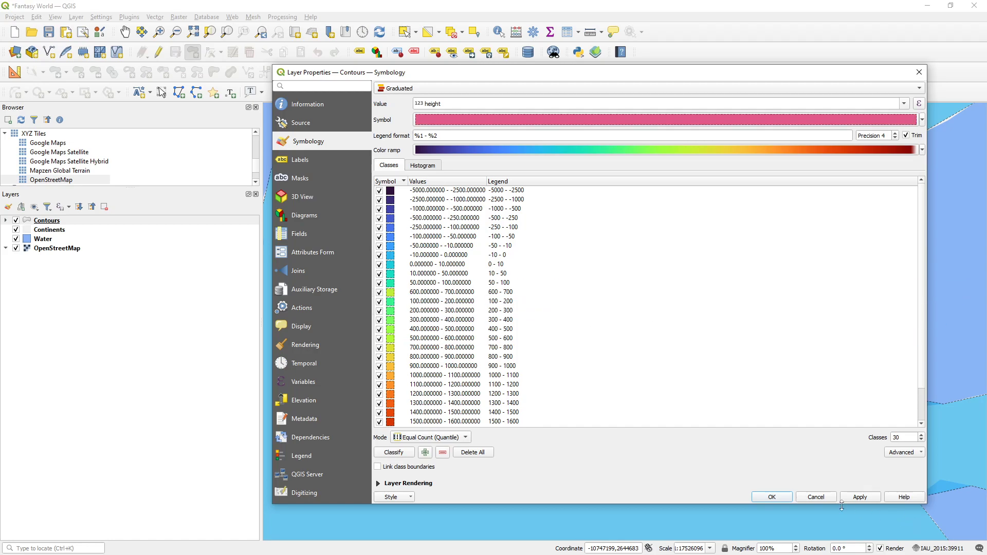
click(823, 497)
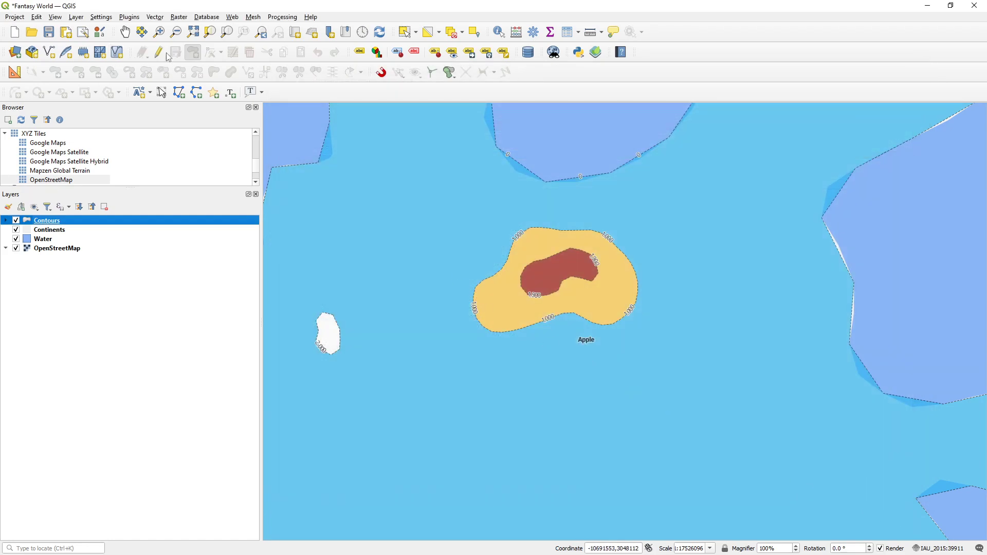
Save the Fantasy World project and look over the contours around the Apple continent
click(49, 32)
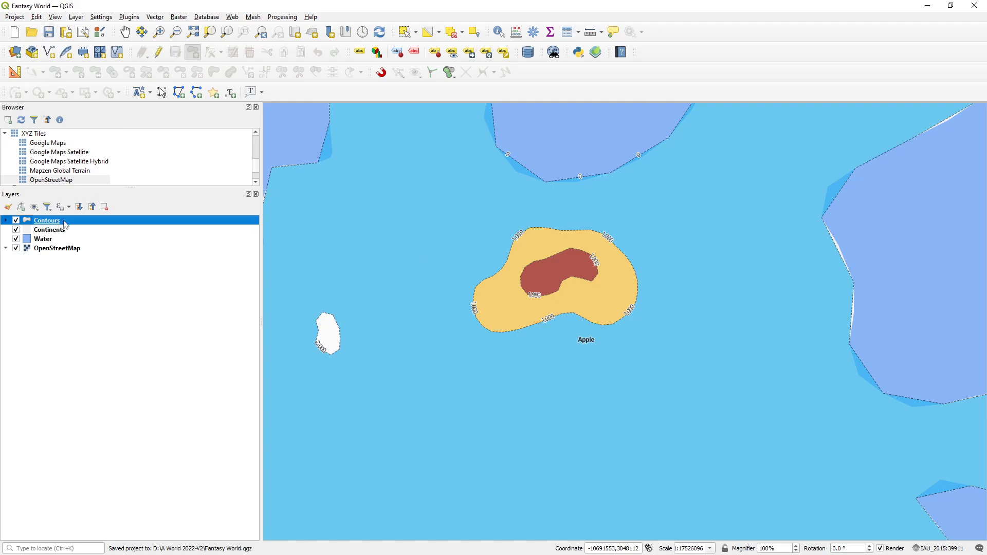
click(428, 391)
click(427, 391)
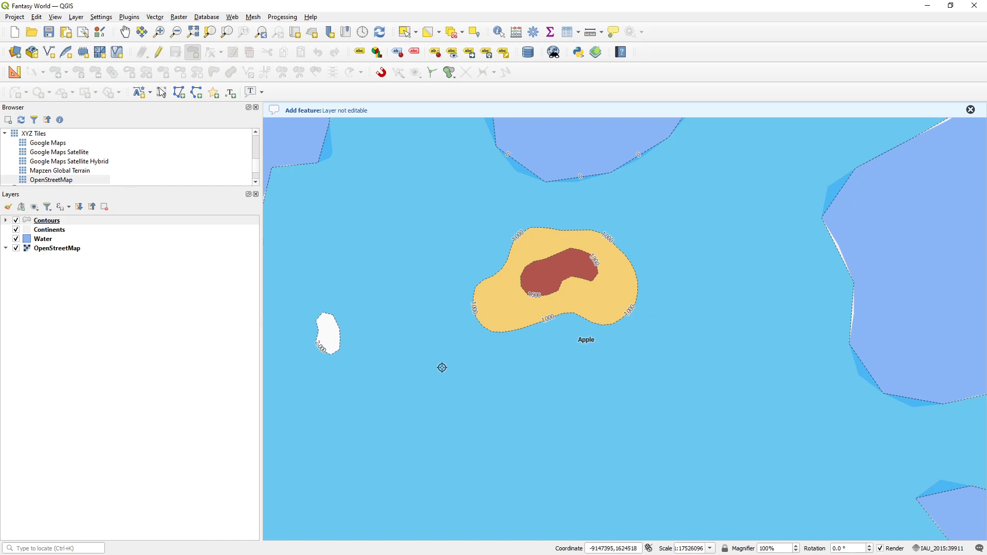
scroll(470, 283, down, 1)
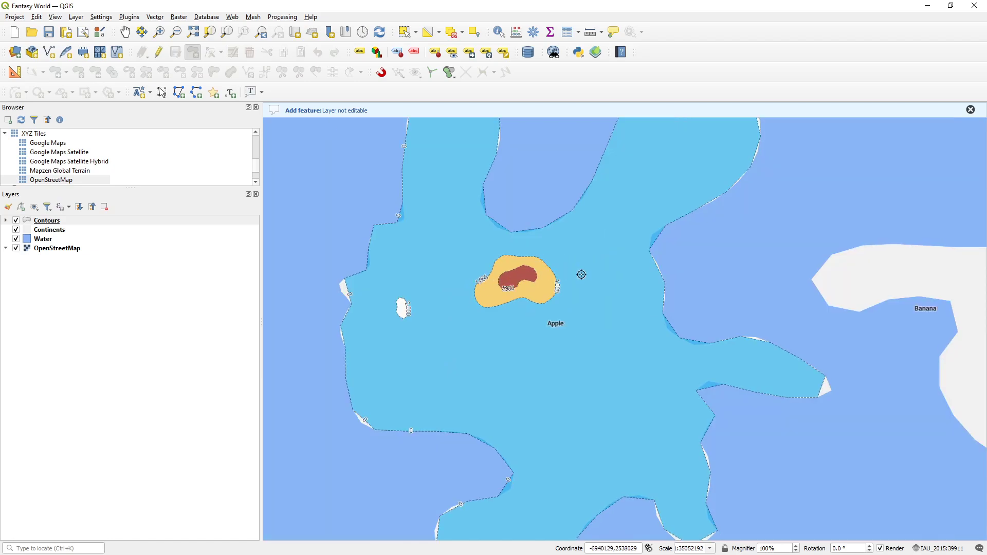
scroll(582, 273, up, 1)
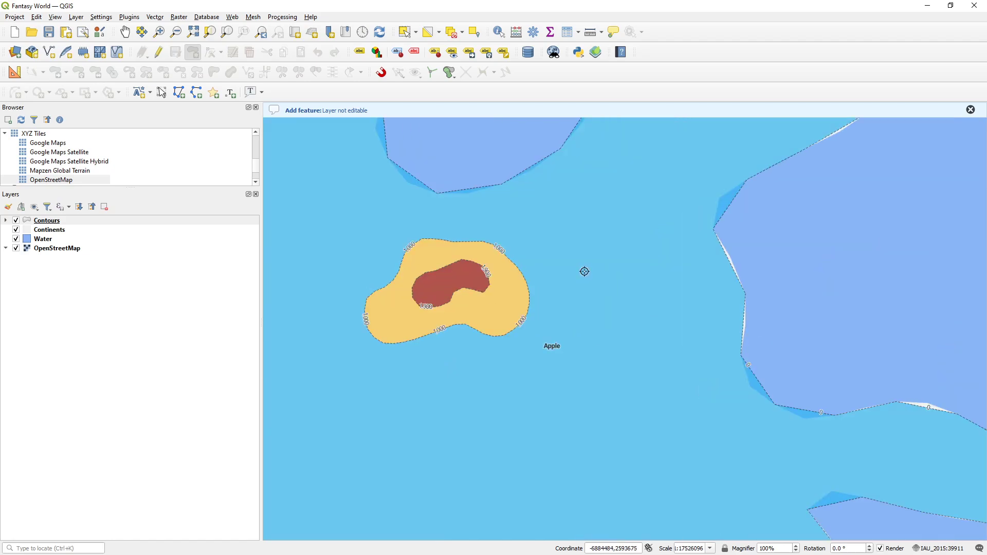
Start a new shapefile layer with the file name Regions in the project folder
scroll(583, 271, down, 1)
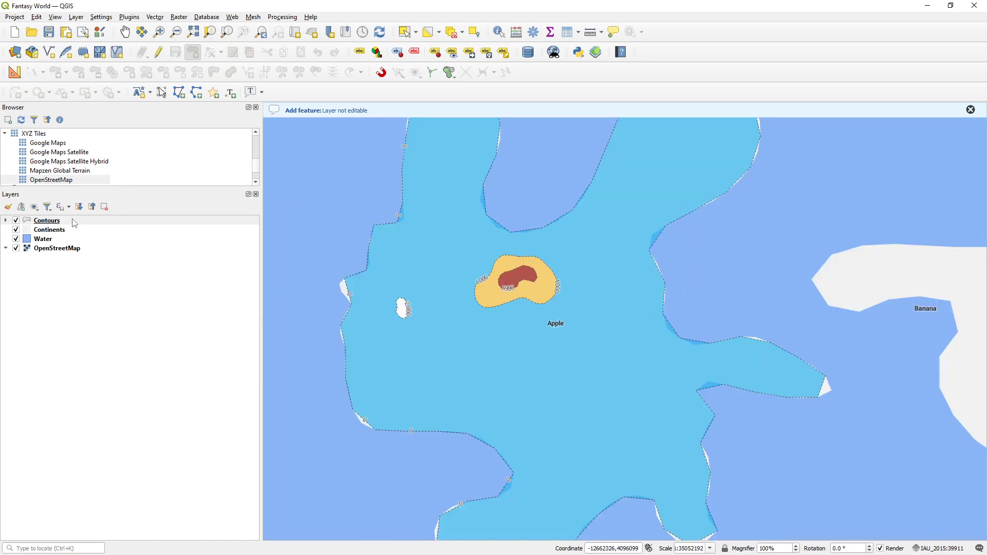
click(75, 17)
mouse_move(103, 40)
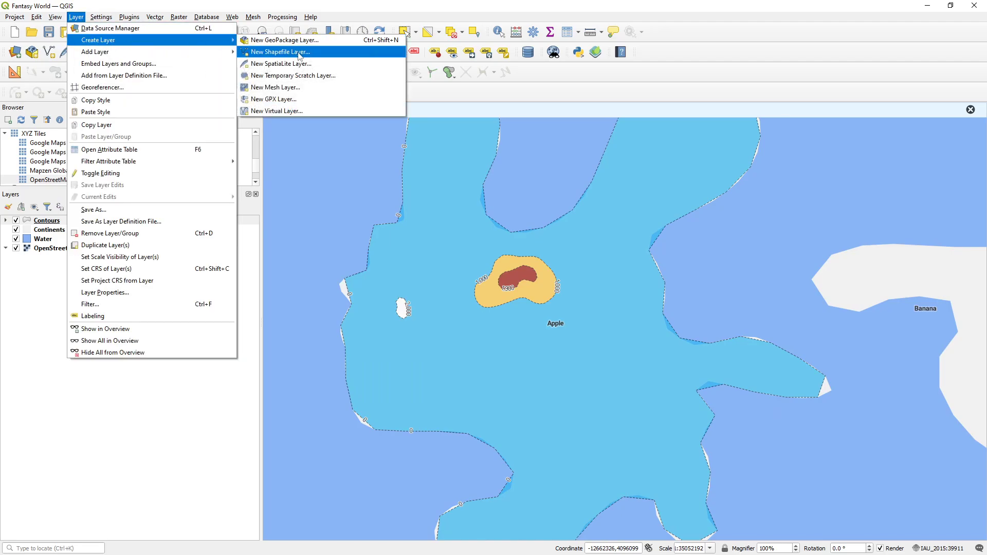
click(300, 51)
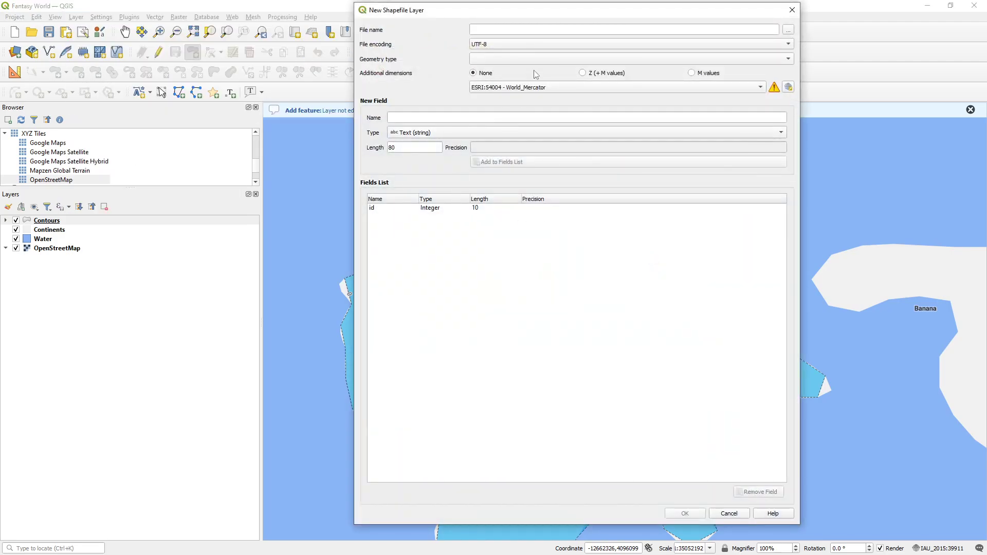
click(788, 29)
text(Regions)
key(Return)
Set the new shapefile's geometry type to Polygon and its CRS to the project CRS IAU_2015:39911
click(532, 58)
click(532, 103)
click(562, 87)
click(562, 109)
click(562, 88)
click(575, 81)
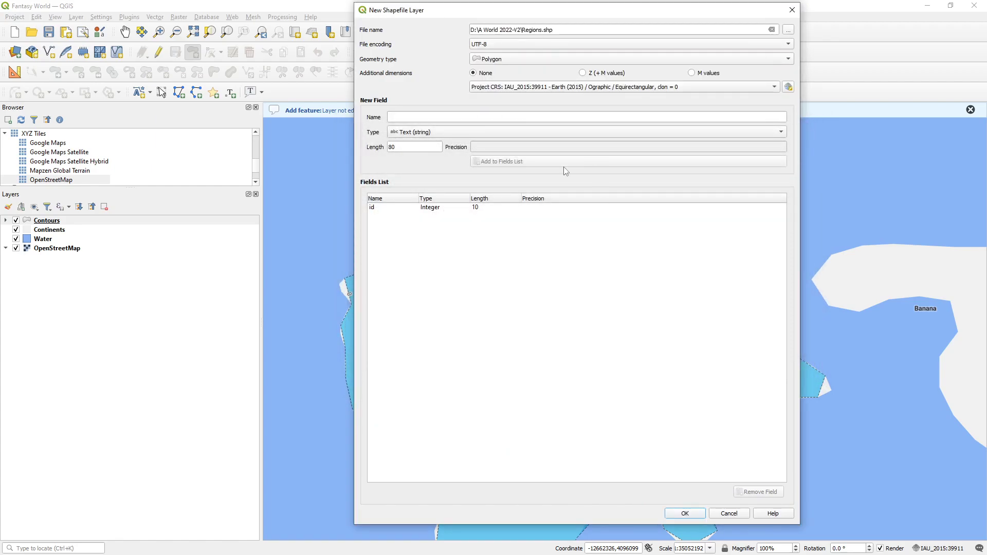
click(440, 116)
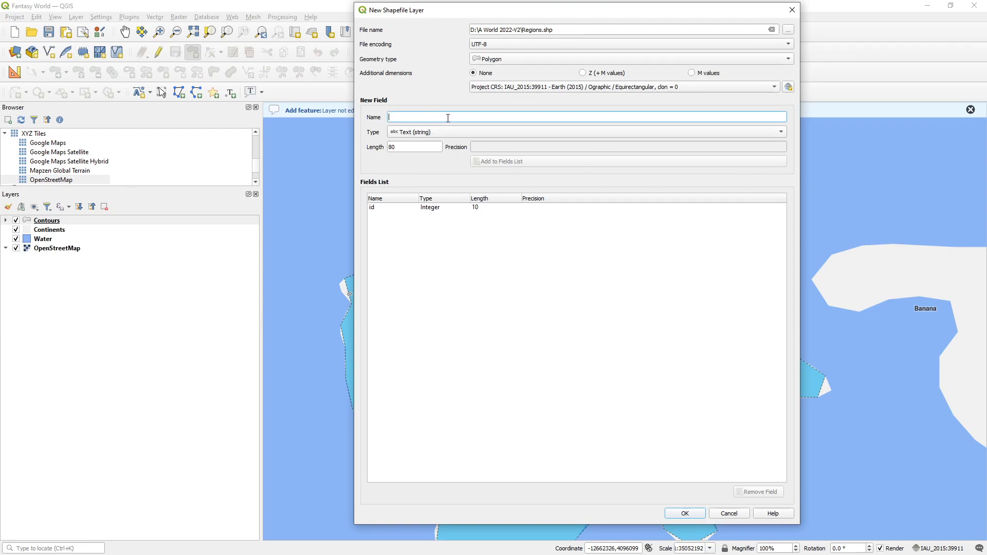
text(name)
click(493, 160)
click(479, 216)
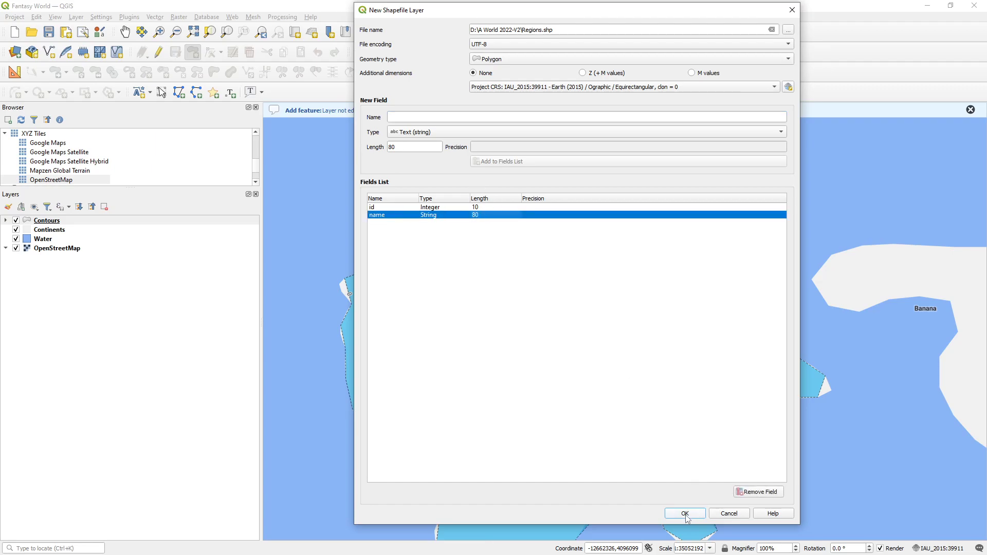
click(757, 492)
Add a text field "name" with length 10 and create the Regions layer
click(447, 117)
text(name)
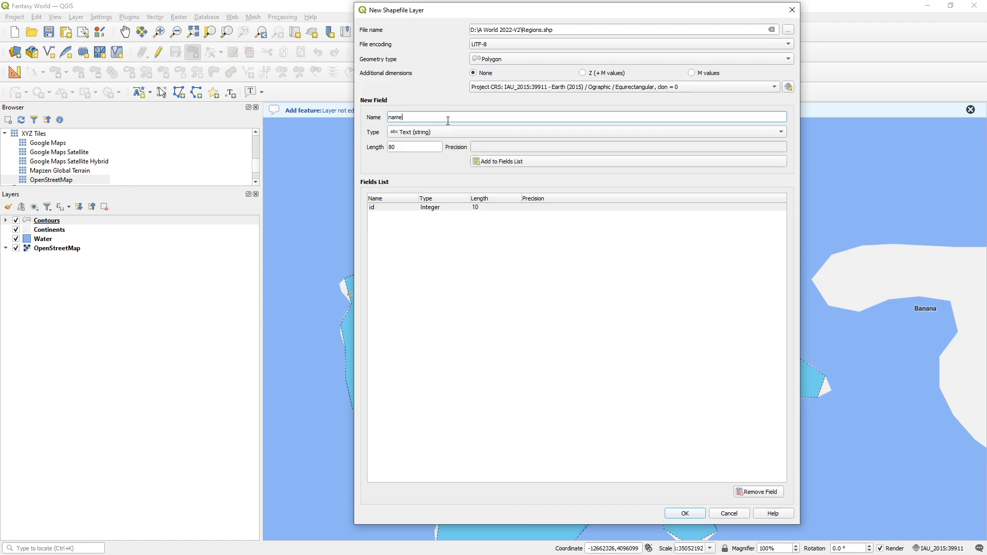
drag(434, 146, 350, 146)
text(10)
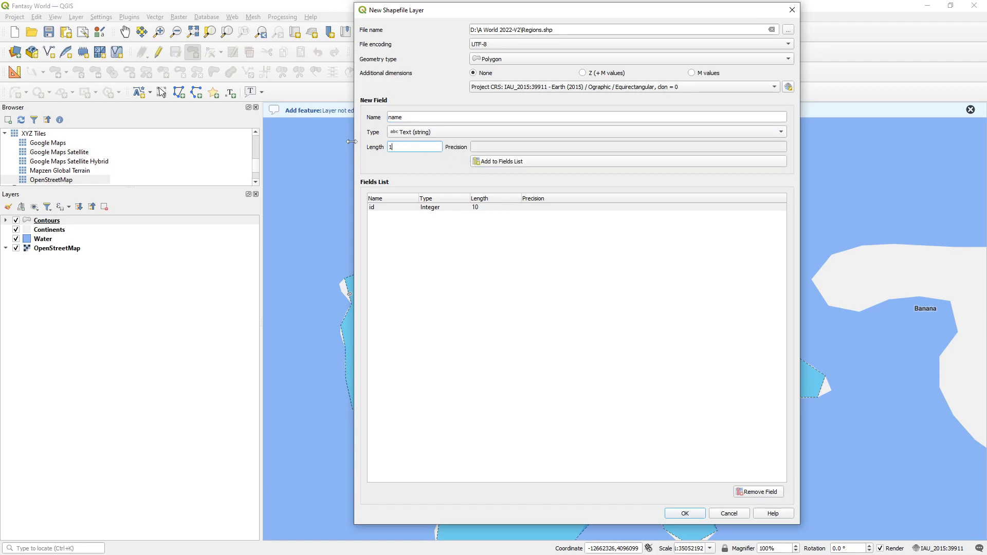
click(512, 161)
click(684, 513)
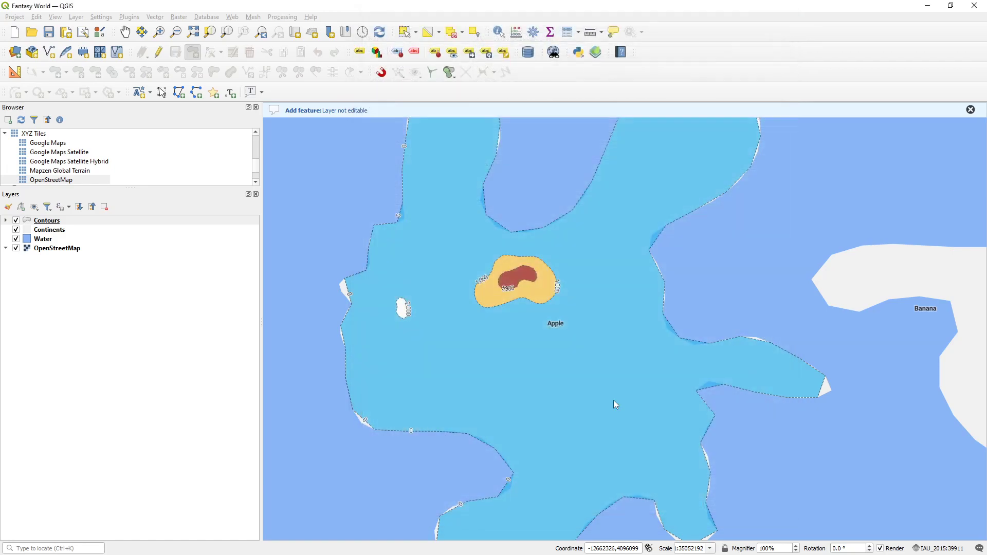
Save the project and turn on editing for the Regions layer
click(49, 32)
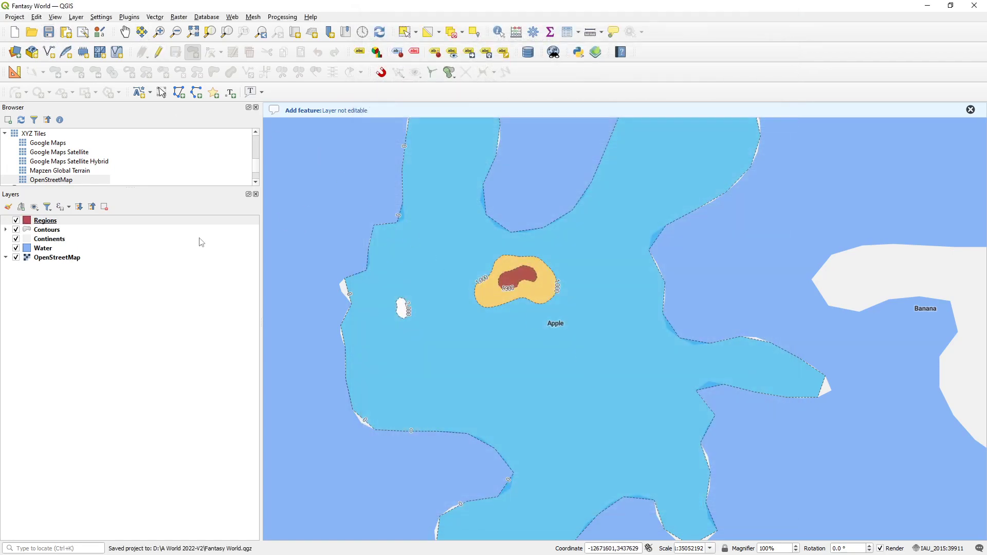
click(46, 221)
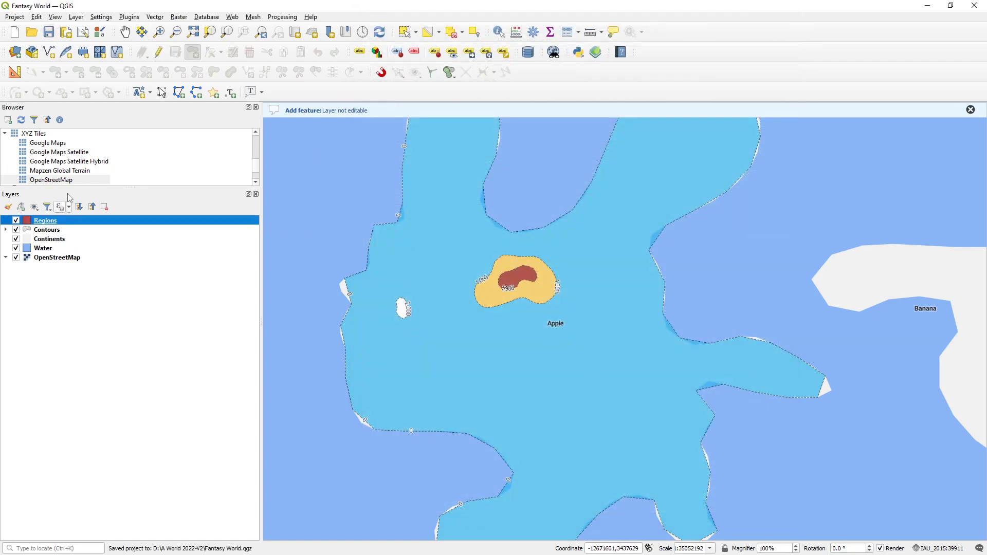
click(159, 52)
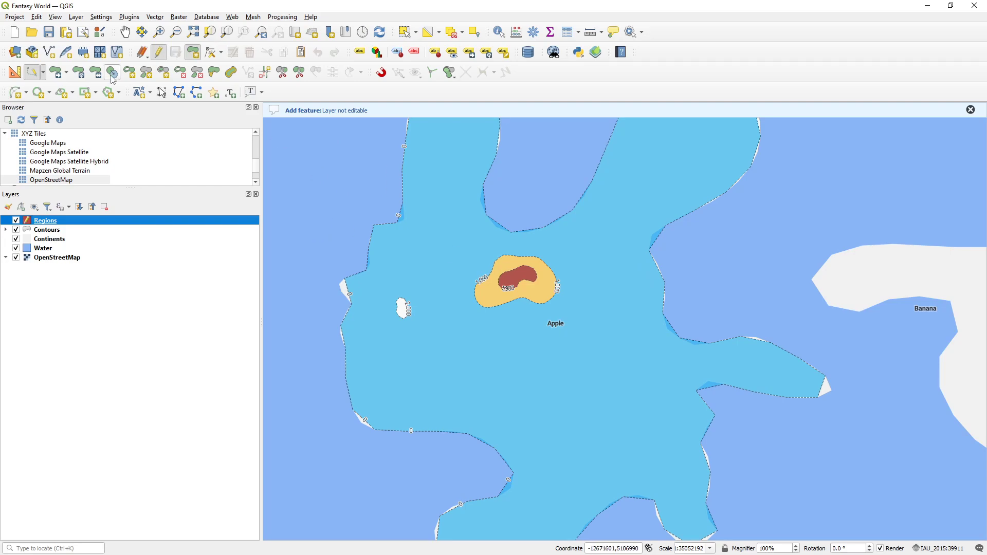
Draw a freehand region in the Apple continent east of the mountain contours, with id 1 and name Pineapple Island, and save the layer edits
click(651, 253)
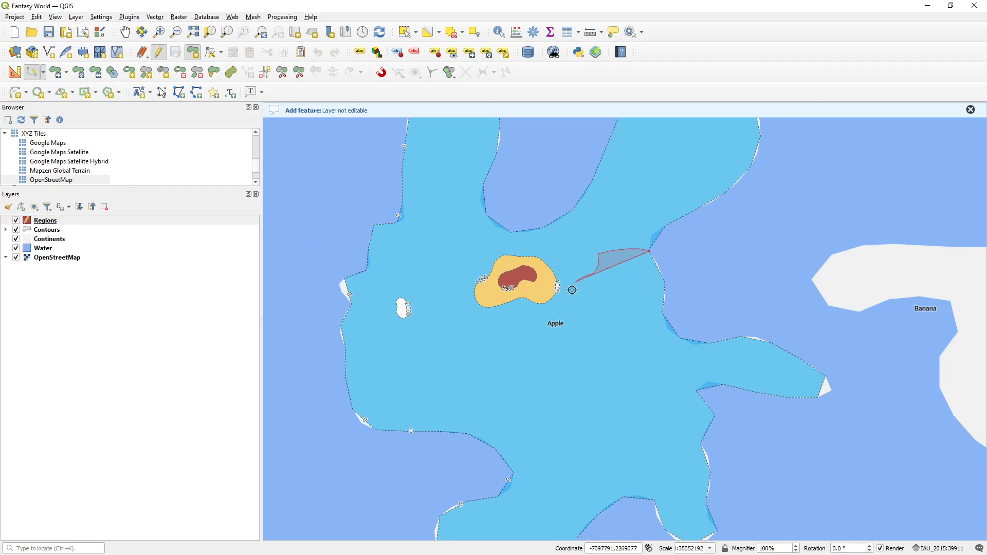
mouse_move(646, 352)
mouse_down()
mouse_move(678, 336)
mouse_move(663, 275)
mouse_up()
right_click(663, 275)
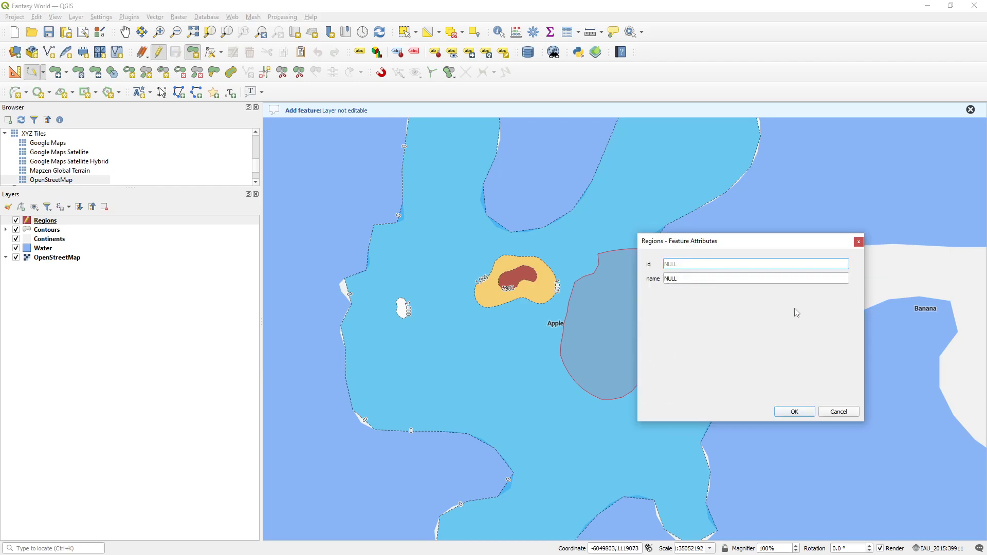
key(Tab)
text(P)
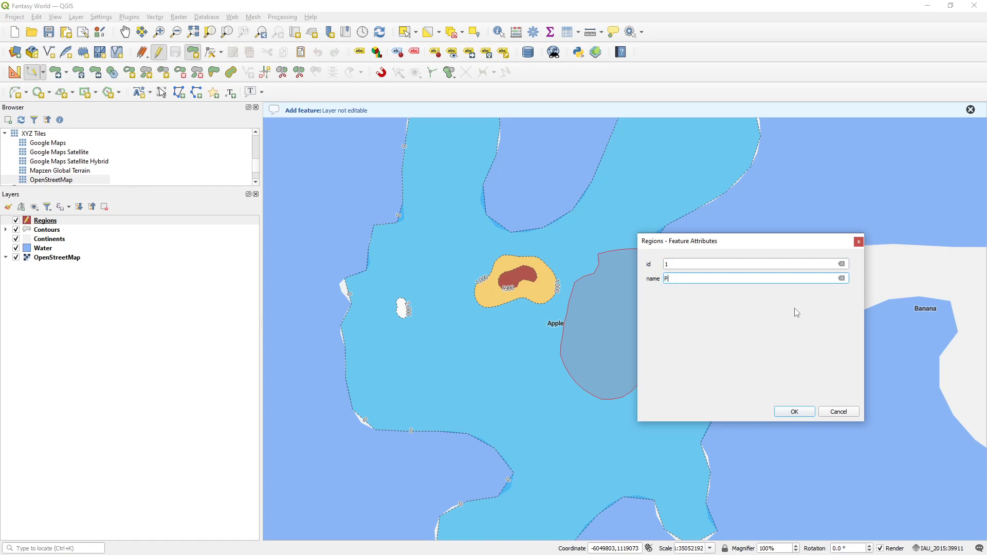
text(ineapple Island)
key(Return)
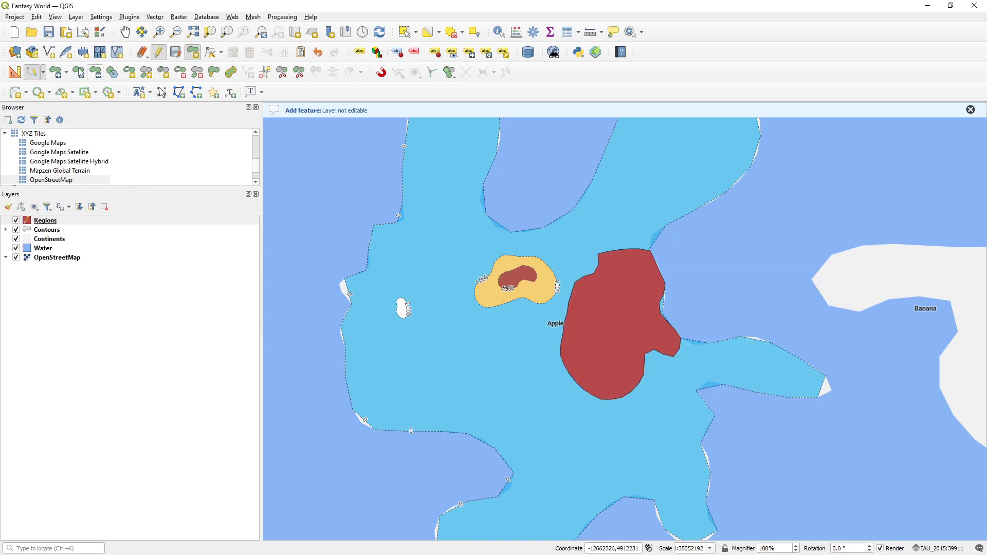
click(175, 52)
Set the default value of the Regions layer's id field to the expression maximum(id)+1 and apply it
double_click(49, 222)
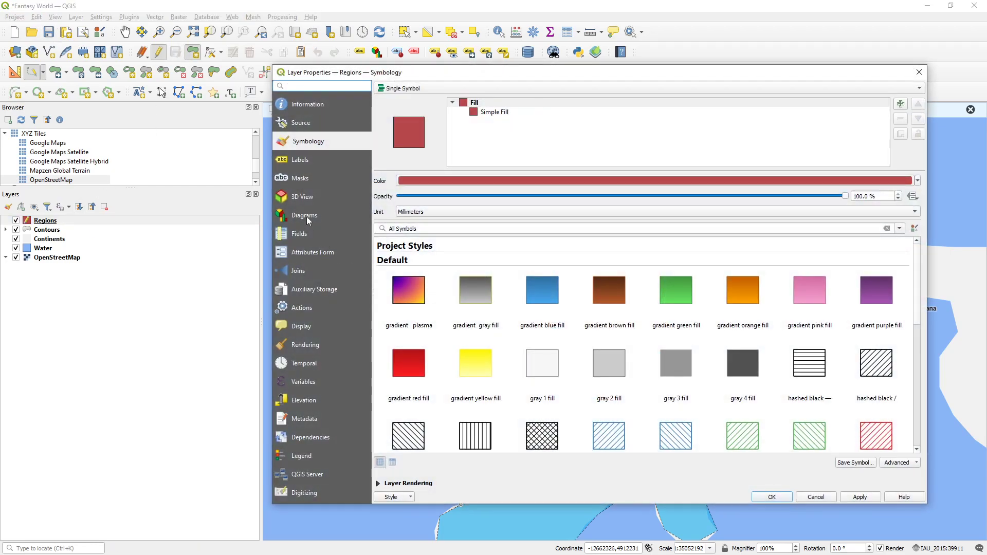
click(313, 252)
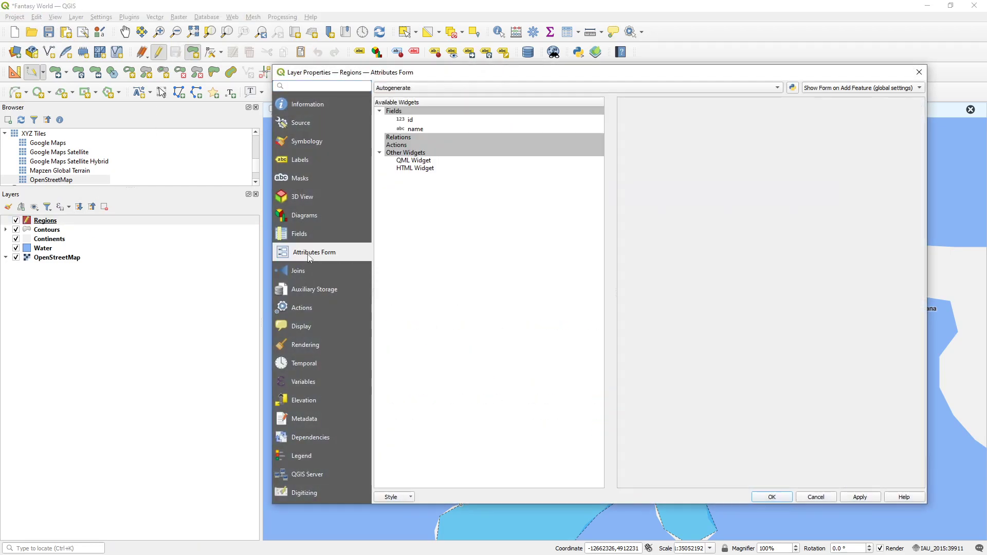
click(417, 128)
click(736, 362)
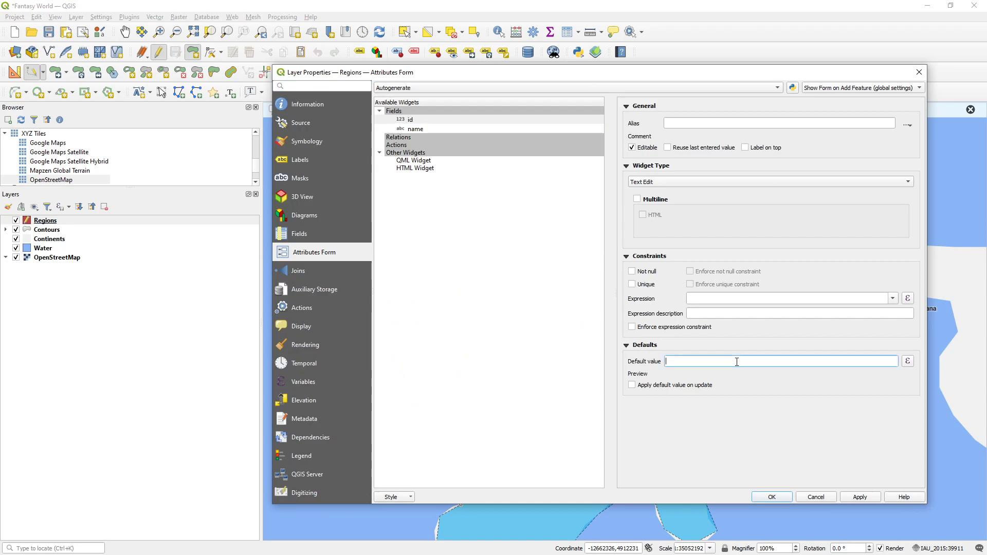
text(maximum(id)+1)
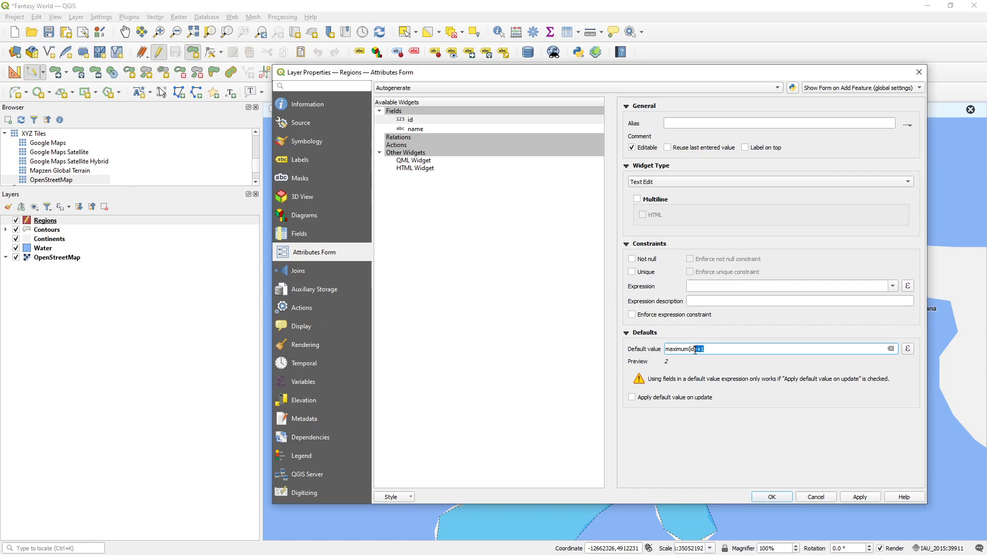
text())
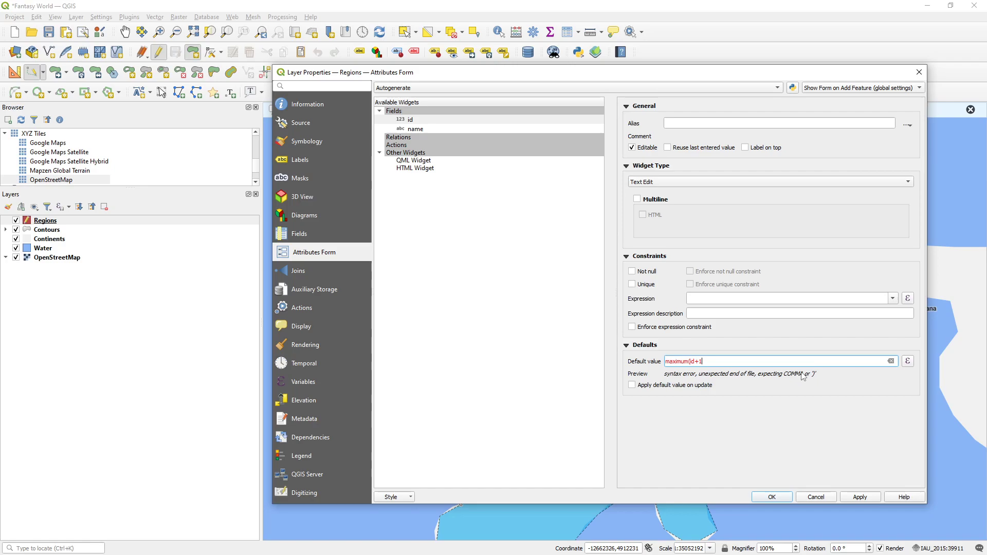
key(BackSpace)
key(BackSpace)
key(BackSpace)
text()+1)
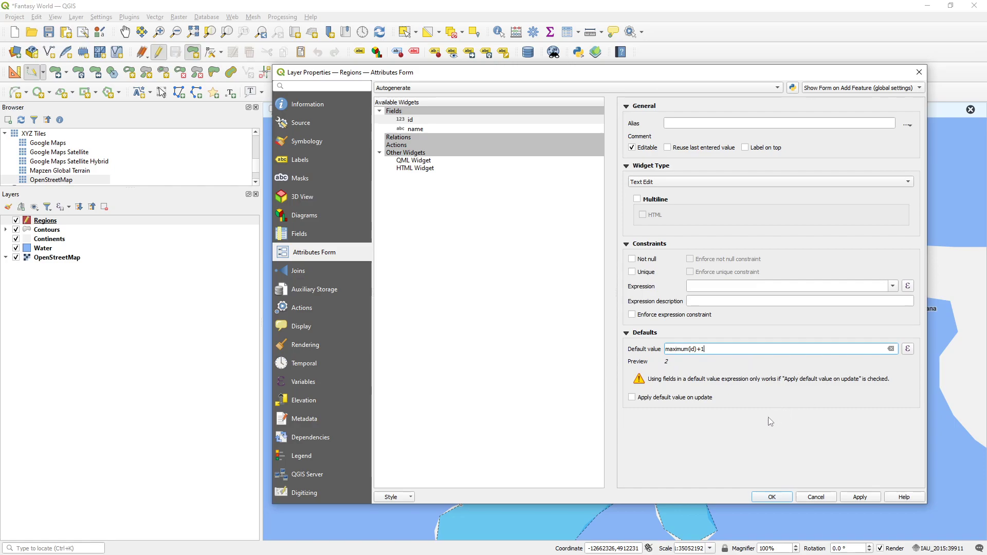
click(859, 498)
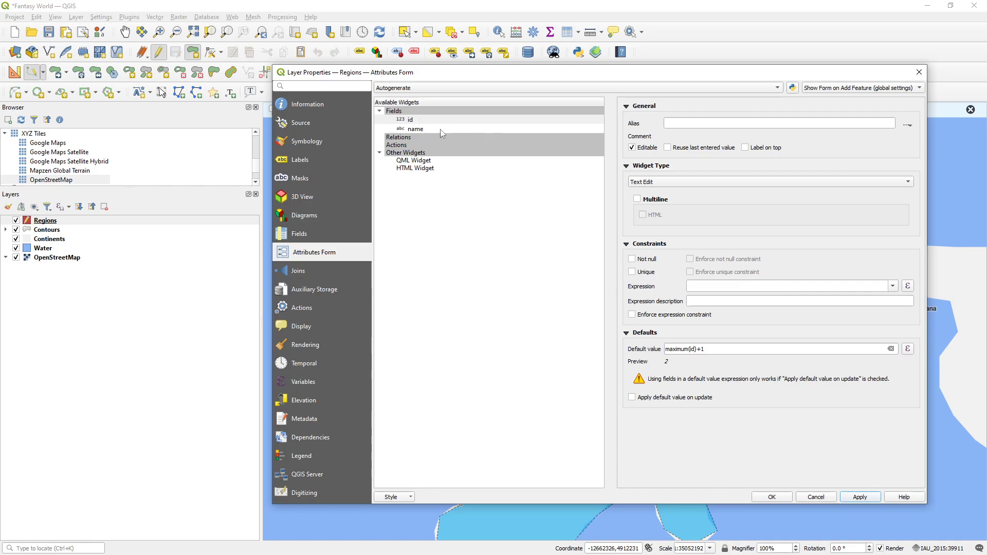
Check the name field's form settings, accept the Regions layer properties and save the project
click(424, 128)
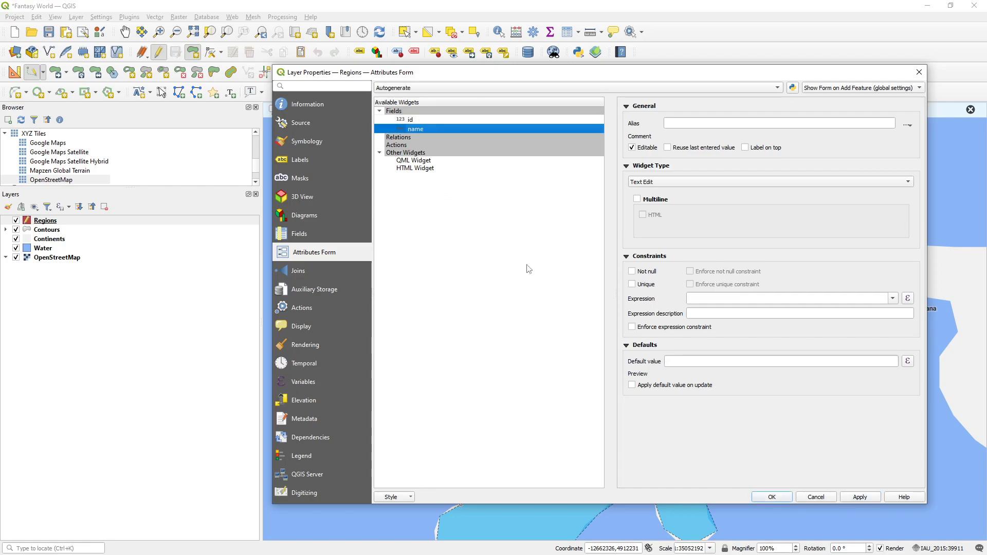
click(416, 120)
click(785, 497)
key(ctrl+s)
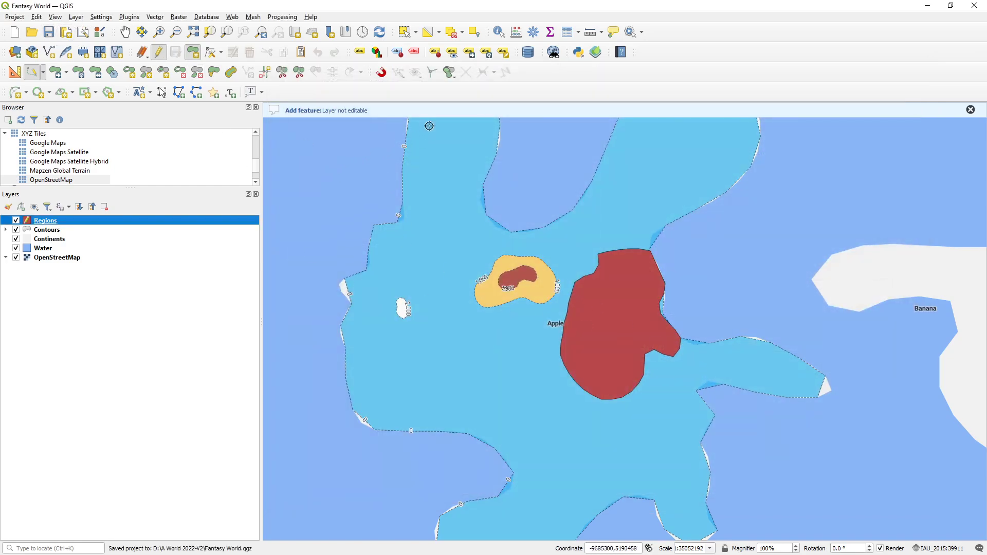
Enable snapping and change which layers it applies to
click(383, 73)
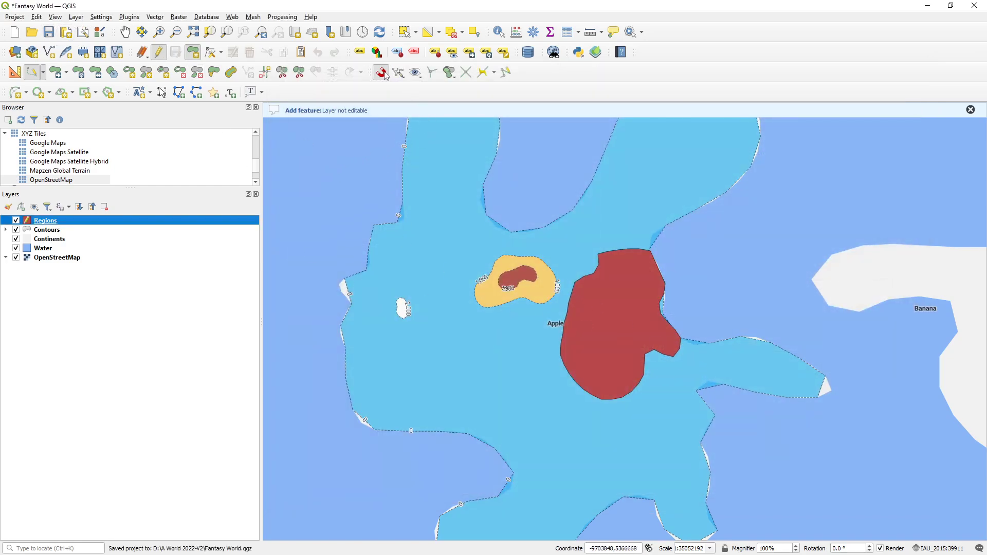
click(399, 73)
click(411, 97)
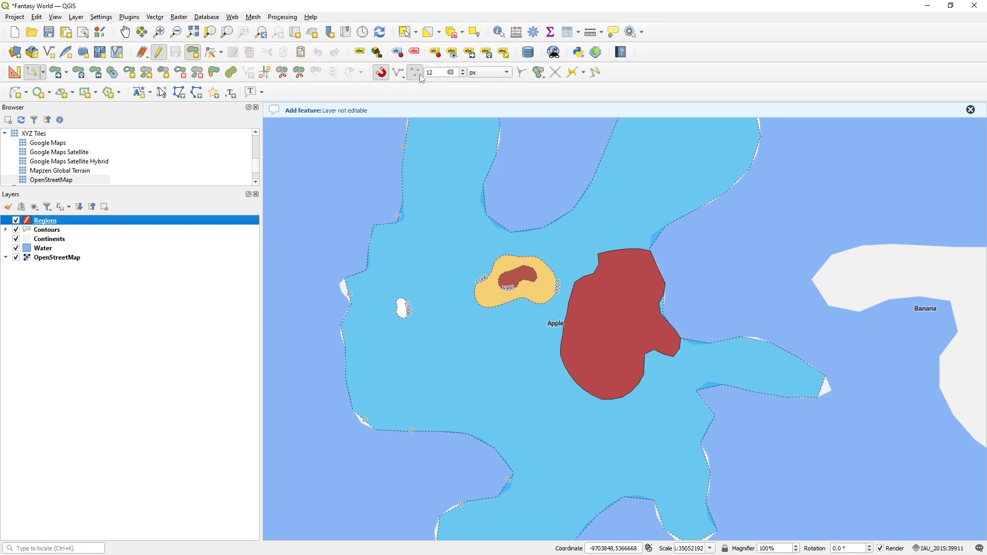
Draw a second freehand region over Apple's eastern peninsula, adjoining Pineapple Island, name it Donut Region, and save the project
drag(702, 372, 680, 346)
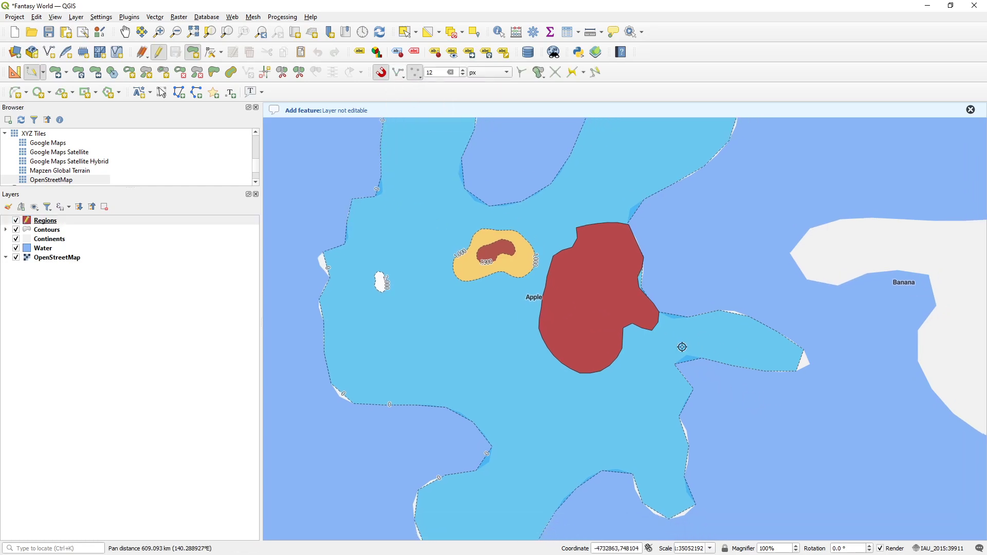
scroll(683, 342, up, 1)
click(636, 280)
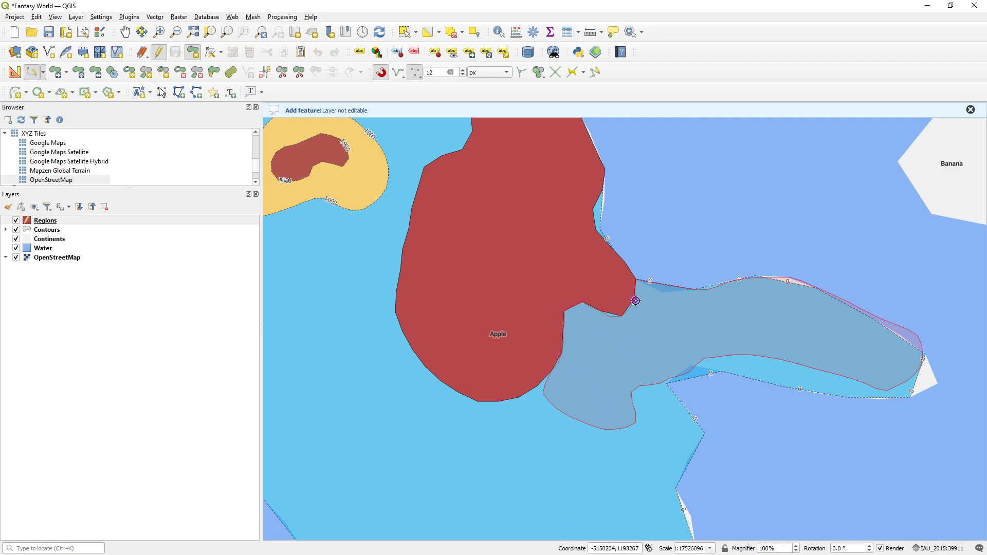
right_click(636, 301)
click(700, 291)
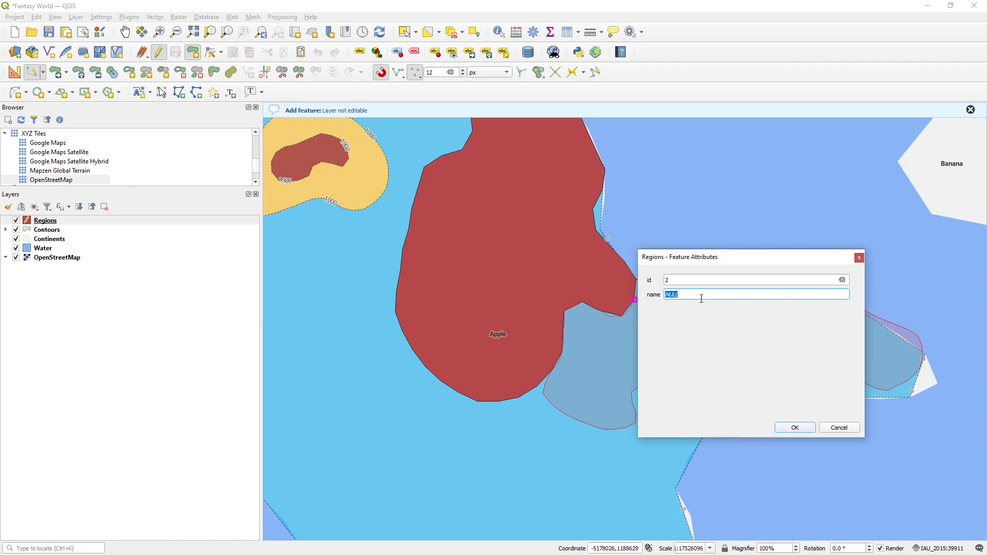
text(Donut Region)
key(Return)
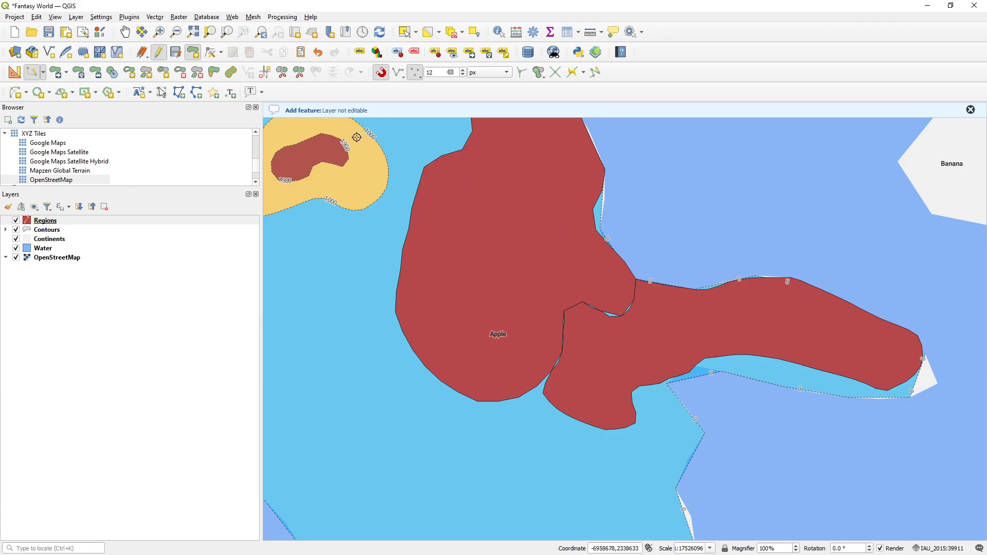
click(49, 32)
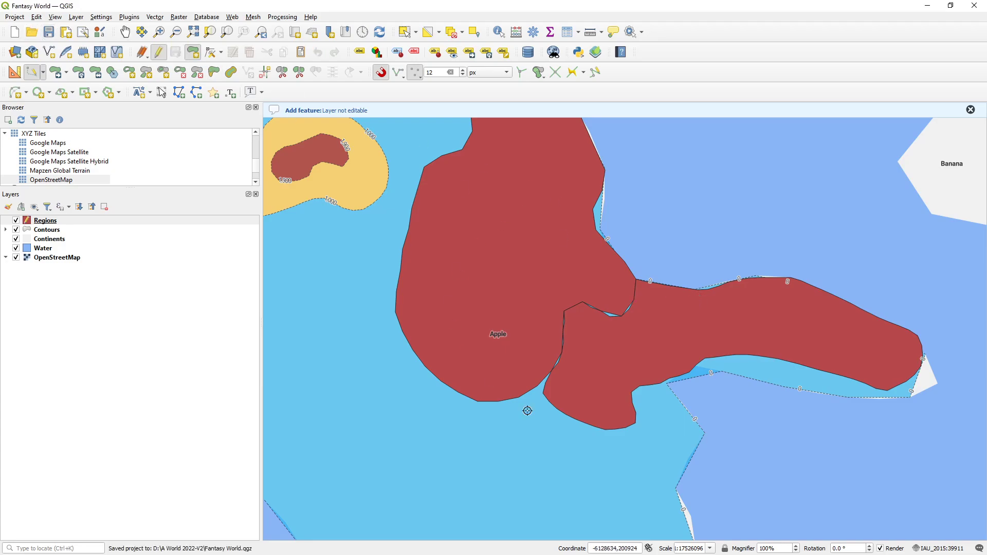
Digitize a straight-segment region polygon south of the two existing regions, snapping along their southern edges and the nearby Apple coastline
drag(527, 410, 539, 336)
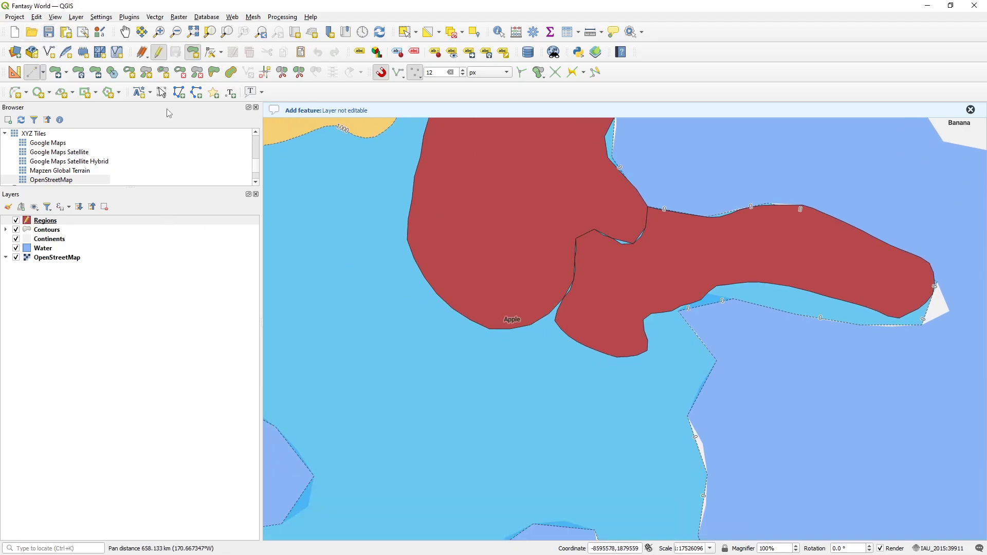
click(32, 74)
click(549, 323)
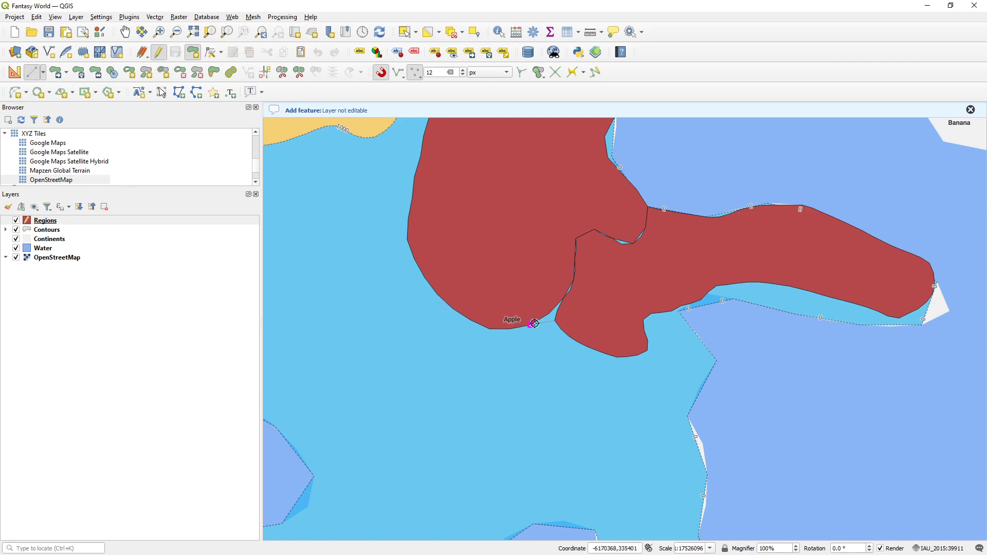
click(452, 309)
click(412, 353)
click(461, 426)
click(560, 454)
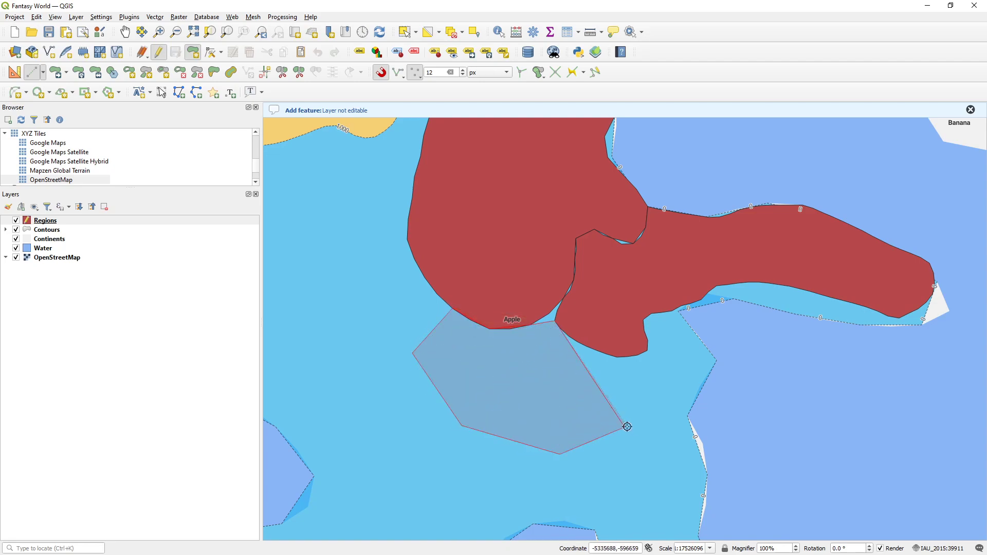
click(626, 428)
click(663, 456)
click(693, 437)
click(688, 415)
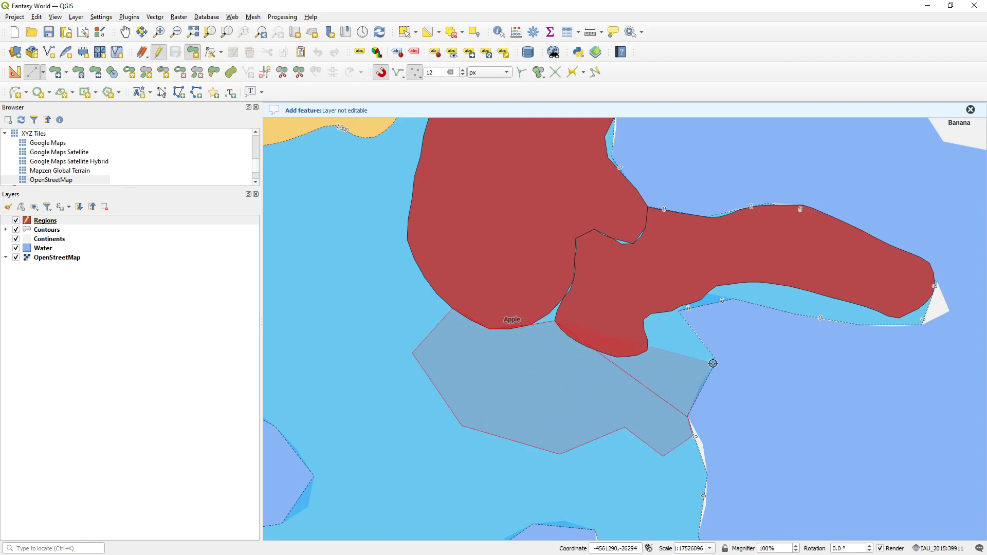
click(715, 361)
click(684, 316)
click(673, 311)
click(652, 314)
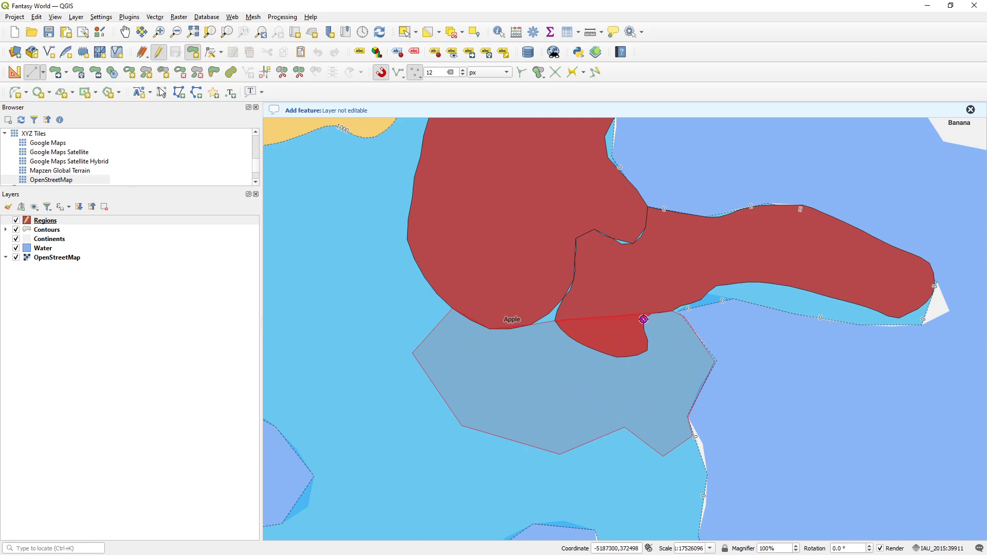
click(648, 350)
click(638, 356)
click(628, 358)
click(617, 358)
click(600, 353)
right_click(569, 339)
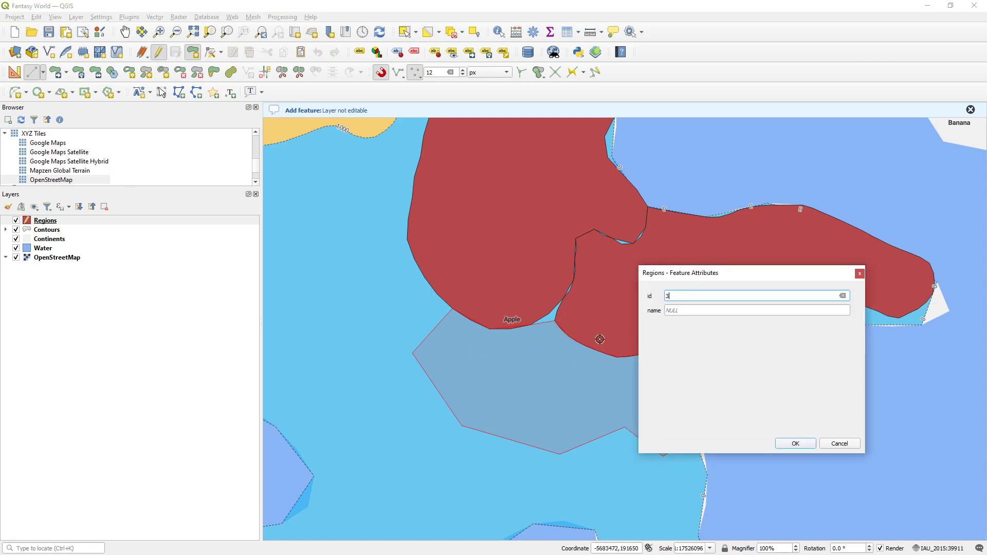
Name the new polygon Balloon Region, then save the layer edits and the project
click(688, 311)
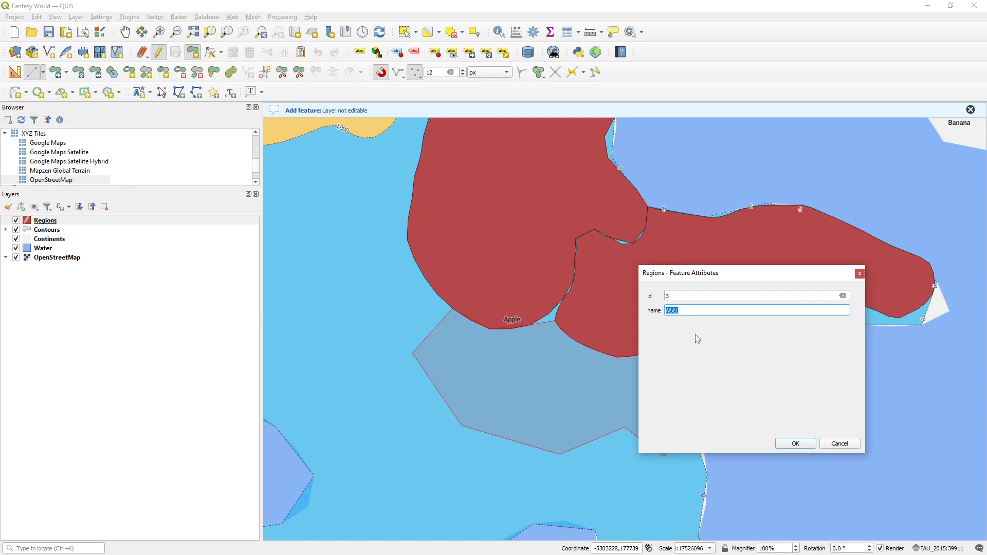
text(Balloon Regi)
key(Return)
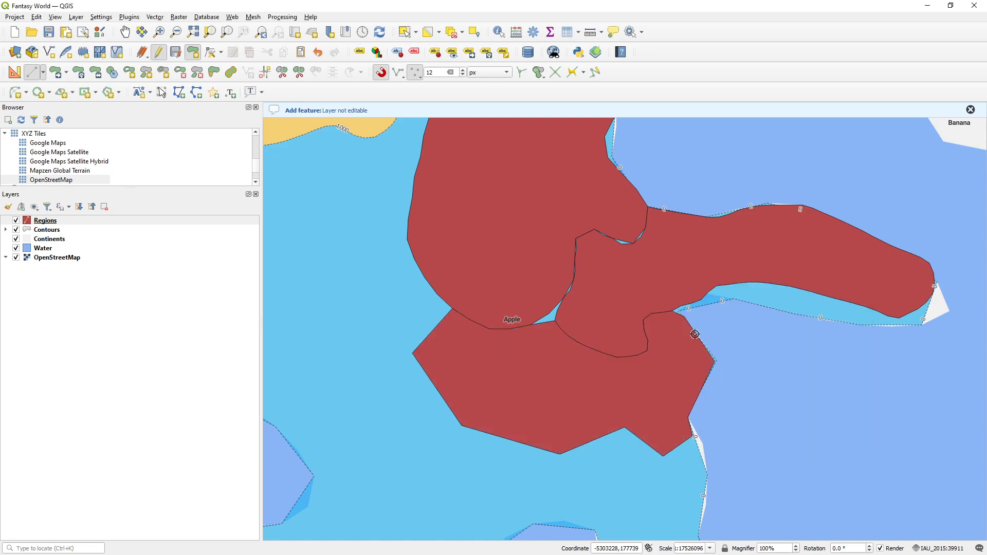
click(175, 51)
click(48, 32)
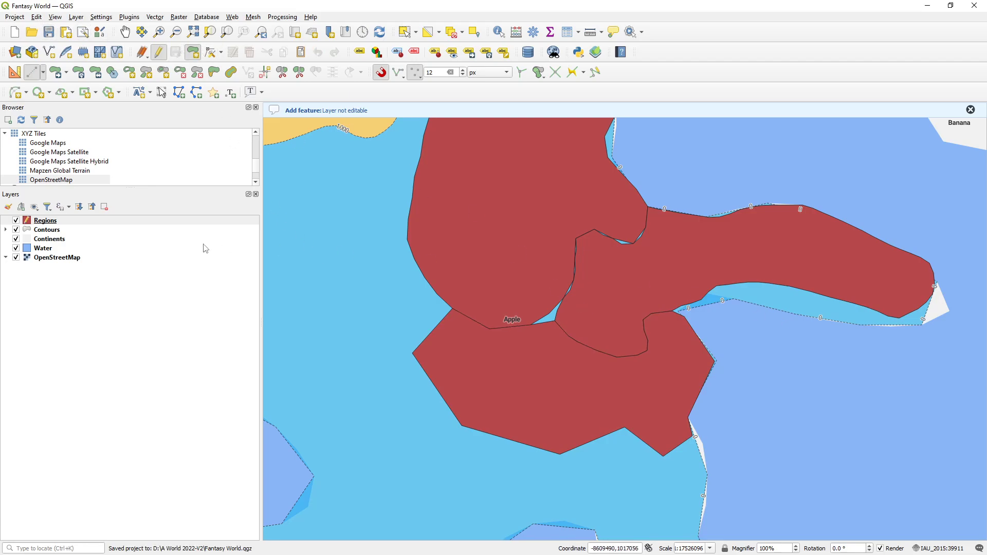
Label the Regions layer using rule-based labeling with the name field as the label value
double_click(46, 221)
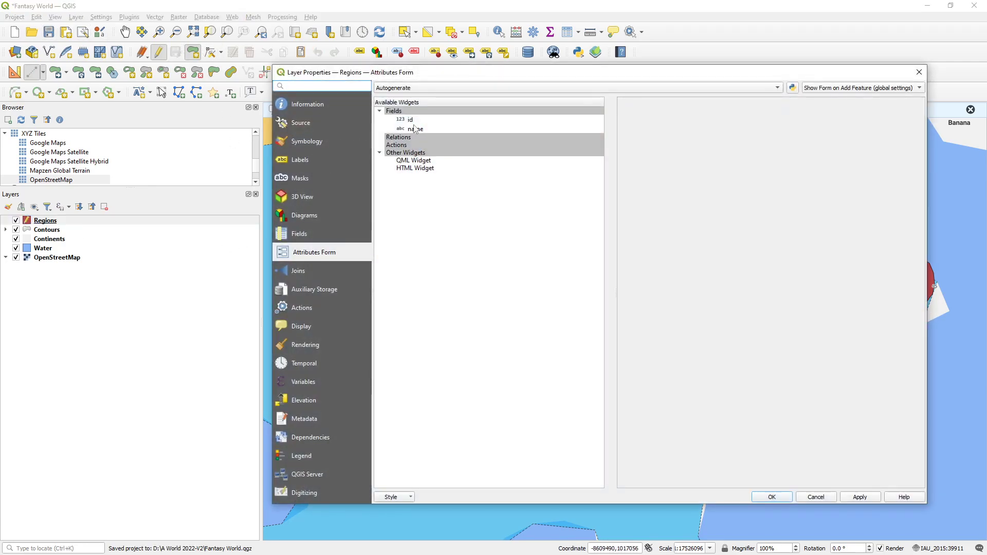
click(309, 145)
click(473, 113)
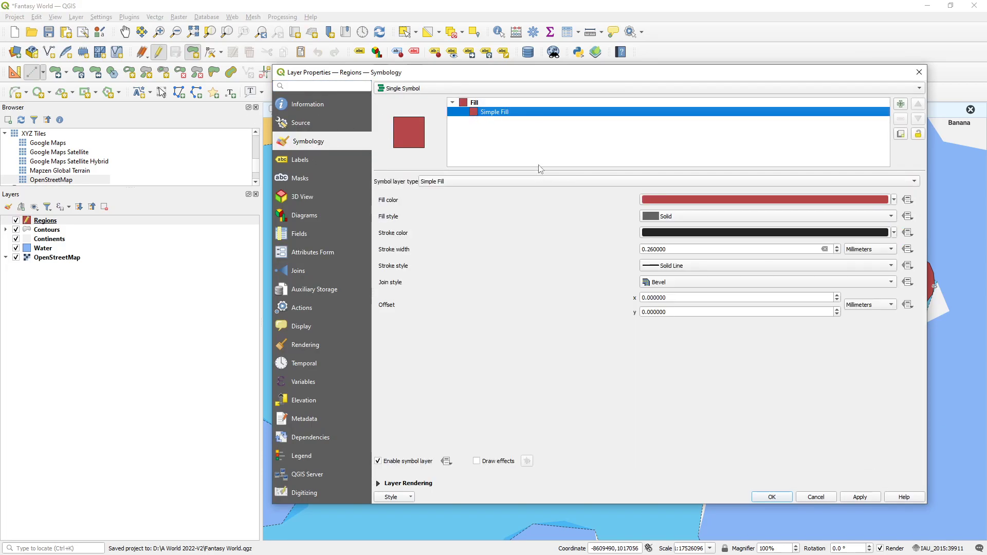
click(310, 160)
click(446, 92)
click(446, 100)
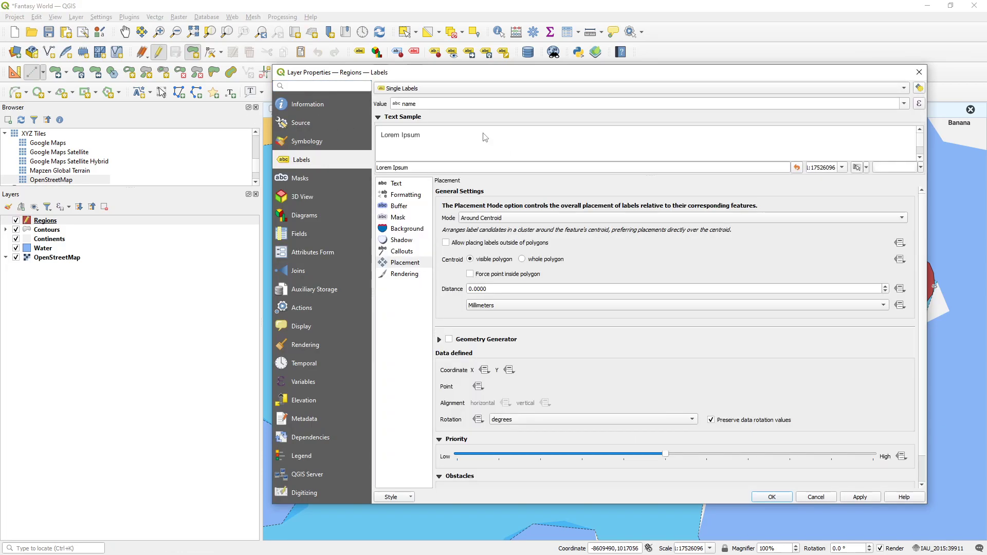
click(413, 89)
click(409, 99)
click(420, 87)
click(420, 78)
click(465, 87)
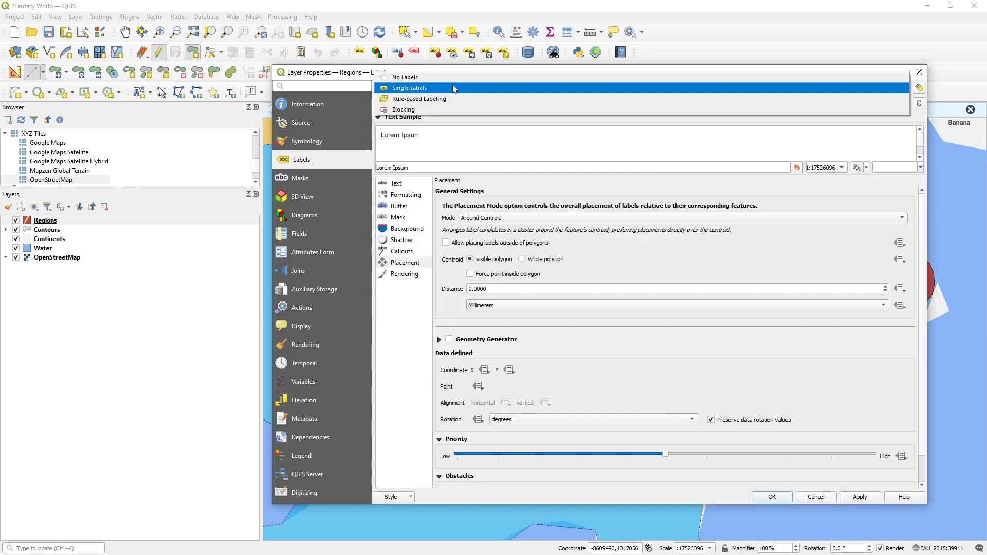
click(453, 100)
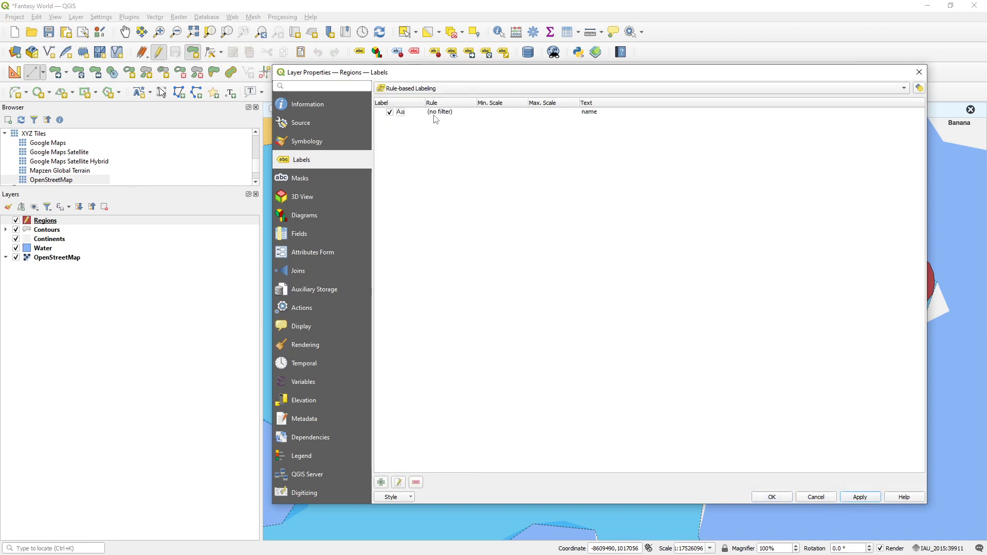
Examine the Regions label rule and its available value fields, then close the rule without changes
click(307, 141)
click(307, 161)
click(348, 140)
click(313, 158)
double_click(432, 112)
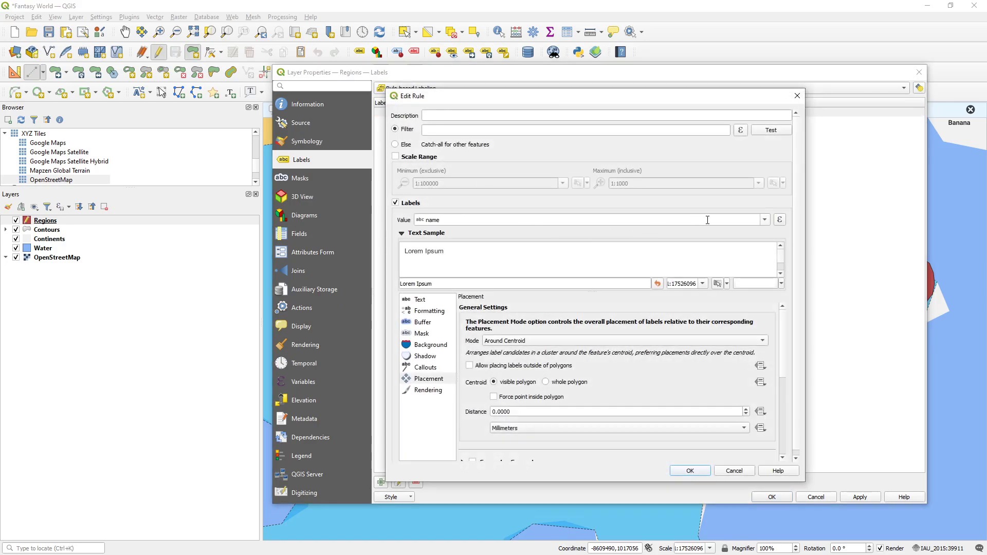
click(765, 220)
click(765, 221)
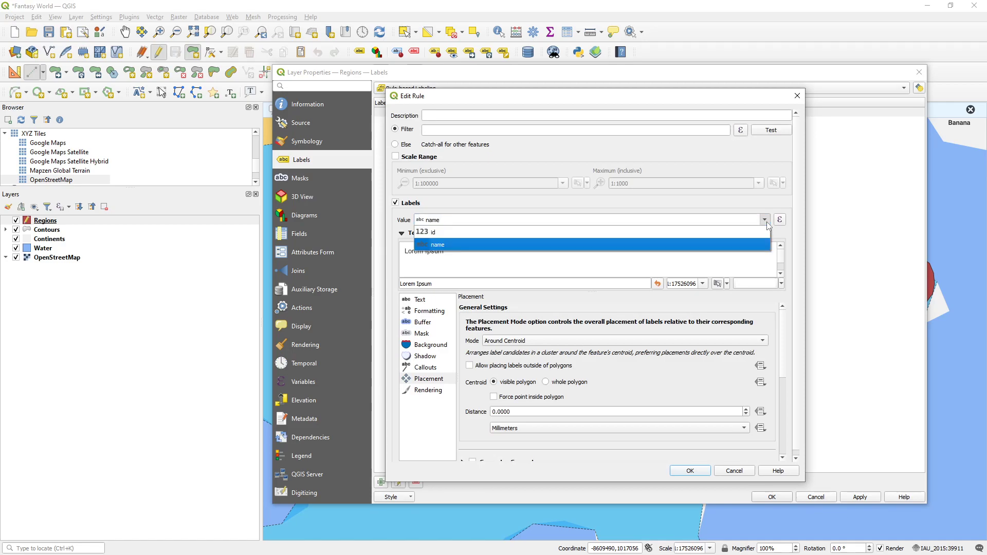
click(767, 221)
click(404, 220)
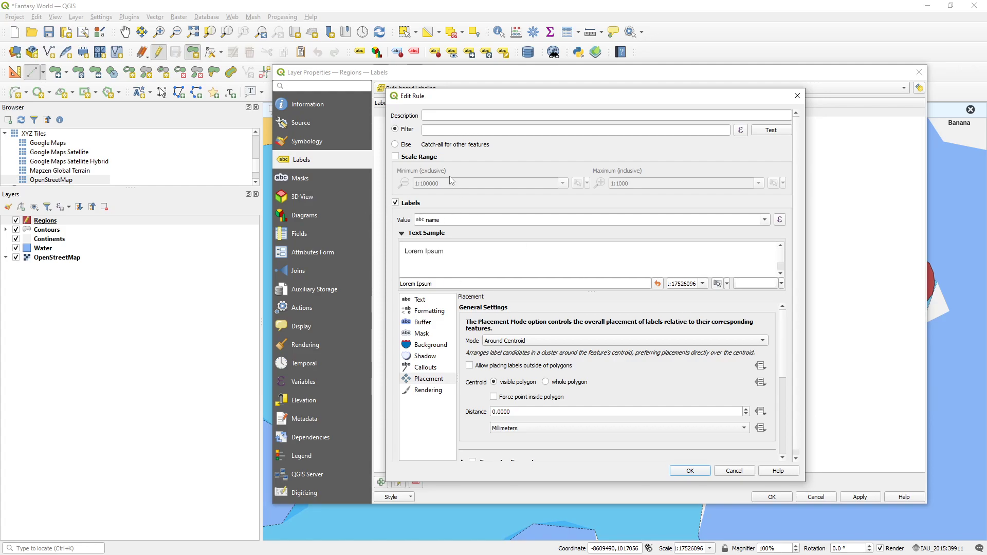
click(735, 472)
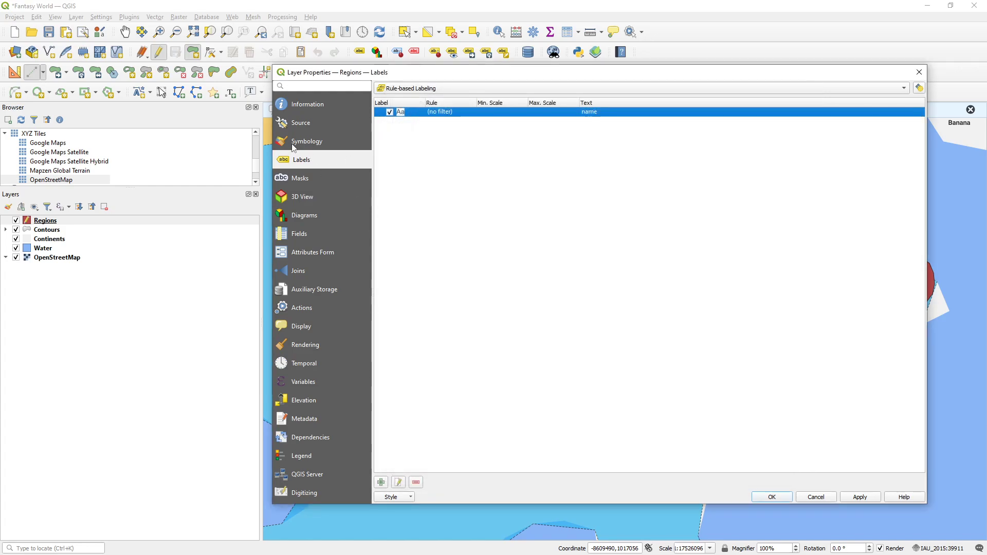
Change the Regions layer's simple fill to the Shapeburst Fill symbol layer type
click(303, 144)
click(504, 115)
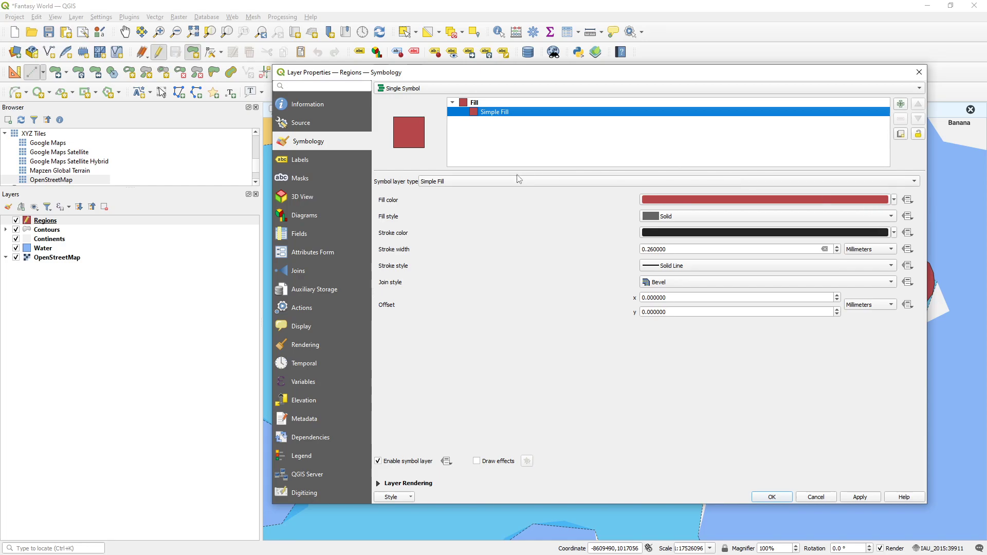
click(535, 182)
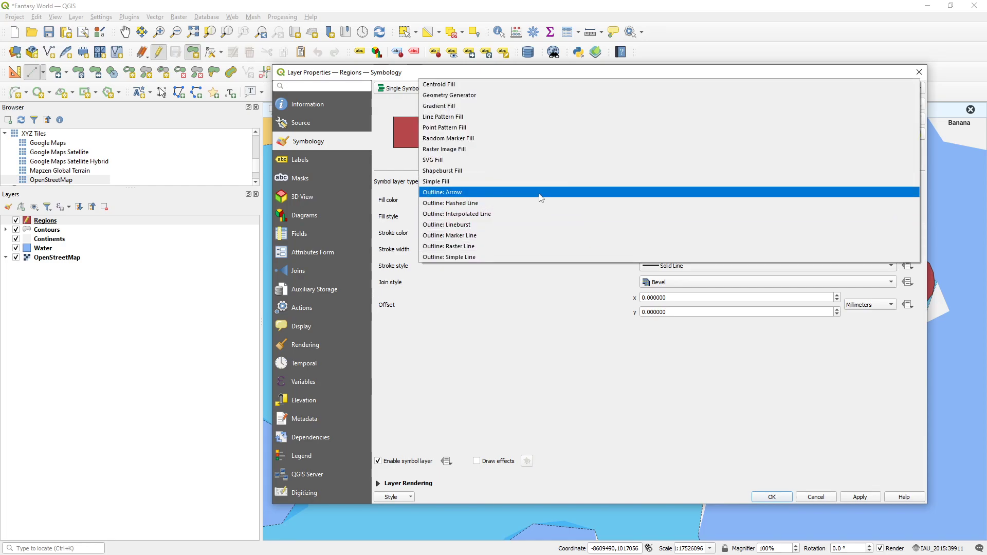
click(455, 173)
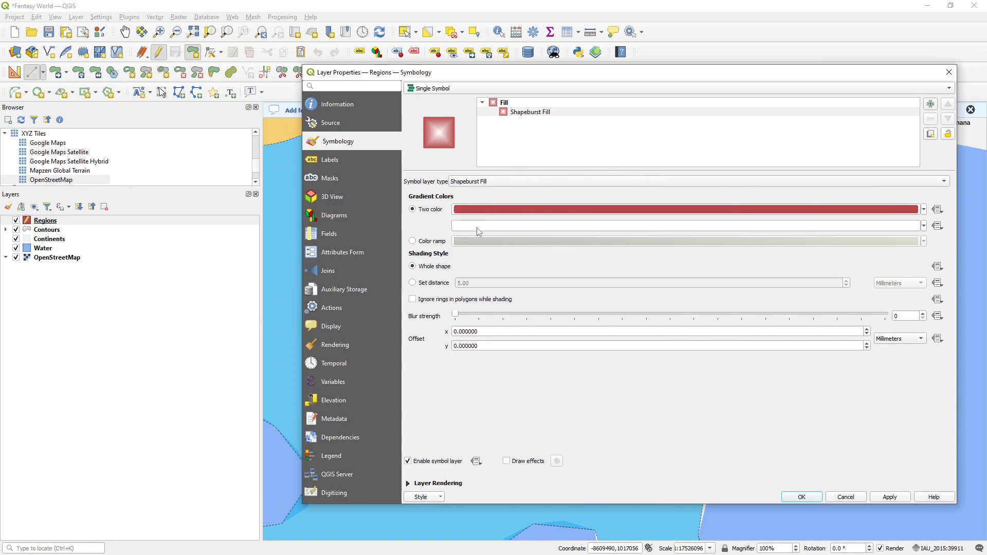
mouse_move(477, 231)
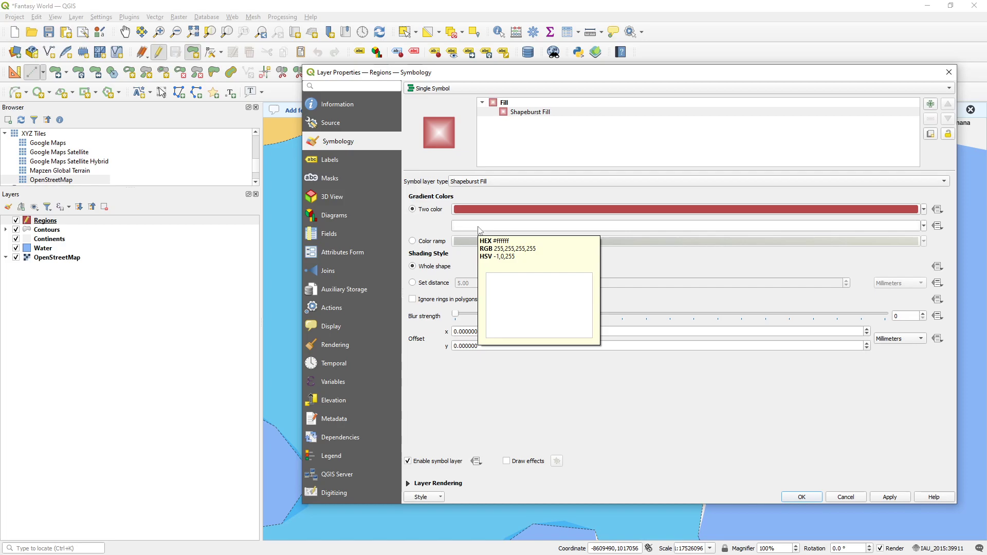
click(478, 226)
drag(518, 158, 547, 192)
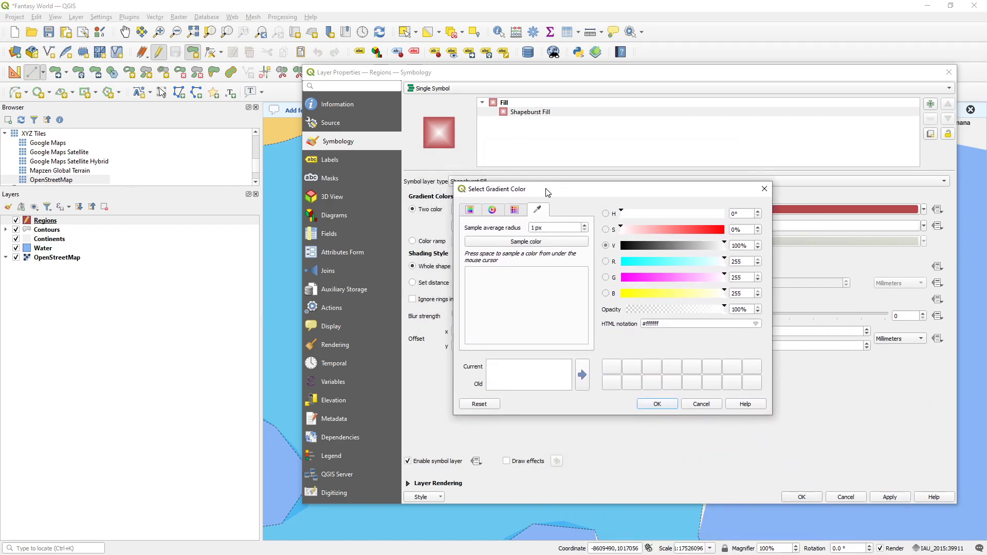
click(470, 209)
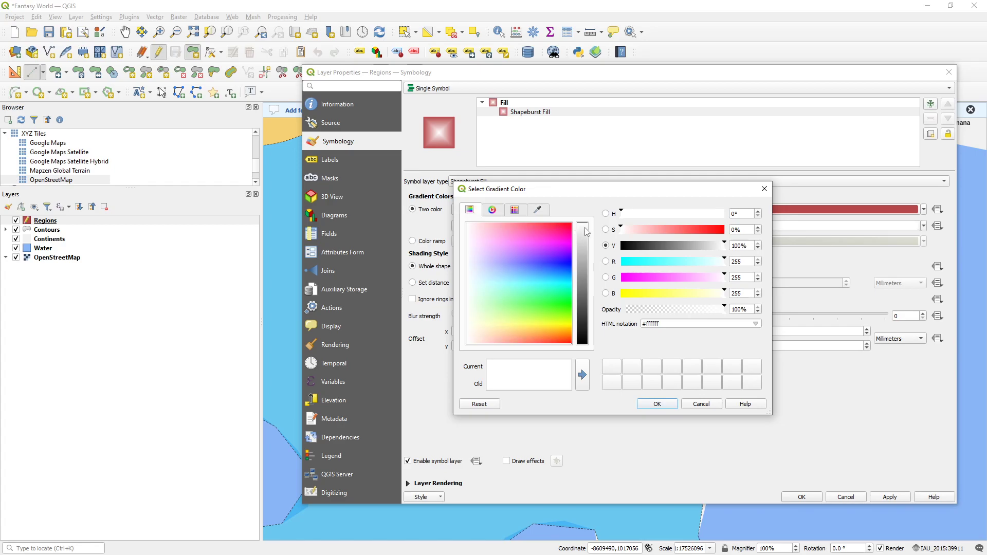
drag(557, 265, 570, 227)
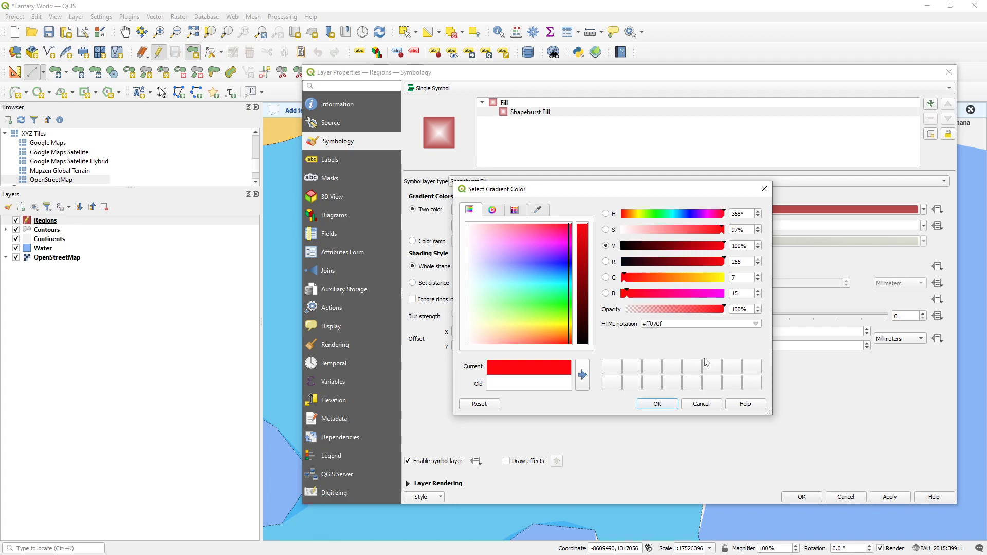
click(701, 404)
Set the second gradient color to the first color's #b7484b, reduce its opacity so it is mostly transparent, and apply the style
click(474, 211)
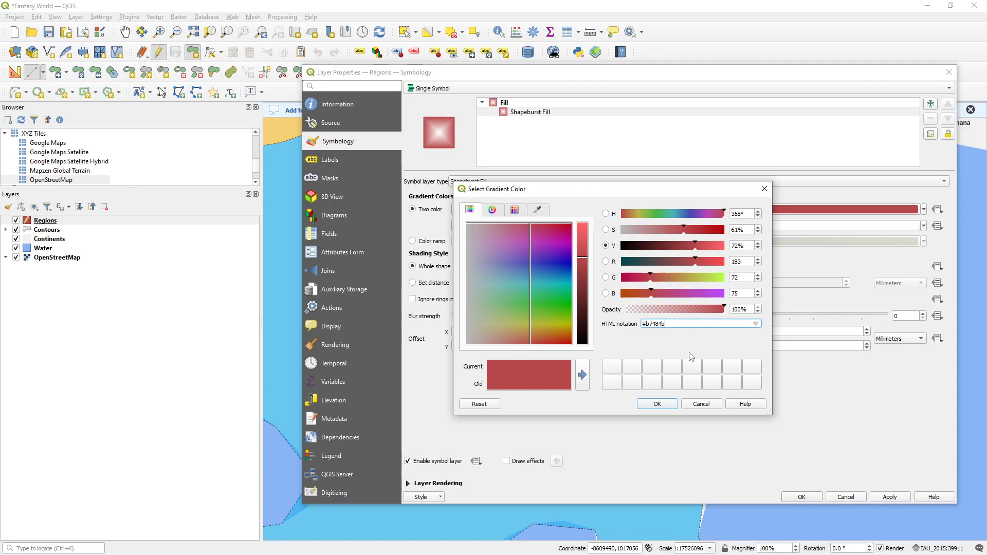
click(710, 405)
click(485, 228)
drag(642, 324, 689, 343)
text(#b7484b)
click(669, 404)
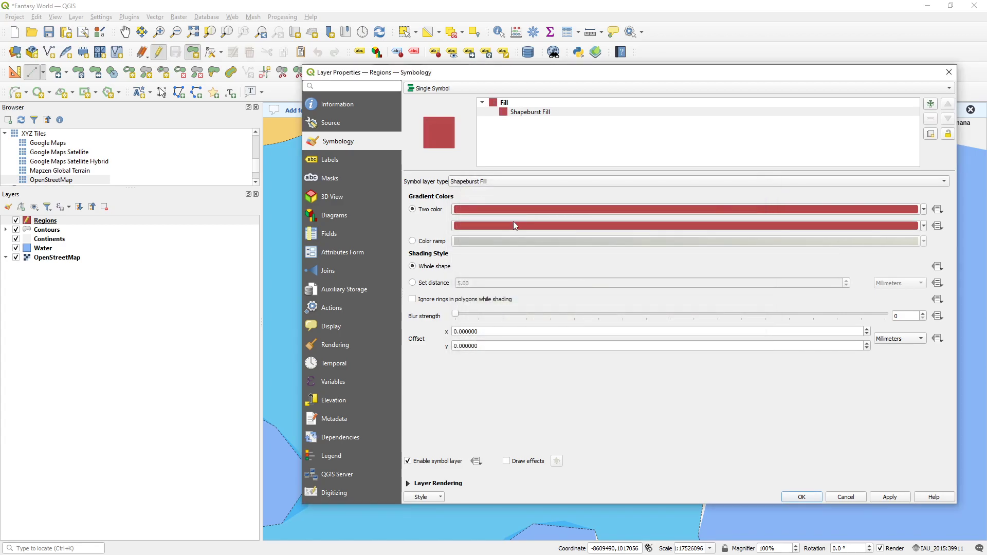
click(514, 210)
drag(672, 307, 645, 309)
click(664, 406)
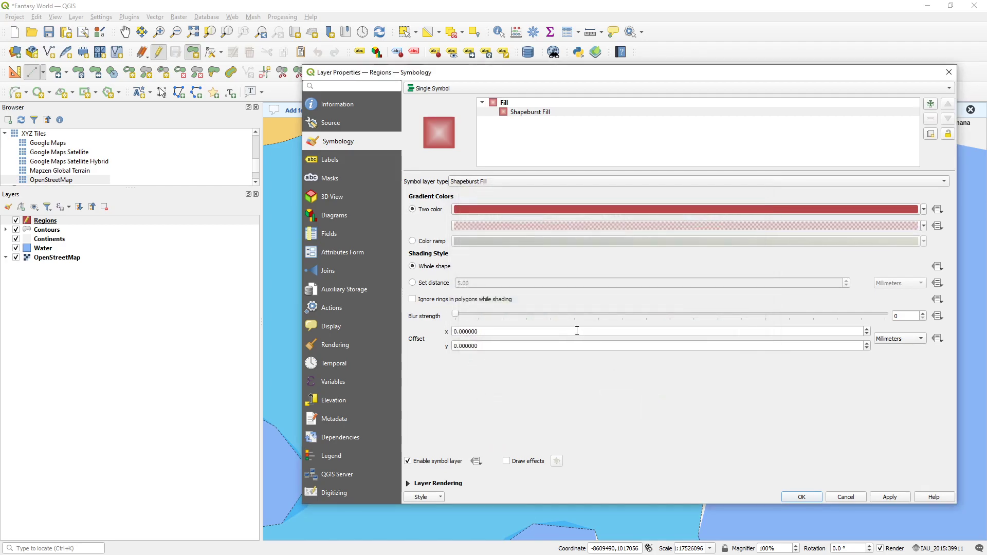
click(894, 498)
Switch the Regions layer's symbology from a single symbol to Categorized
click(437, 88)
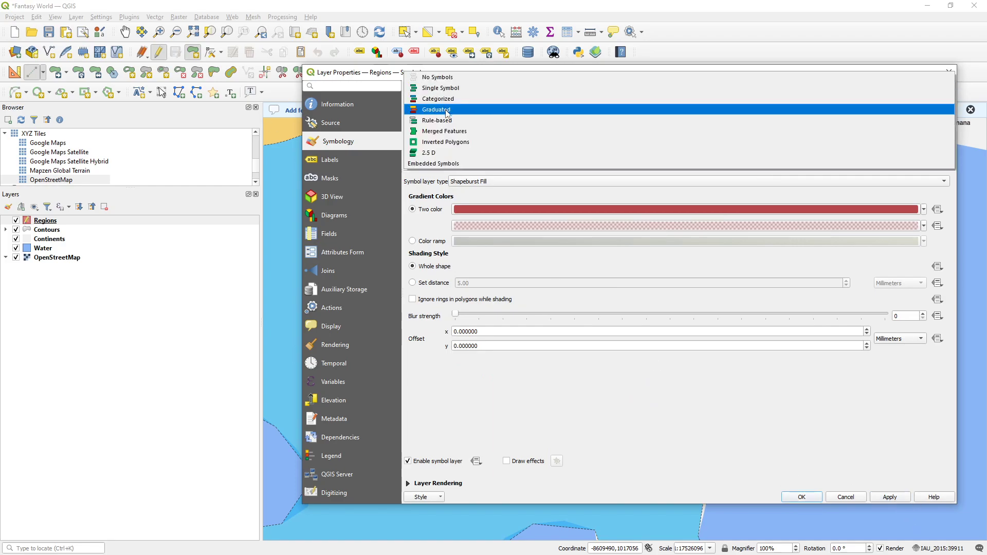
click(447, 102)
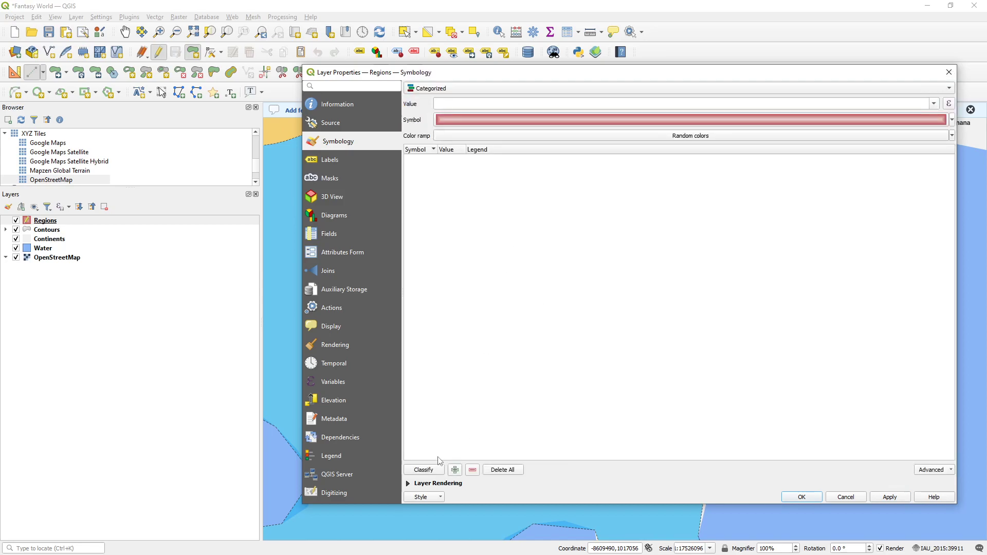
click(431, 470)
click(454, 160)
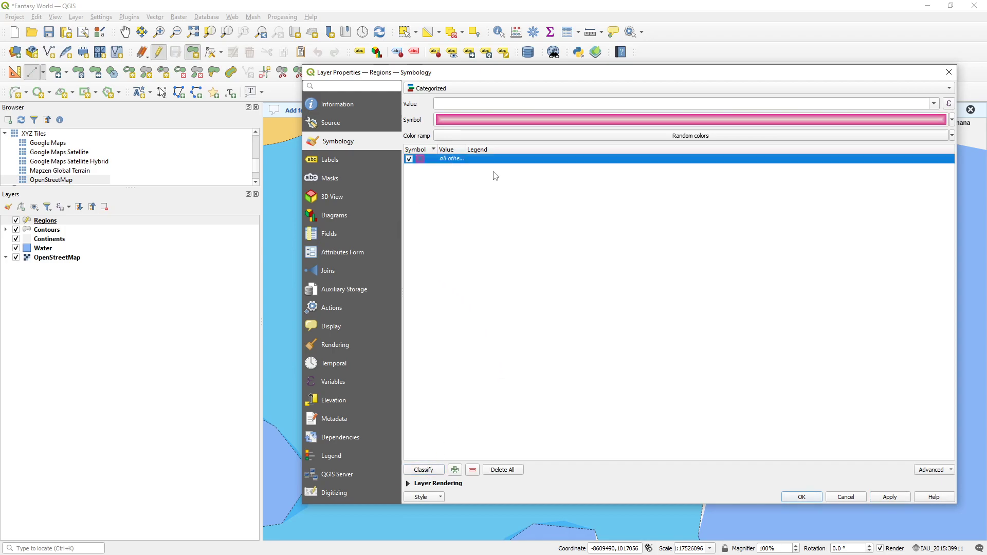
click(473, 470)
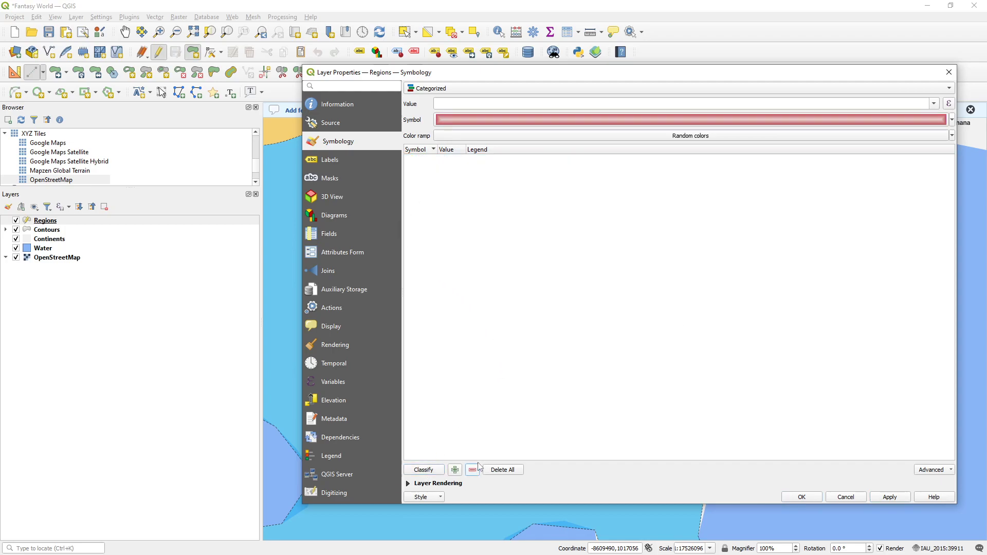
Classify the Regions categories by the name field with random colors
click(935, 105)
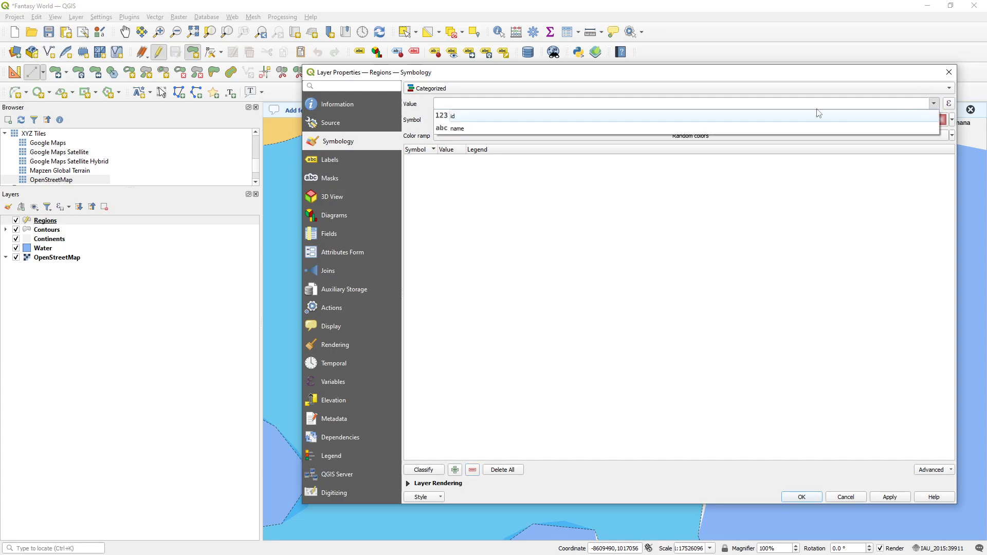
click(461, 126)
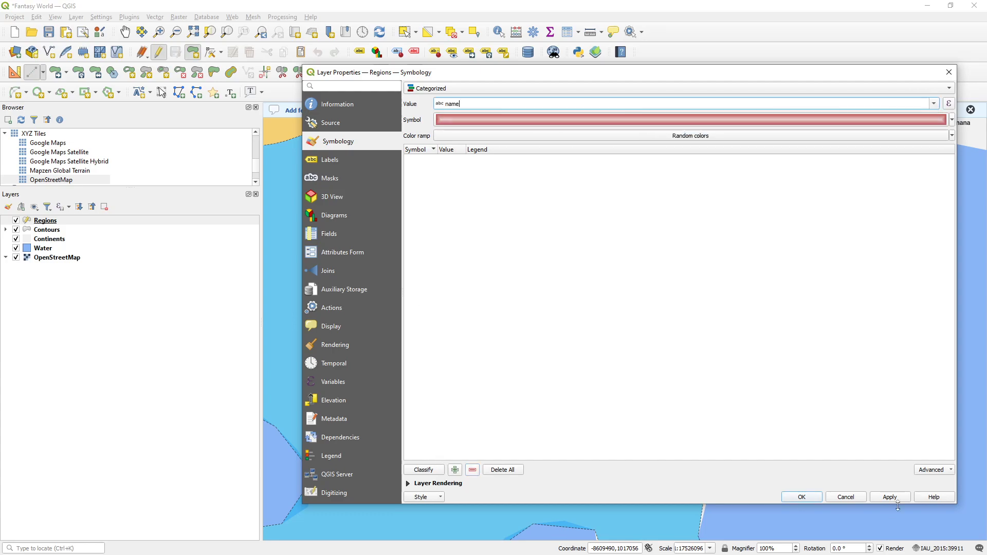
click(424, 471)
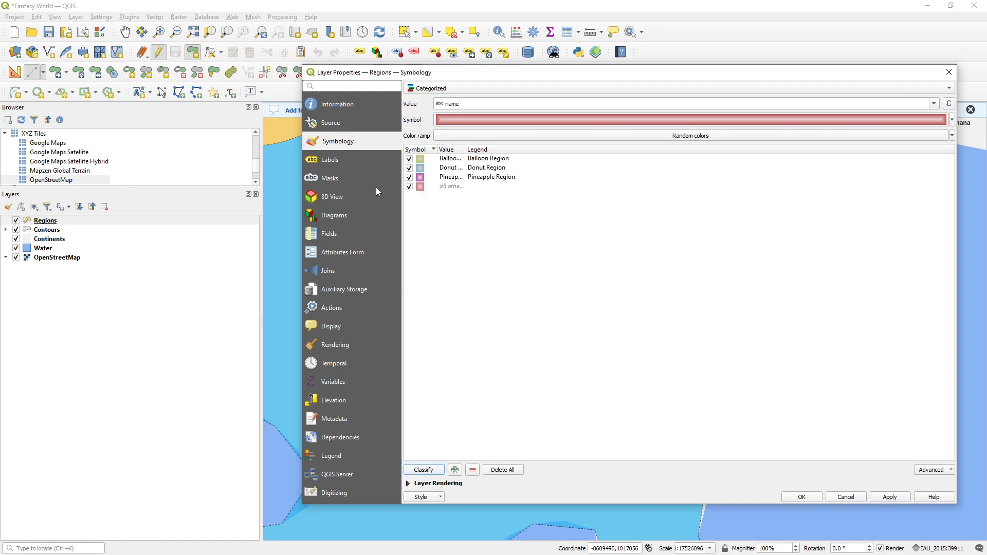
Set the second gradient color of the Regions categories' shapeburst fill to white #ffffff at 8% opacity and apply the categorized style
click(490, 120)
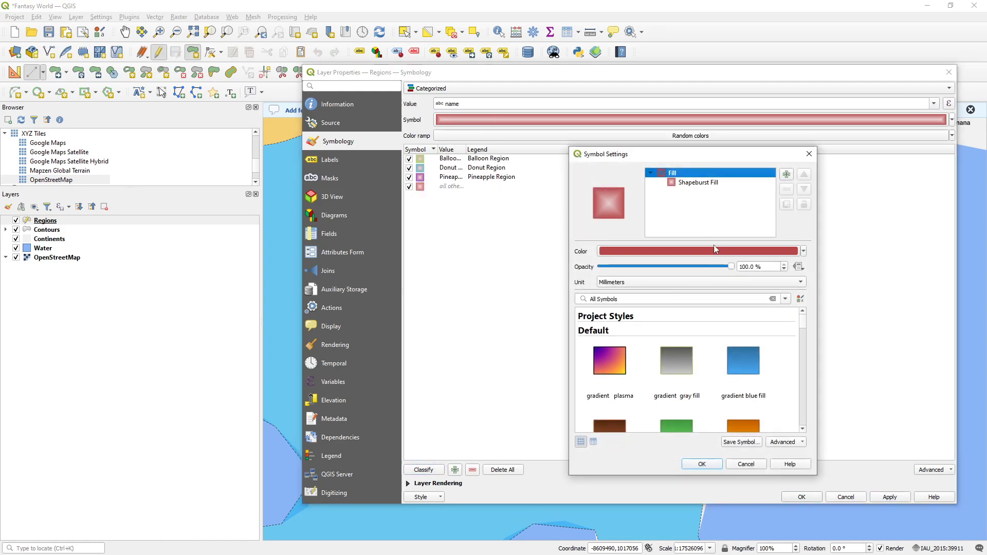
click(703, 183)
click(660, 283)
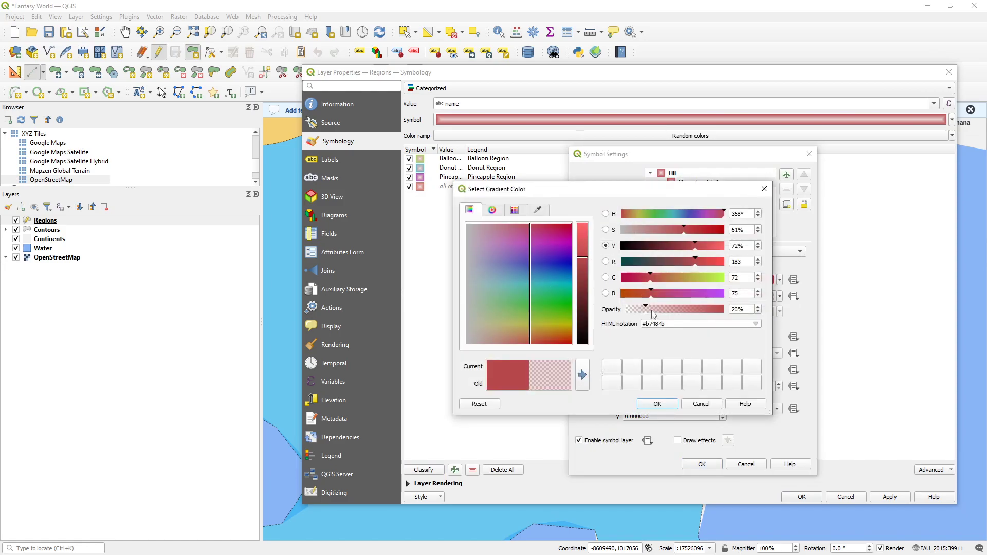
drag(544, 273, 417, 218)
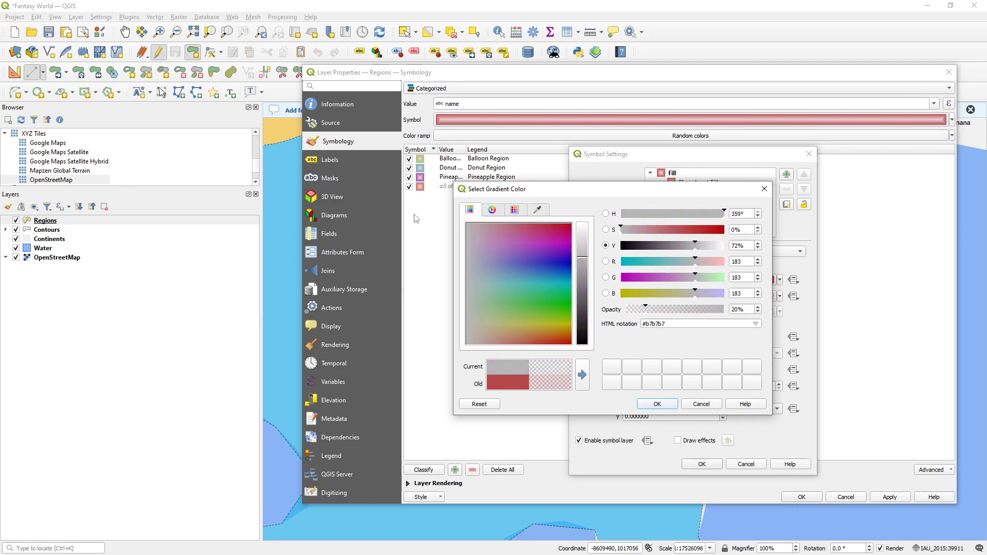
drag(583, 253, 586, 219)
drag(656, 310, 635, 310)
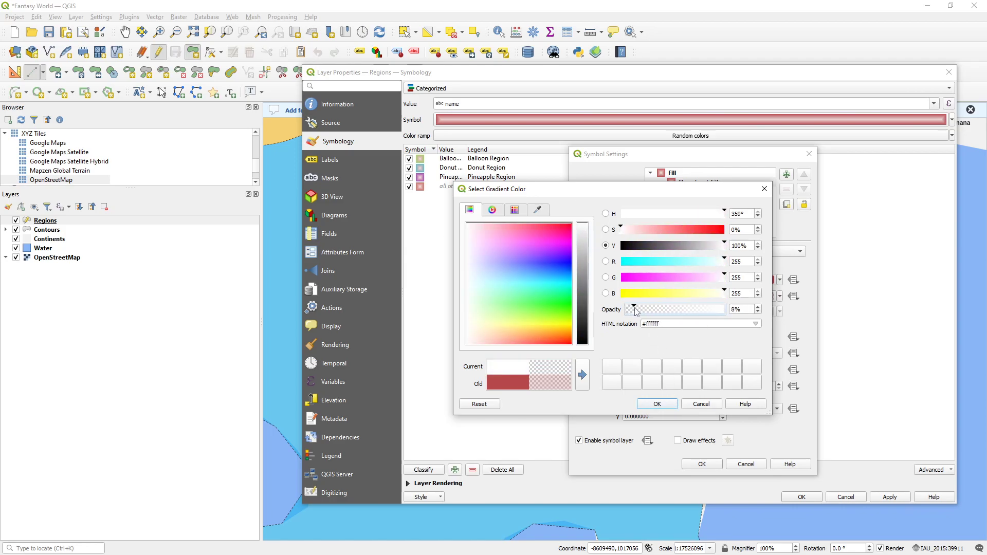
click(658, 404)
click(702, 464)
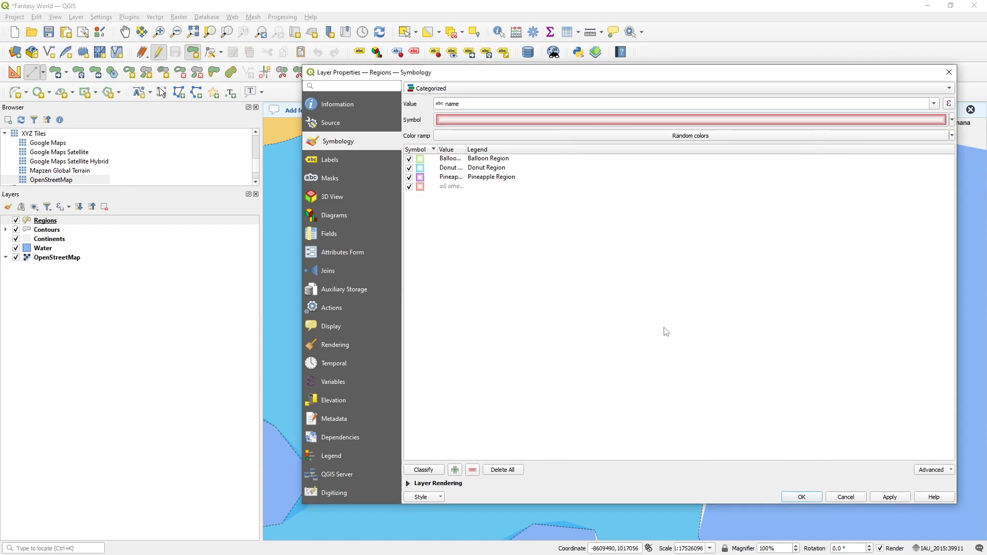
click(888, 498)
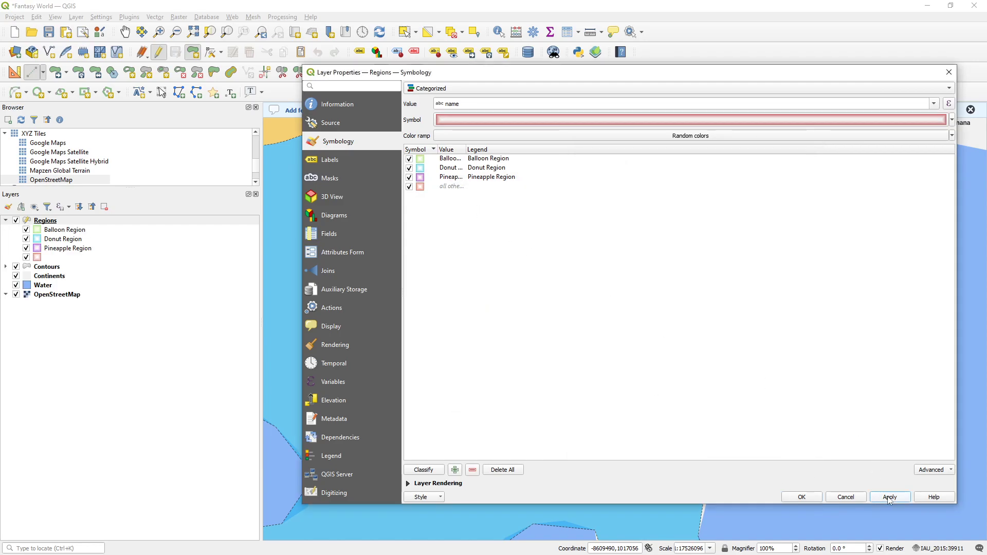
click(805, 498)
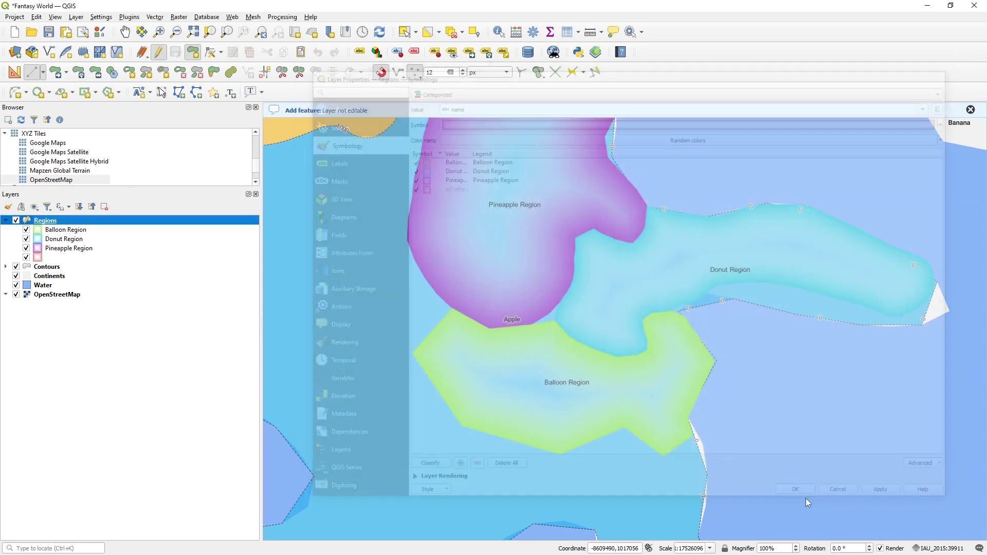
Open the Regions layer's symbology and select the Shapeburst Fill in its shared symbol's settings
scroll(589, 333, up, 1)
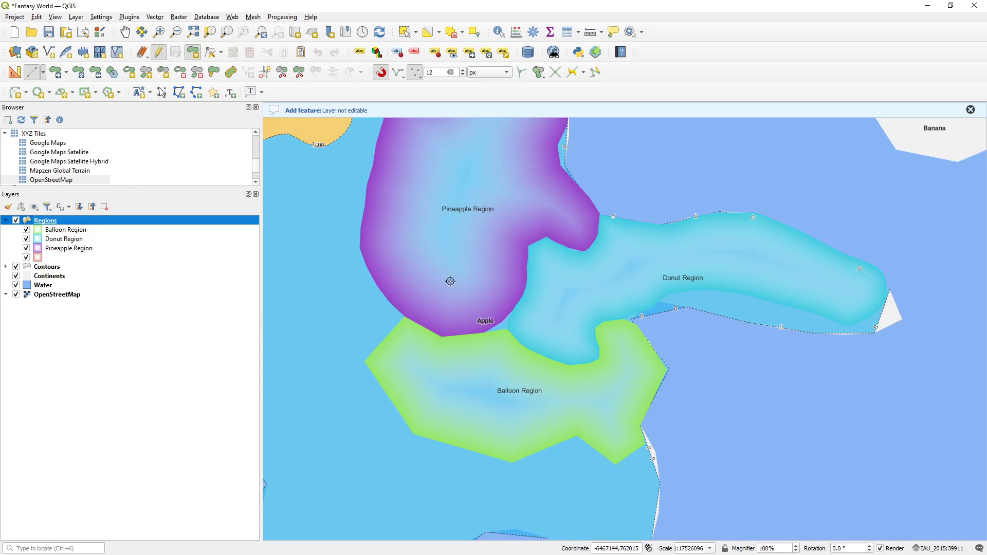
double_click(45, 220)
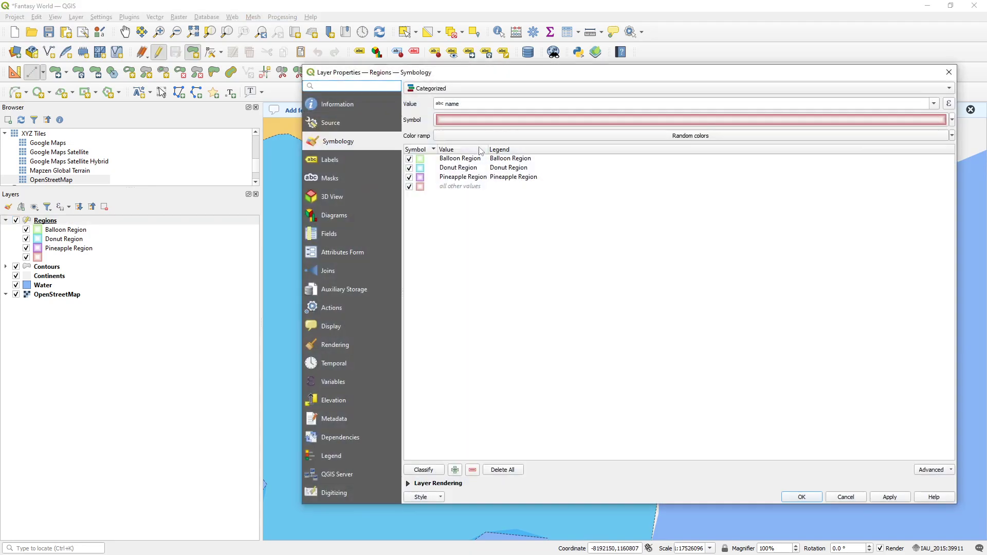
click(466, 119)
click(691, 183)
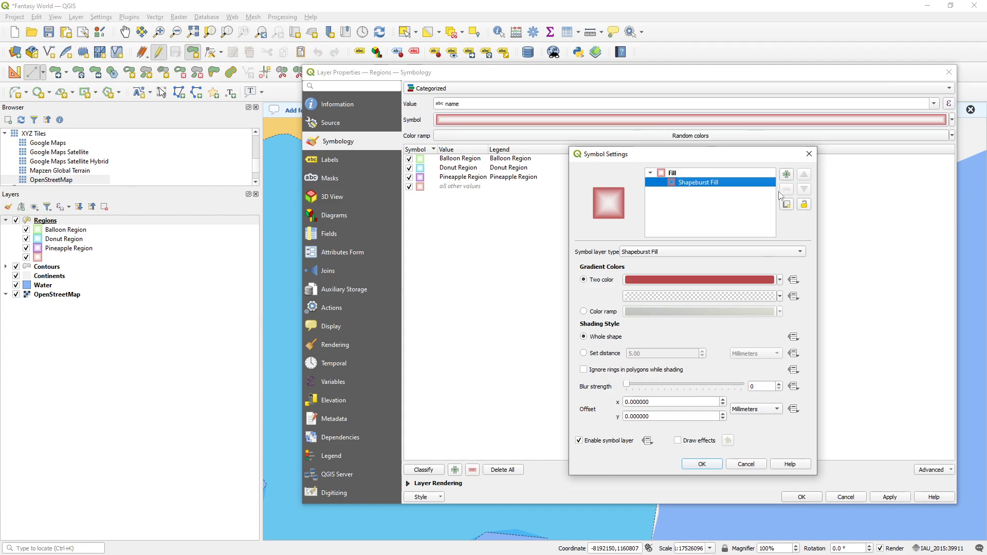
click(704, 441)
click(728, 441)
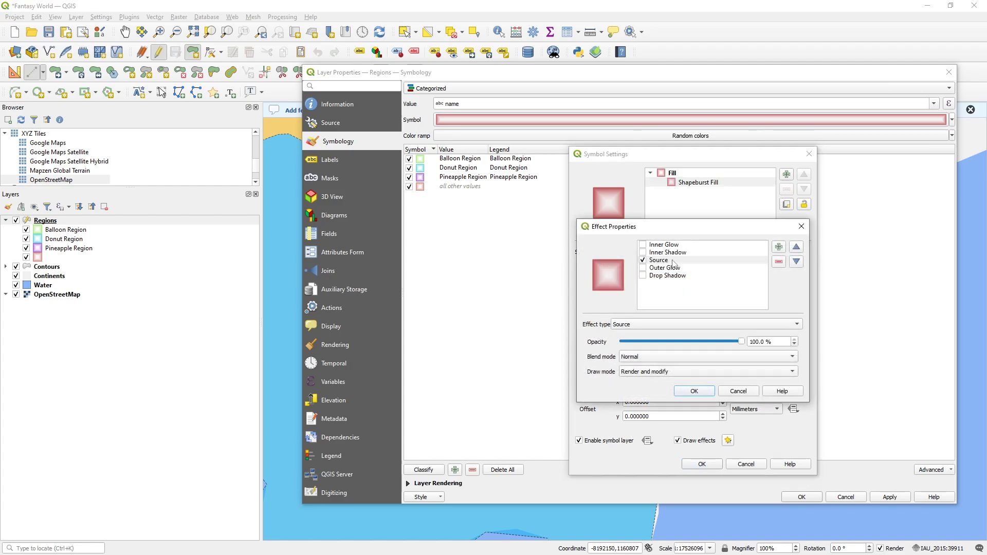
click(675, 277)
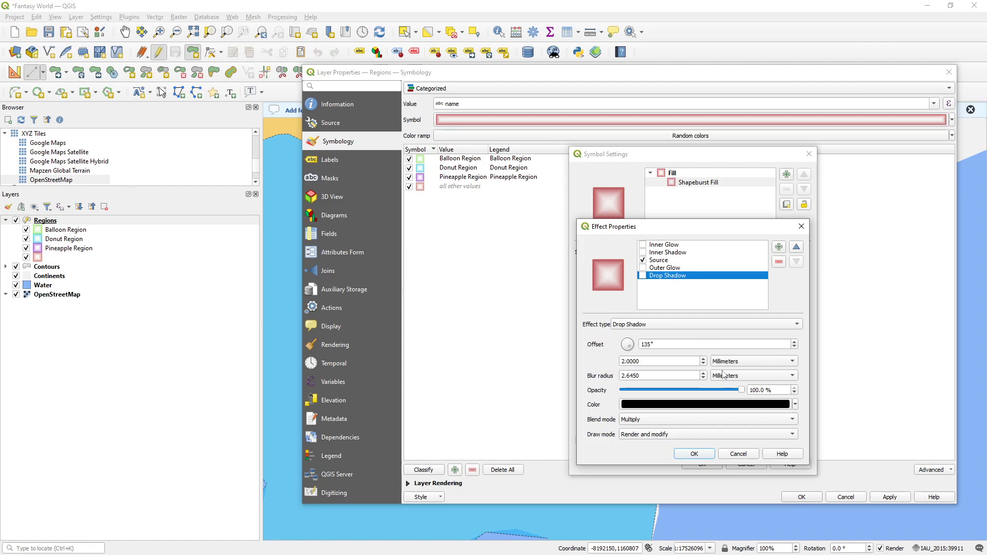
click(740, 454)
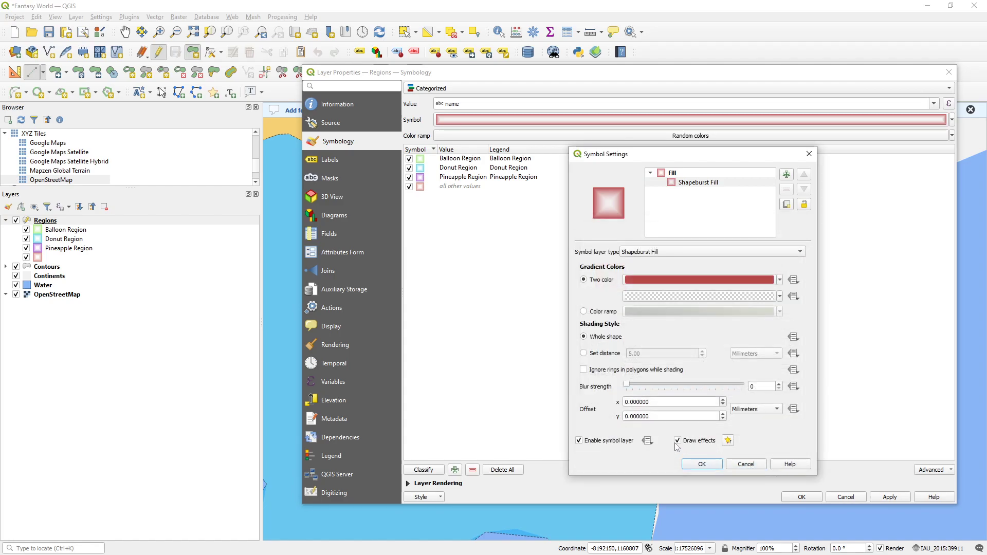
click(678, 442)
Add a Simple Fill symbol layer above the Shapeburst Fill and set its fill style to No Brush
click(786, 175)
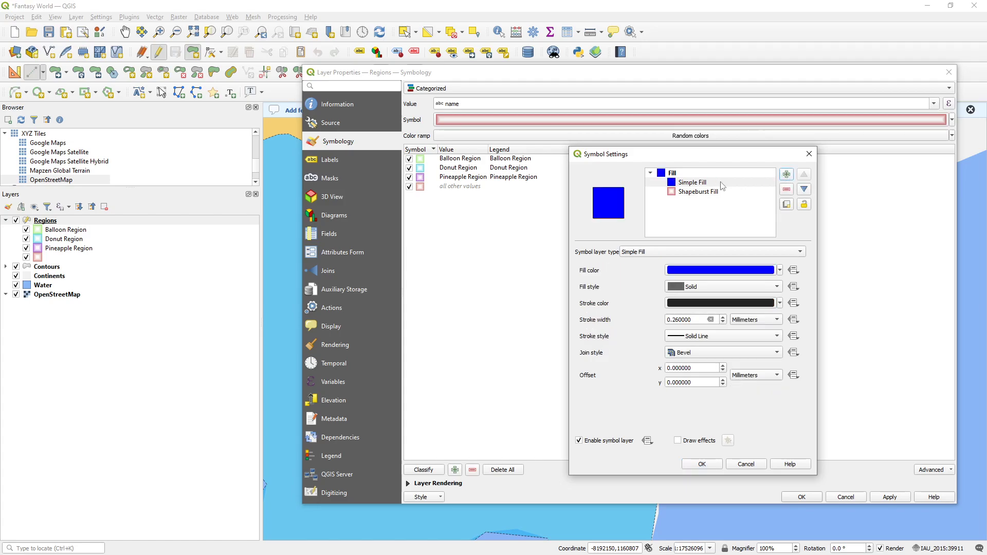
click(656, 253)
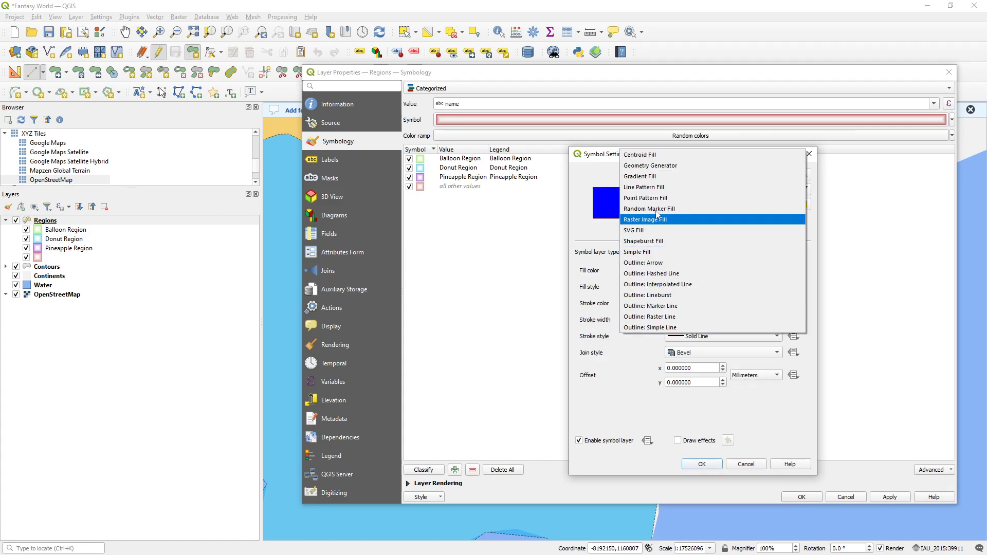
click(600, 266)
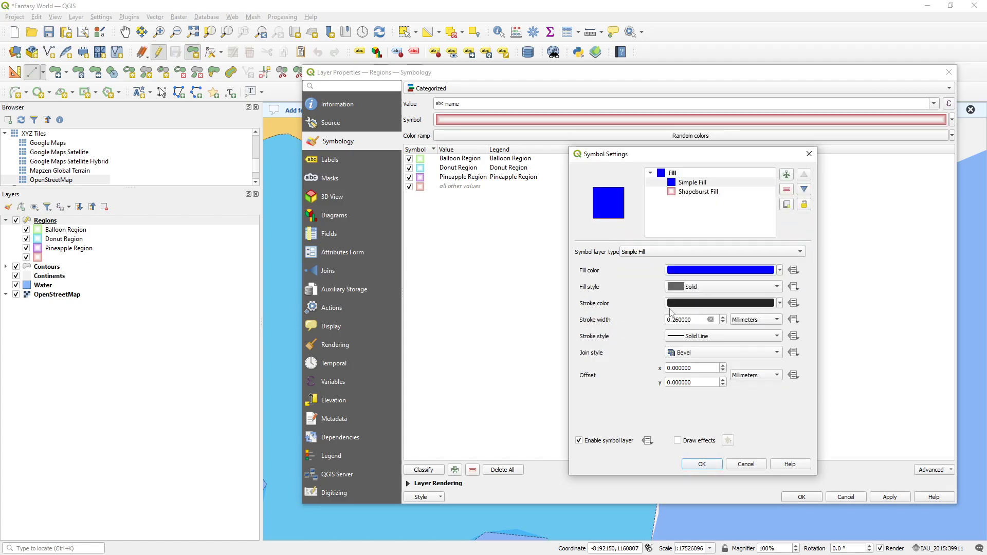
click(699, 288)
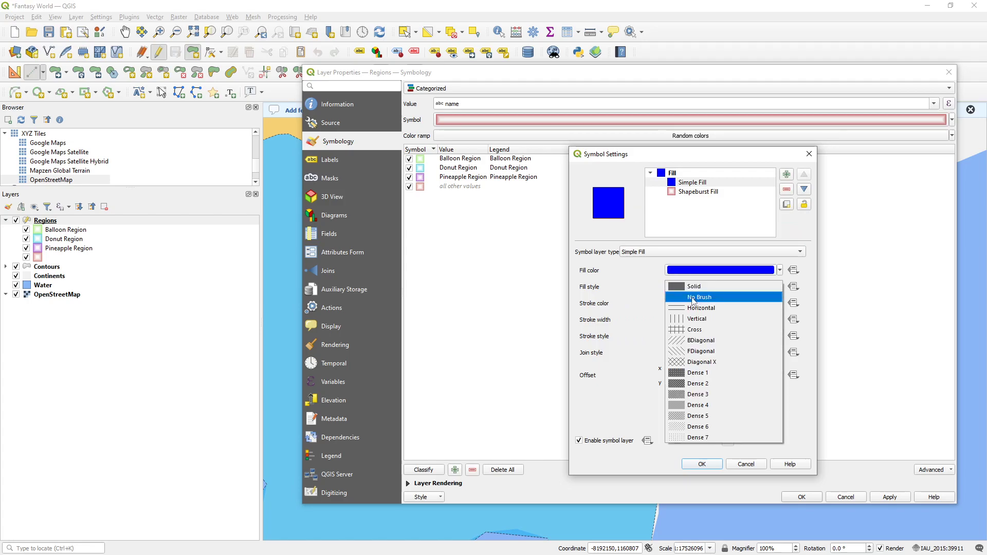
click(692, 298)
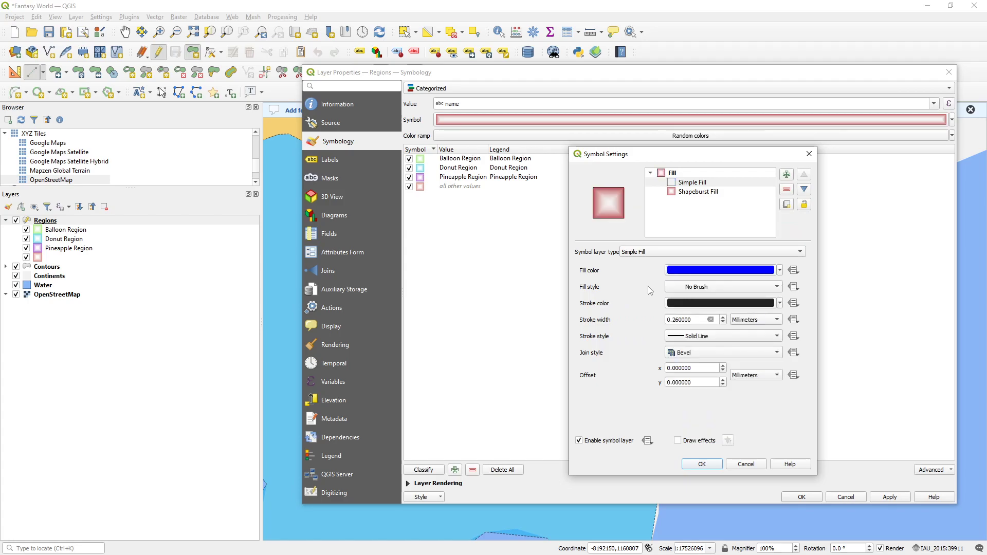
Try the Dot Line stroke style on the Simple Fill and restore Solid Line
click(688, 340)
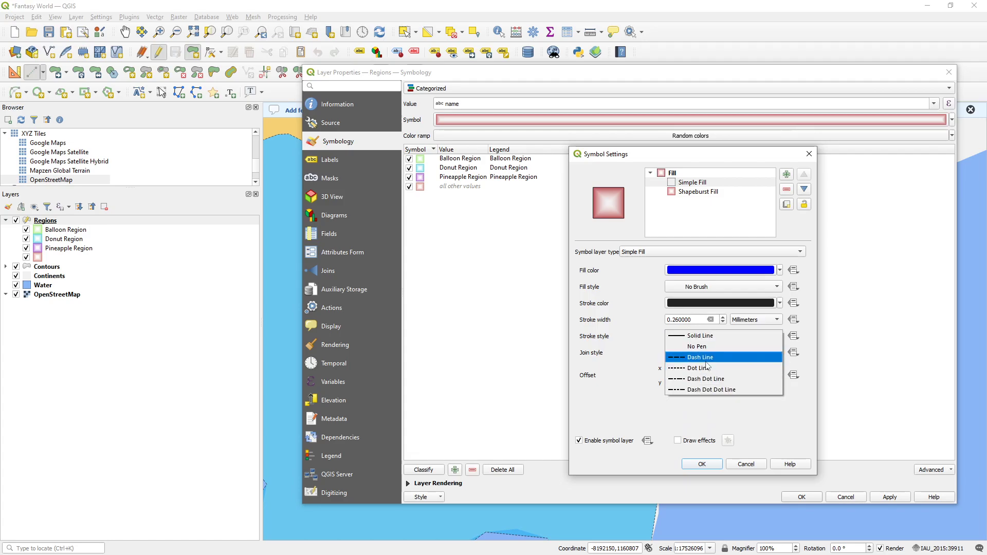
click(707, 368)
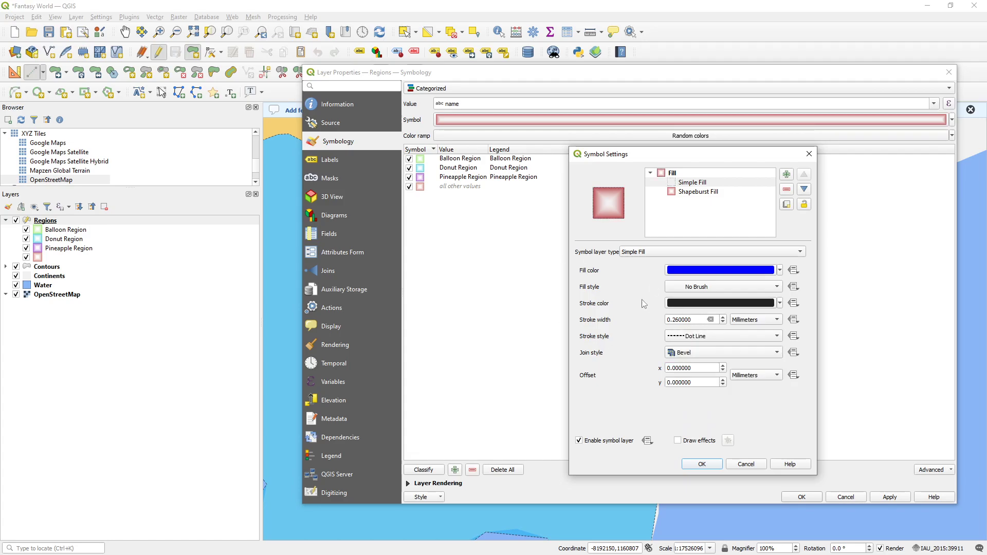
click(698, 337)
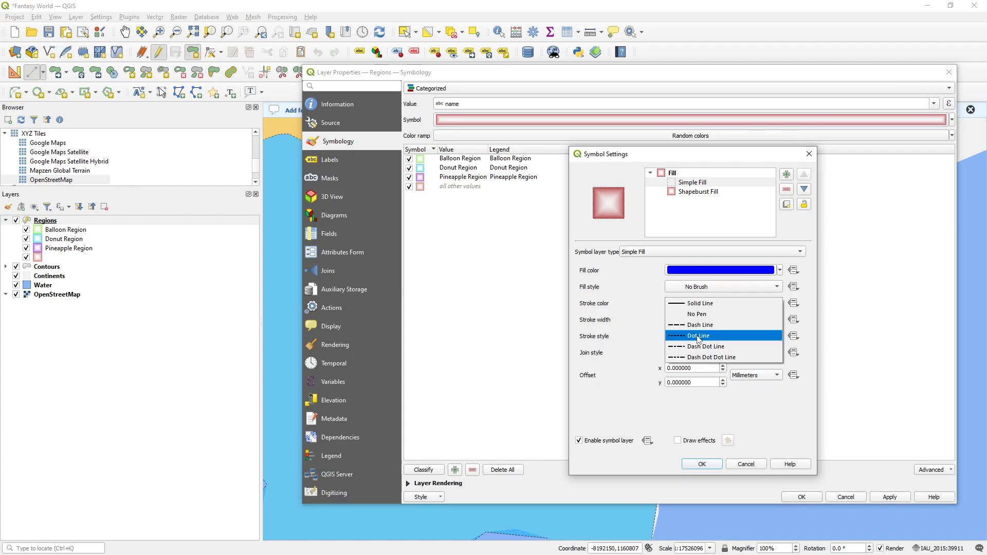
click(700, 303)
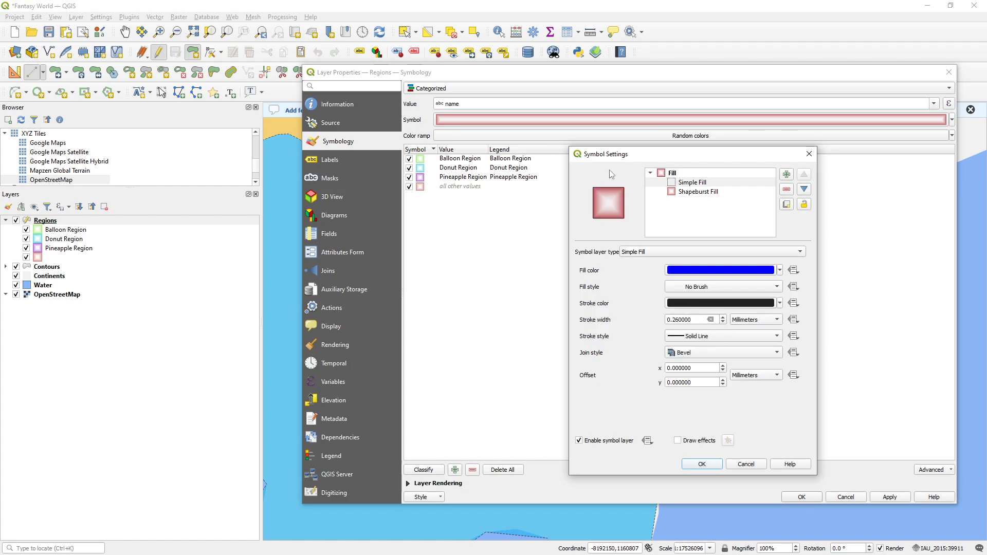
Accept the outlined symbol for the Regions layer and save the project
drag(611, 161, 629, 164)
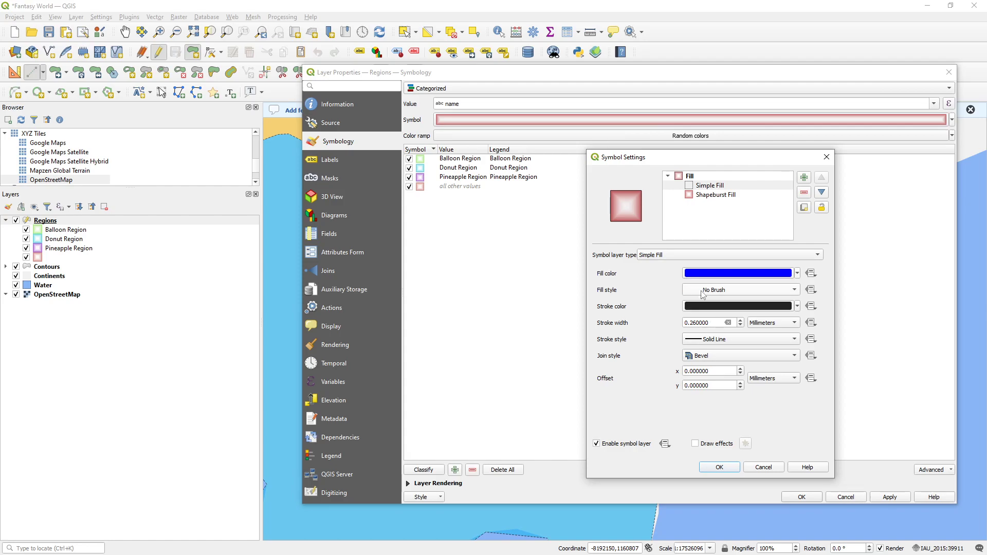
click(706, 468)
click(801, 496)
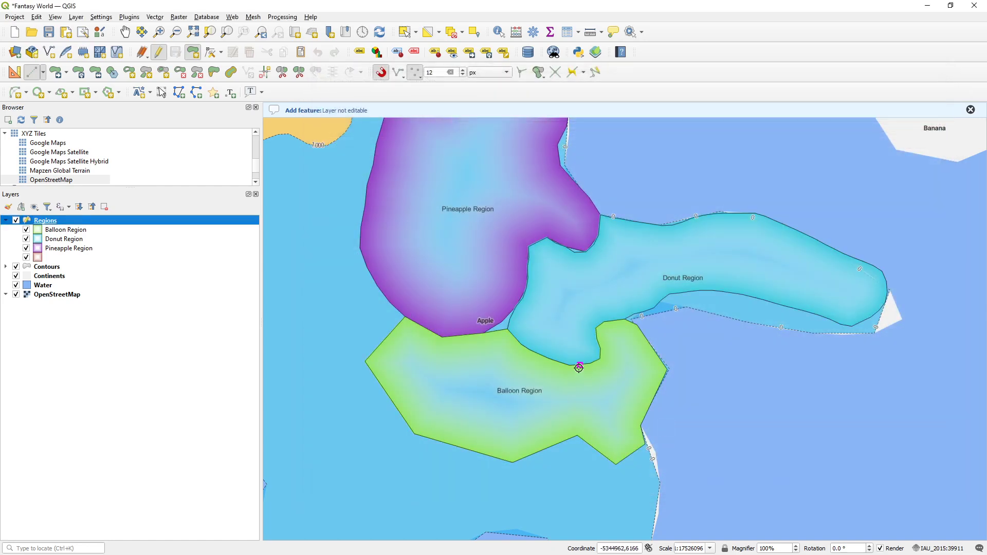
drag(439, 288, 500, 317)
key(ctrl+s)
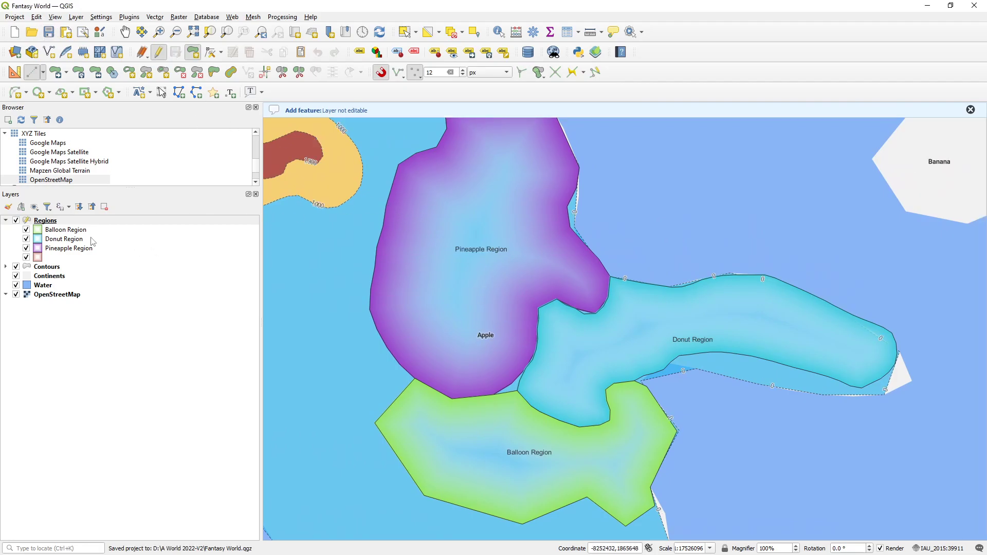
Change the font of the Regions layer's label rule to Small Fonts and accept the layer properties
double_click(52, 220)
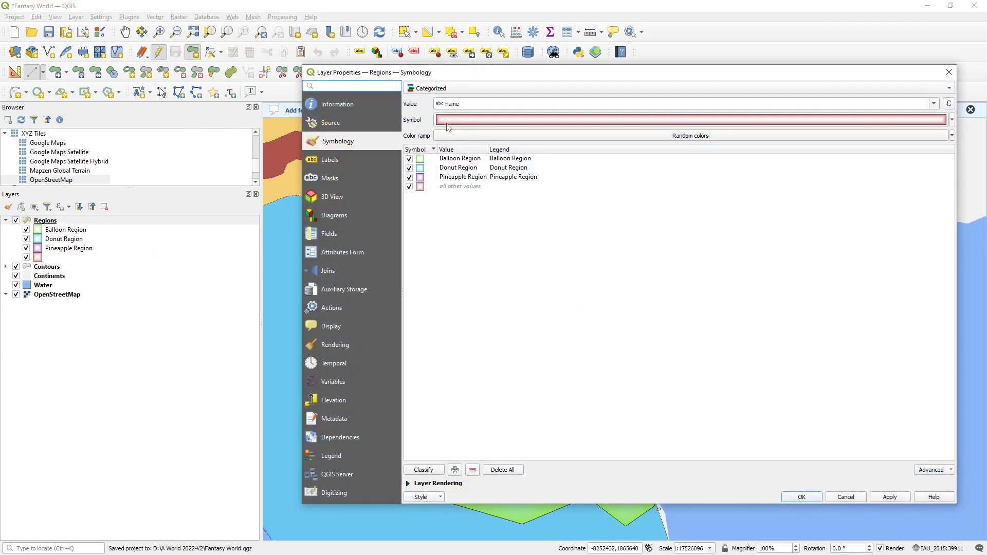
click(332, 160)
click(473, 112)
double_click(473, 112)
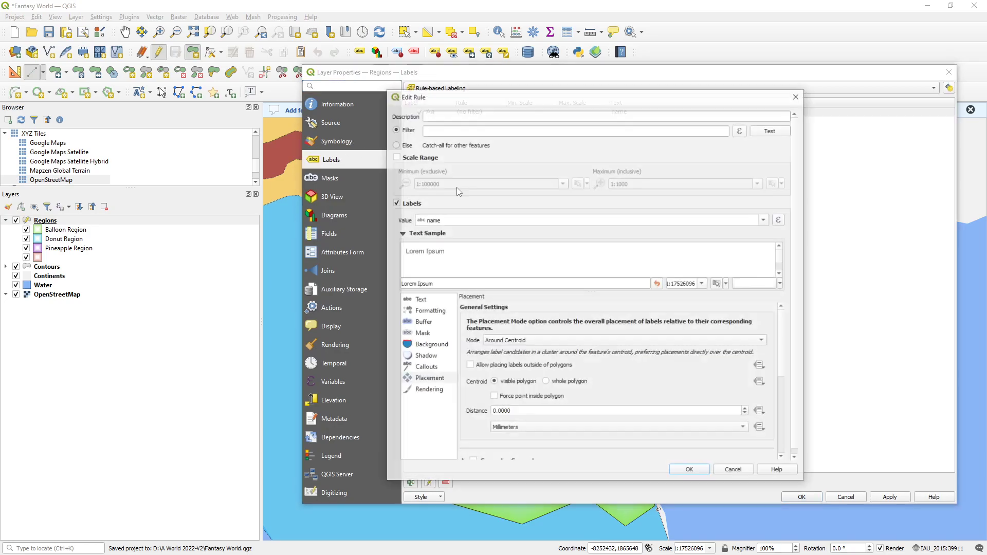
click(422, 299)
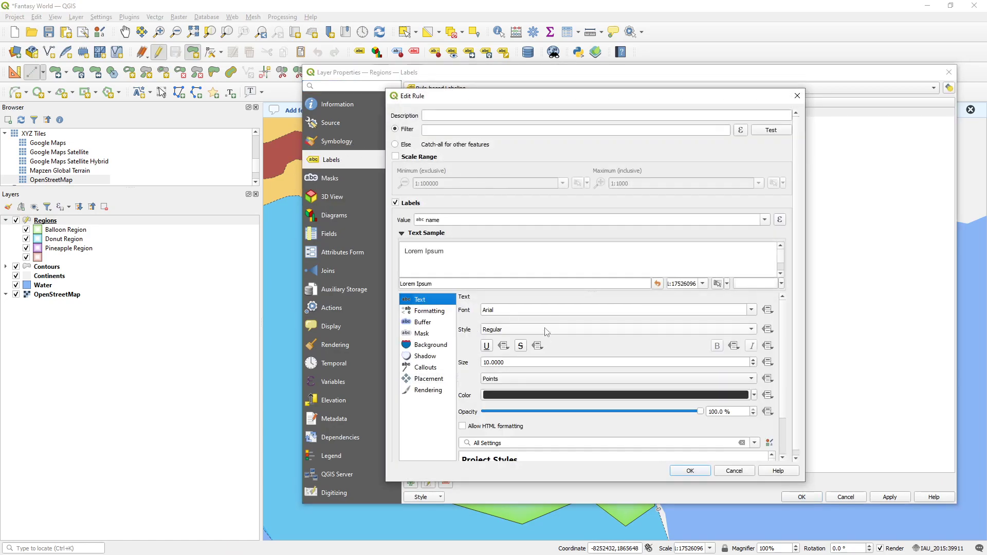
click(531, 310)
double_click(530, 310)
text(Small)
key(Tab)
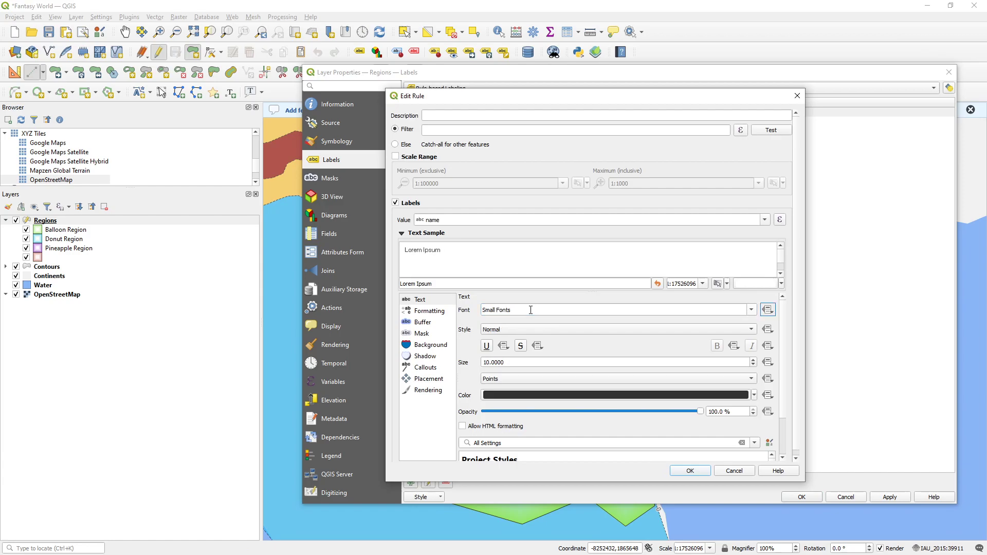
click(701, 471)
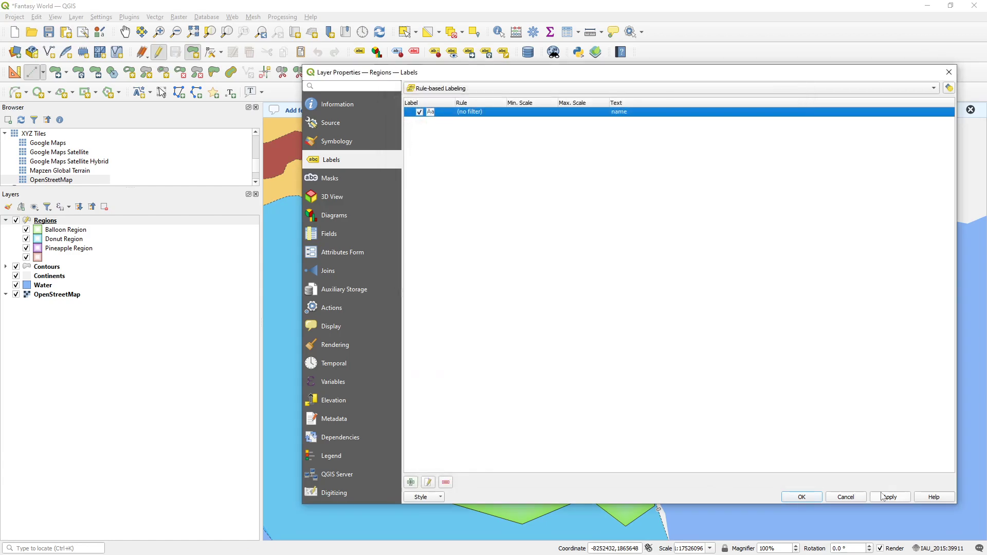
click(802, 497)
Check the region labels on the map and save the project
drag(579, 410, 612, 326)
drag(650, 336, 608, 359)
drag(569, 319, 651, 378)
drag(630, 335, 626, 394)
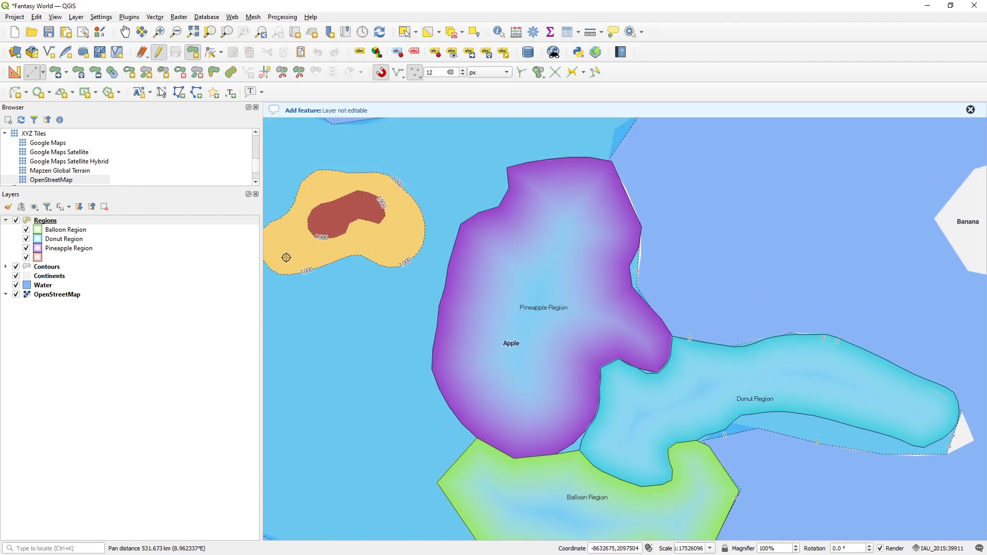
click(68, 221)
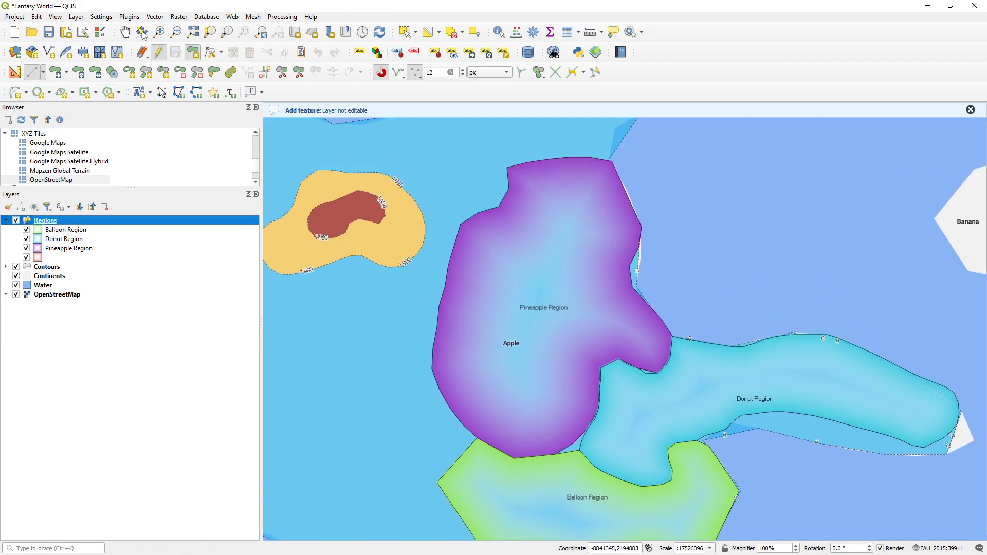
click(49, 32)
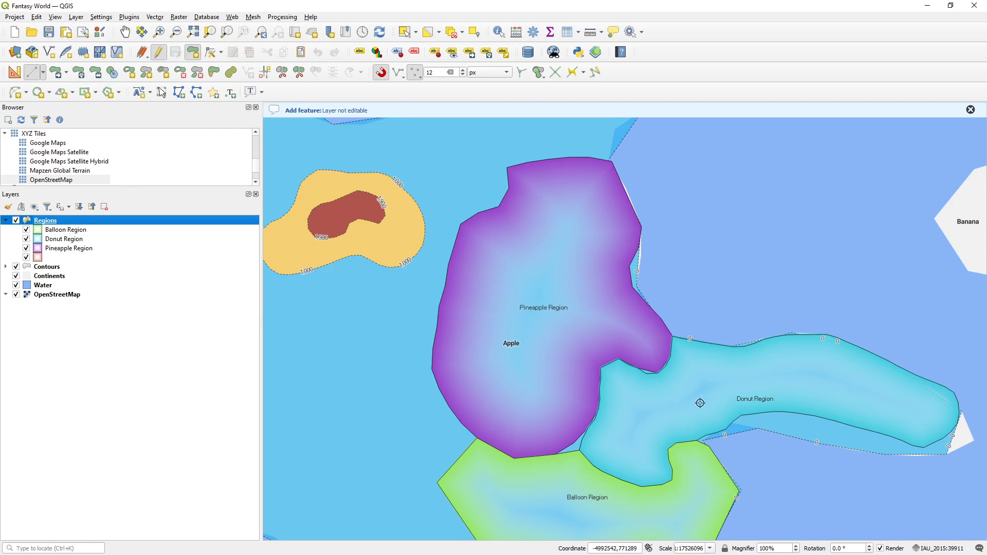
Start a new shapefile layer and name its file Settlements in the A World 2022-V2 folder
drag(489, 412, 399, 401)
click(112, 221)
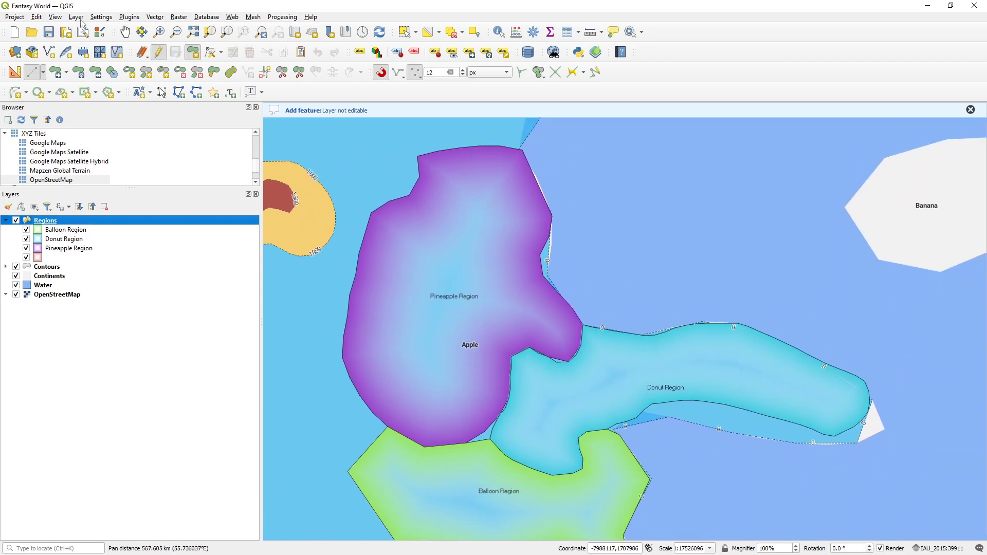
click(55, 17)
mouse_move(75, 17)
mouse_move(156, 40)
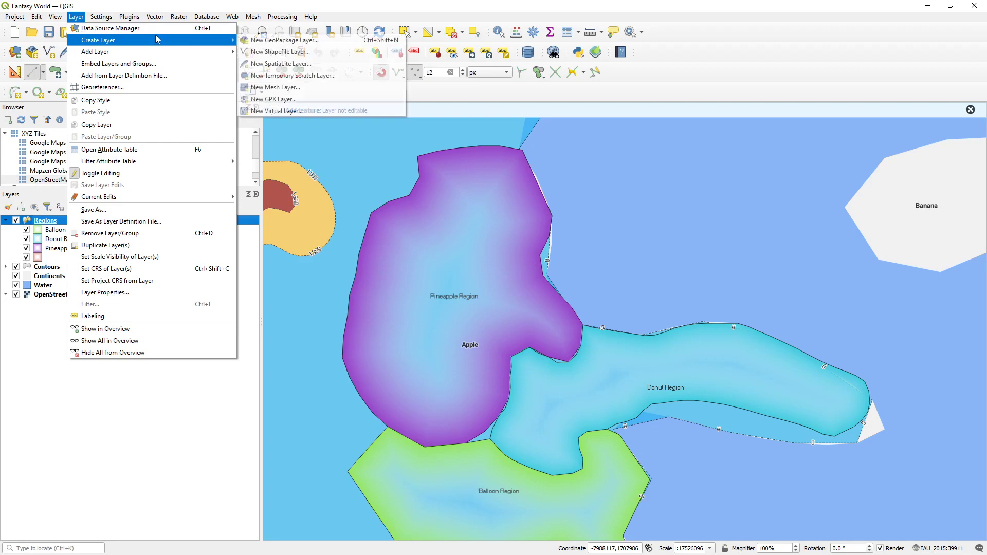
click(280, 52)
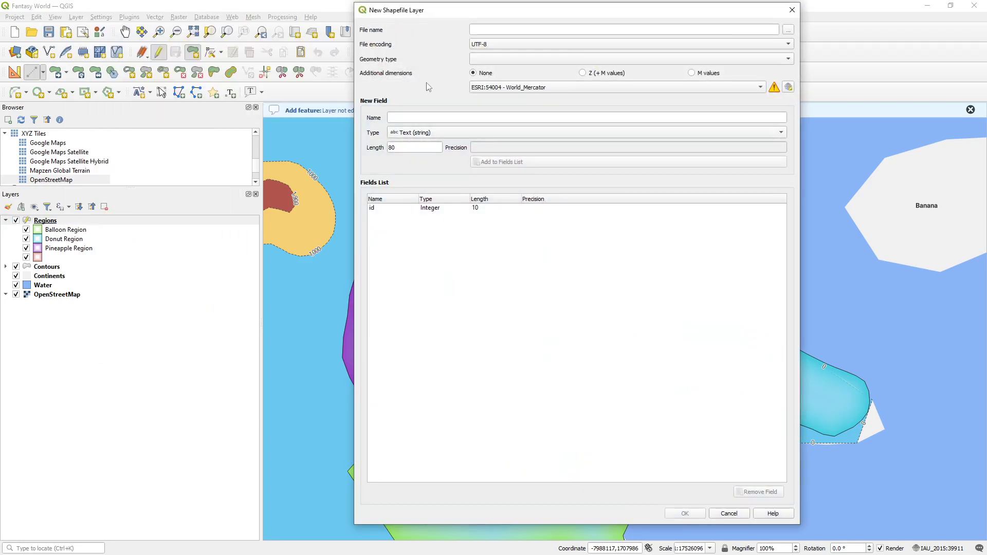
click(789, 32)
text(Settlements)
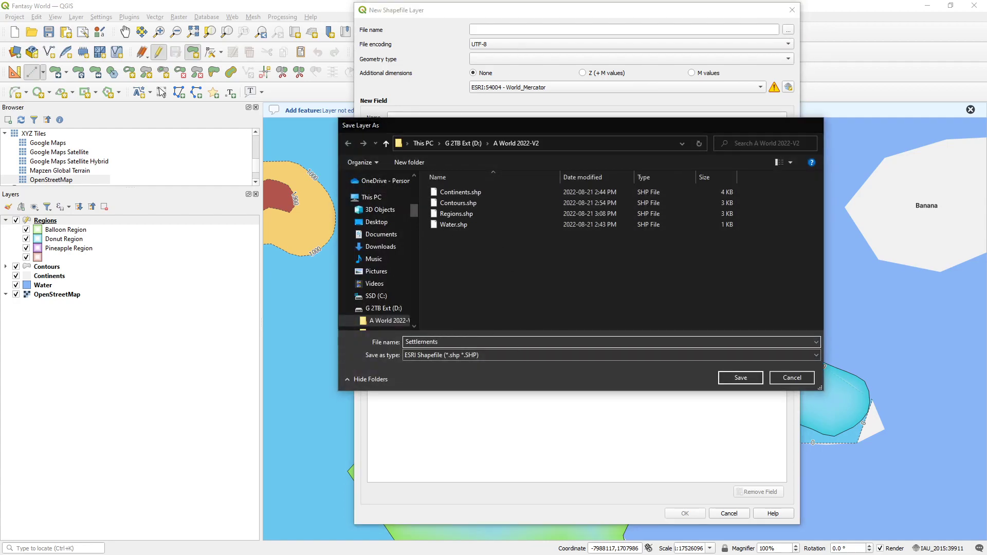
key(Return)
Set the new shapefile's geometry type to Point and its coordinate system to the project CRS, IAU_2015:39911
click(486, 64)
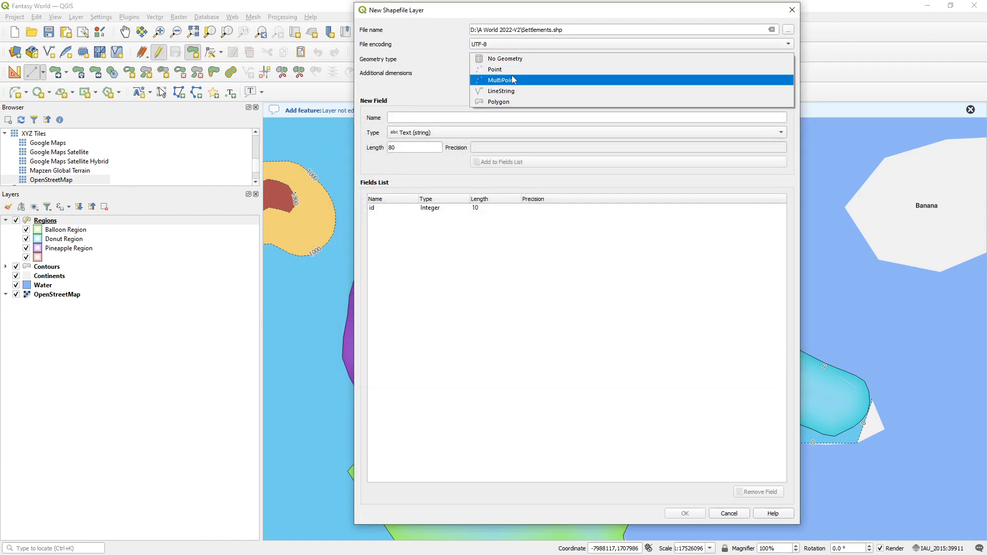
click(526, 71)
click(523, 87)
click(535, 99)
Add text fields name and region to the Settlements shapefile, create the layer and save the project
click(423, 117)
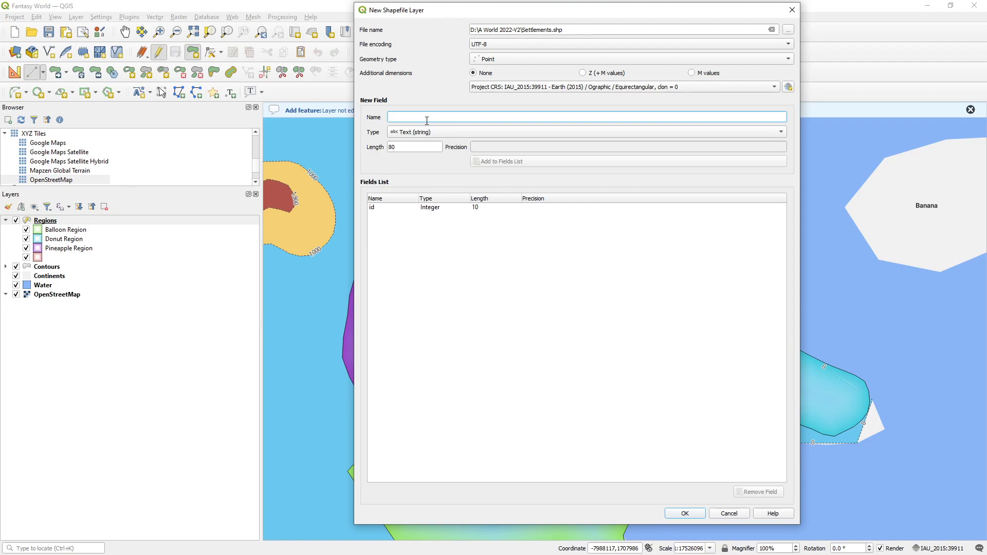
text(name)
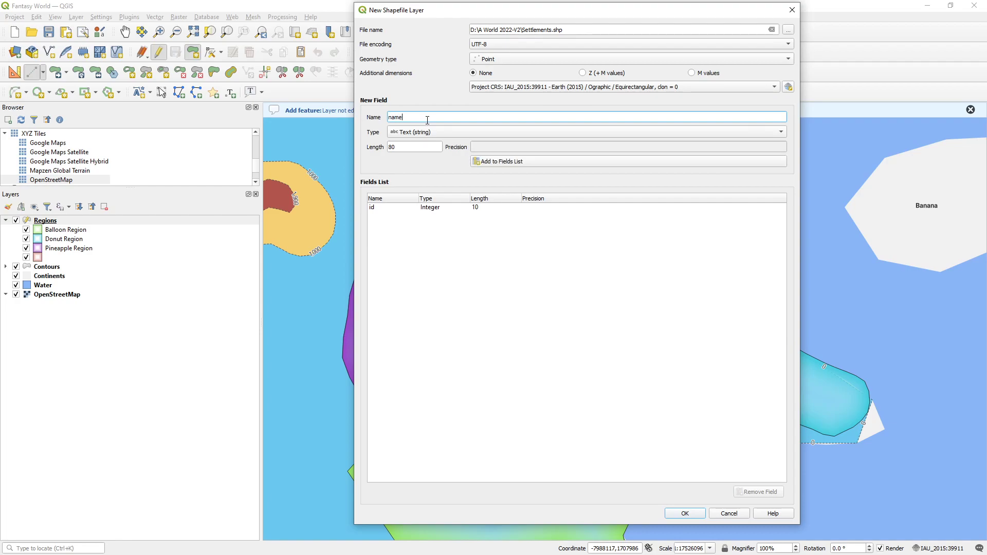
click(478, 160)
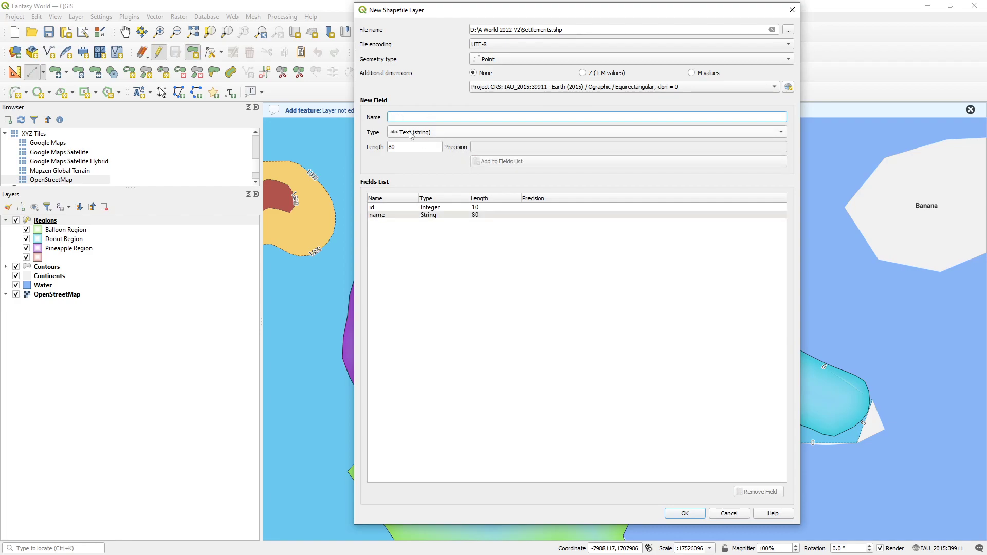
text(region)
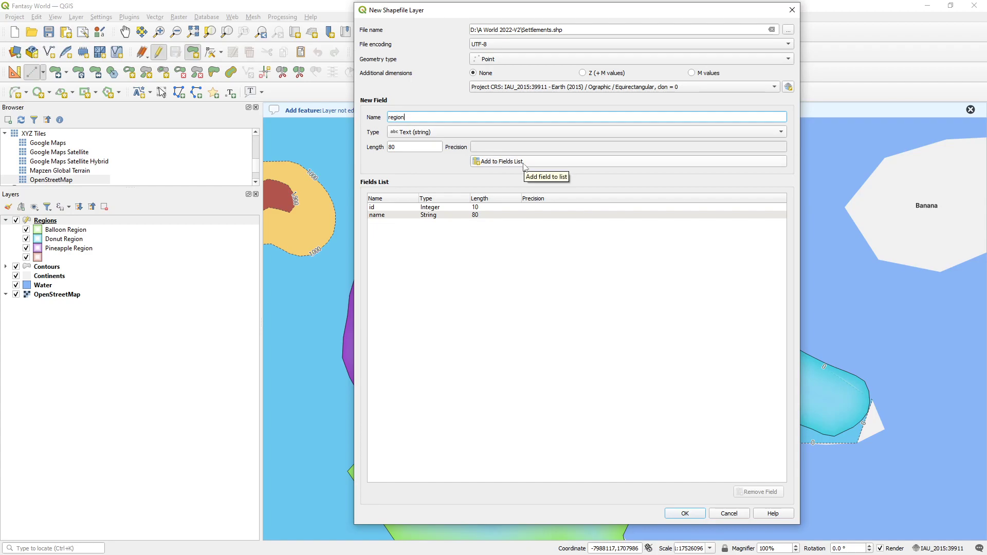
click(524, 165)
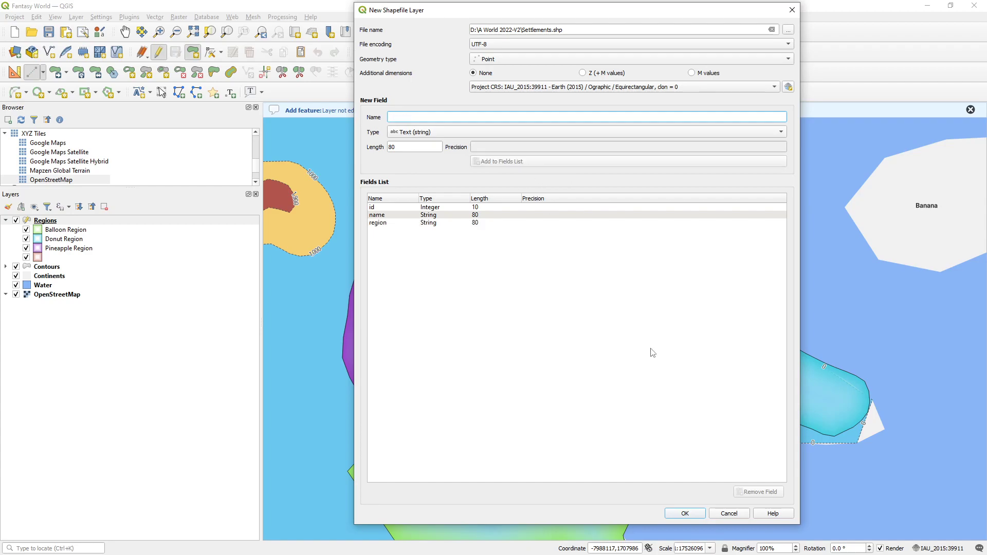
click(687, 514)
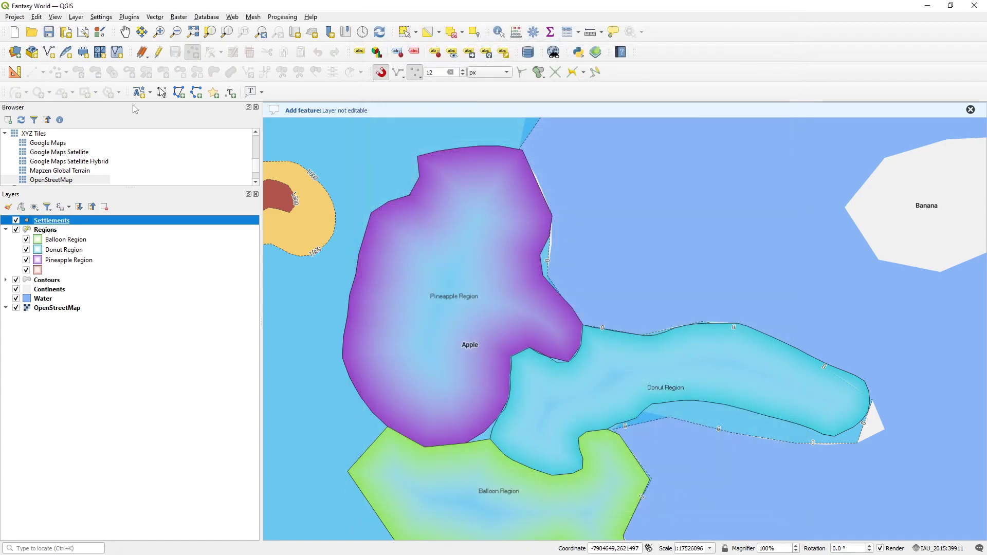
click(49, 32)
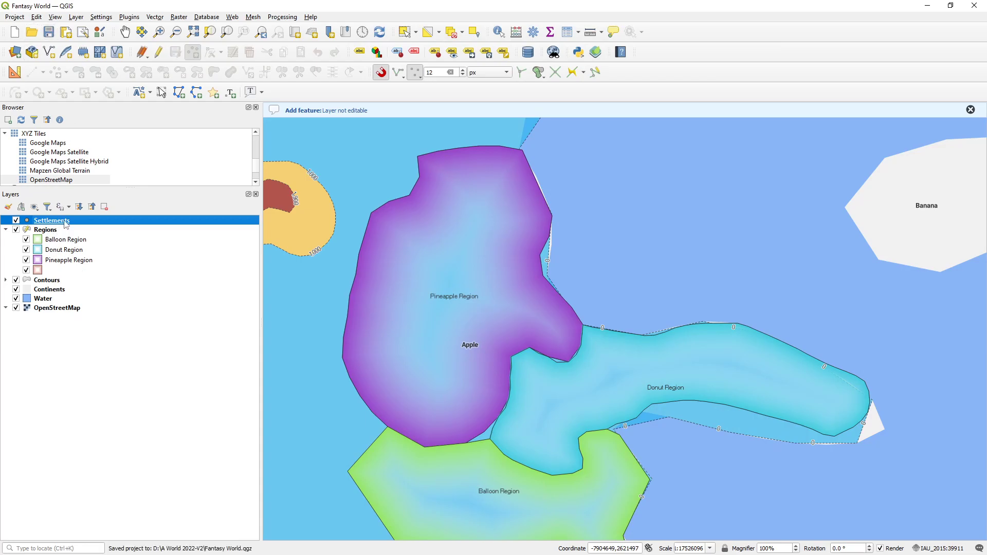
Set the default value of the Settlements layer's id field to maximum(id)+1 in its attribute form and apply it
double_click(67, 222)
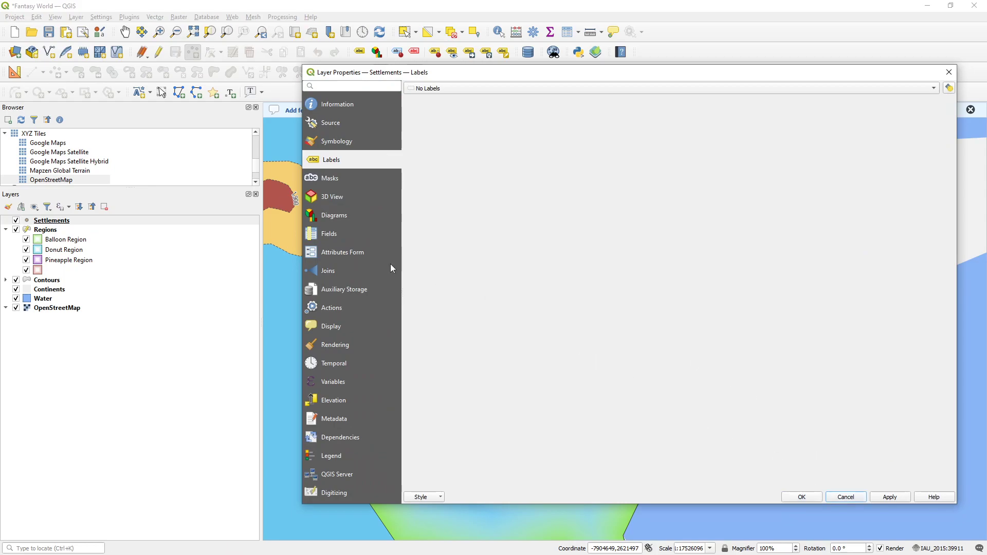
click(351, 253)
click(464, 121)
click(790, 365)
text(maximum(id)+1)
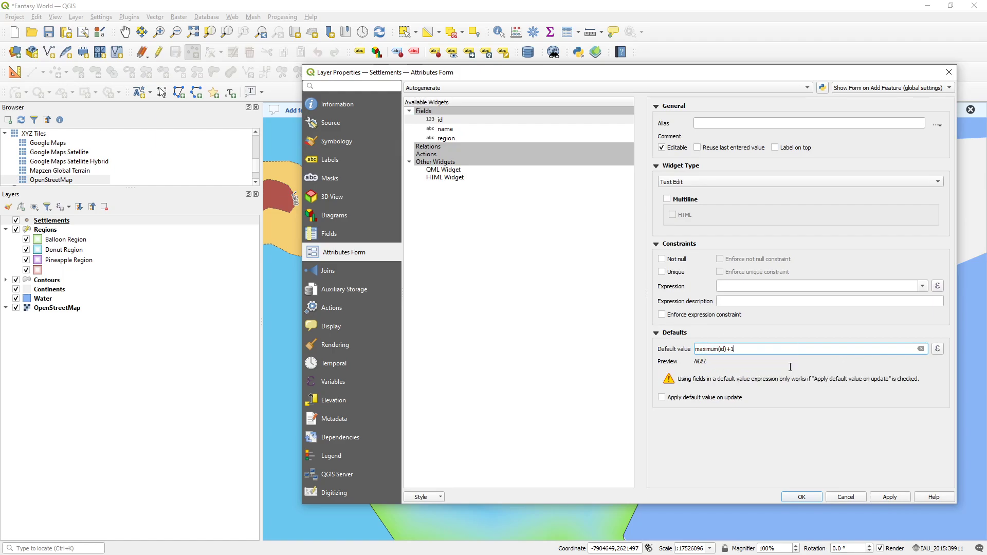
click(881, 501)
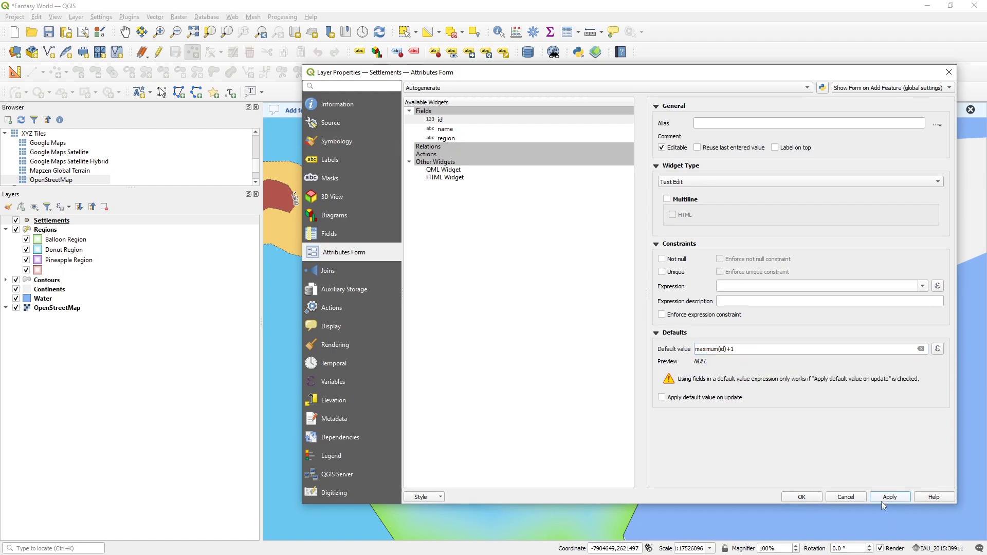
Change the region field's widget type to Value Relation and link it to the Regions layer
click(445, 129)
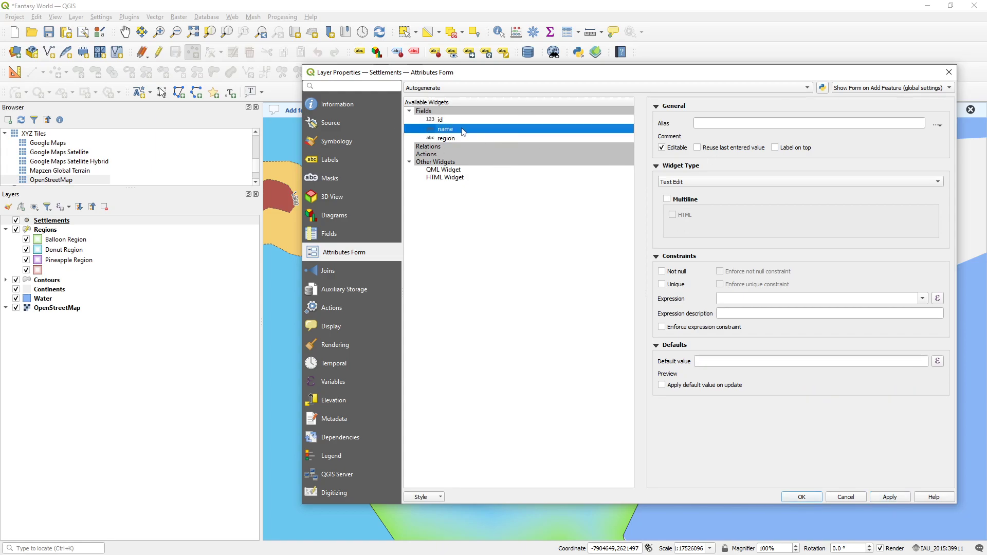
click(452, 139)
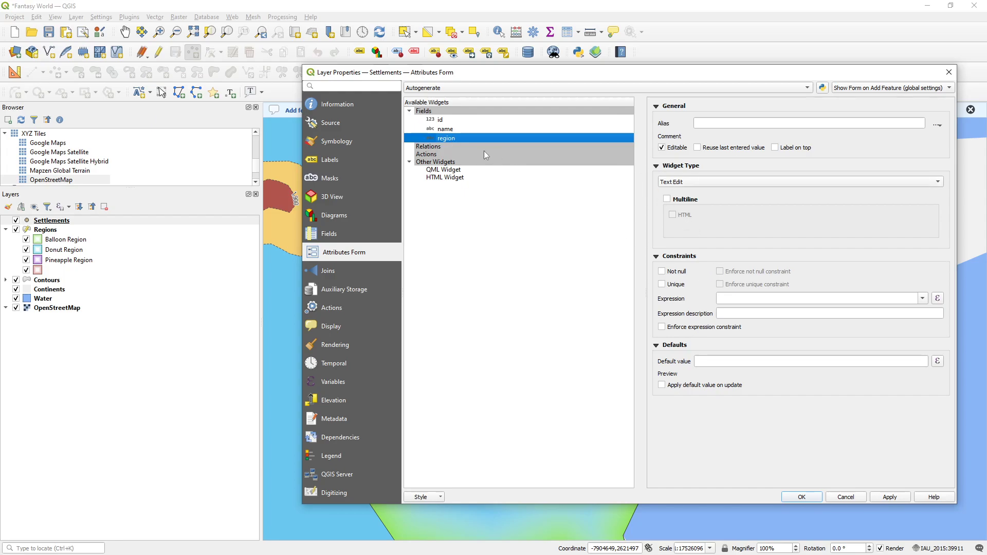
click(690, 184)
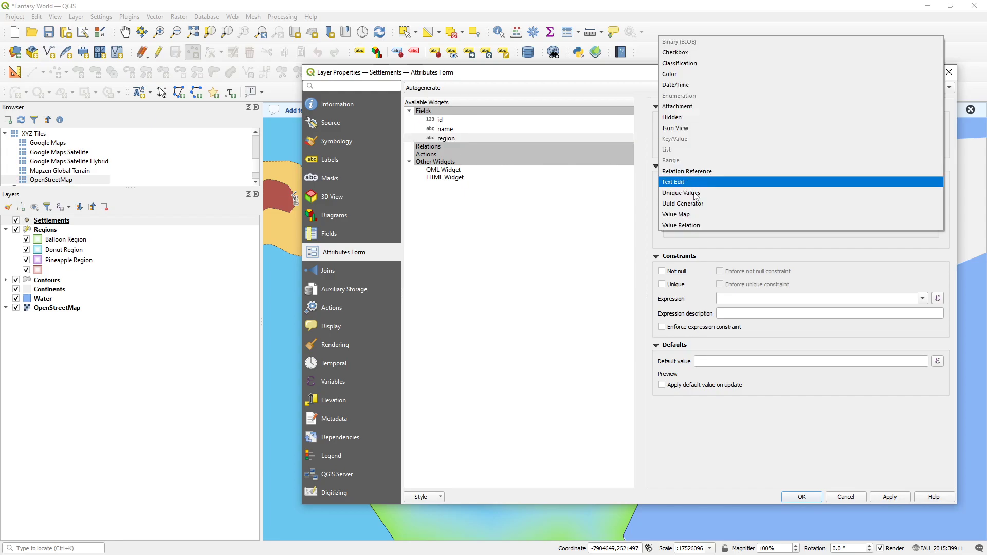
click(698, 226)
click(751, 212)
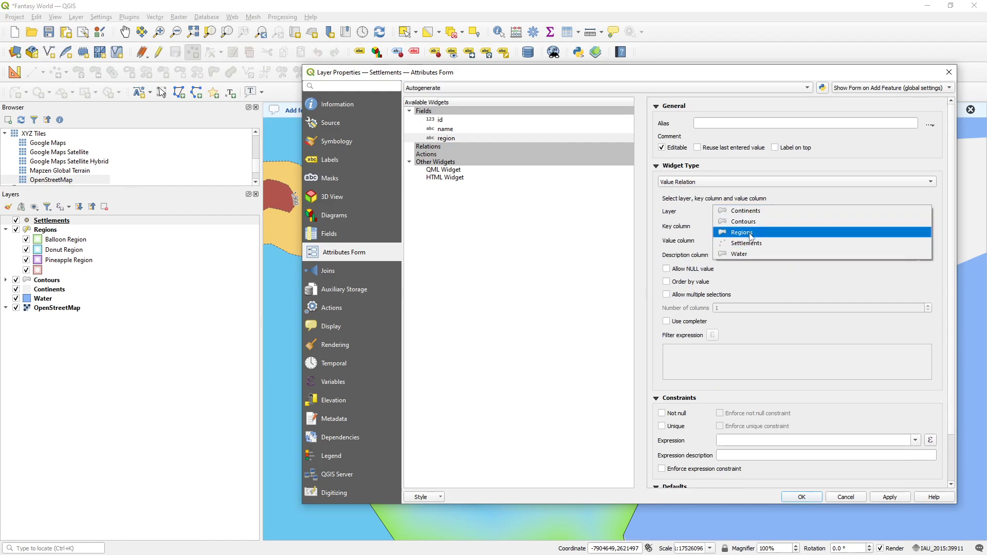
click(751, 235)
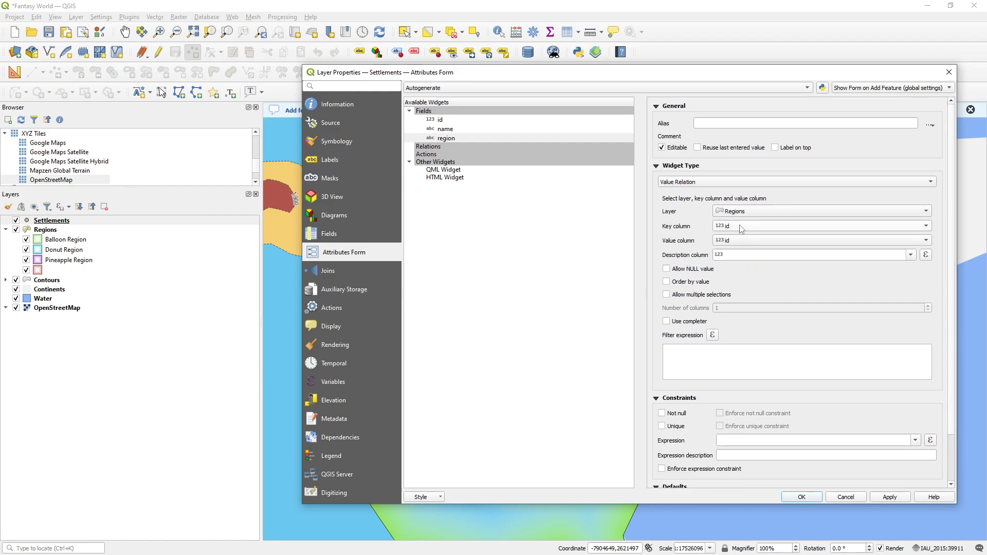
Set the value relation's key, value and description columns to name, accept the layer properties and save the project
click(741, 229)
click(744, 239)
click(740, 241)
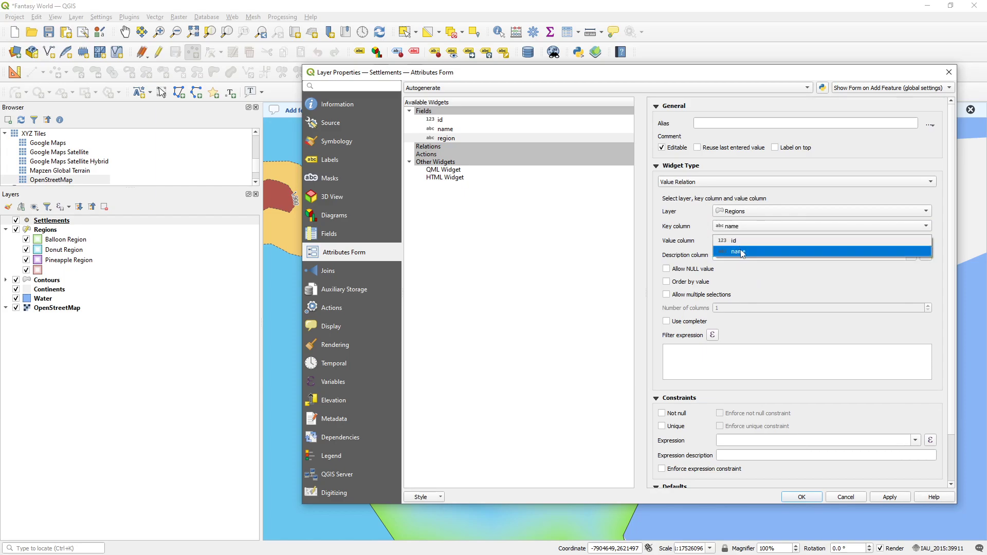
click(742, 252)
click(910, 255)
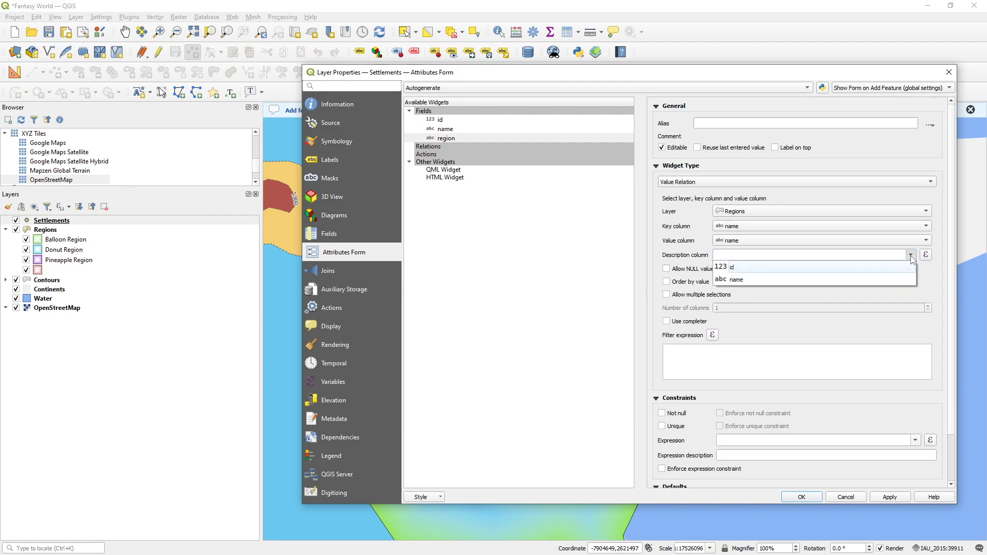
click(894, 277)
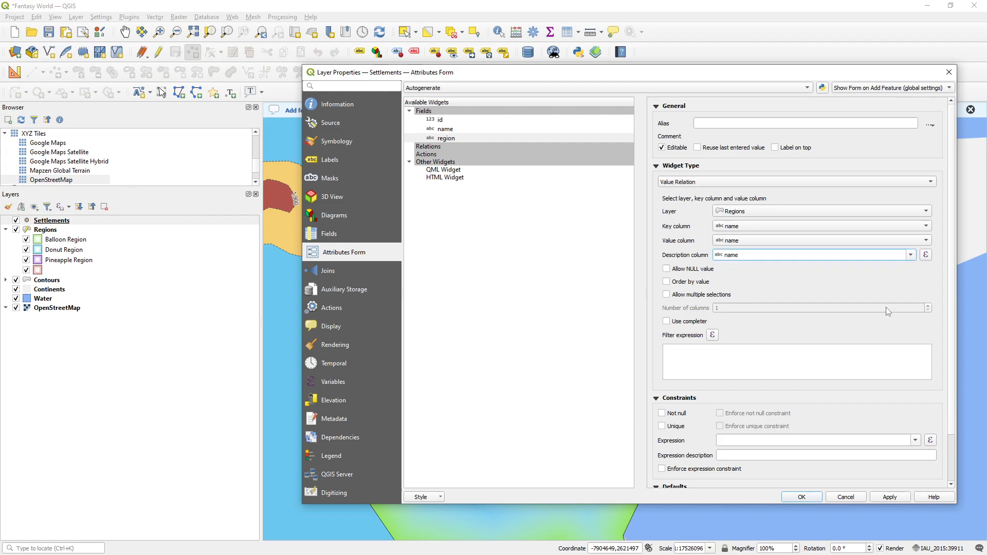
click(802, 498)
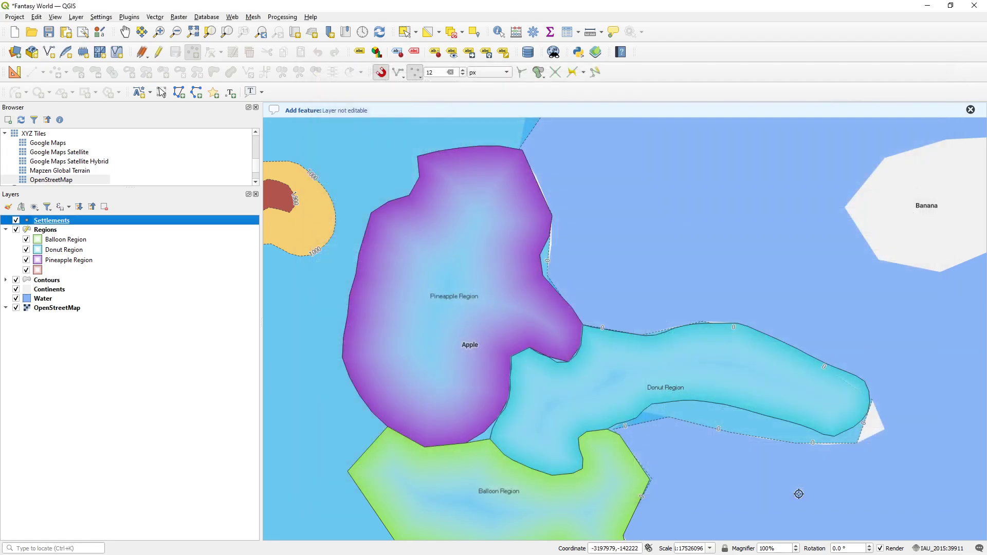
key(ctrl+s)
Add a settlement point in the eastern Pineapple Region with id 1, name Da City and region Pineapple Region, and save the layer edits
click(160, 52)
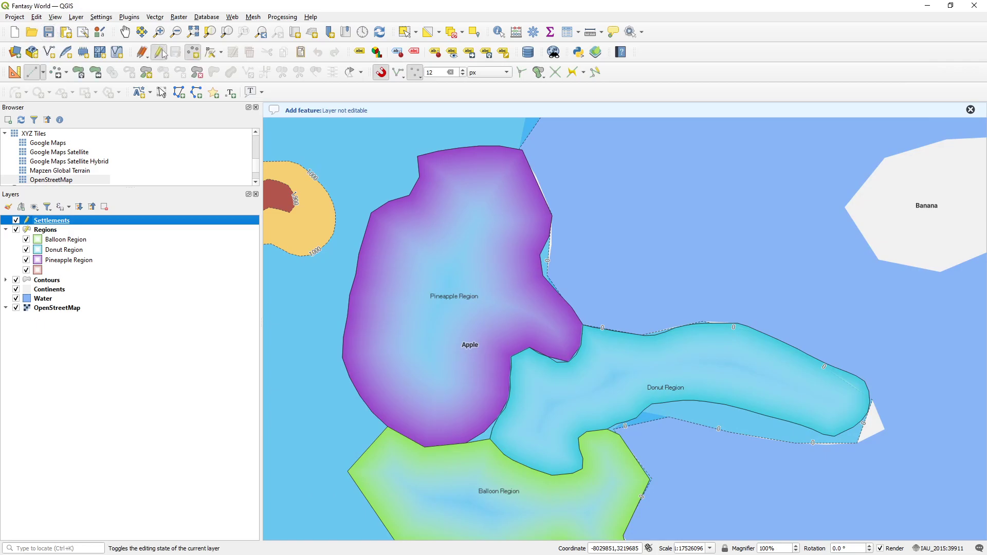
click(557, 305)
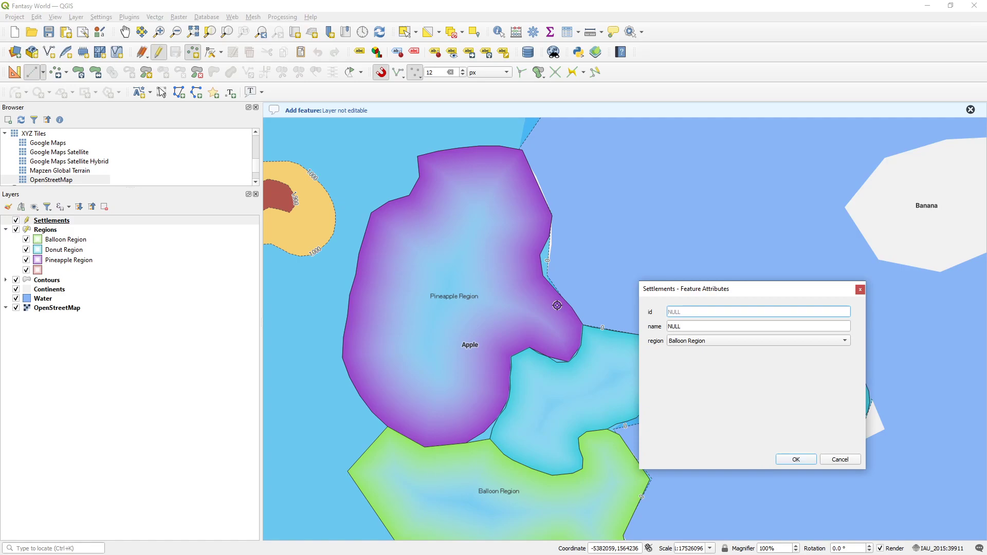
text(1)
click(691, 324)
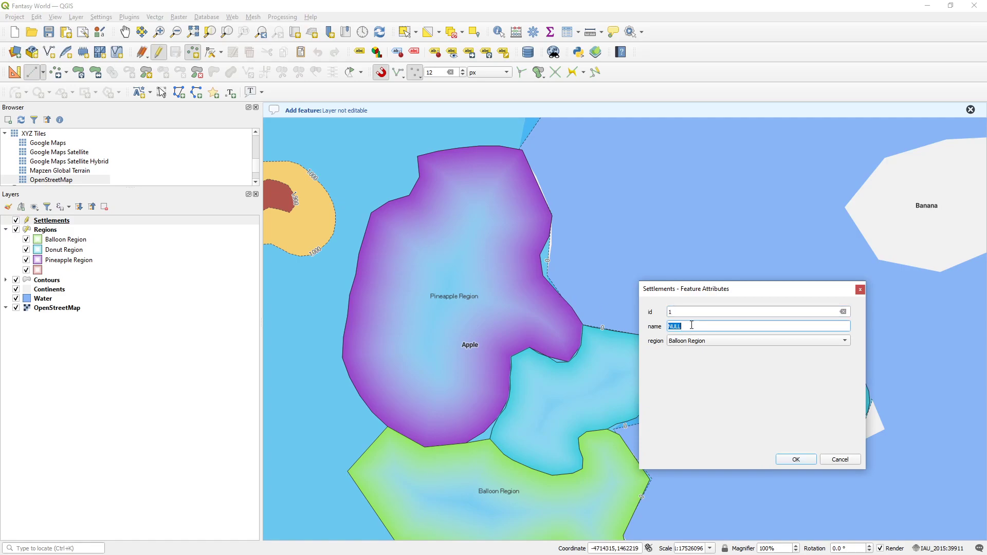
text(Da City)
click(723, 342)
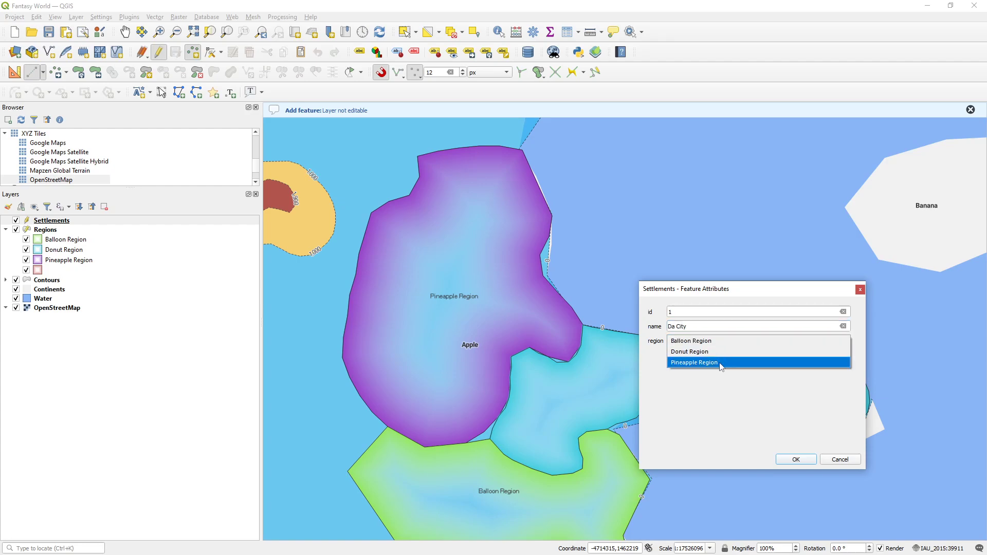
click(720, 364)
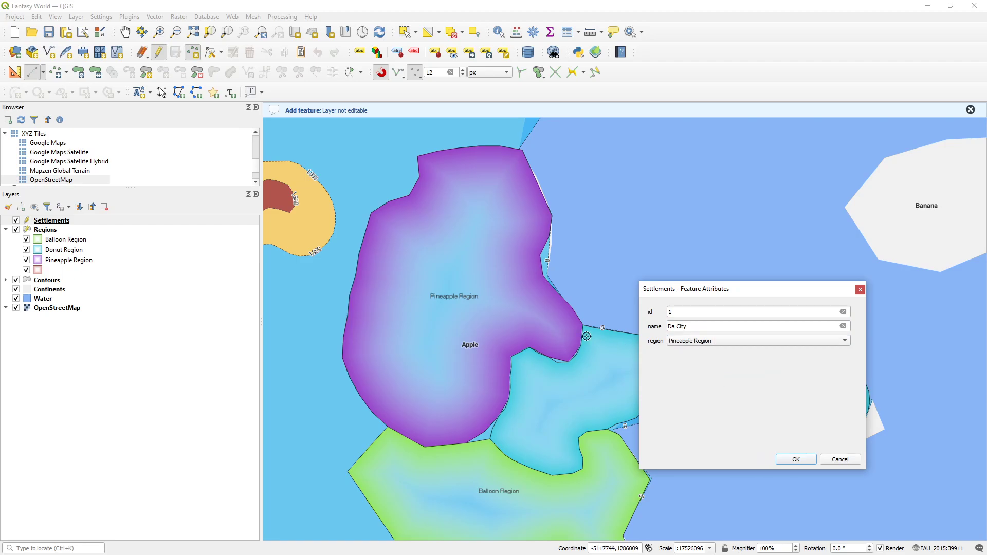
drag(716, 292, 687, 247)
click(765, 409)
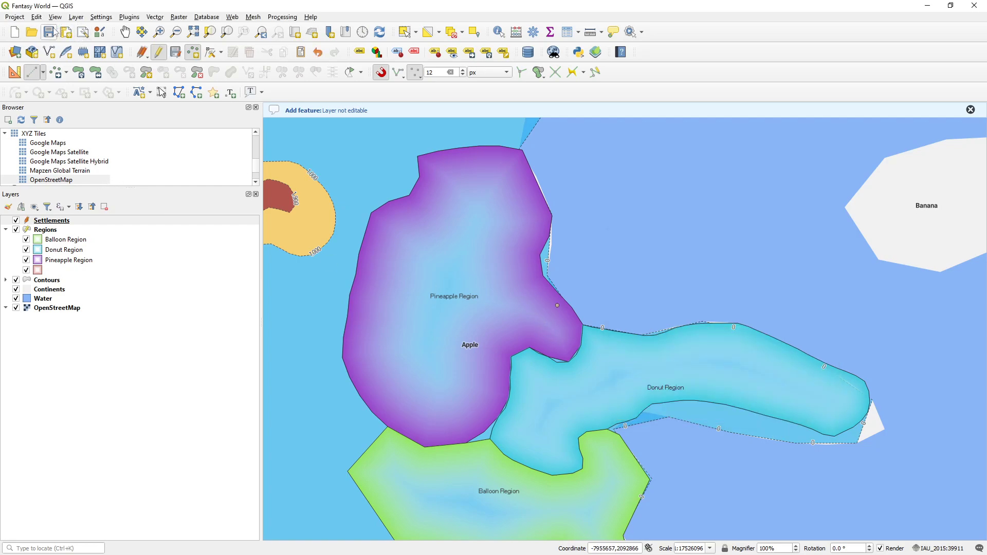
click(175, 52)
Examine the new settlement point and its surroundings in the Pineapple Region at different zoom levels
scroll(543, 227, up, 1)
scroll(543, 228, down, 1)
scroll(527, 253, up, 1)
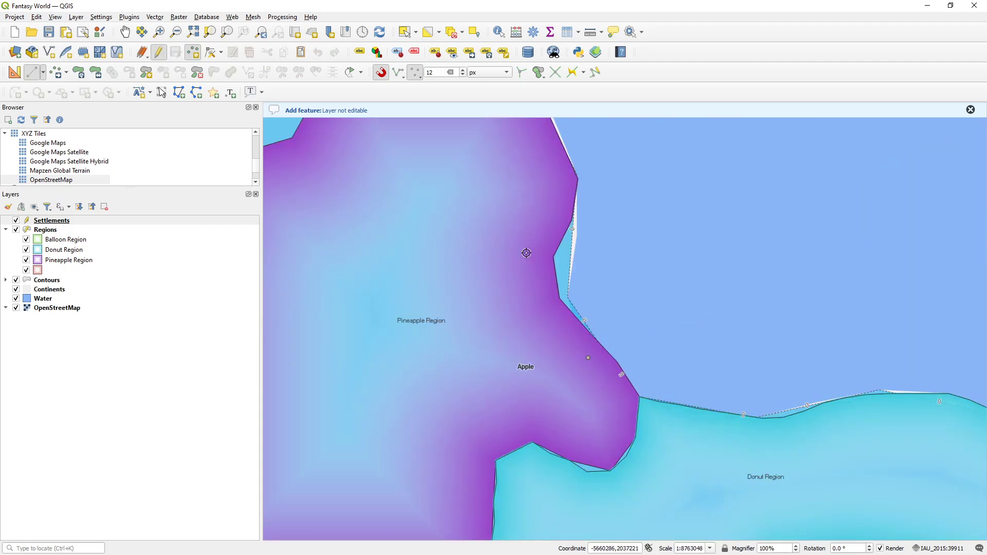
scroll(527, 253, down, 1)
scroll(527, 253, up, 1)
scroll(527, 253, up, 1)
scroll(528, 253, down, 2)
scroll(528, 253, up, 1)
scroll(527, 253, down, 1)
Turn on labels for the Settlements layer that show the settlement name and accept the layer properties
double_click(64, 220)
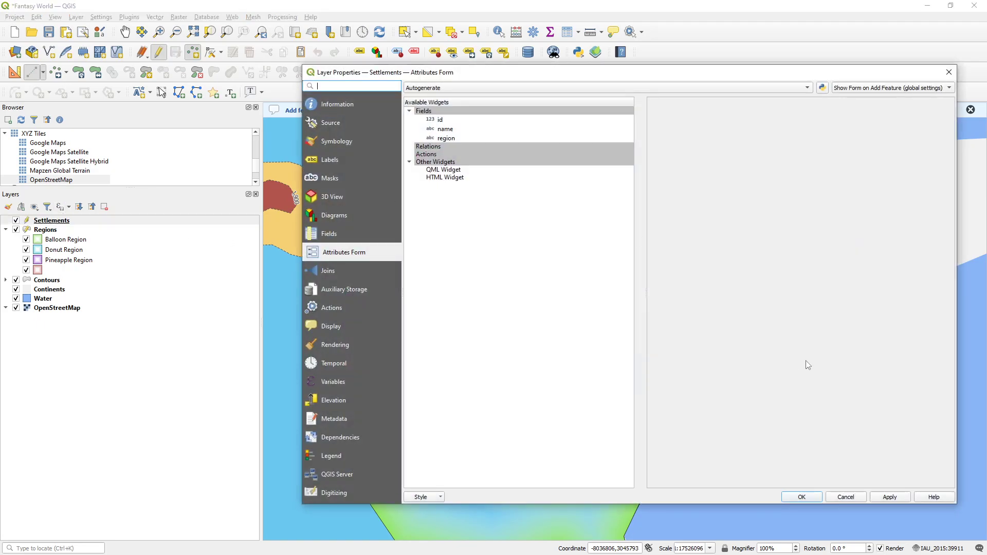
click(340, 142)
click(338, 123)
click(339, 141)
click(347, 161)
click(465, 88)
click(478, 97)
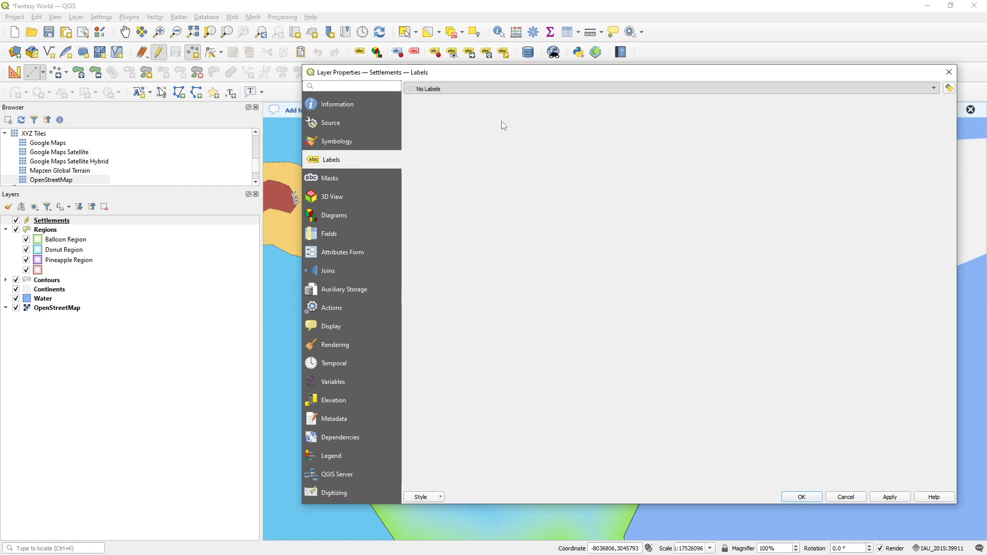
click(802, 497)
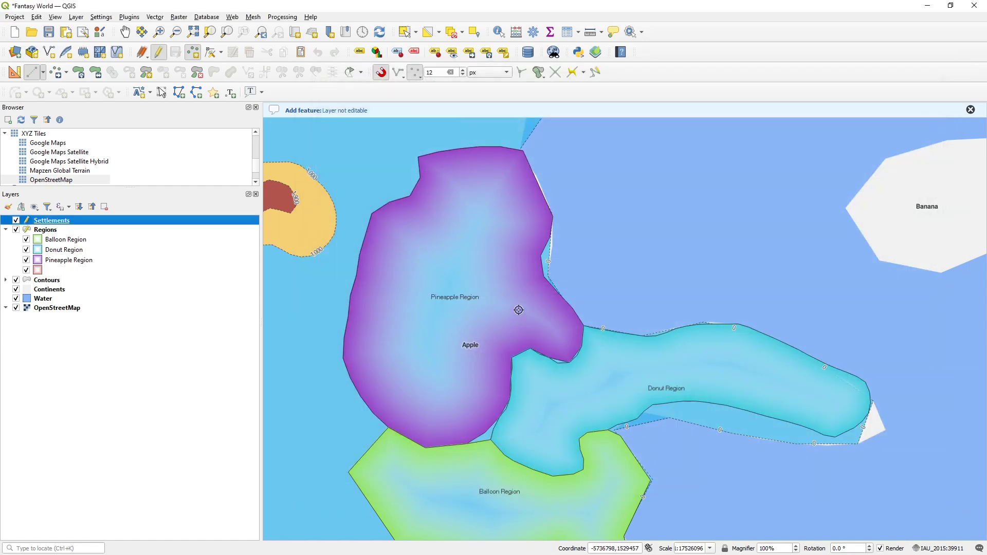
Check the Da City label on the map at closer scales and save the project
scroll(516, 301, up, 1)
drag(530, 257, 405, 238)
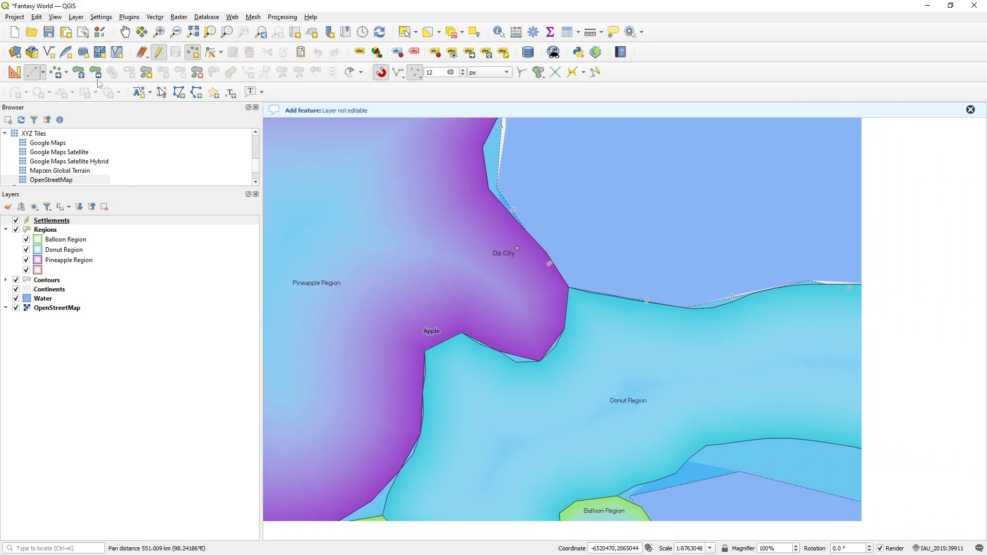
click(49, 32)
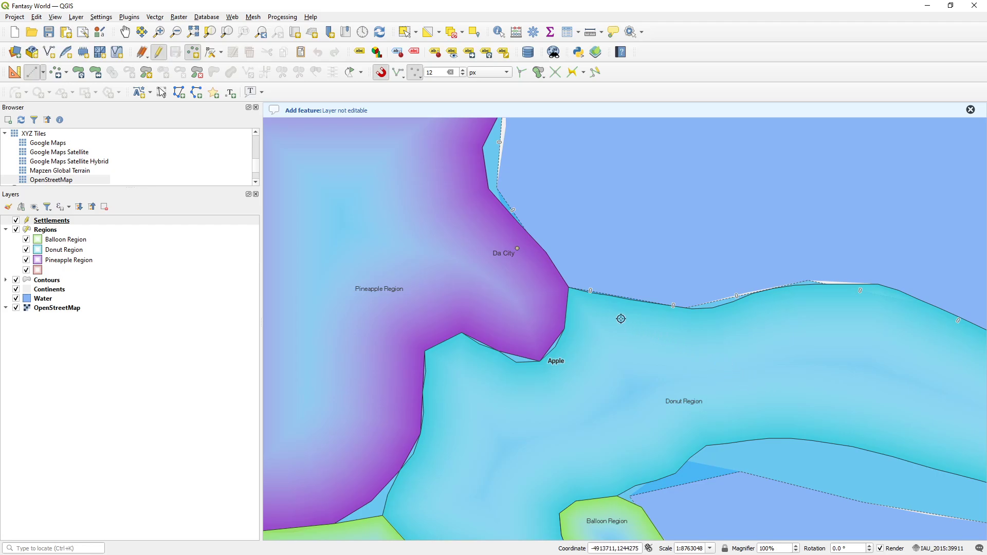
scroll(522, 267, up, 3)
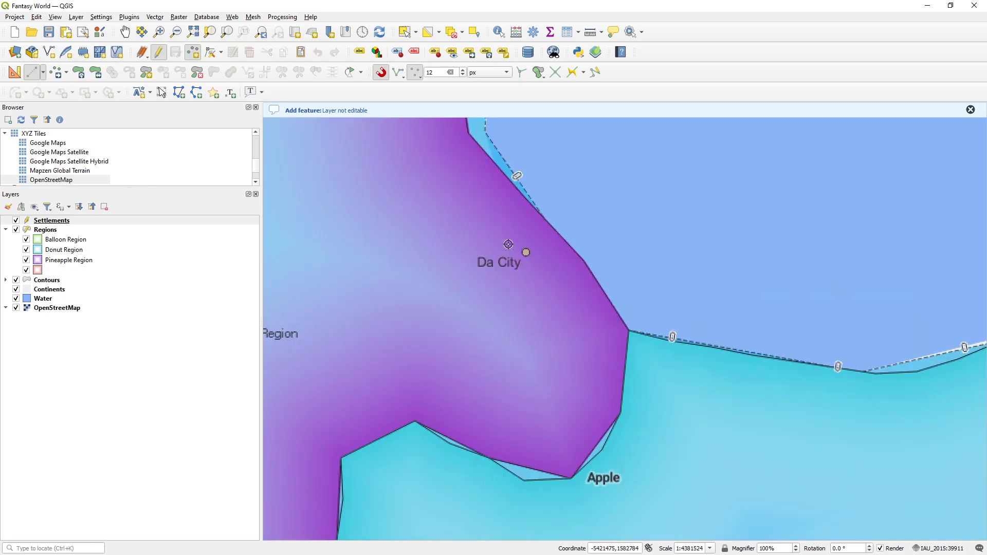
scroll(530, 260, up, 1)
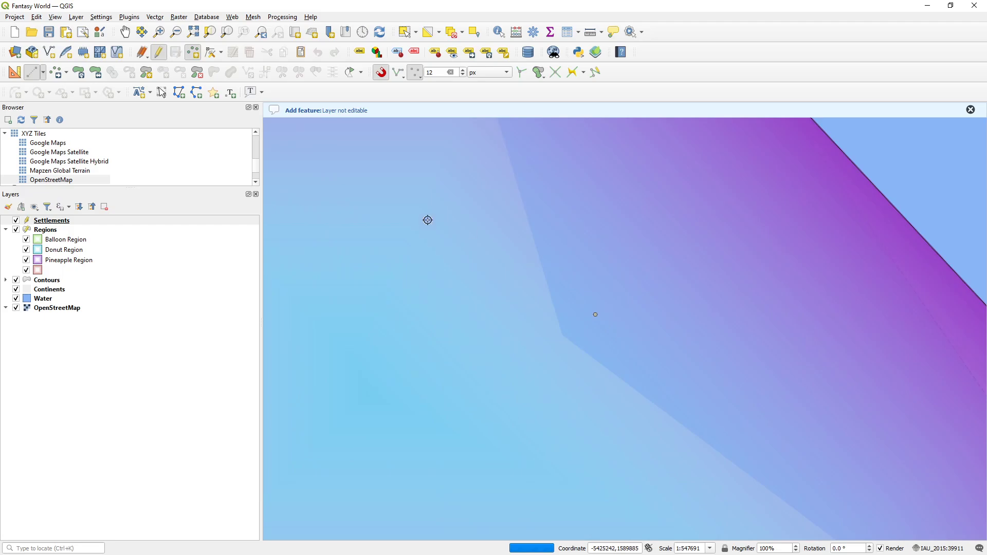
click(49, 32)
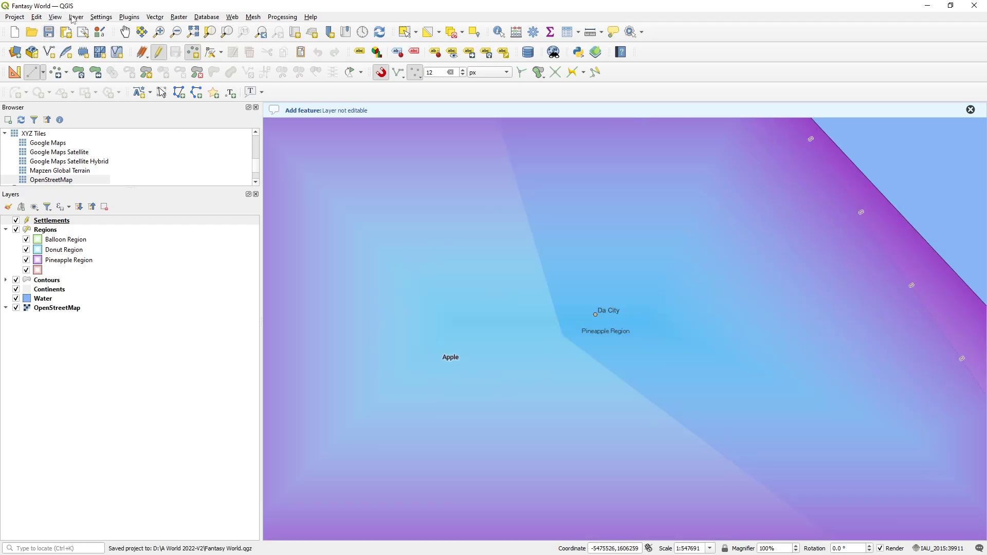
Start a new shapefile layer with file name Roads, LineString geometry and the project CRS IAU_2015:39911
click(76, 17)
mouse_move(92, 38)
click(295, 55)
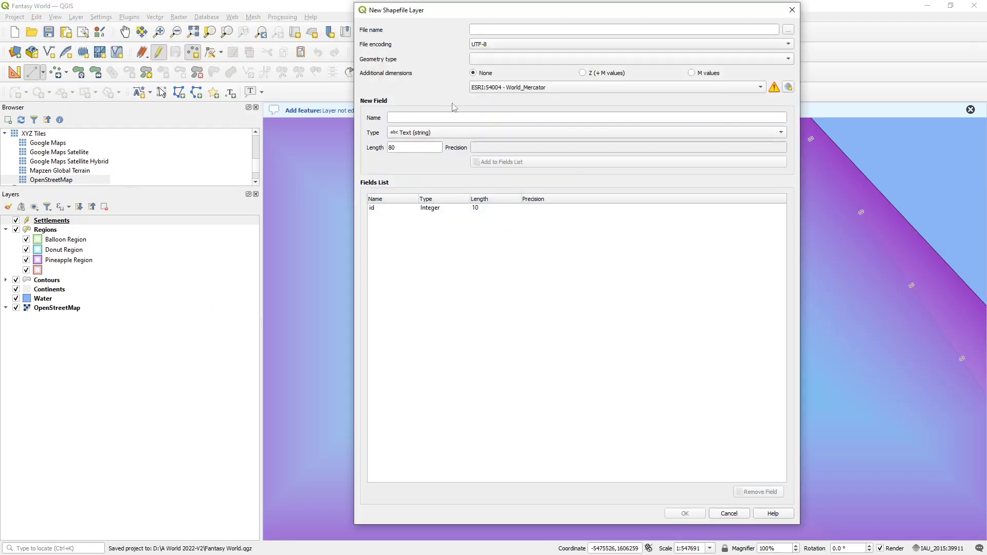
click(789, 30)
text(Roads)
key(Return)
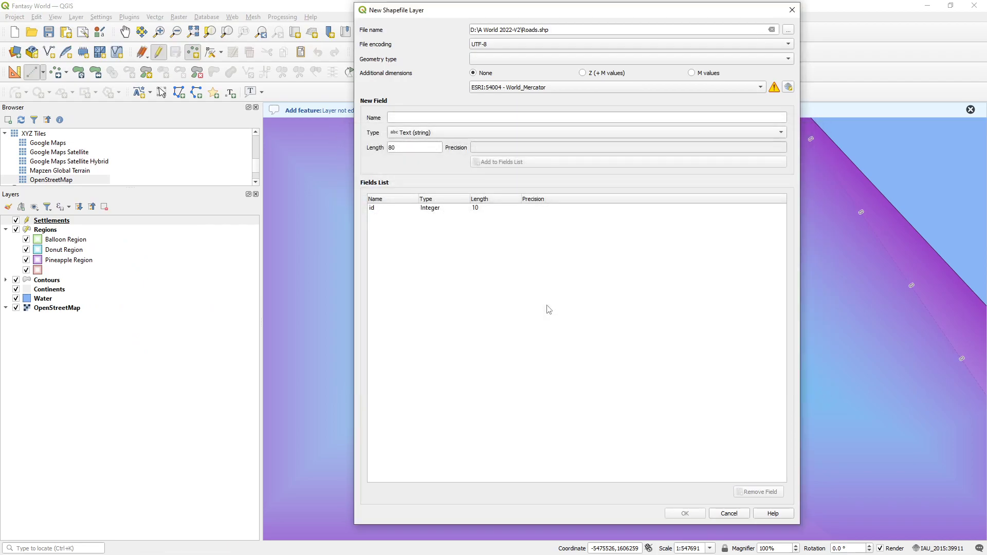
click(488, 59)
click(514, 91)
click(520, 86)
click(524, 97)
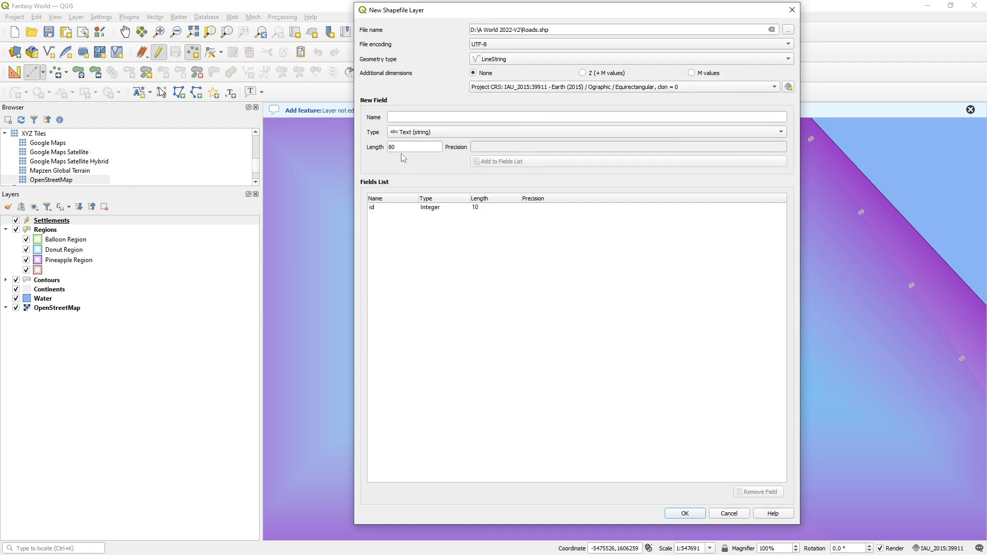
Add a text field name and a 32-bit integer field type with length 2, create the Roads layer and save the project
click(410, 117)
text(name)
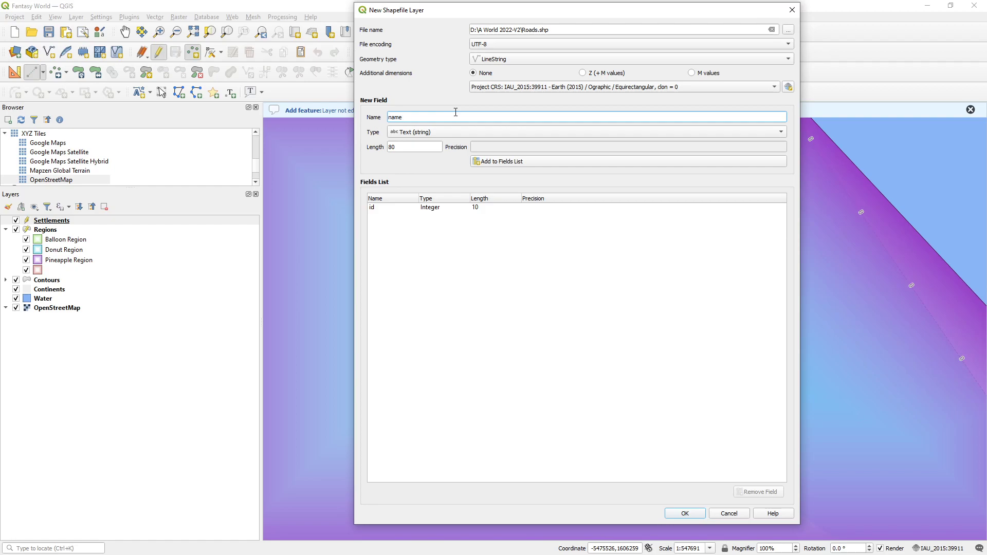
click(501, 163)
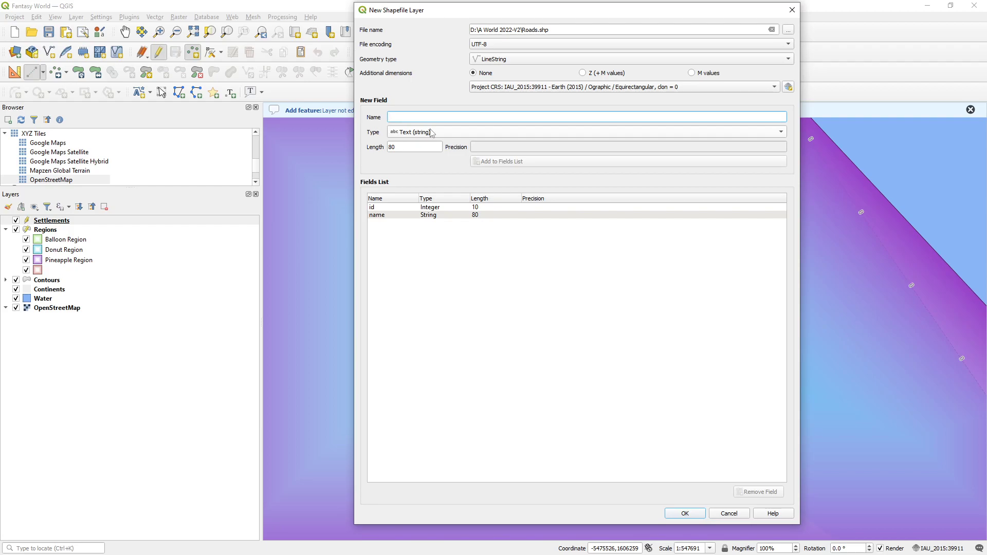
text(type)
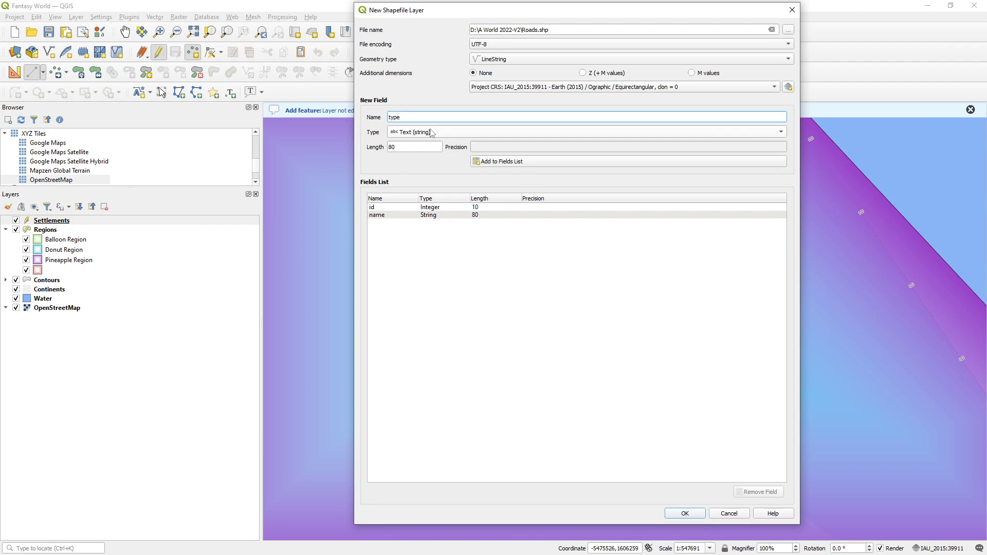
click(432, 132)
click(412, 143)
key(Tab)
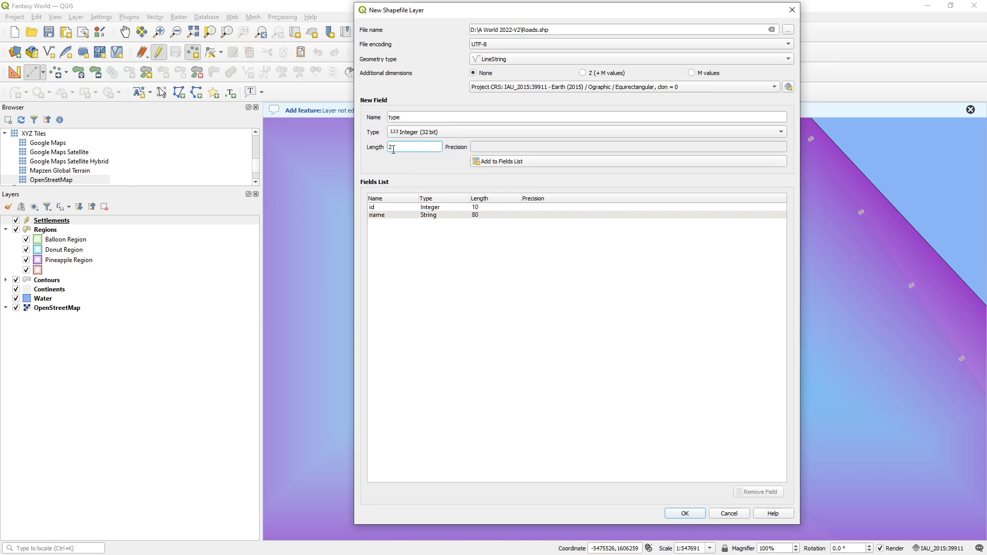
click(524, 163)
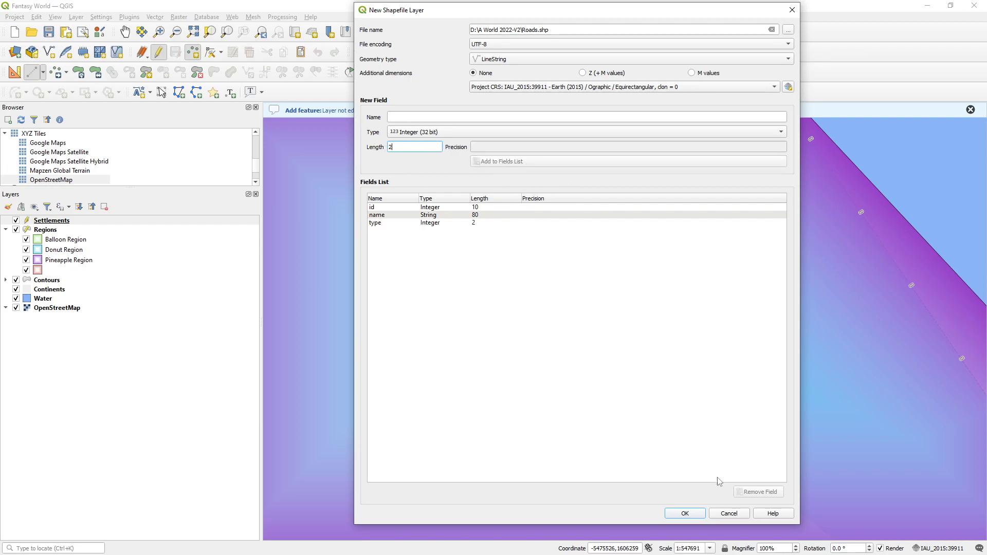
click(685, 513)
click(49, 32)
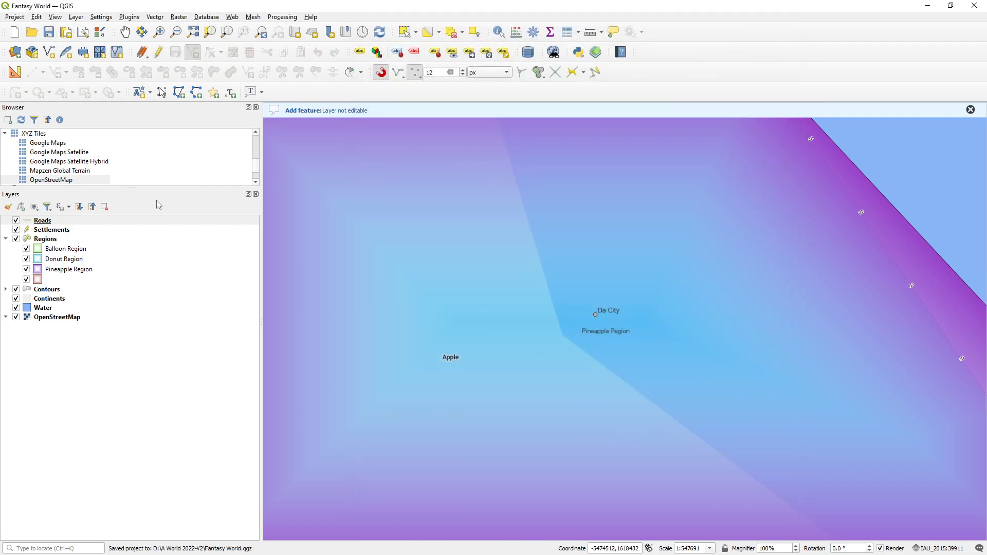
In the Roads attributes form, set the id field's default value to maximum(id)+1 and apply it
click(57, 221)
drag(656, 220, 569, 197)
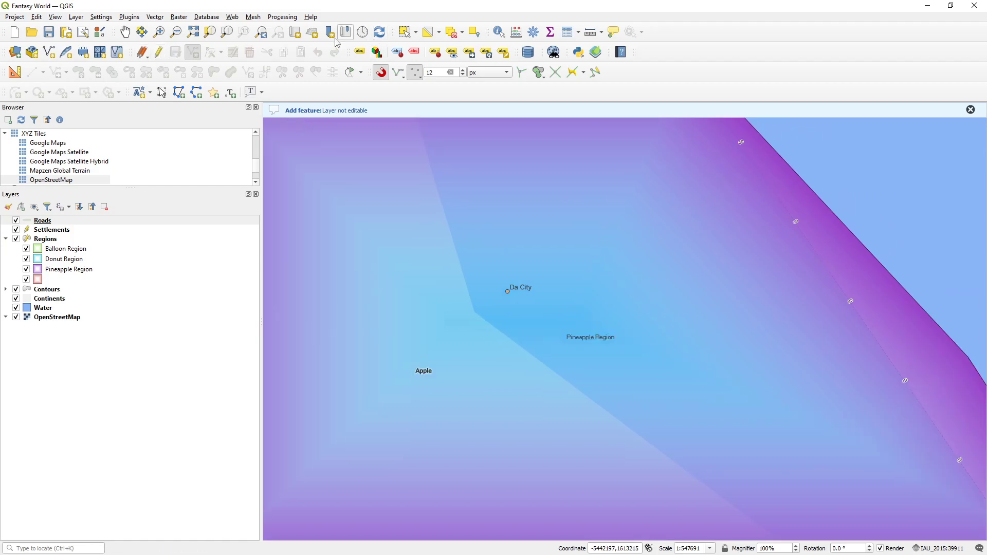
click(81, 220)
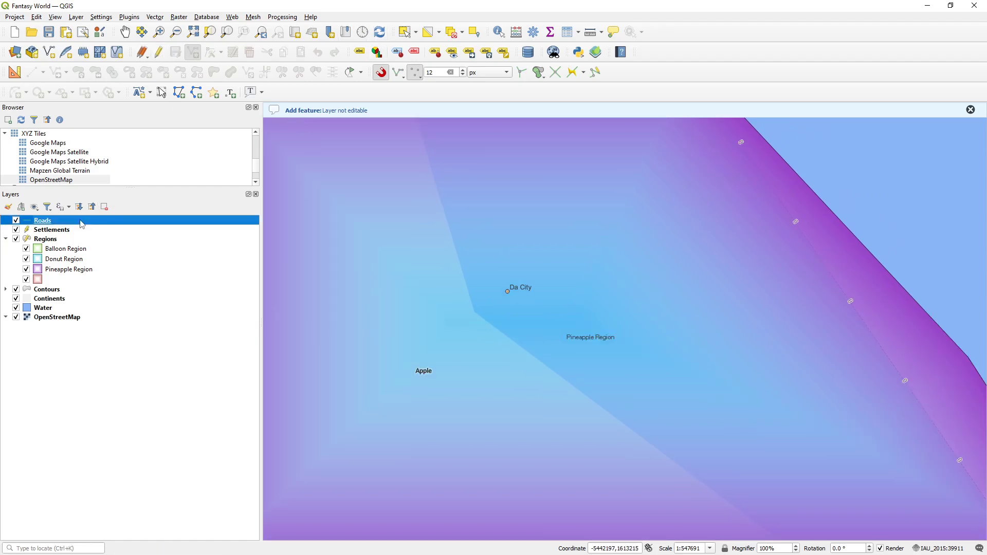
double_click(81, 222)
click(352, 251)
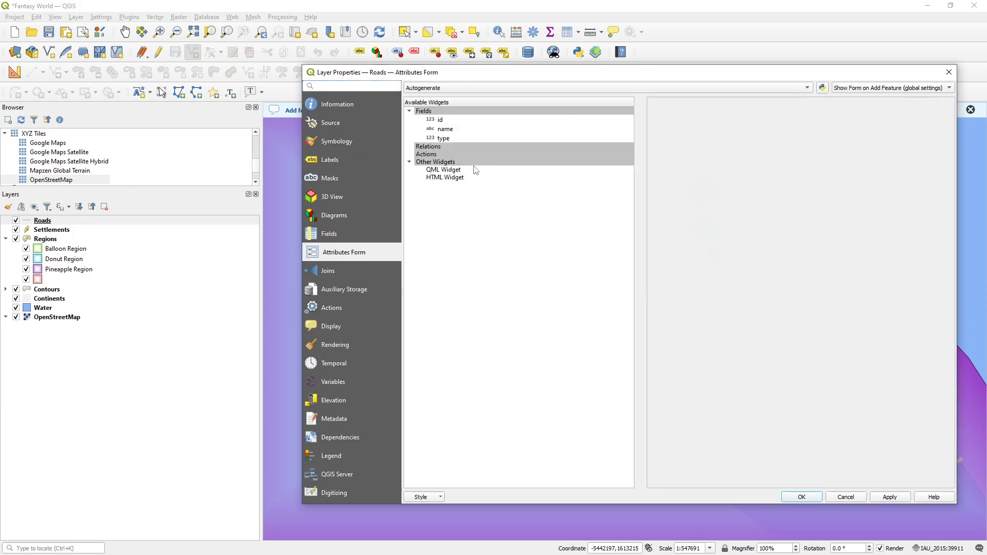
click(777, 362)
text(ma)
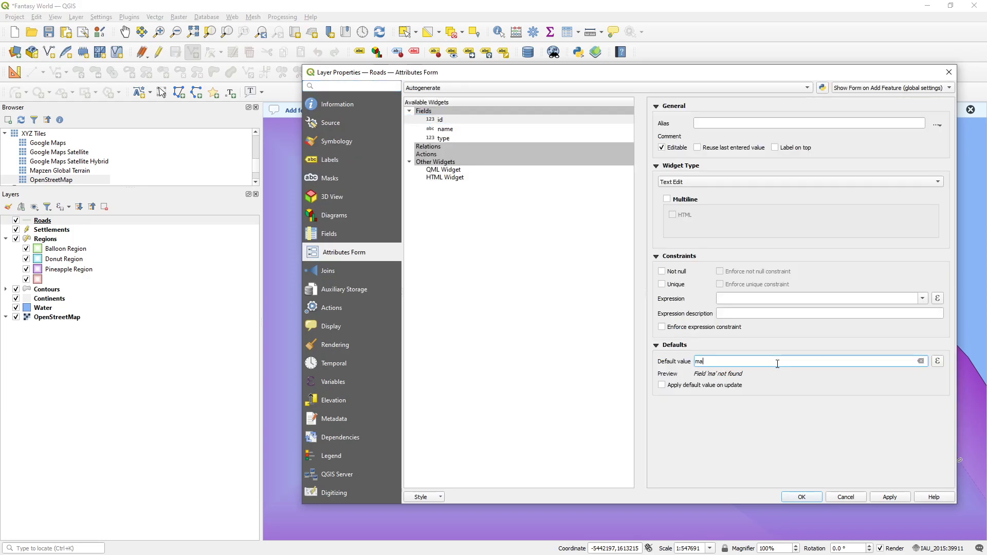
text(ximum(id)+1)
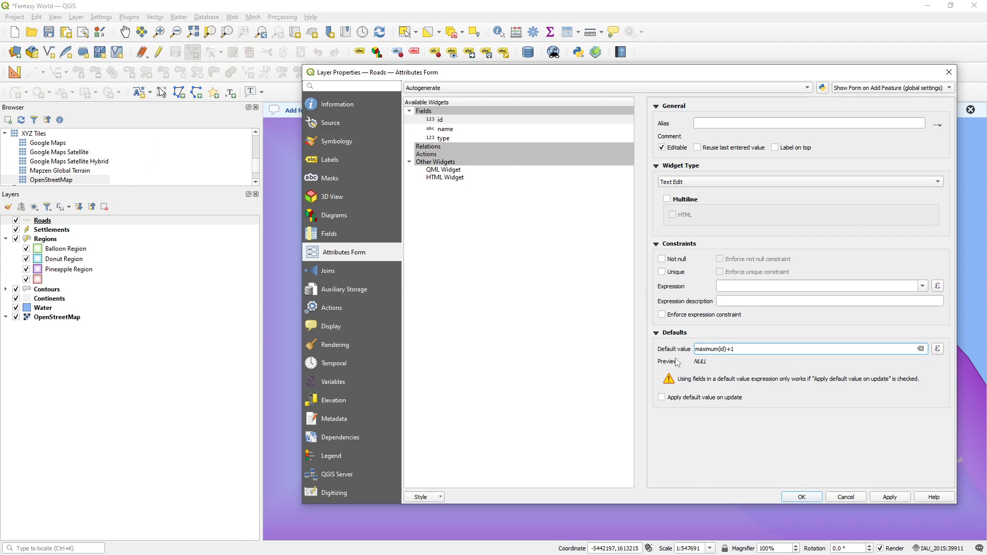
click(890, 498)
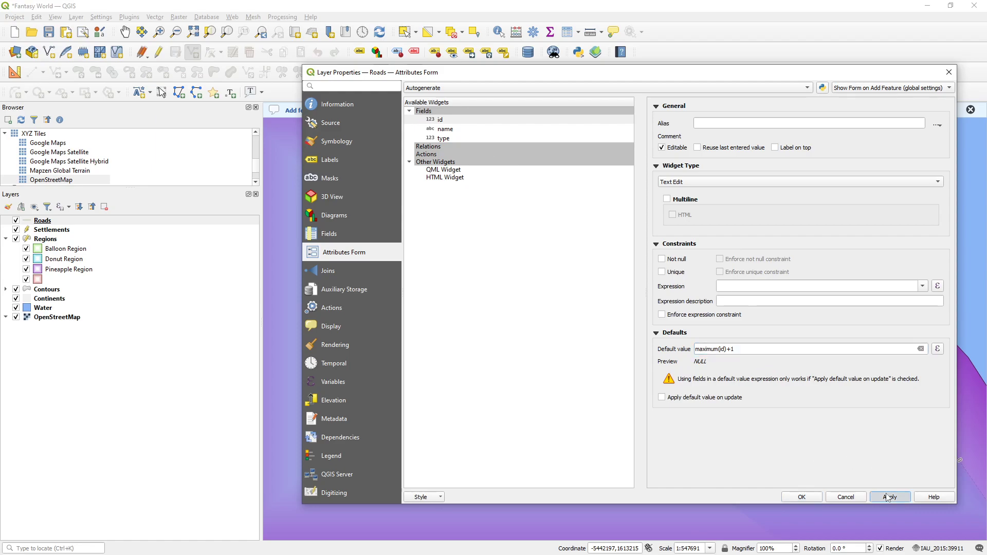
Set the default value of the Roads type field to 0 and apply the form settings, leaving the name field without a default
click(464, 139)
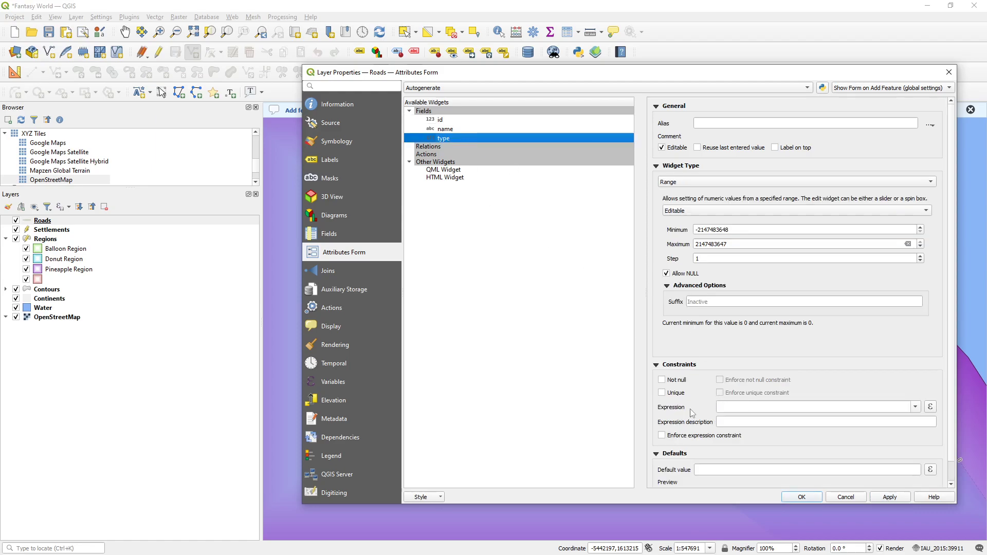
scroll(692, 412, down, 1)
click(731, 447)
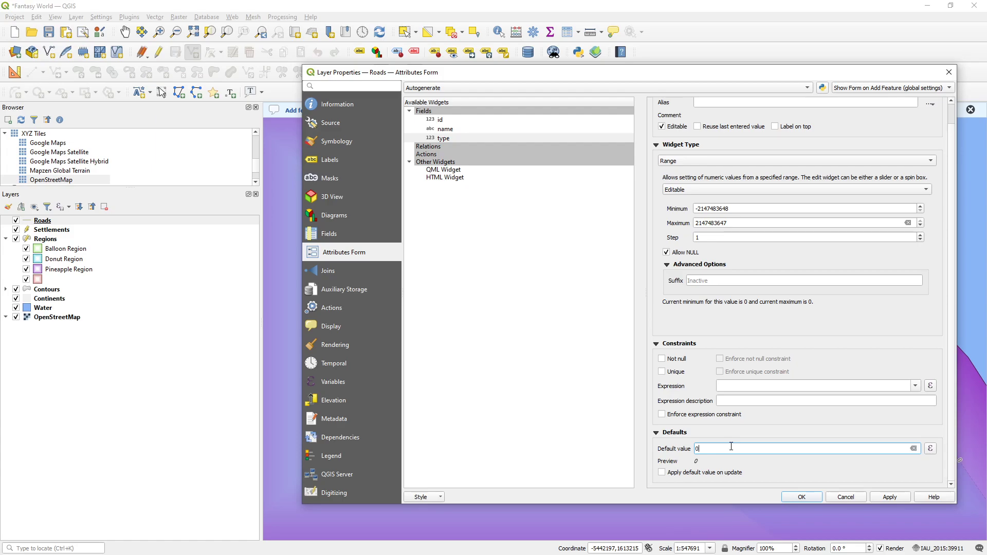
click(900, 495)
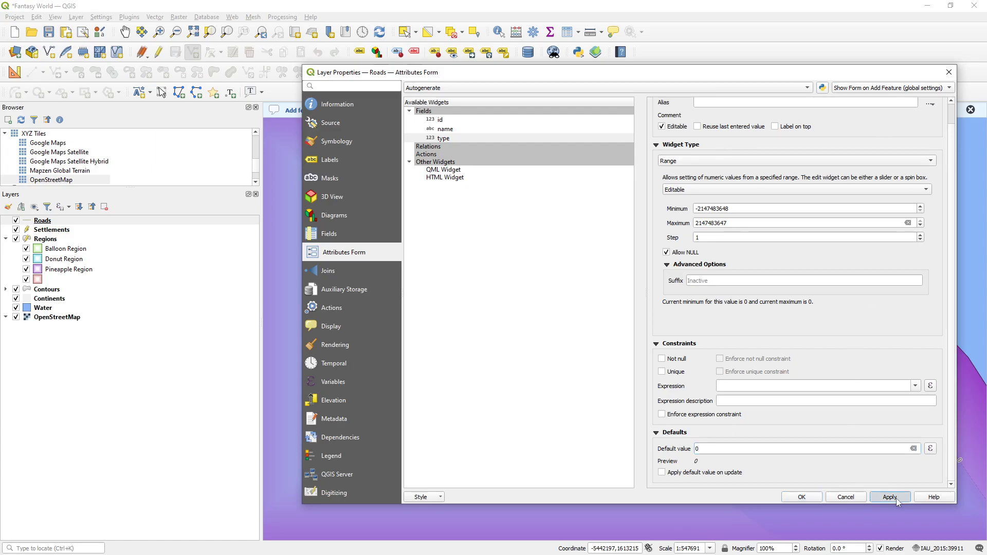
click(479, 130)
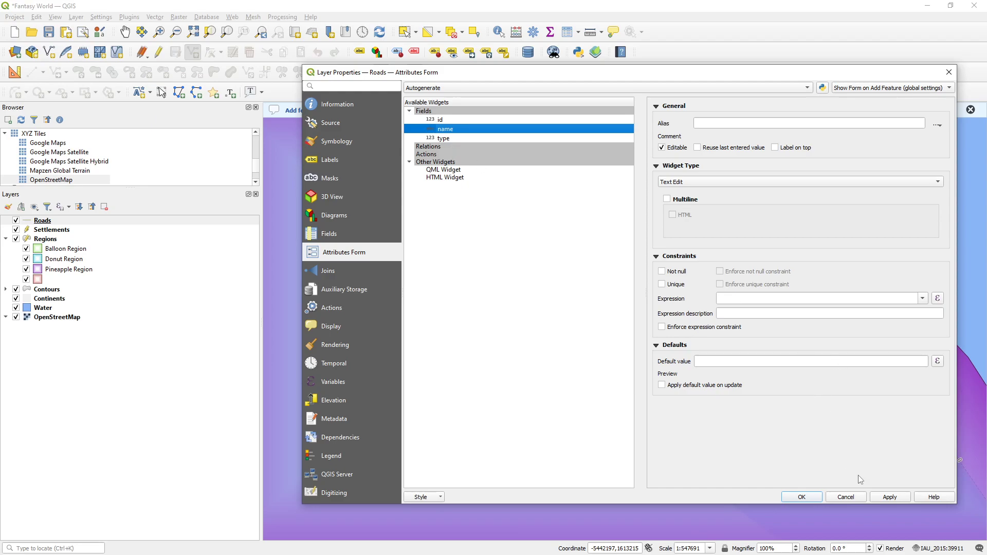
click(890, 497)
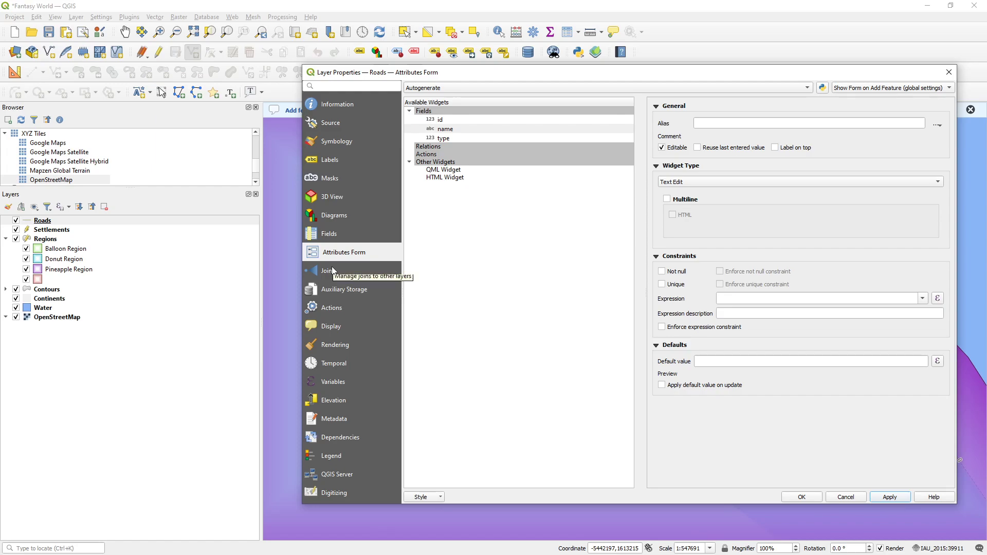
Look through the preset line symbols for the Roads layer and choose the topo road style
click(340, 141)
click(515, 105)
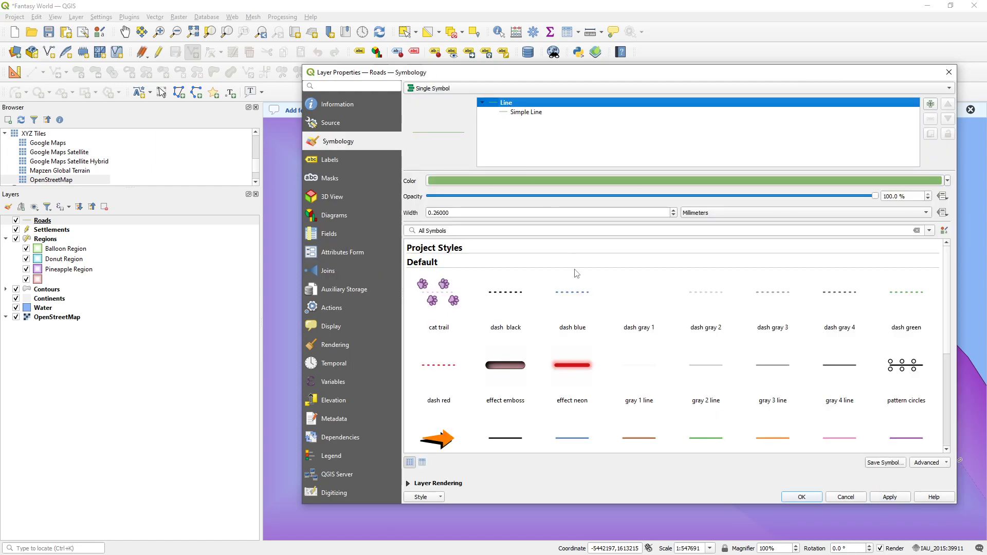
scroll(617, 360, down, 3)
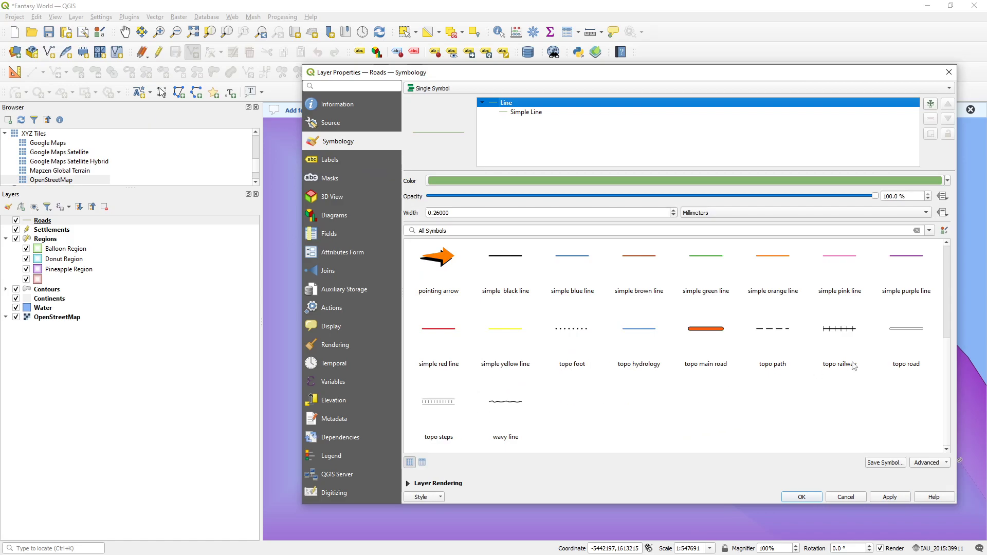
scroll(446, 272, up, 5)
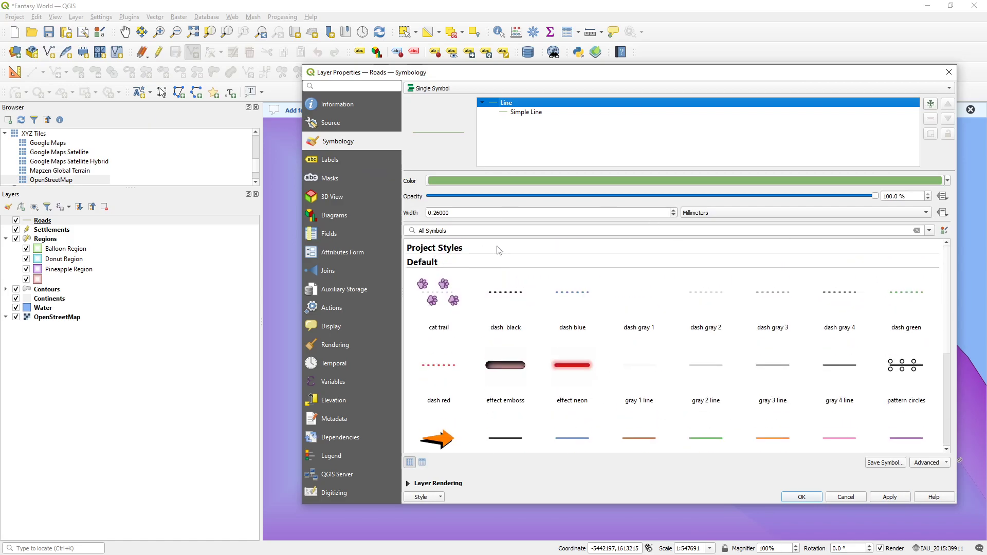
scroll(654, 401, down, 3)
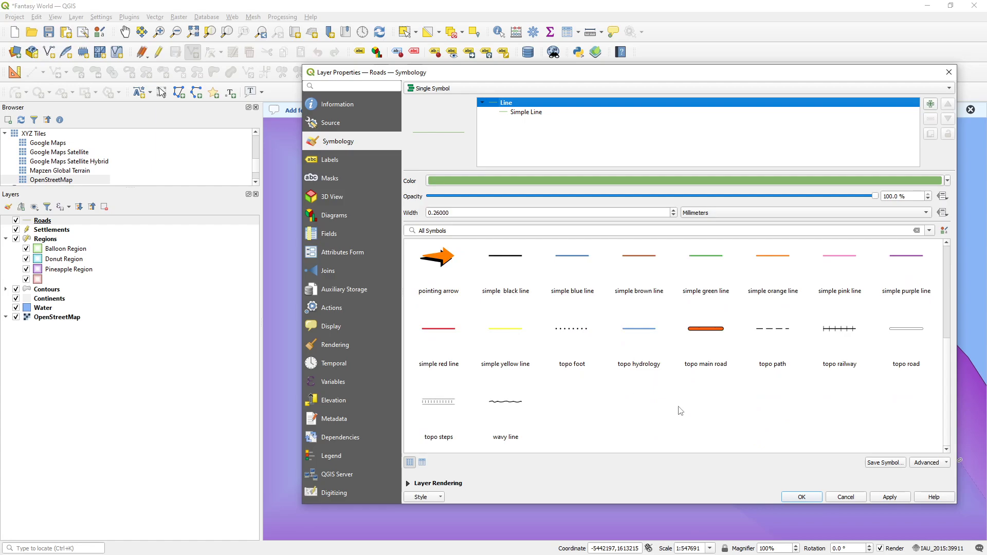
click(905, 339)
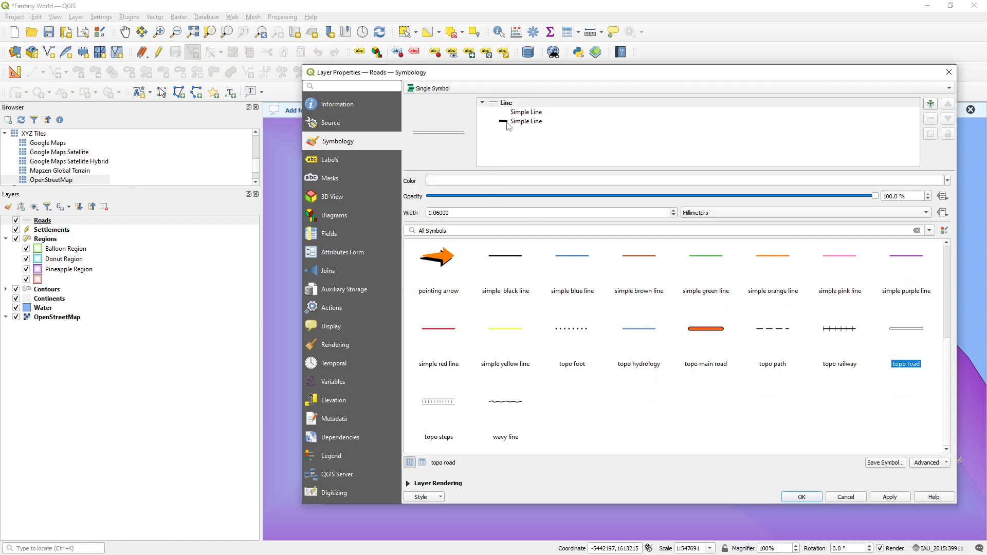
Compare the colours, stroke widths and available width units of the two simple lines that make up the road symbol
click(521, 113)
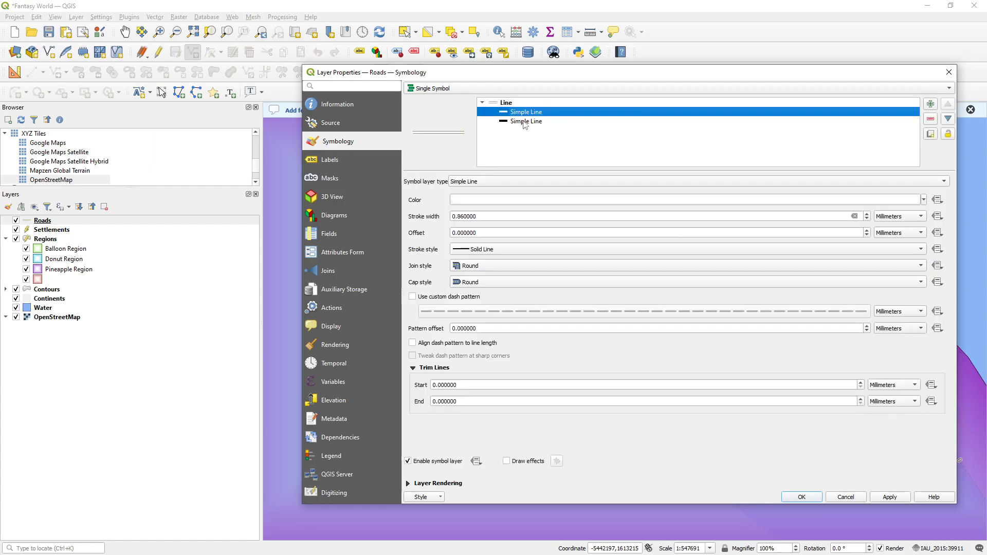
click(525, 123)
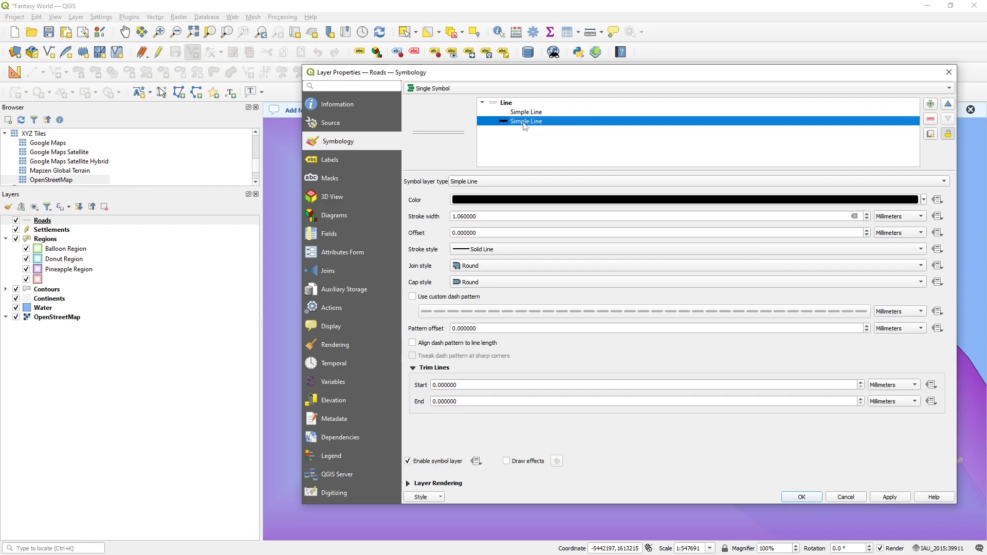
drag(474, 213, 426, 216)
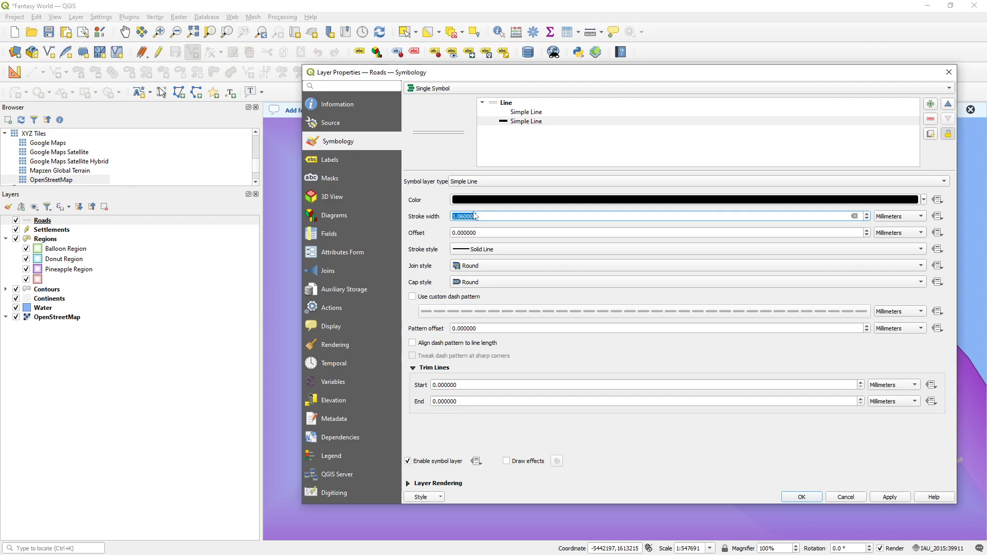
click(552, 113)
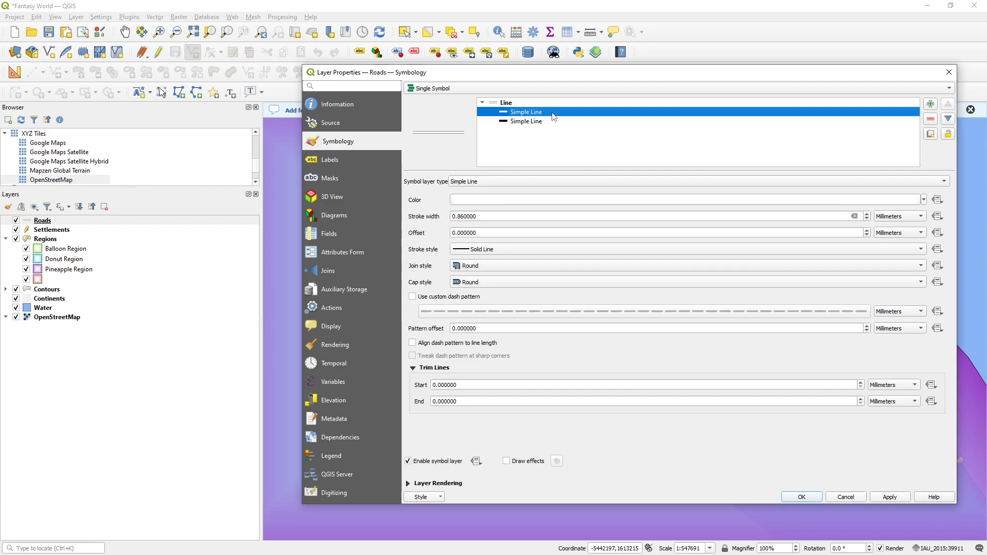
click(536, 122)
click(535, 113)
drag(451, 214, 401, 221)
click(537, 122)
click(524, 112)
click(513, 122)
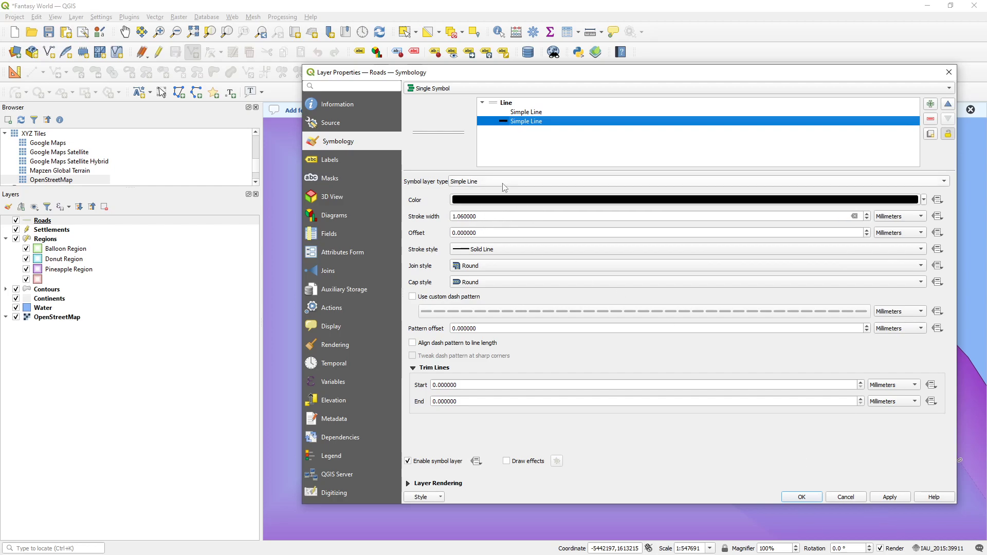
click(525, 112)
click(527, 122)
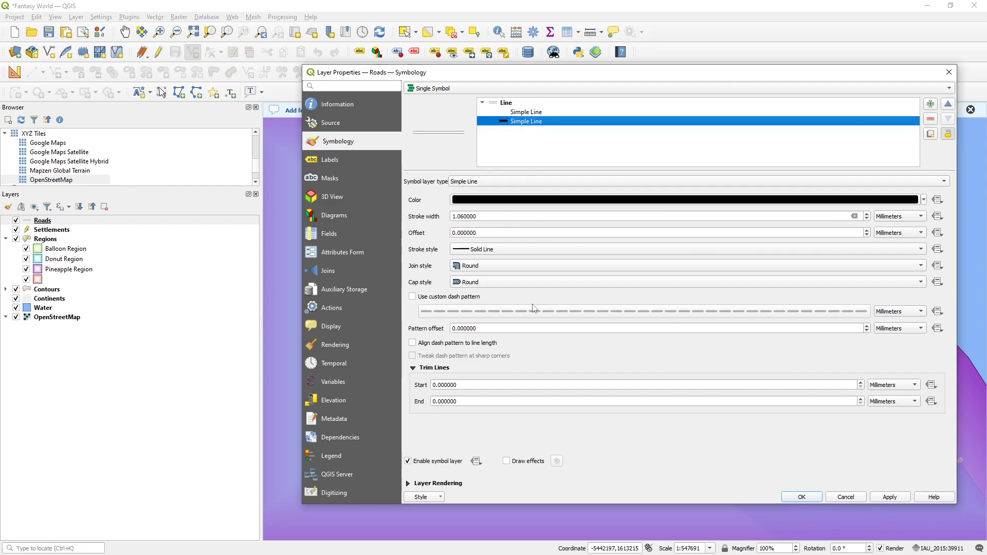
click(898, 217)
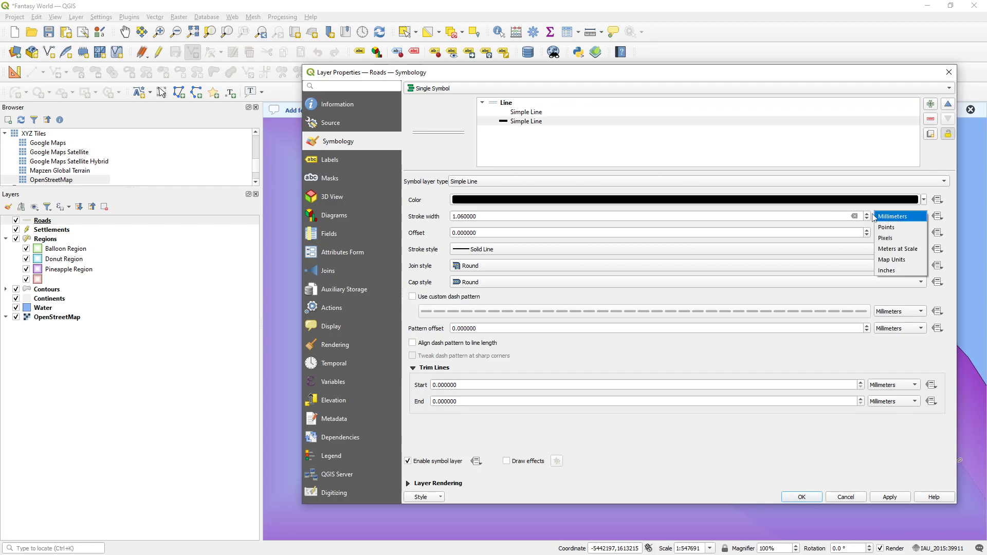
click(877, 216)
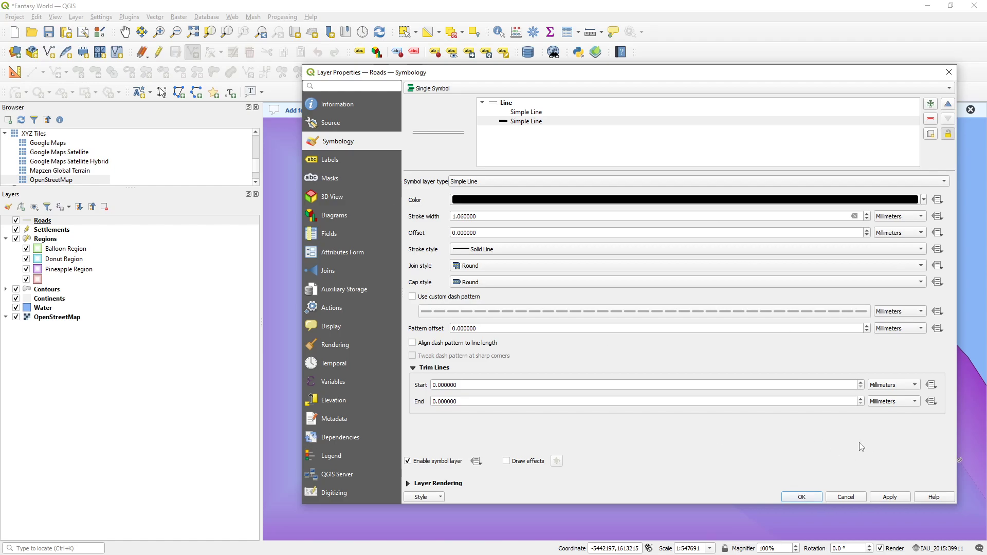
Accept the Roads layer properties and save the project
click(805, 496)
click(49, 32)
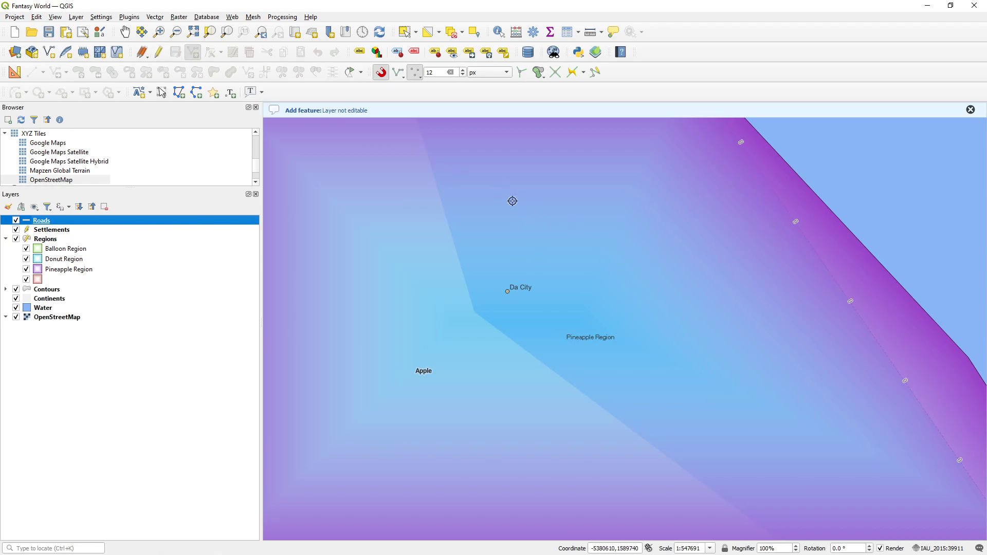
Enable editing on the Roads layer and draw a curving road east of Da City, running southeast through the Pineapple Region
click(159, 52)
click(519, 196)
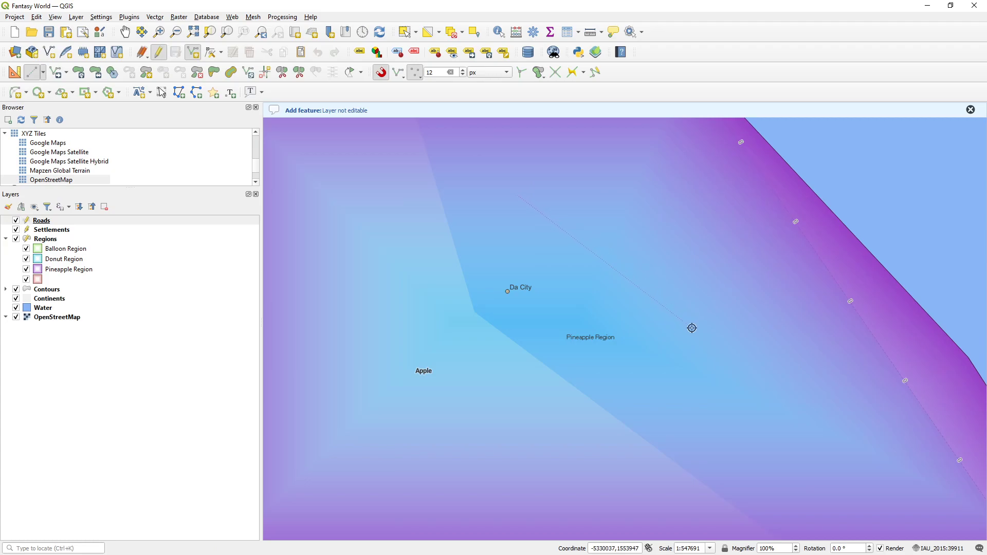
mouse_move(540, 201)
mouse_down()
mouse_move(593, 231)
mouse_move(734, 368)
mouse_move(831, 375)
mouse_move(877, 412)
mouse_move(880, 433)
mouse_up()
right_click(880, 433)
Give the new road the id 1 and the name Banana Street, and accept its attributes
text(1)
click(666, 293)
text(Banana Street)
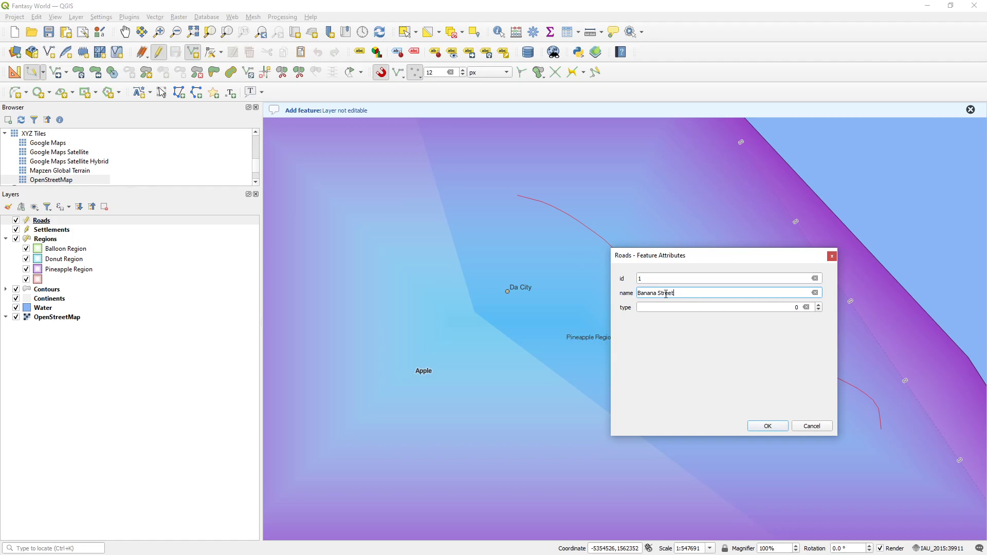
key(Return)
Change the stroke width unit of both simple lines in the Roads symbol to Meters at Scale
drag(585, 242, 494, 216)
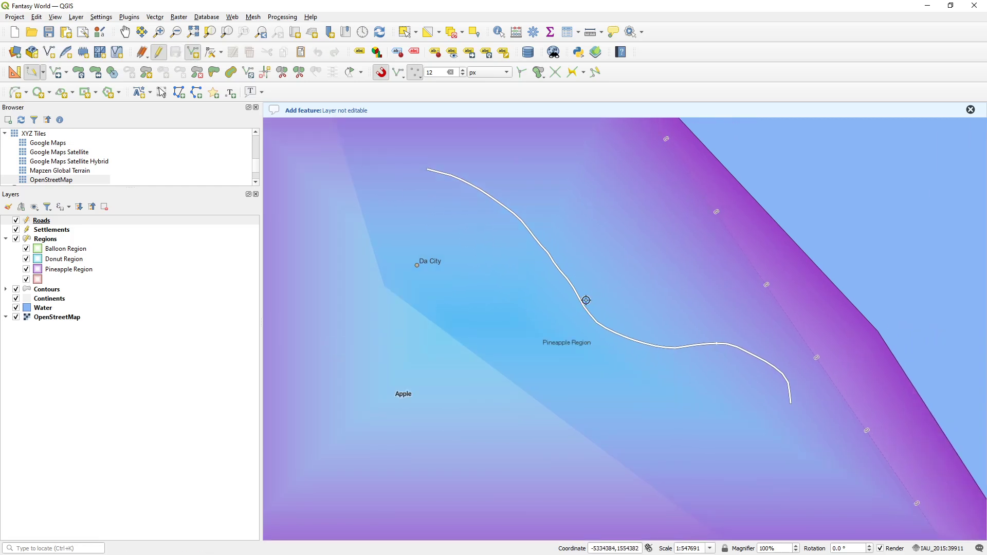
scroll(587, 299, up, 1)
scroll(586, 300, up, 3)
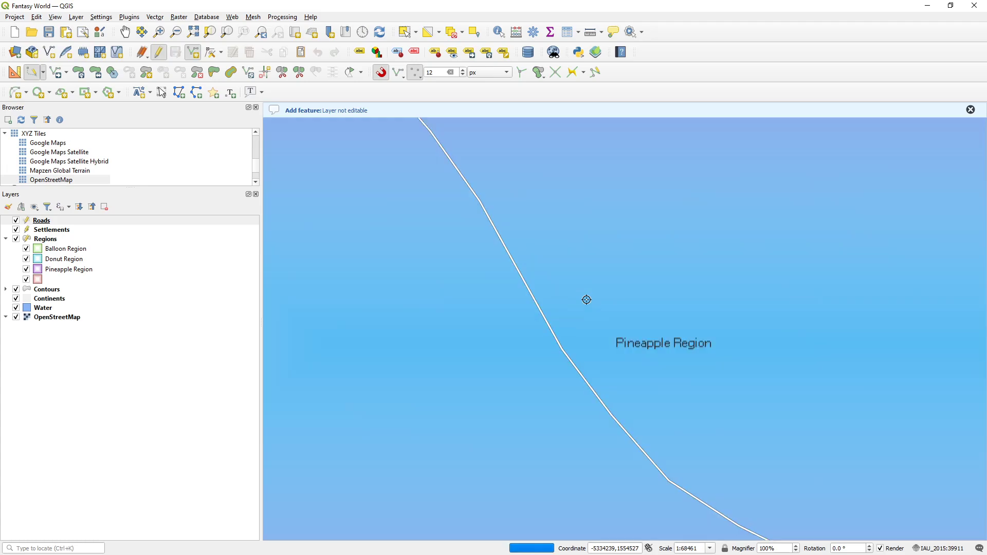
scroll(565, 302, down, 4)
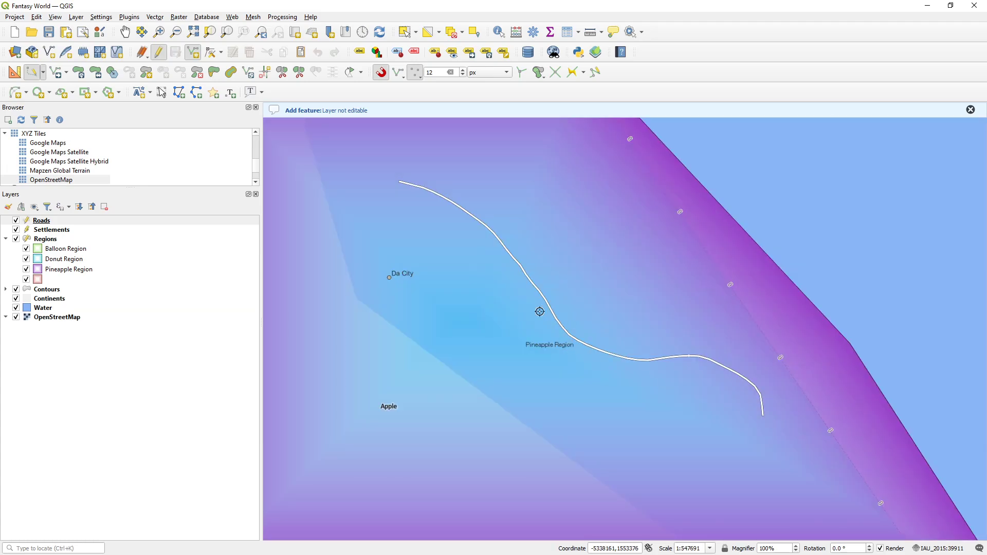
click(41, 221)
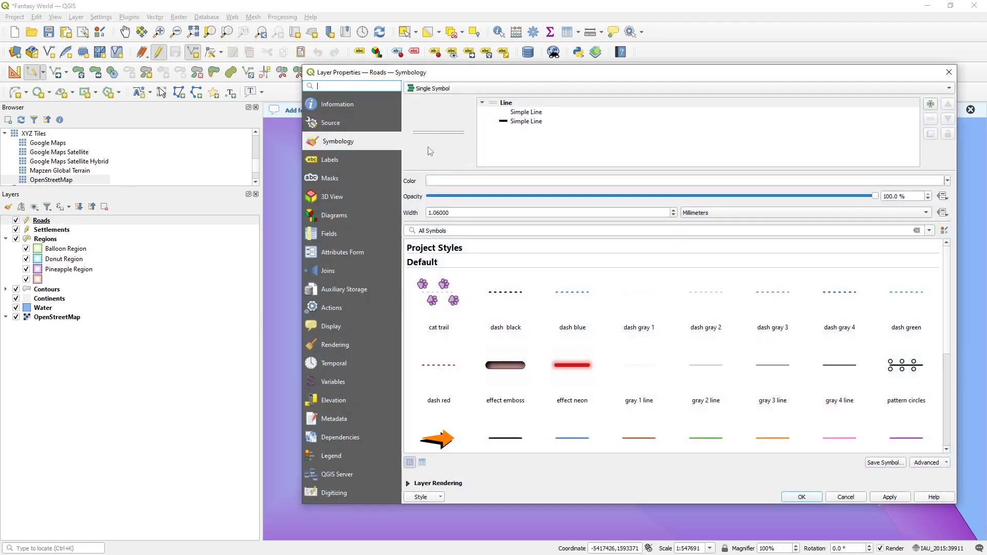
click(519, 105)
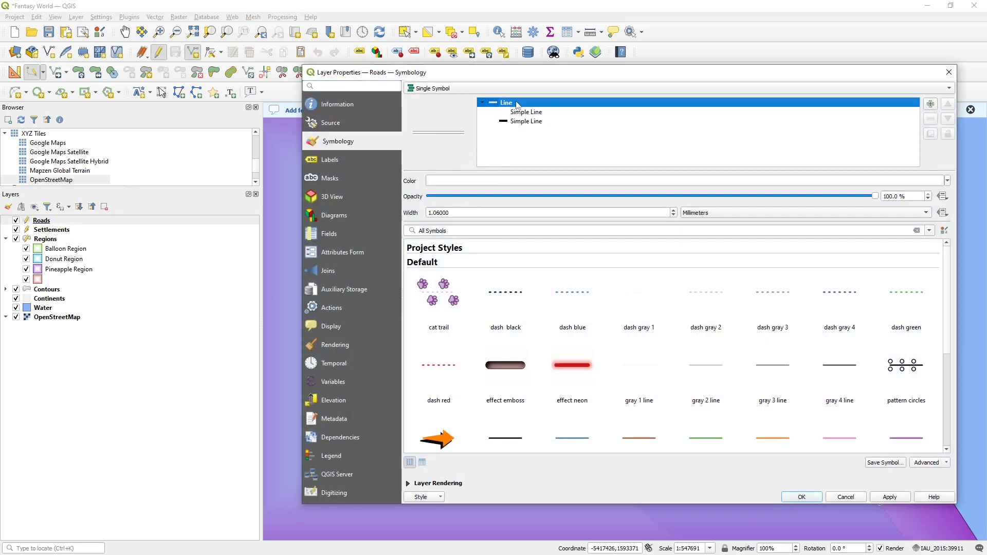
click(526, 112)
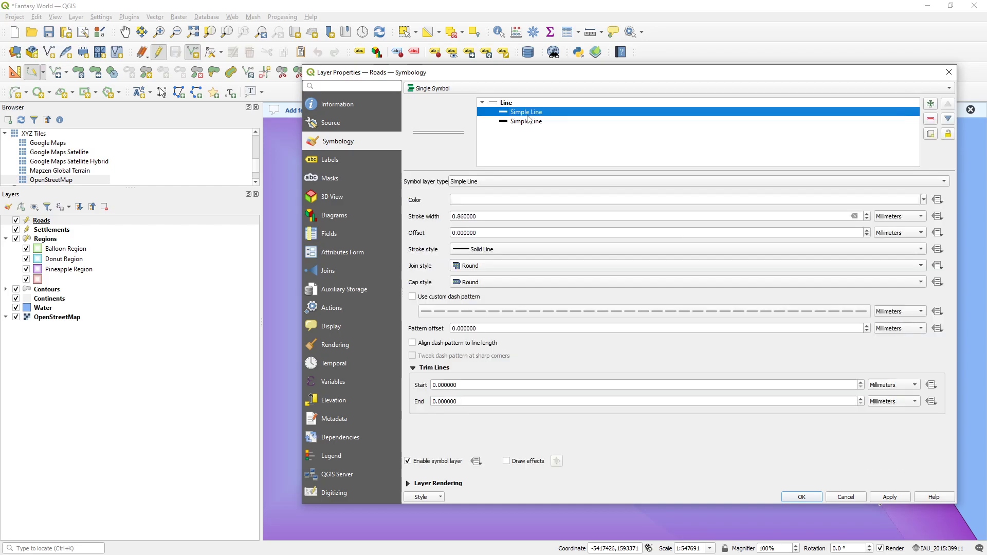
click(898, 217)
click(903, 249)
click(554, 122)
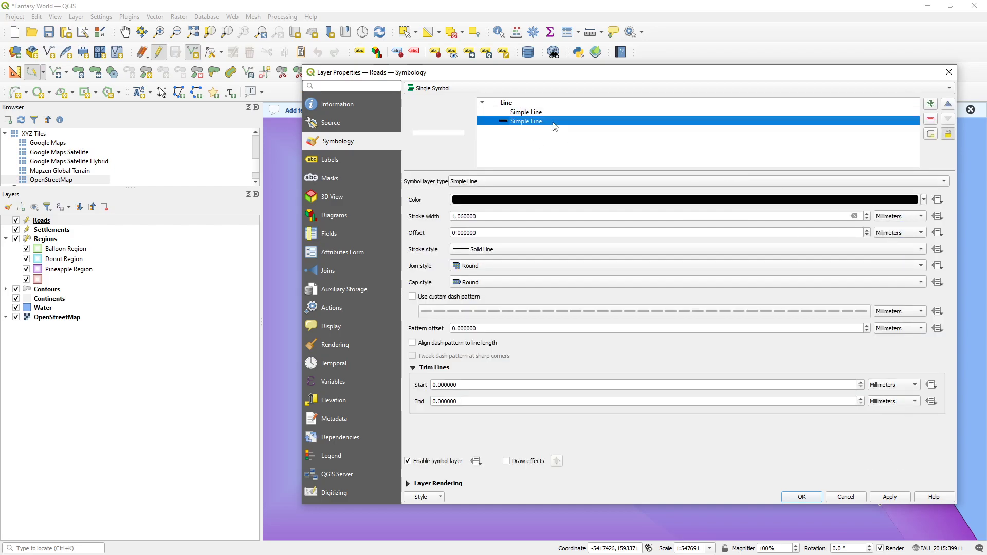
click(901, 219)
click(897, 249)
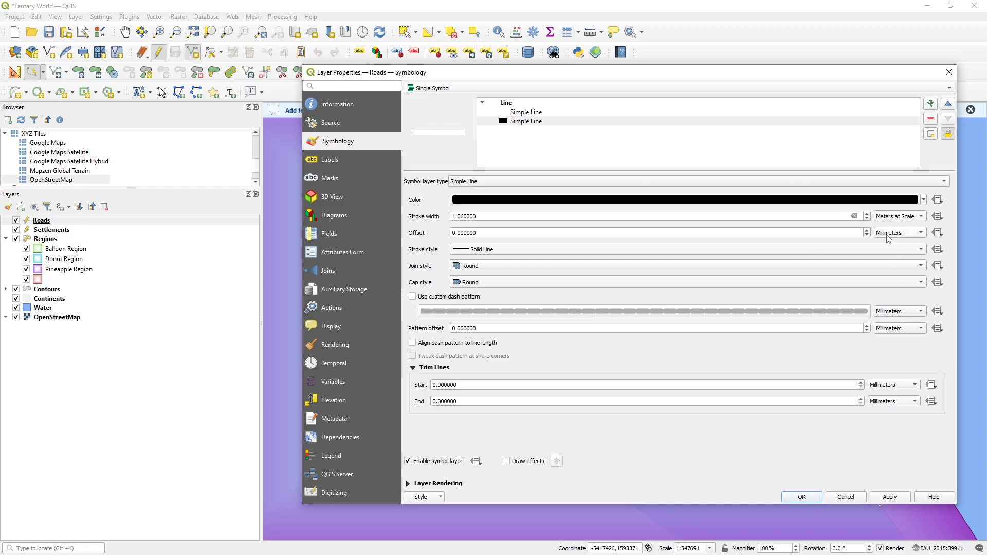
Set the stroke width of the black simple line in the Roads symbol to 7 meters at scale
click(529, 113)
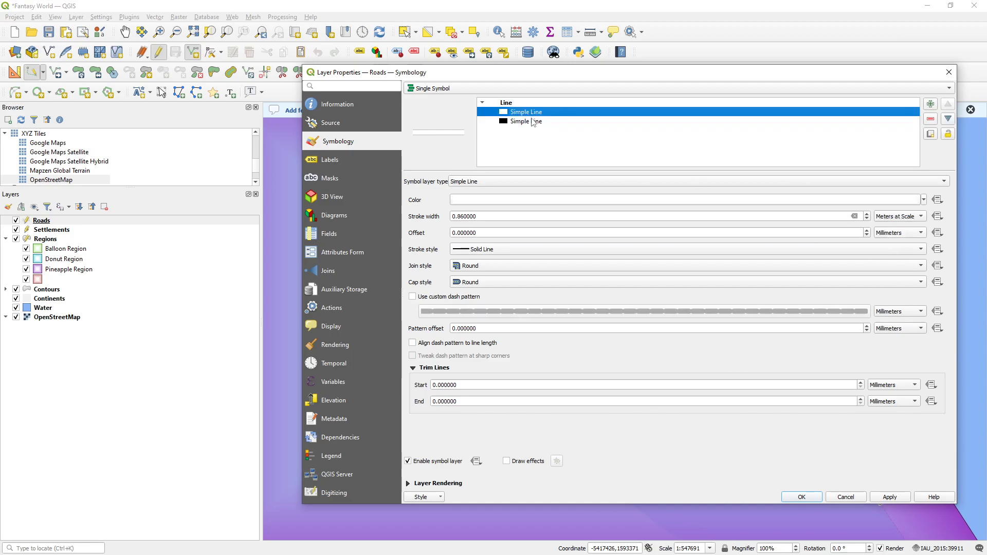
click(535, 124)
click(535, 115)
drag(489, 216, 367, 218)
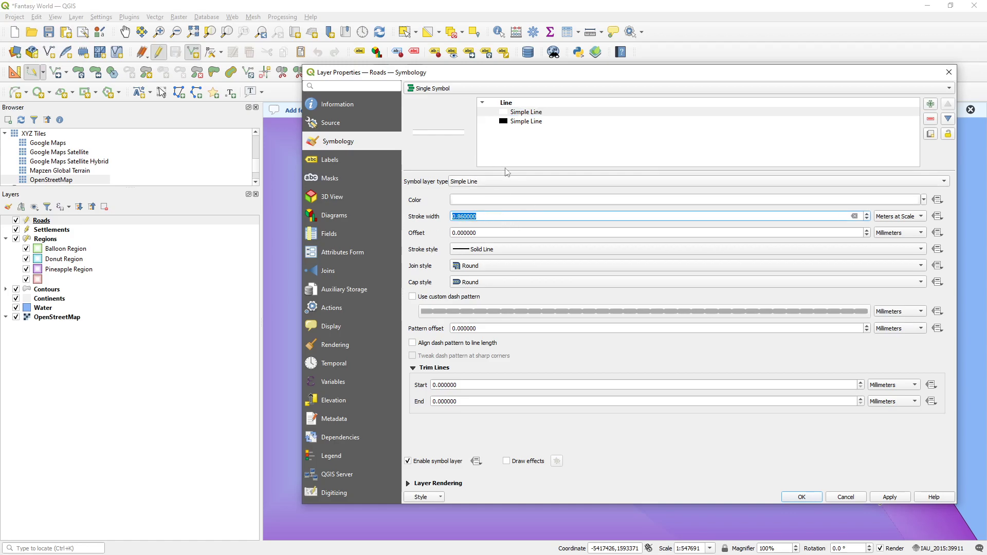
click(530, 122)
drag(486, 217, 444, 216)
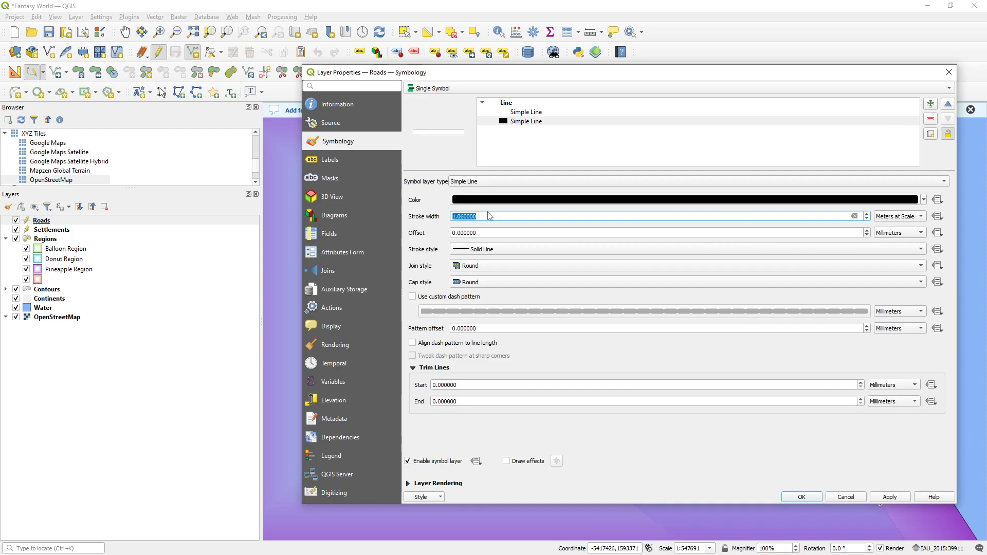
drag(490, 216, 439, 217)
text(7)
key(Tab)
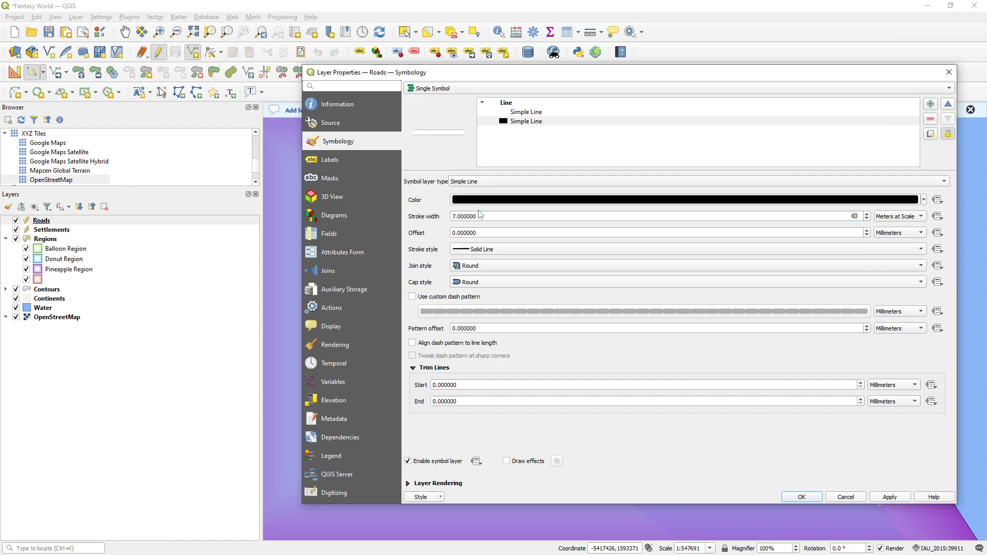
click(474, 215)
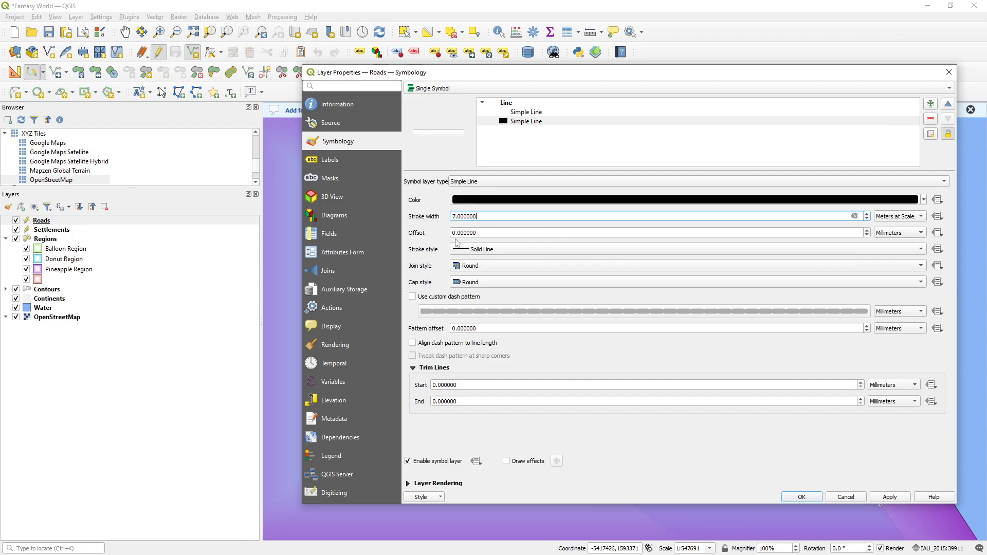
click(528, 121)
click(534, 113)
click(535, 123)
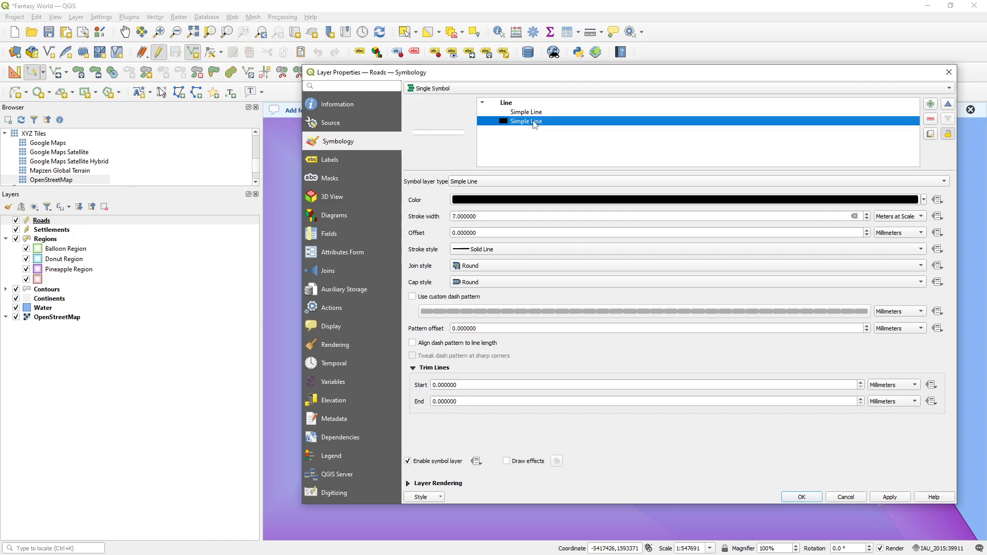
Accept the Roads symbology, save the project and inspect the drawn road up close
click(801, 497)
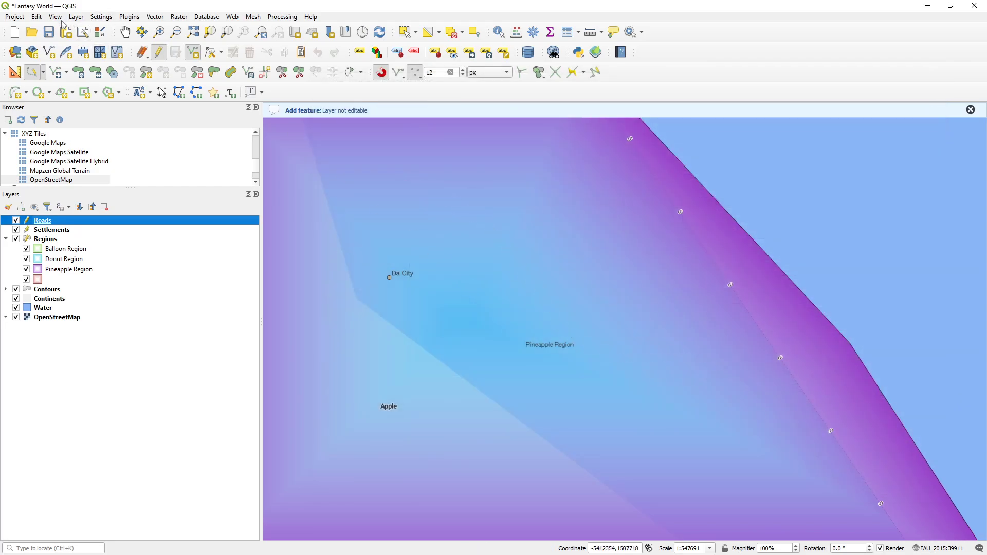
click(49, 33)
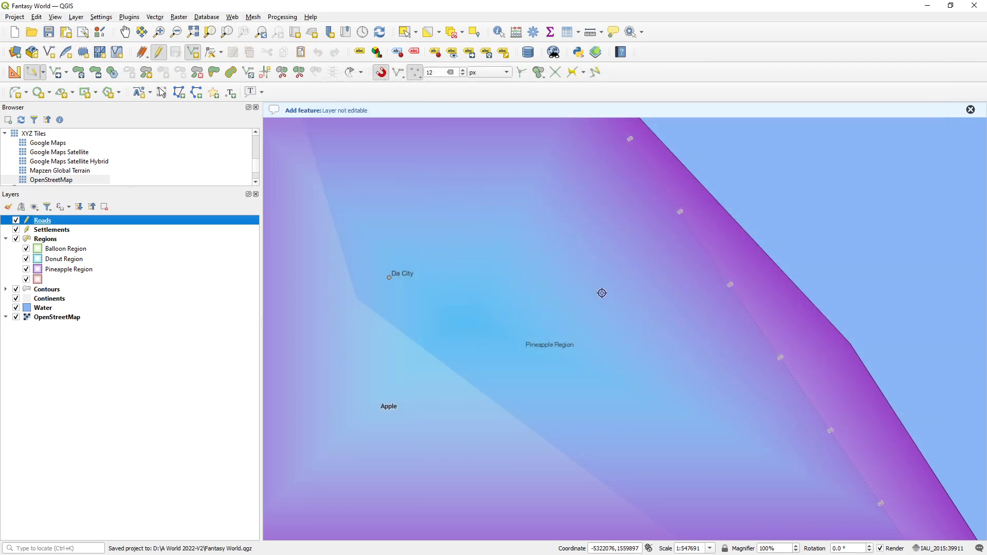
scroll(602, 293, up, 1)
scroll(507, 347, up, 4)
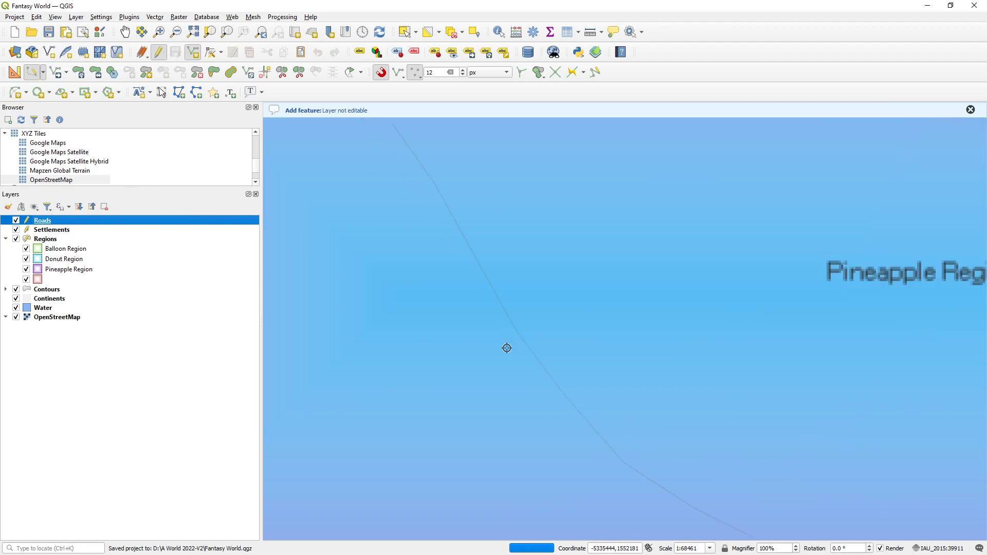
scroll(555, 309, up, 6)
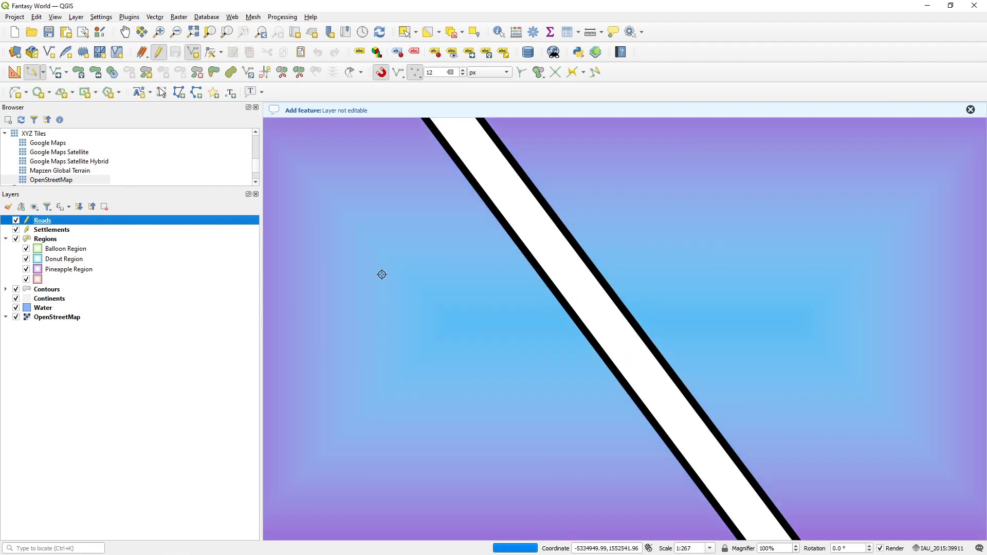
Turn on single labels for the Roads layer, using the name field as the value
double_click(45, 223)
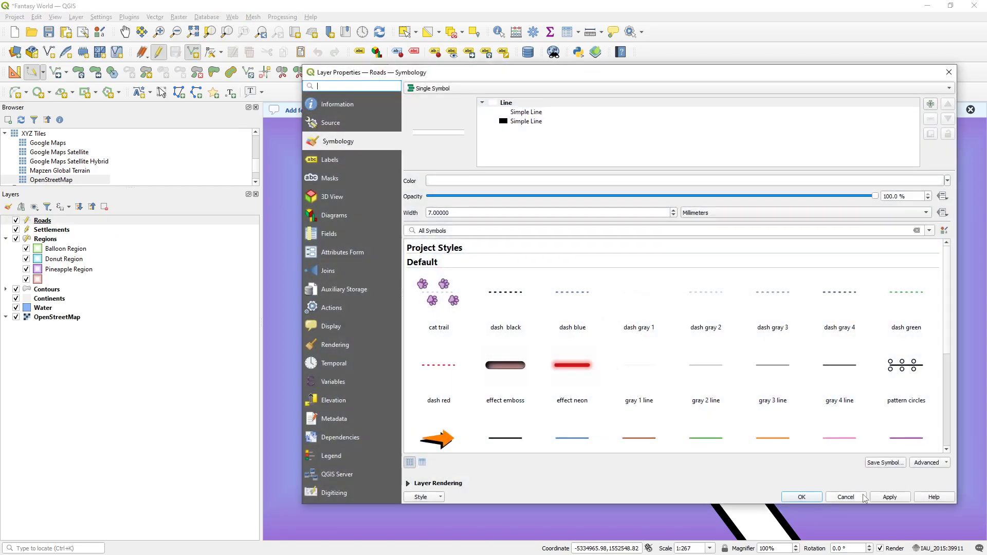
click(330, 160)
click(453, 89)
click(452, 89)
click(455, 89)
click(446, 110)
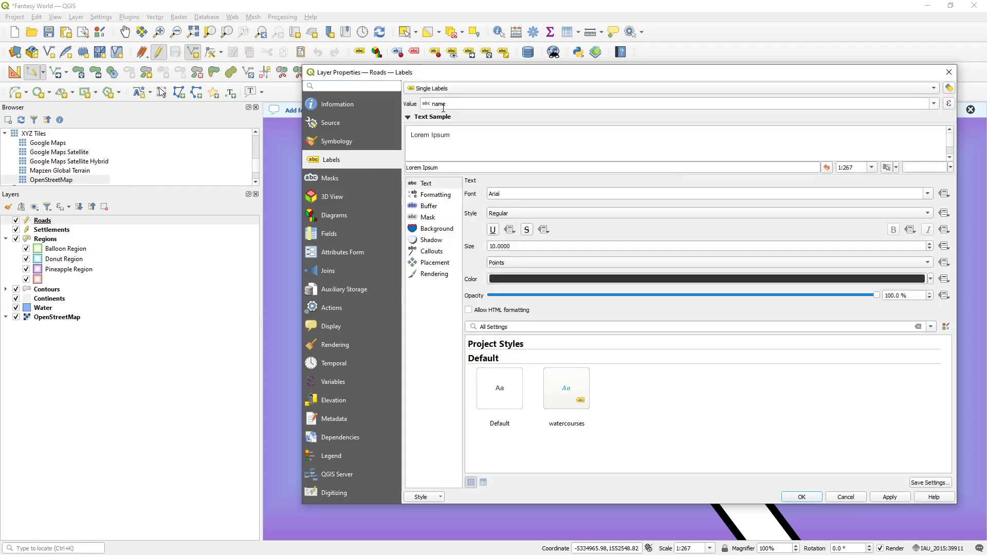
Set the font of the road labels to Roboto in the Bold style
click(540, 195)
key(ctrl+a)
text(Rob)
key(Tab)
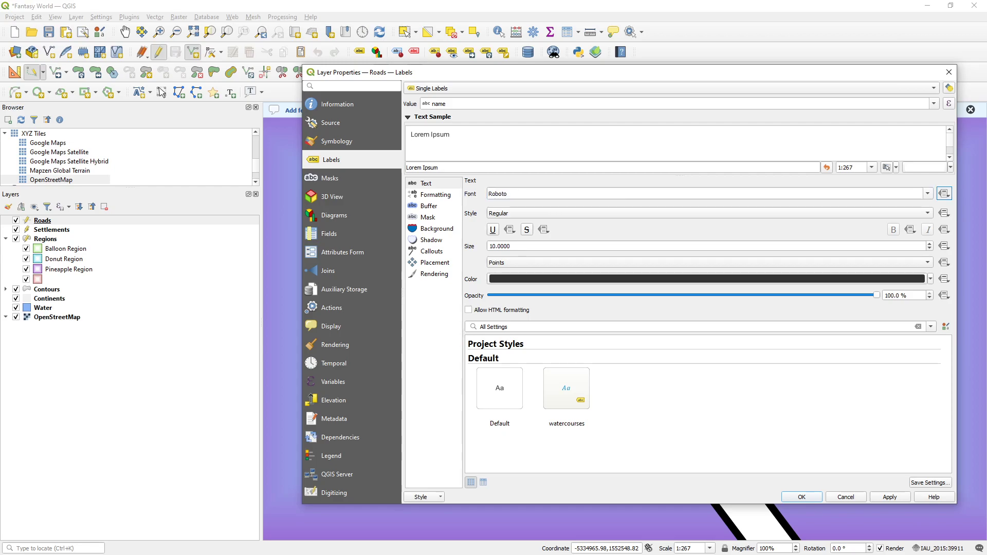
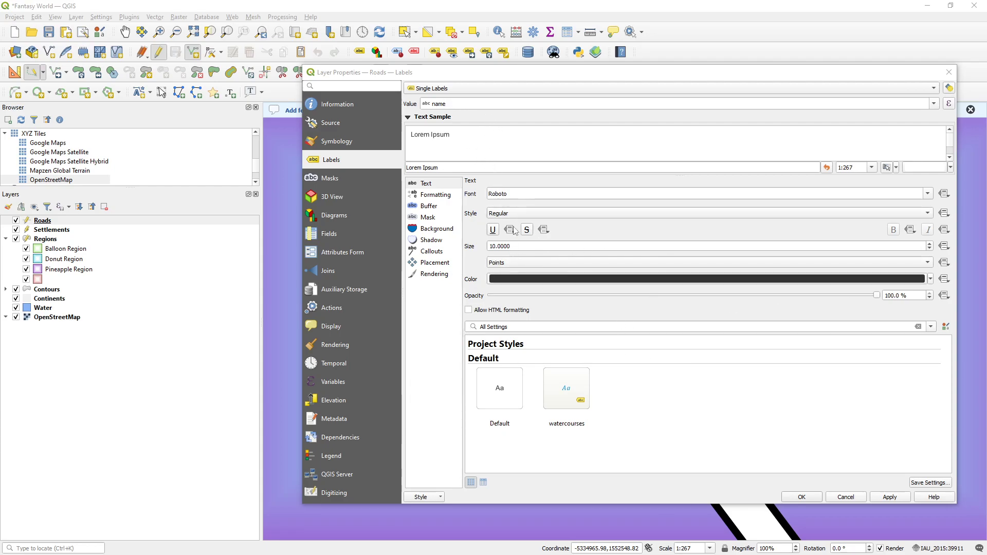
click(531, 212)
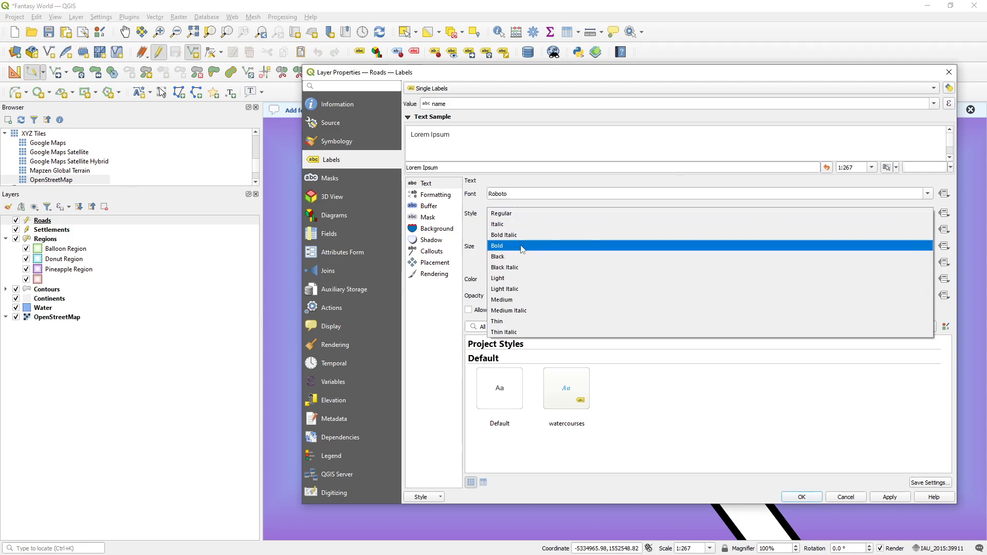
click(514, 244)
Add a text buffer with 40% opacity to the road labels, accept the properties and save the project
click(431, 206)
click(486, 193)
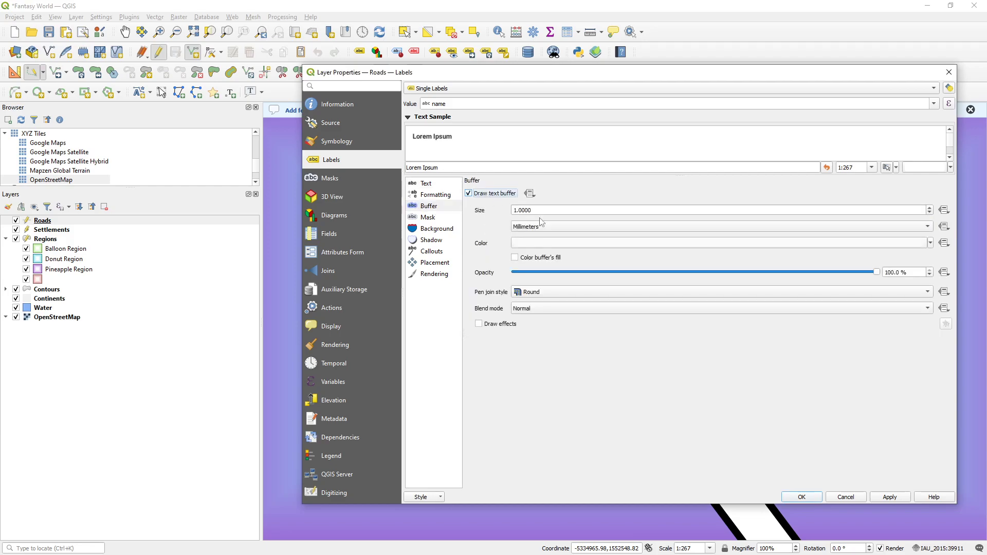
drag(543, 211, 460, 205)
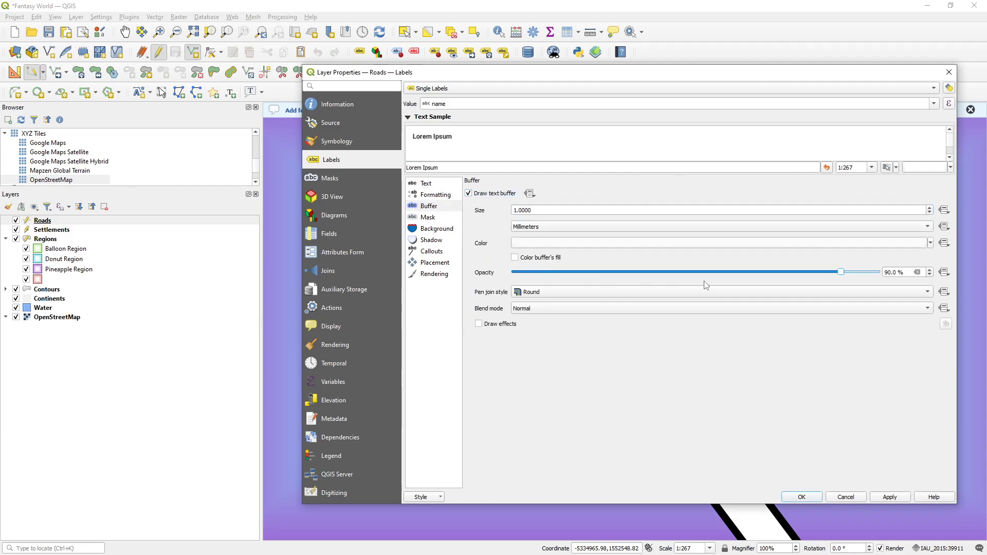
drag(876, 272, 649, 274)
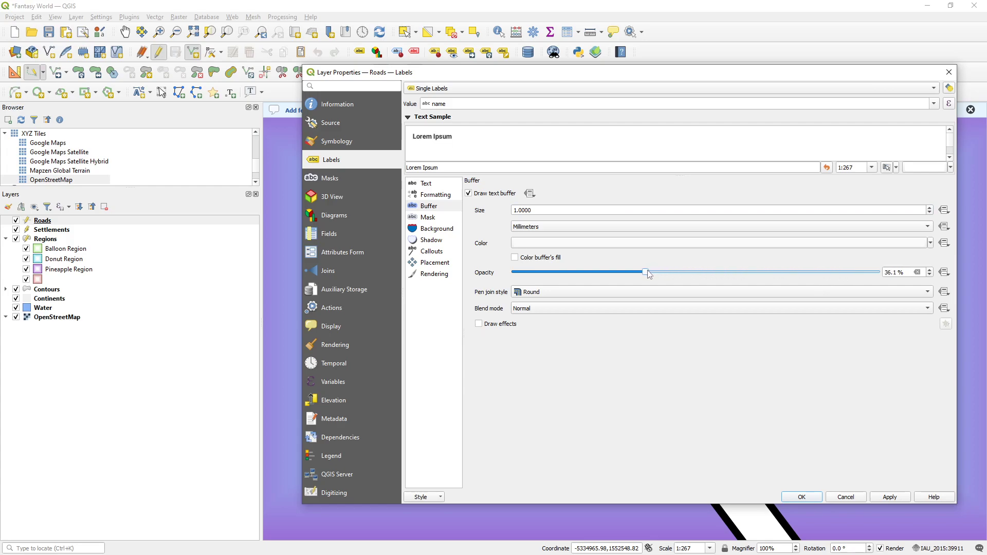
double_click(894, 272)
text(40)
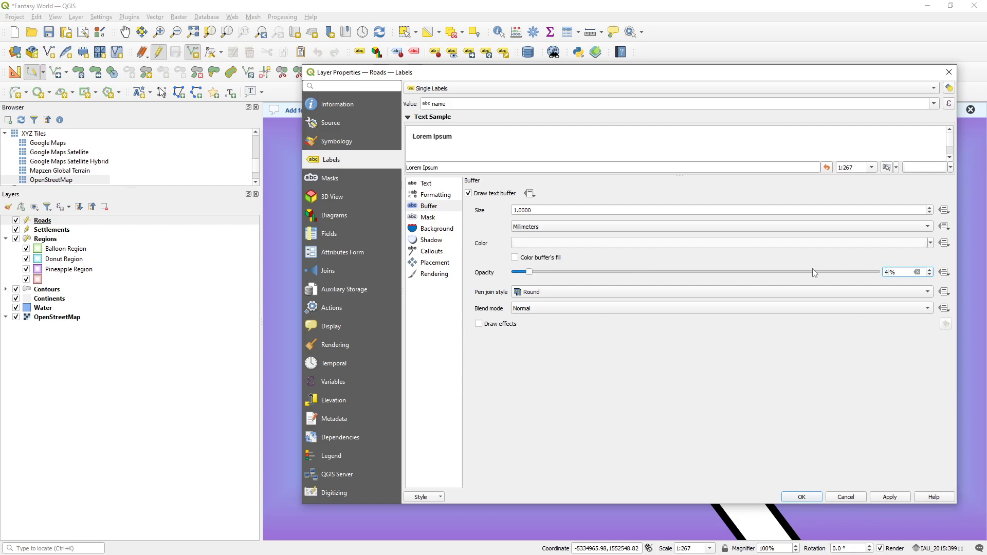
key(Return)
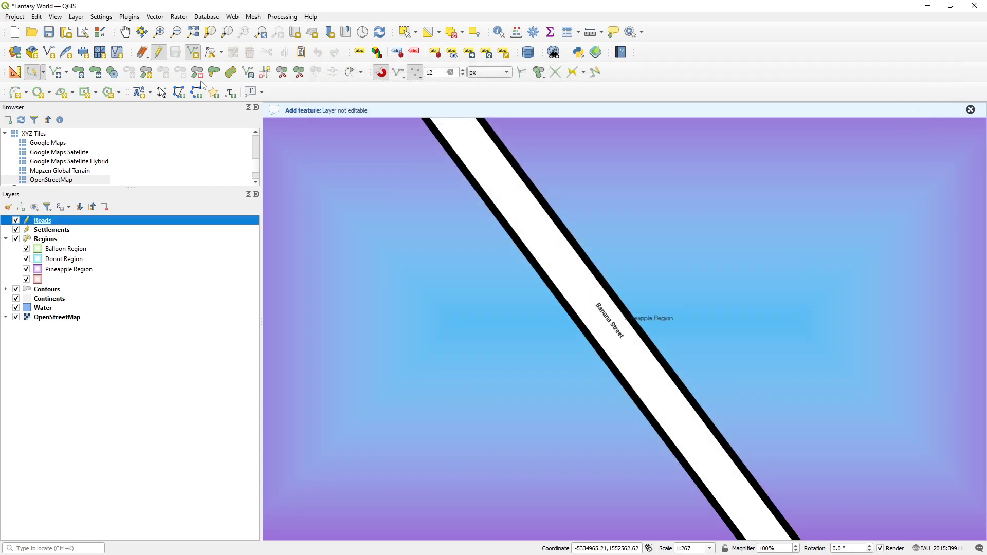
click(48, 31)
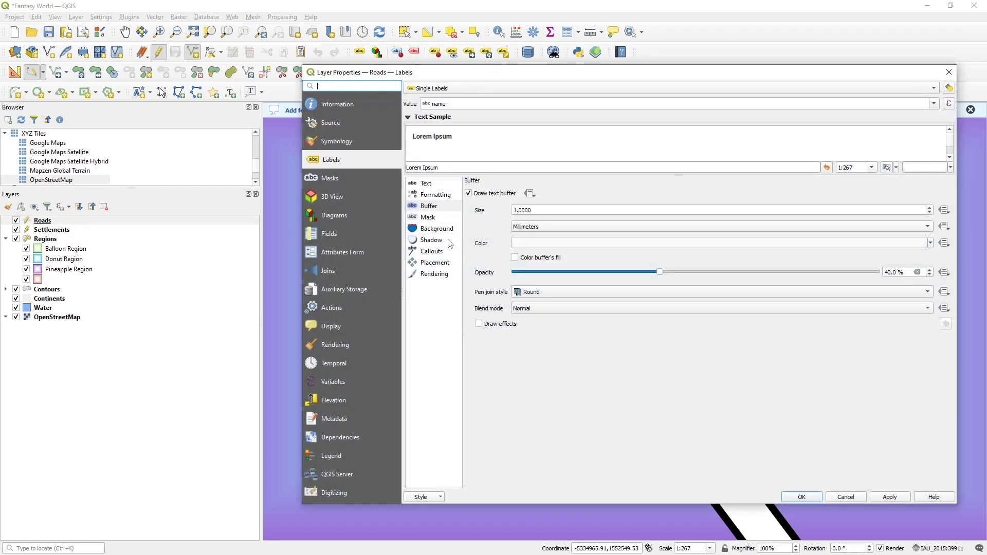
Set the road label placement to Curved, allowing only the on-line position, and accept the layer properties
click(445, 263)
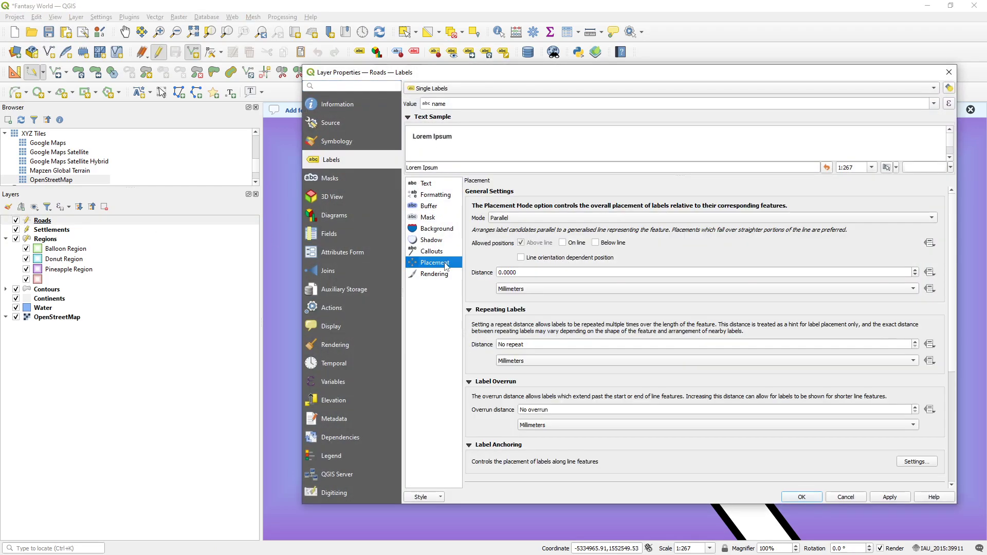
click(520, 218)
click(518, 232)
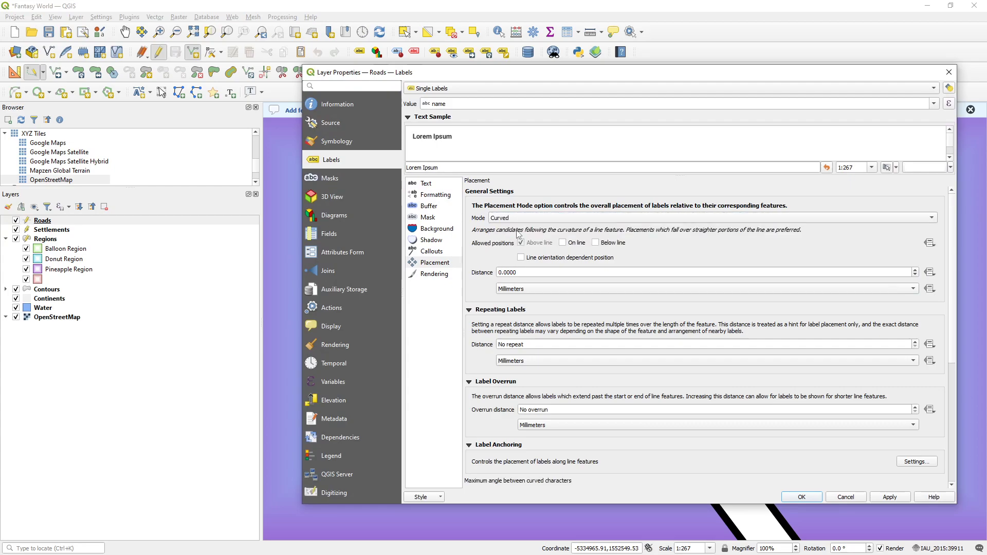
click(567, 243)
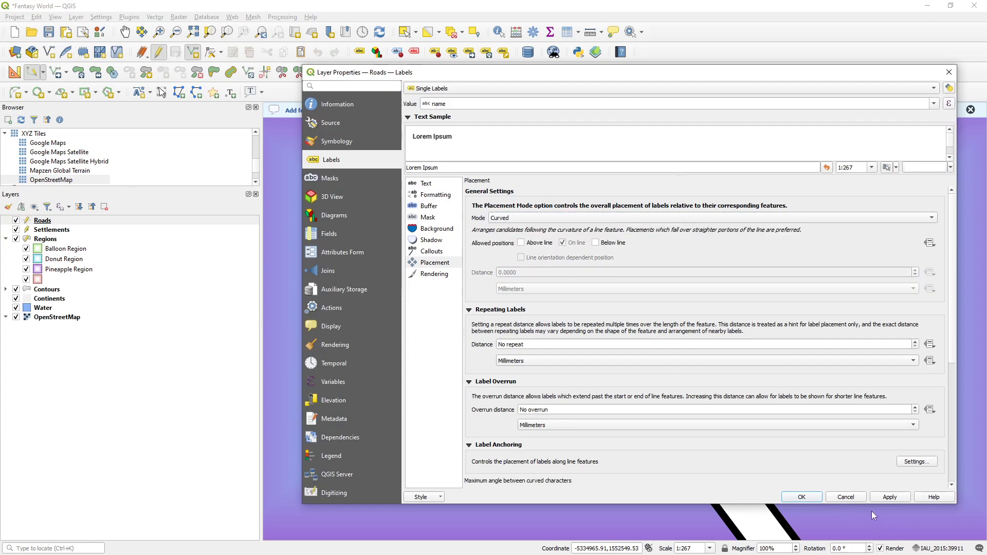
click(799, 498)
drag(594, 346, 535, 324)
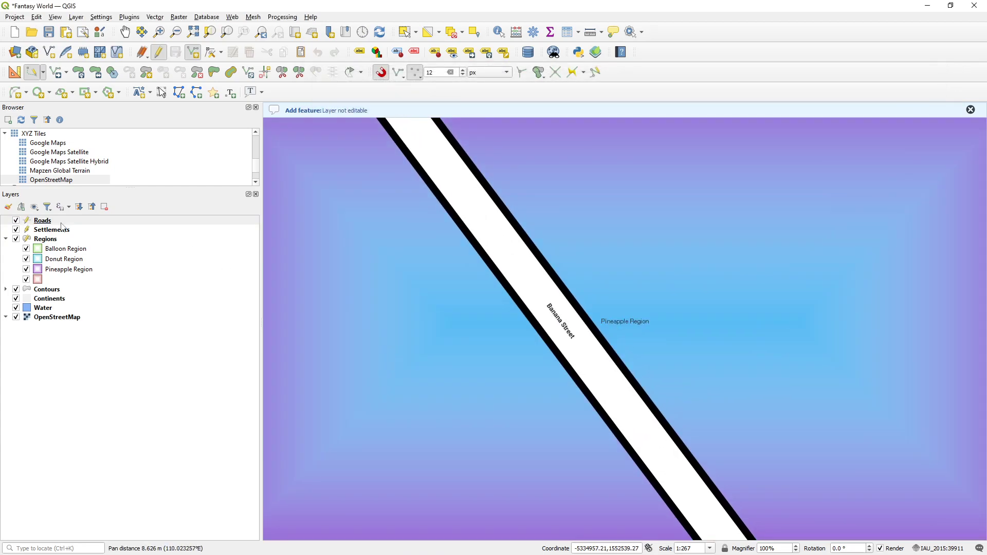
Check the text settings of the Roads layer labels, accept the layer properties and save the project
click(61, 224)
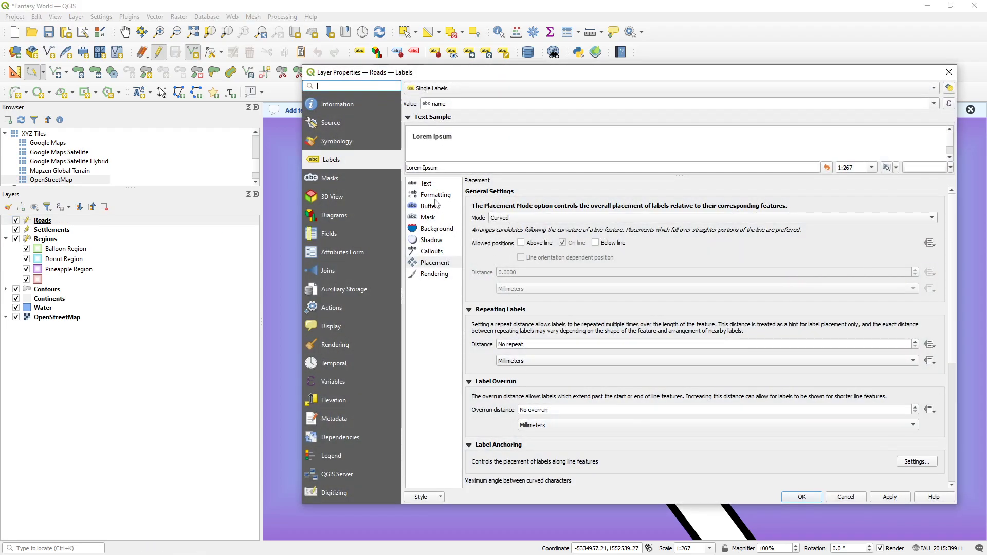
click(429, 184)
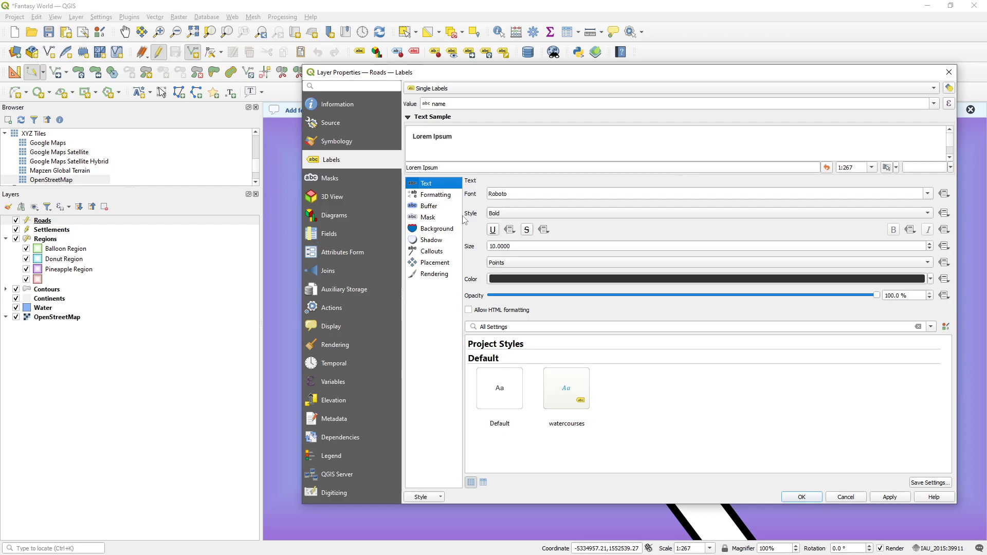
click(803, 497)
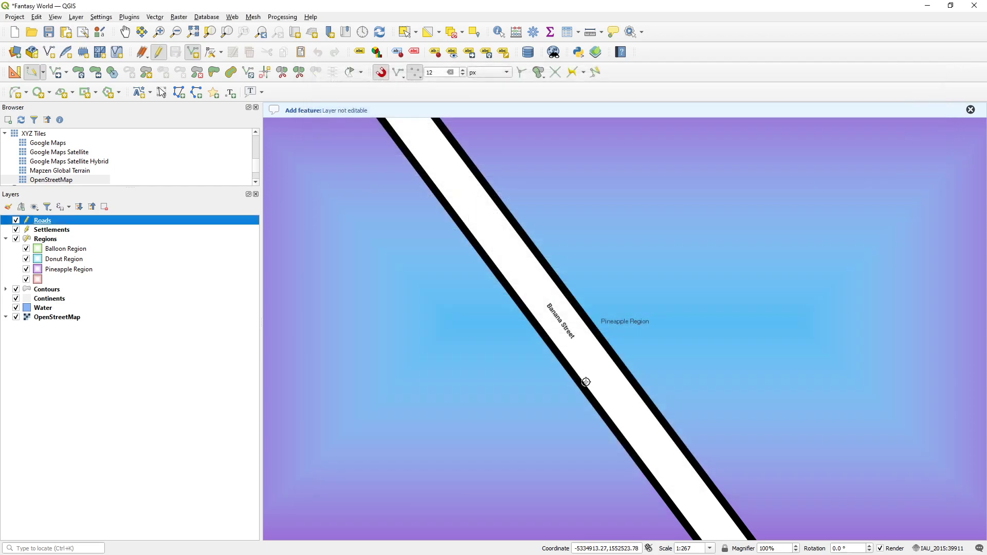
click(49, 32)
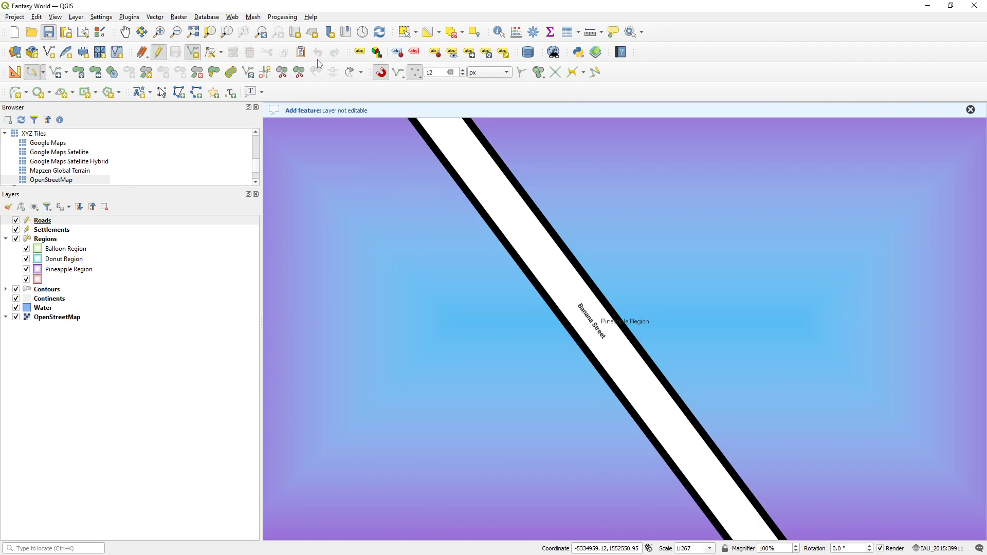
Switch the snapping type from Vertex to Segment so new roads can snap anywhere along Banana Street
click(402, 77)
click(402, 77)
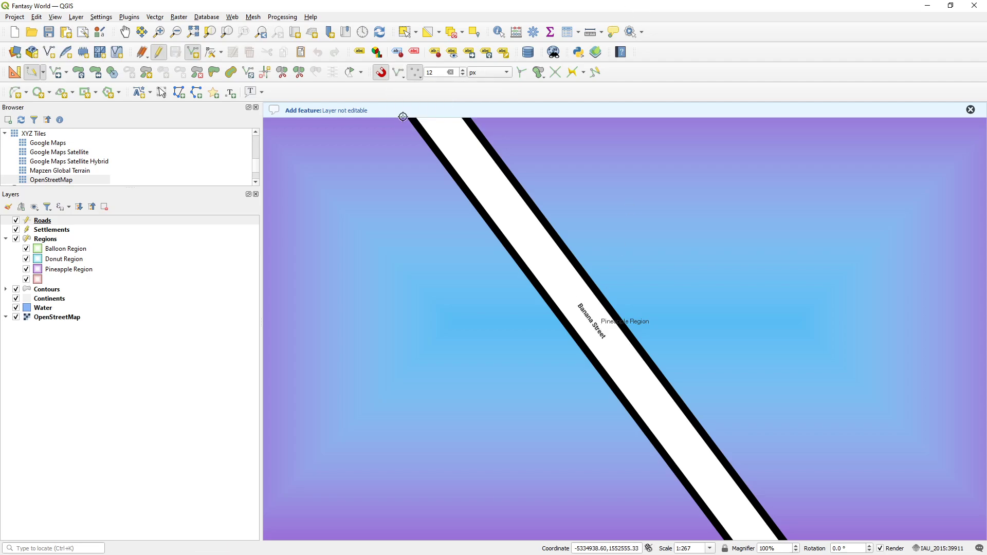
click(404, 77)
click(419, 76)
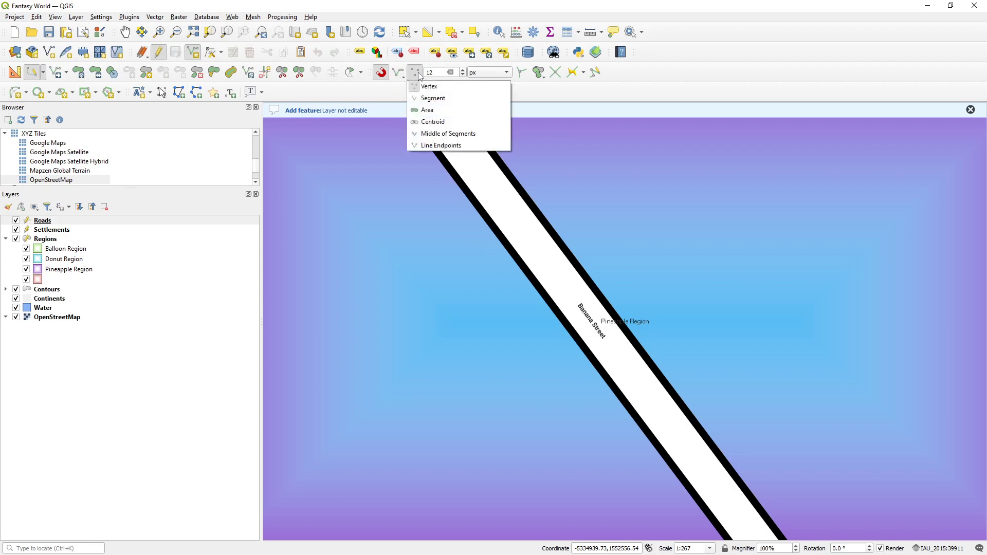
click(424, 97)
click(434, 7)
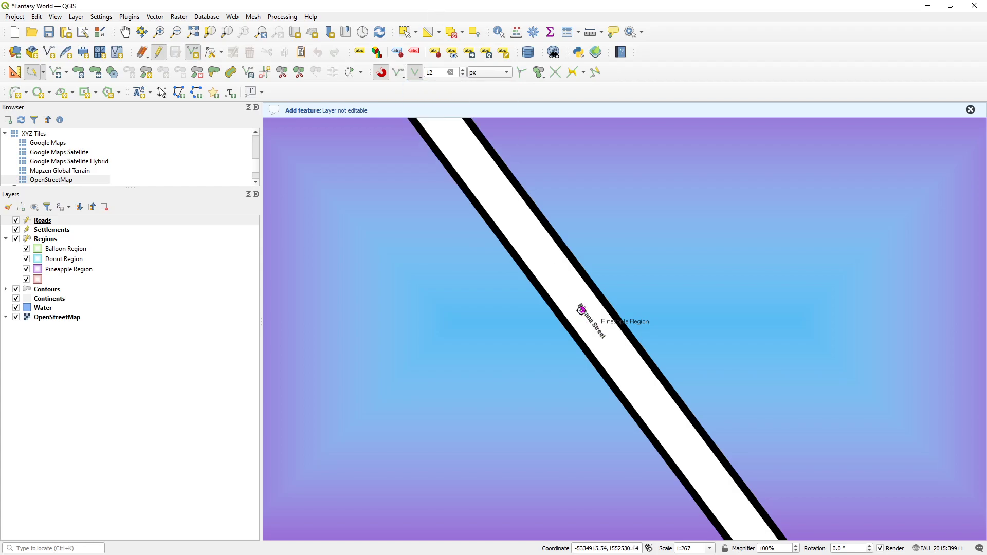
Draw a curved road branching west off Banana Street, name it Chicken Street, and save the project and the Roads layer edits
mouse_move(546, 271)
mouse_down()
mouse_move(756, 269)
mouse_move(807, 258)
mouse_move(780, 297)
mouse_move(707, 293)
mouse_move(473, 206)
mouse_move(305, 255)
mouse_move(296, 326)
mouse_move(373, 466)
mouse_up()
scroll(725, 304, down, 1)
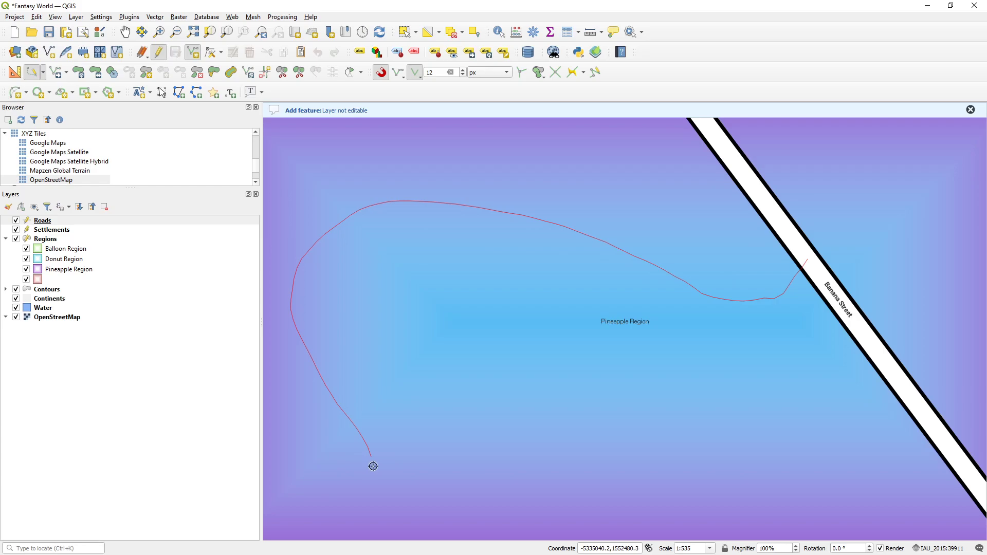
right_click(373, 467)
click(659, 308)
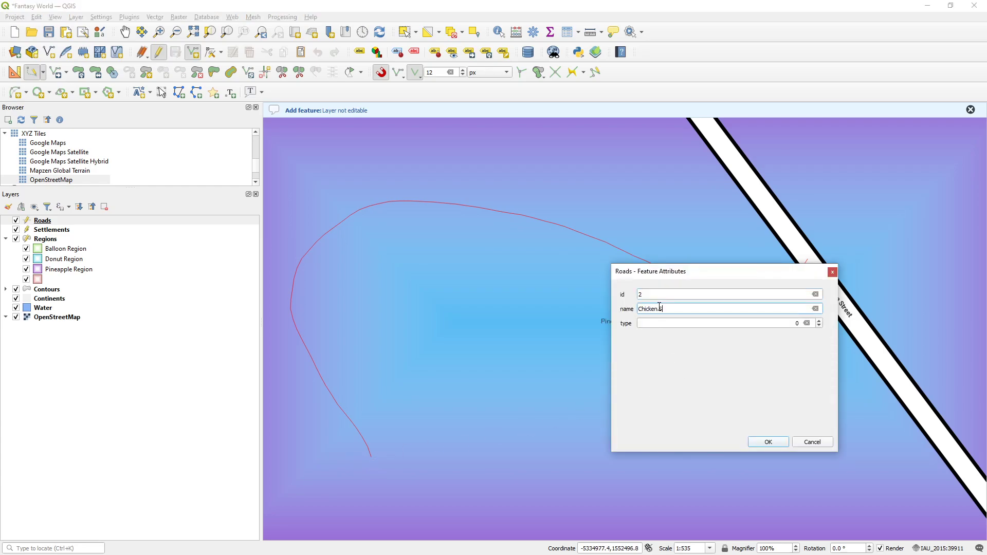
text(Chicken Street)
key(Tab)
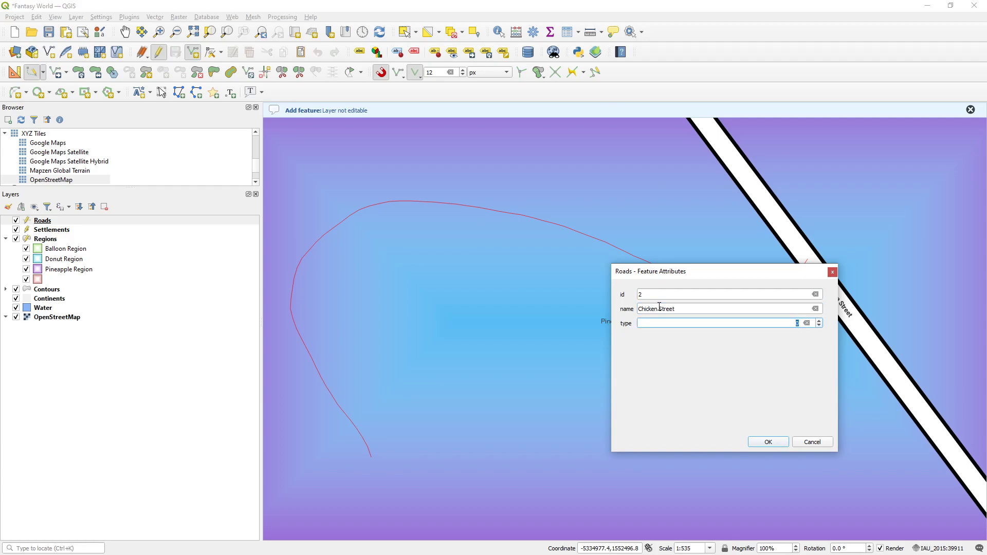
key(Return)
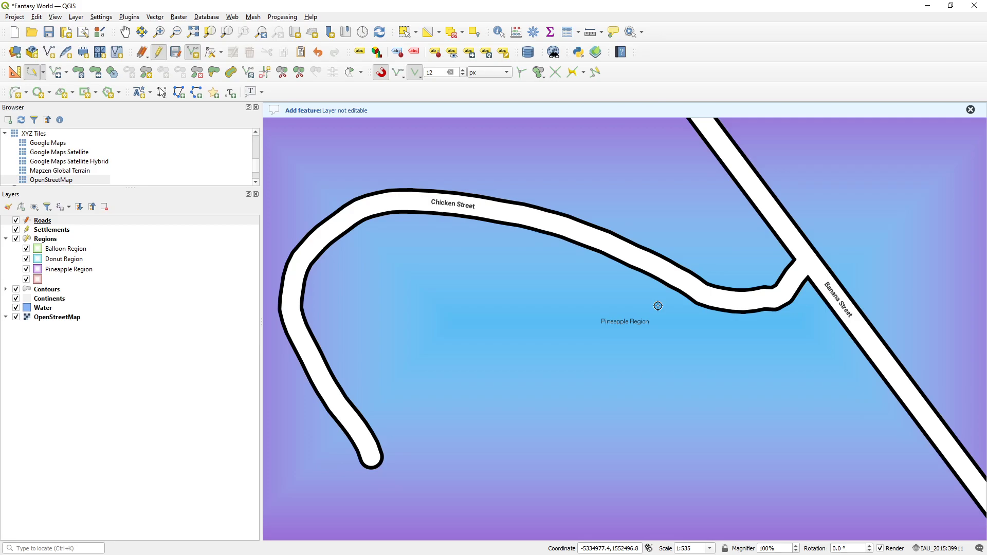
click(49, 32)
click(175, 52)
Disable symbol levels for the Roads line symbol, accept the layer properties and inspect the junction of Chicken Street and Banana Street
click(52, 223)
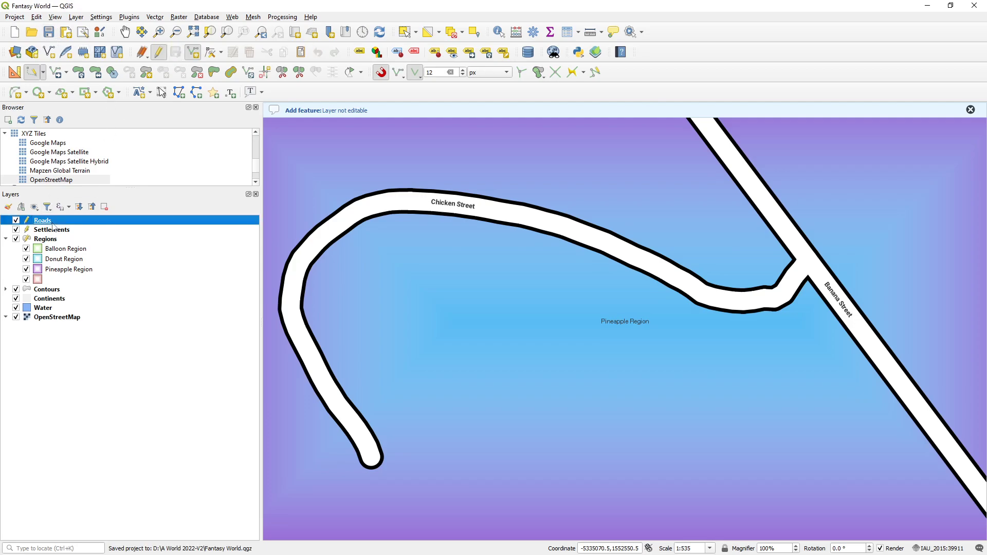
double_click(86, 220)
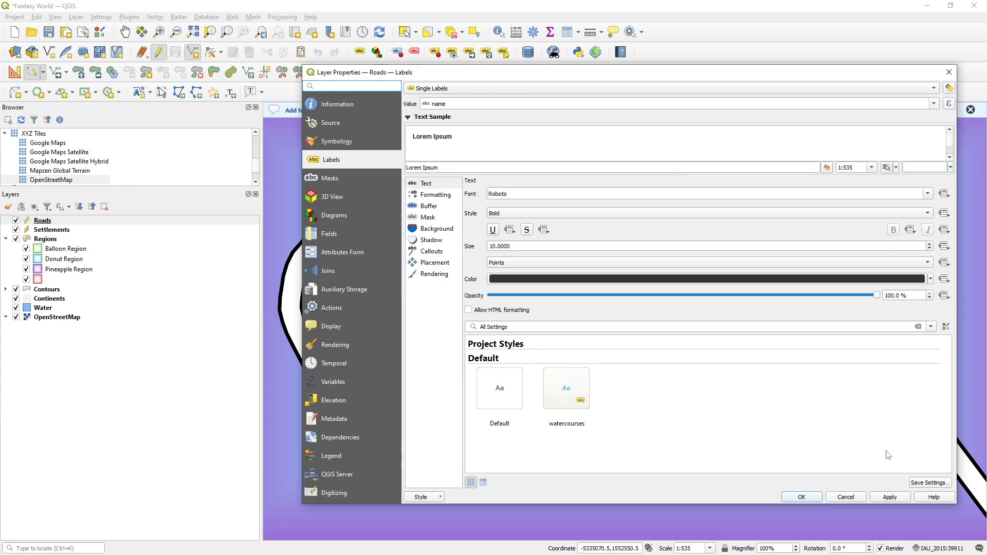
click(335, 141)
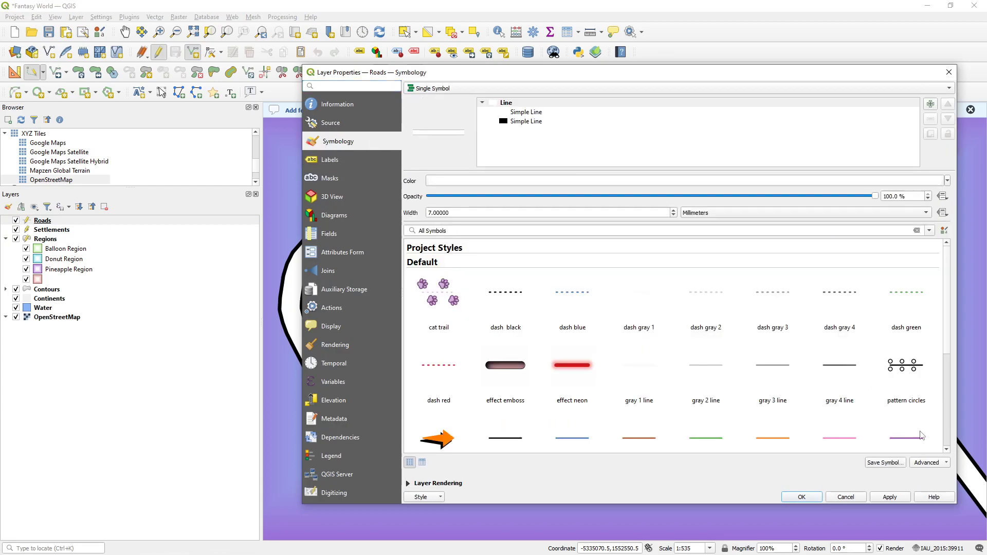
scroll(775, 417, down, 3)
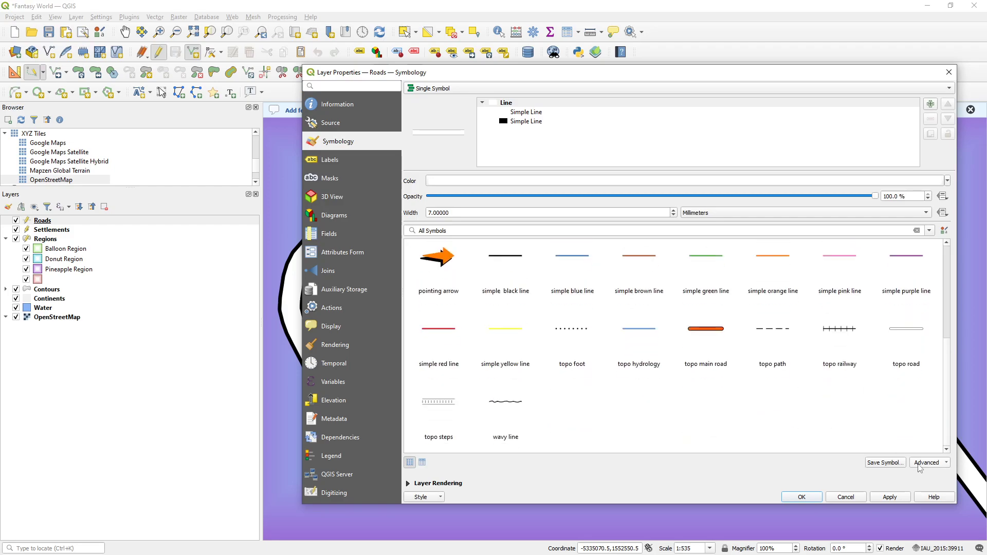
click(925, 462)
click(898, 474)
click(567, 223)
mouse_move(591, 204)
mouse_down()
mouse_move(559, 204)
mouse_move(587, 204)
mouse_up()
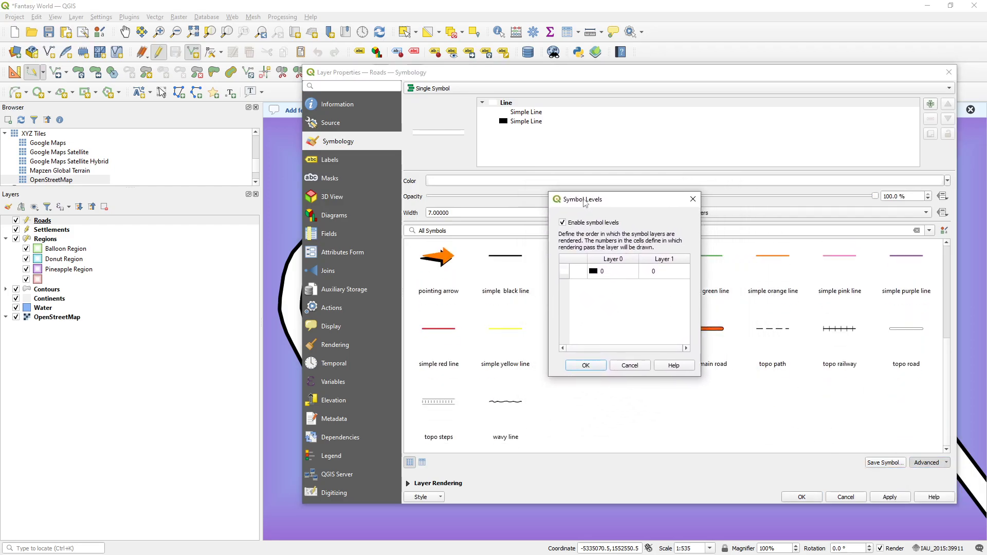
click(563, 222)
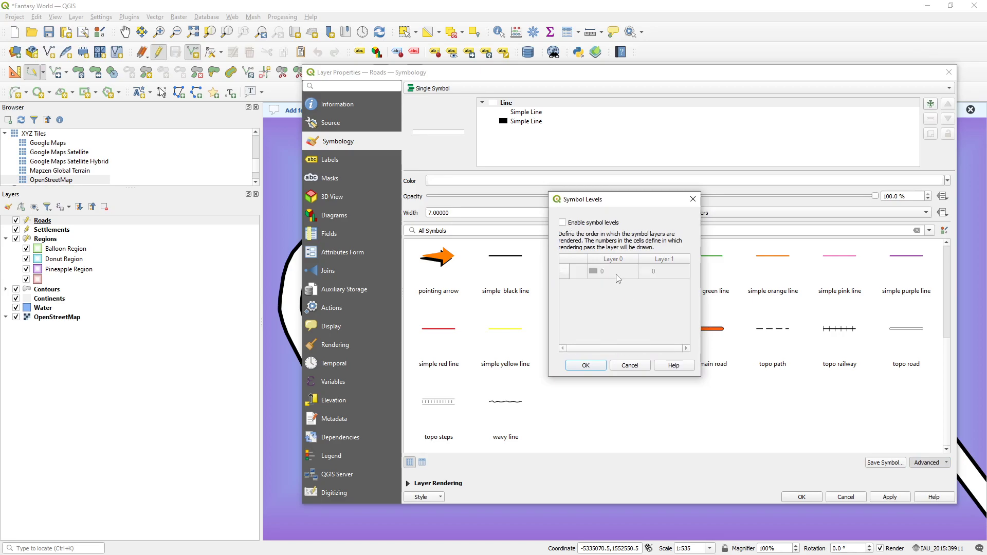
click(591, 366)
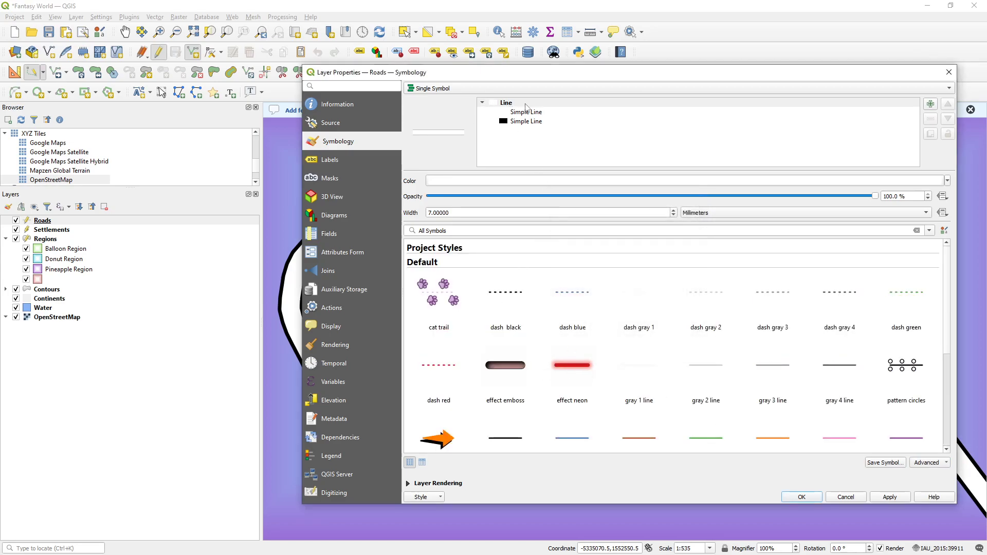
scroll(510, 331, down, 5)
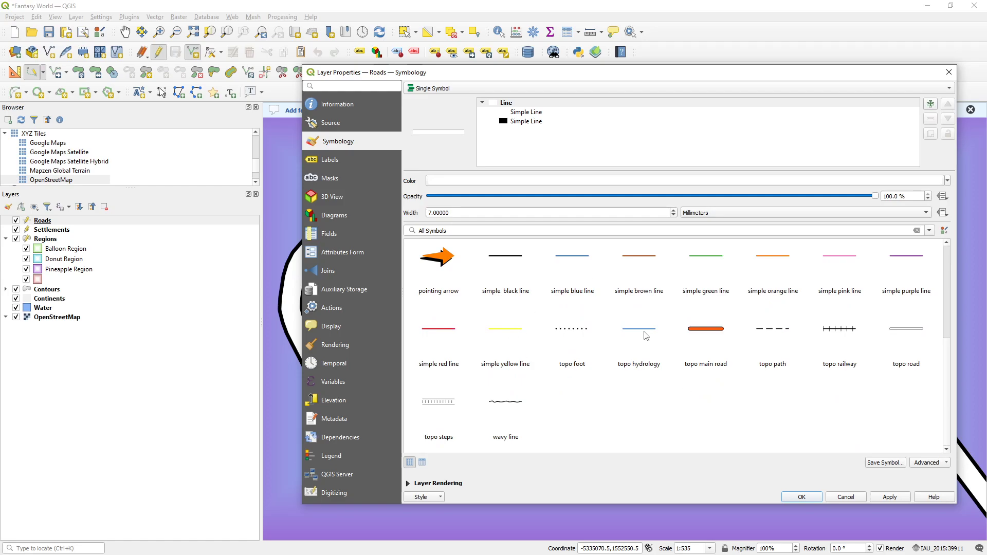
click(816, 499)
drag(822, 295, 738, 317)
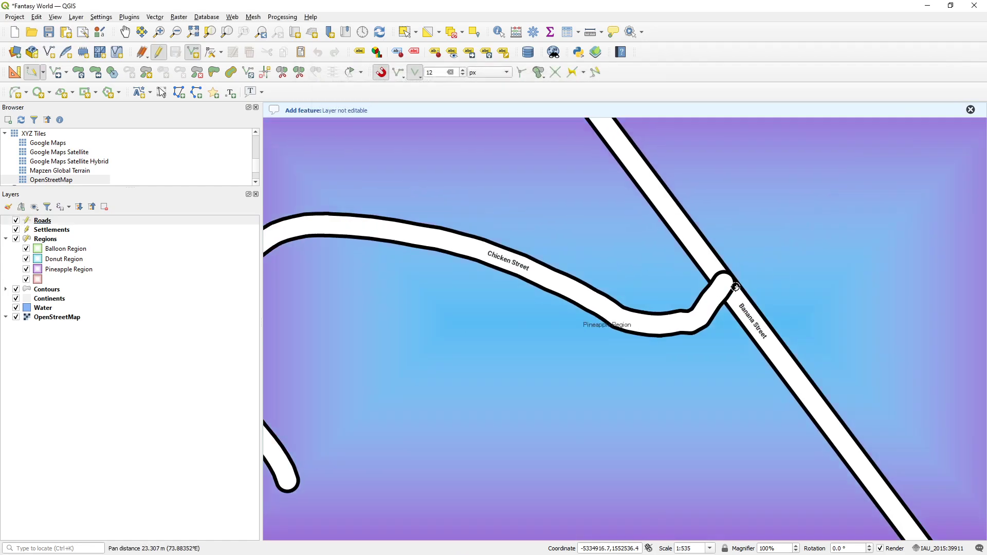
scroll(746, 283, up, 1)
Enable symbol levels for the Roads line symbol, accept the layer properties and save the project
click(44, 221)
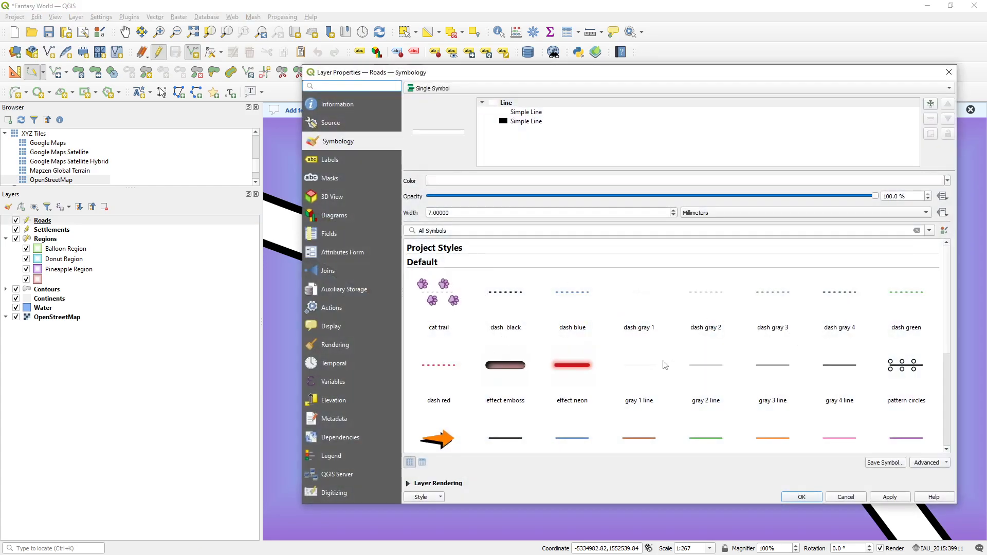
click(927, 463)
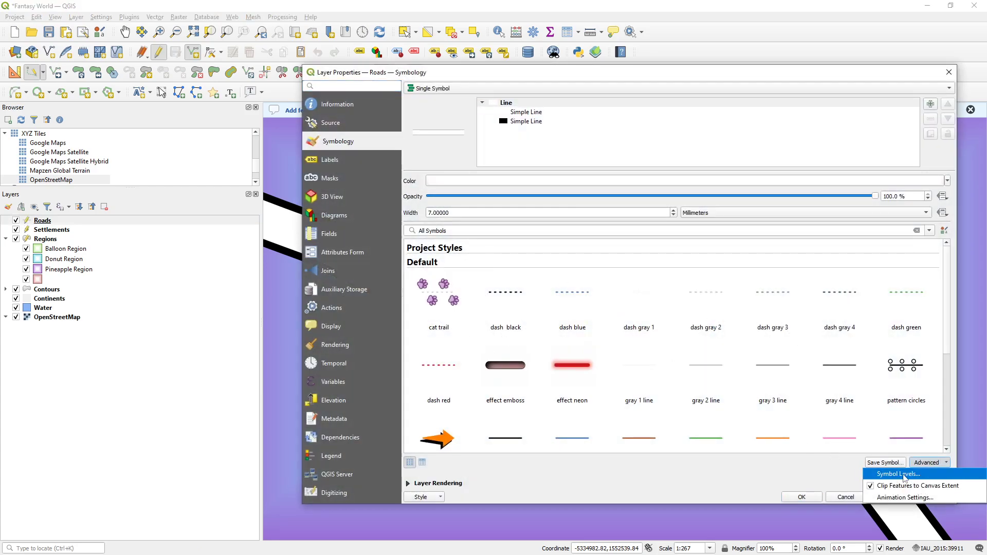
click(892, 474)
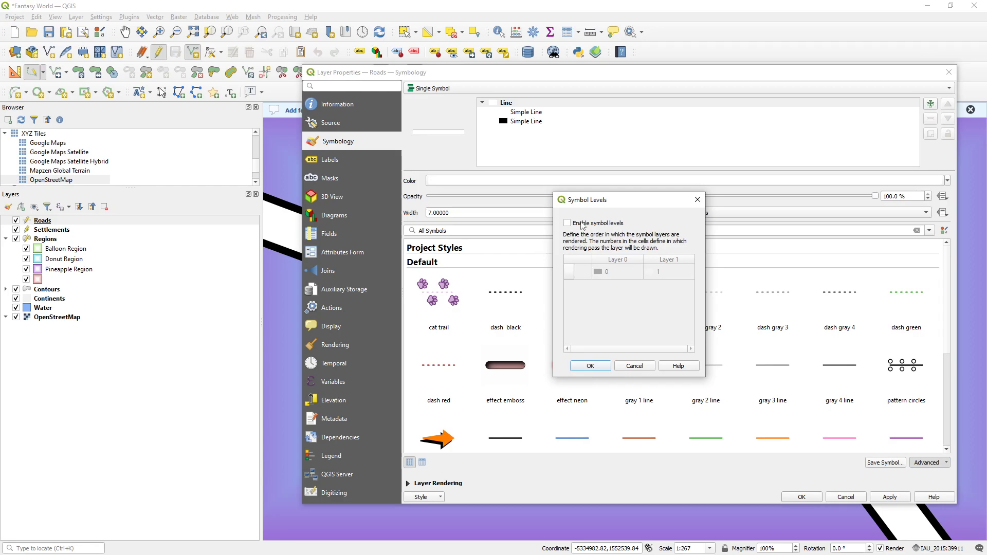
click(583, 225)
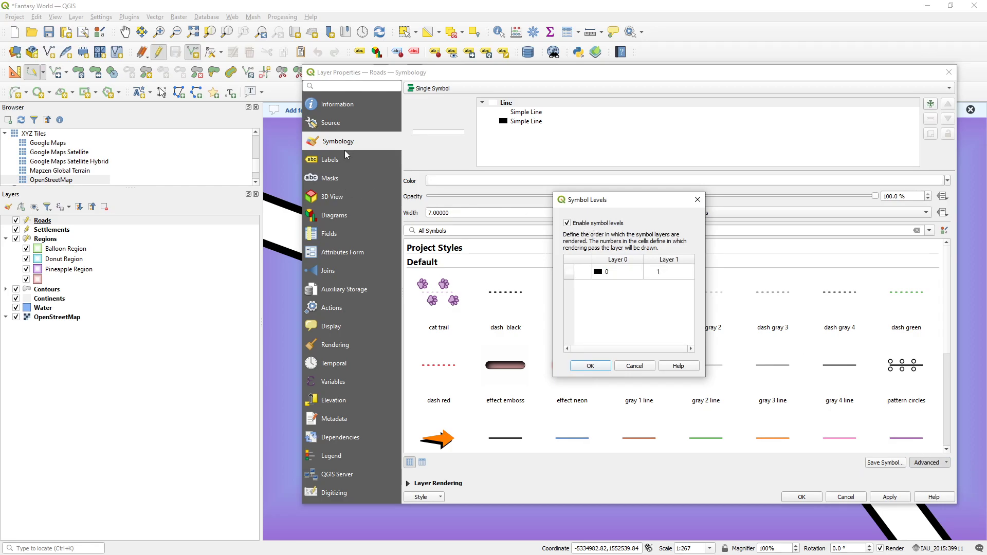
click(590, 365)
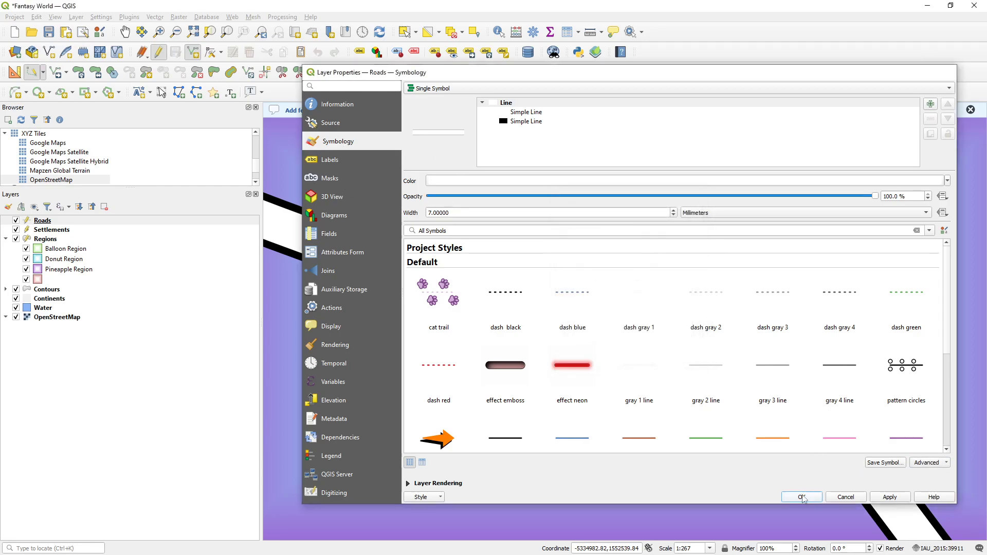
click(802, 498)
click(49, 32)
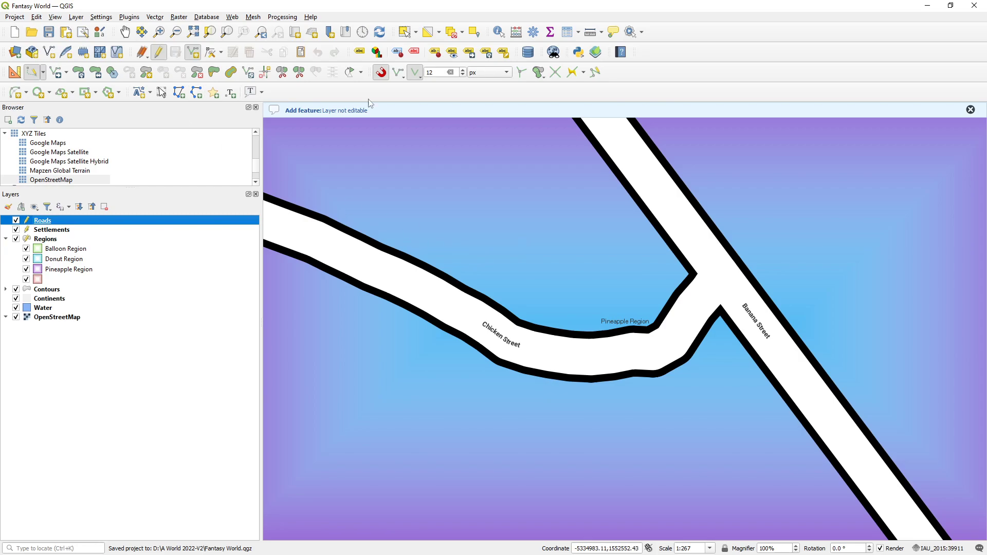
Smooth Chicken Street's bend near the Banana Street junction with the Vertex Tool, turning snapping off, and save the Roads layer edits
click(211, 53)
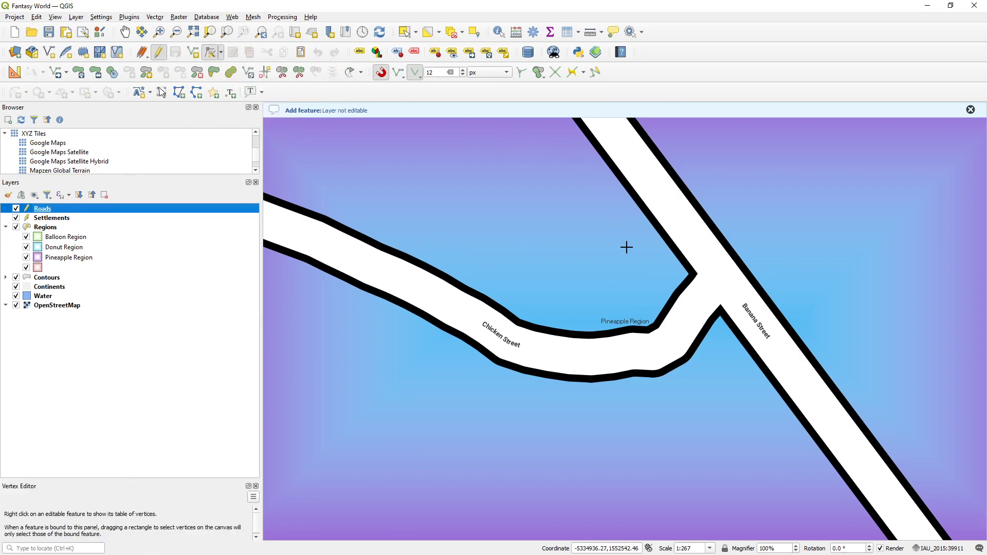
click(653, 349)
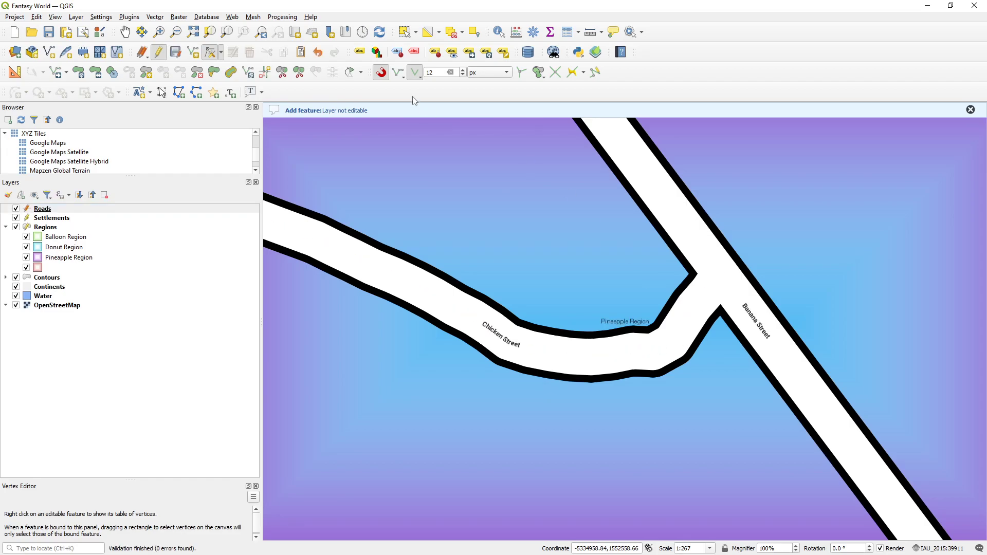
click(380, 72)
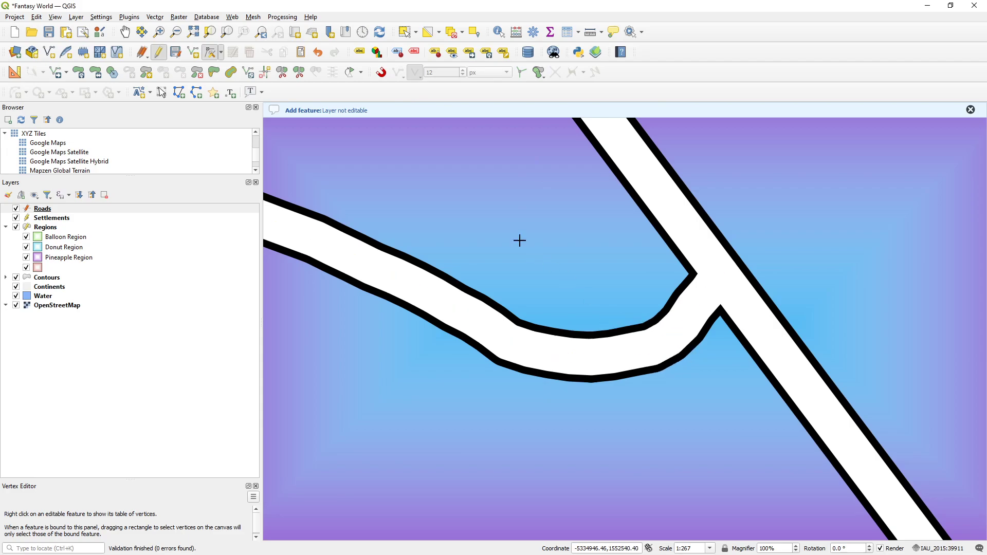
click(180, 58)
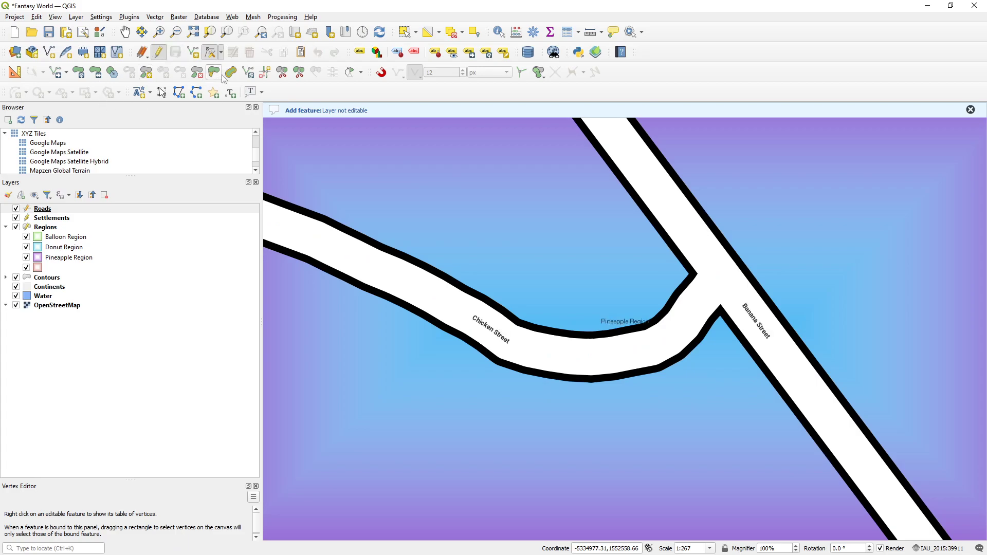
Reshape Chicken Street with a new freehand curve running west from the Banana Street junction
click(214, 74)
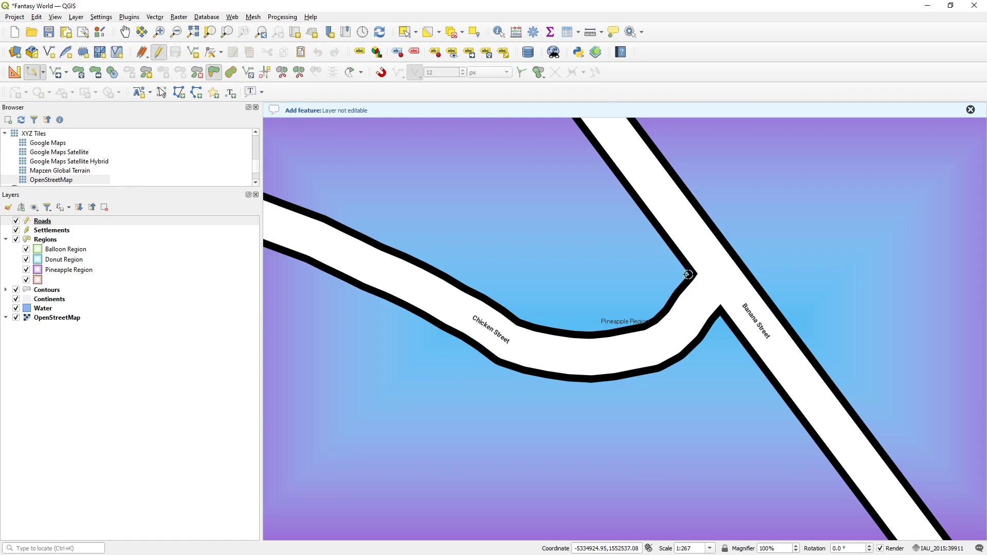
mouse_move(699, 289)
mouse_down()
mouse_move(680, 322)
mouse_move(622, 349)
mouse_move(572, 355)
mouse_move(452, 322)
mouse_move(295, 185)
mouse_up()
right_click(295, 184)
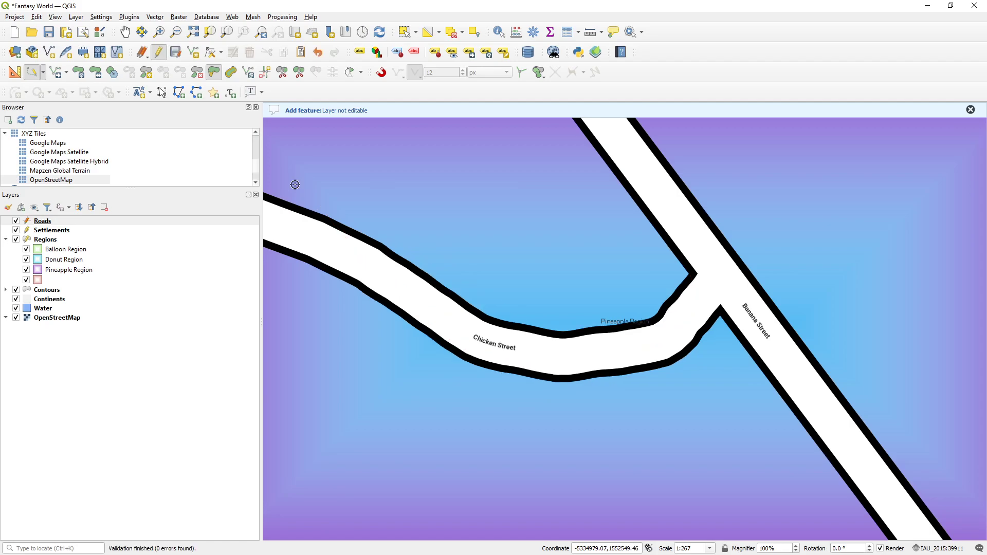
Reshape Chicken Street's western loop with a freehand curve starting beyond its dead end
drag(702, 298, 743, 287)
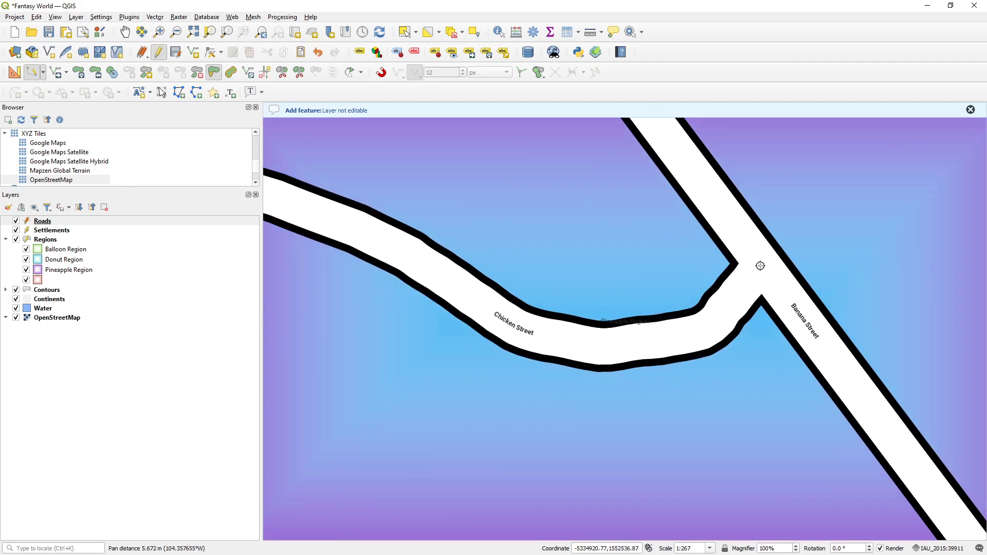
scroll(752, 291, down, 2)
scroll(753, 291, down, 1)
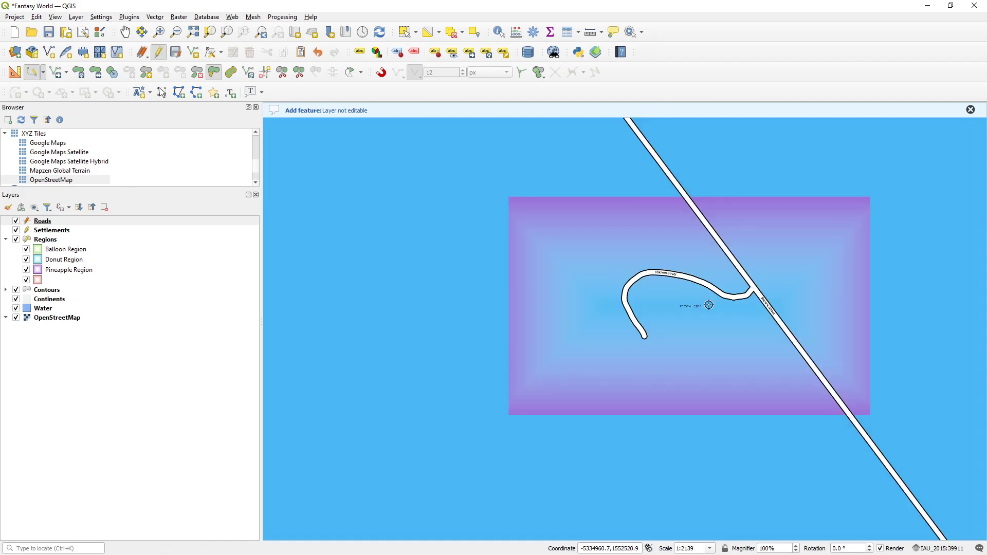
click(638, 350)
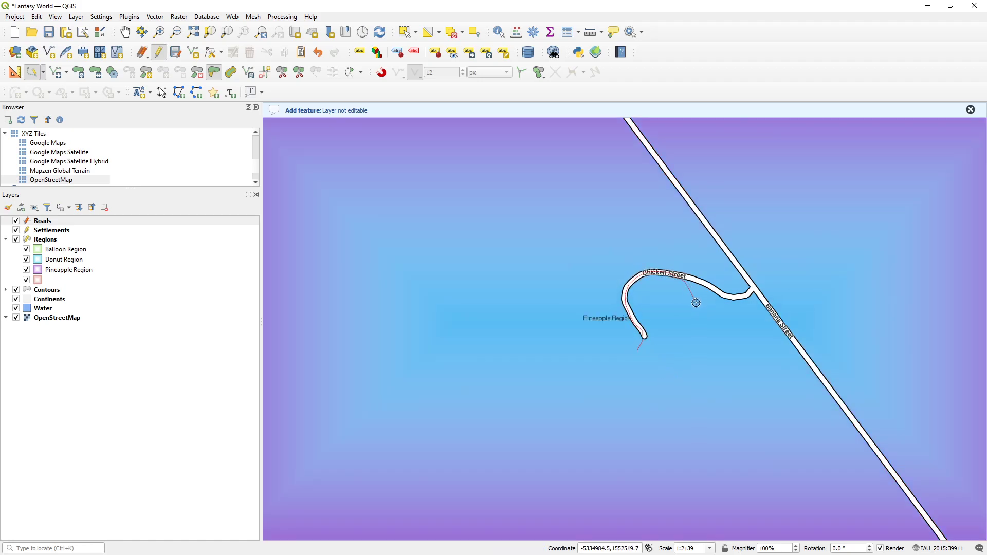
right_click(735, 323)
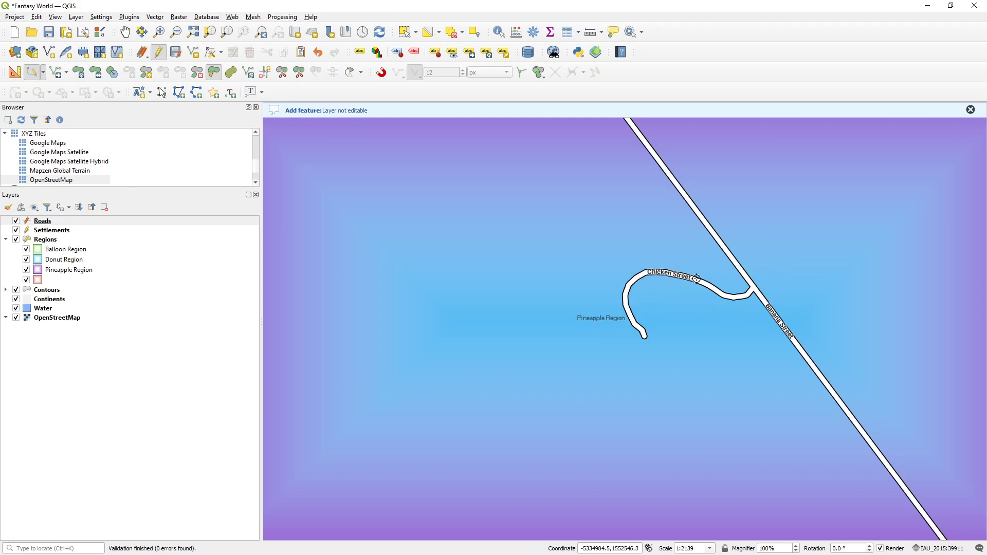
Reshape Chicken Street's eastern stretch toward the Banana Street junction with a freehand curve, undoing the first attempt, and save the Roads layer edits
drag(693, 279, 638, 284)
scroll(635, 278, up, 1)
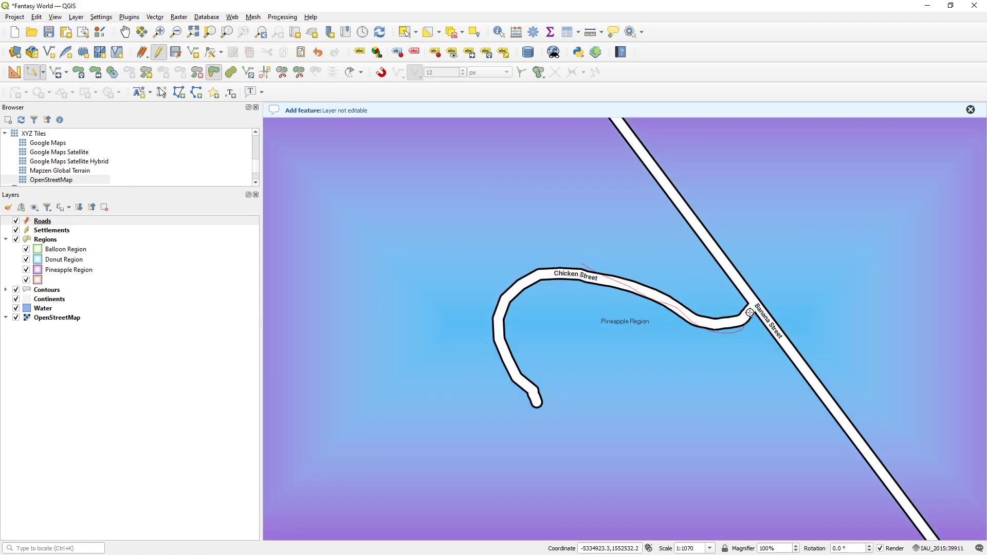
key(ctrl+z)
click(546, 254)
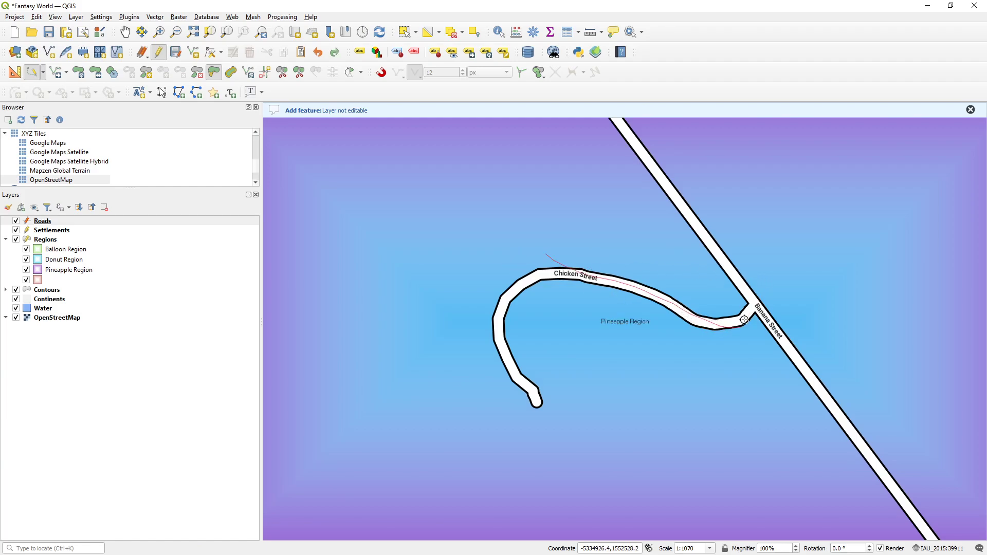
right_click(741, 300)
drag(660, 295, 560, 287)
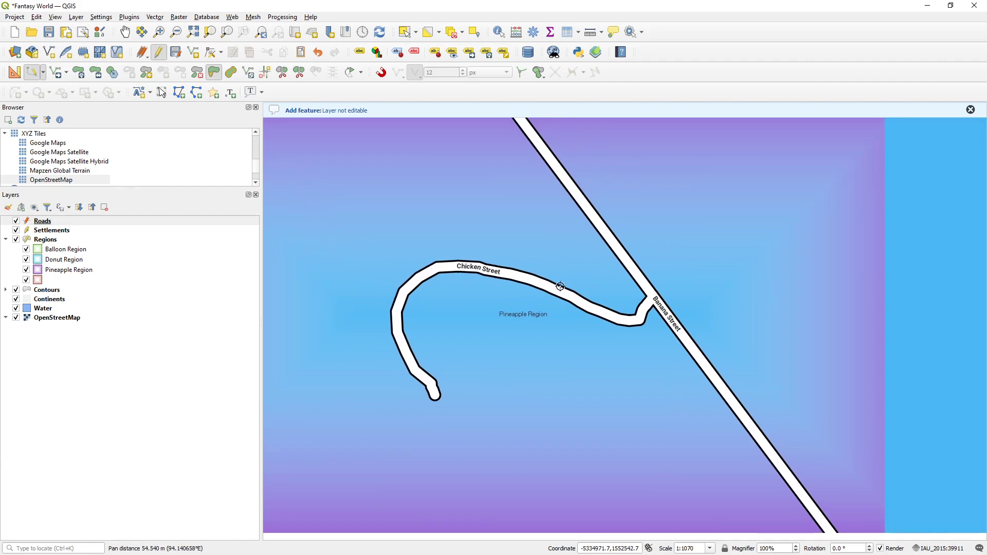
drag(626, 276, 588, 313)
click(175, 52)
Inspect the reshaped Chicken Street and its junction with Banana Street at different zoom levels
scroll(589, 338, up, 1)
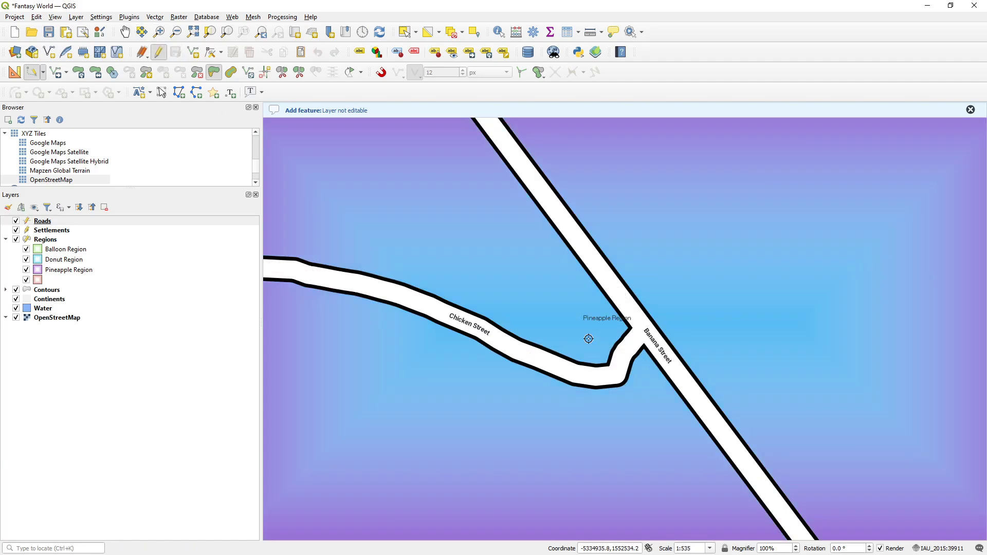
drag(588, 339, 651, 318)
drag(549, 299, 548, 375)
drag(585, 270, 522, 310)
drag(558, 283, 498, 343)
scroll(500, 323, down, 1)
scroll(504, 322, up, 1)
scroll(472, 331, down, 1)
scroll(434, 298, up, 1)
scroll(441, 294, down, 1)
scroll(441, 295, up, 1)
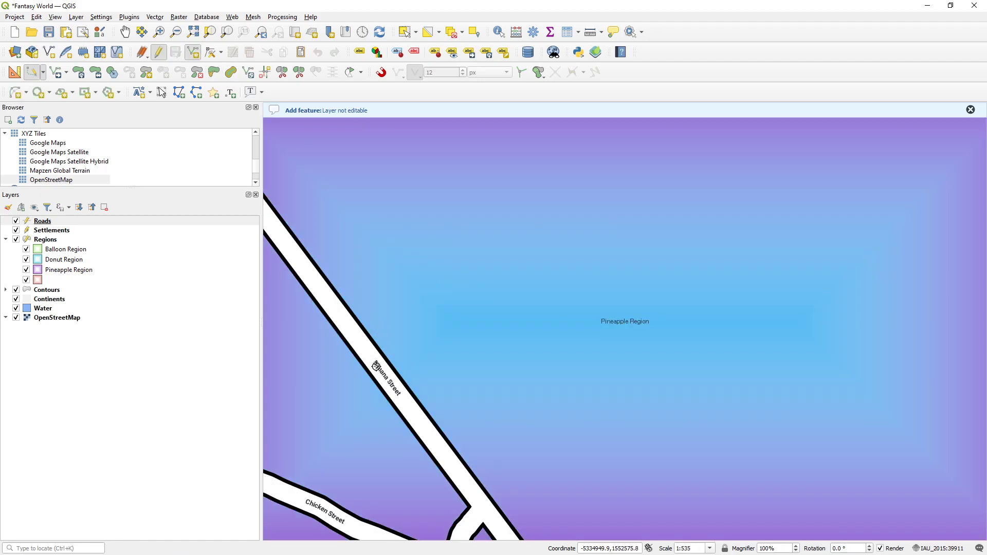
Turn snapping on and draw a freehand road that starts on Banana Street, runs east and loops back on itself
click(381, 72)
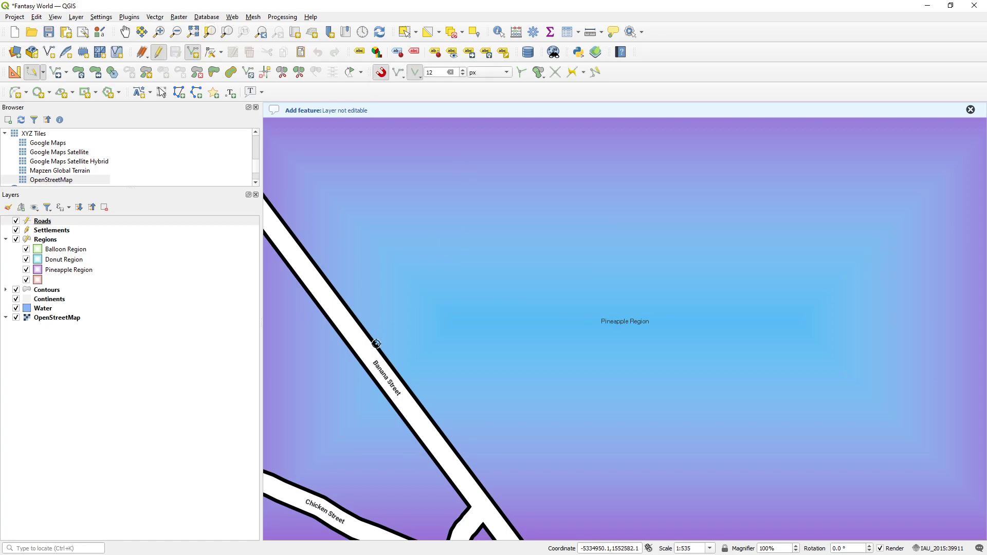
click(365, 348)
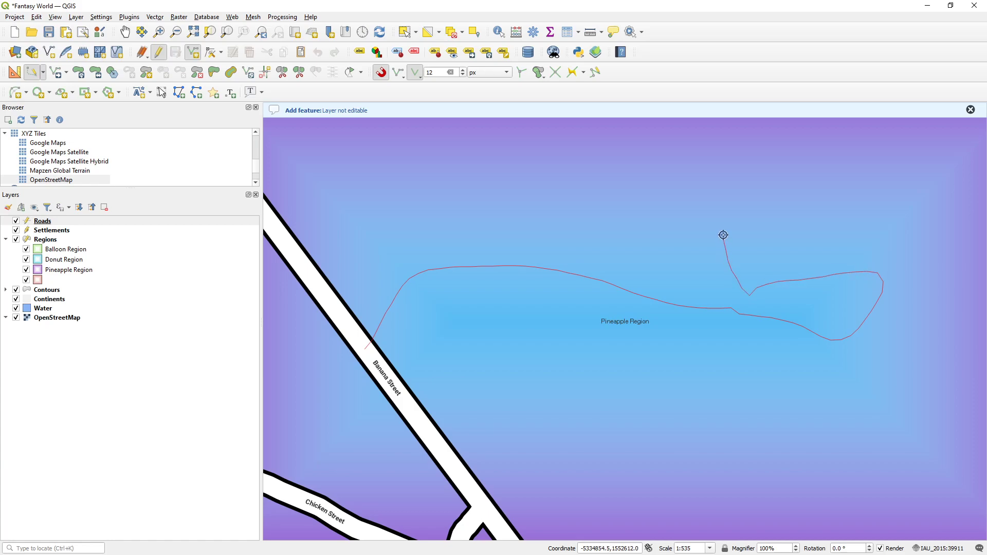
right_click(756, 220)
Name the new road First Type Street, set its type to 1, accept the attributes and save the Roads layer edits
click(658, 325)
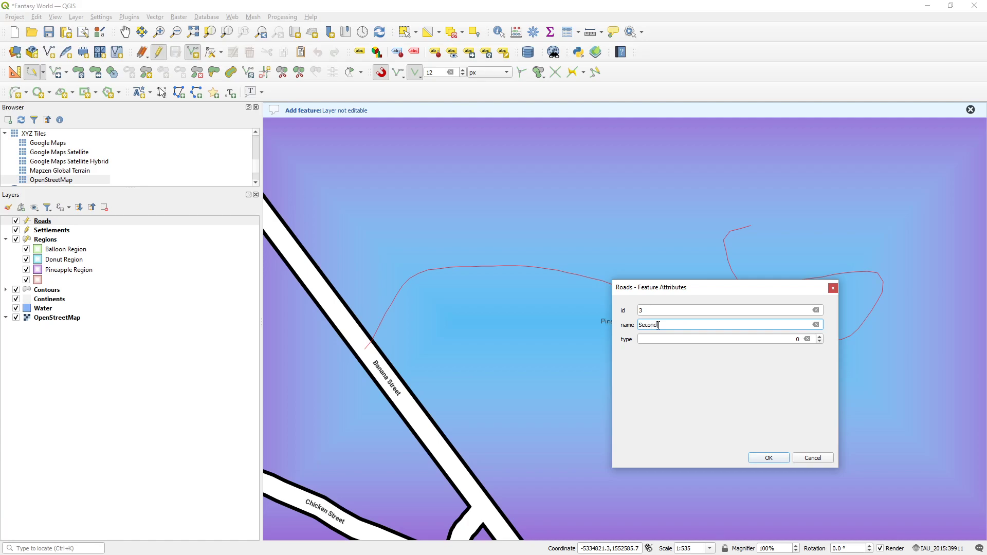
text(Second Type Street)
key(Tab)
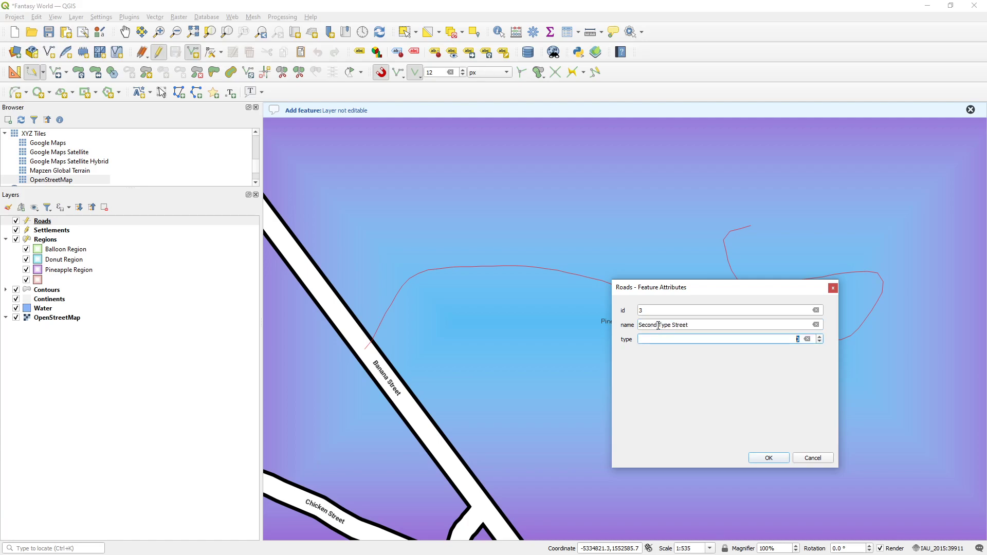
drag(660, 325, 600, 325)
text(First)
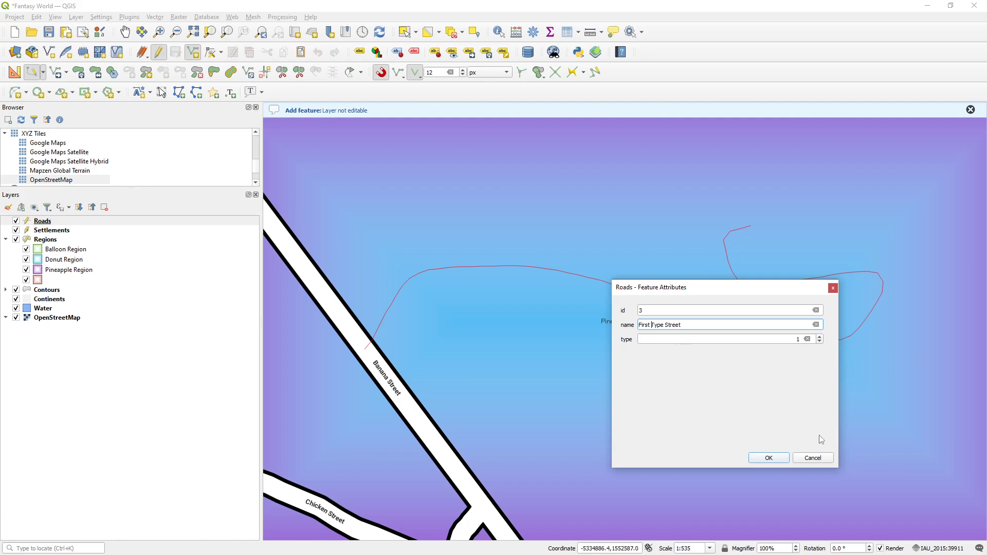
click(769, 458)
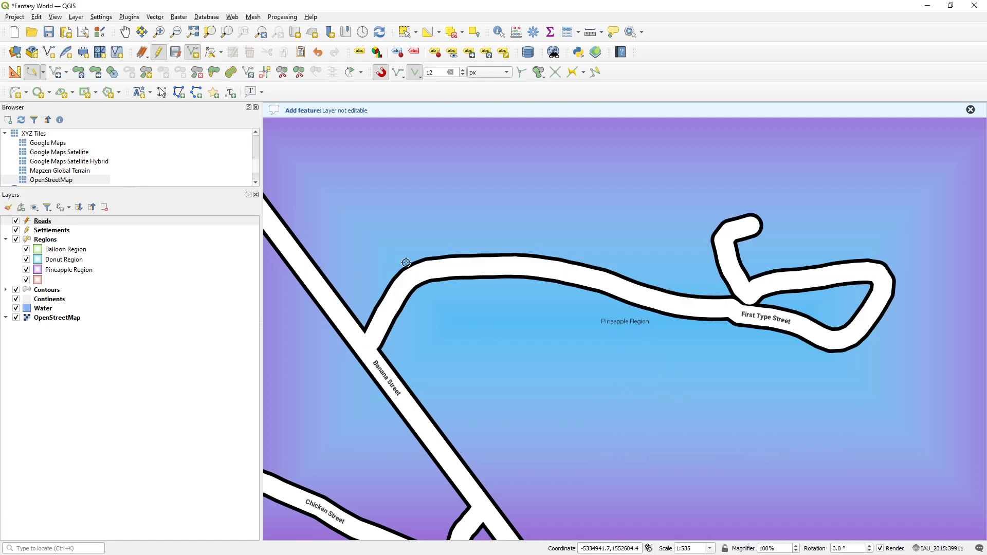
click(175, 52)
Lower the stretch of First Type Street beneath its loop by moving vertices with the Vertex Tool, snapping off, and save the Roads layer edits
click(210, 51)
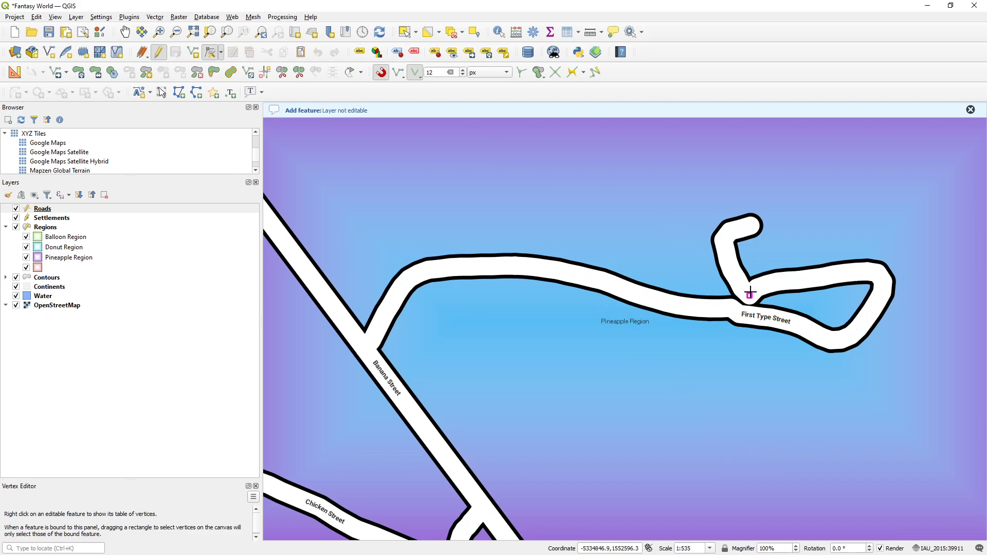
scroll(751, 296, up, 3)
scroll(669, 296, down, 3)
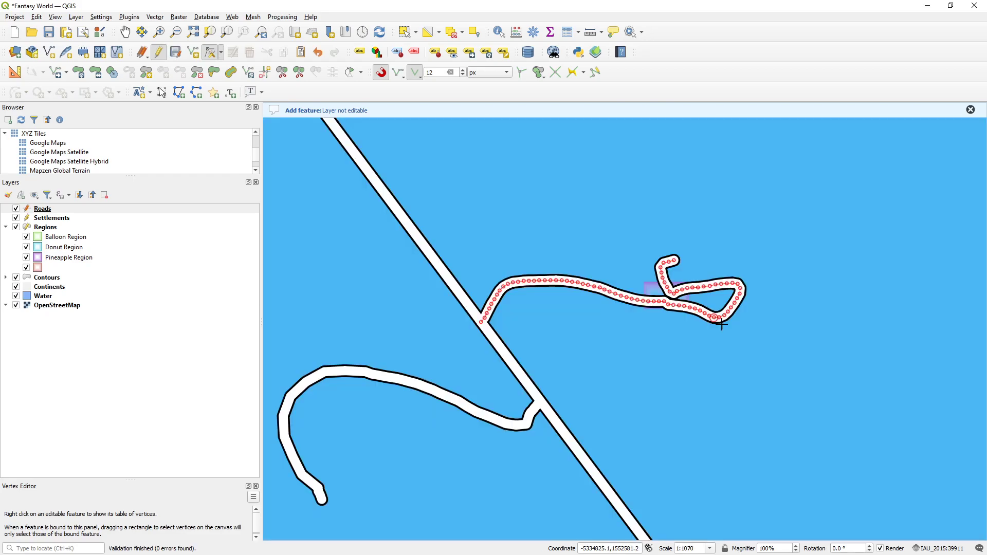
scroll(673, 306, up, 1)
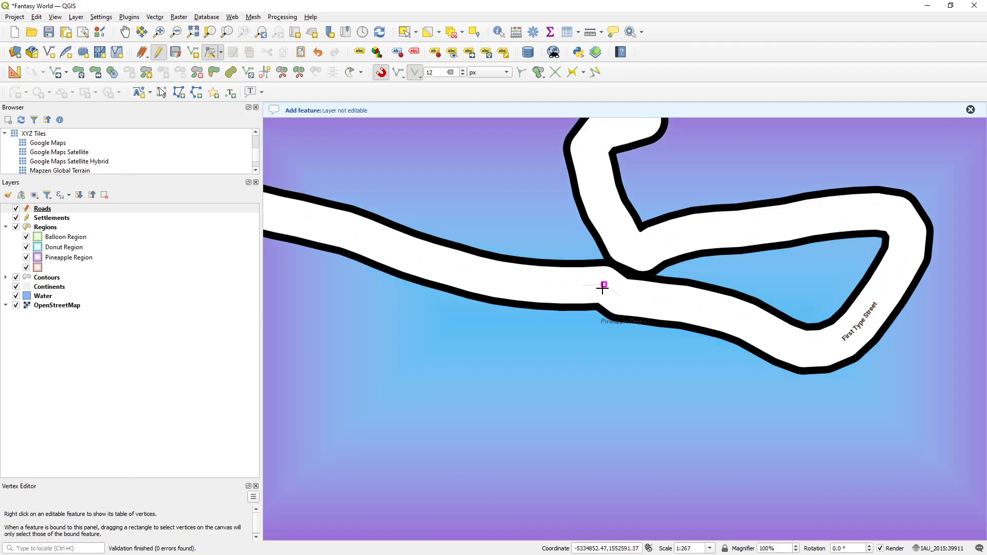
click(382, 73)
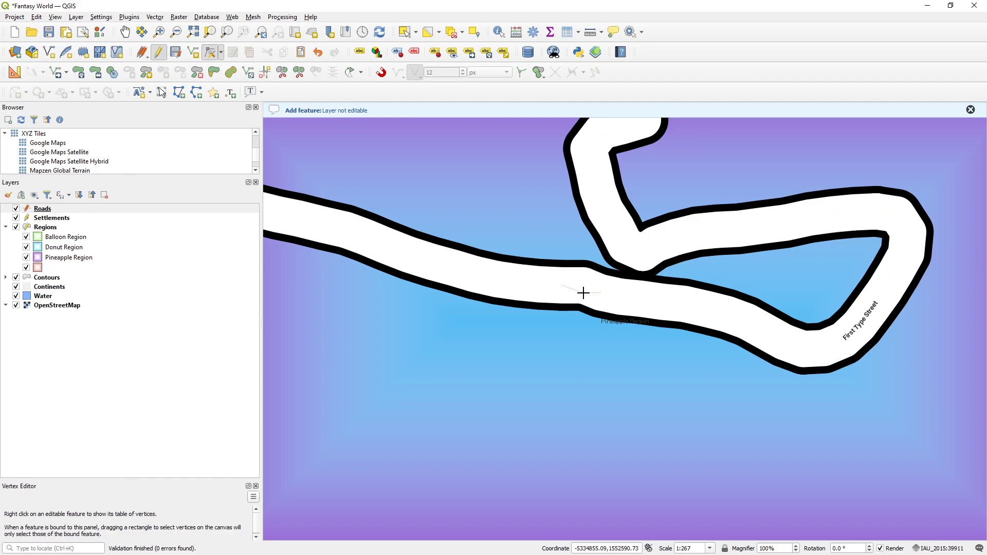
click(583, 292)
click(561, 287)
click(560, 292)
click(600, 293)
click(601, 297)
click(620, 296)
click(620, 300)
click(642, 300)
click(643, 304)
click(661, 302)
click(665, 306)
click(684, 304)
click(688, 310)
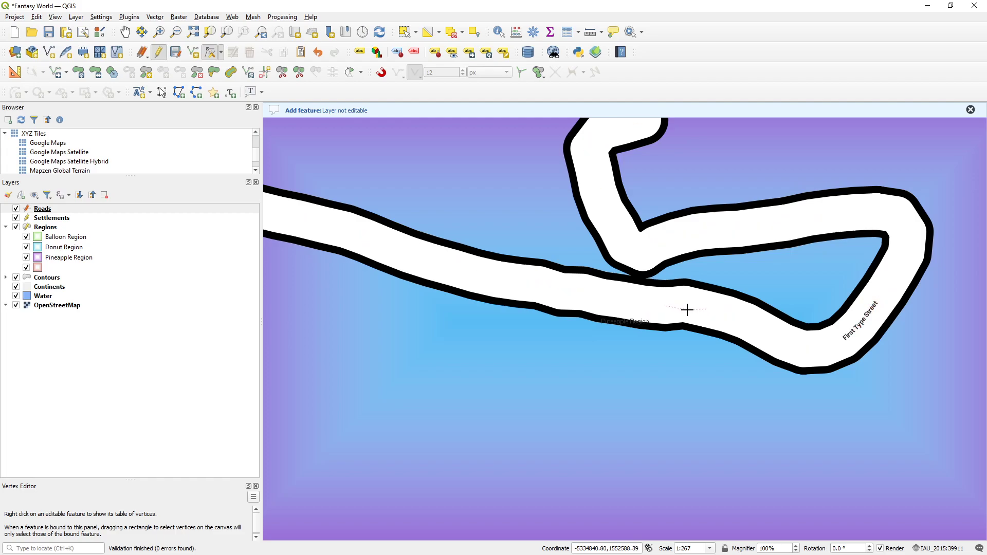
click(707, 310)
click(707, 314)
scroll(581, 282, down, 1)
drag(498, 273, 728, 310)
click(178, 57)
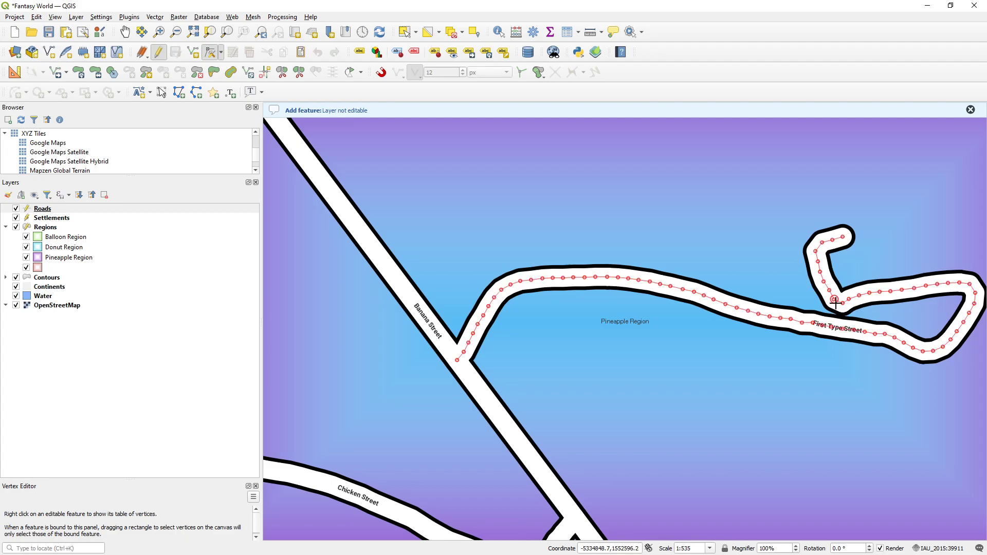
Open the Roads layer properties at the symbology settings and reposition the dialog
drag(502, 311, 469, 289)
click(51, 210)
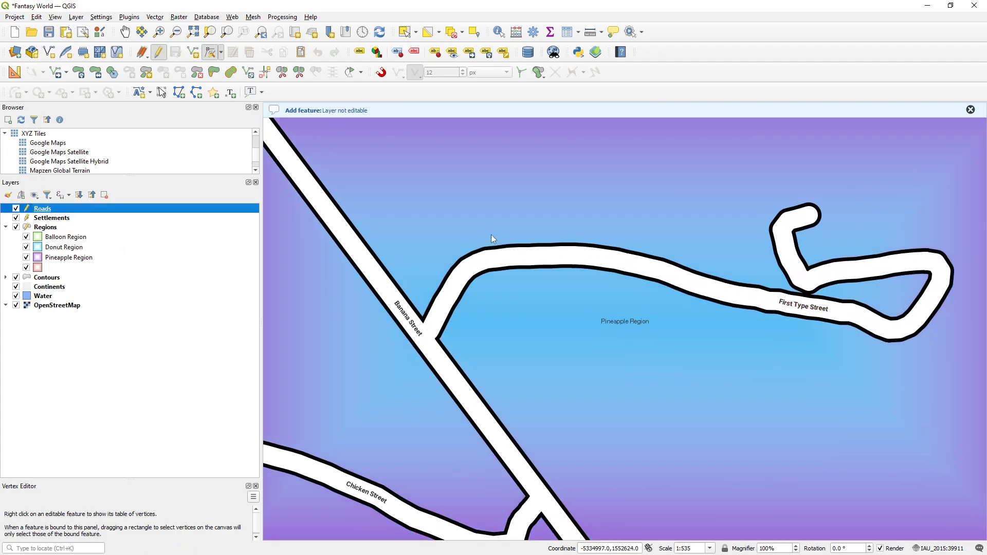
double_click(237, 209)
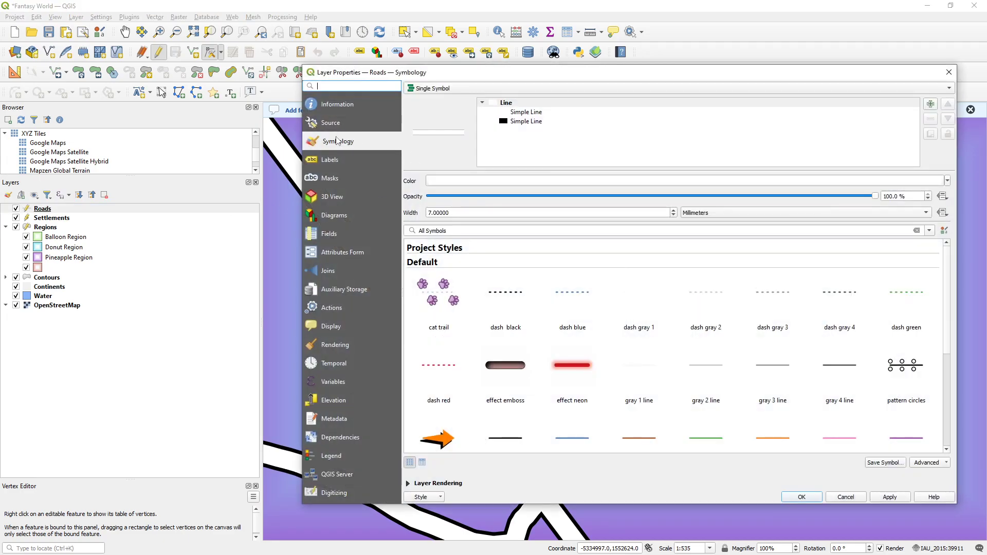
click(335, 156)
click(335, 148)
click(340, 129)
click(341, 141)
click(342, 155)
click(339, 147)
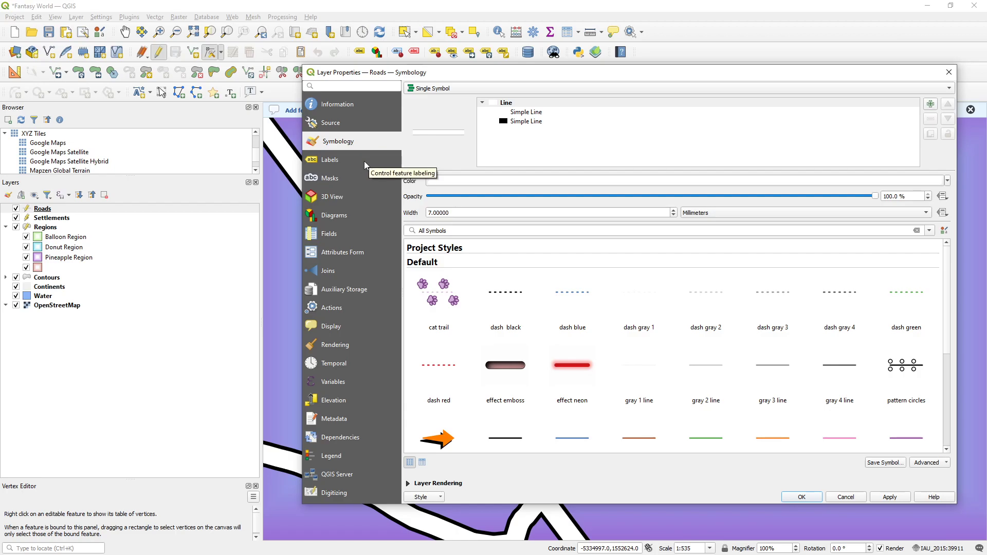
click(364, 121)
click(363, 138)
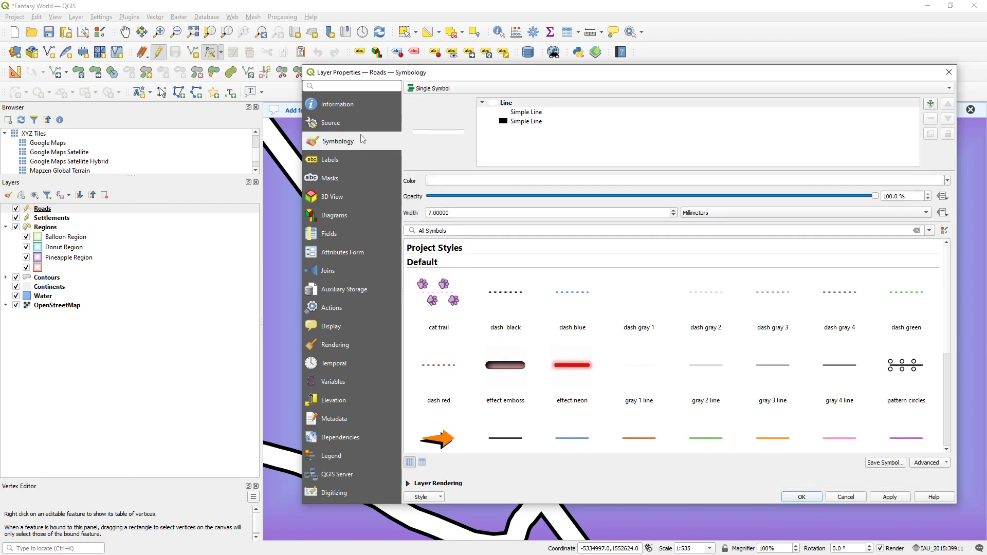
click(347, 129)
click(359, 138)
drag(432, 76, 393, 86)
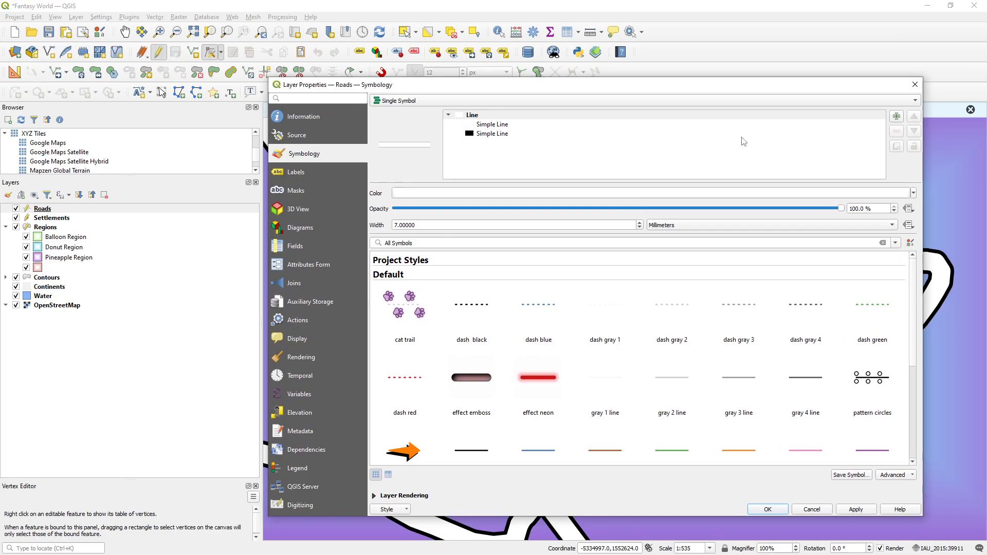
Open the data-defined expression editor for the stroke width of the black Simple Line in the Roads symbol
click(503, 124)
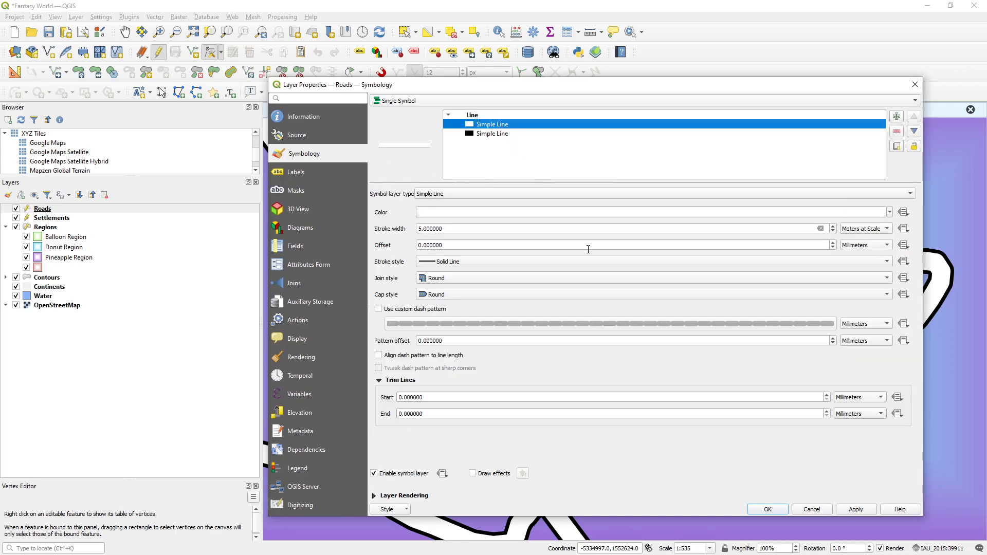
click(506, 132)
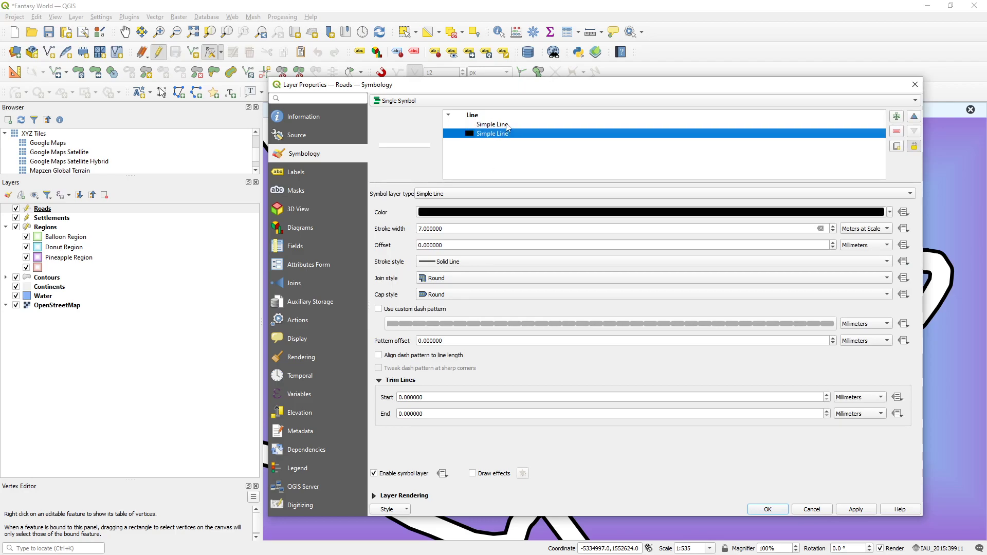
click(906, 229)
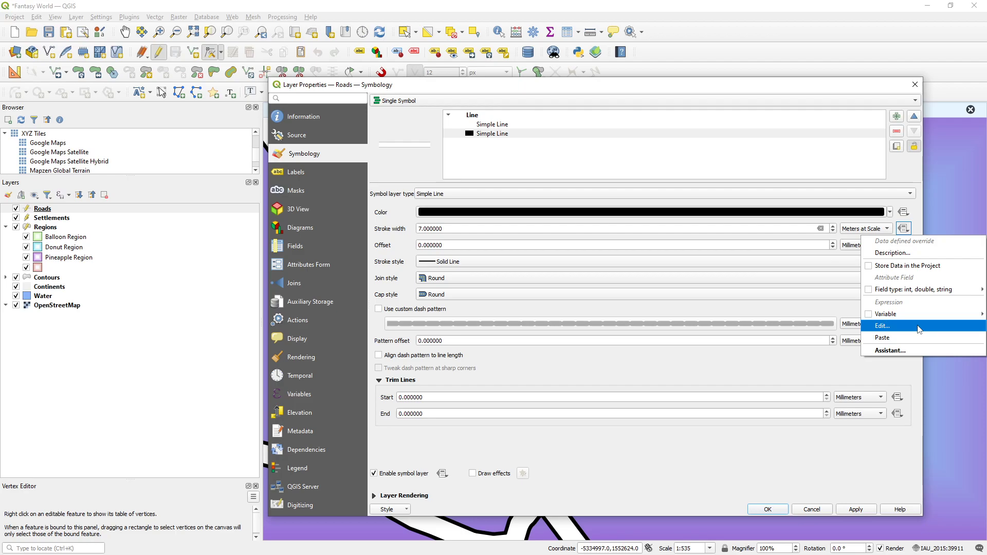
click(920, 327)
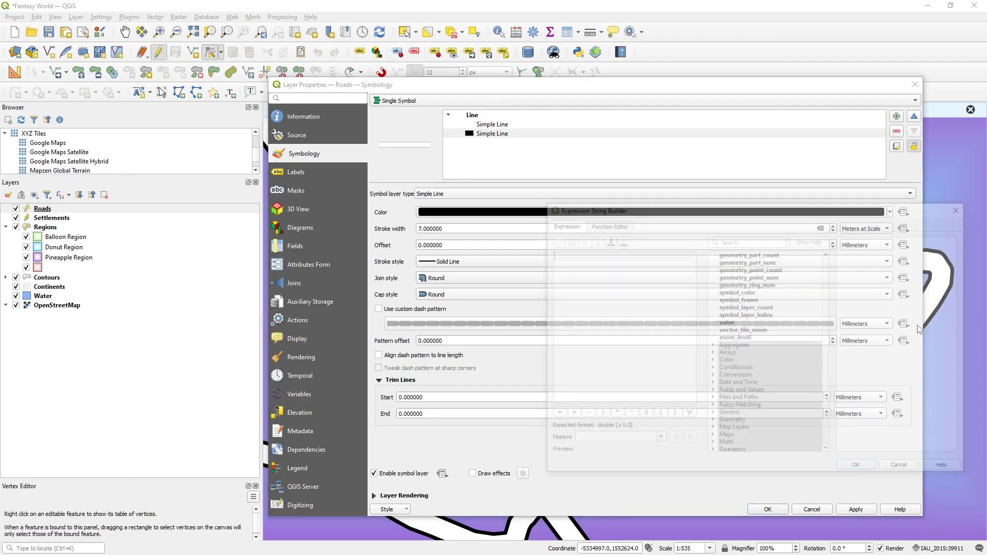
drag(578, 209, 595, 233)
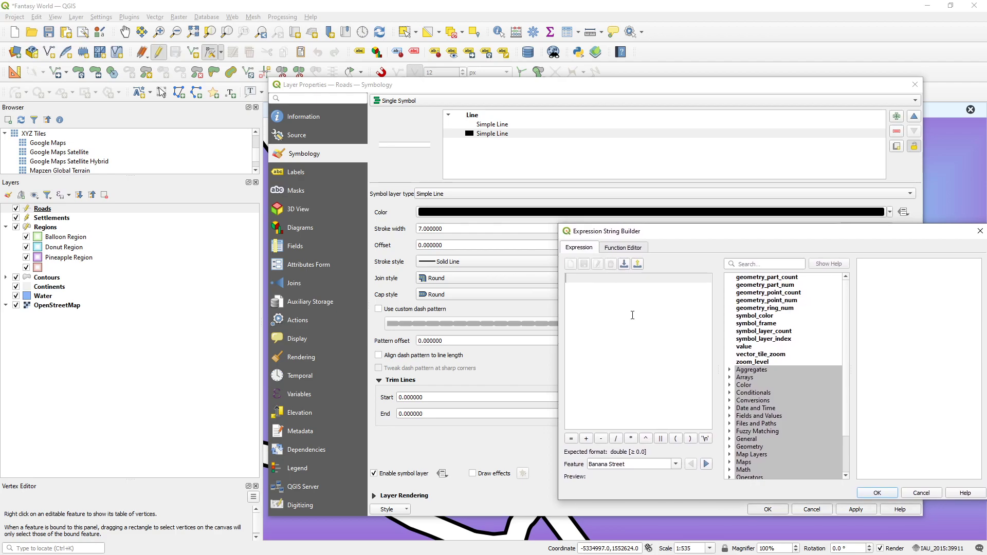
Write an empty CASE … END block in the expression, leaving blank lines between the two keywords
text(CASE)
key(Return)
key(Return)
key(Return)
key(Return)
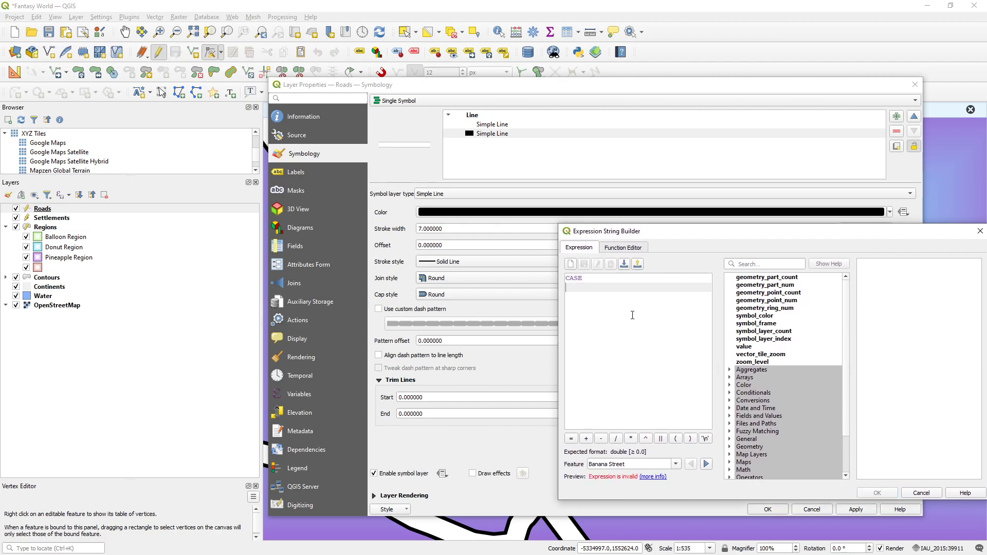
text(END)
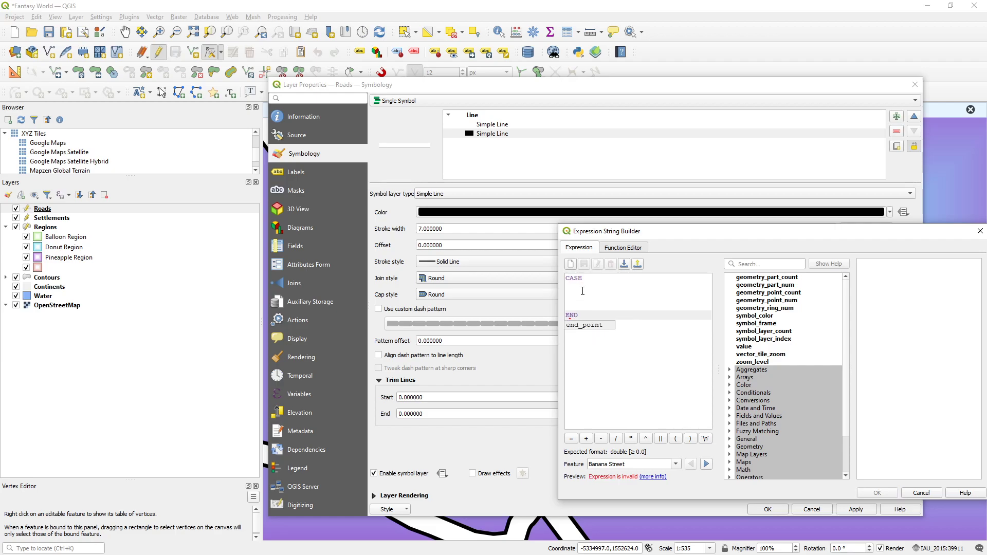
Add the condition WHEN type=0 THEN 7 inside the CASE block
click(583, 289)
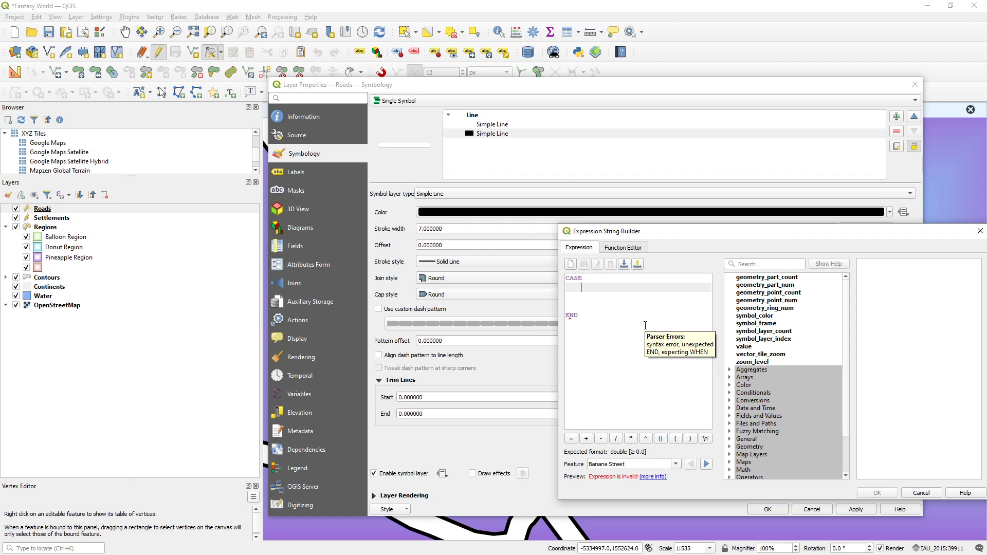
text(HEN)
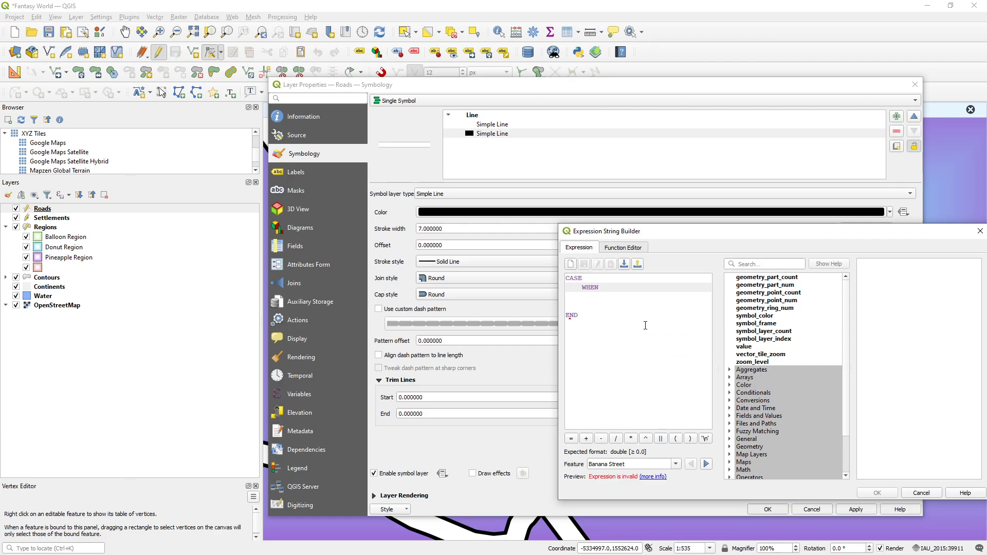
text(type=)
text(1 THJE)
key(BackSpace)
key(BackSpace)
key(BackSpace)
text(THEN 7)
key(Return)
Add ELSE 5 as the fallback line beneath the type=0 condition
text(WHEN TYPE)
key(BackSpace)
key(BackSpace)
key(BackSpace)
key(BackSpace)
key(BackSpace)
key(BackSpace)
key(BackSpace)
key(BackSpace)
key(BackSpace)
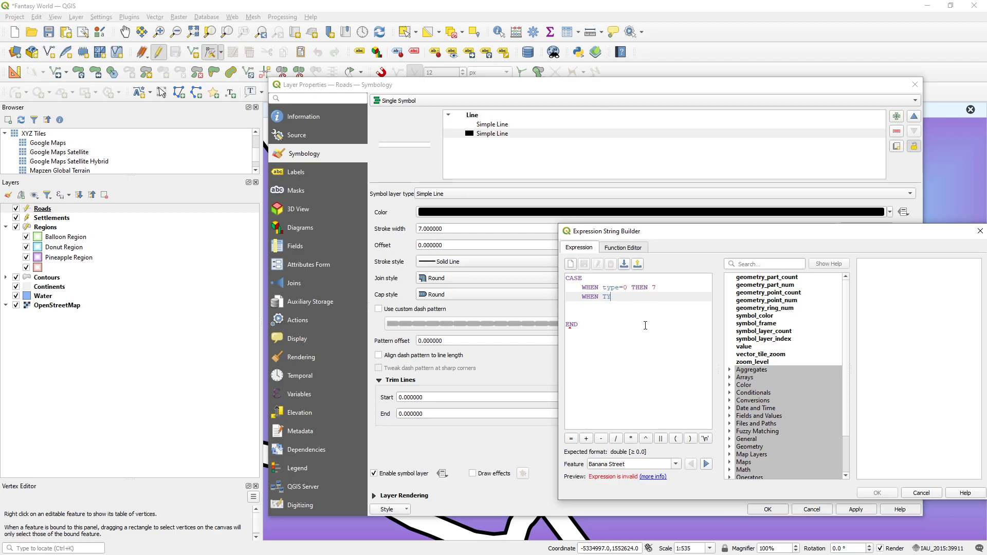
text(ELSE 5)
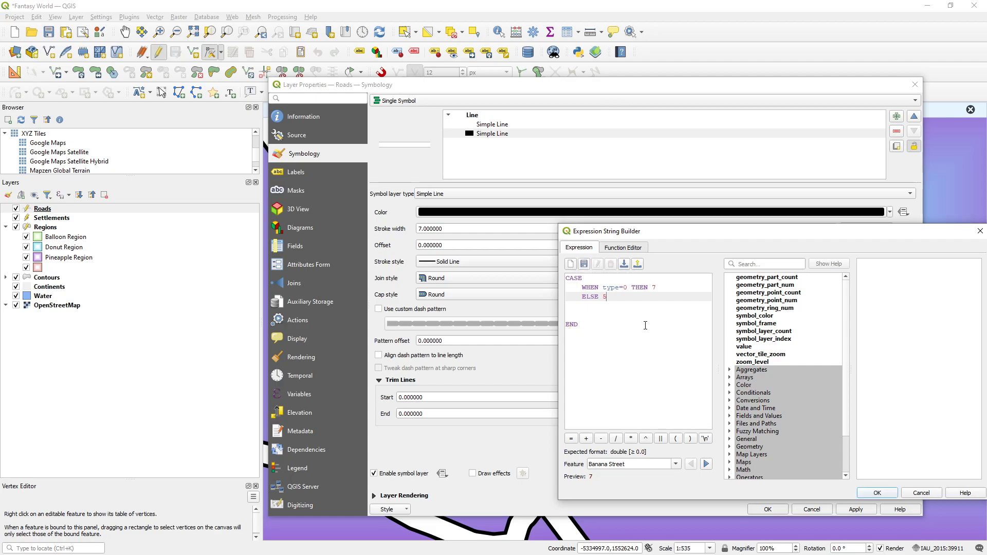
Preview the expression for First Type Street, remove the blank lines before END, copy the whole expression and accept it
drag(627, 288, 604, 288)
click(616, 299)
click(707, 464)
click(600, 316)
key(BackSpace)
key(BackSpace)
click(602, 313)
key(ctrl+a)
key(ctrl+c)
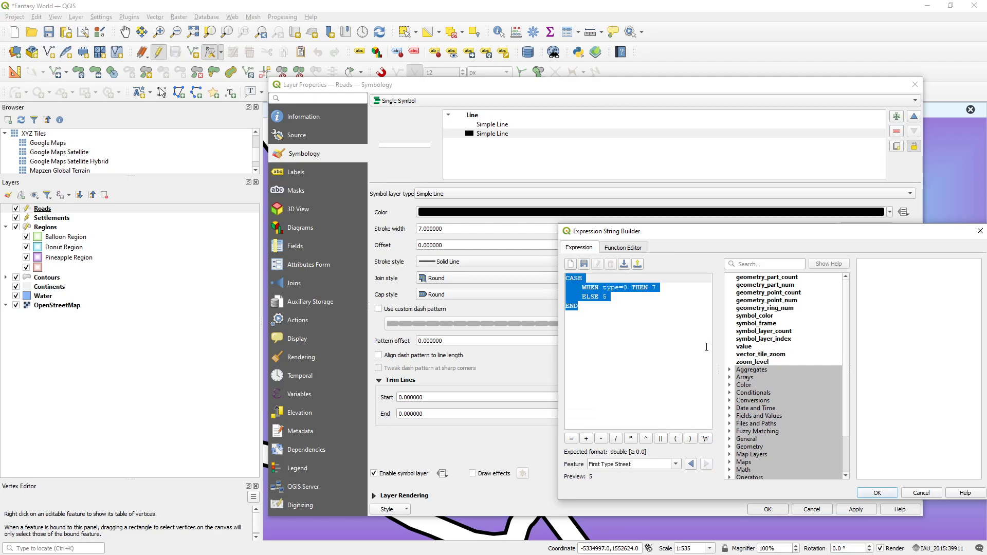
click(886, 494)
Give the white Simple Line a data-defined stroke width by reusing the copied expression with THEN 5 and ELSE 4
click(513, 126)
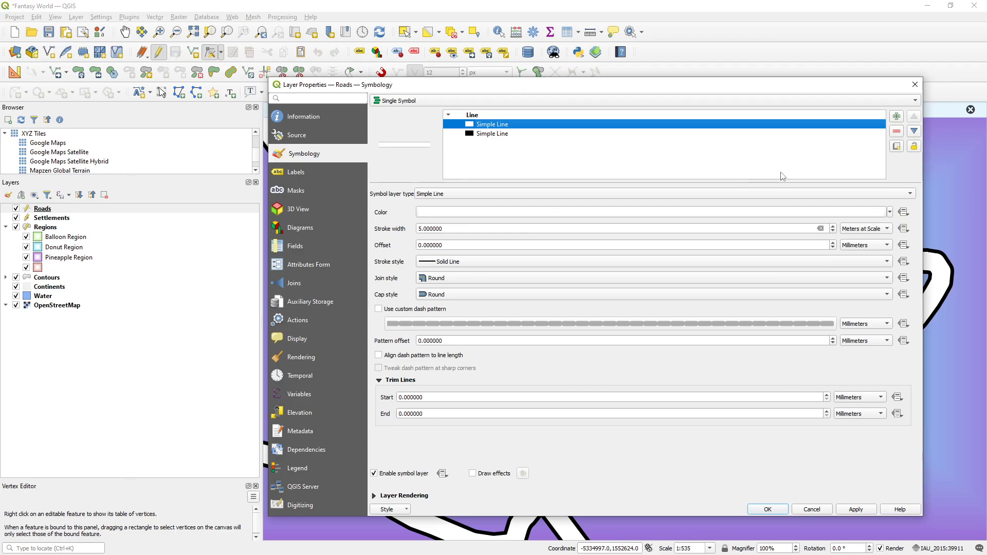
click(905, 229)
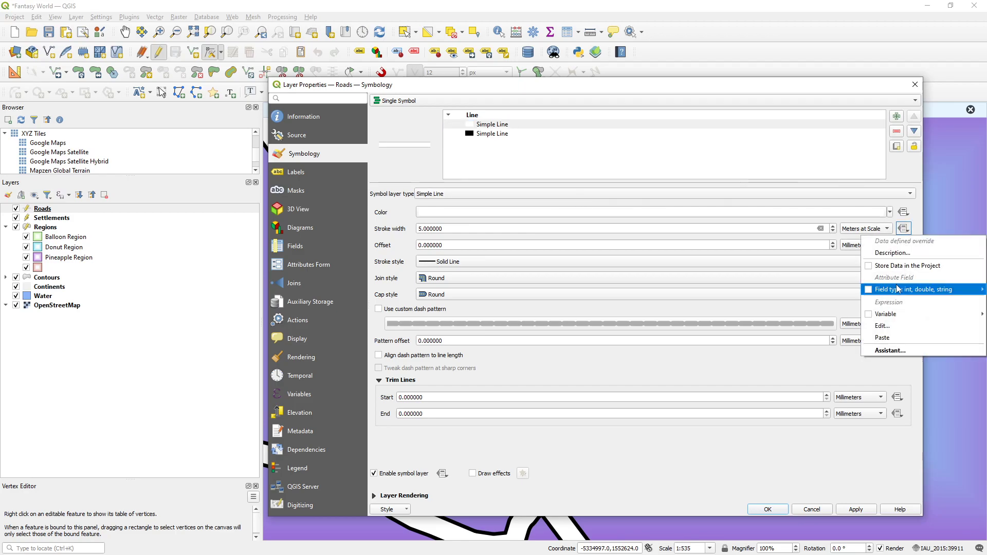
click(894, 326)
key(ctrl+v)
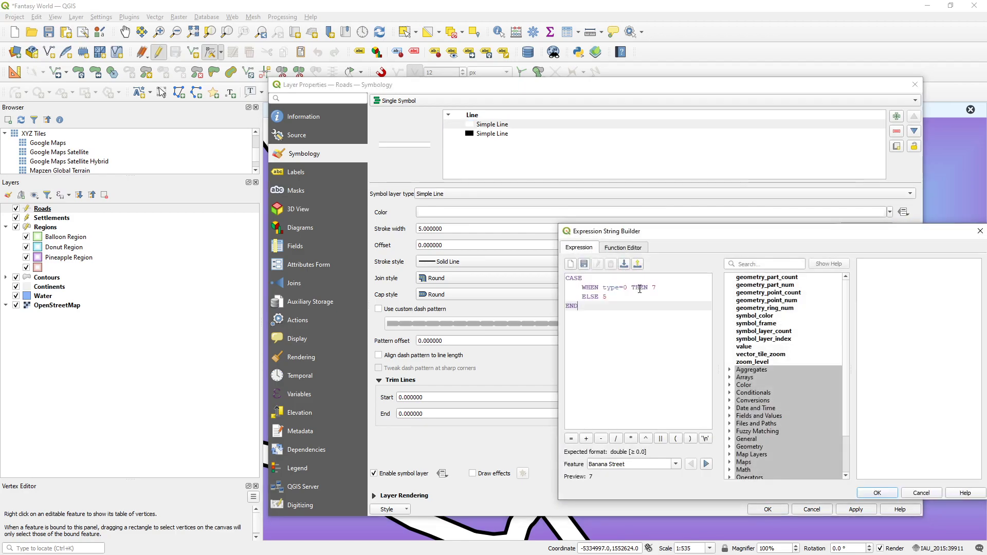
double_click(654, 287)
text(5)
double_click(604, 297)
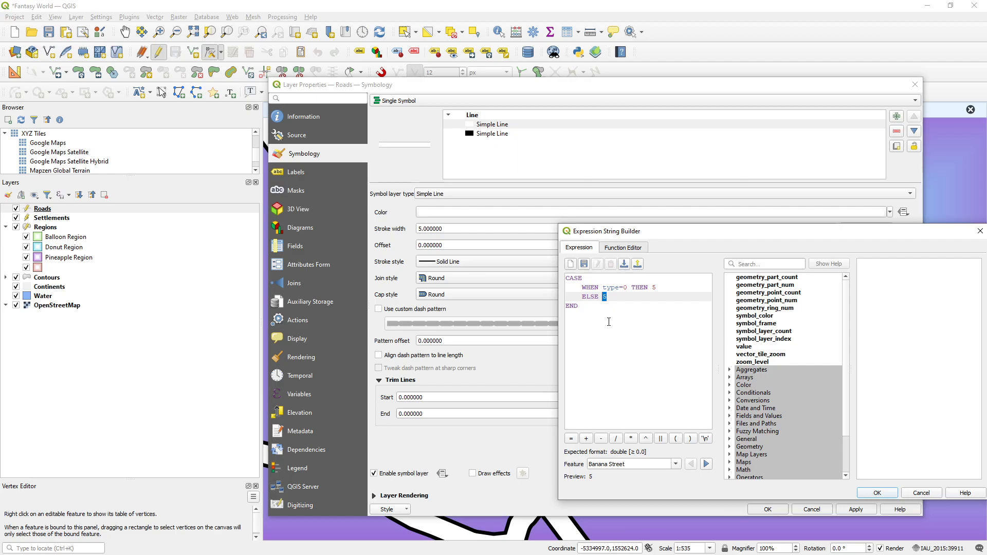
text(3)
double_click(604, 297)
text(4)
click(887, 494)
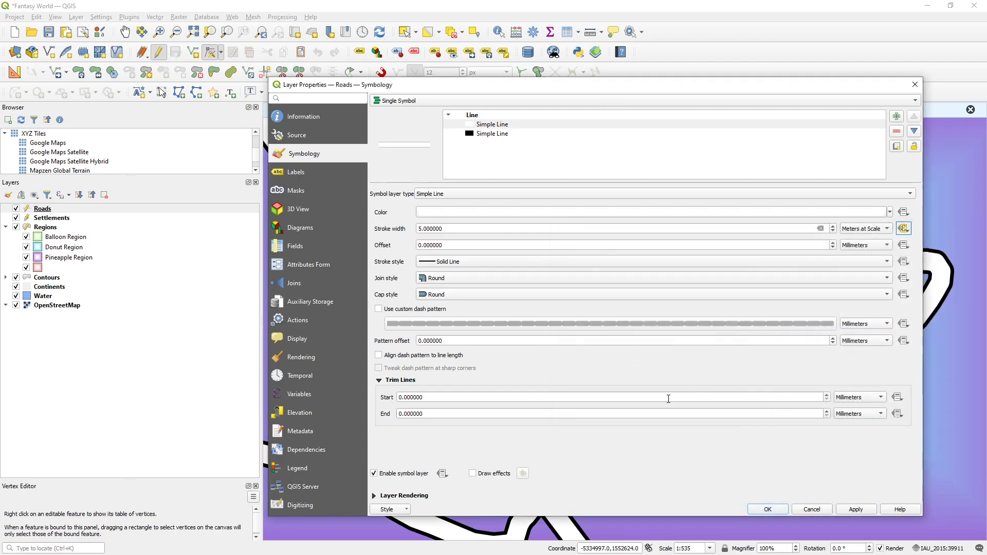
Accept the Roads layer properties and save the project
click(767, 509)
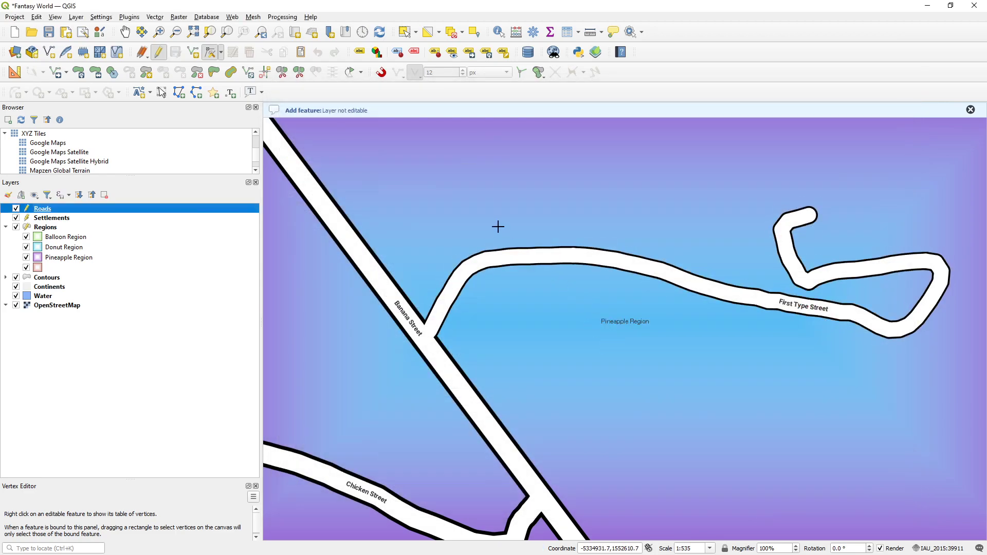
mouse_move(620, 227)
mouse_down()
mouse_move(630, 196)
mouse_move(665, 207)
mouse_move(611, 236)
mouse_up()
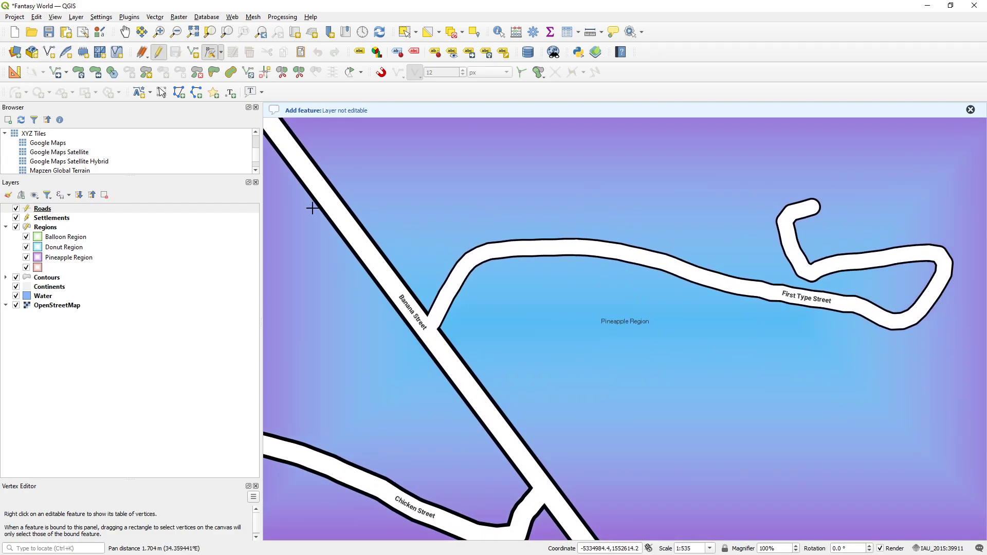
drag(551, 320, 587, 361)
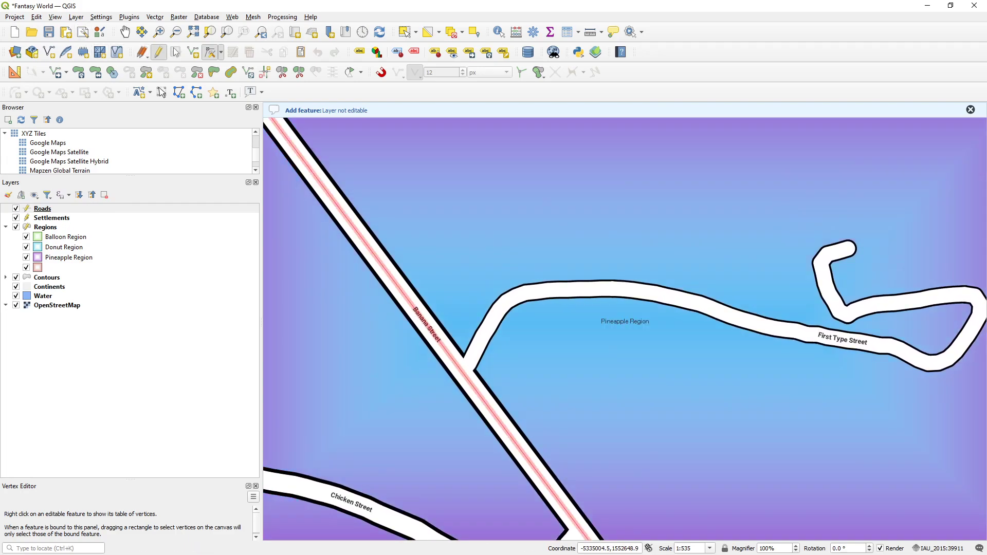
click(49, 32)
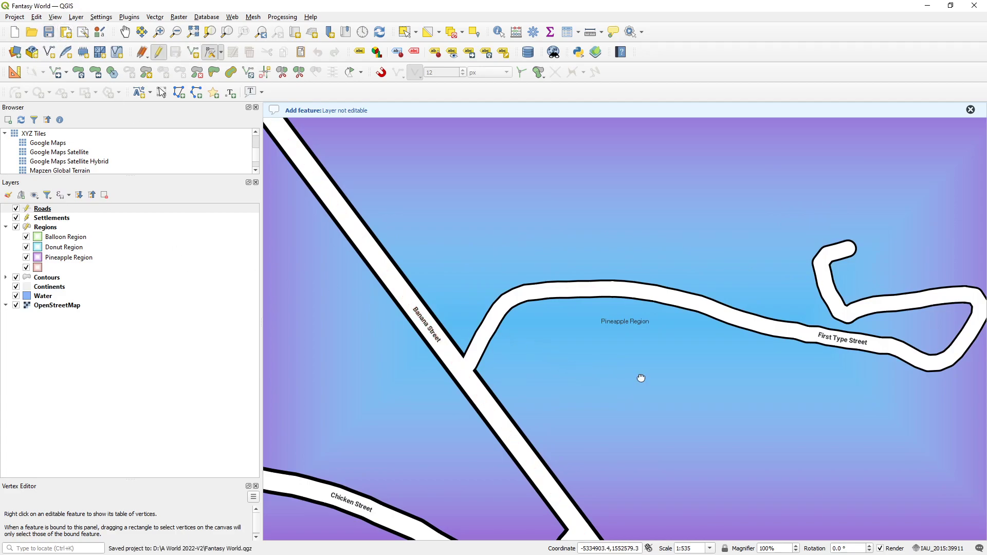
drag(643, 377, 421, 348)
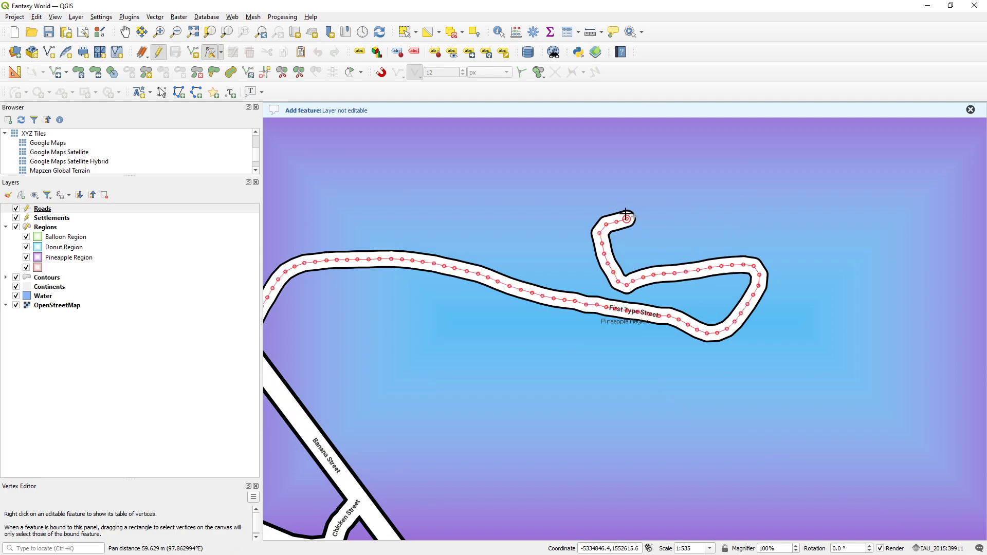
drag(468, 320, 714, 291)
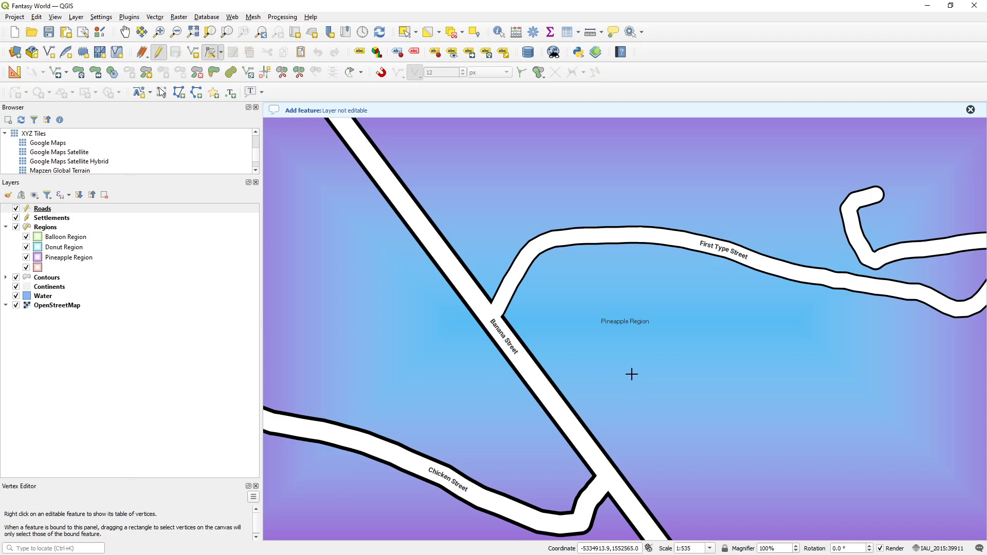
scroll(638, 374, down, 1)
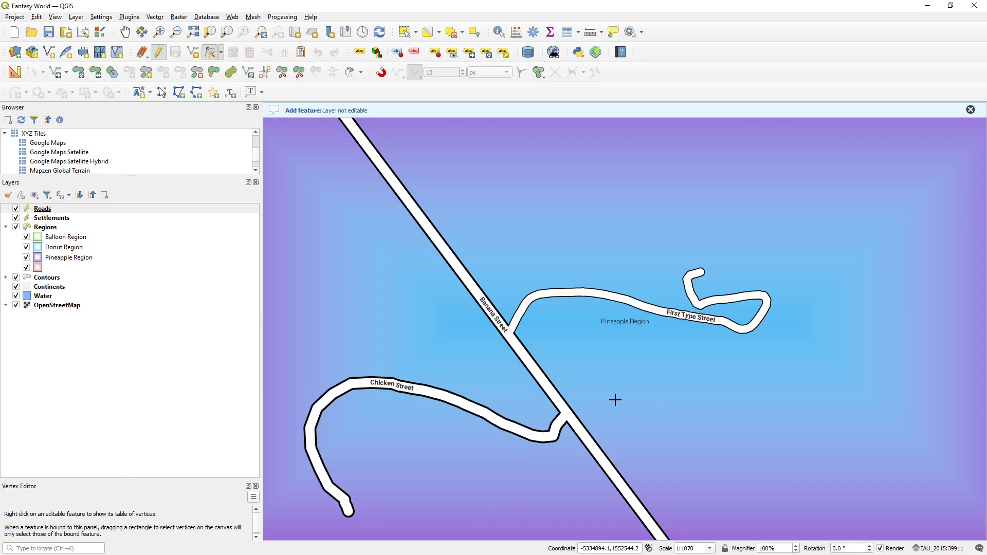
scroll(615, 400, up, 1)
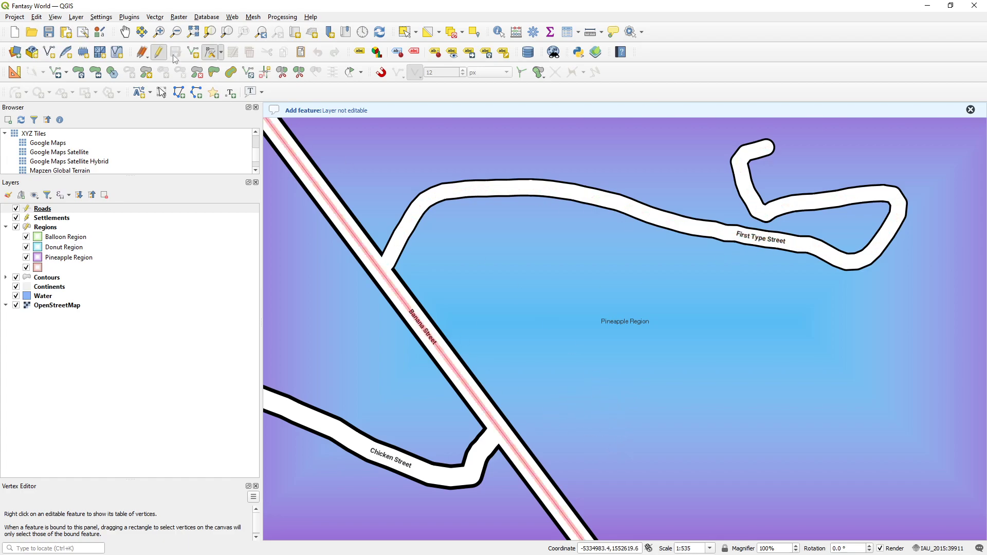
click(192, 52)
click(622, 432)
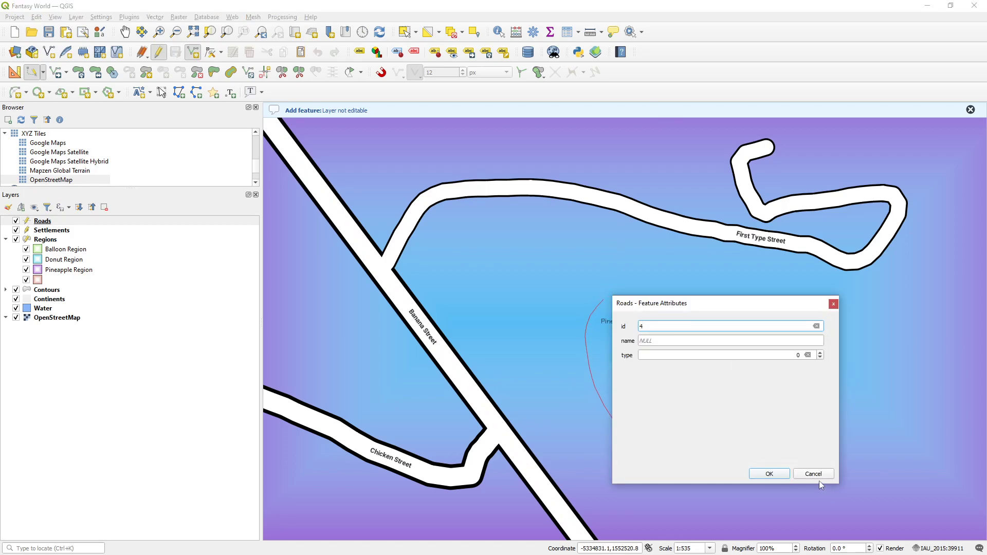
click(817, 475)
Enable snapping, draw a curved road downward from the middle of First Type Street and name it Biiig Road, keeping type 0
click(381, 72)
click(627, 206)
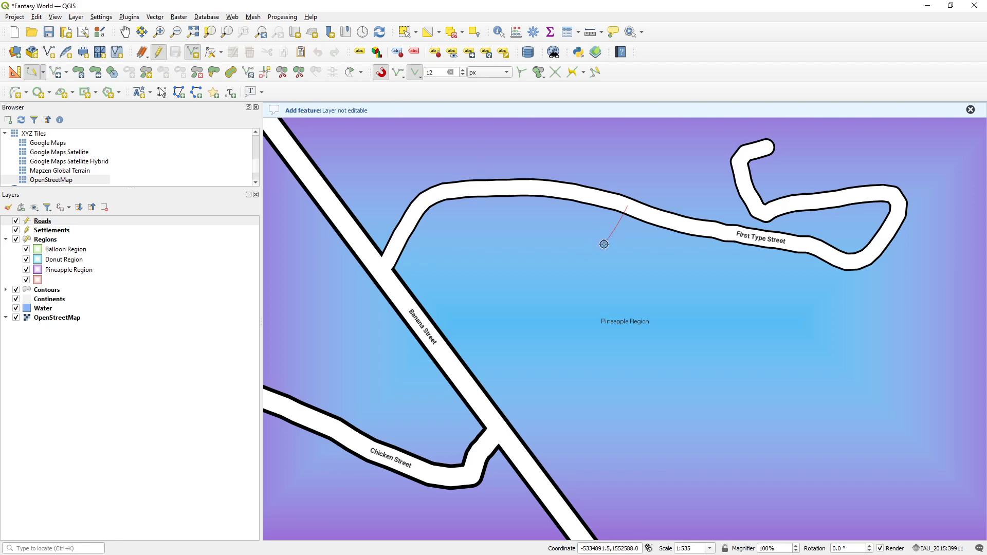
right_click(637, 451)
click(684, 358)
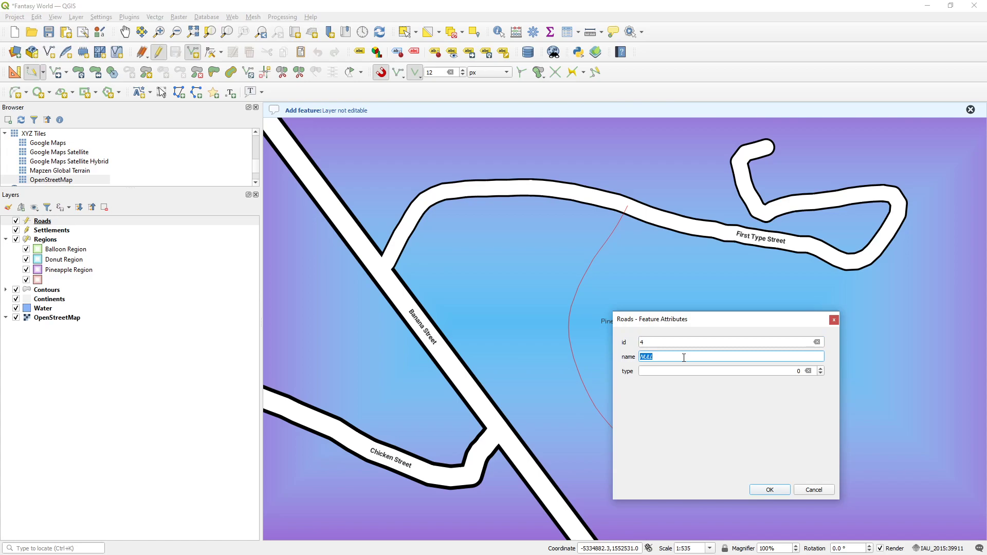
text(Biiig Road)
click(777, 489)
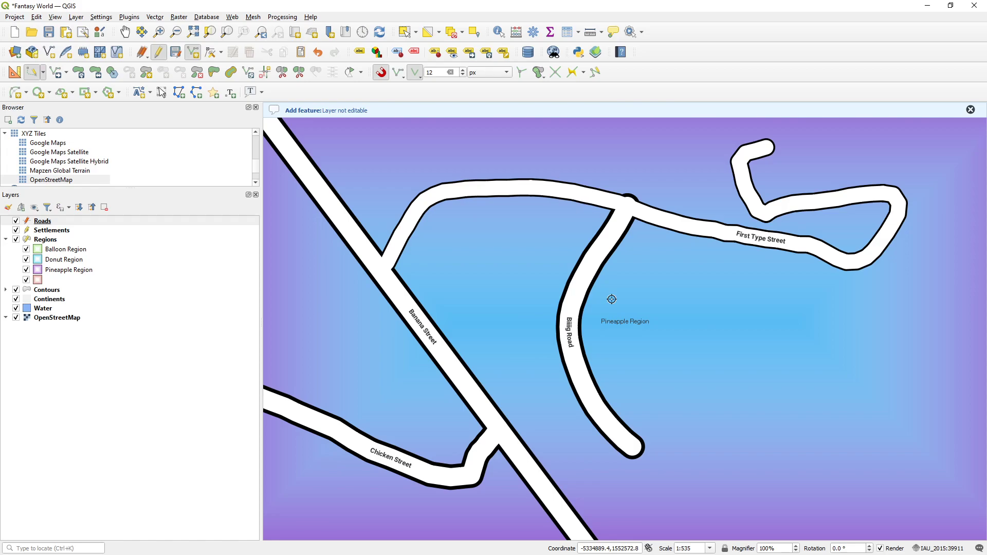
Examine both Simple Lines in the Roads symbology, including the black line's cap style choices and data-defined override options
click(127, 222)
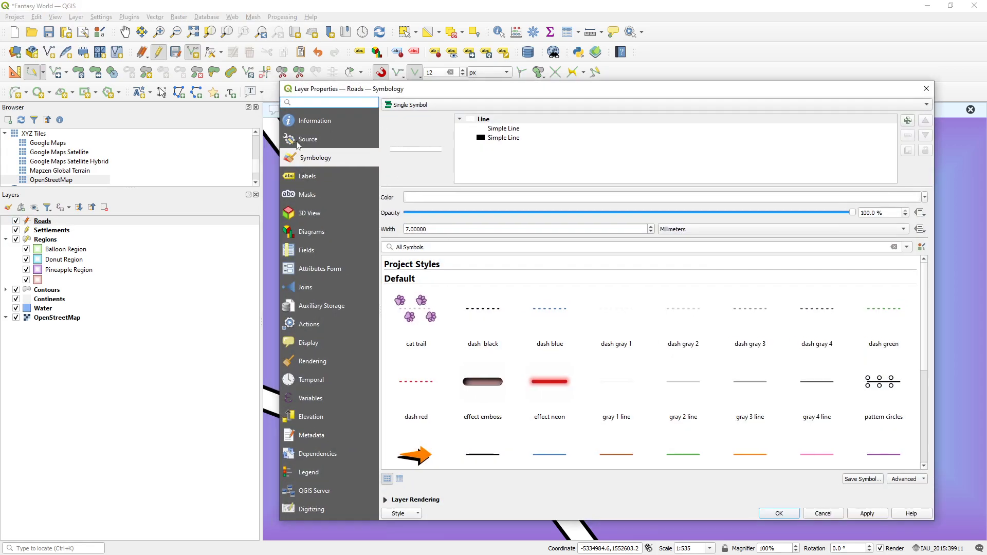
click(512, 129)
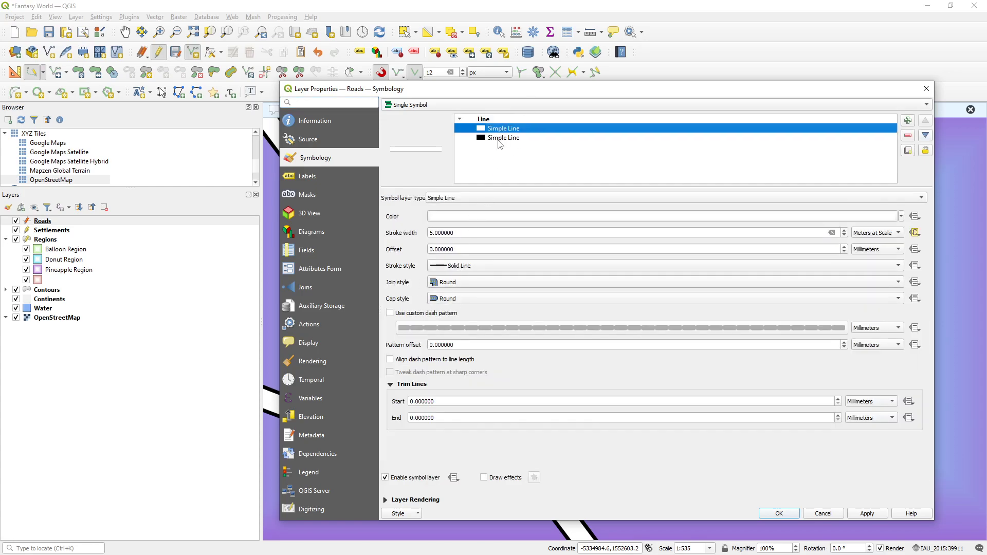
click(497, 138)
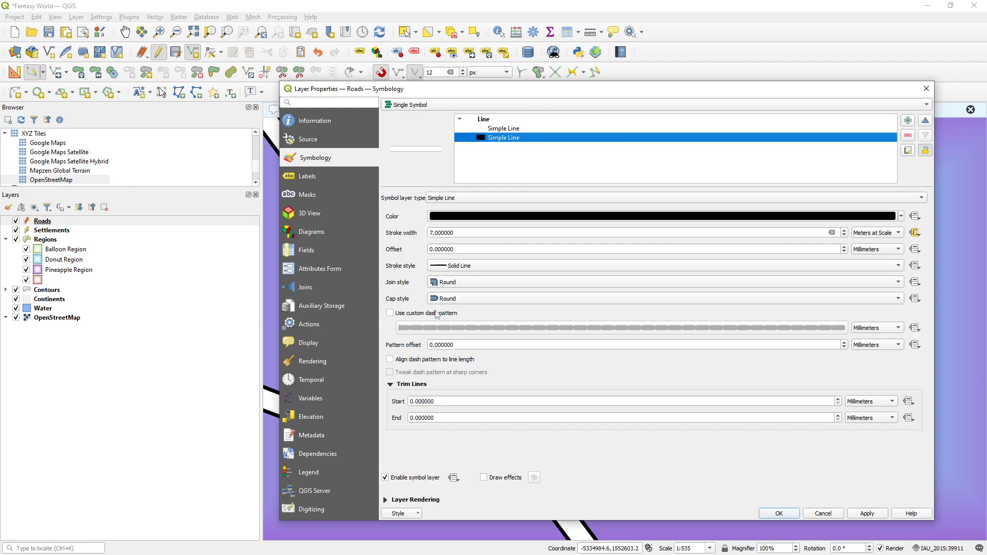
click(462, 299)
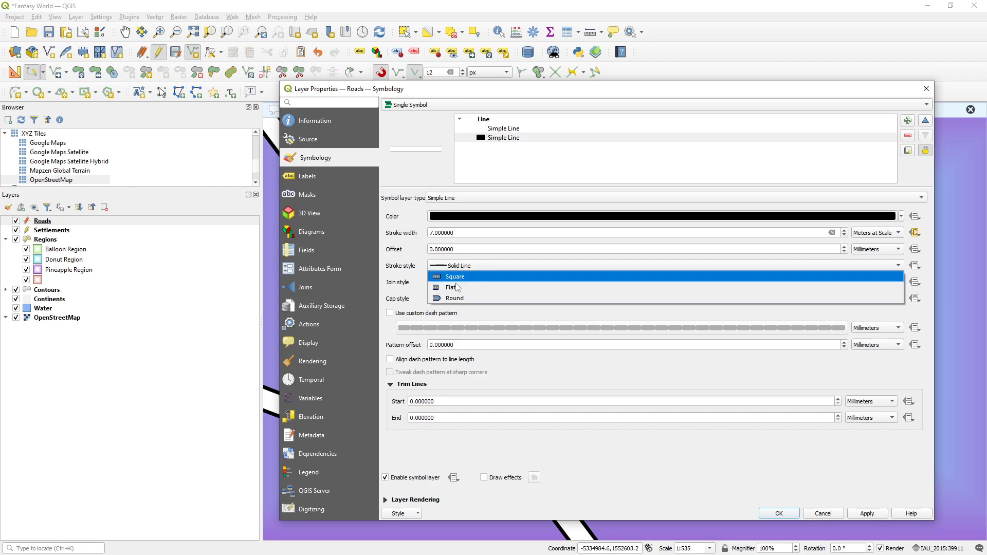
click(442, 298)
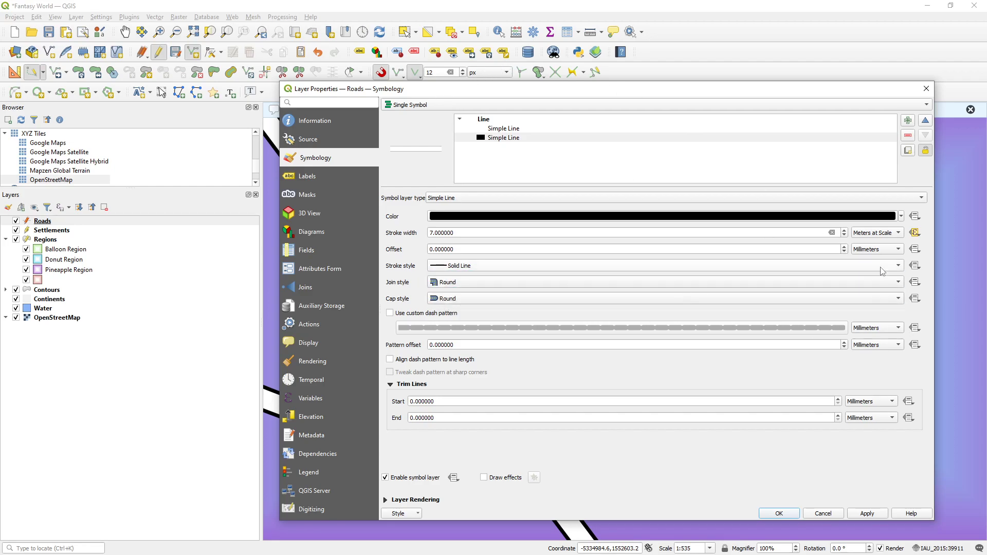
click(915, 298)
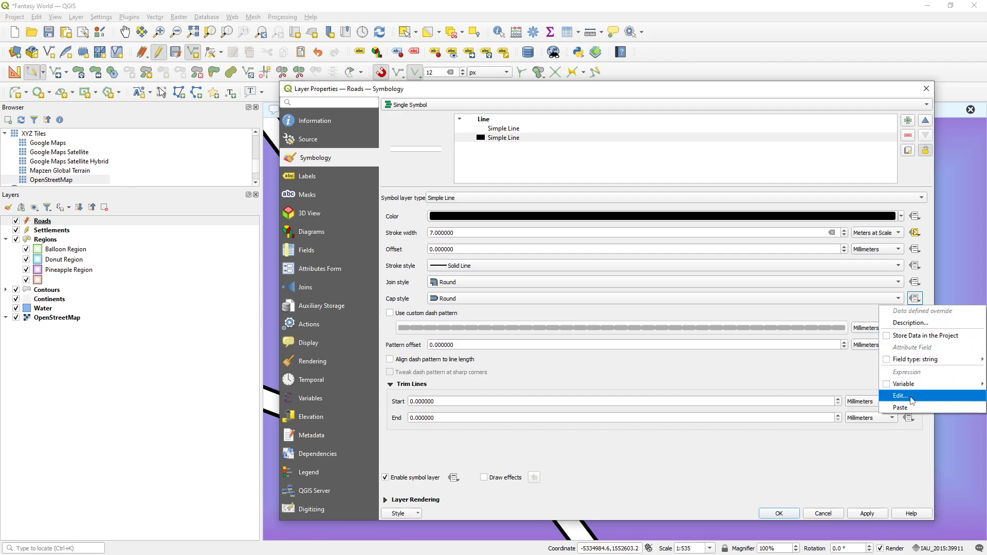
click(781, 447)
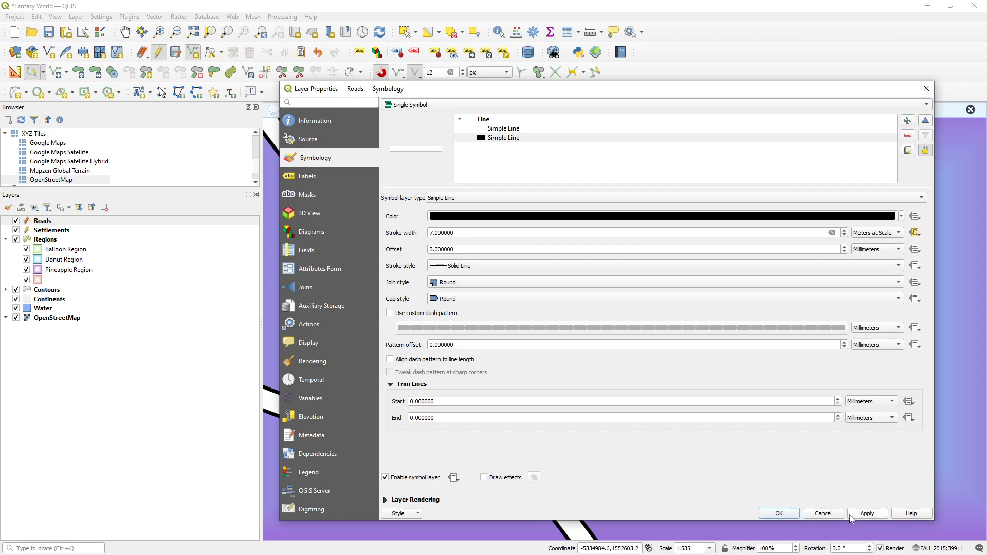
click(794, 513)
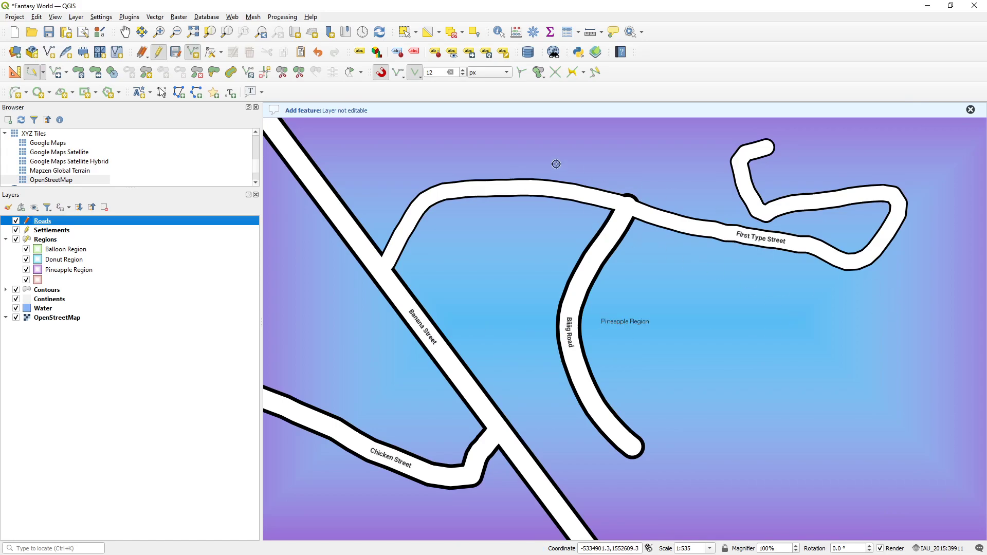
Delete Biiig Road from the Roads layer, then save the layer edits and the project
click(404, 32)
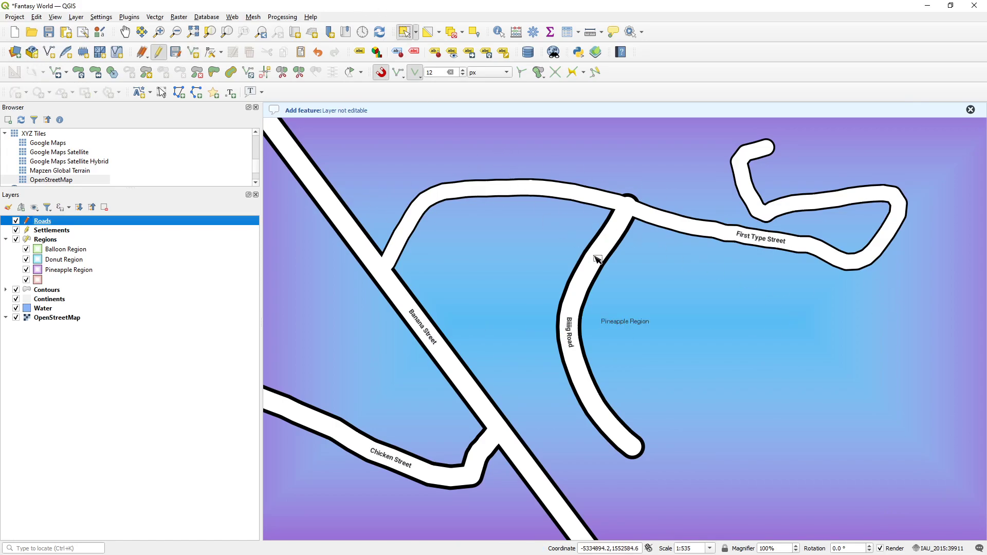
click(591, 271)
click(593, 272)
key(Delete)
click(175, 52)
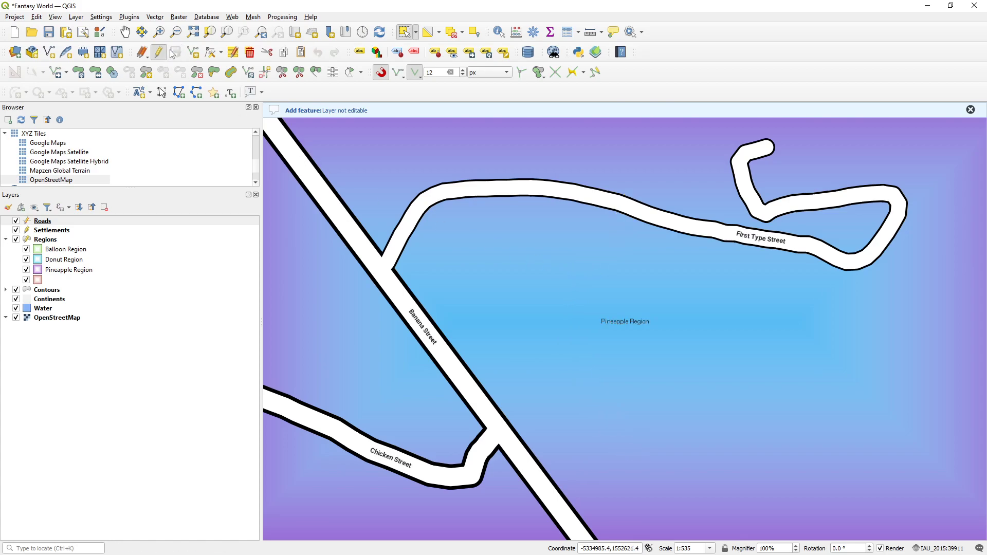
click(47, 35)
scroll(502, 231, down, 2)
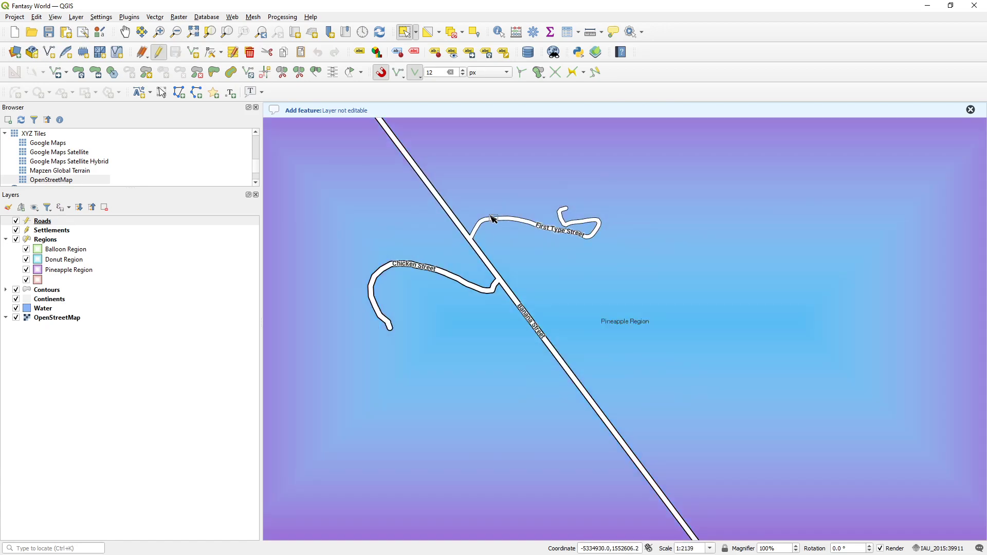
Examine how Banana Street, Chicken Street and First Type Street change in width and labelling at different map scales
scroll(494, 218, down, 1)
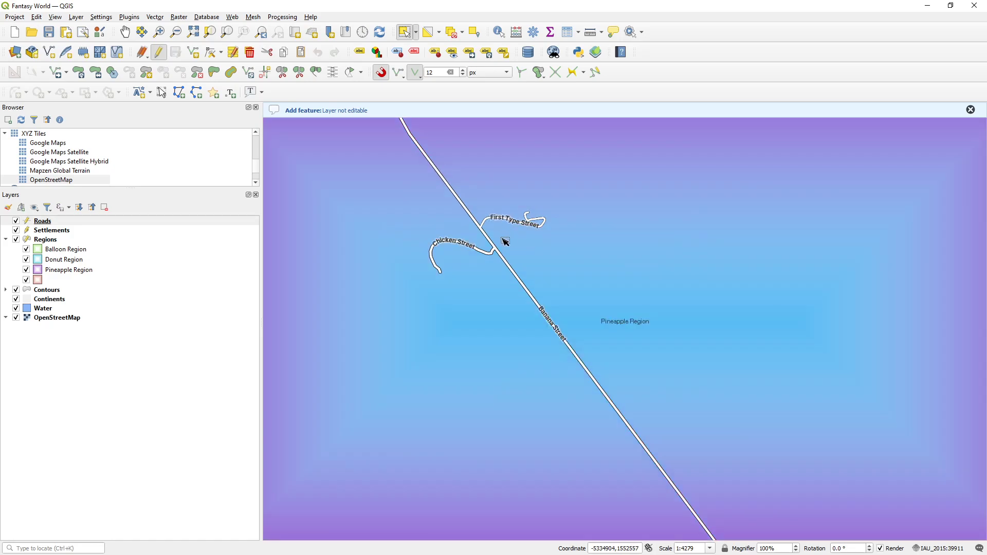
scroll(506, 241, down, 4)
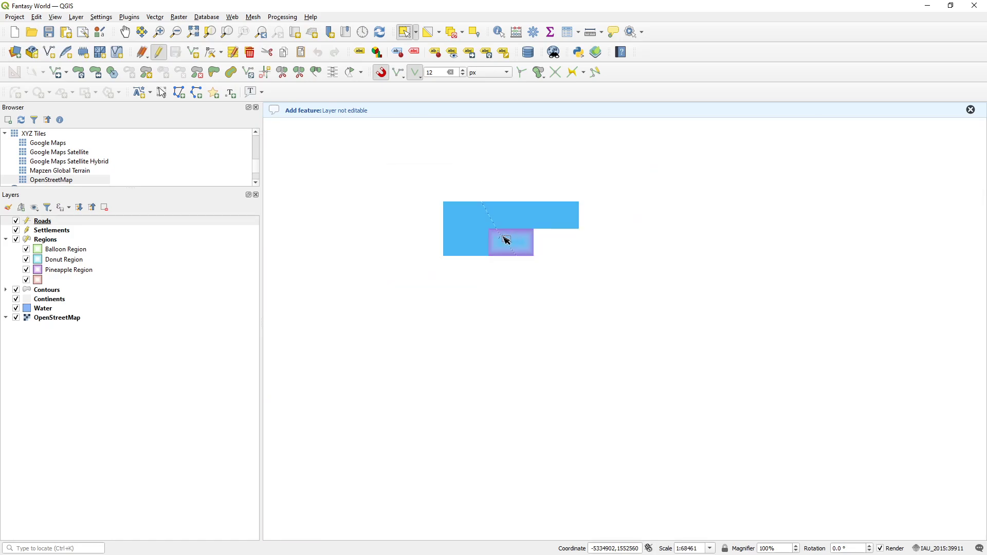
scroll(501, 237, up, 7)
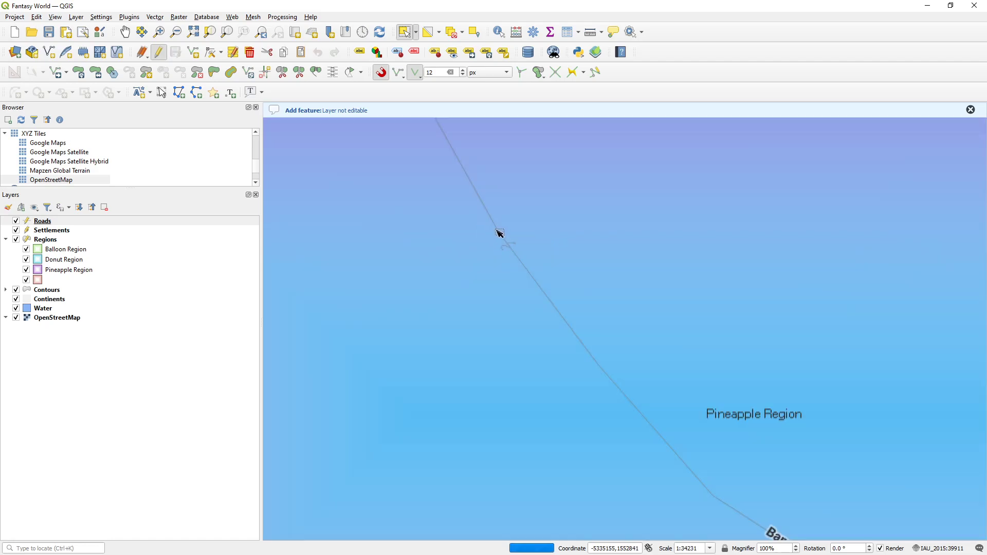
drag(415, 194, 743, 341)
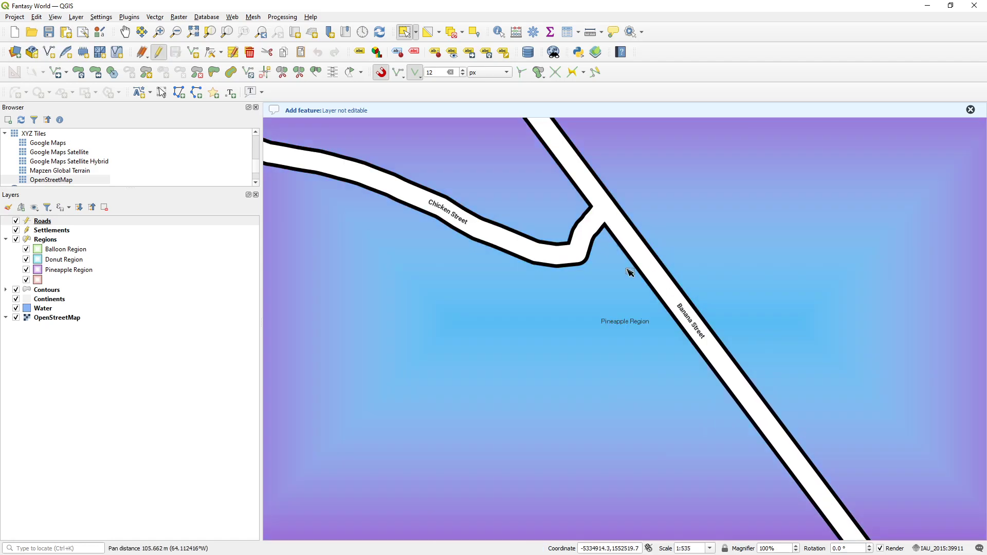
drag(628, 271, 648, 287)
scroll(617, 292, up, 1)
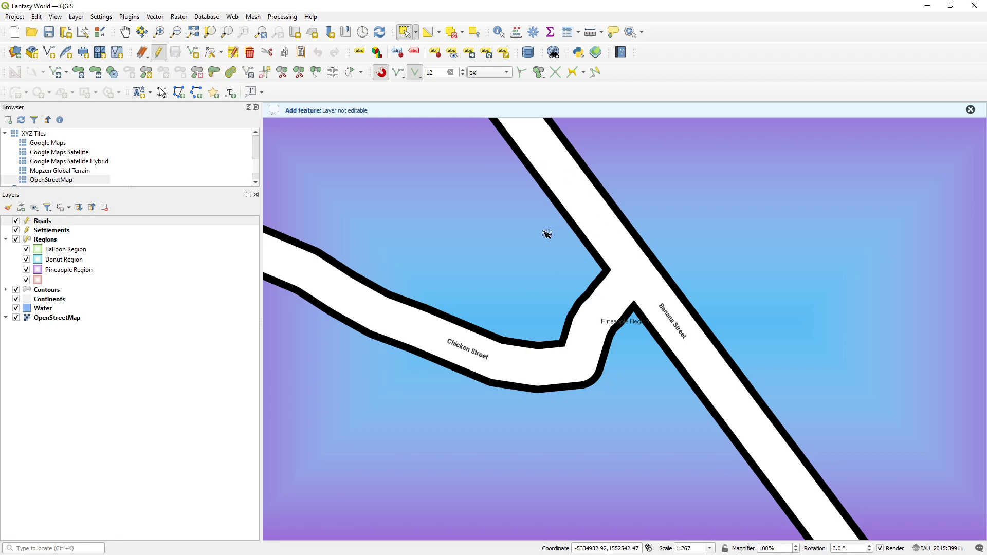
scroll(547, 235, down, 4)
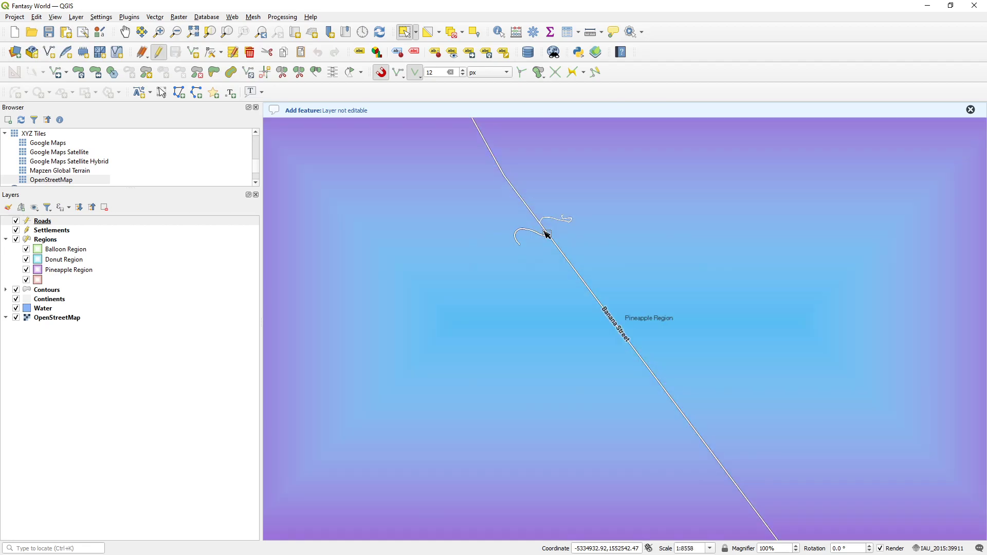
scroll(547, 234, up, 3)
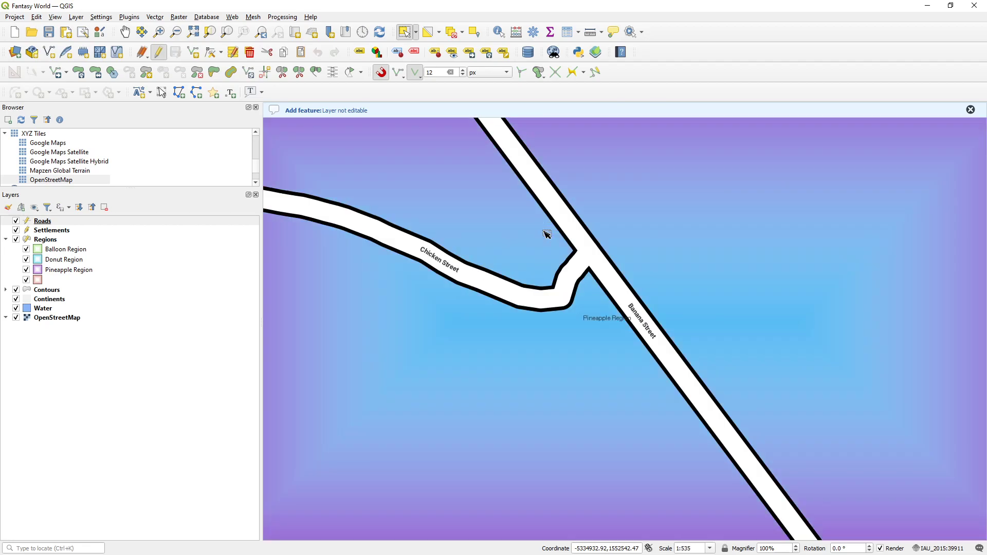
click(21, 18)
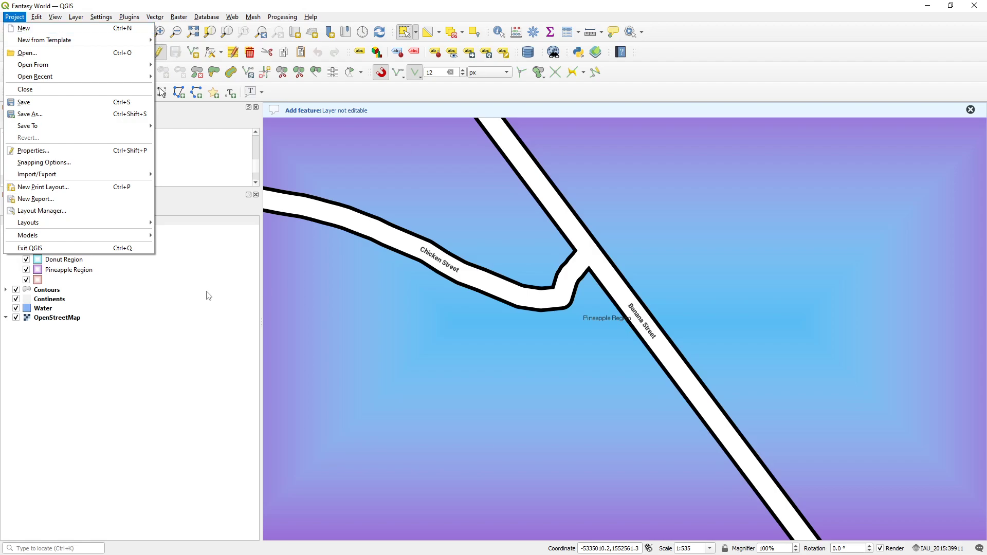
click(168, 373)
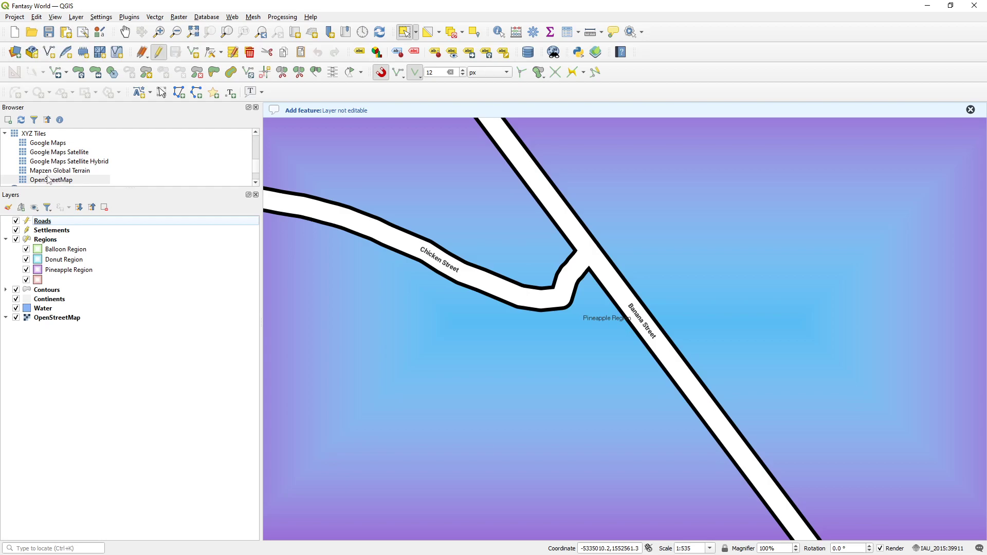
click(48, 145)
click(56, 162)
click(52, 146)
click(57, 163)
click(53, 147)
click(56, 161)
click(53, 146)
right_click(55, 143)
right_click(36, 133)
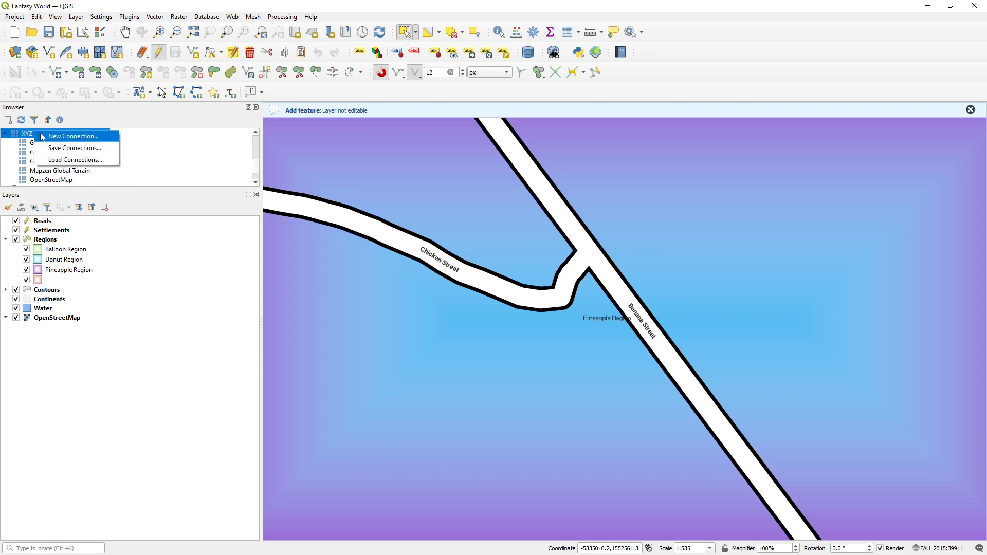
click(148, 152)
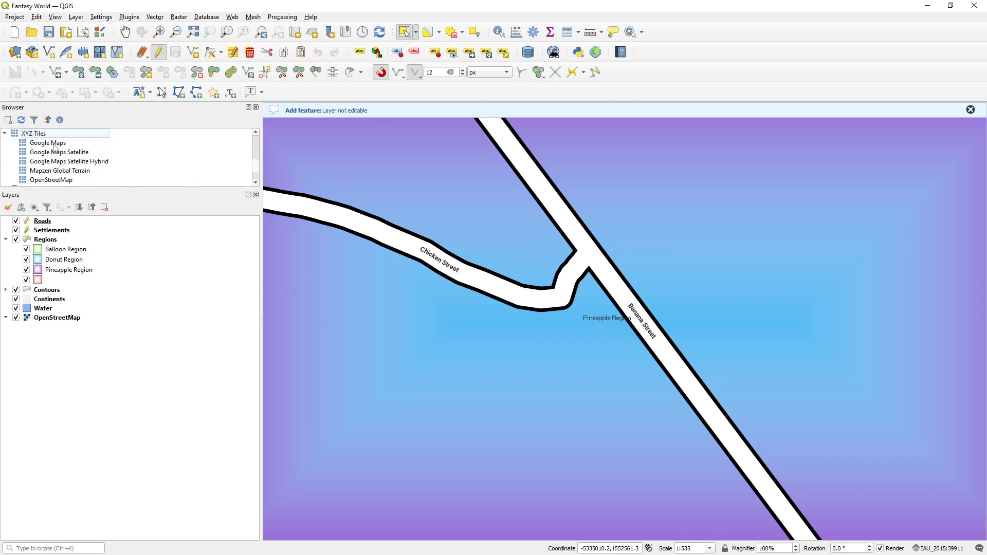
Add another OpenStreetMap tile layer to the project and remove it again
double_click(68, 180)
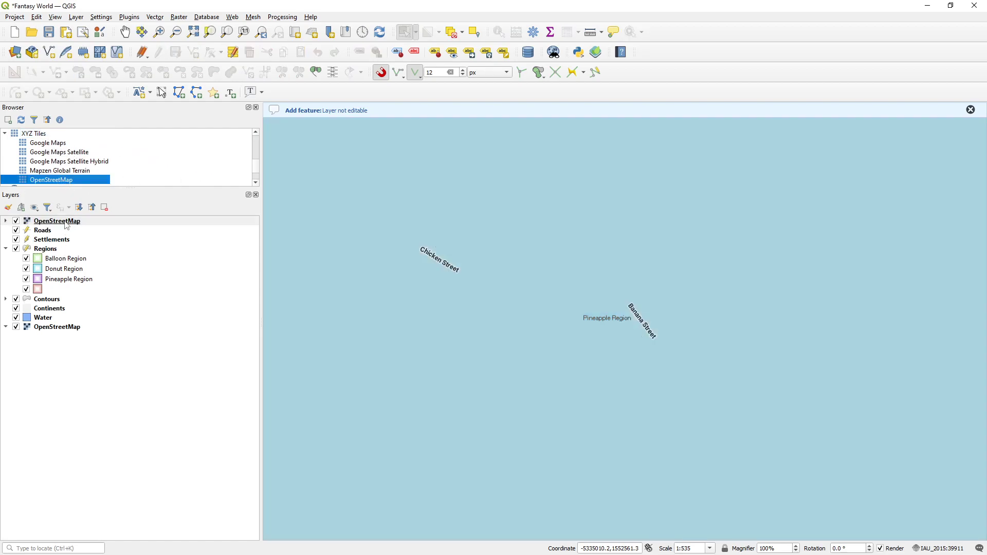
mouse_move(77, 224)
mouse_down()
mouse_move(98, 335)
mouse_move(95, 231)
mouse_move(85, 225)
mouse_up()
right_click(49, 219)
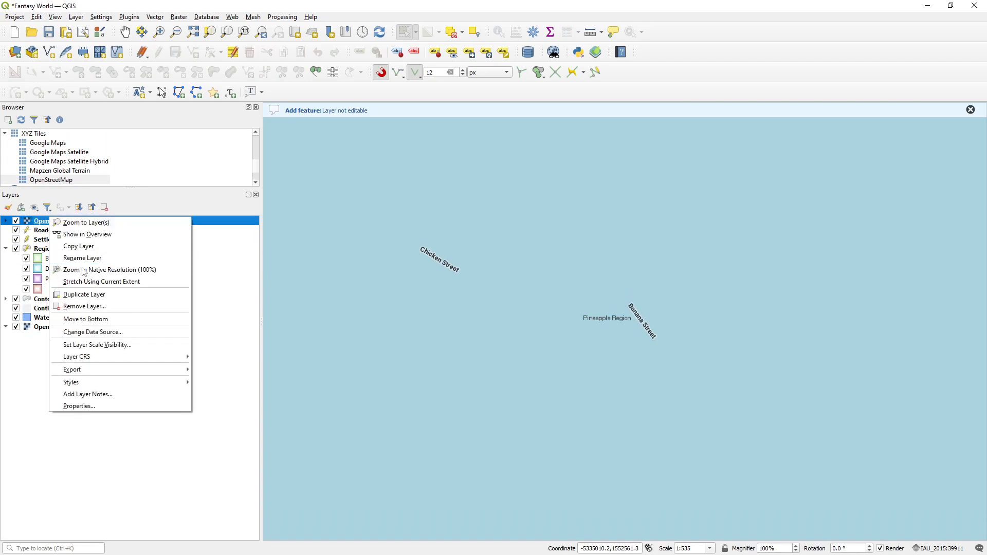
click(85, 306)
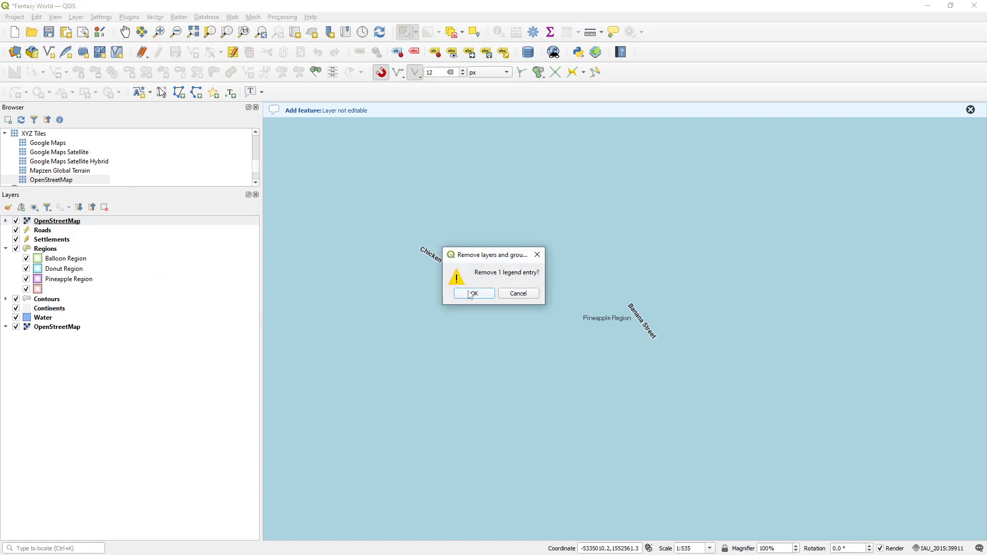
key(Return)
Move the existing OpenStreetMap layer up in the layer order so it sits directly between Settlements and Regions
drag(49, 317, 82, 243)
click(60, 309)
drag(84, 240, 83, 240)
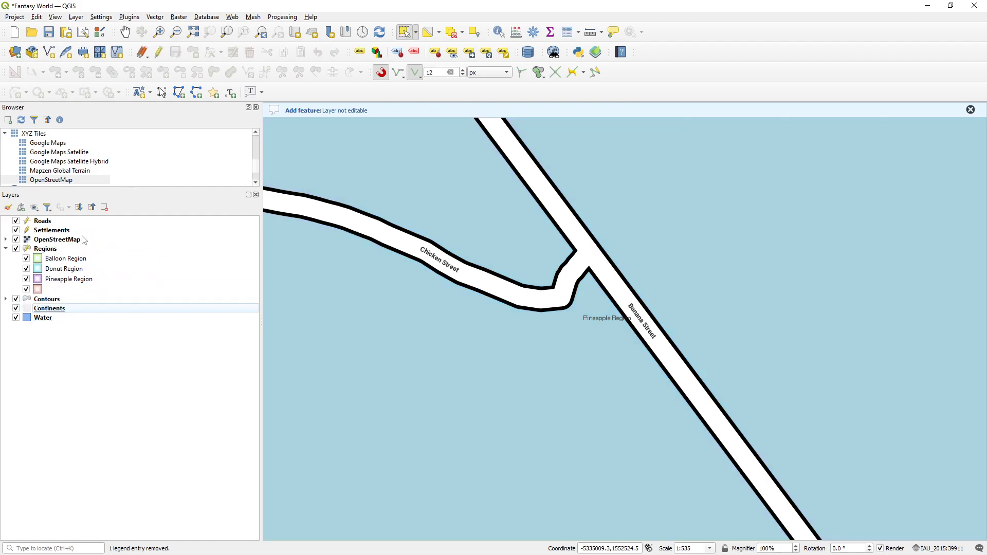
Examine the OpenStreetMap base map around Da City and the region labels, from street scale out to the whole Atlantic
scroll(762, 346, down, 4)
scroll(758, 343, down, 2)
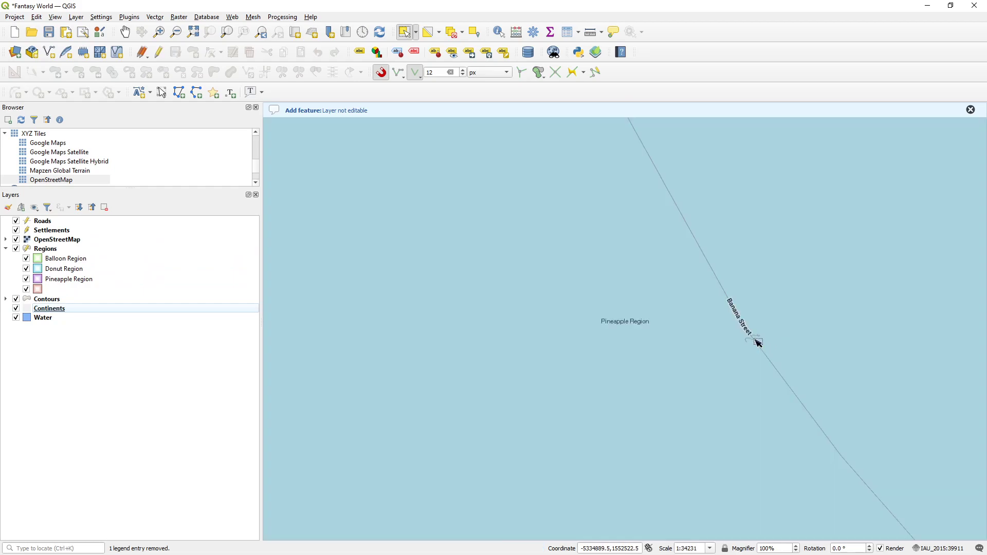
drag(756, 342, 610, 322)
scroll(612, 322, down, 2)
scroll(612, 322, down, 3)
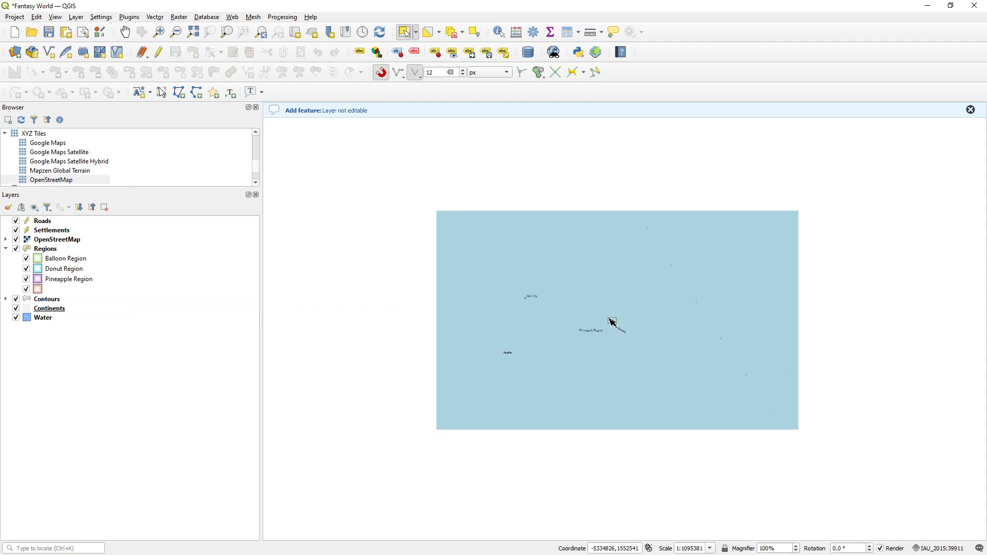
scroll(611, 322, down, 2)
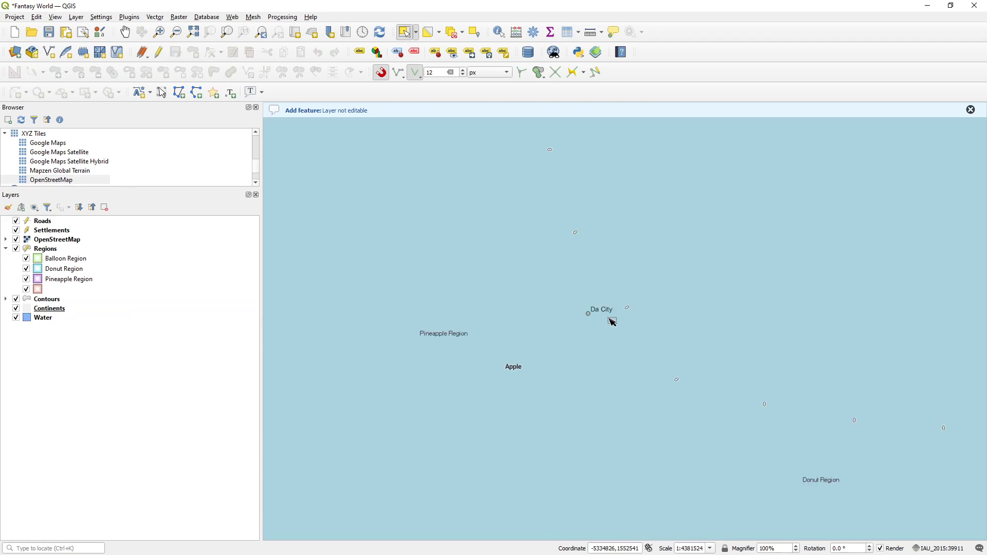
scroll(612, 322, down, 2)
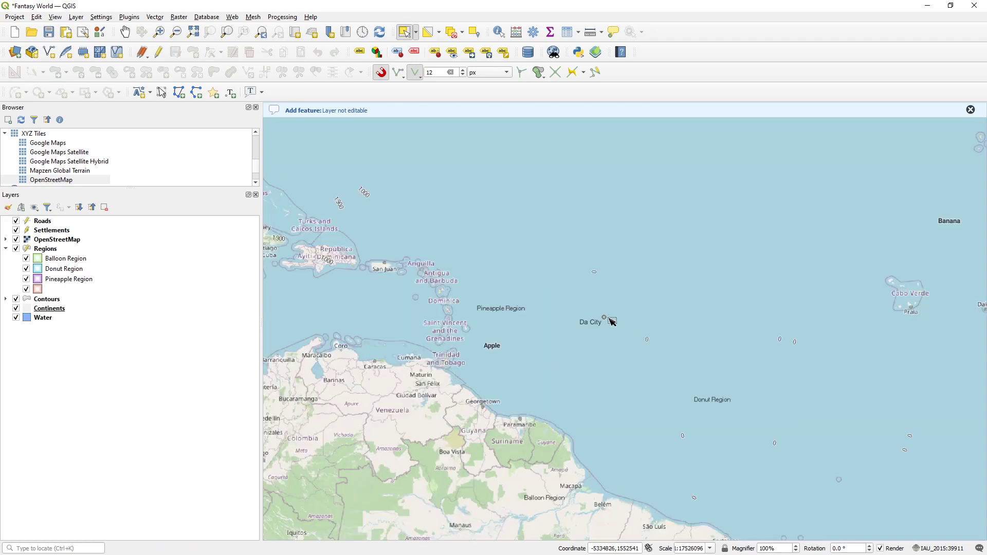
scroll(612, 321, down, 1)
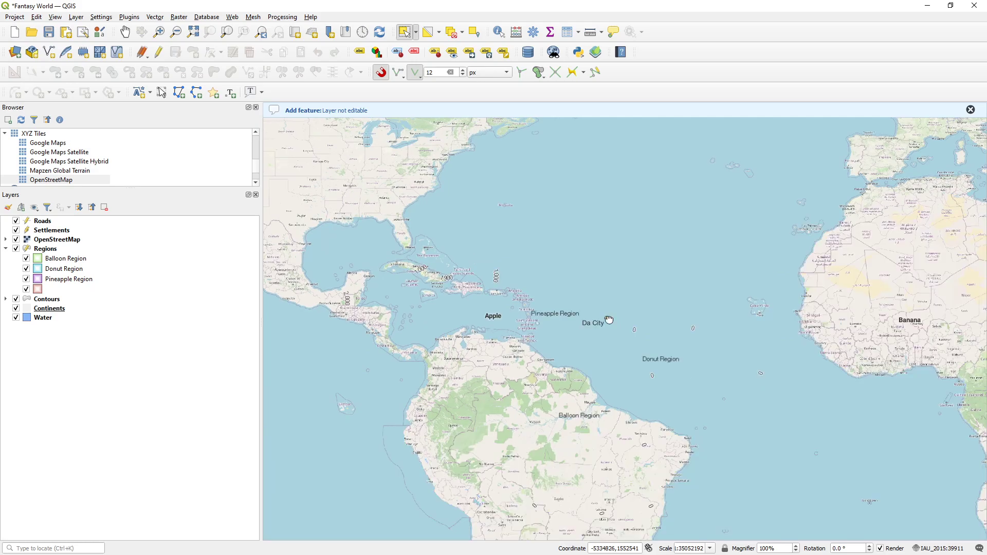
drag(611, 322, 601, 285)
scroll(606, 293, up, 1)
scroll(599, 278, down, 1)
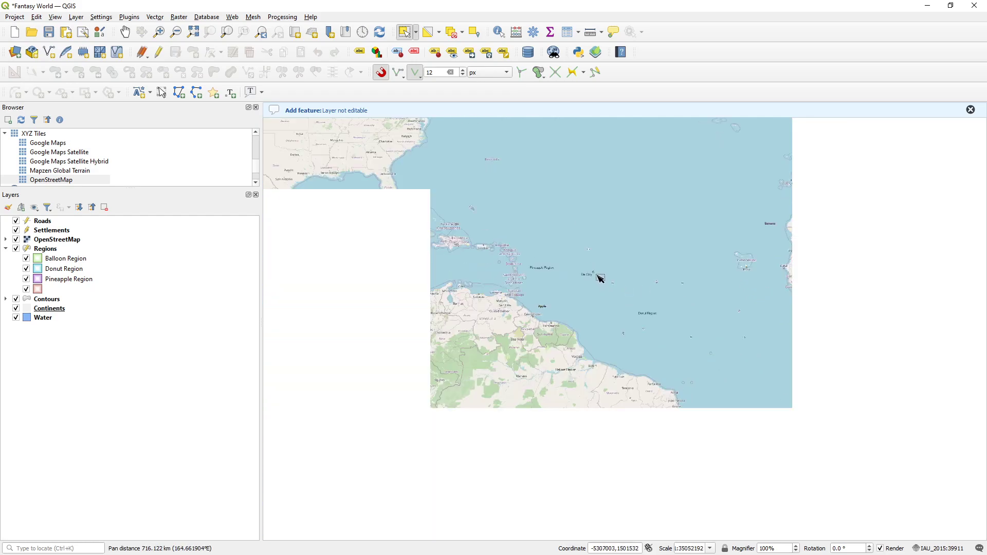
scroll(600, 278, down, 1)
drag(600, 278, 575, 333)
scroll(495, 326, up, 2)
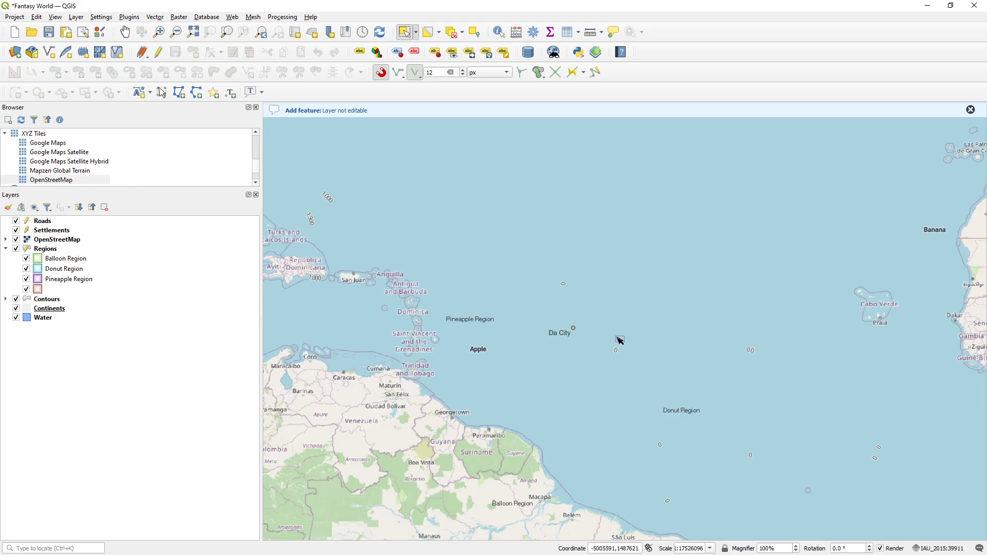
Save the project and start a new shapefile layer with the file name Attack
click(49, 33)
click(55, 17)
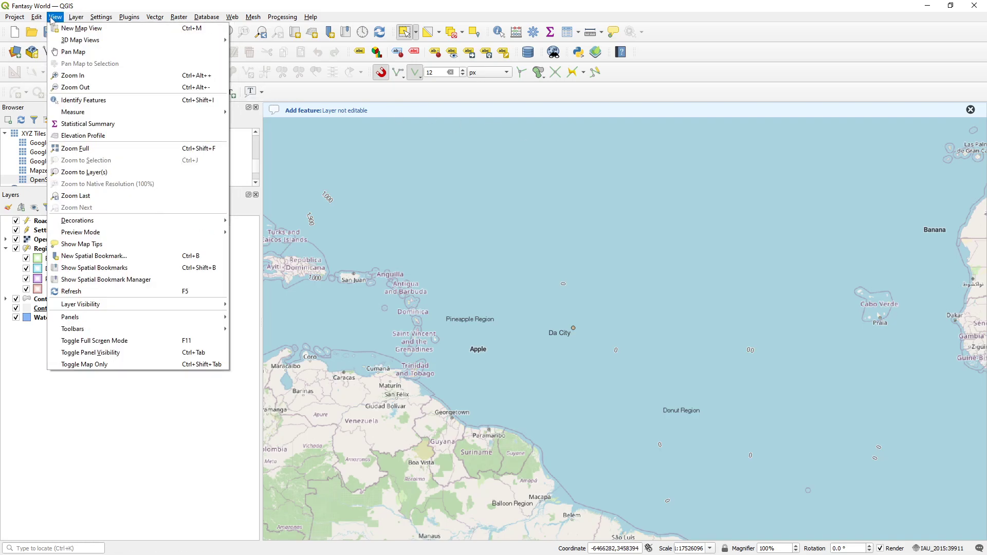
mouse_move(76, 17)
mouse_move(102, 39)
click(282, 56)
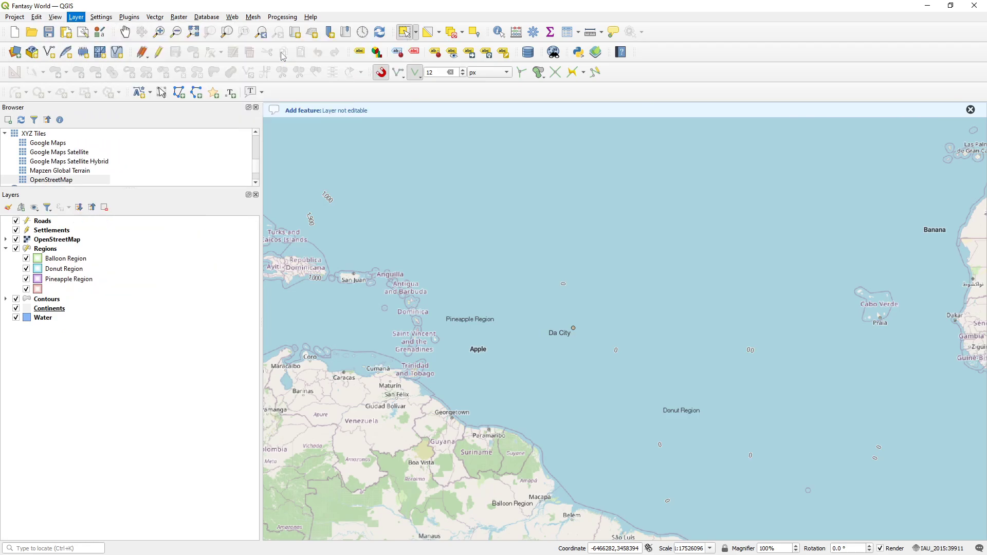
click(788, 30)
text(Attack)
key(Return)
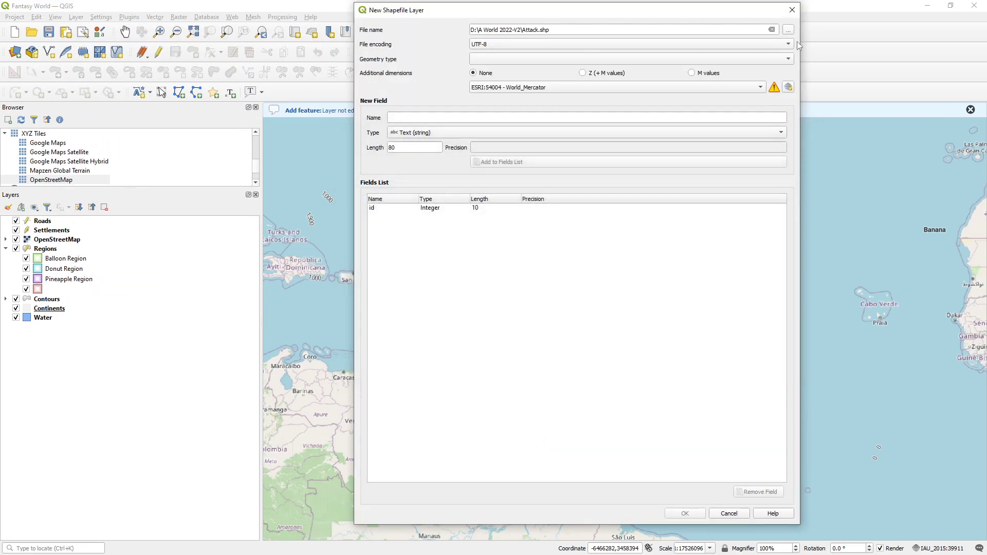
Create the Attack layer with LineString geometry and the project CRS IAU_2015:39911, and save the project
click(504, 61)
click(512, 91)
click(525, 86)
click(550, 98)
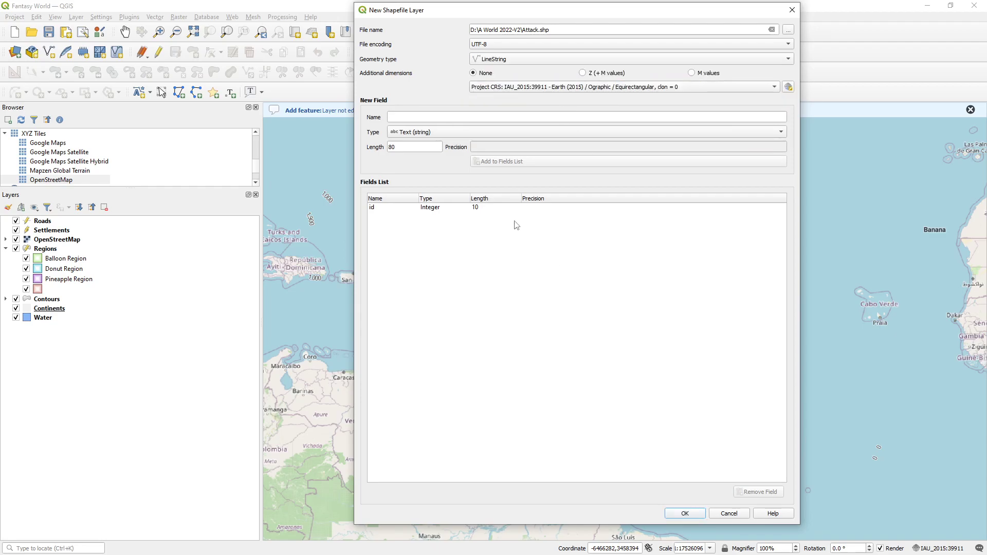
click(433, 121)
click(684, 514)
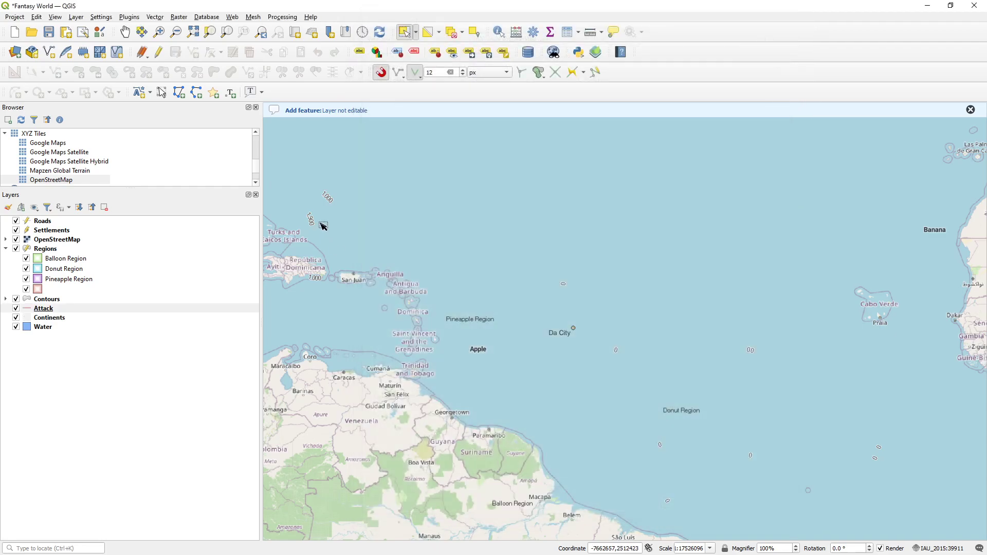
click(49, 32)
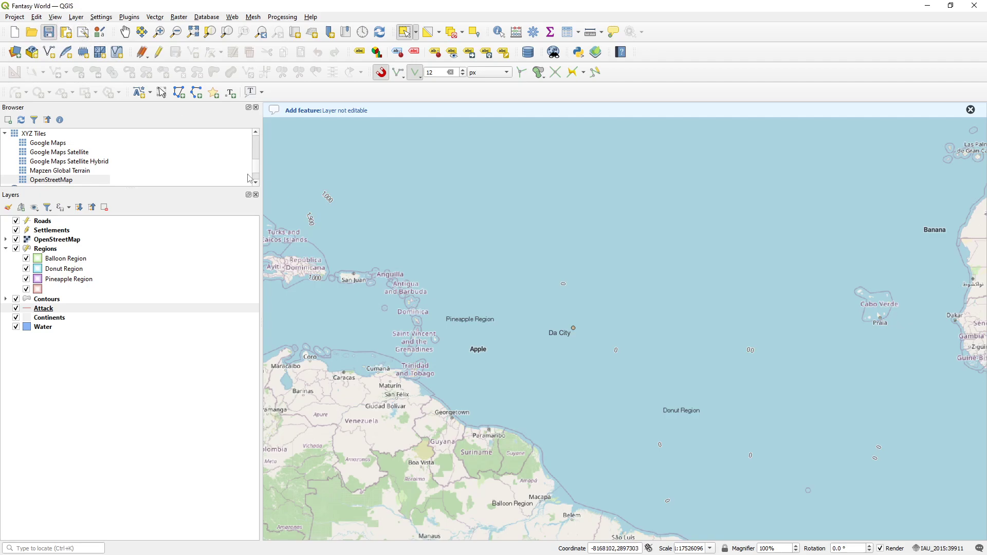
Draw a three-vertex line with straight segments in the Attack layer, bending around the west side of Apple, and leave its id empty
click(158, 51)
click(193, 52)
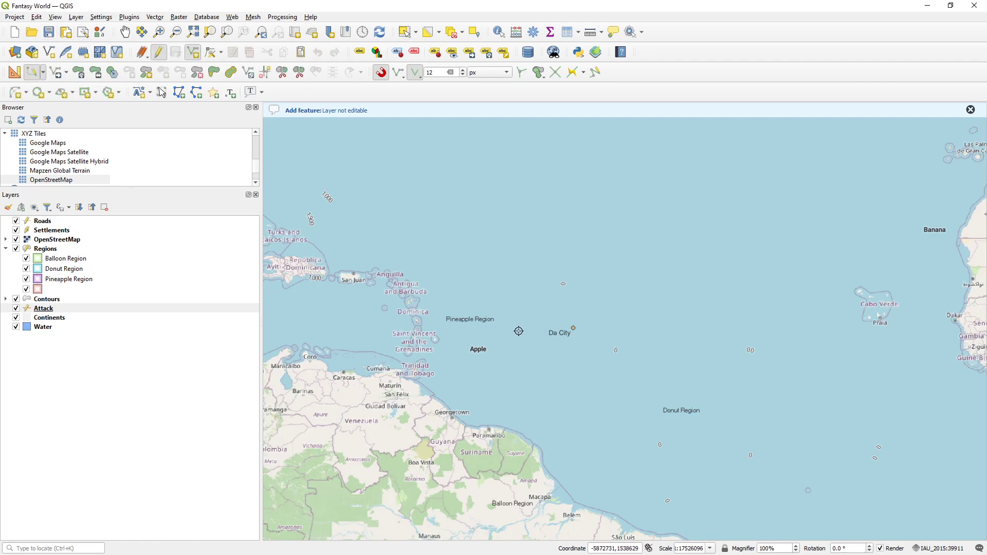
drag(494, 261, 472, 298)
key(r)
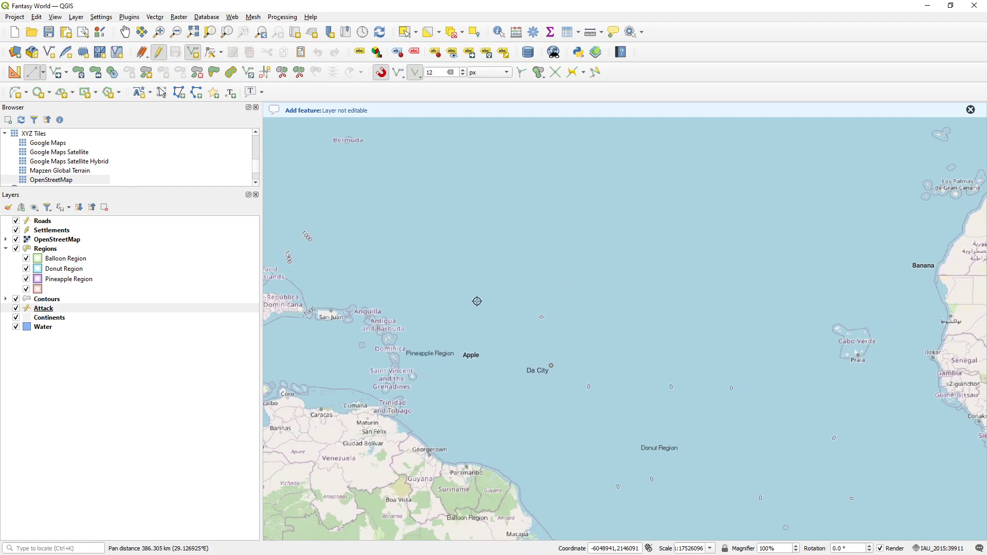
scroll(471, 301, up, 1)
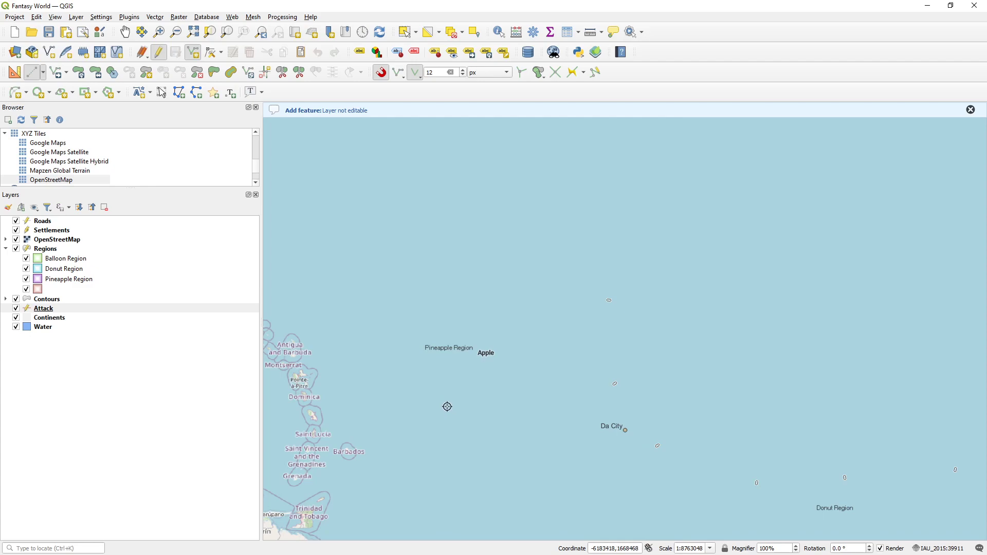
click(474, 415)
click(400, 271)
click(522, 162)
right_click(522, 162)
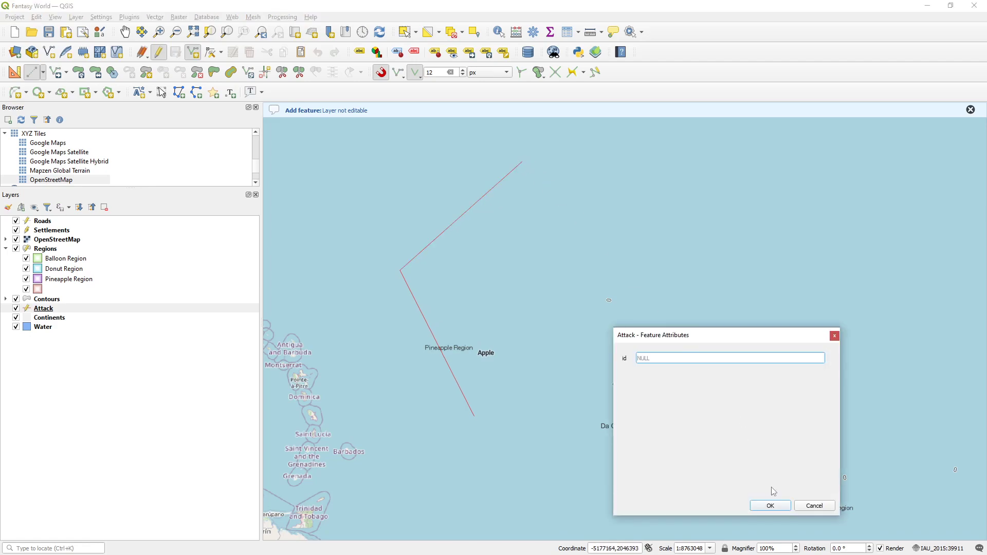
click(771, 506)
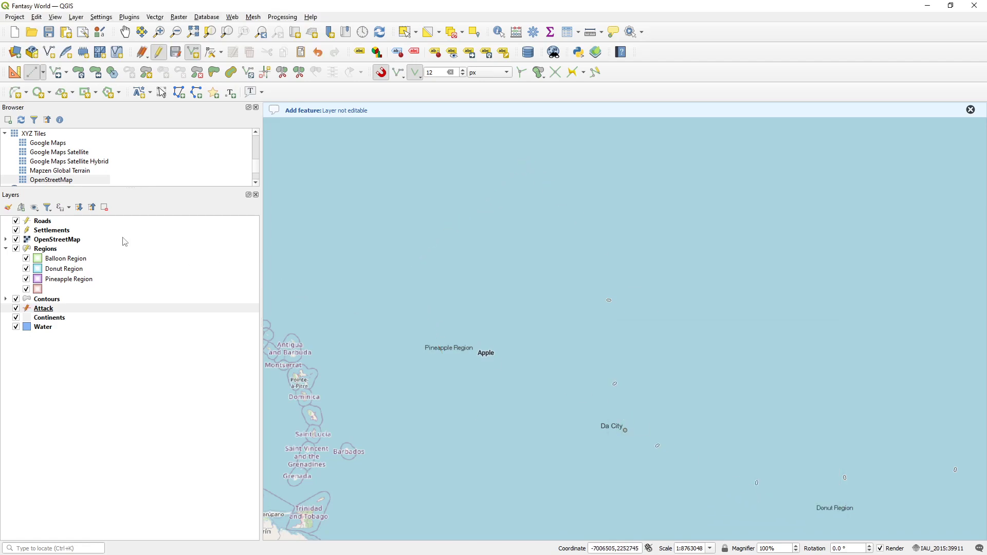
Move the Attack layer to the top of the layer order and style it with the pointing arrow symbol
drag(53, 309, 82, 222)
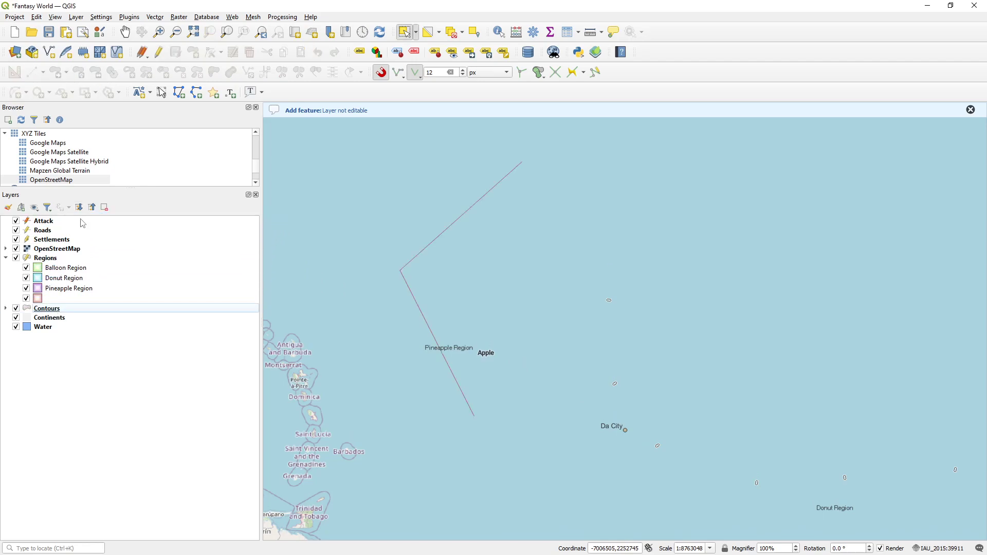
double_click(44, 221)
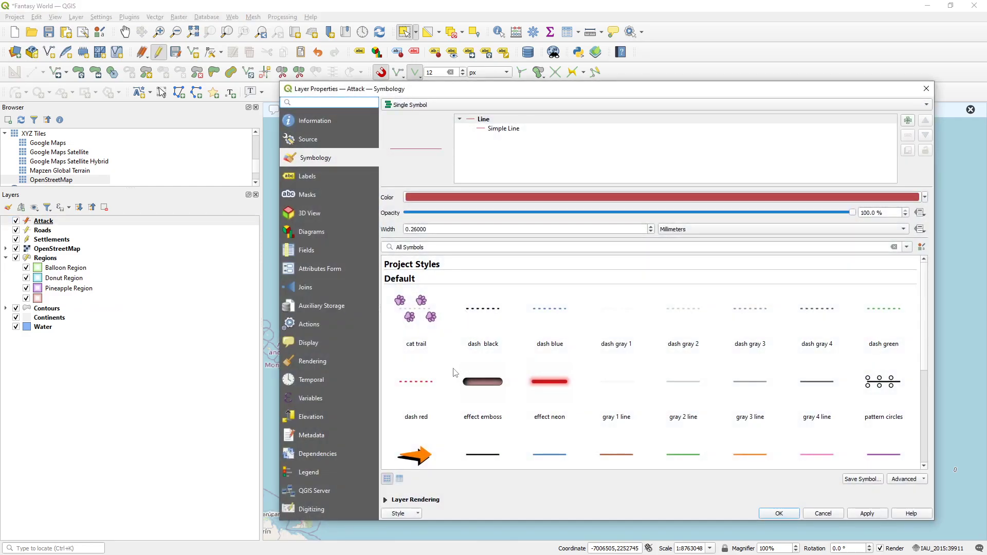
scroll(455, 373, down, 2)
click(418, 374)
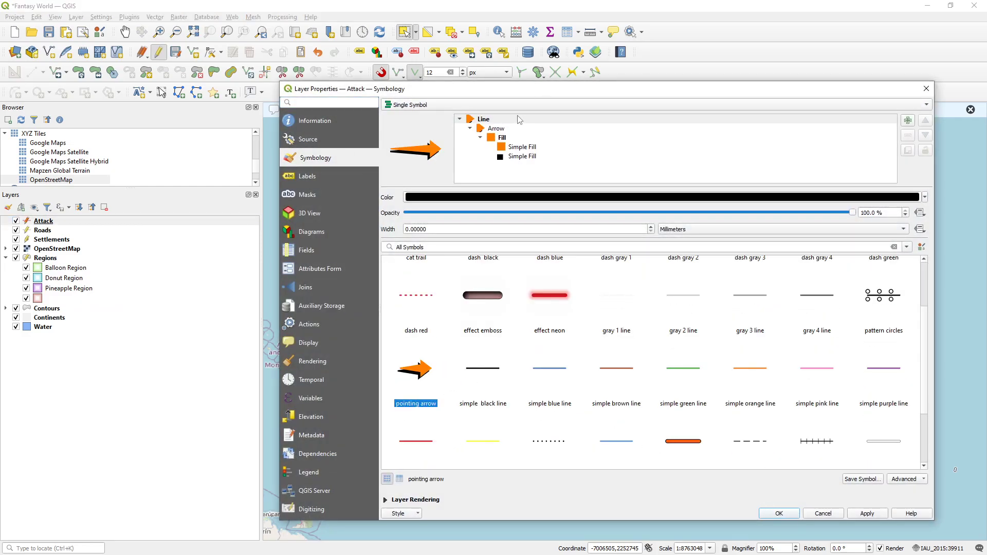
click(791, 516)
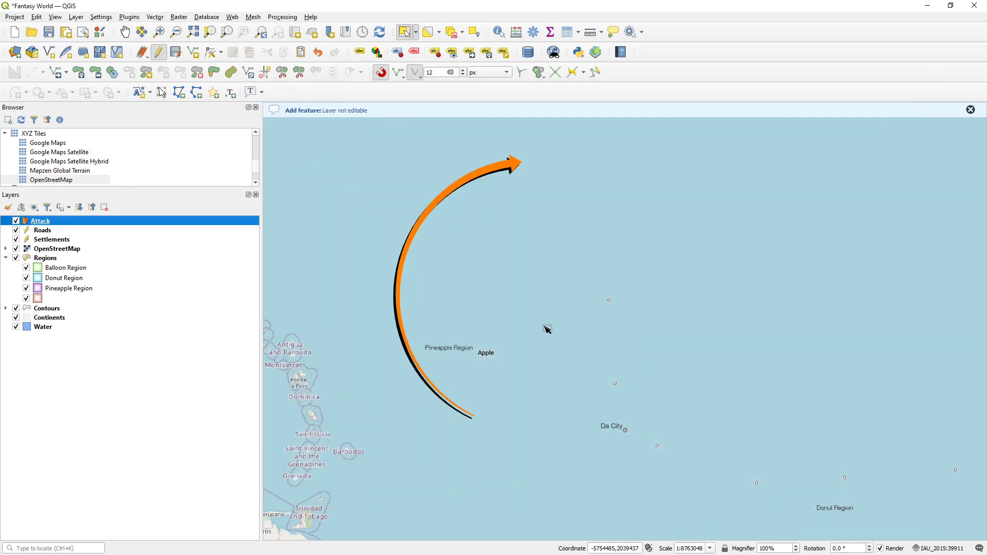
Save the Attack layer edits and draw a seven-vertex line looping clockwise northeast of Da City and ending just west of Apple
click(175, 52)
drag(614, 267, 529, 258)
click(93, 224)
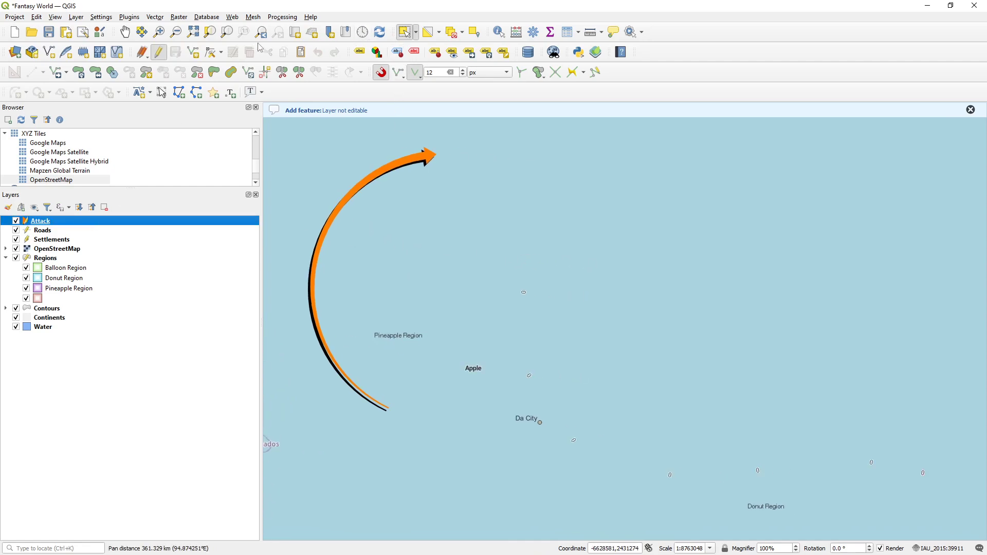
click(191, 53)
click(535, 273)
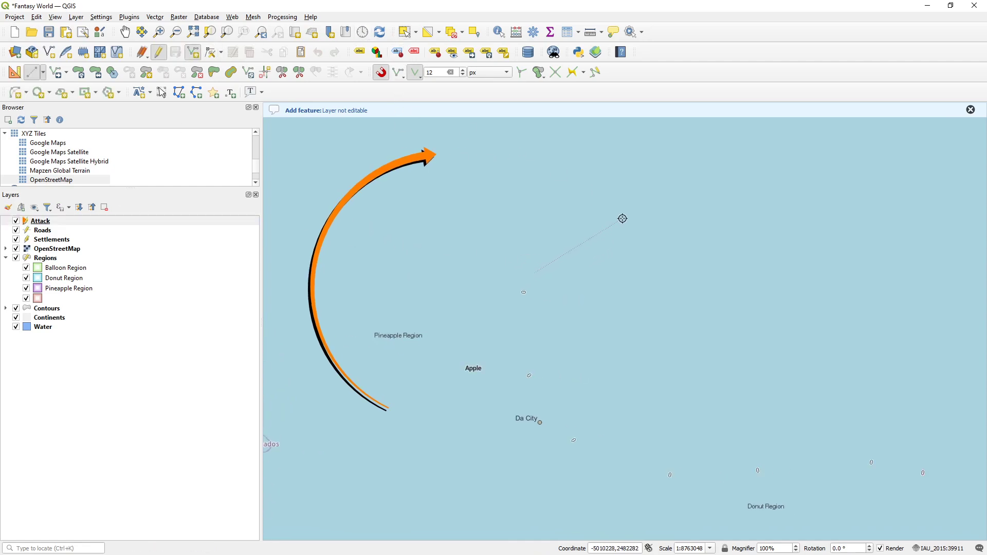
click(652, 196)
click(808, 257)
click(799, 367)
click(677, 422)
click(511, 355)
click(433, 385)
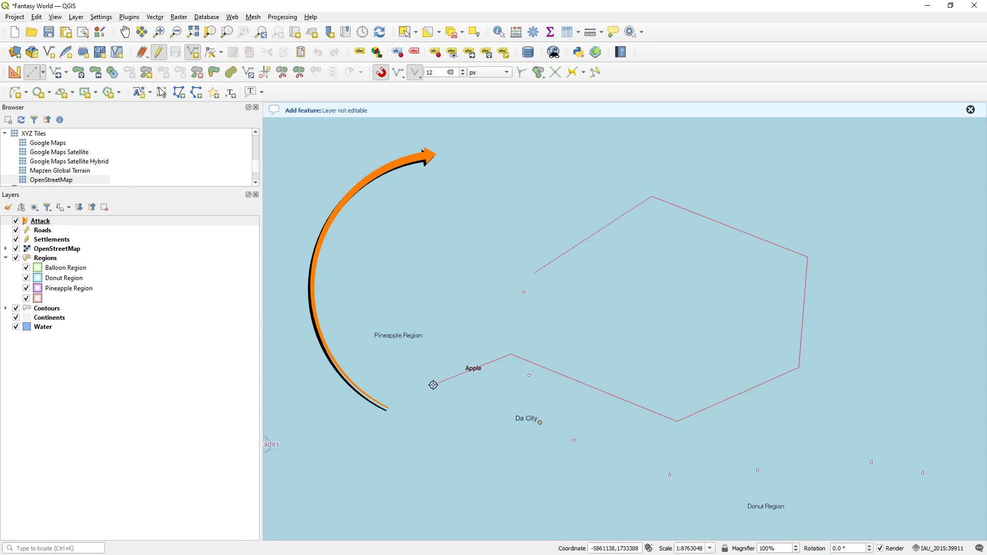
right_click(433, 385)
click(772, 521)
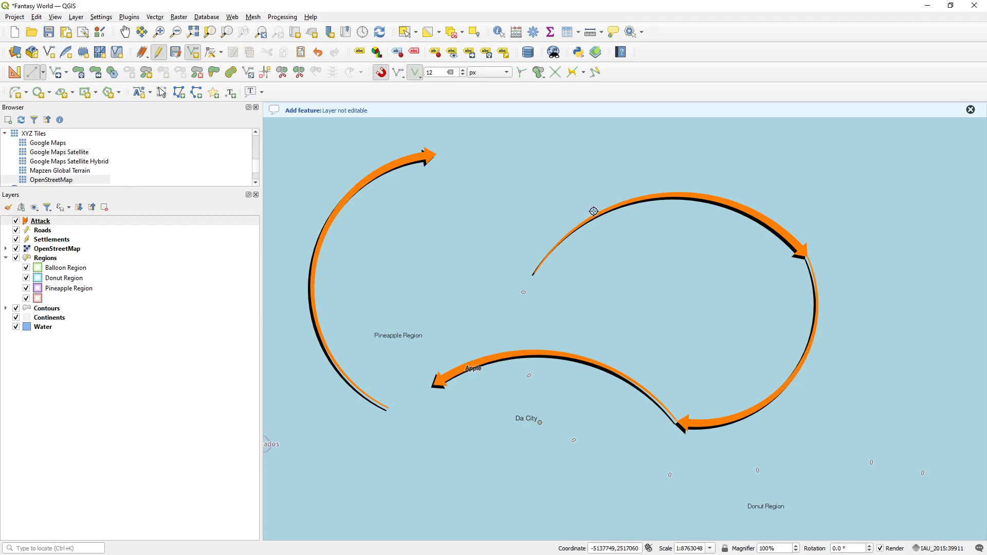
Examine the Arrow symbol settings of the Attack layer, including the choices for arrow type and head type
drag(464, 297, 403, 269)
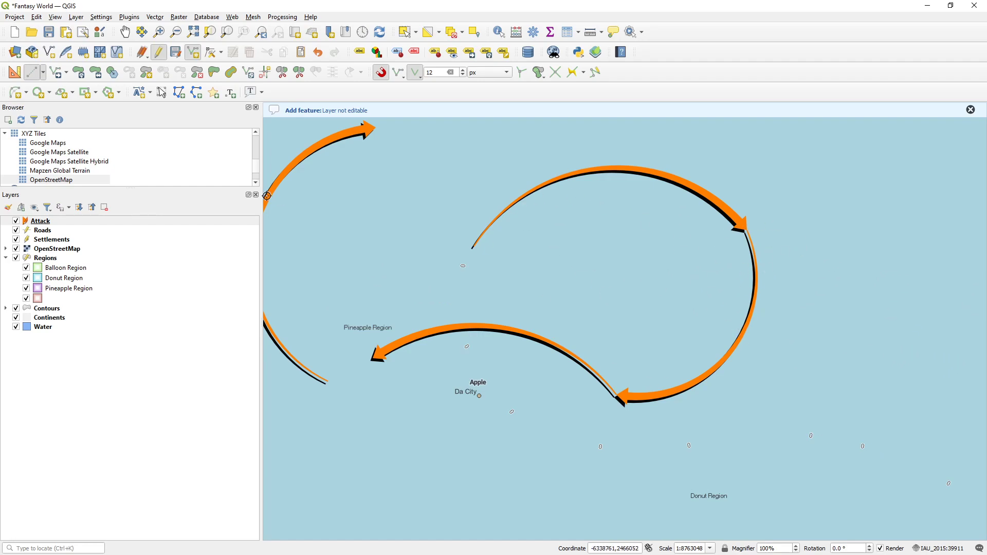
double_click(56, 222)
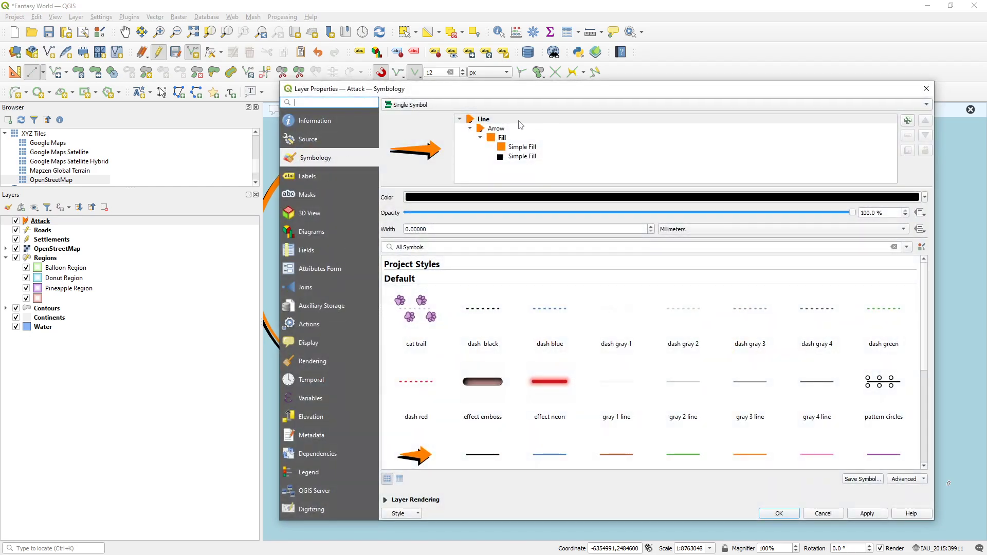
click(496, 128)
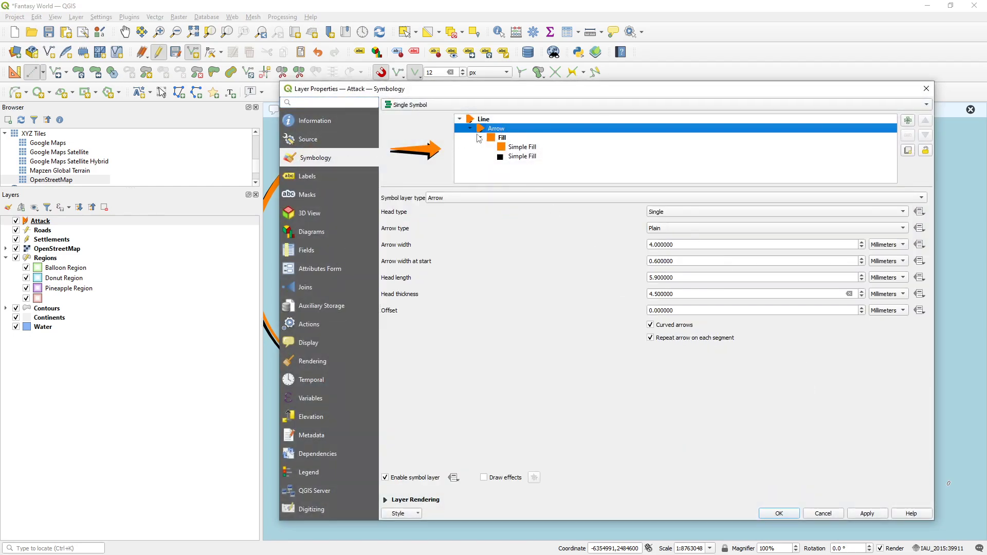
drag(511, 94, 419, 91)
click(576, 222)
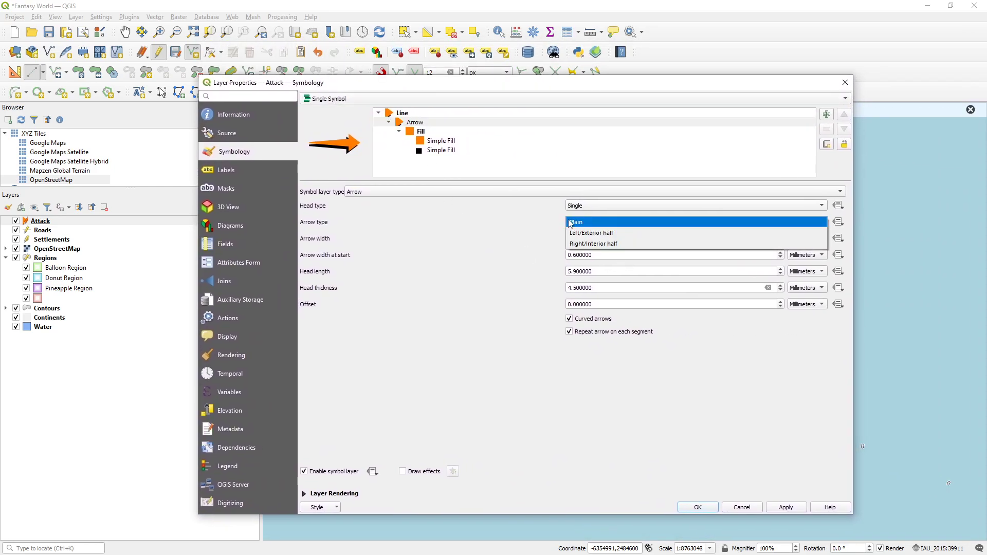
click(590, 206)
click(525, 214)
mouse_move(471, 89)
mouse_down()
mouse_move(547, 171)
mouse_move(487, 89)
mouse_up()
click(757, 507)
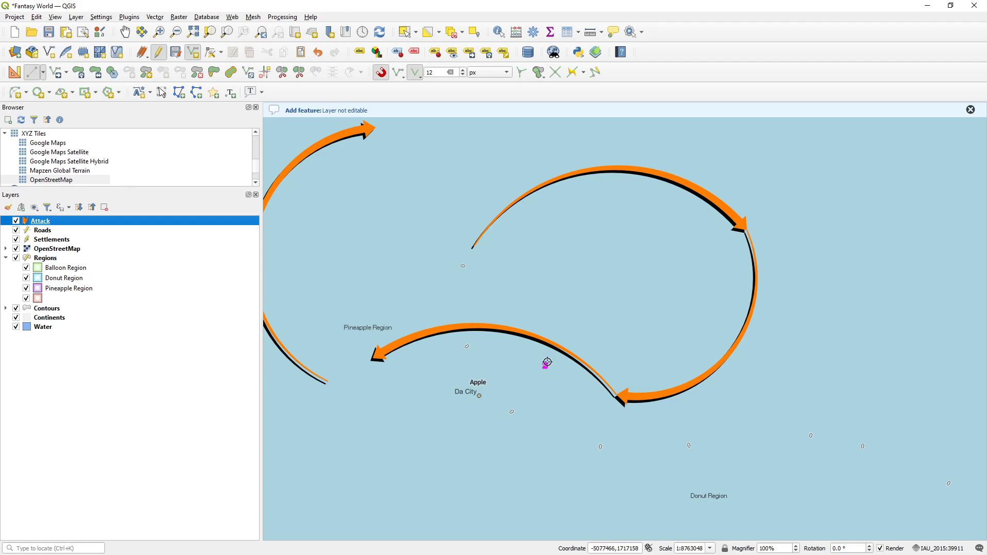
drag(553, 281, 501, 285)
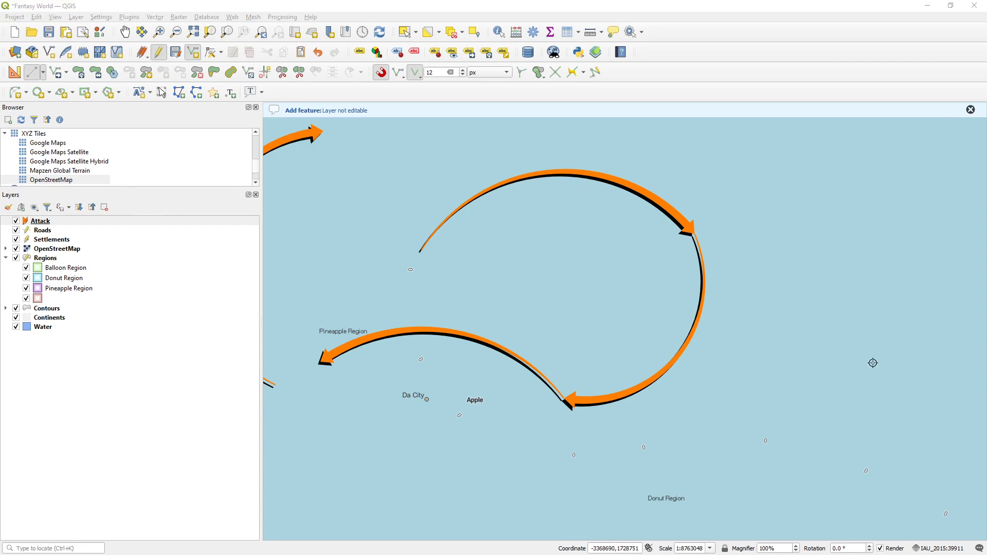
drag(580, 275, 543, 276)
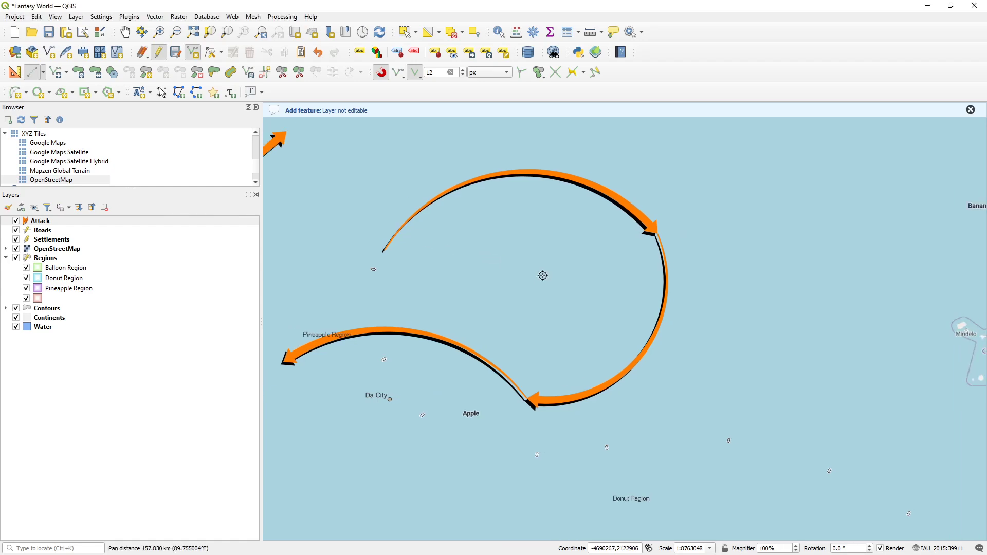